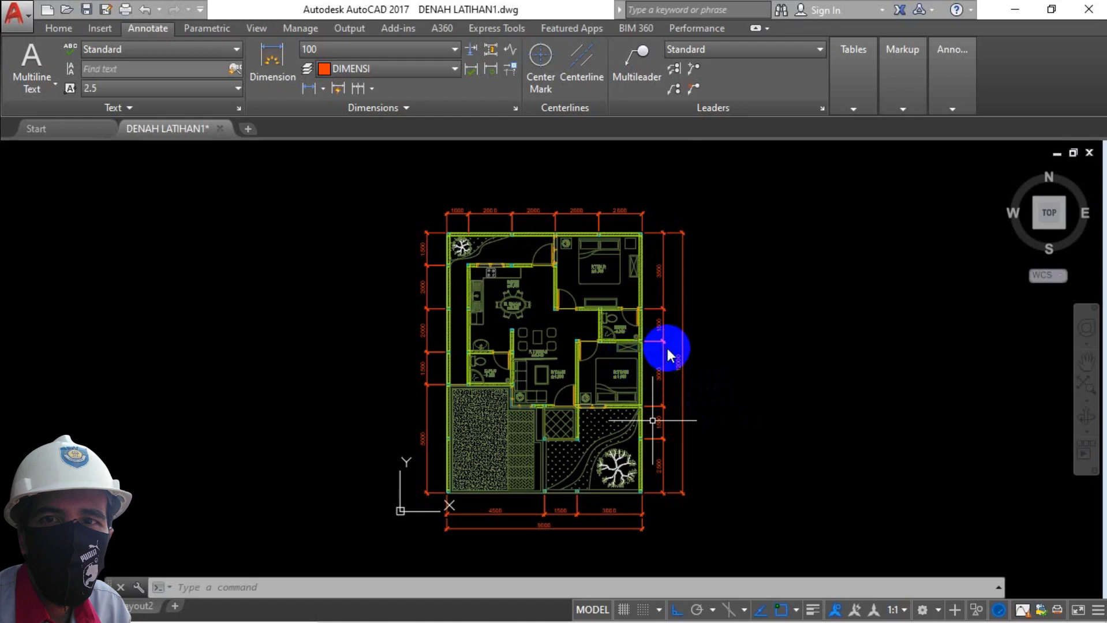
{"action": "scroll", "coordinate": [708, 355], "scroll_direction": "up", "scroll_amount": 4}
{"action": "scroll", "coordinate": [708, 355], "scroll_direction": "down", "scroll_amount": 4}
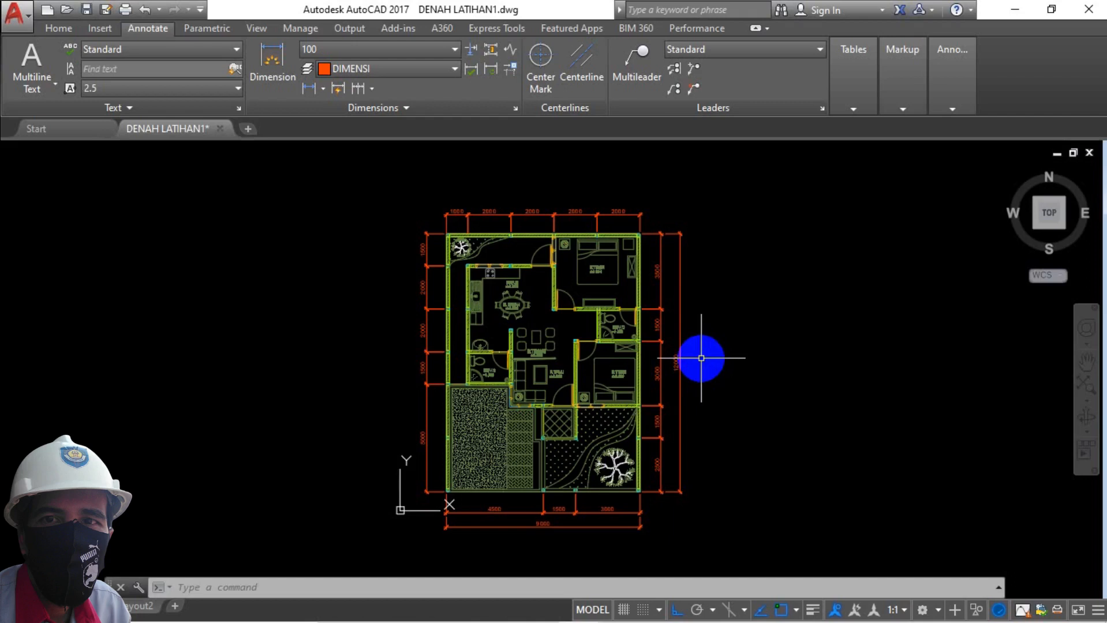
{"action": "middle_click_drag", "start_coordinate": [701, 359], "coordinate": [410, 359]}
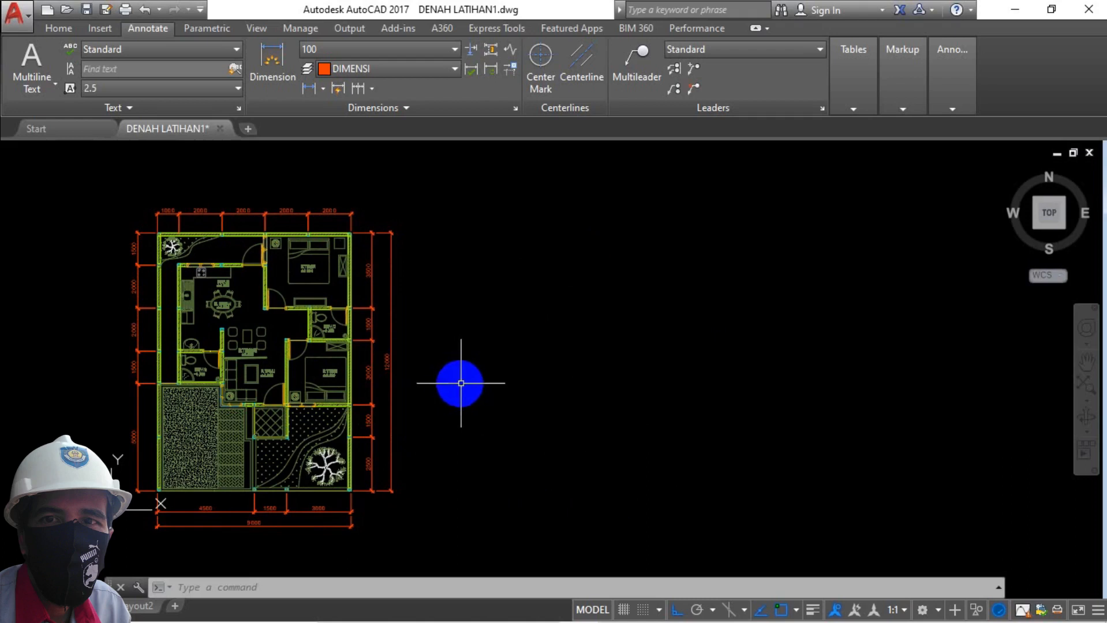
{"action": "middle_click_drag", "start_coordinate": [497, 316], "coordinate": [410, 317]}
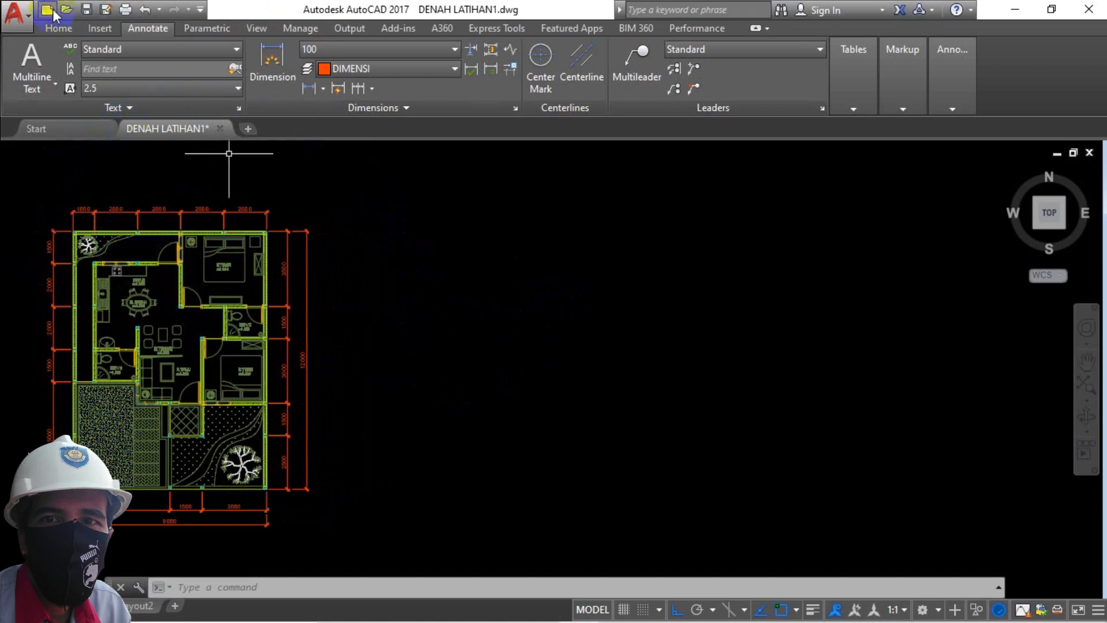
Create a new drawing from the acadiso template and turn off its grid display
{"action": "left_click", "coordinate": [13, 25]}
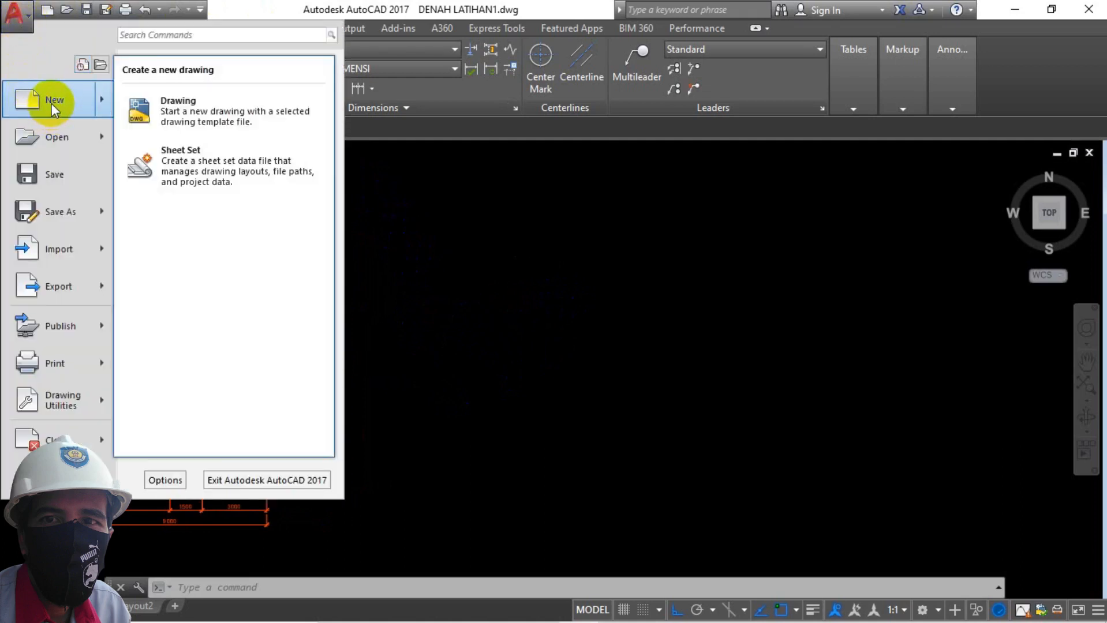
{"action": "left_click", "coordinate": [50, 103]}
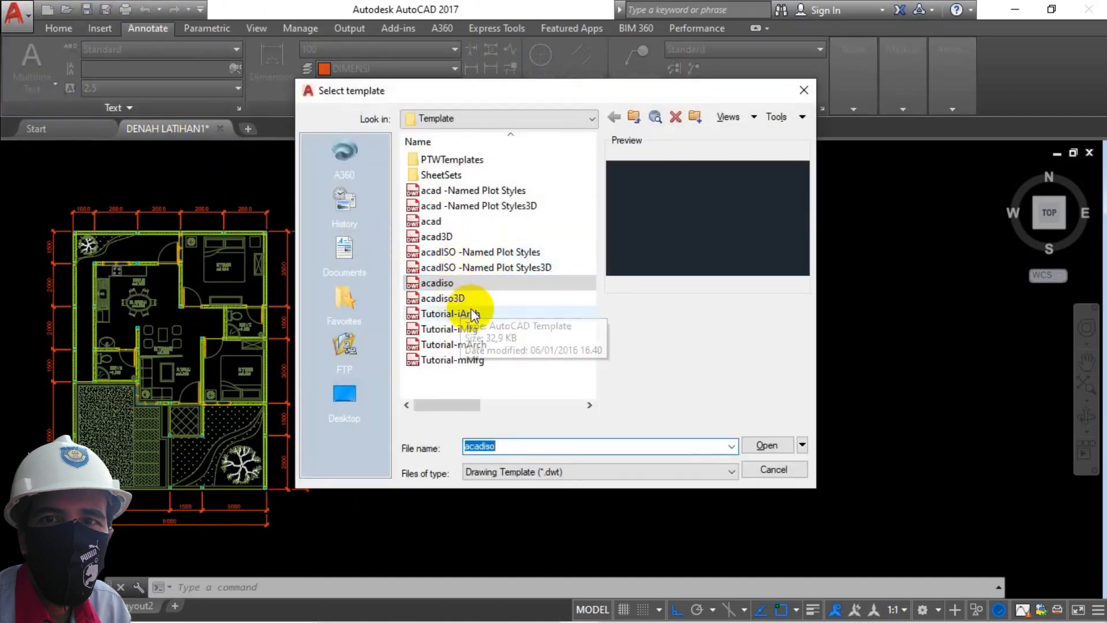
{"action": "left_click", "coordinate": [464, 284]}
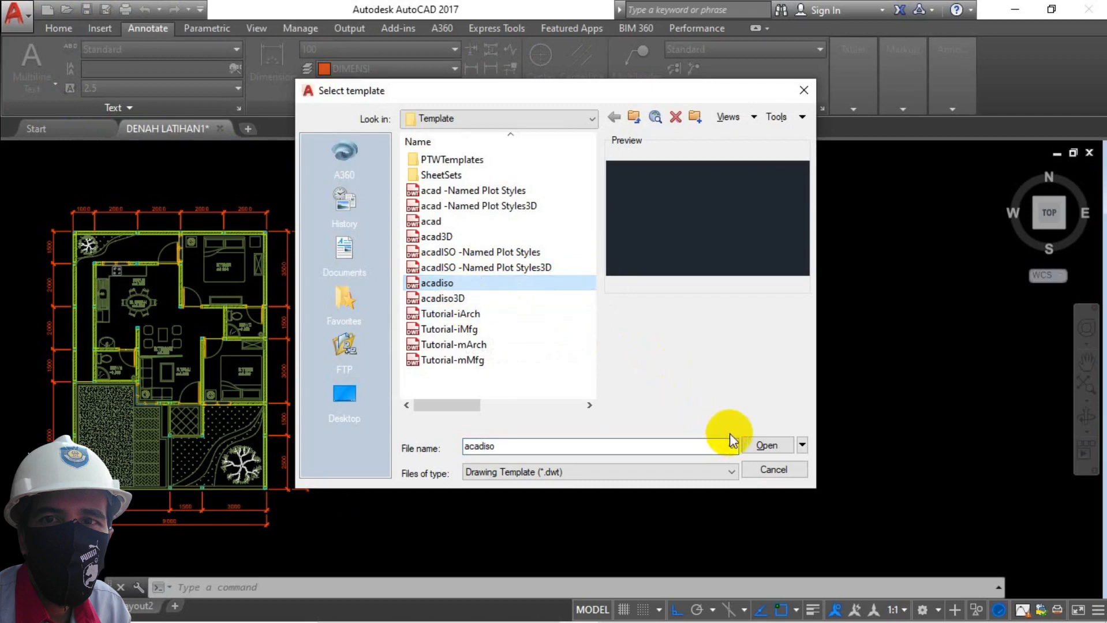
{"action": "left_click", "coordinate": [766, 445]}
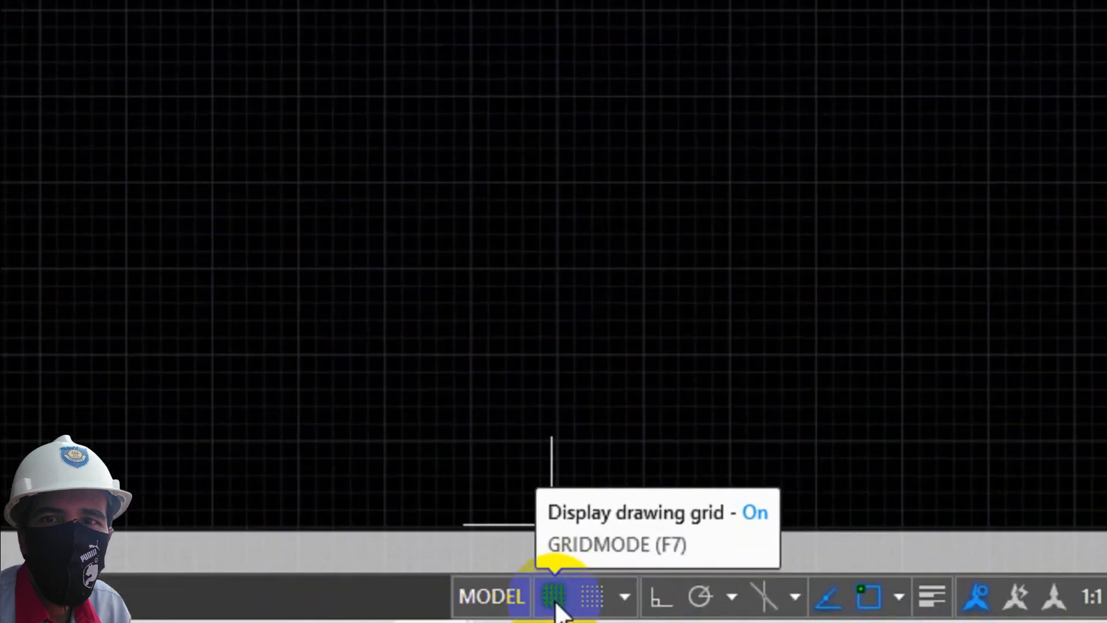
{"action": "left_click", "coordinate": [556, 604]}
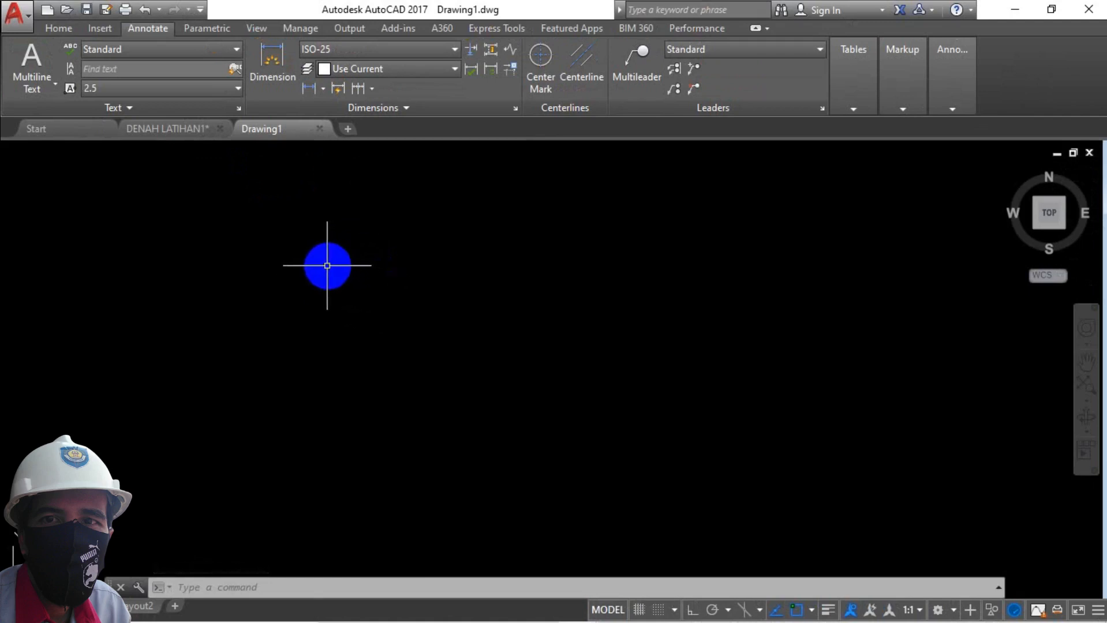
Set the drawing units' length type to Decimal with a precision of 0.0
{"action": "left_click", "coordinate": [16, 20]}
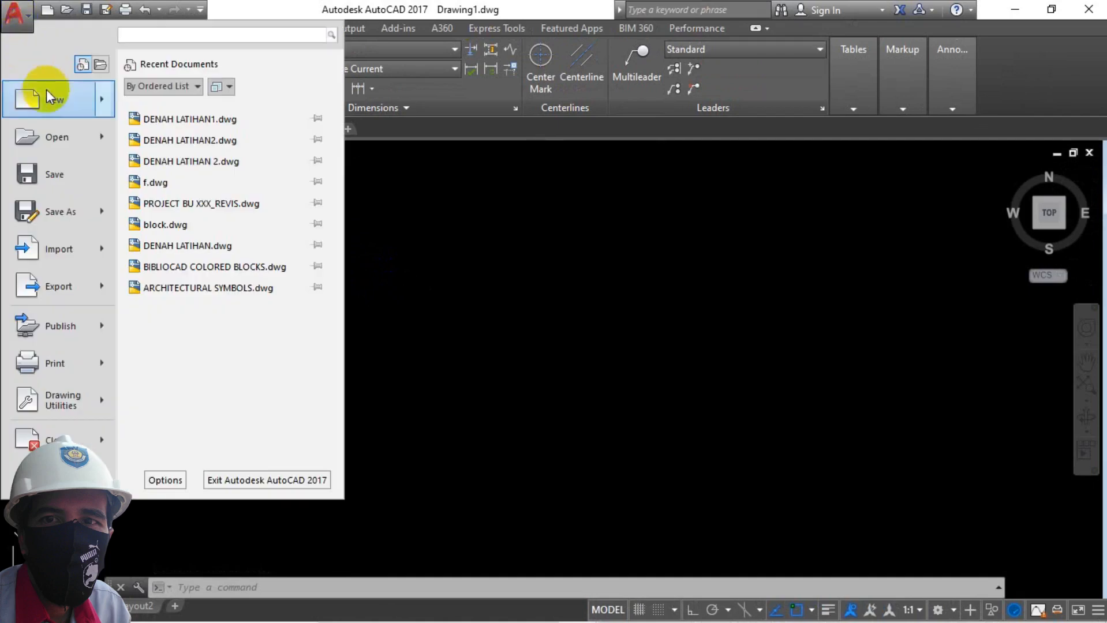
{"action": "left_click", "coordinate": [68, 404]}
{"action": "left_click", "coordinate": [188, 172]}
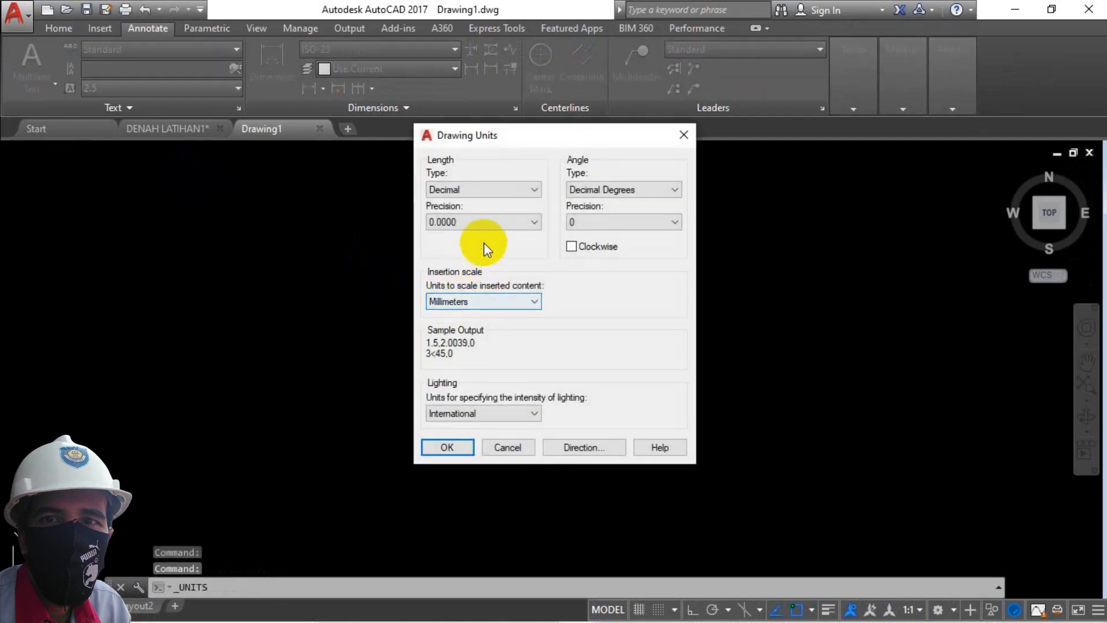
{"action": "left_click", "coordinate": [468, 195]}
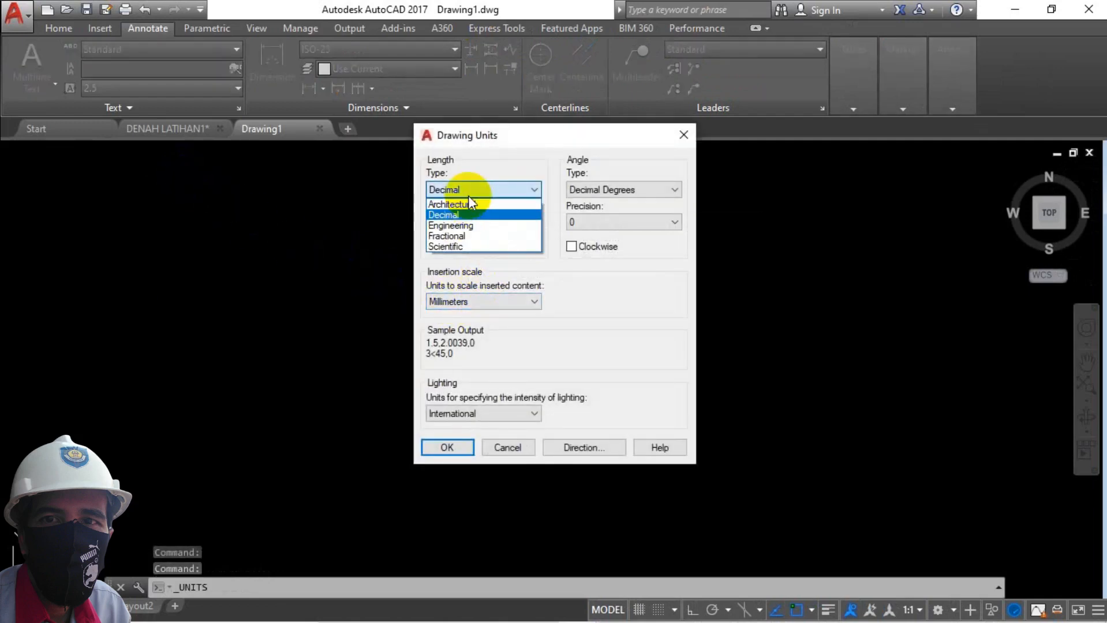
{"action": "left_click", "coordinate": [471, 215]}
{"action": "left_click", "coordinate": [473, 224]}
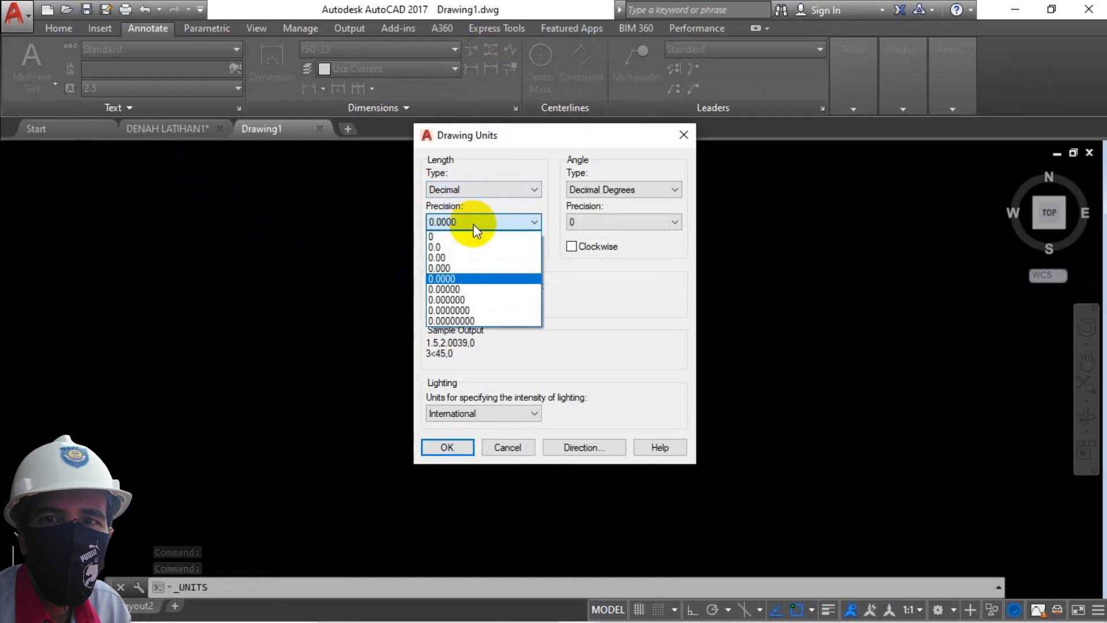
{"action": "left_click", "coordinate": [454, 247]}
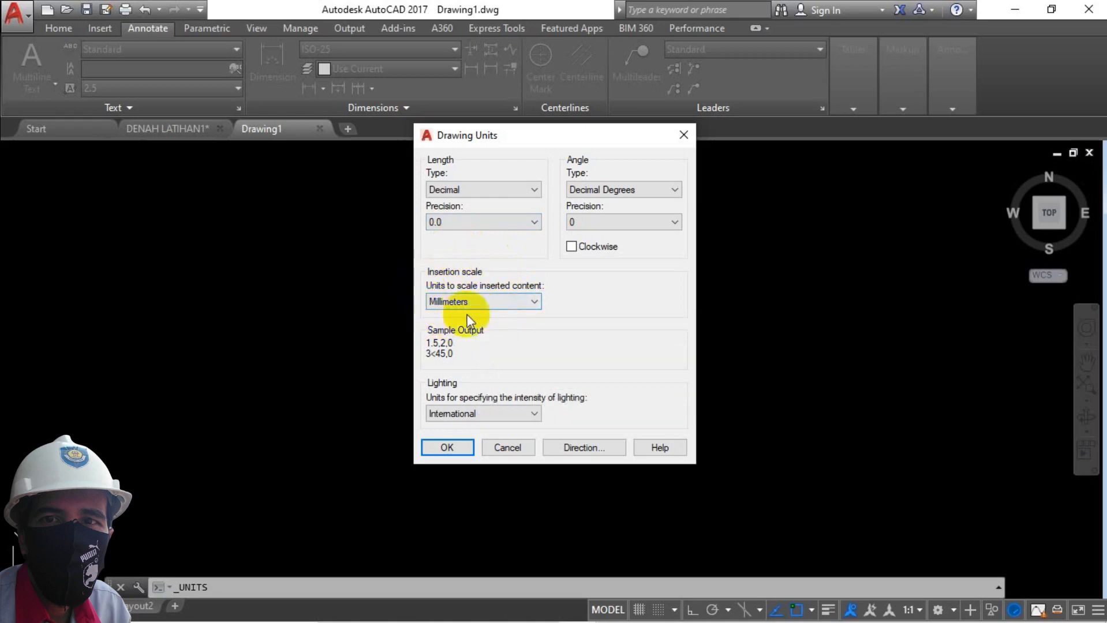
Set the length precision to 0.00 and apply the drawing units
{"action": "left_click", "coordinate": [466, 225]}
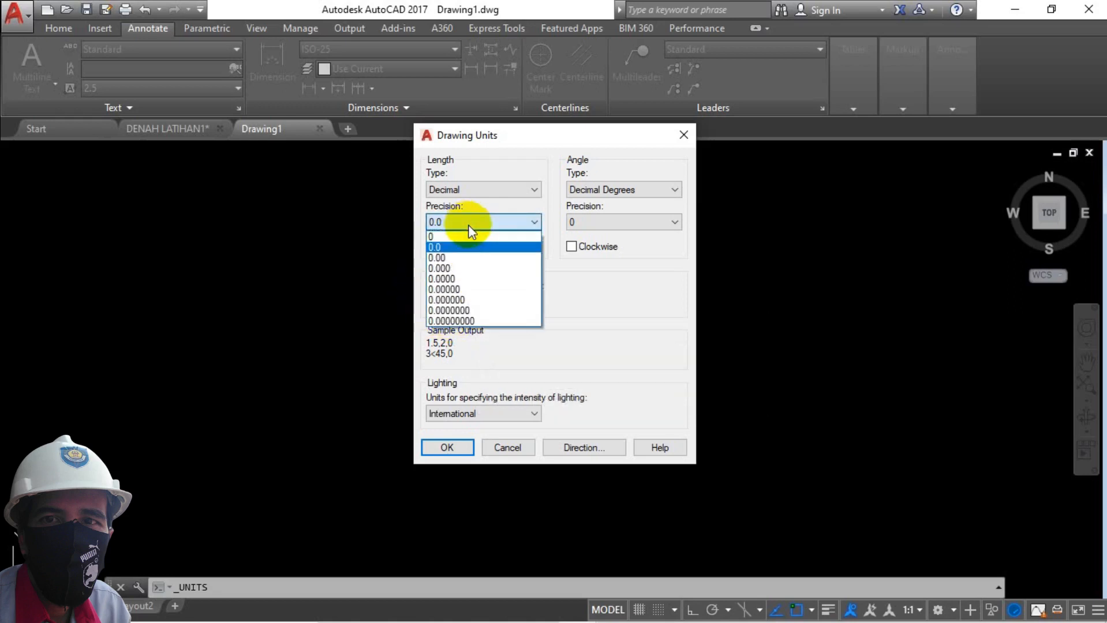
{"action": "left_click", "coordinate": [467, 248]}
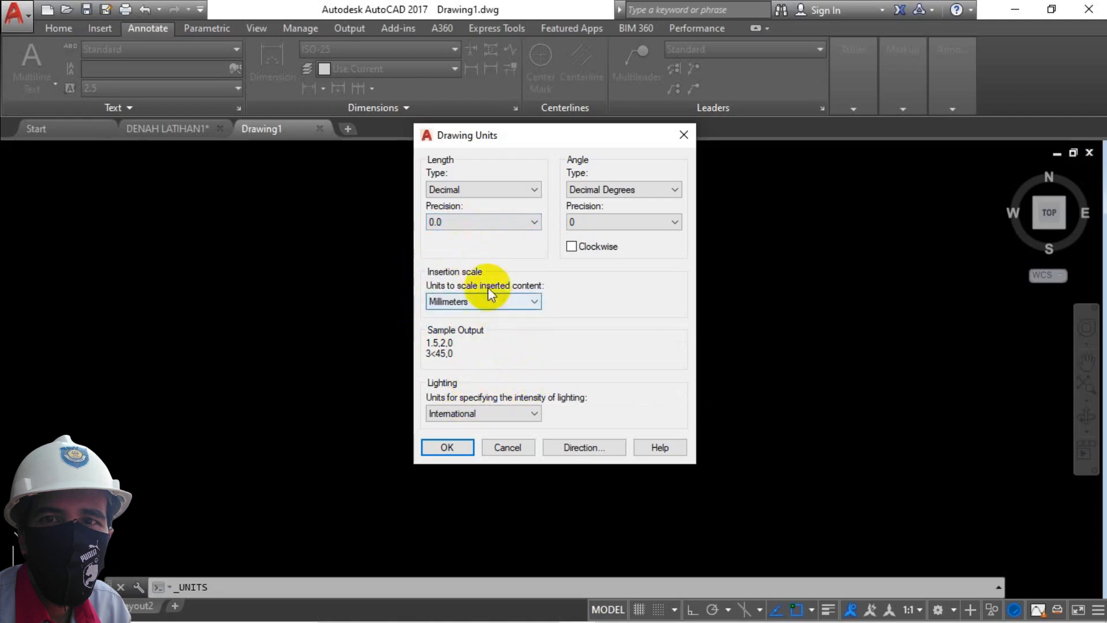
{"action": "left_click", "coordinate": [488, 224]}
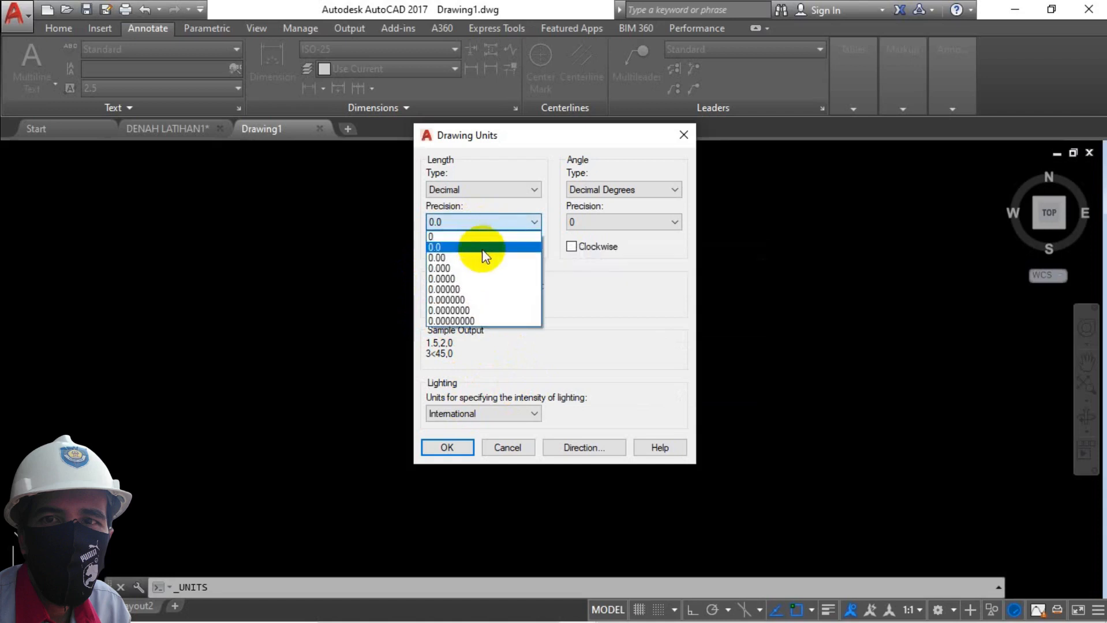
{"action": "left_click", "coordinate": [487, 259]}
{"action": "left_click", "coordinate": [445, 448]}
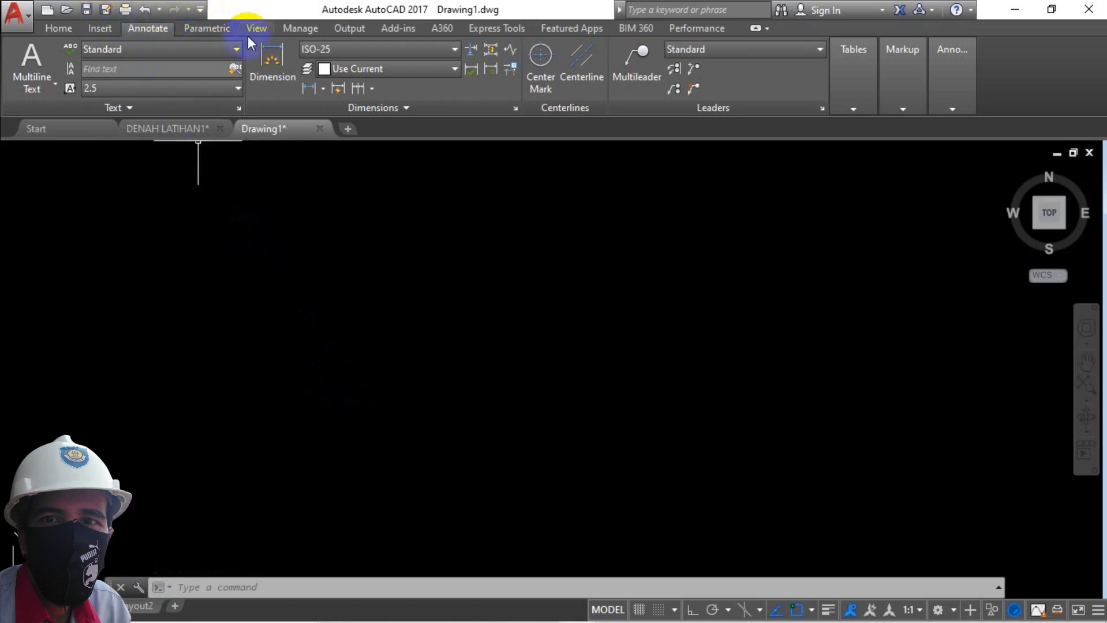
Open the layer properties manager and create eight new layers
{"action": "left_click", "coordinate": [59, 29]}
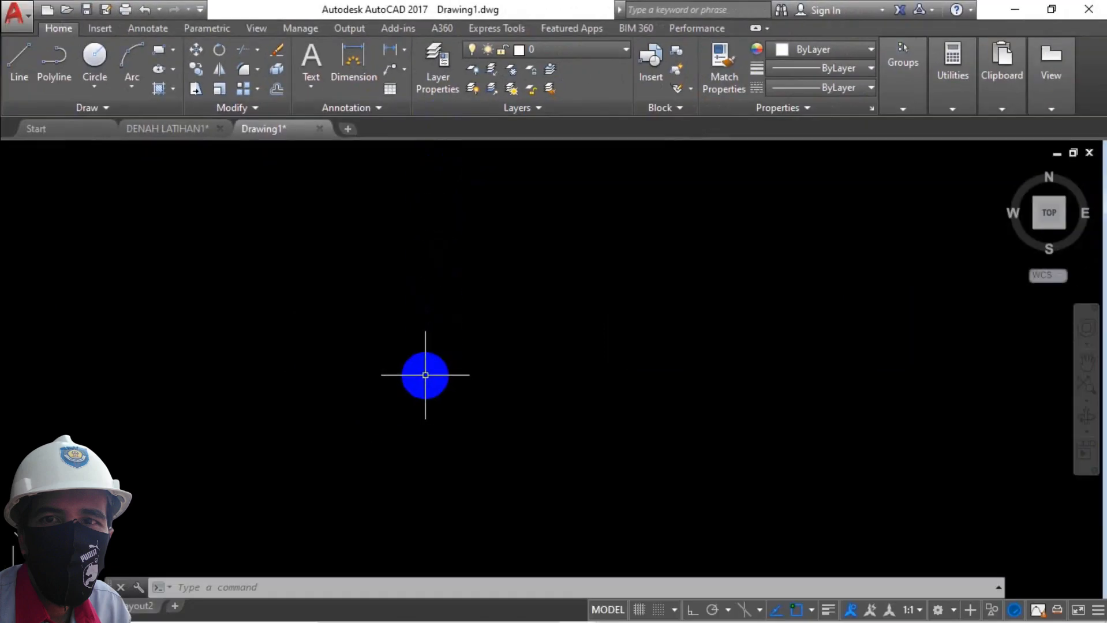
{"action": "type", "text": "L"}
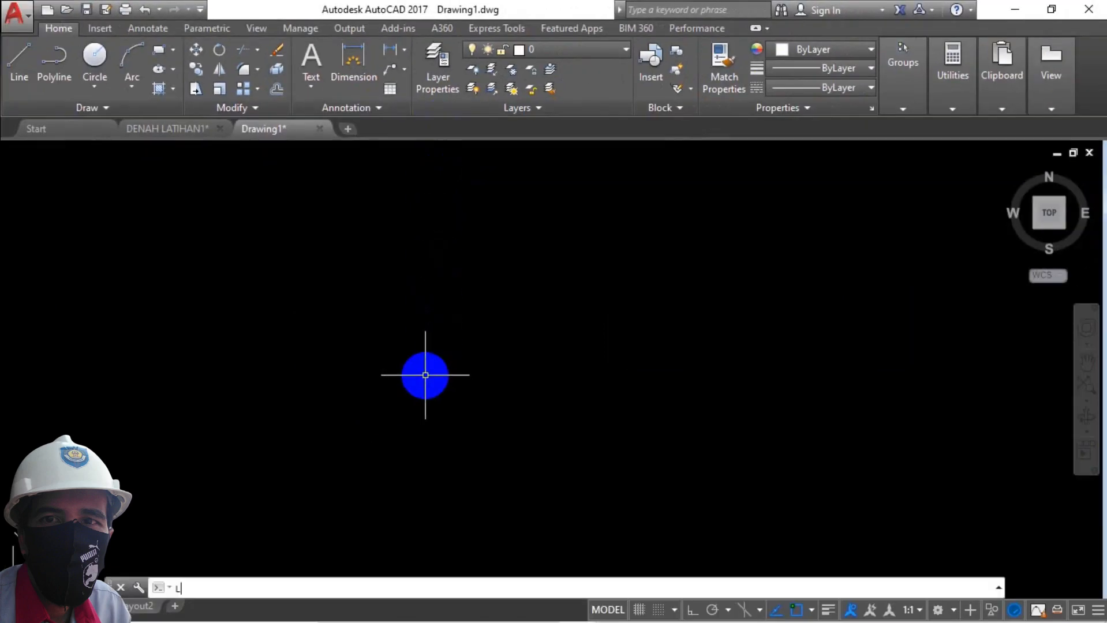
{"action": "type", "text": "A"}
{"action": "key", "text": "Return"}
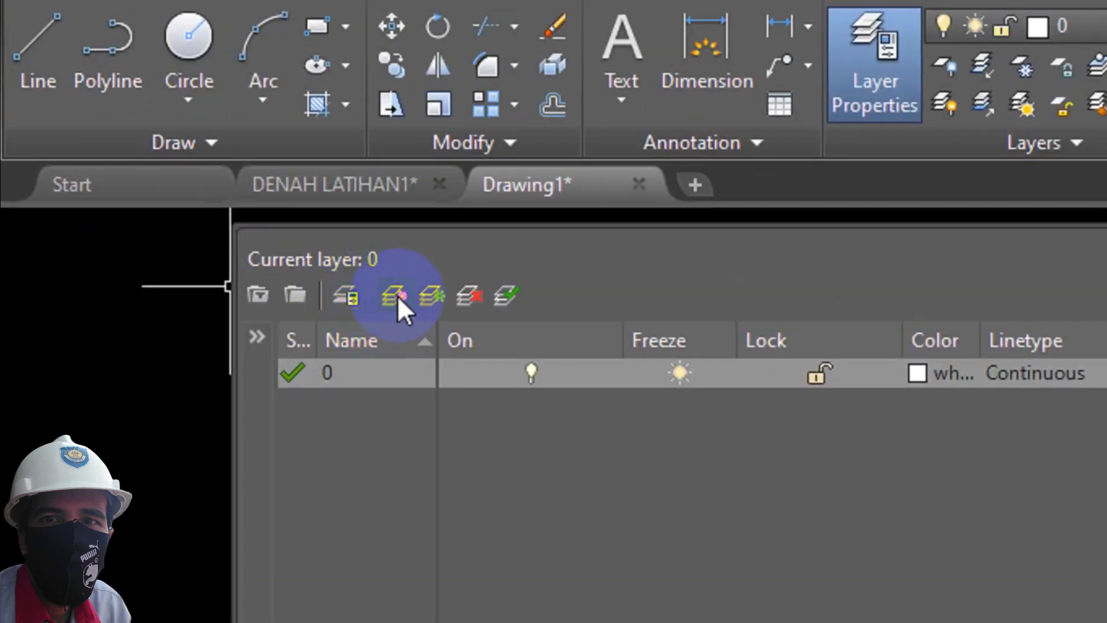
{"action": "left_click", "coordinate": [397, 296]}
{"action": "left_click", "coordinate": [397, 295]}
{"action": "left_click", "coordinate": [397, 295]}
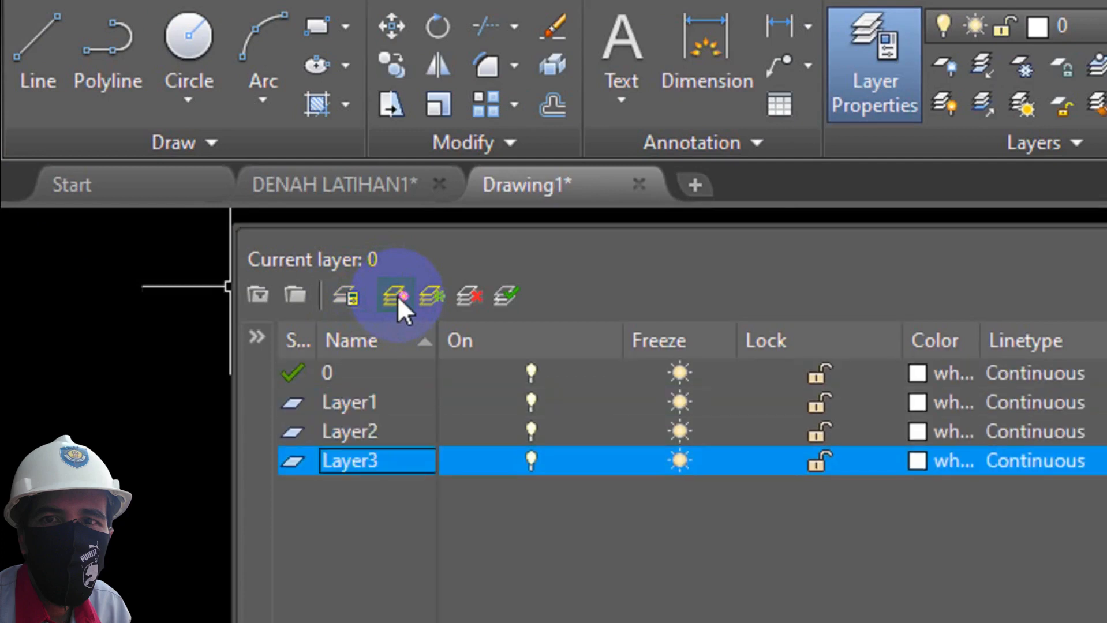
{"action": "left_click", "coordinate": [397, 296]}
{"action": "left_click", "coordinate": [397, 295]}
{"action": "left_click", "coordinate": [397, 296]}
{"action": "left_click", "coordinate": [397, 296]}
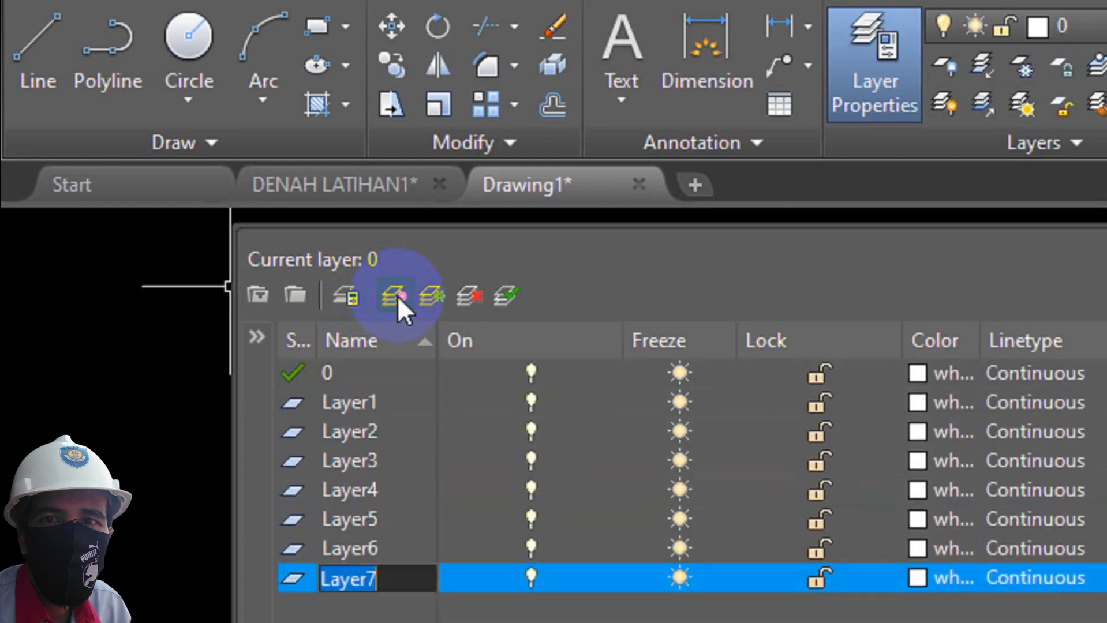
{"action": "left_click", "coordinate": [397, 296]}
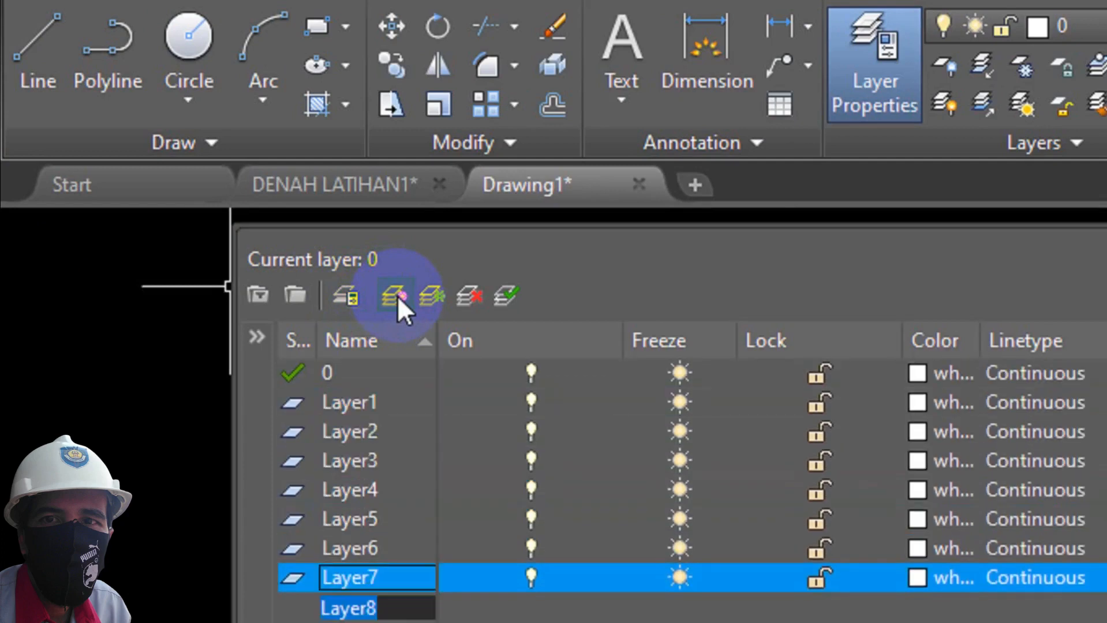
Rename Layer1 as AS and Layer2 as KOLOM
{"action": "double_click", "coordinate": [378, 403]}
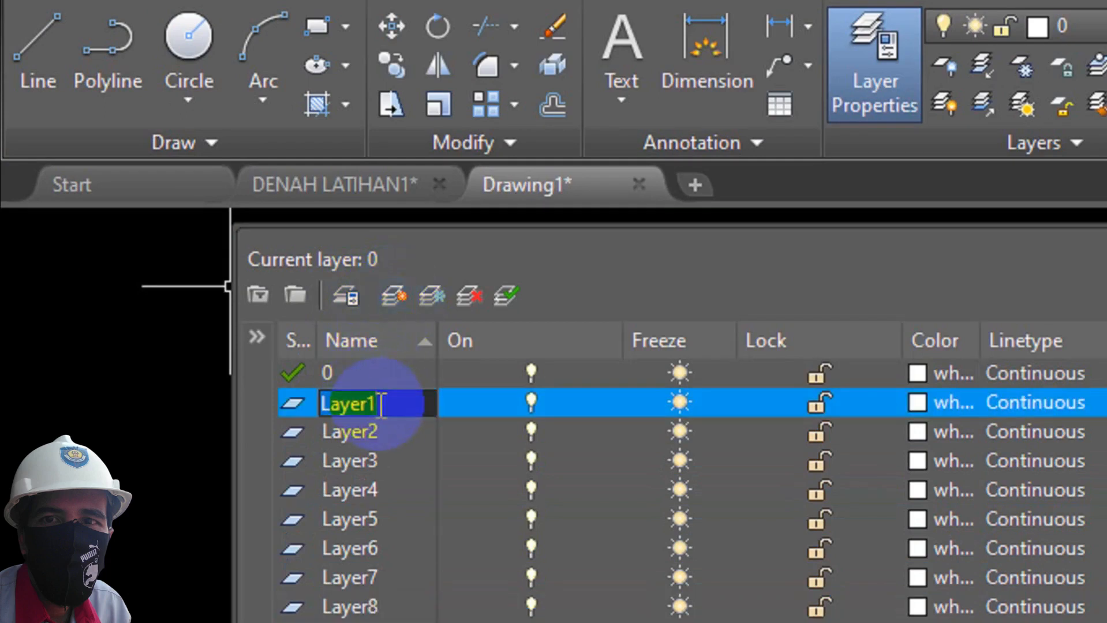
{"action": "type", "text": "AS"}
{"action": "double_click", "coordinate": [363, 434]}
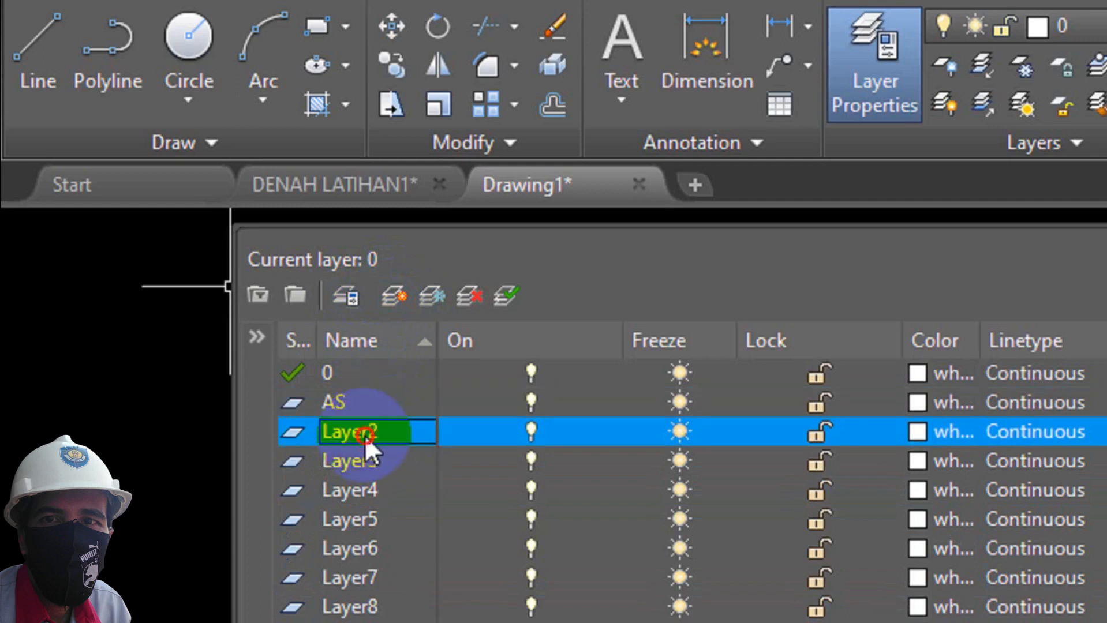
{"action": "left_click", "coordinate": [382, 443]}
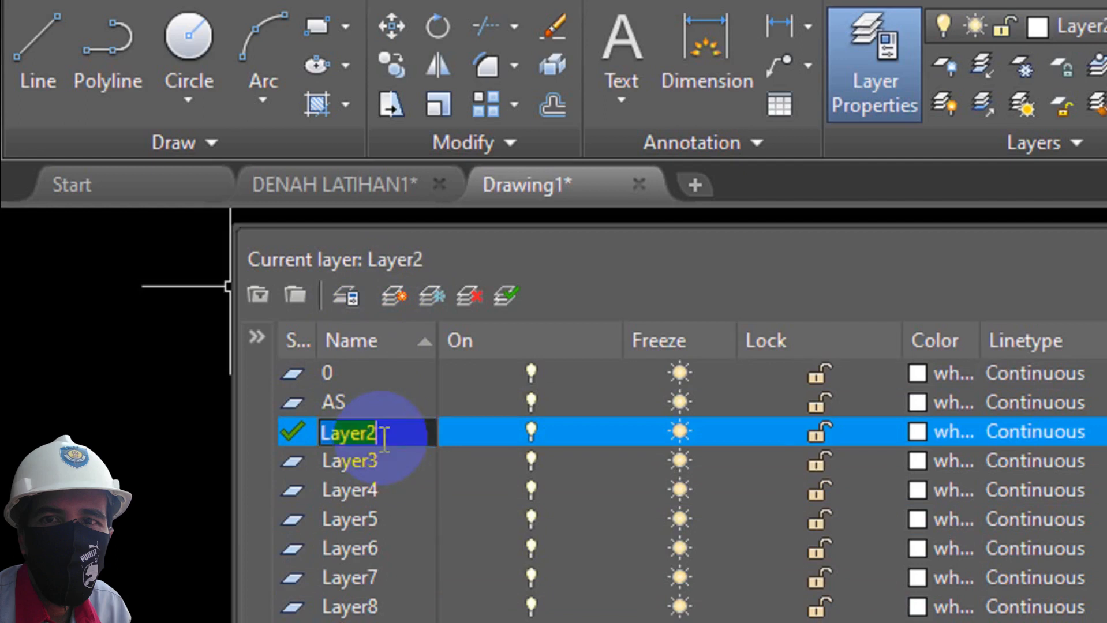
{"action": "type", "text": "KOLOM"}
{"action": "key", "text": "Return"}
Rename Layer3 as KAYU KSEN and Layer4 as KACA
{"action": "double_click", "coordinate": [356, 466]}
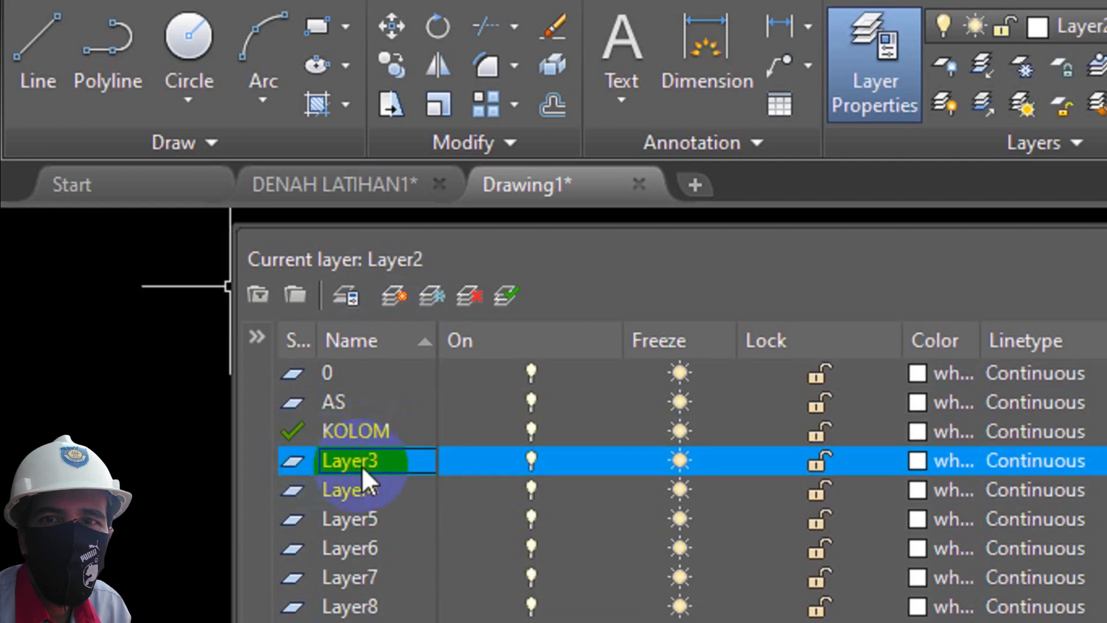
{"action": "type", "text": "KA"}
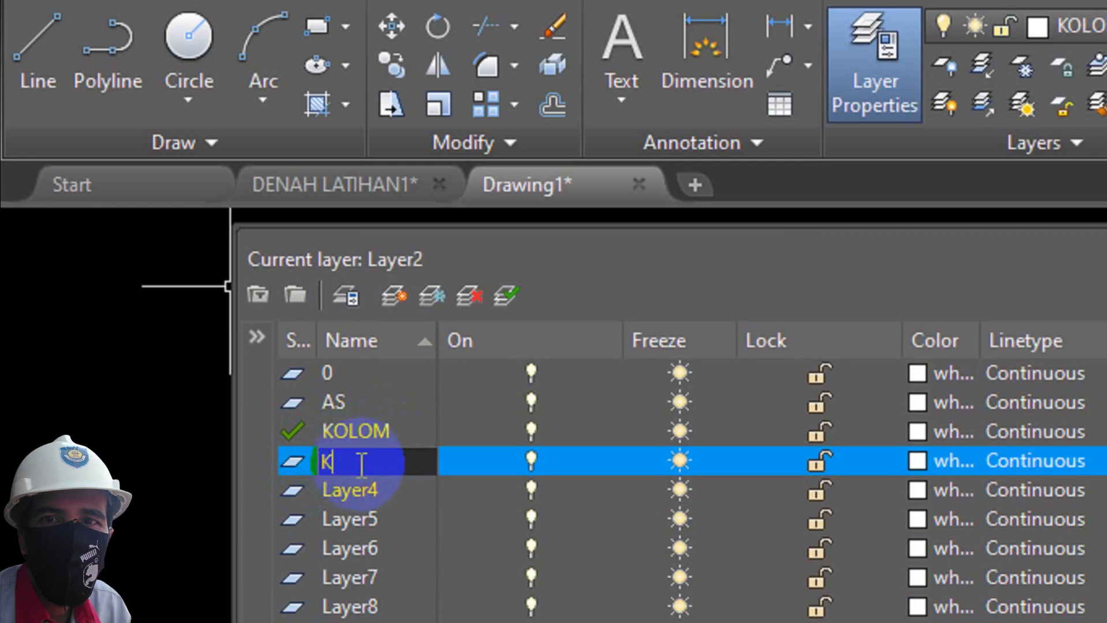
{"action": "type", "text": "YU"}
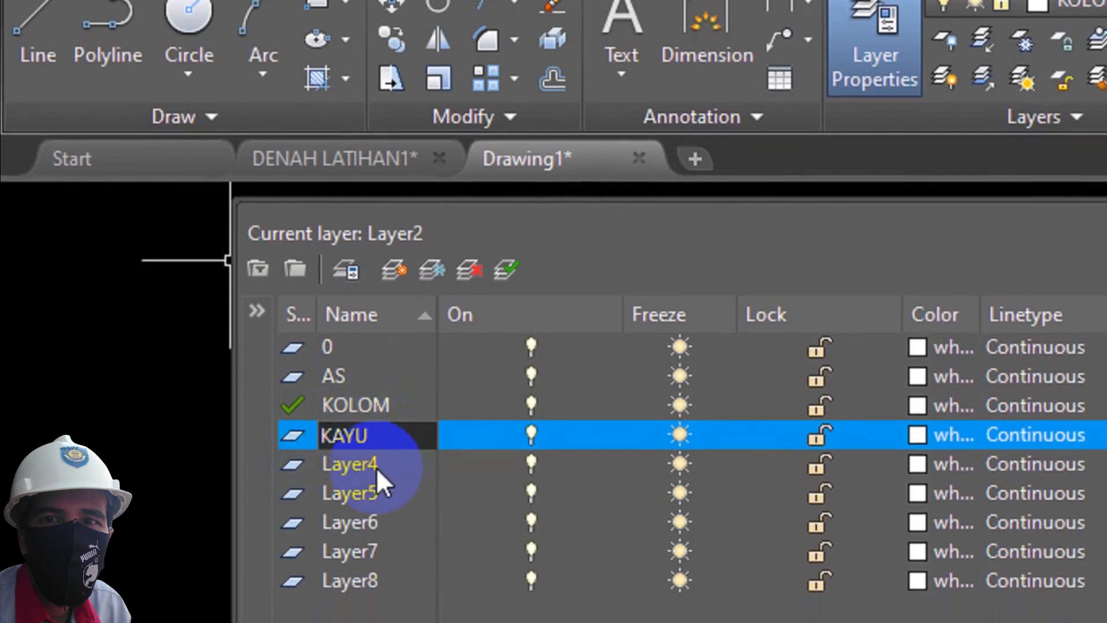
{"action": "type", "text": " K"}
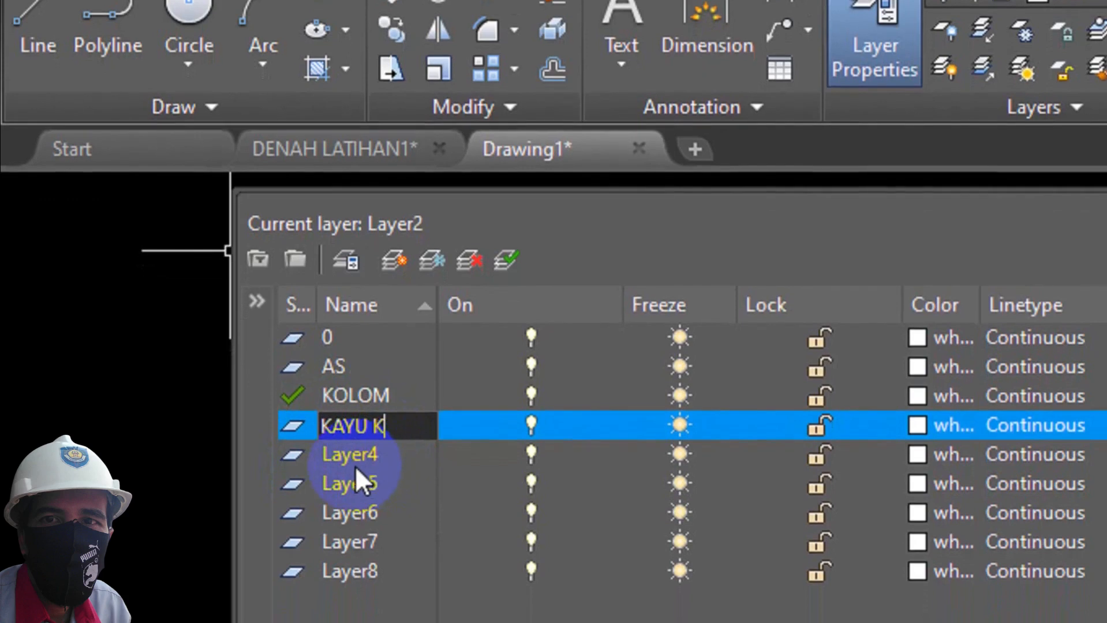
{"action": "type", "text": "SEN"}
{"action": "left_click", "coordinate": [363, 457]}
{"action": "left_click", "coordinate": [366, 457]}
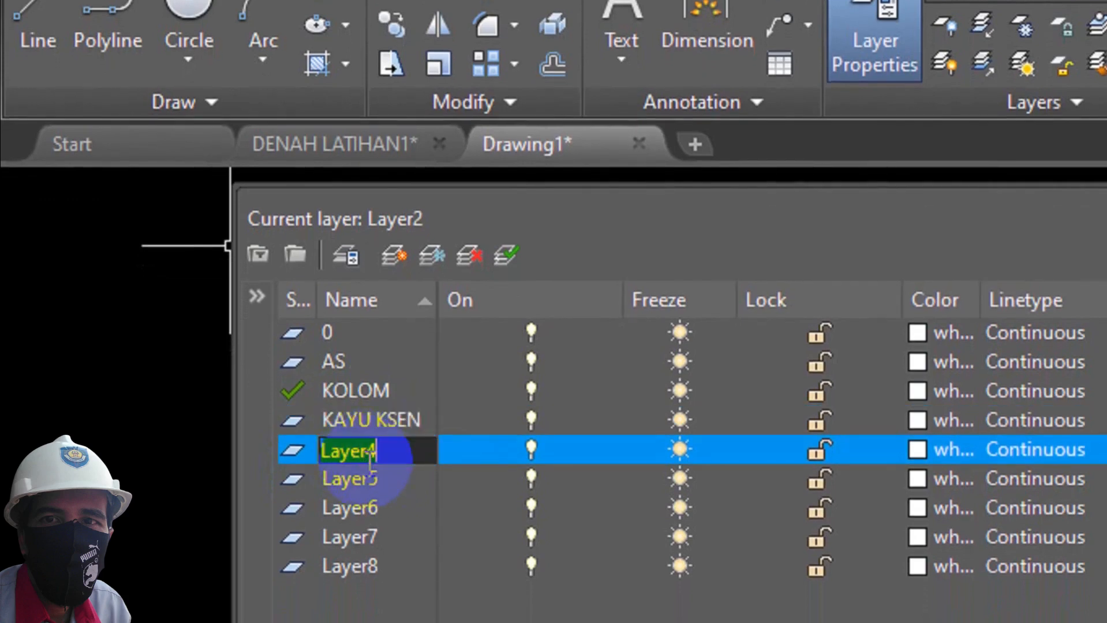
{"action": "type", "text": "KACA"}
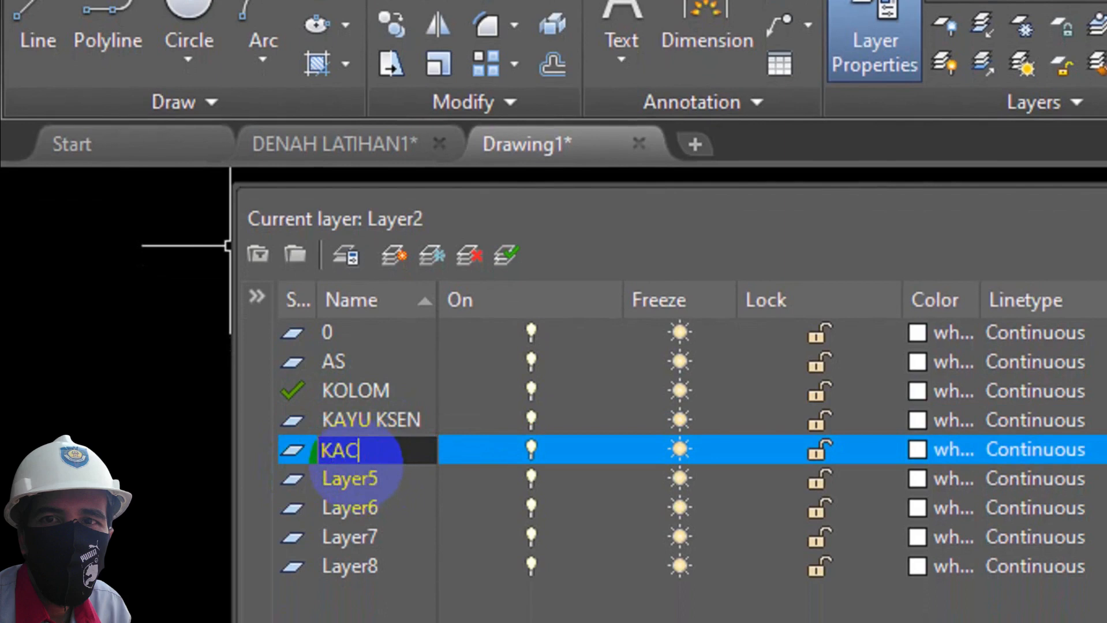
Rename Layer5 as DDG1 and Layer6 as DDG2
{"action": "double_click", "coordinate": [370, 469]}
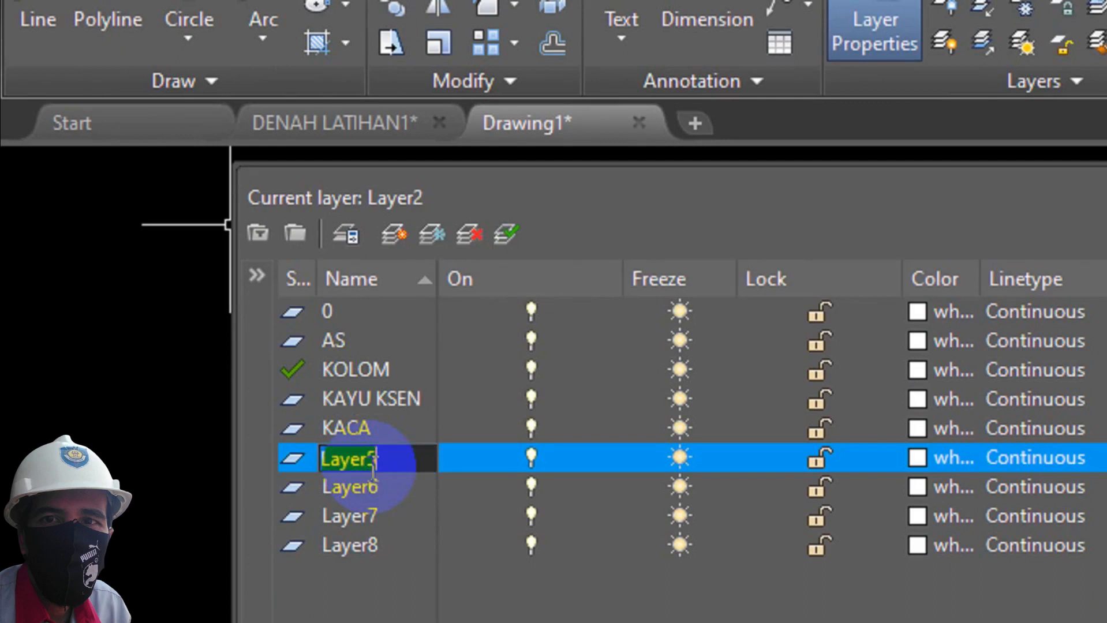
{"action": "type", "text": "DDG1"}
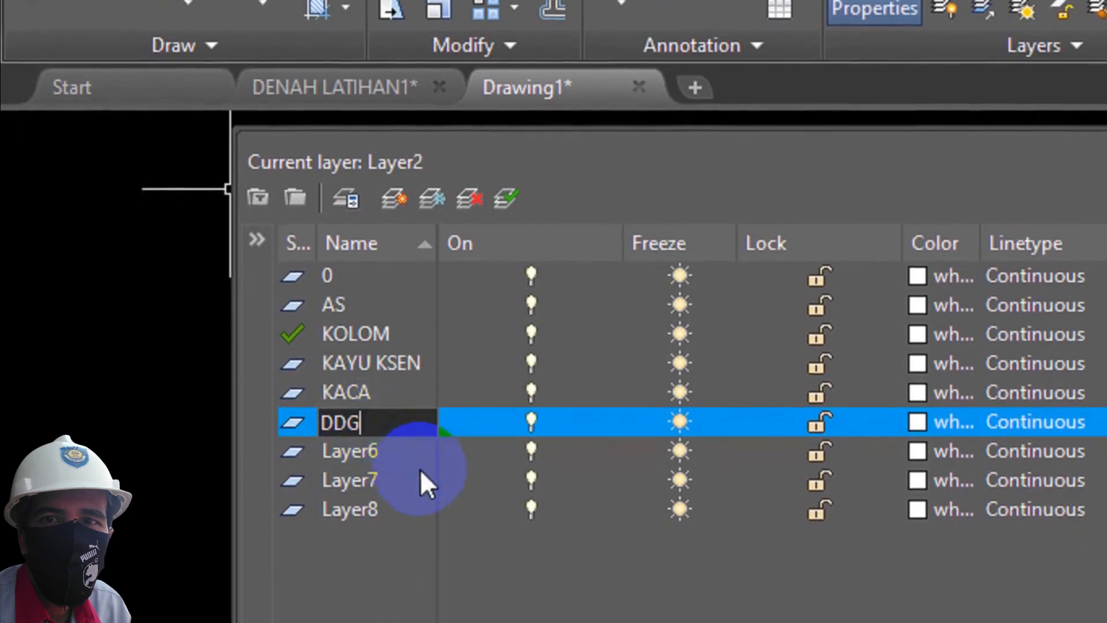
{"action": "double_click", "coordinate": [373, 448]}
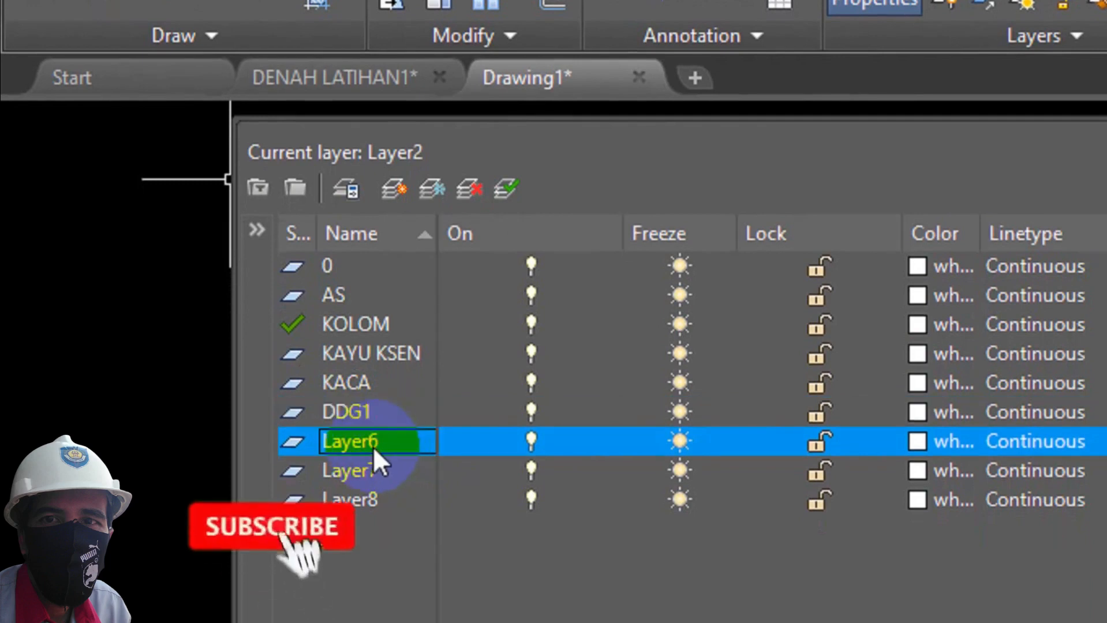
{"action": "type", "text": "DDG"}
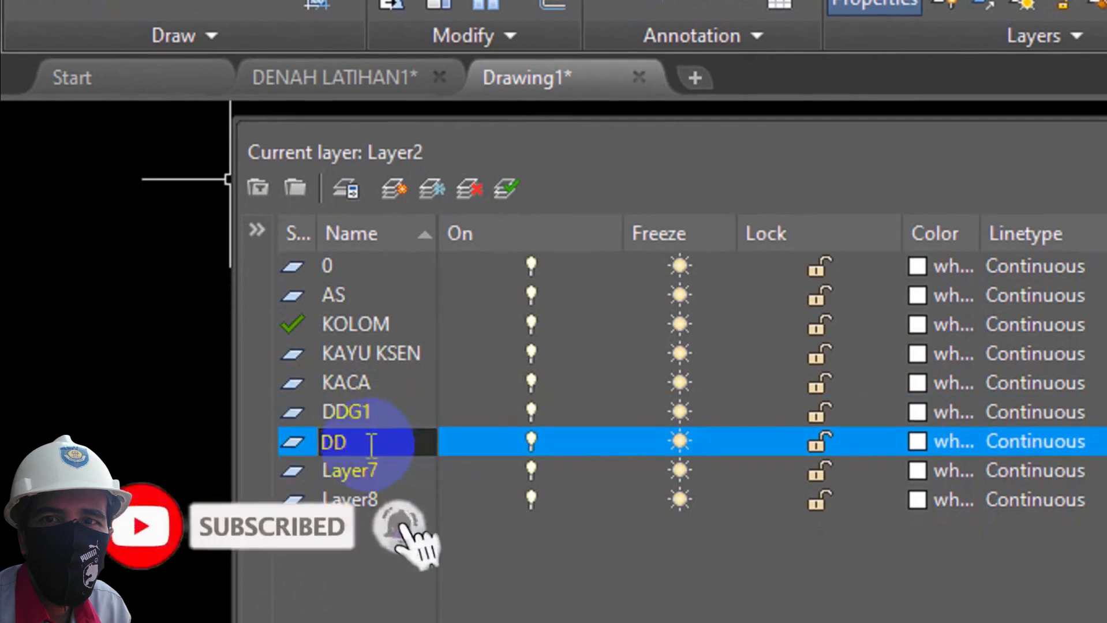
{"action": "type", "text": "2"}
Rename Layer7 as ARSIR and Layer8 as DIMENSI
{"action": "double_click", "coordinate": [362, 472]}
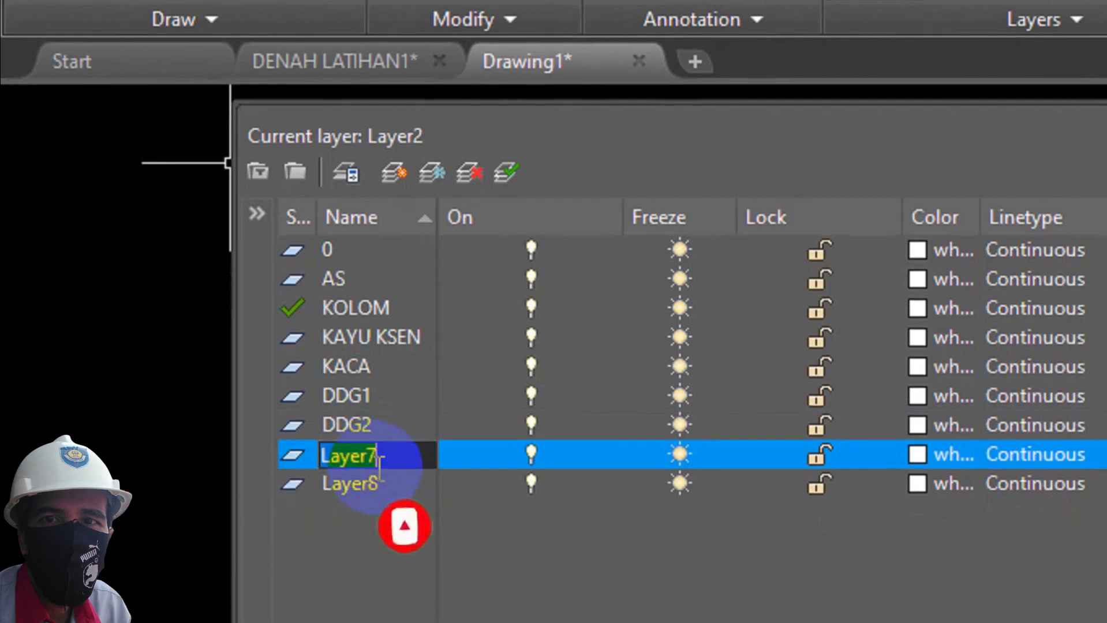
{"action": "type", "text": "ARS"}
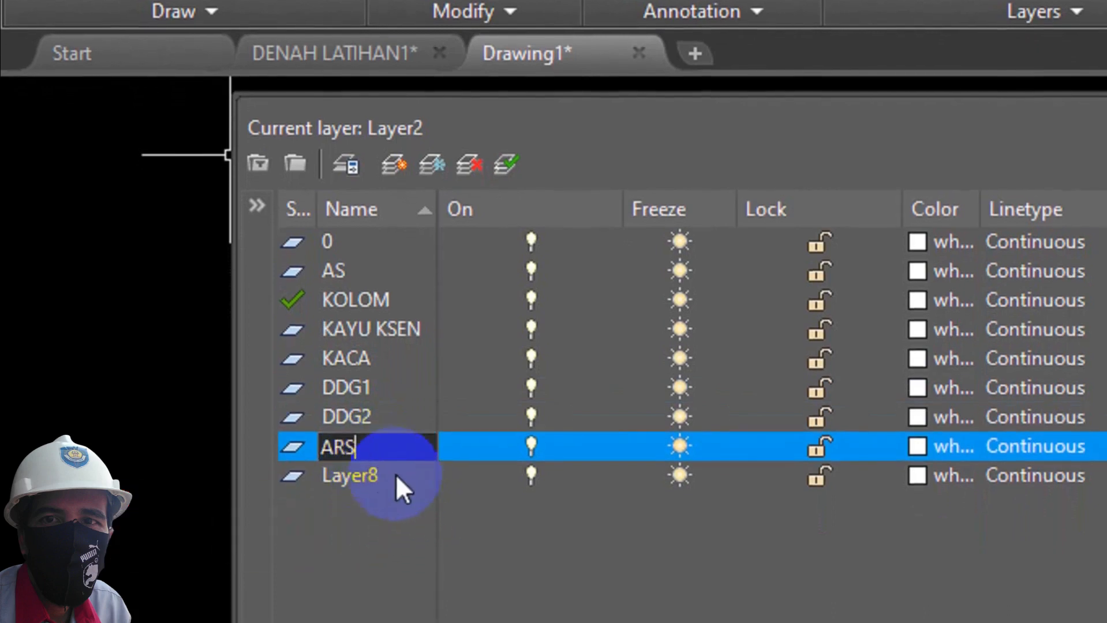
{"action": "type", "text": "IR"}
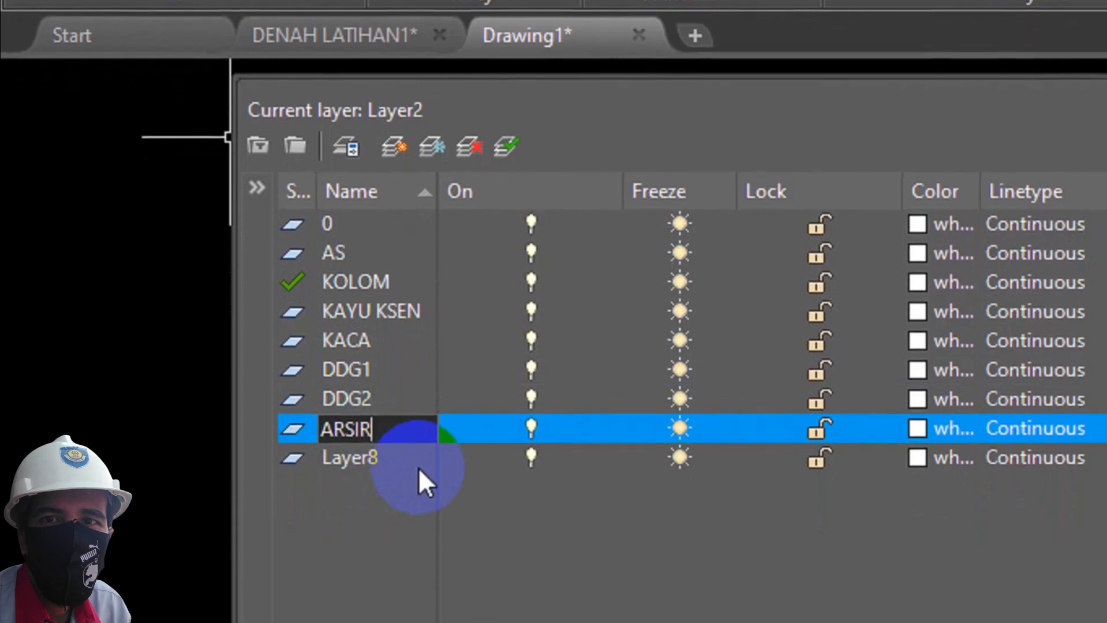
{"action": "key", "text": "Return"}
{"action": "double_click", "coordinate": [356, 457]}
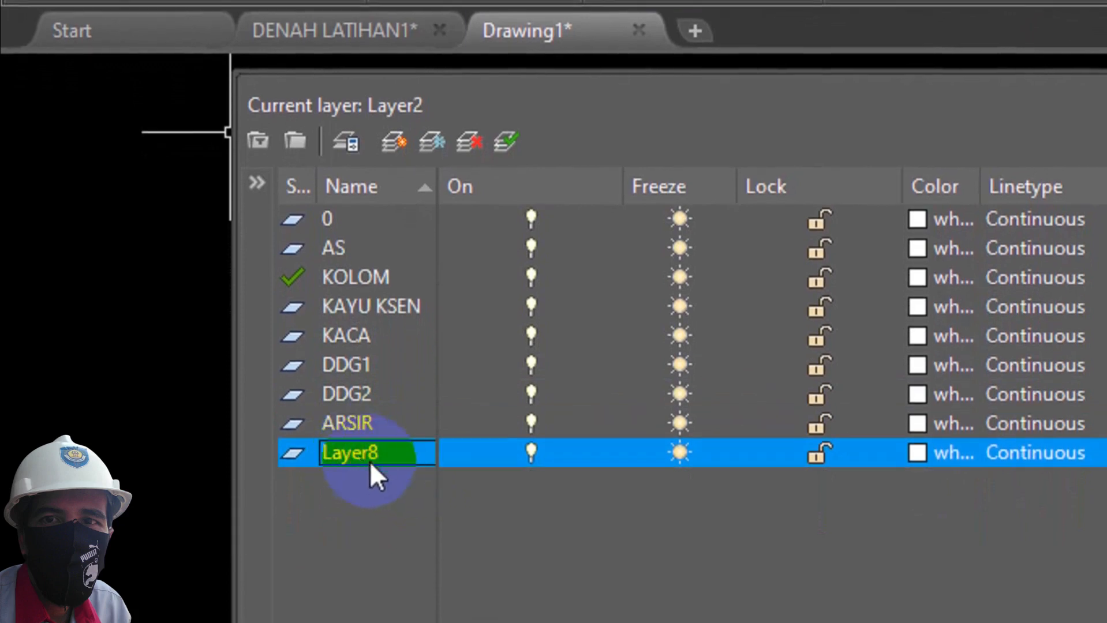
{"action": "type", "text": "DIME"}
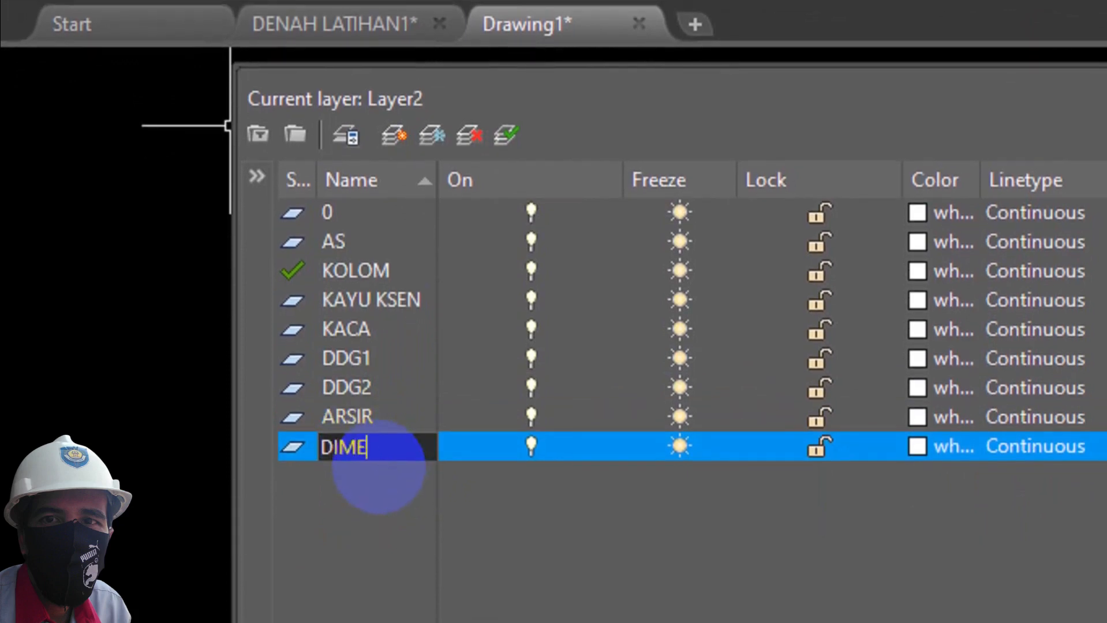
{"action": "type", "text": "NSI"}
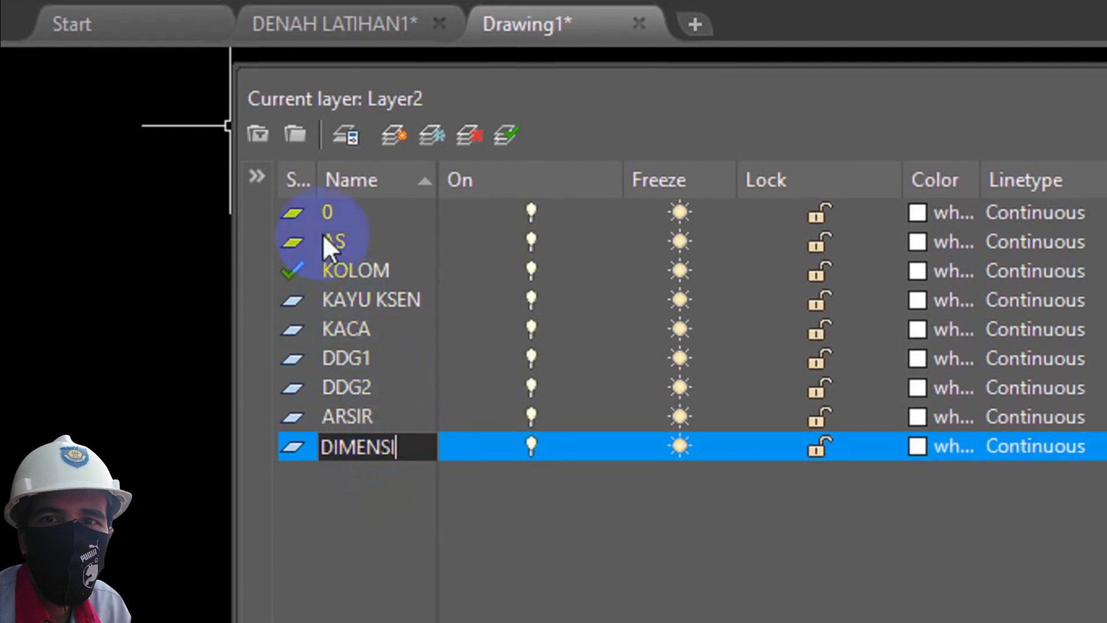
Create two more layers and name them TEKS and ASESORIS
{"action": "left_click", "coordinate": [389, 156]}
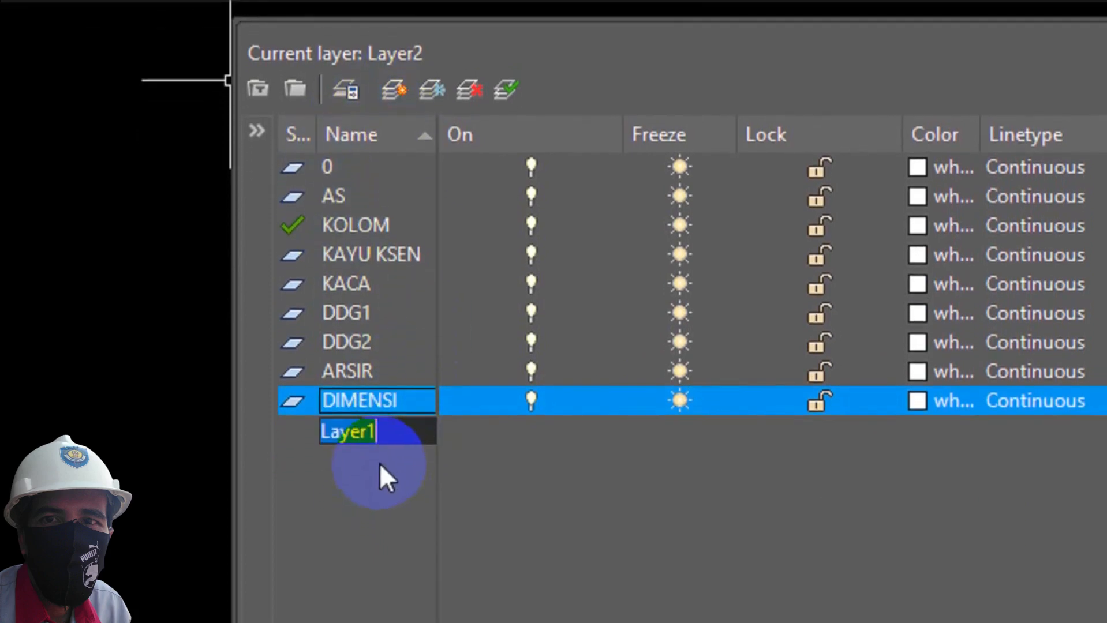
{"action": "type", "text": "TEKS"}
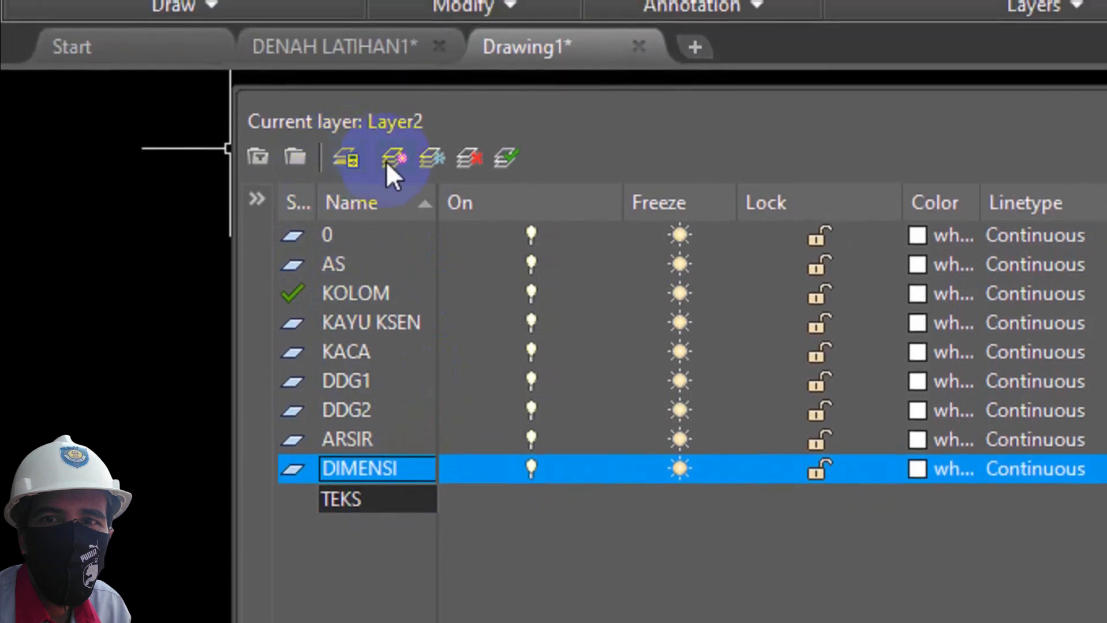
{"action": "left_click", "coordinate": [394, 92]}
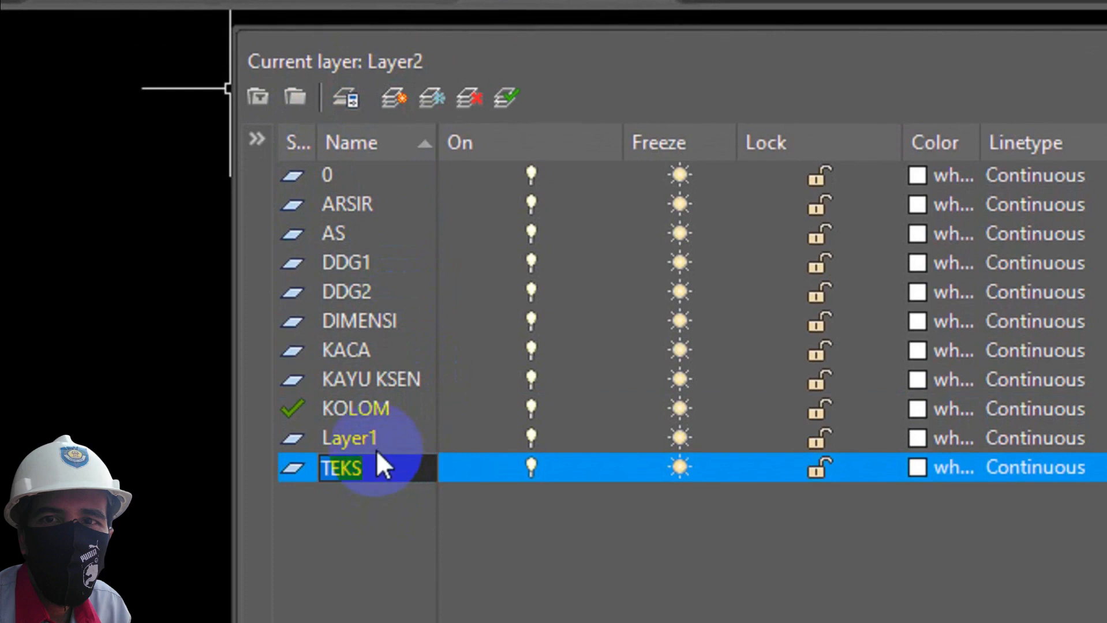
{"action": "left_click", "coordinate": [374, 450]}
{"action": "type", "text": "ASESORI"}
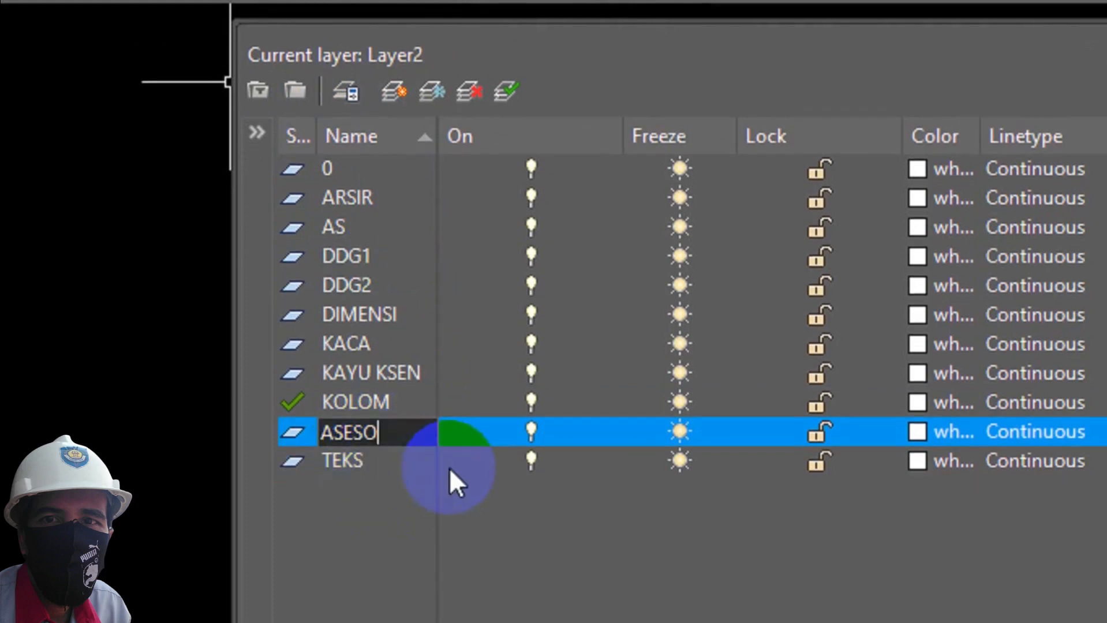
{"action": "type", "text": "S"}
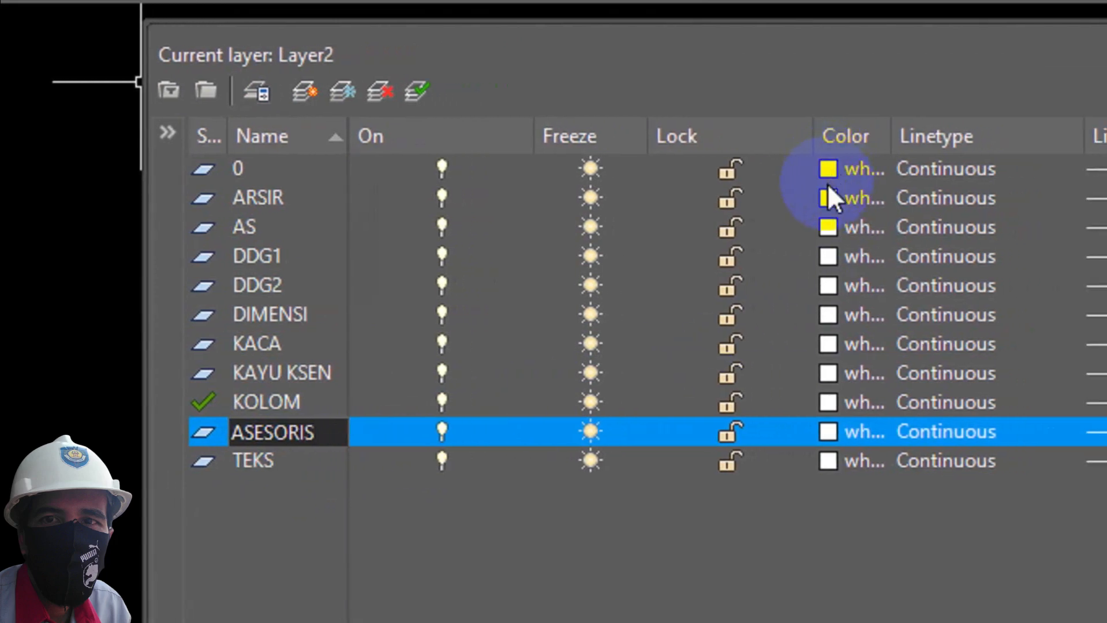
Set the ARSIR layer's color to index 252 and the AS layer's color to index 50
{"action": "left_click", "coordinate": [828, 196]}
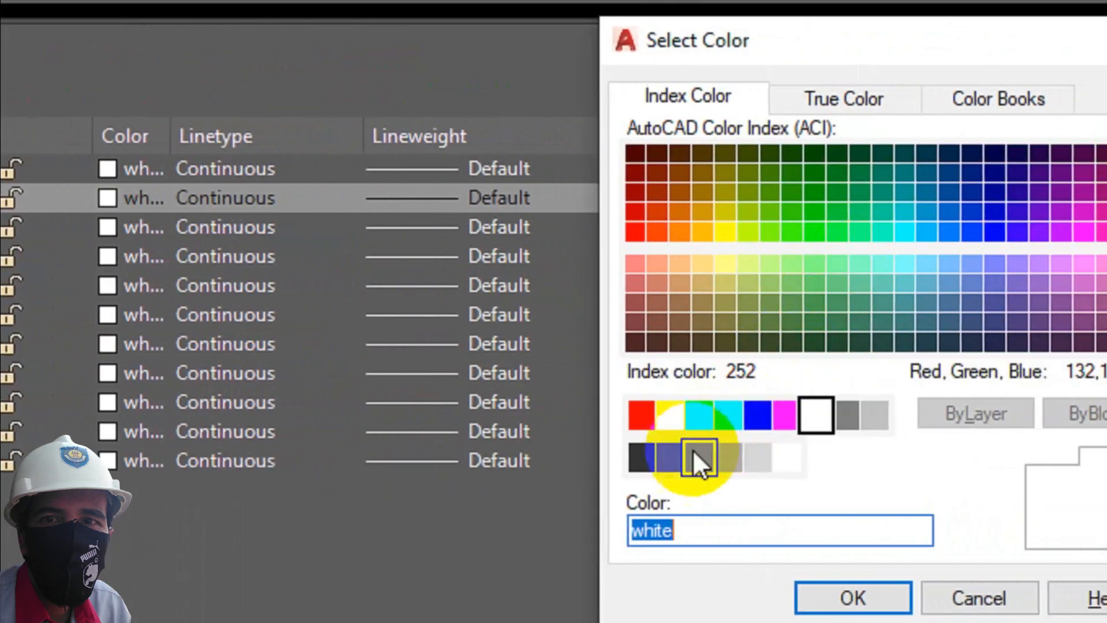
{"action": "left_click", "coordinate": [699, 459]}
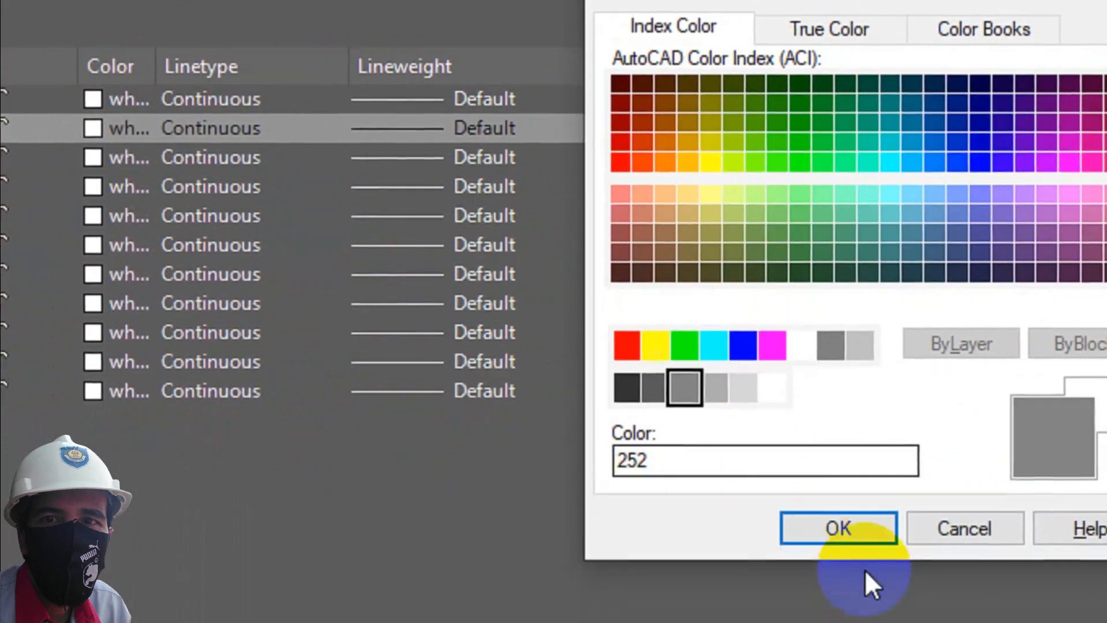
{"action": "left_click", "coordinate": [853, 598]}
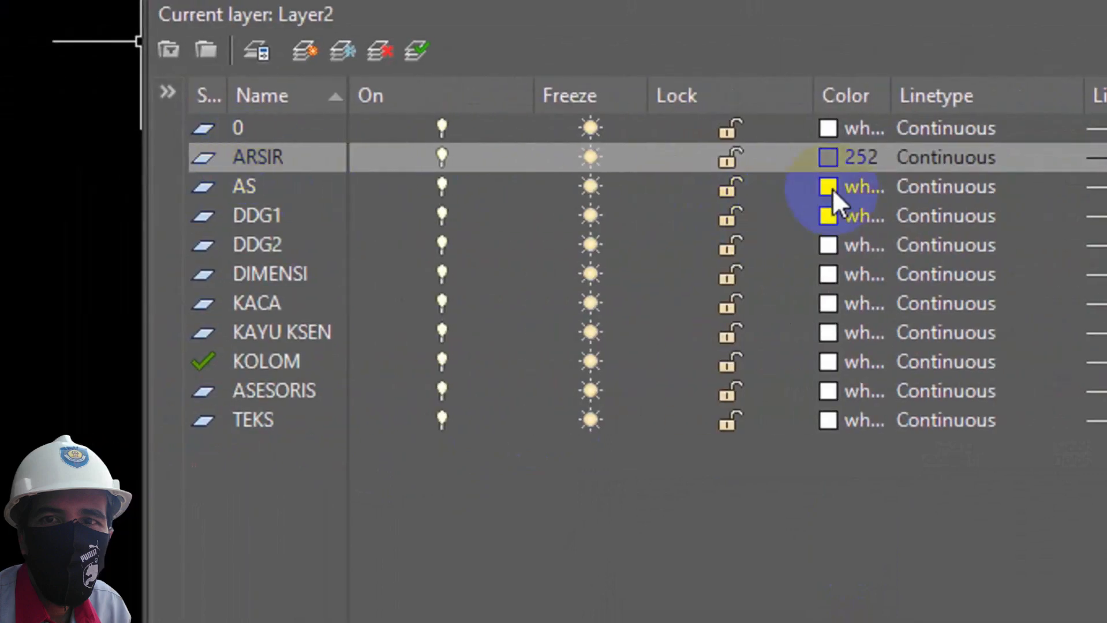
{"action": "left_click", "coordinate": [832, 191]}
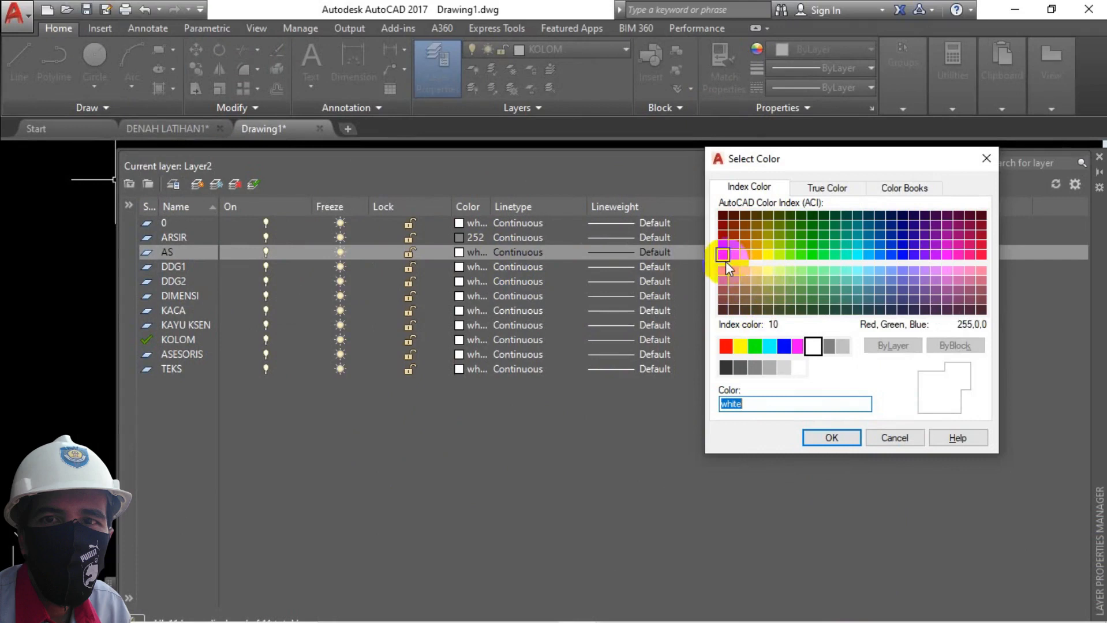
{"action": "left_click", "coordinate": [768, 254]}
{"action": "left_click", "coordinate": [808, 438]}
Set the DDG1 layer's color to index 94 and the DDG2 layer's color to index 81
{"action": "left_click", "coordinate": [460, 267]}
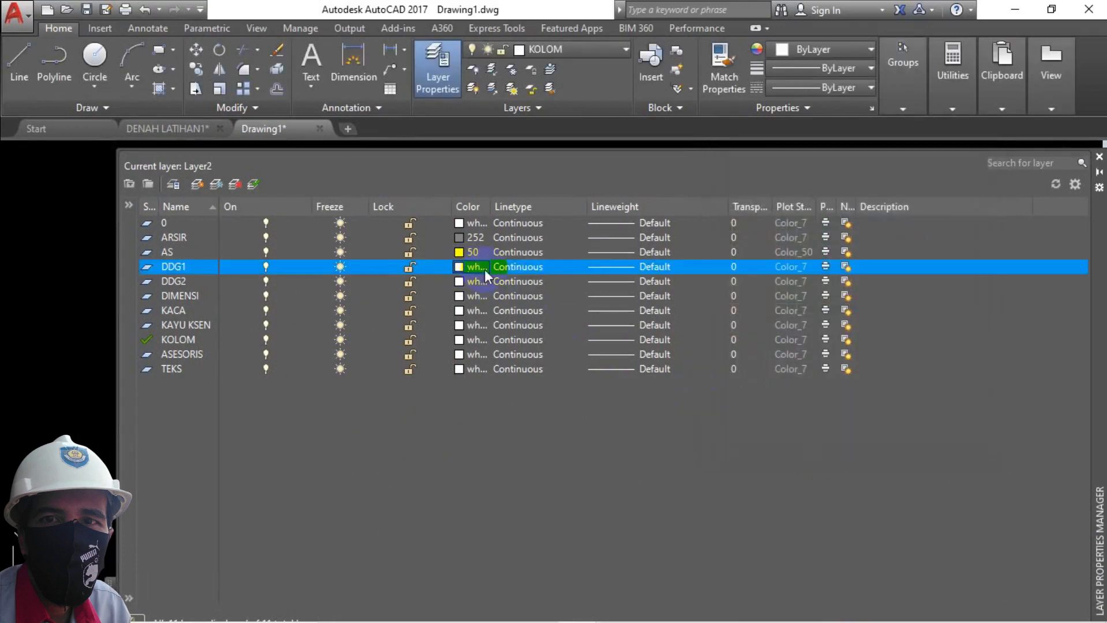
{"action": "left_click", "coordinate": [814, 236]}
{"action": "left_click", "coordinate": [832, 437]}
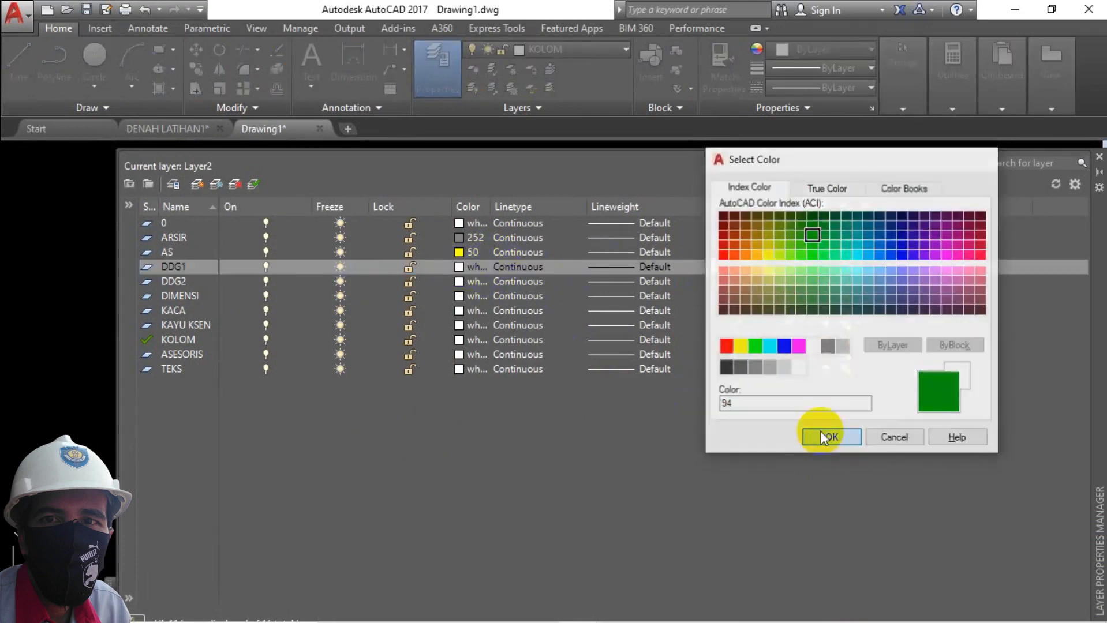
{"action": "left_click", "coordinate": [461, 281]}
{"action": "left_click", "coordinate": [800, 270]}
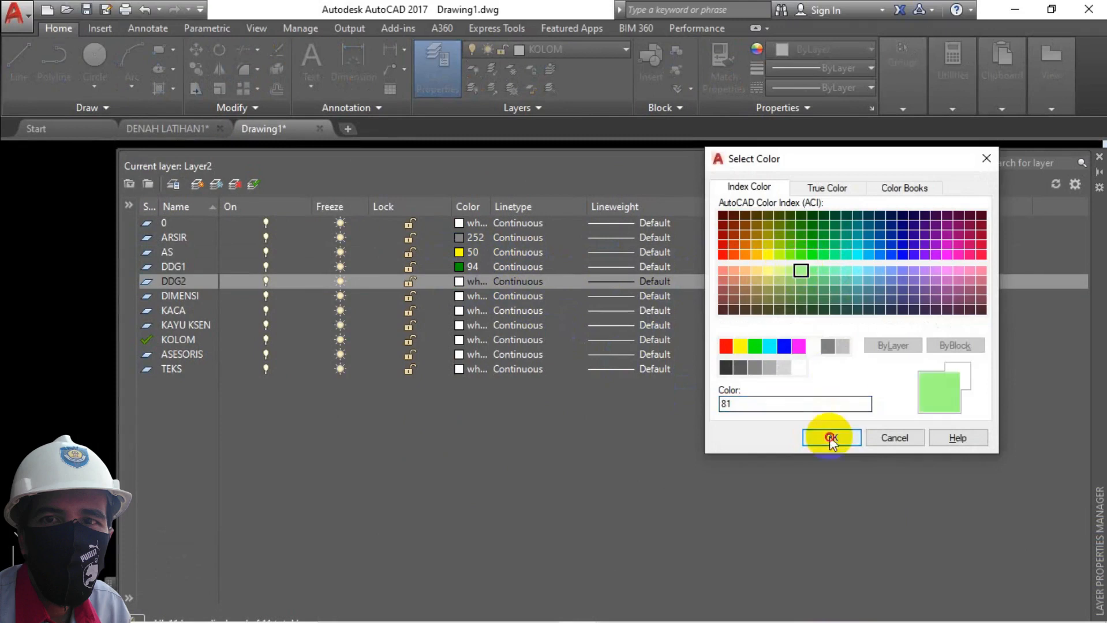
{"action": "left_click", "coordinate": [831, 438]}
Set the DIMENSI layer's color to red and the KACA layer's color to index 140
{"action": "left_click", "coordinate": [460, 296]}
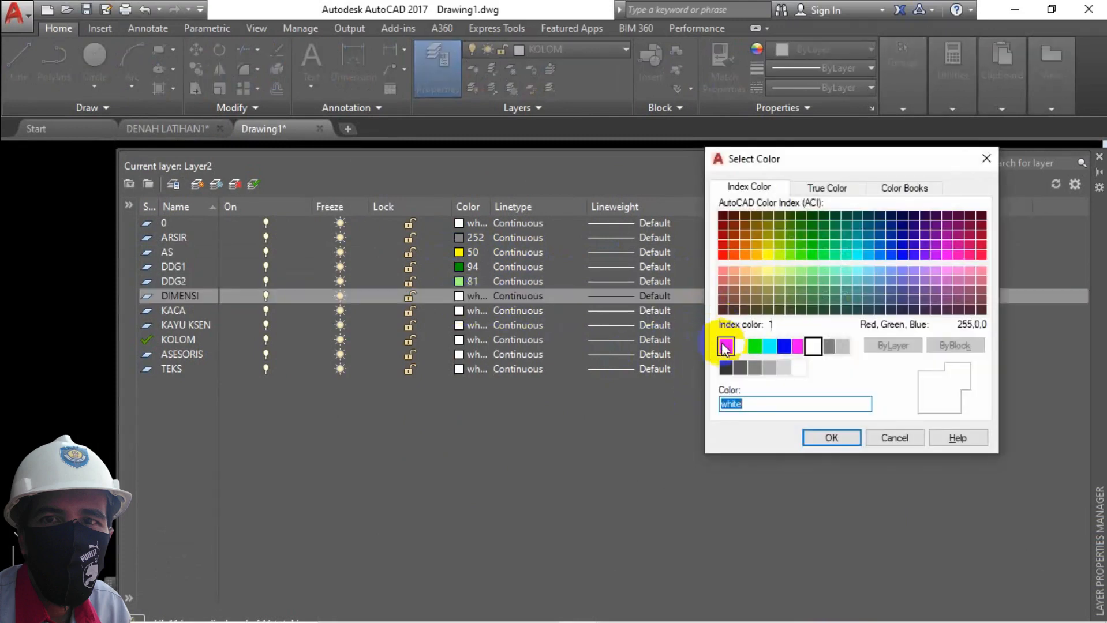
{"action": "left_click", "coordinate": [725, 346]}
{"action": "left_click", "coordinate": [832, 438]}
{"action": "left_click", "coordinate": [459, 311]}
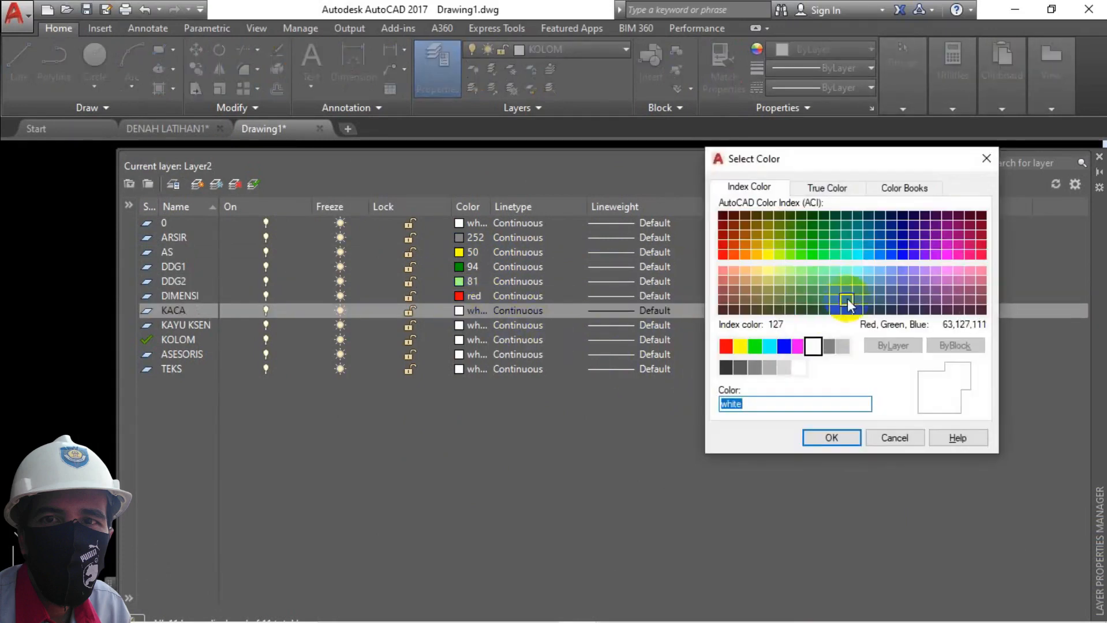
{"action": "left_click", "coordinate": [868, 254]}
{"action": "left_click", "coordinate": [831, 437]}
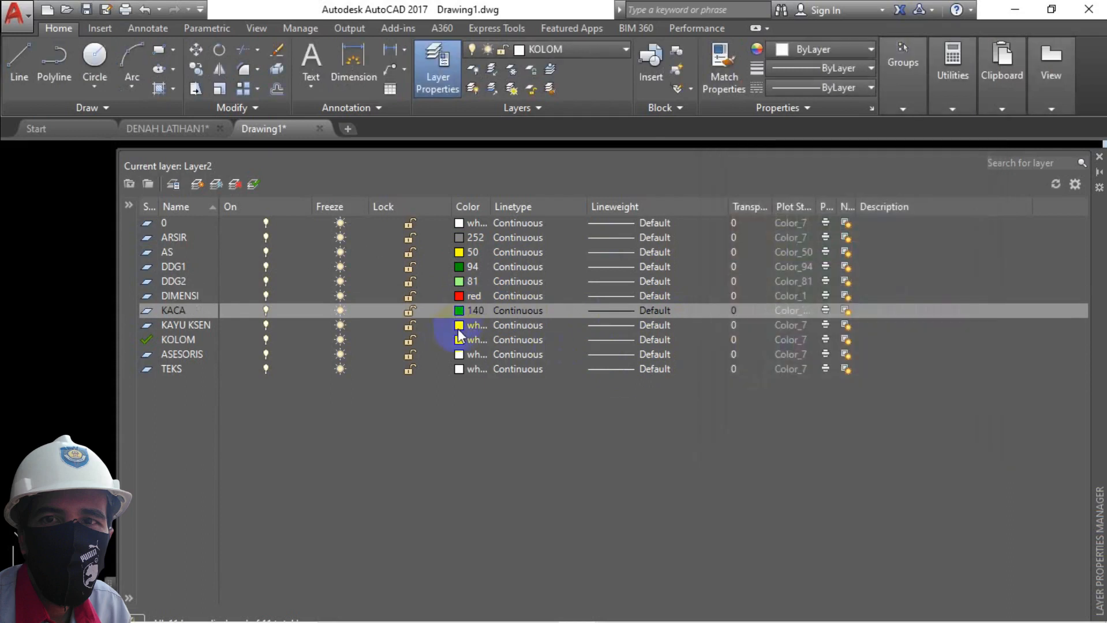
Set the KAYU KSEN layer's color to index 15 and the KOLOM layer's color to magenta
{"action": "left_click", "coordinate": [458, 325]}
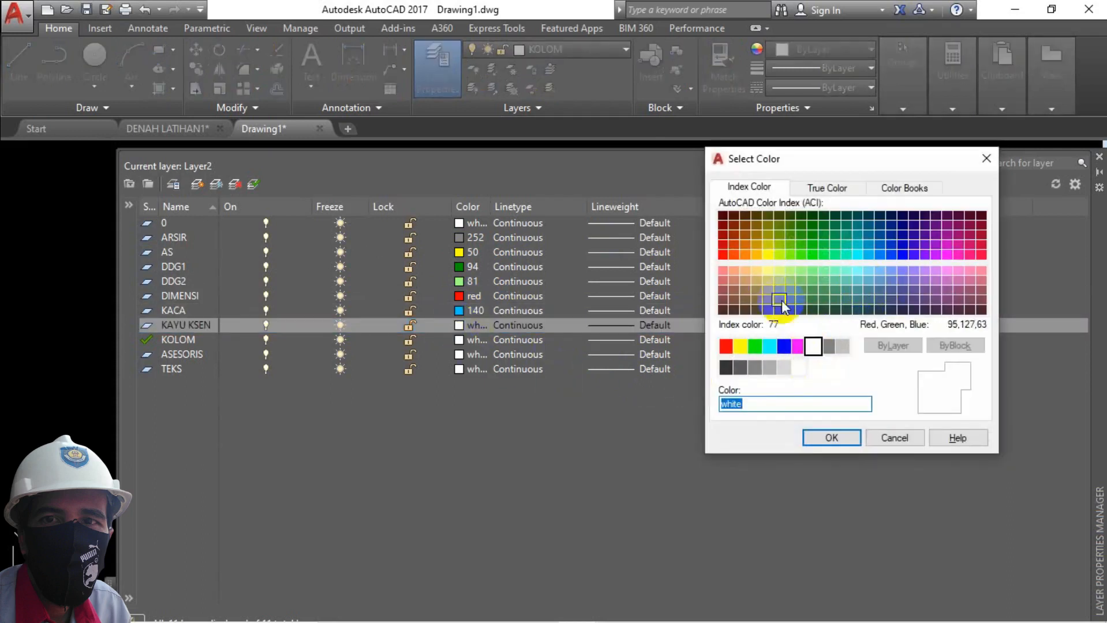
{"action": "left_click", "coordinate": [723, 290]}
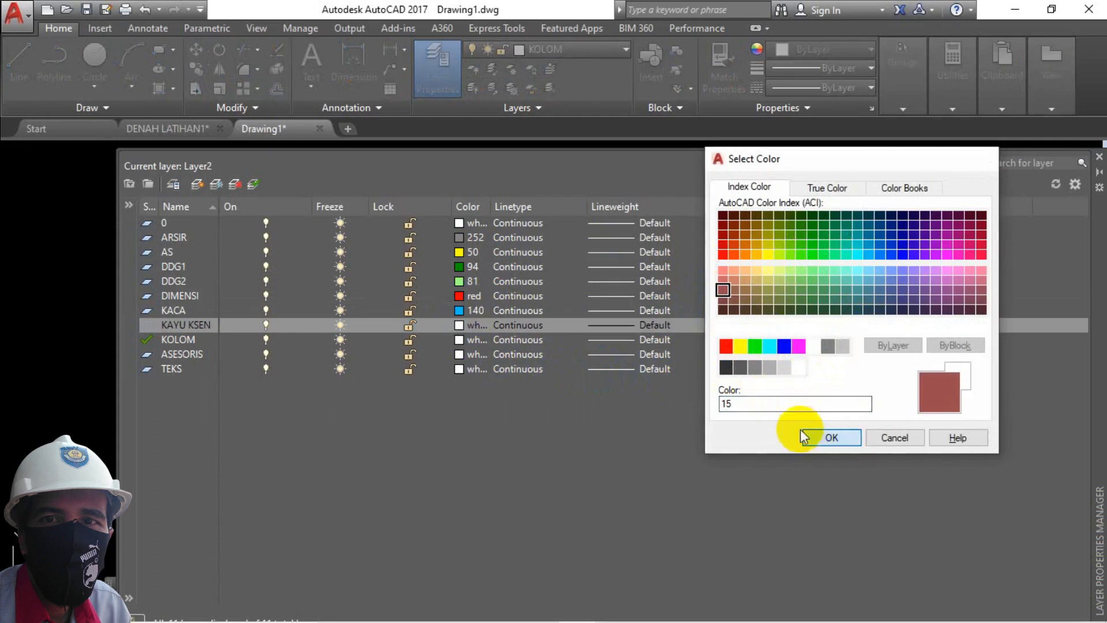
{"action": "left_click", "coordinate": [831, 438]}
{"action": "left_click", "coordinate": [459, 340]}
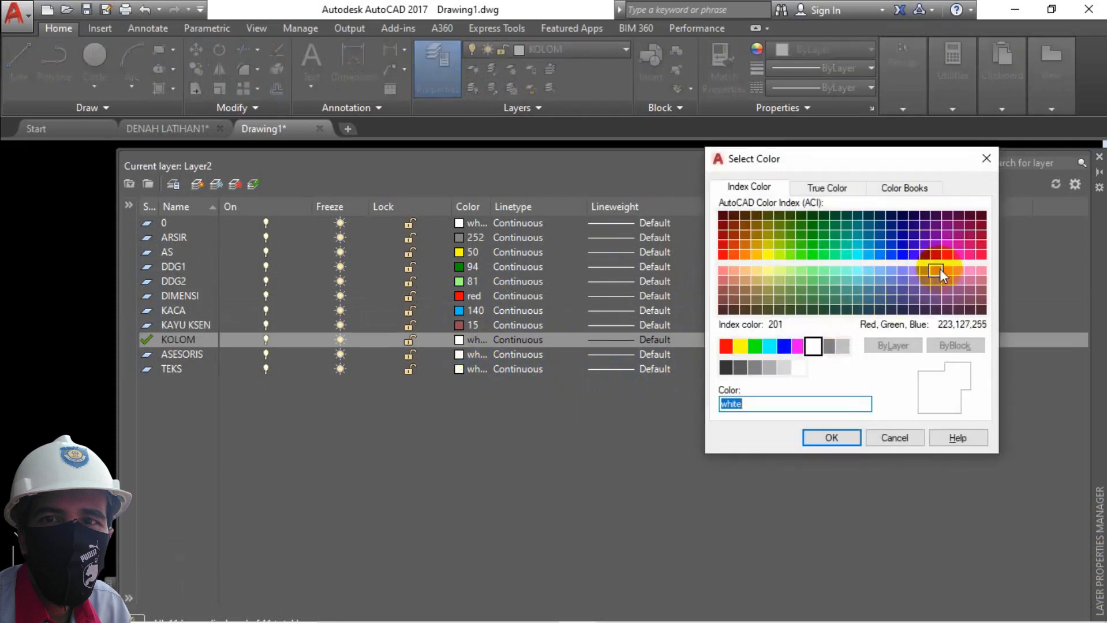
{"action": "left_click", "coordinate": [797, 346]}
{"action": "left_click", "coordinate": [807, 435]}
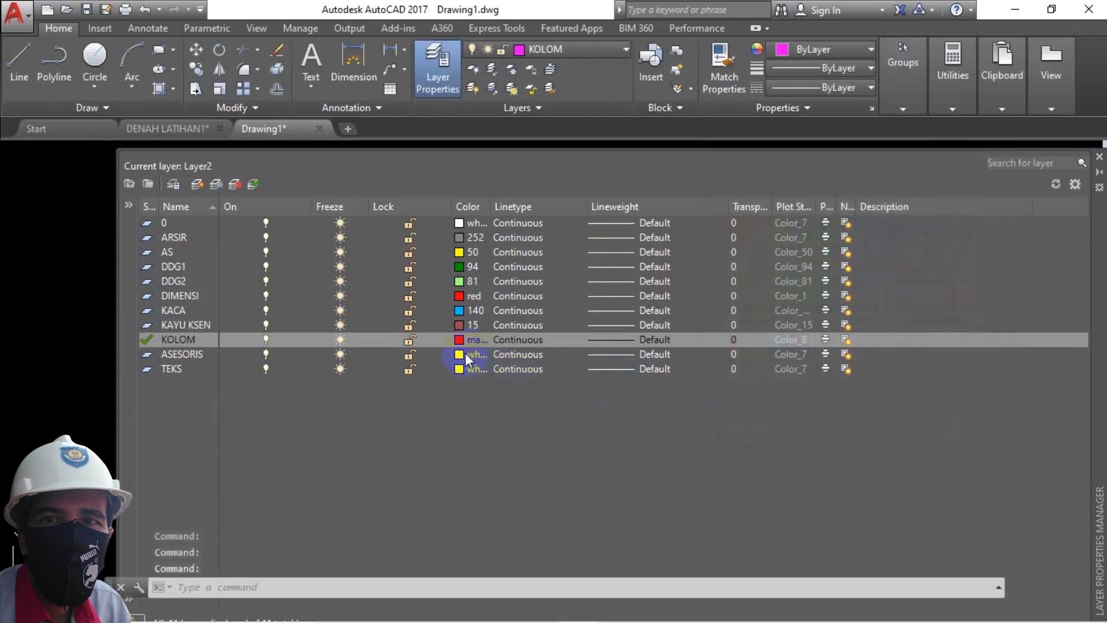
Set the ASESORIS layer's color to index 57 and the TEKS layer's color to index 160
{"action": "left_click", "coordinate": [461, 355]}
{"action": "left_click", "coordinate": [768, 299]}
{"action": "left_click", "coordinate": [813, 403]}
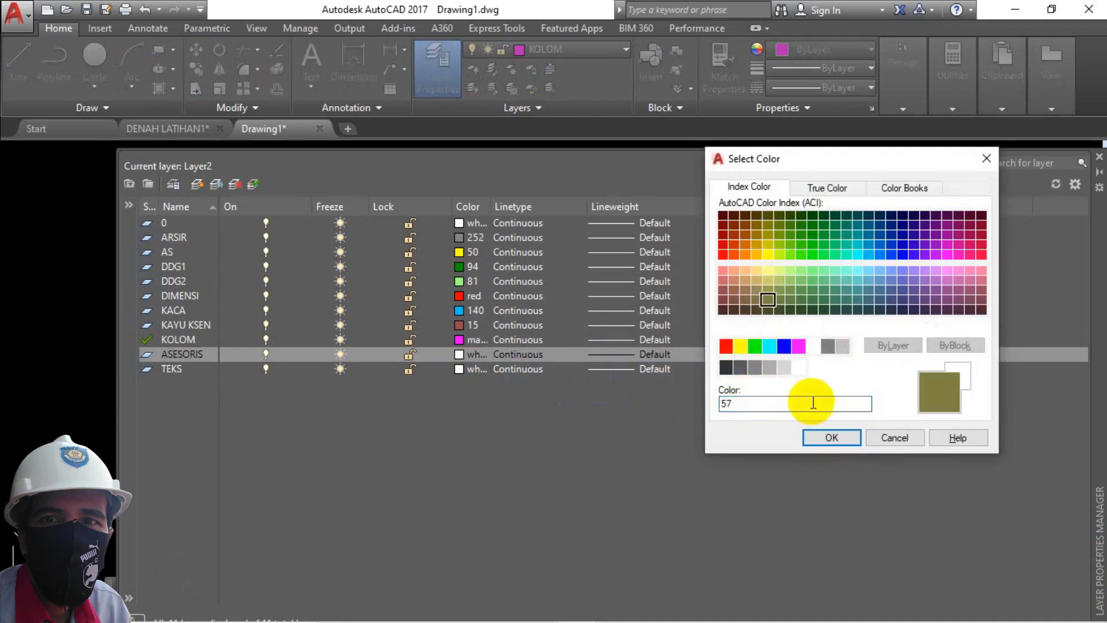
{"action": "key", "text": "Return"}
{"action": "left_click", "coordinate": [460, 369]}
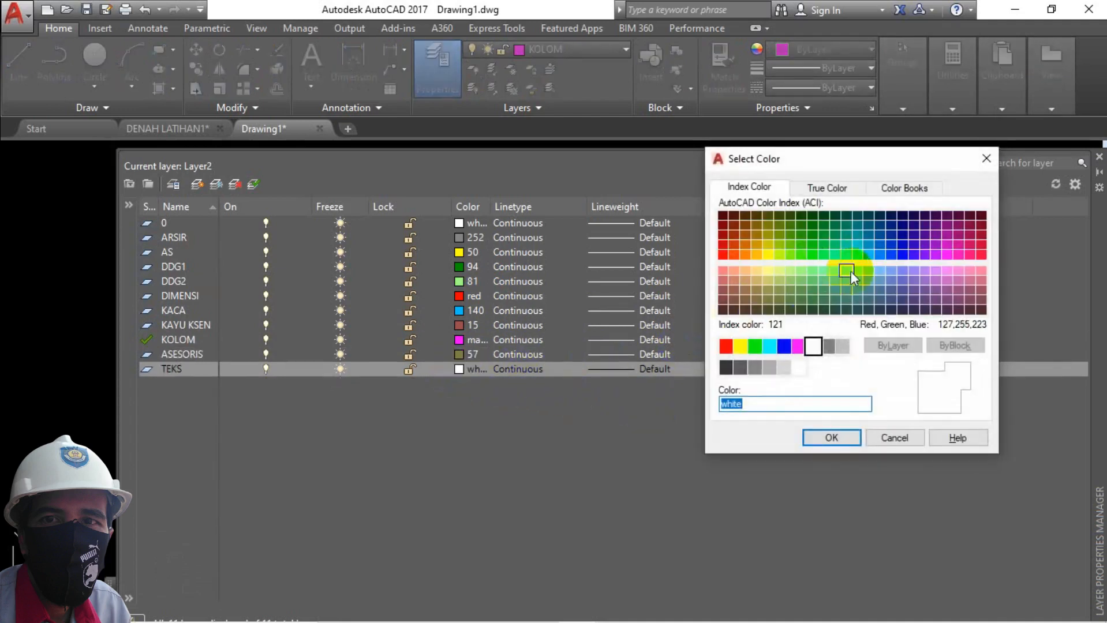
{"action": "left_click", "coordinate": [893, 254]}
{"action": "left_click", "coordinate": [830, 437]}
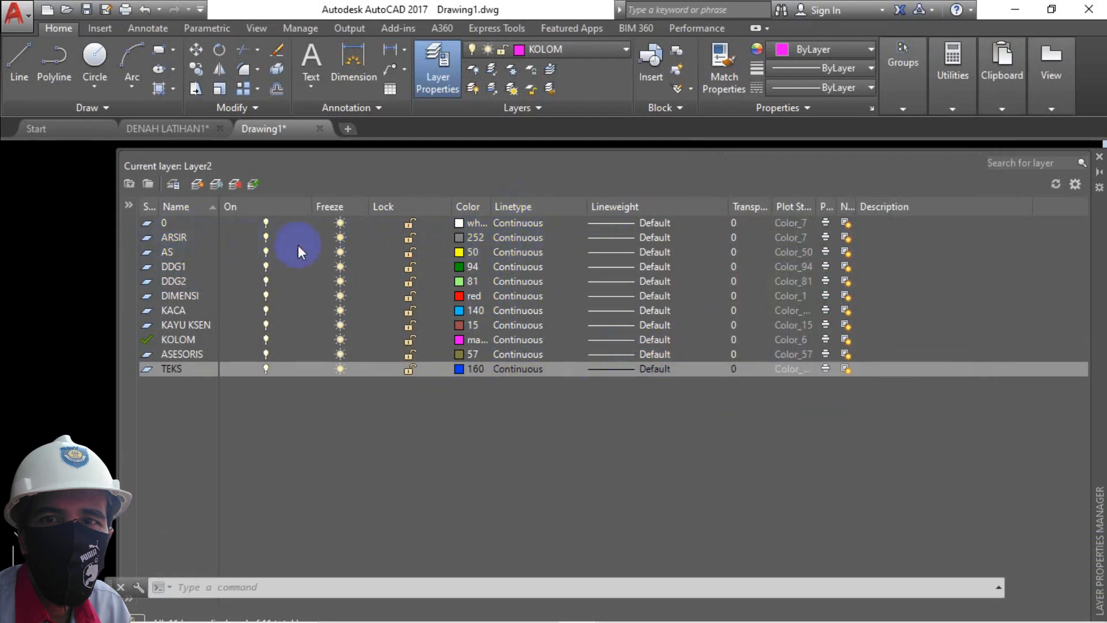
Load the DASHDOTX2 linetype from acadiso.lin and assign it to the AS layer
{"action": "left_click", "coordinate": [508, 252]}
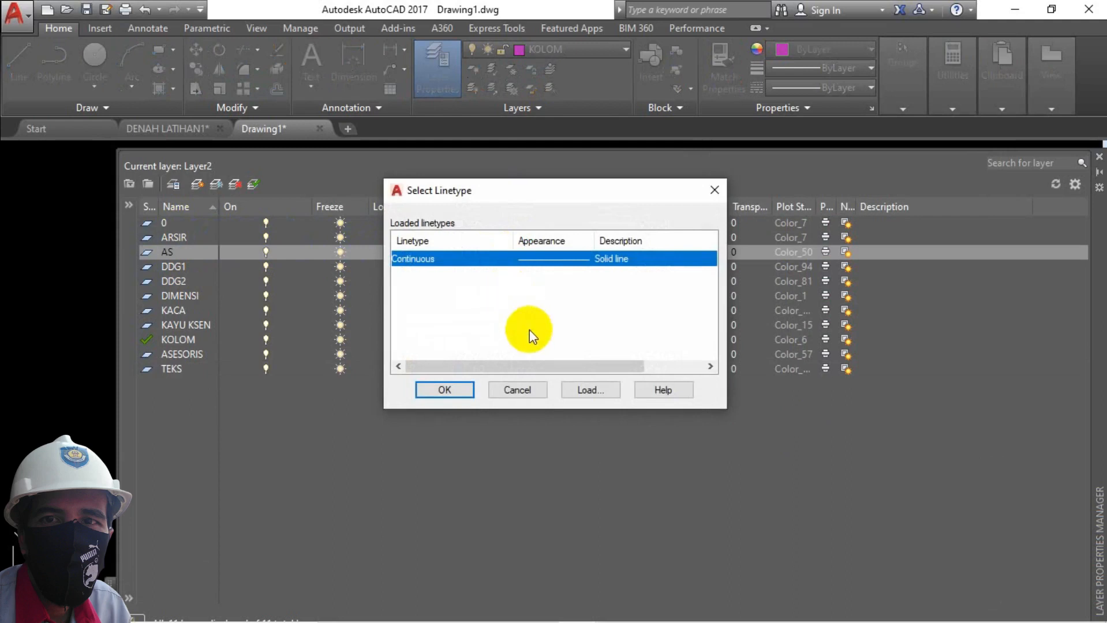
{"action": "left_click", "coordinate": [582, 390]}
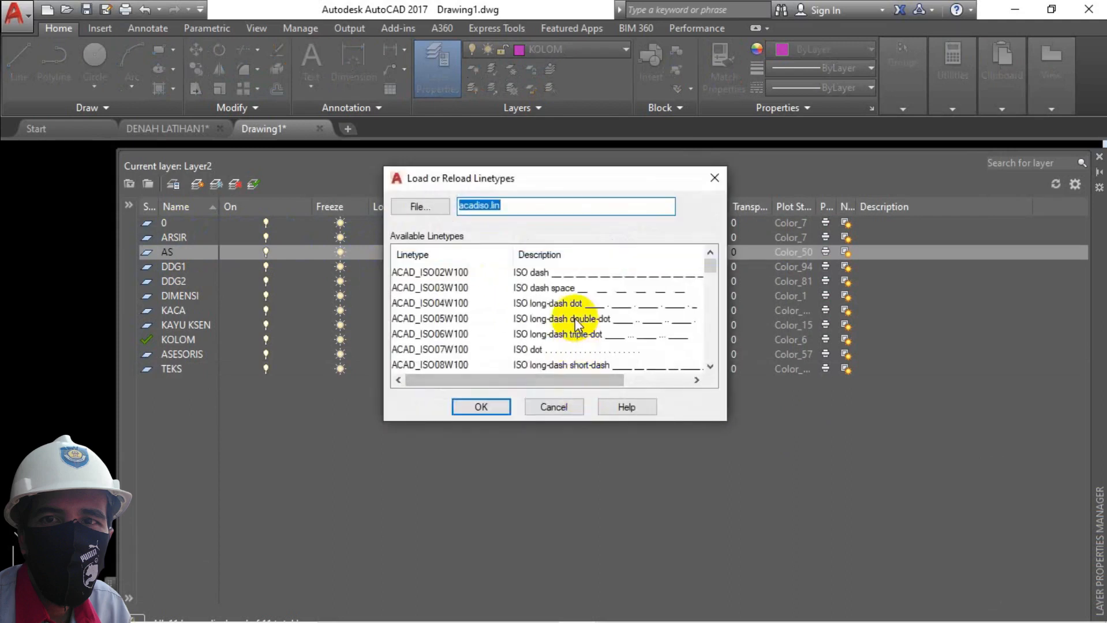
{"action": "scroll", "coordinate": [574, 329], "scroll_direction": "down", "scroll_amount": 5}
{"action": "scroll", "coordinate": [572, 320], "scroll_direction": "up", "scroll_amount": 1}
{"action": "scroll", "coordinate": [567, 319], "scroll_direction": "down", "scroll_amount": 4}
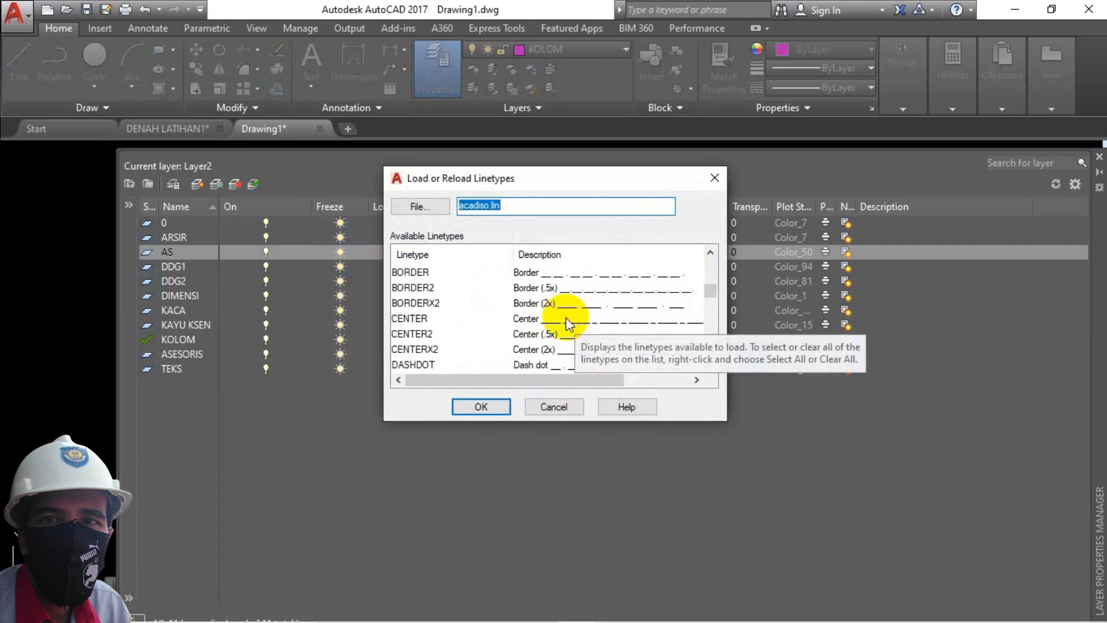
{"action": "scroll", "coordinate": [559, 324], "scroll_direction": "down", "scroll_amount": 4}
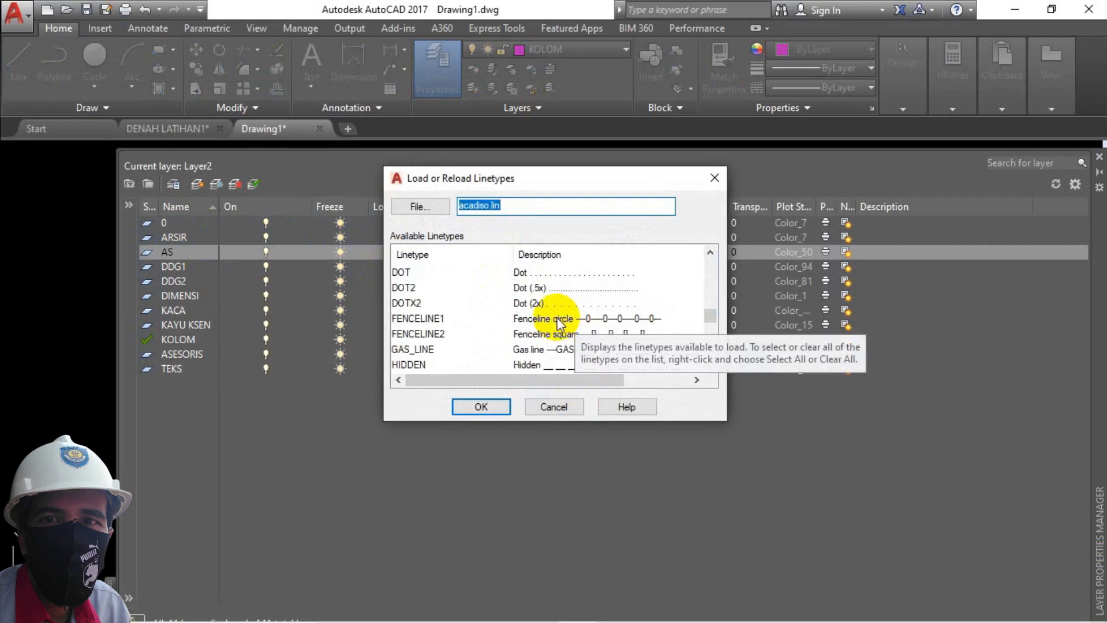
{"action": "scroll", "coordinate": [559, 324], "scroll_direction": "up", "scroll_amount": 3}
{"action": "scroll", "coordinate": [559, 324], "scroll_direction": "up", "scroll_amount": 2}
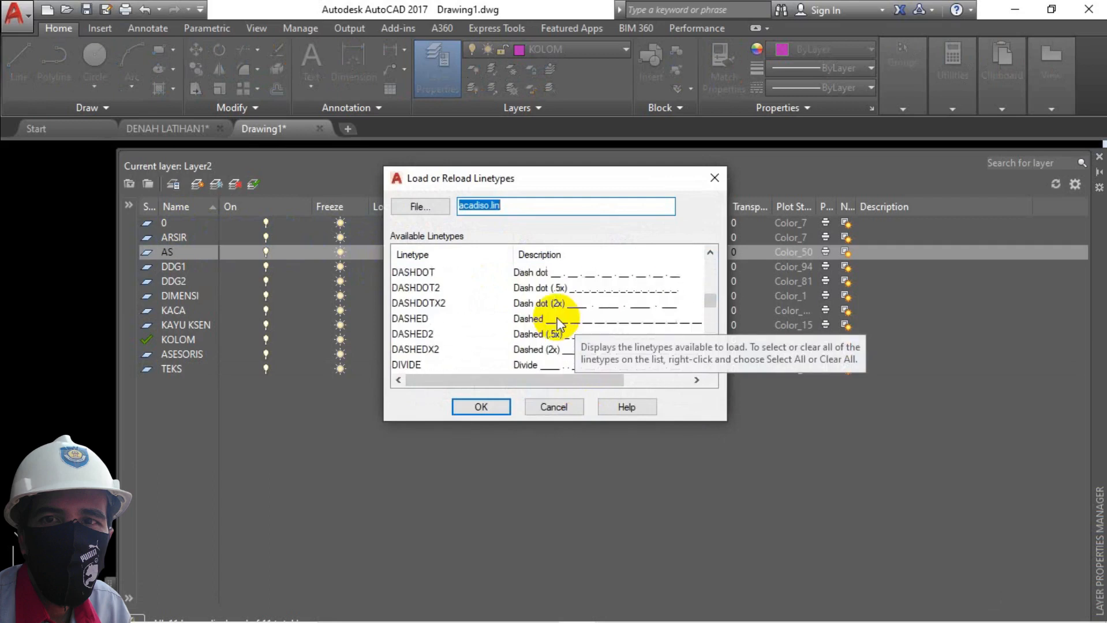
{"action": "left_click", "coordinate": [546, 303]}
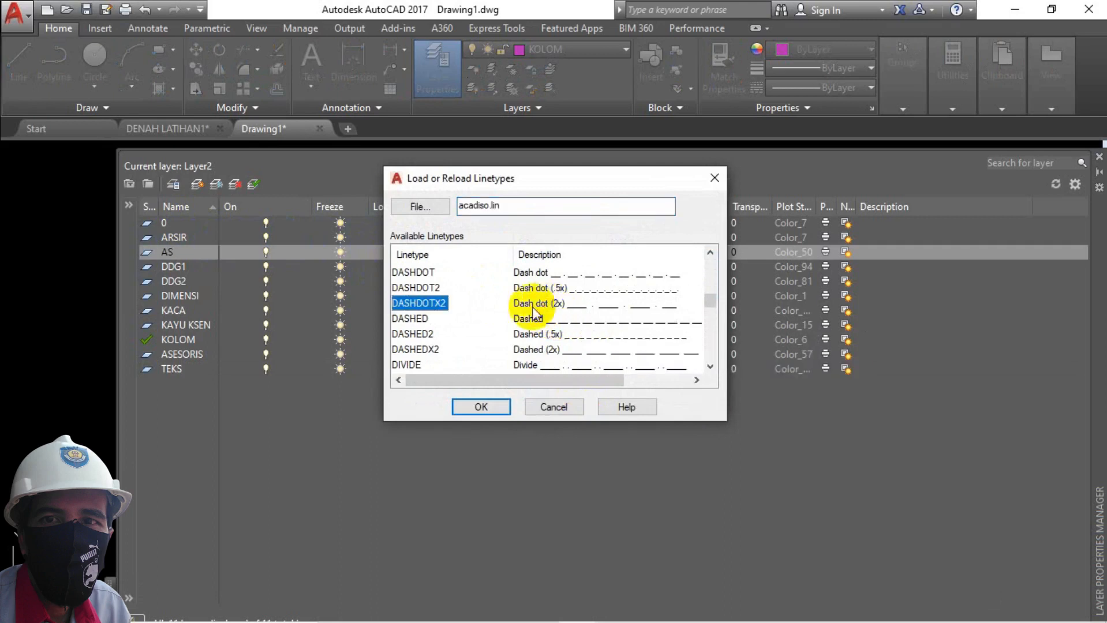
{"action": "left_click", "coordinate": [482, 408]}
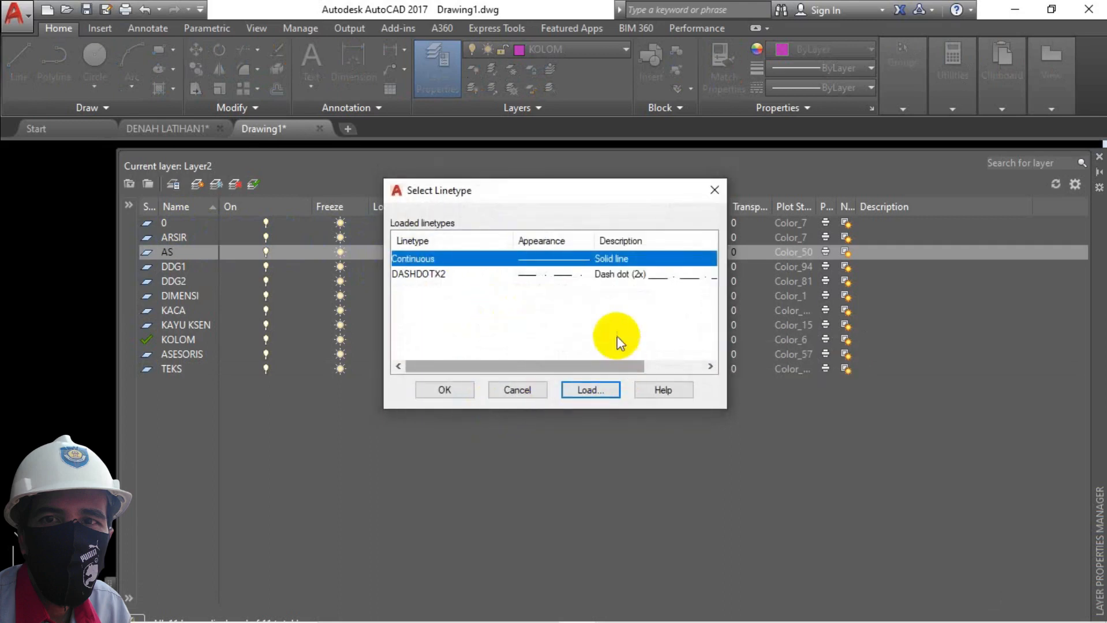
{"action": "left_click", "coordinate": [560, 278]}
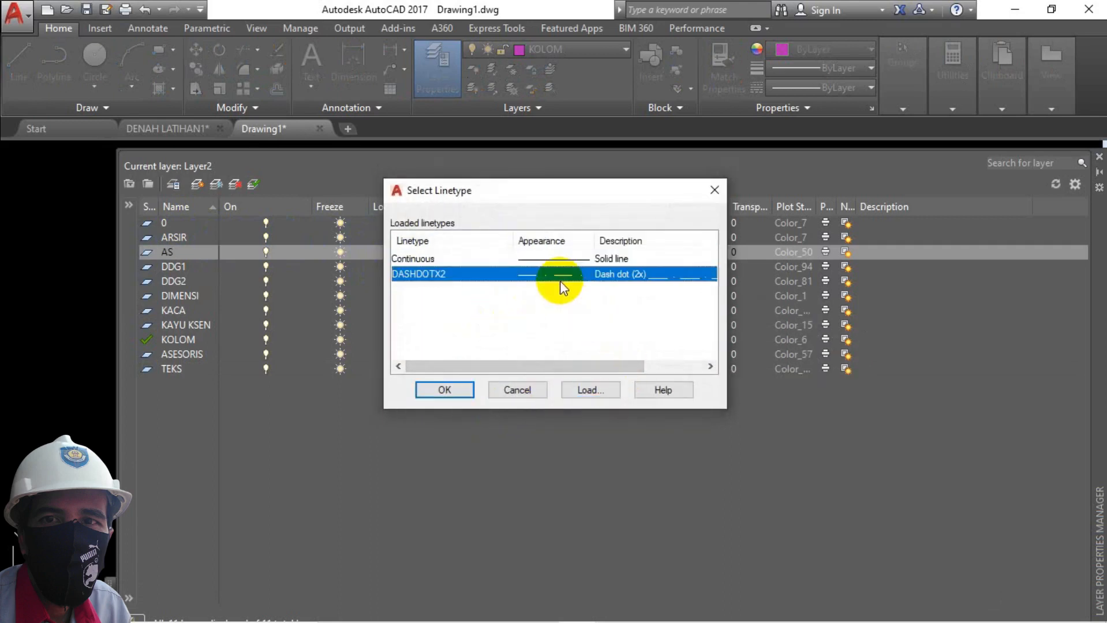
{"action": "left_click", "coordinate": [457, 391]}
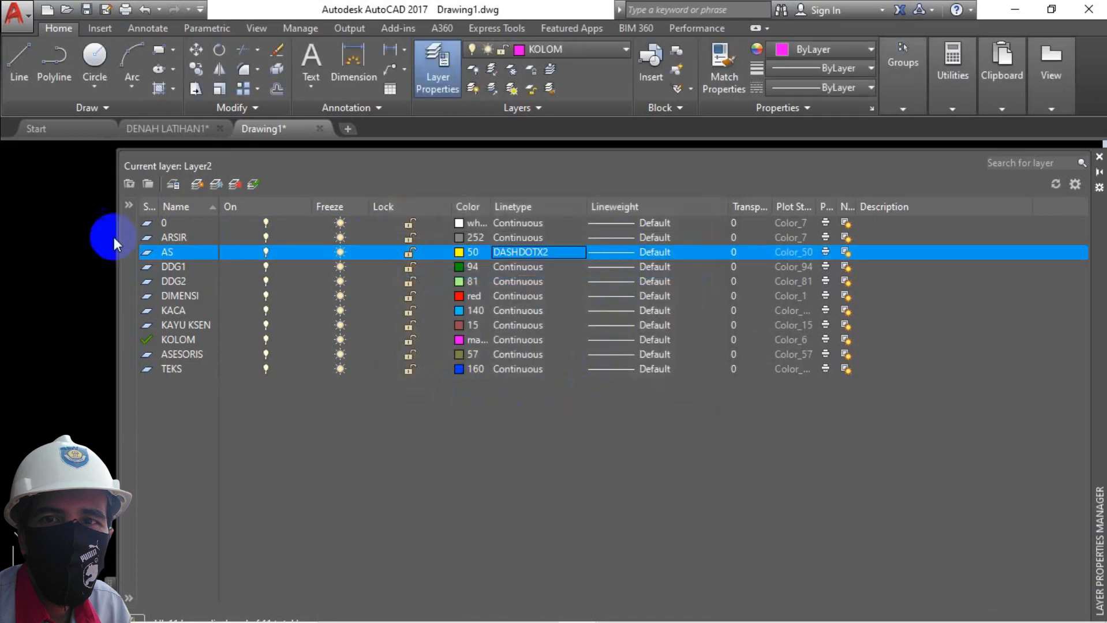
Set the ARSIR layer's lineweight to 0.05 mm and the AS layer's lineweight to 0.25 mm
{"action": "left_click", "coordinate": [628, 241]}
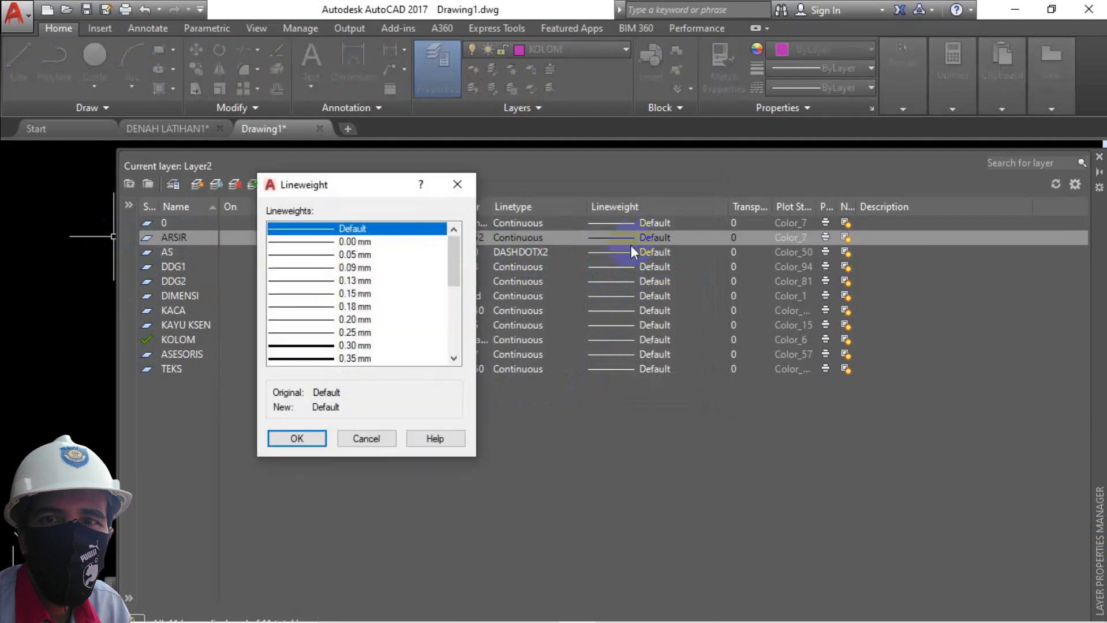
{"action": "left_click", "coordinate": [356, 256]}
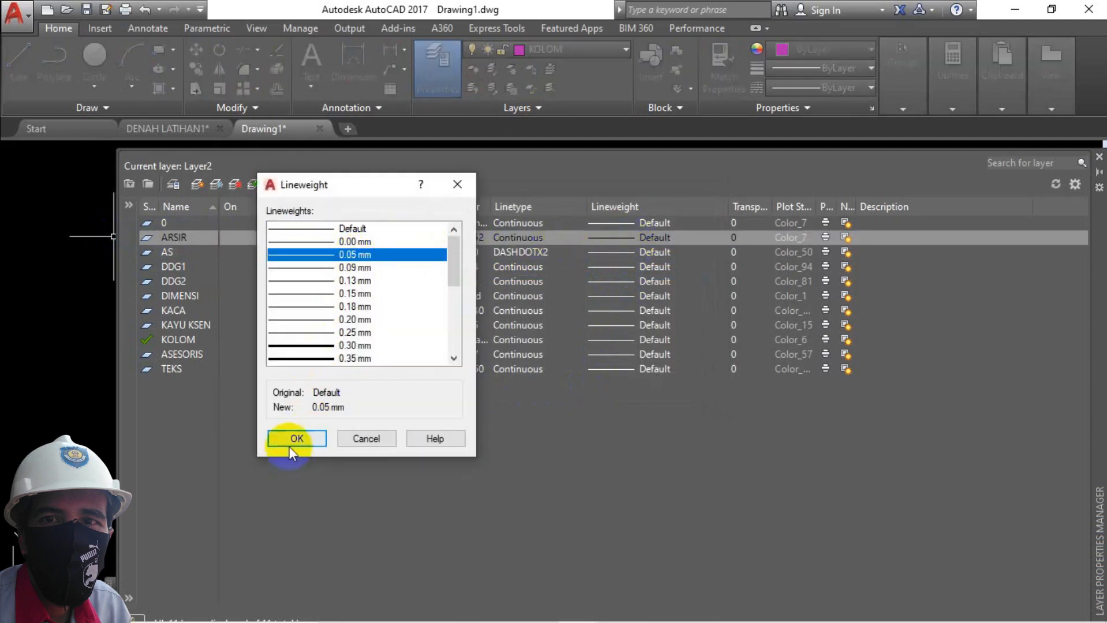
{"action": "left_click", "coordinate": [295, 439]}
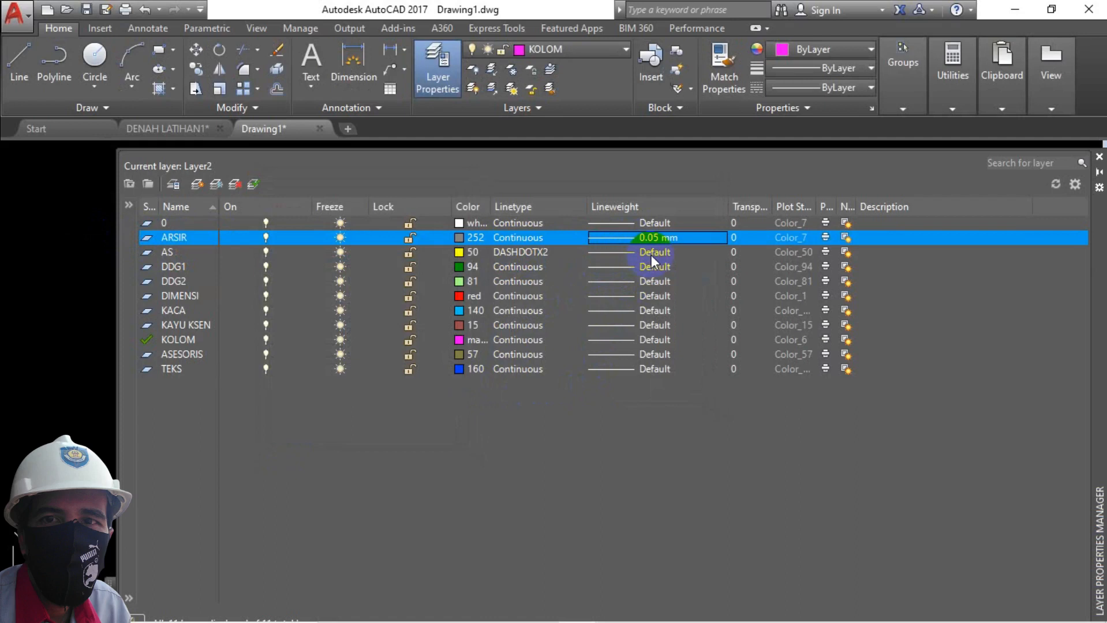
{"action": "left_click", "coordinate": [651, 255]}
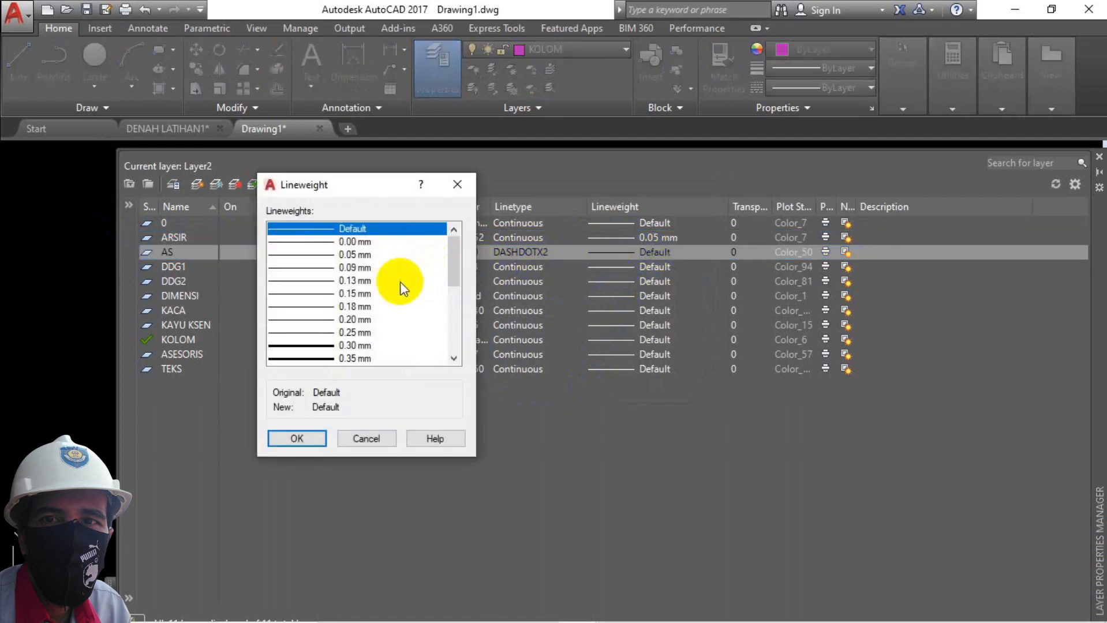
{"action": "left_click", "coordinate": [352, 332]}
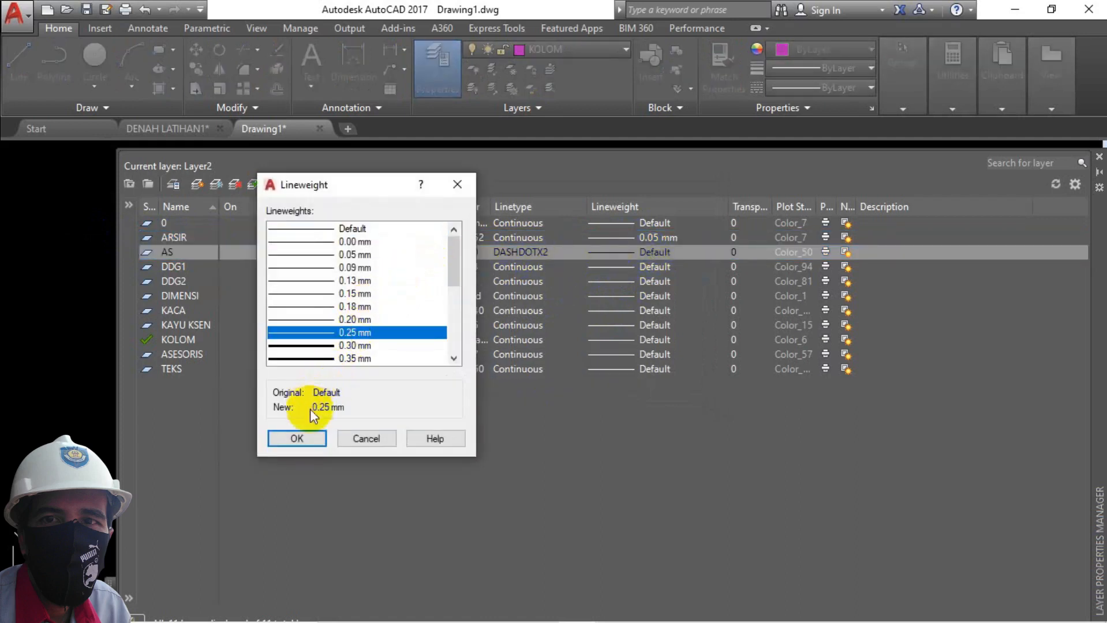
{"action": "left_click", "coordinate": [311, 438]}
Set the DDG1 layer's lineweight to 0.05 mm and the DDG2 layer's lineweight to 0.13 mm
{"action": "left_click", "coordinate": [647, 267]}
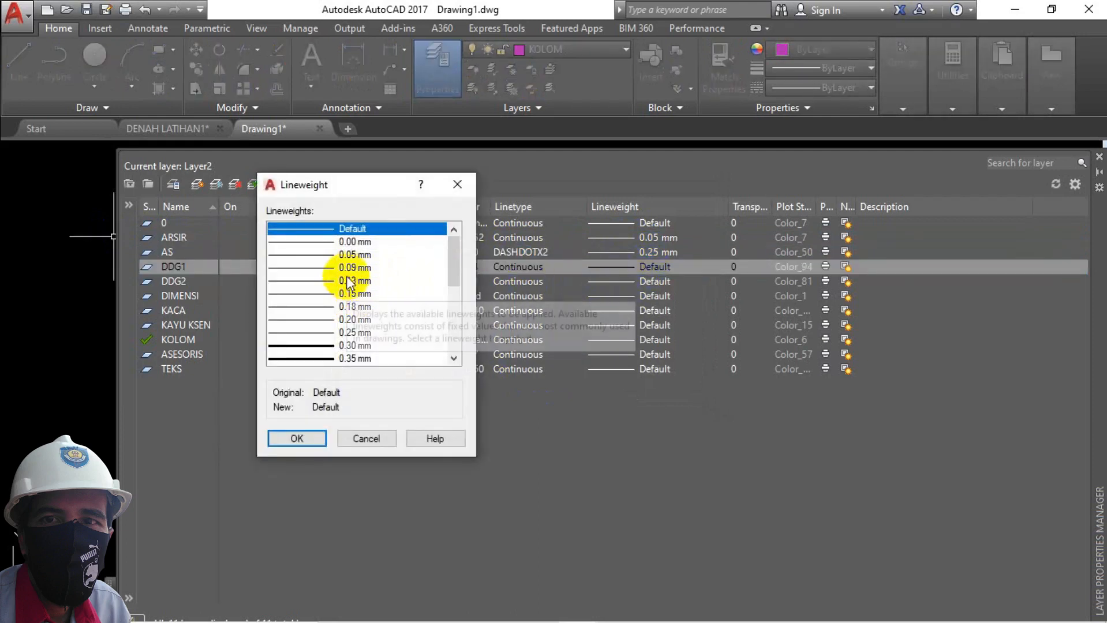
{"action": "left_click", "coordinate": [347, 255]}
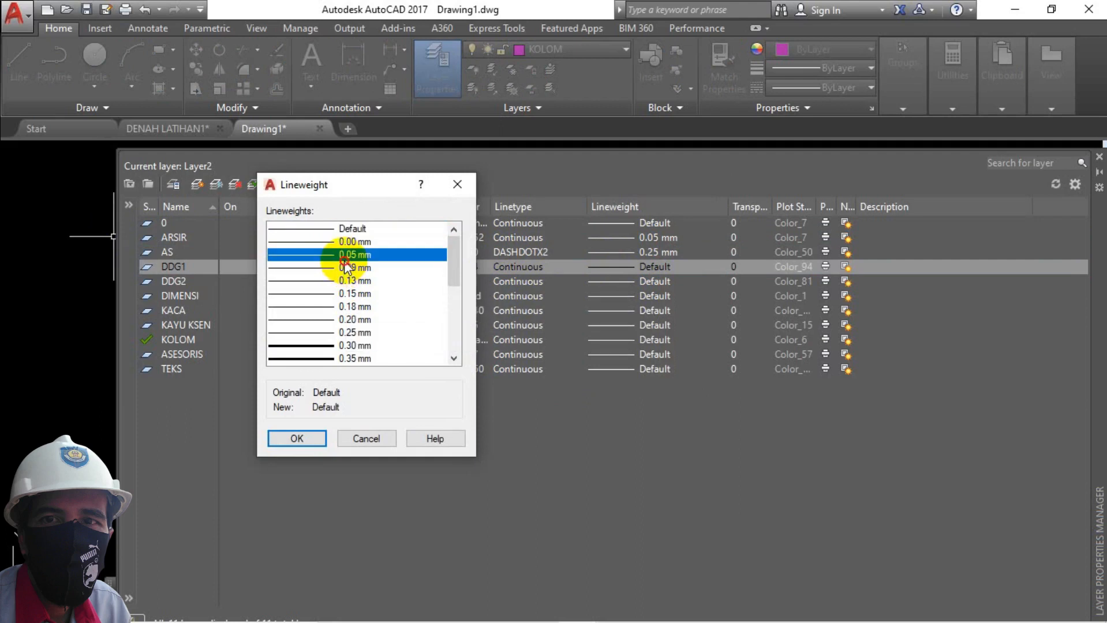
{"action": "left_click", "coordinate": [309, 439]}
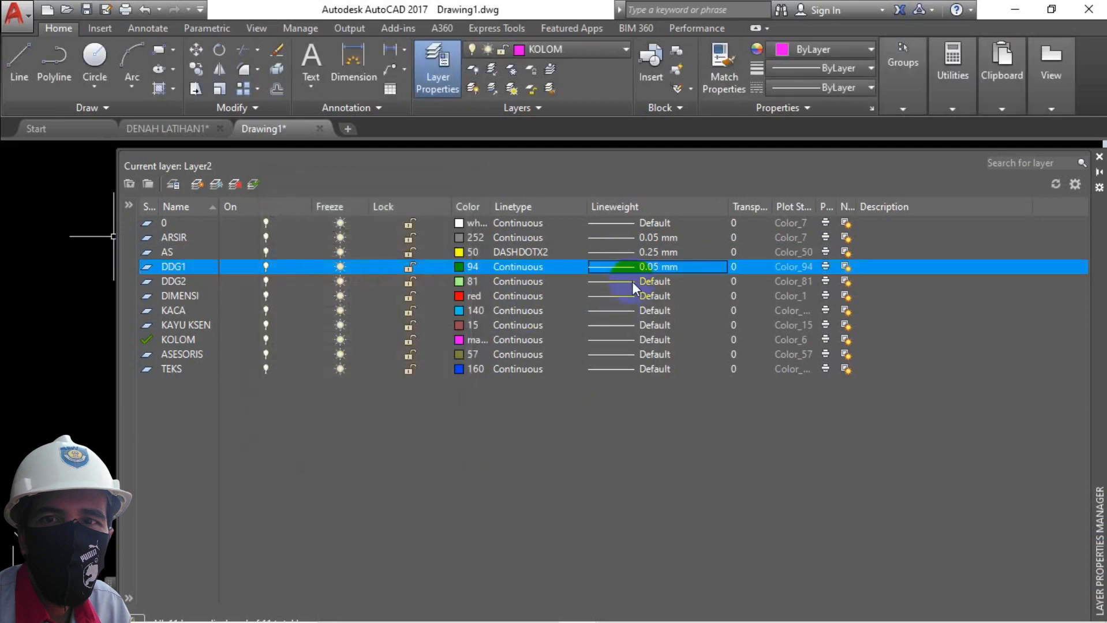
{"action": "left_click", "coordinate": [632, 282]}
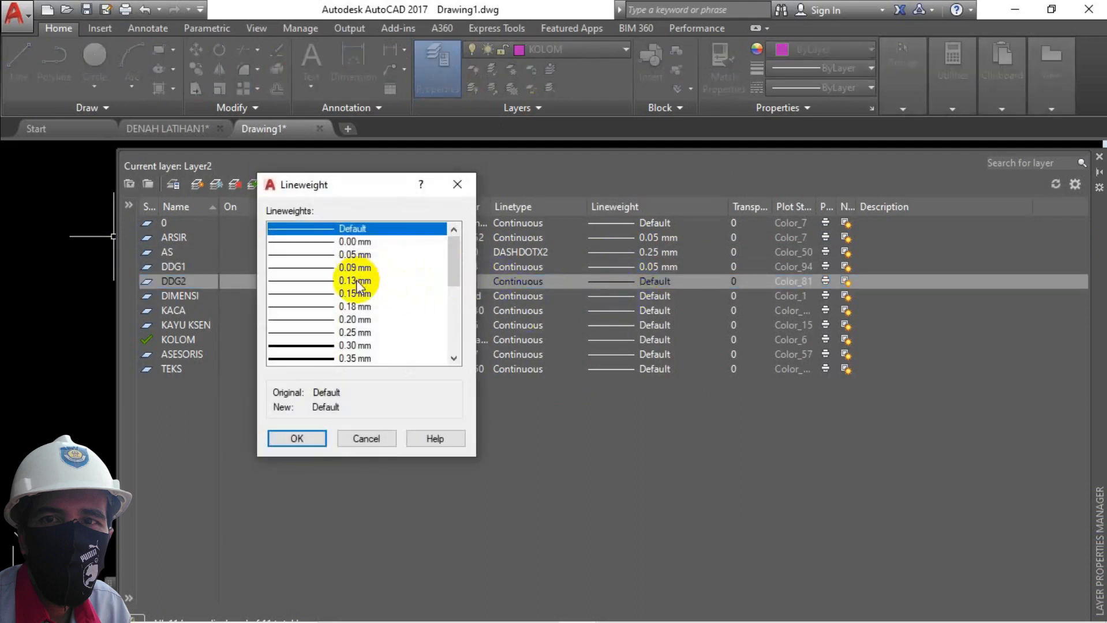
{"action": "left_click", "coordinate": [361, 281]}
{"action": "left_click", "coordinate": [297, 438]}
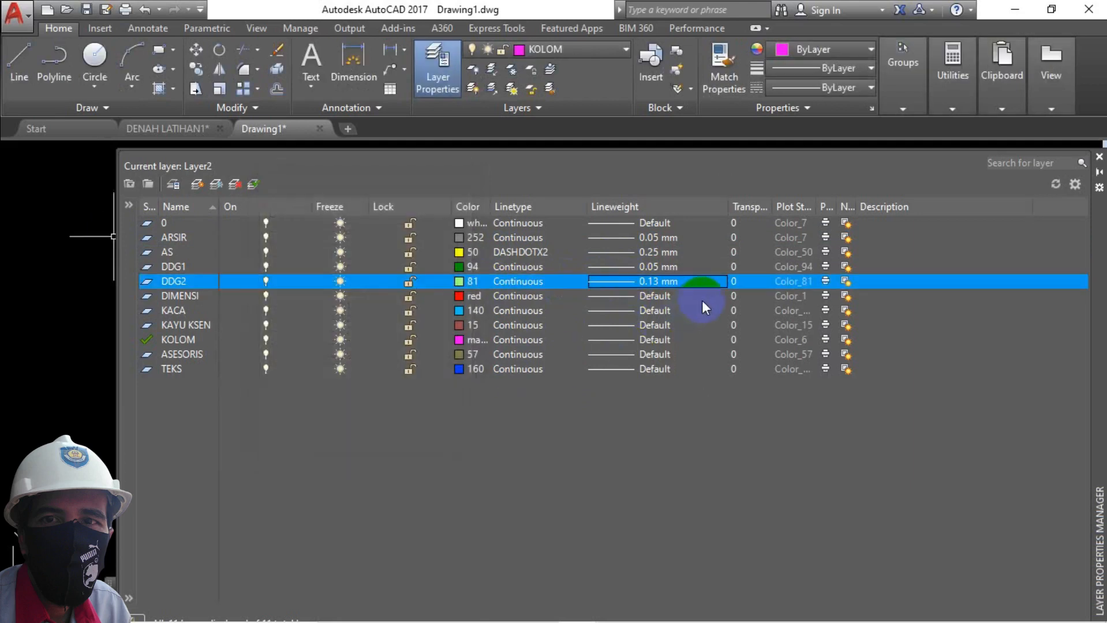
Set the DIMENSI layer's lineweight to 0.15 mm and the KACA layer's lineweight to 0.13 mm
{"action": "left_click", "coordinate": [662, 297]}
{"action": "left_click", "coordinate": [637, 299]}
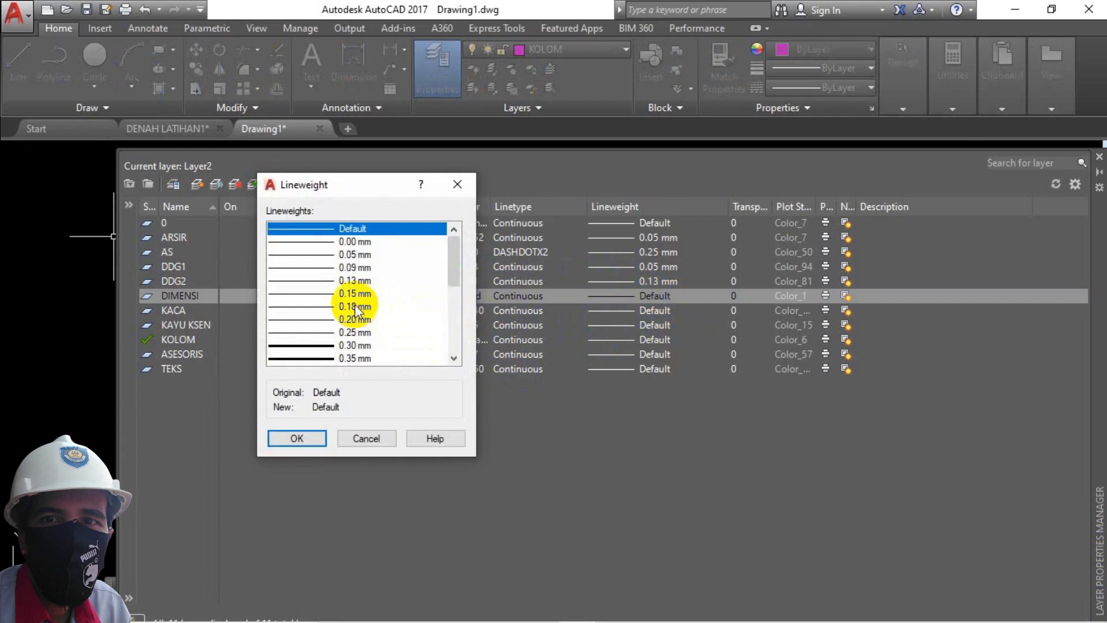
{"action": "left_click", "coordinate": [354, 294]}
{"action": "left_click", "coordinate": [313, 444]}
{"action": "left_click", "coordinate": [660, 309]}
{"action": "left_click", "coordinate": [660, 309]}
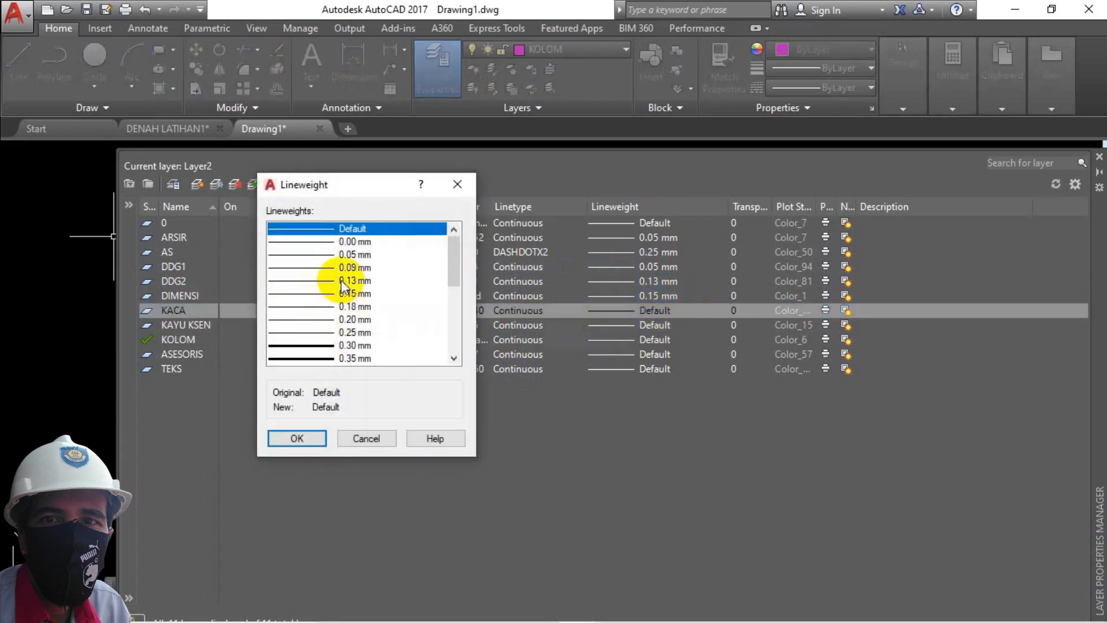
{"action": "left_click", "coordinate": [346, 281]}
{"action": "left_click", "coordinate": [296, 439]}
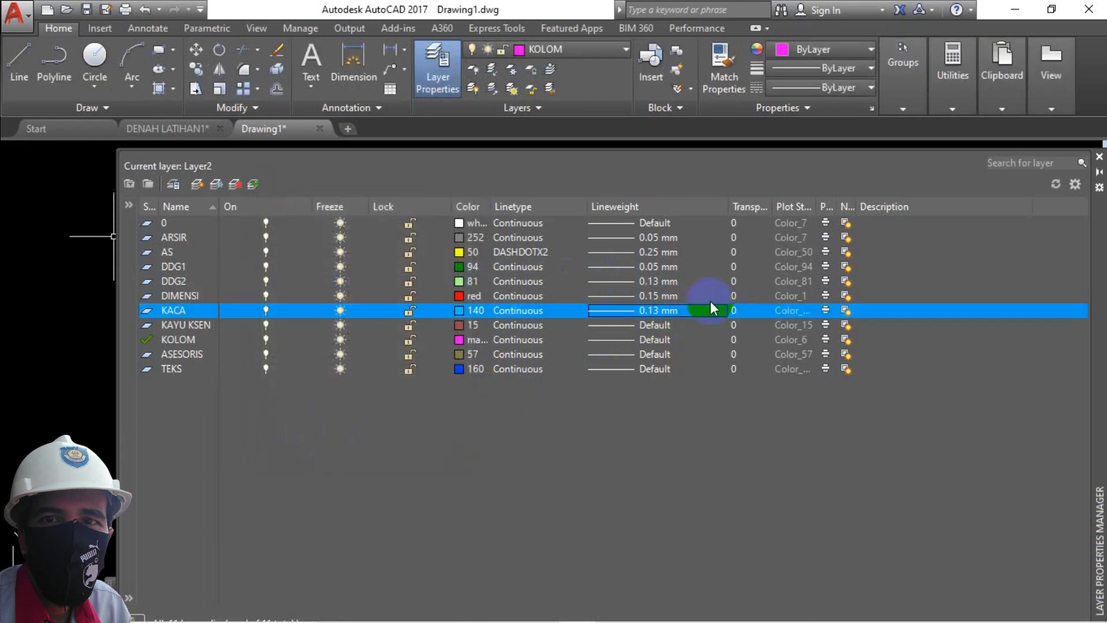
Set the lineweight of both the KAYU KSEN and KOLOM layers to 0.18 mm
{"action": "left_click", "coordinate": [656, 326]}
{"action": "left_click", "coordinate": [655, 326]}
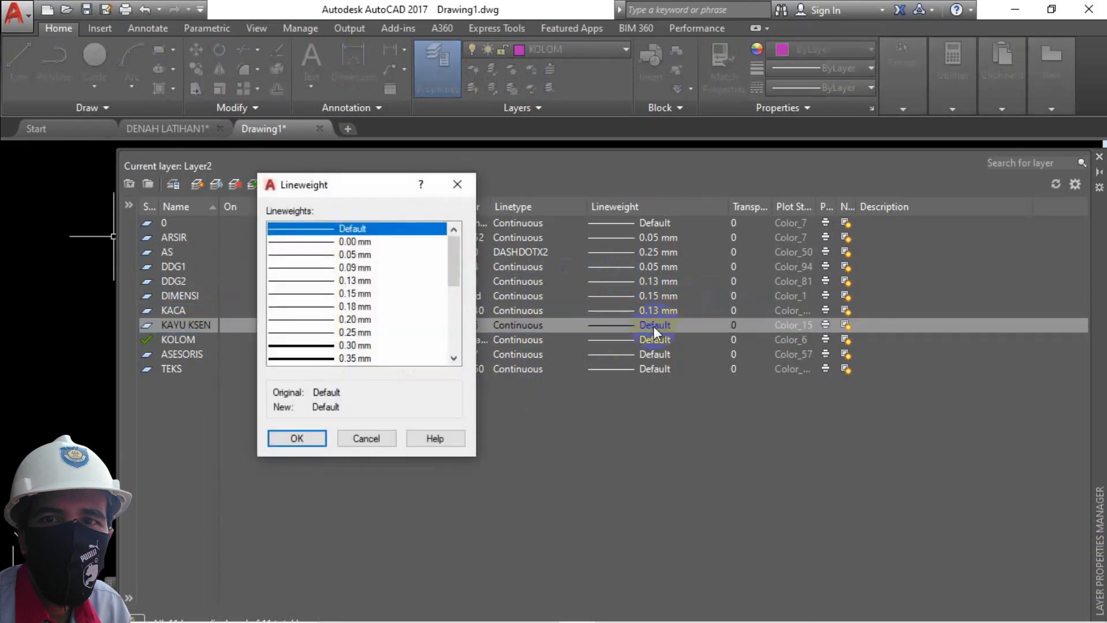
{"action": "left_click", "coordinate": [352, 307]}
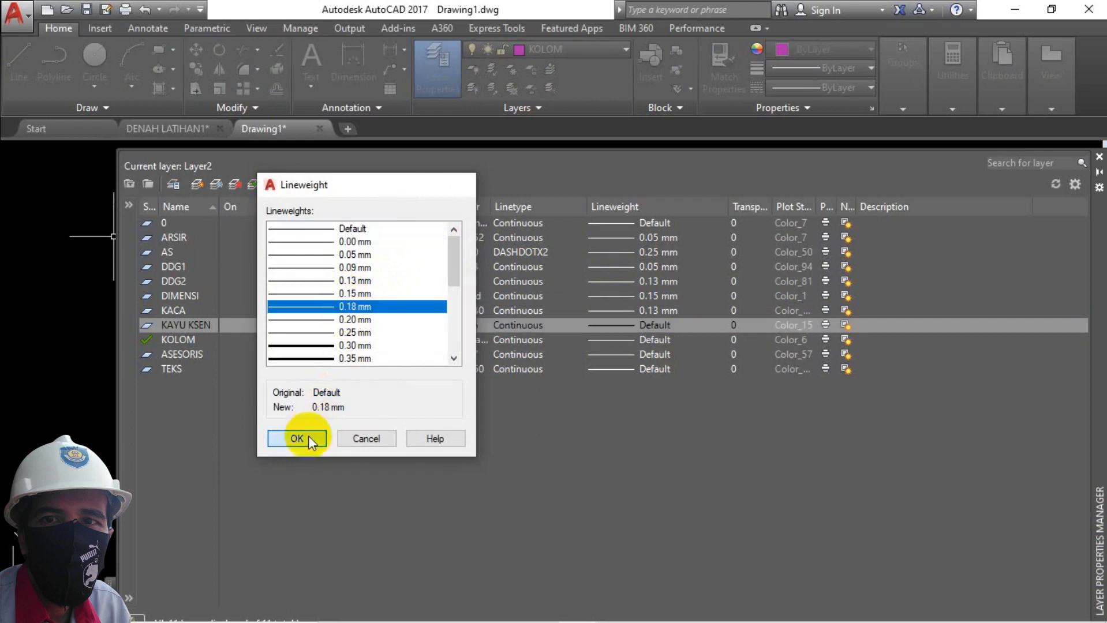
{"action": "left_click", "coordinate": [308, 435]}
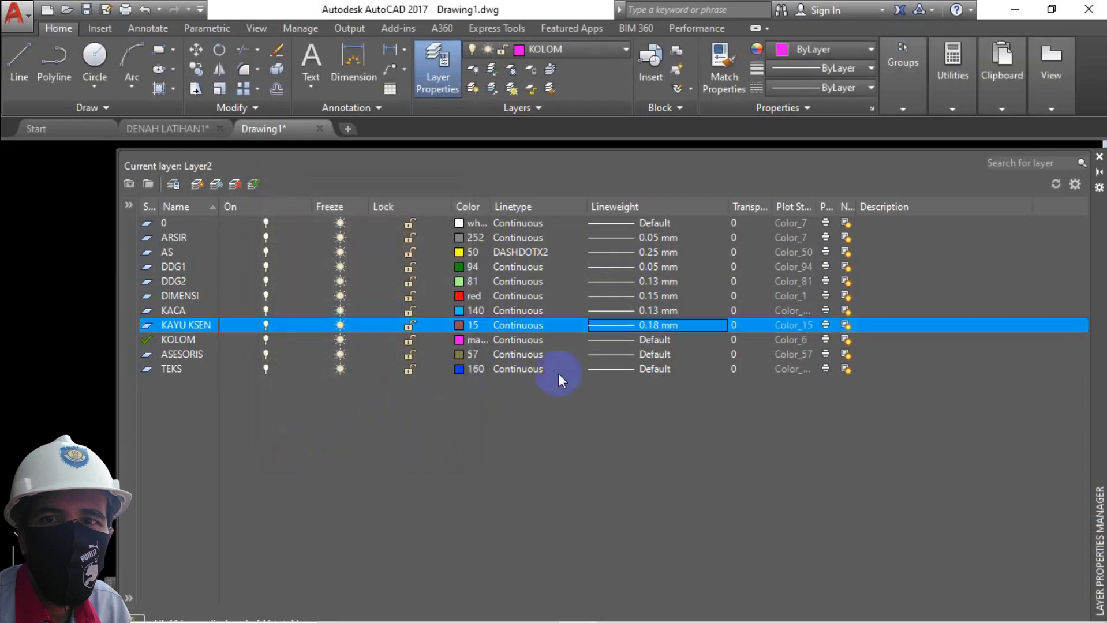
{"action": "left_click", "coordinate": [646, 341]}
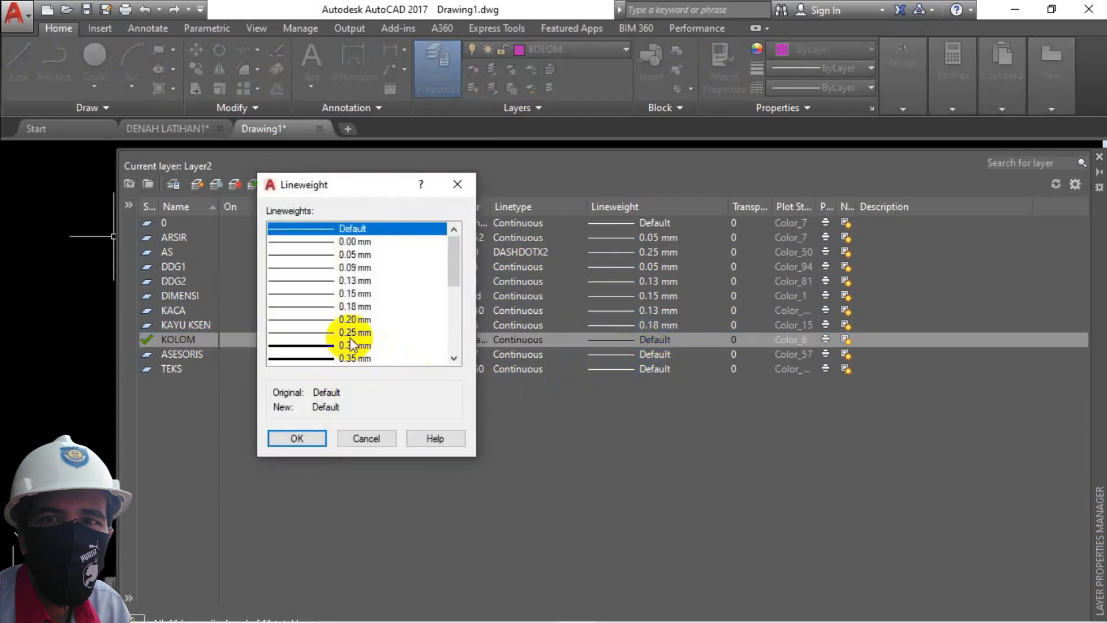
{"action": "left_click", "coordinate": [354, 306]}
{"action": "left_click", "coordinate": [311, 438]}
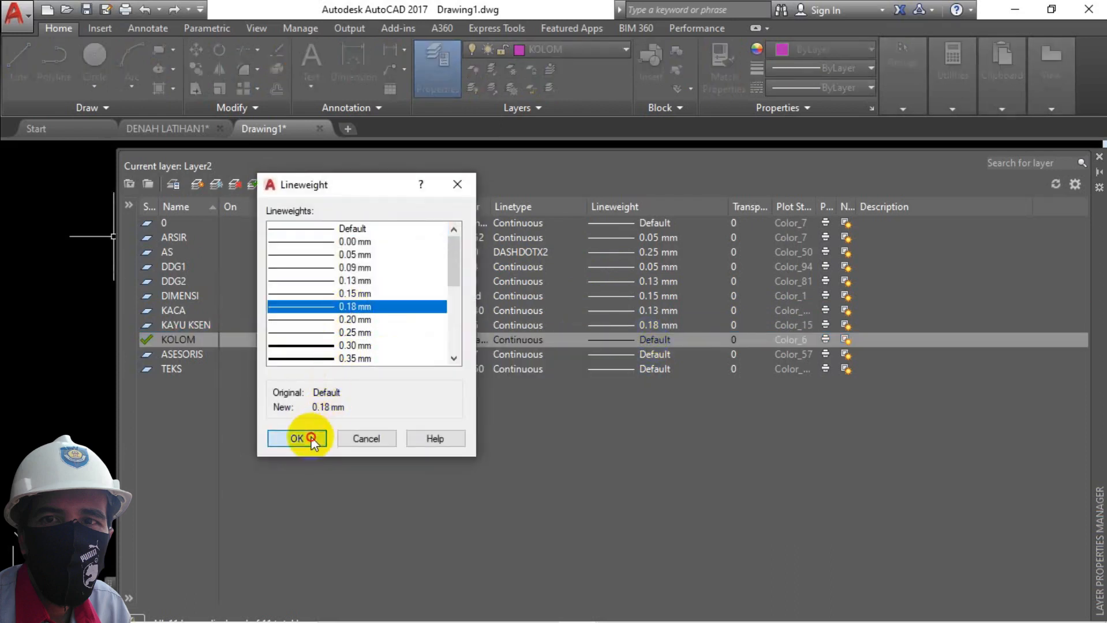
Set the ASESORIS layer's lineweight to 0.09 mm and the TEKS layer's to 0.18 mm, and close the layer manager
{"action": "left_click", "coordinate": [644, 356]}
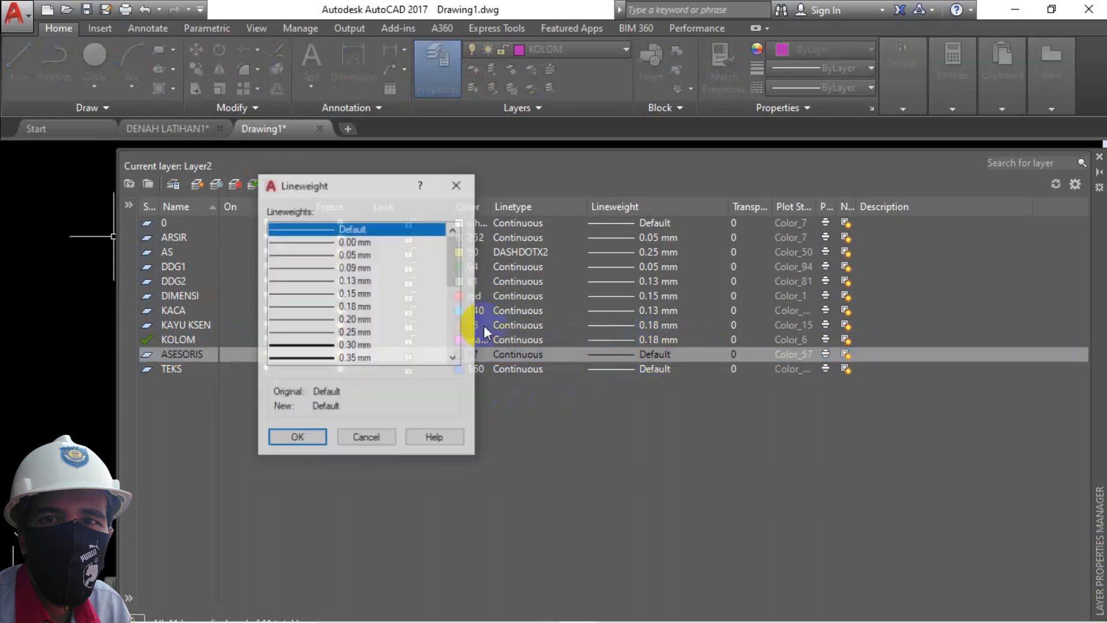
{"action": "left_click", "coordinate": [355, 268]}
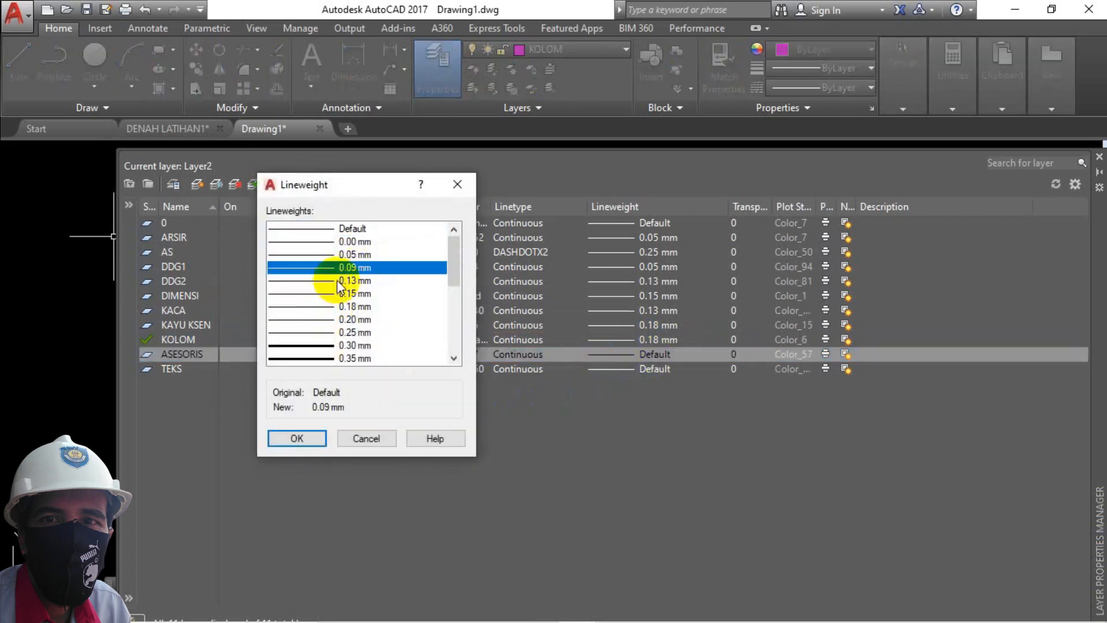
{"action": "left_click", "coordinate": [312, 442]}
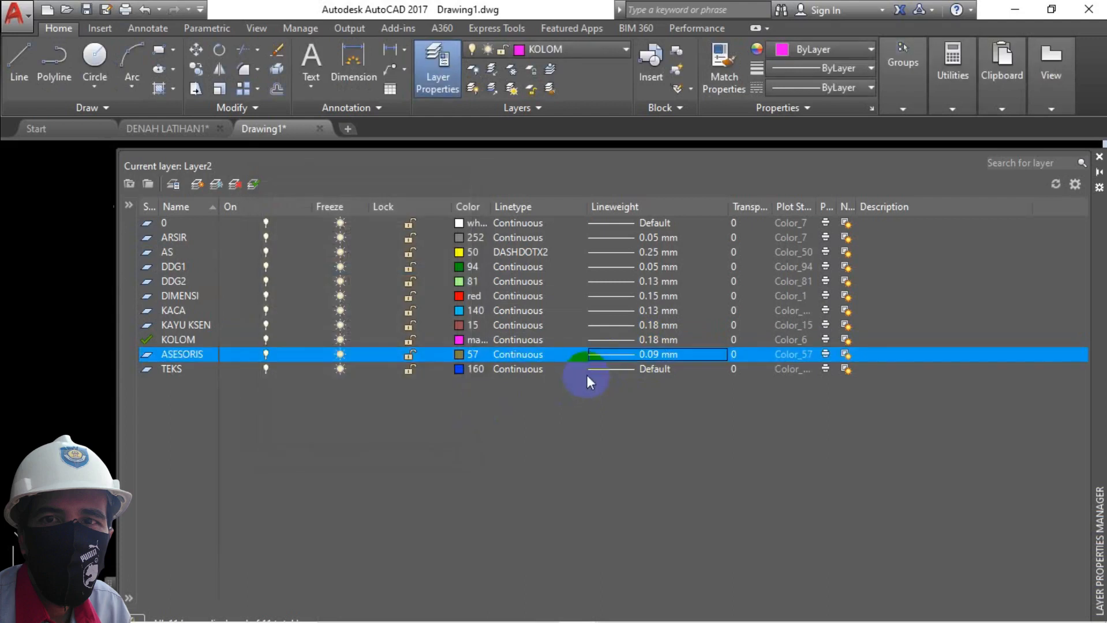
{"action": "left_click", "coordinate": [644, 370]}
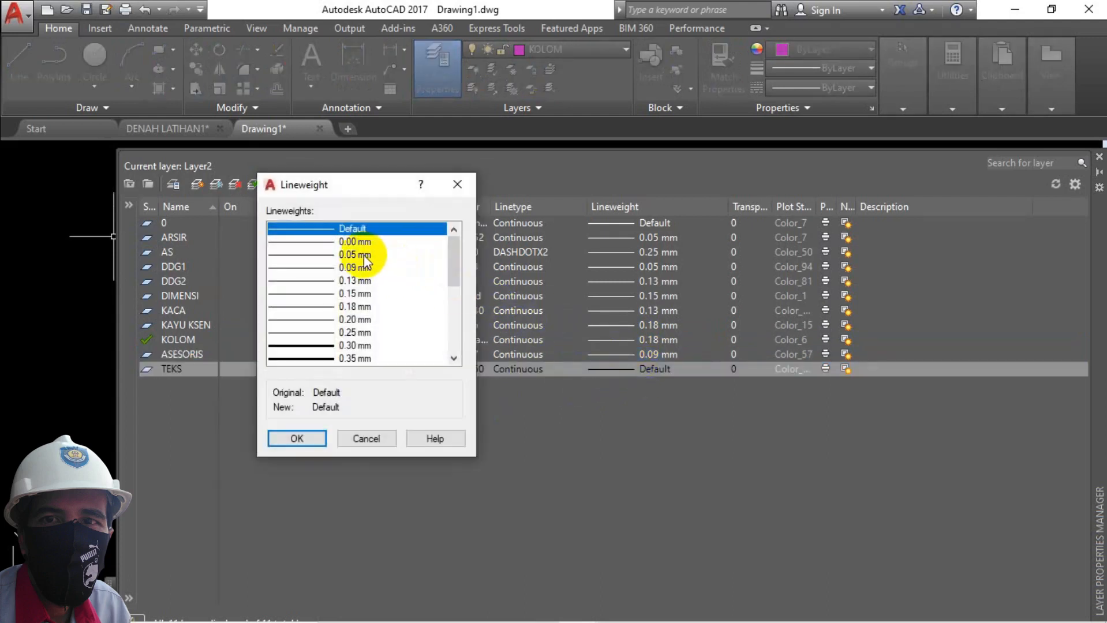
{"action": "left_click", "coordinate": [359, 255]}
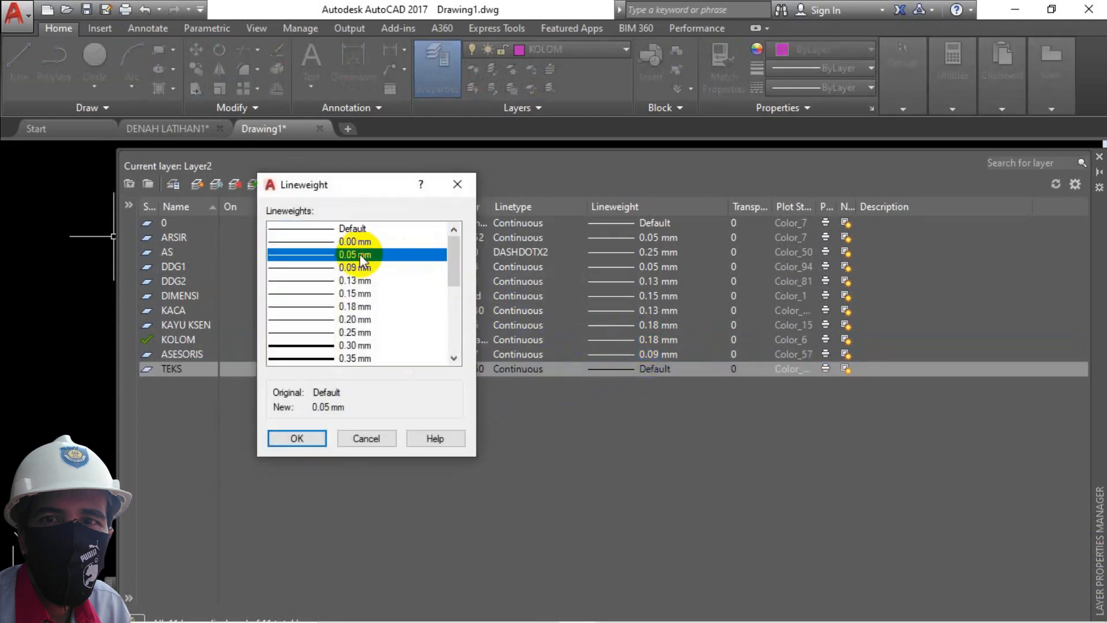
{"action": "left_click", "coordinate": [356, 293]}
{"action": "left_click", "coordinate": [355, 306]}
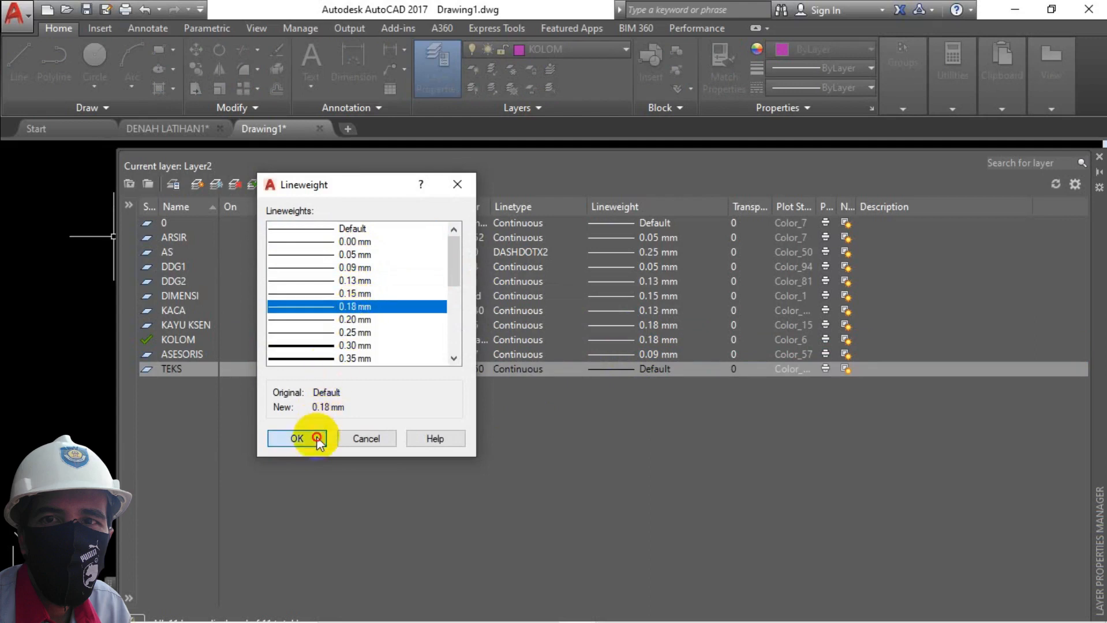
{"action": "left_click", "coordinate": [297, 439]}
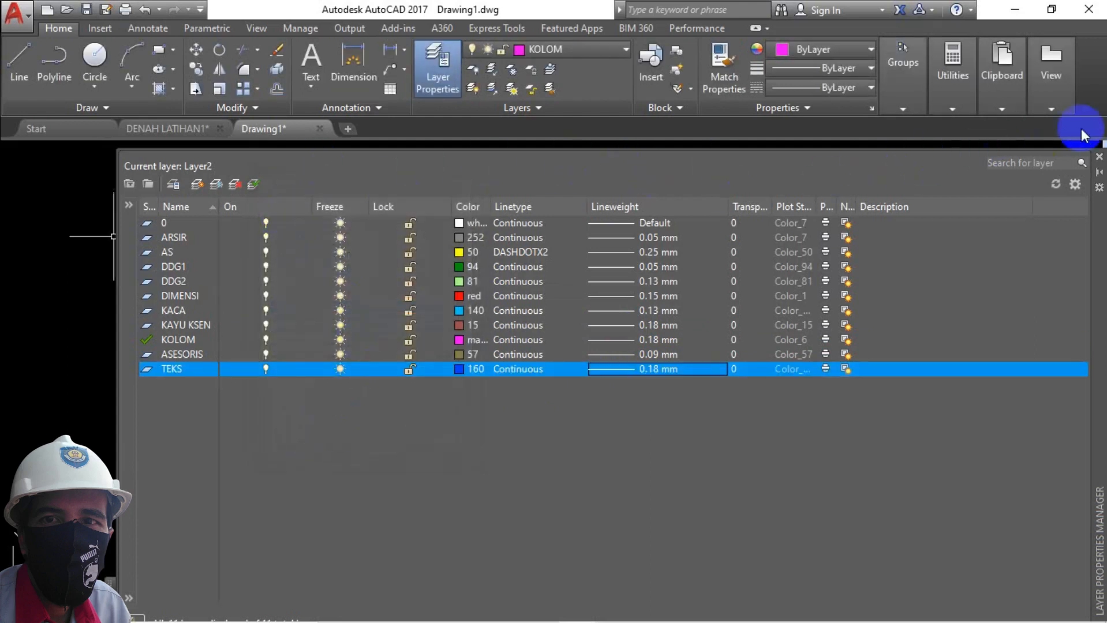
{"action": "left_click", "coordinate": [1100, 159]}
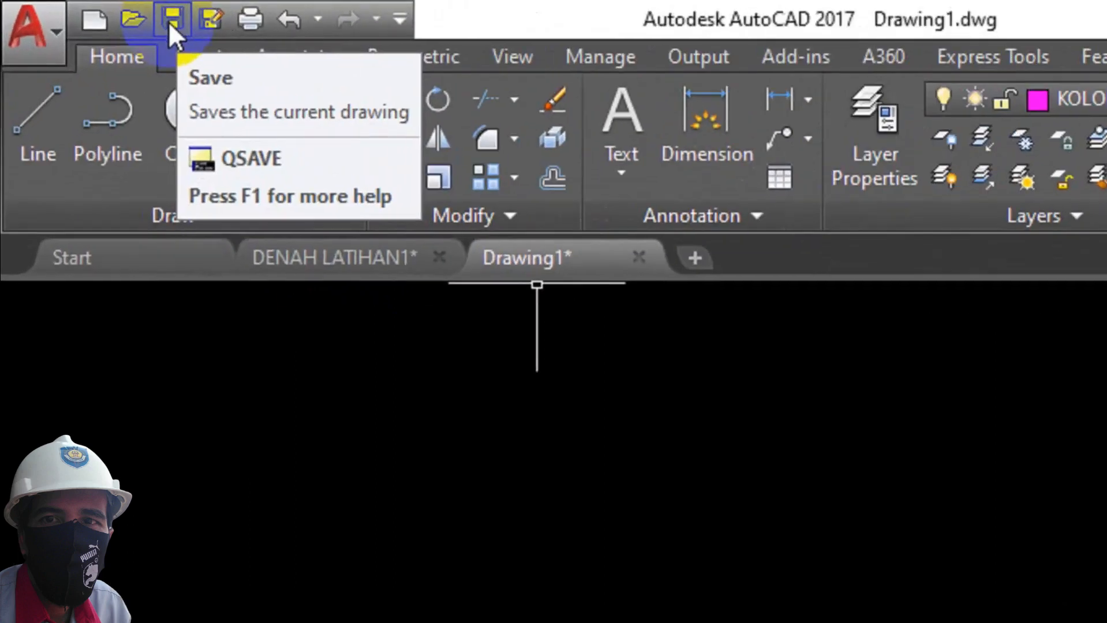
Save the new drawing under the file name DENAH RS
{"action": "left_click", "coordinate": [86, 10]}
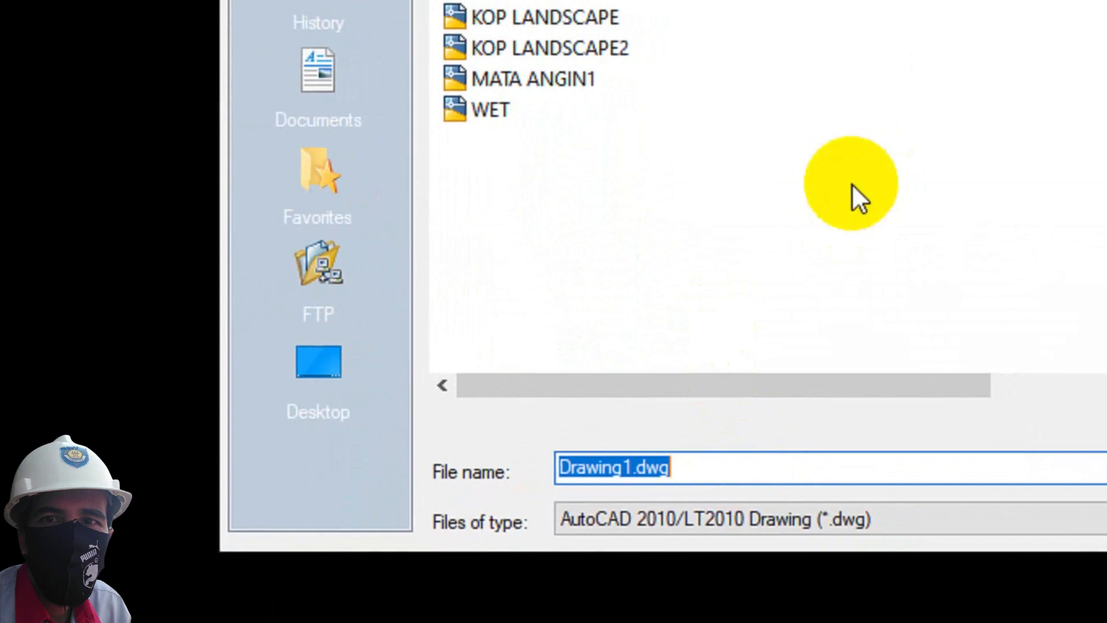
{"action": "type", "text": "DENAH"}
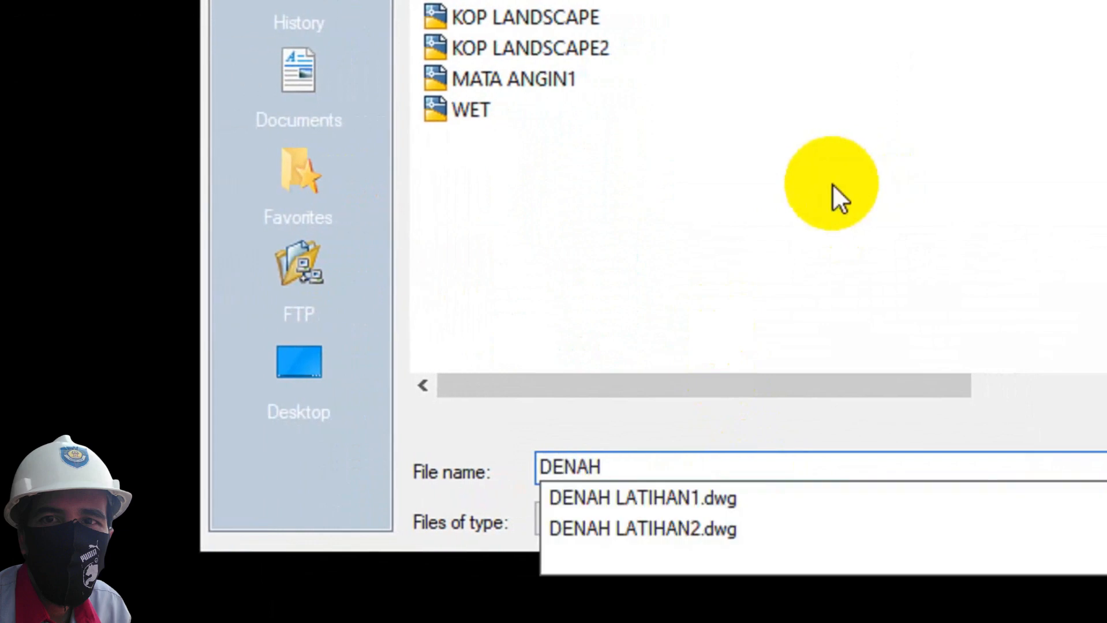
{"action": "type", "text": " R"}
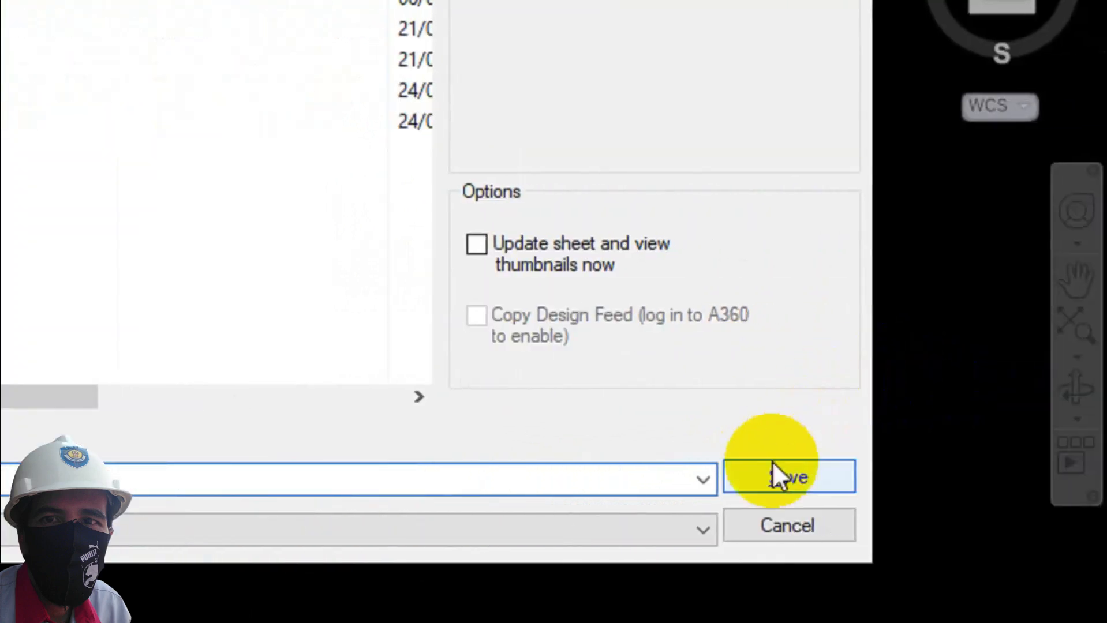
{"action": "left_click", "coordinate": [775, 469]}
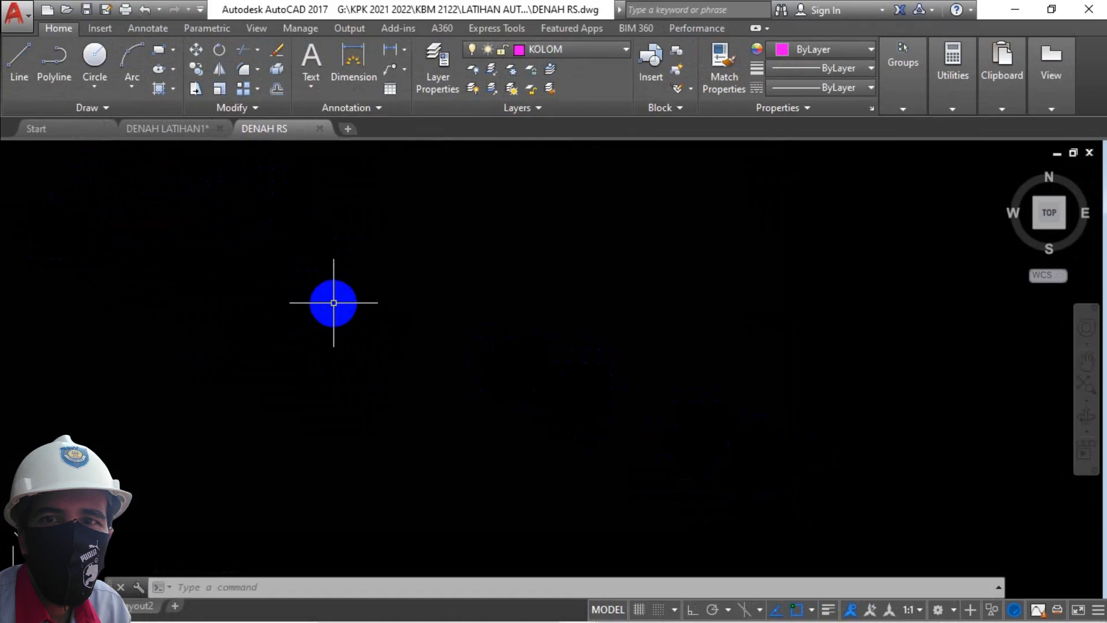
Make AS the current layer in the DENAH RS drawing
{"action": "left_click", "coordinate": [173, 129]}
{"action": "left_click", "coordinate": [274, 130]}
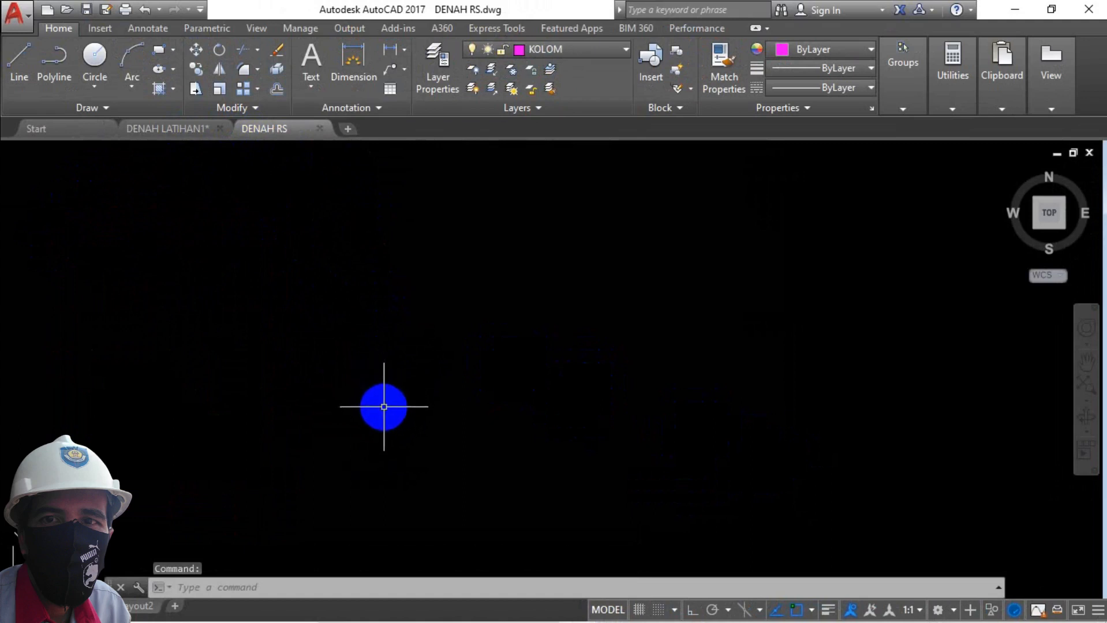
{"action": "left_click", "coordinate": [544, 48]}
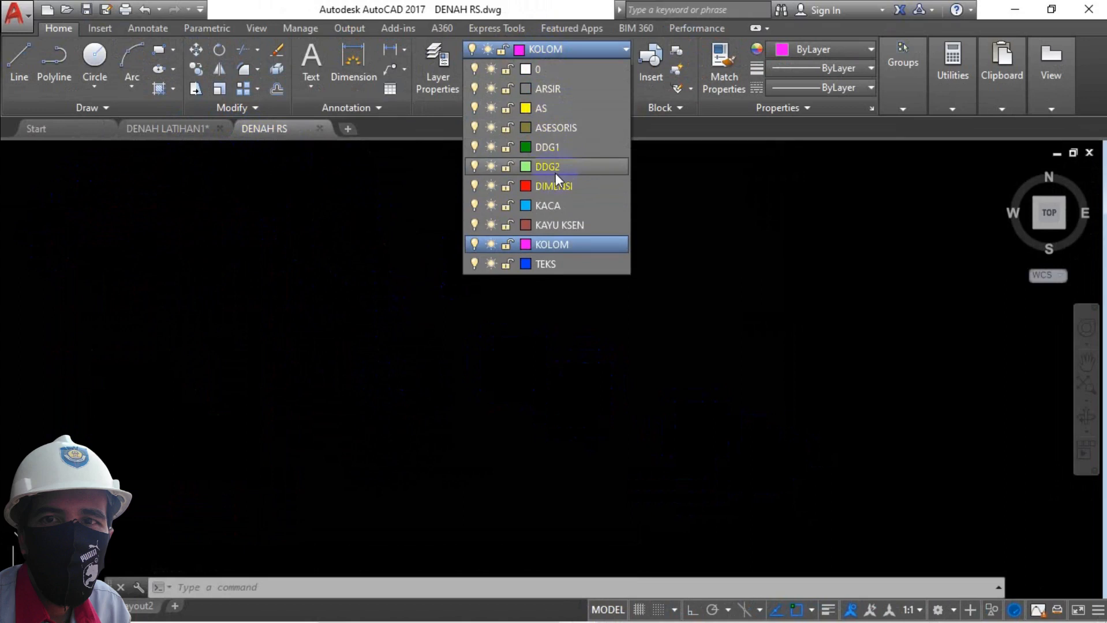
{"action": "left_click", "coordinate": [564, 110]}
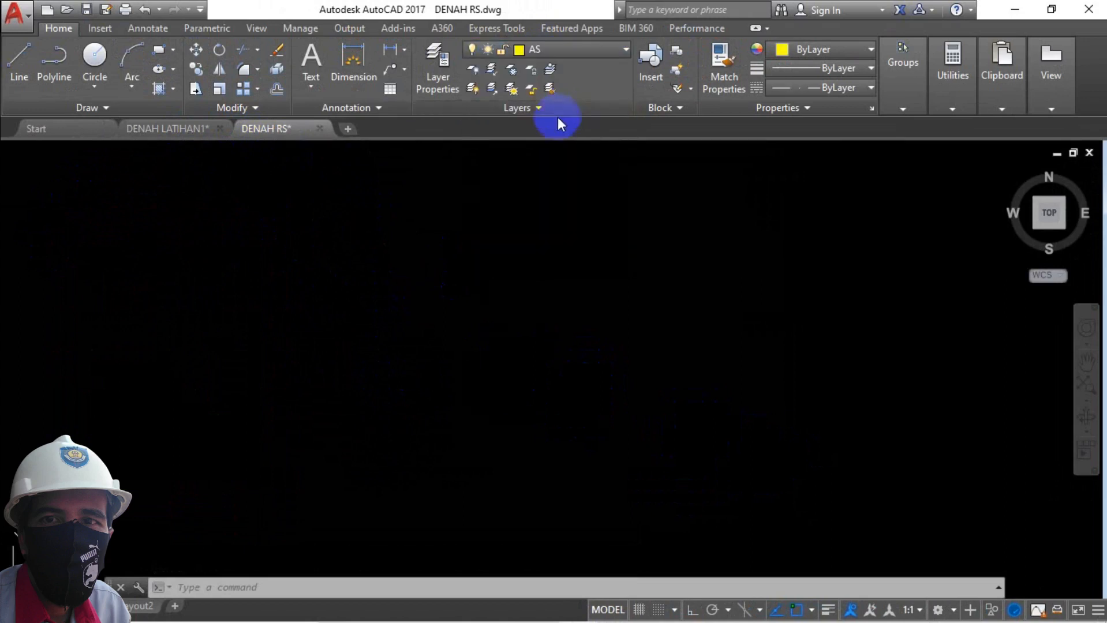
Draw a rectangle 9000 long and 12000 wide by its dimensions as the house outline
{"action": "type", "text": "REC"}
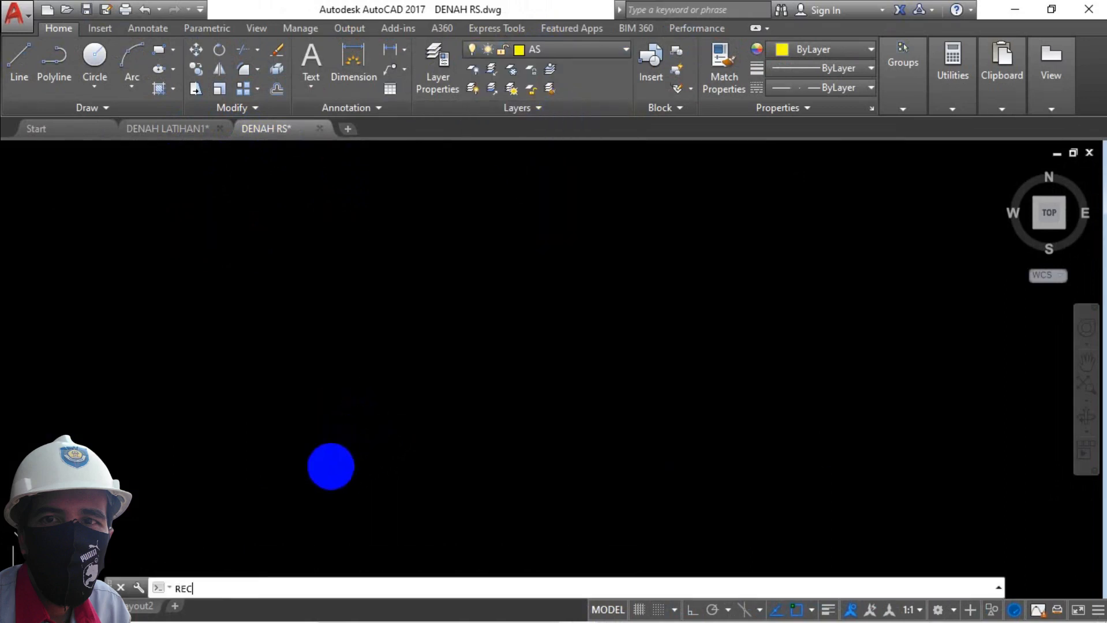
{"action": "key", "text": "Return"}
{"action": "left_click", "coordinate": [298, 531]}
{"action": "type", "text": "D"}
{"action": "key", "text": "Return"}
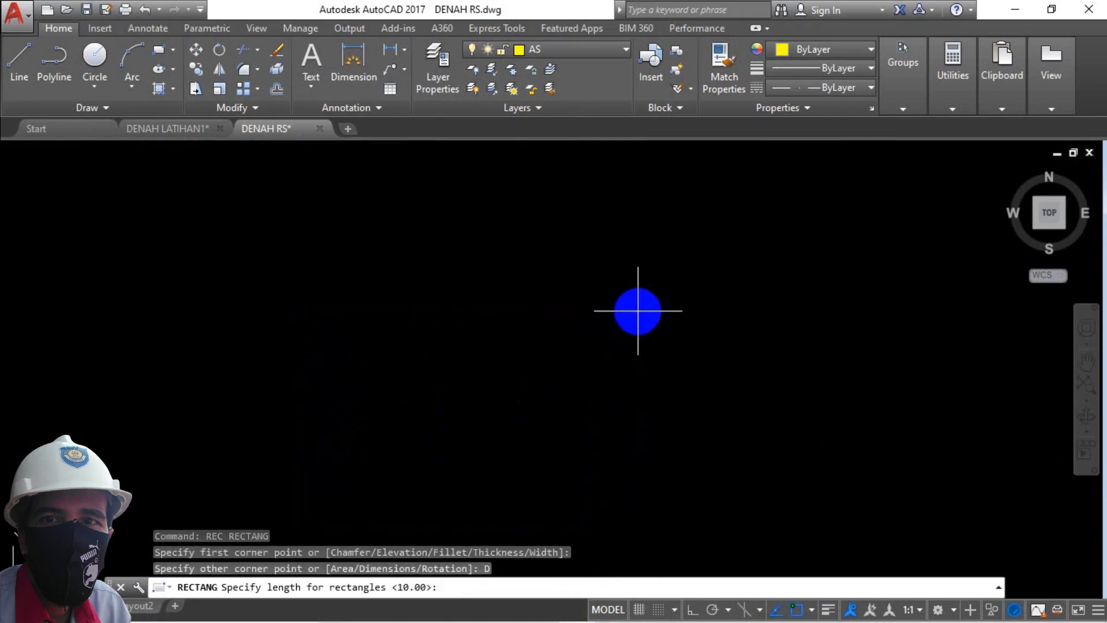
{"action": "type", "text": "9000"}
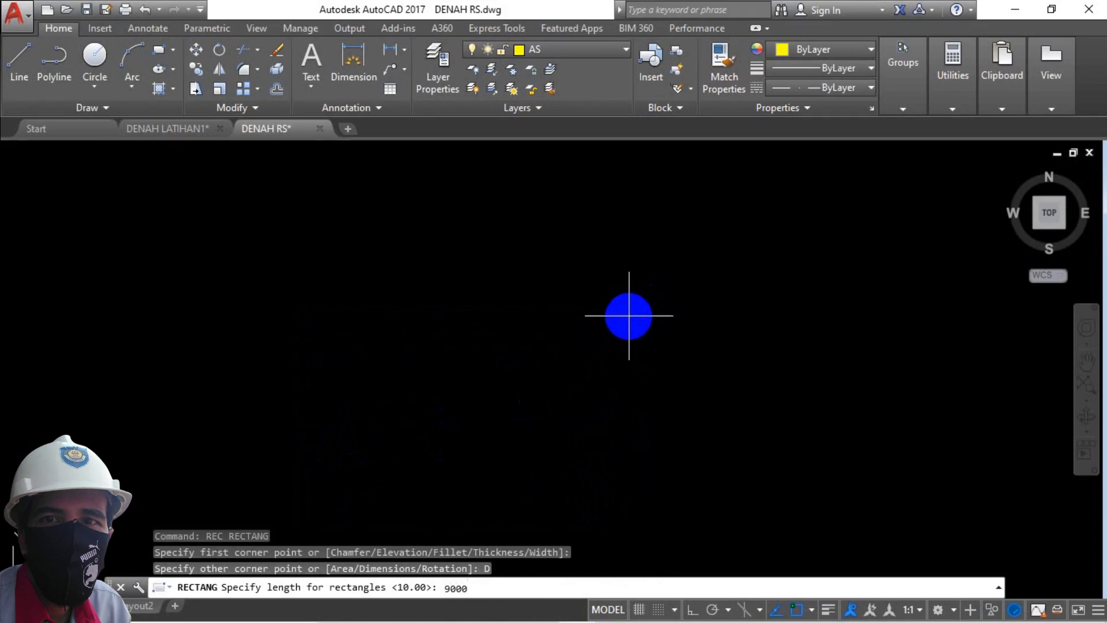
{"action": "key", "text": "Return"}
{"action": "type", "text": "12000"}
{"action": "key", "text": "Return"}
{"action": "scroll", "coordinate": [472, 324], "scroll_direction": "down", "scroll_amount": 2}
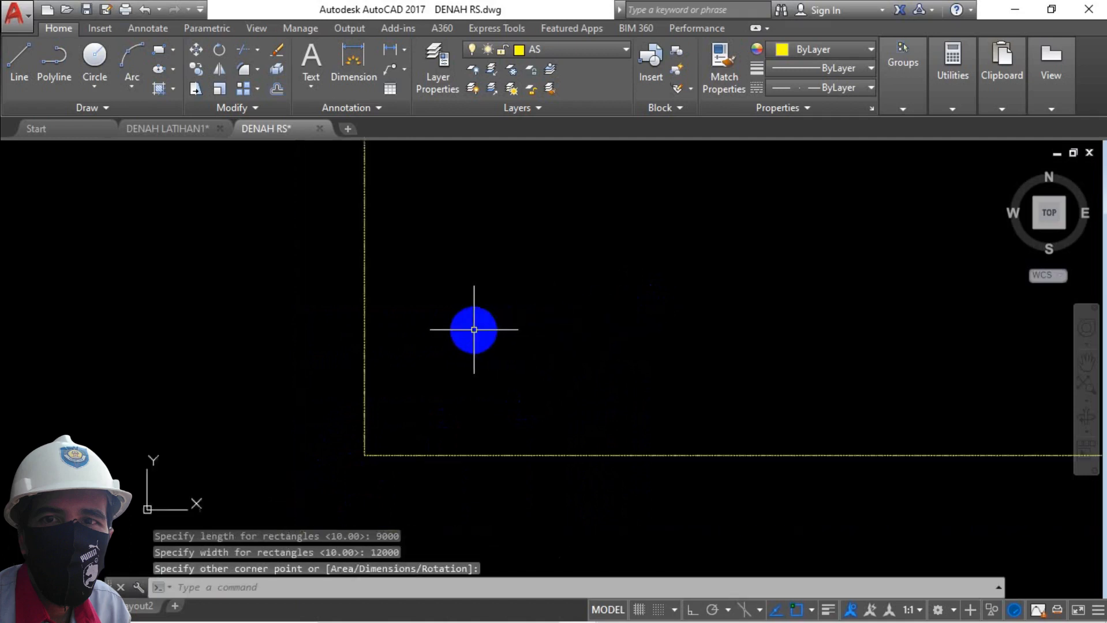
{"action": "left_click", "coordinate": [527, 302]}
{"action": "scroll", "coordinate": [527, 302], "scroll_direction": "down", "scroll_amount": 2}
{"action": "scroll", "coordinate": [528, 302], "scroll_direction": "up", "scroll_amount": 2}
{"action": "middle_click_drag", "start_coordinate": [527, 289], "coordinate": [432, 307]}
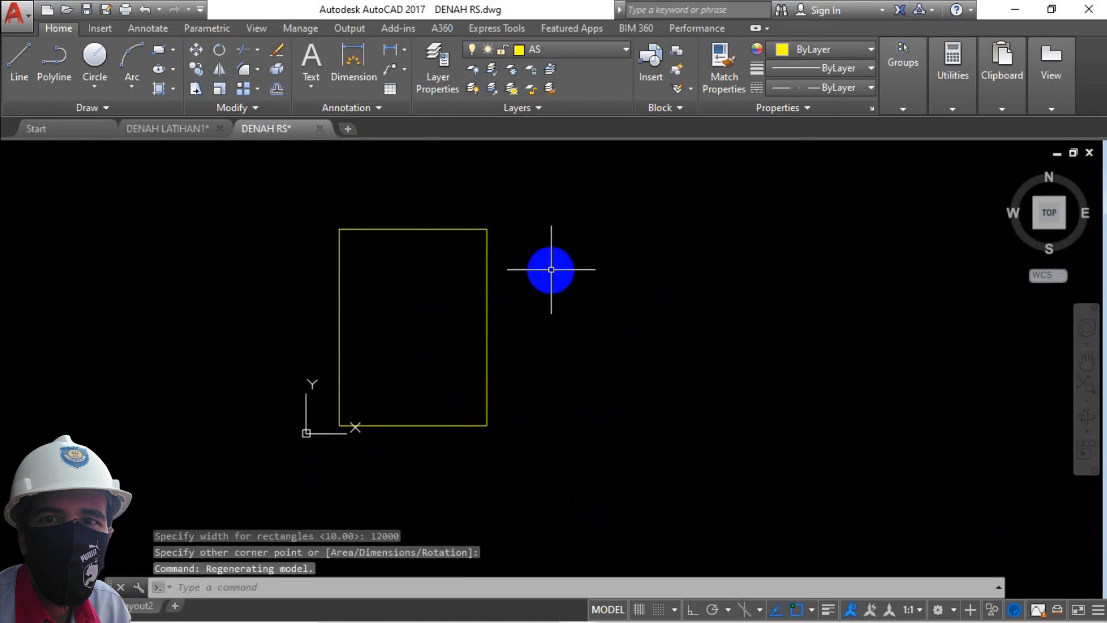
Explode the outline rectangle into separate lines and check that its bottom edge can be selected alone
{"action": "left_click", "coordinate": [551, 269]}
{"action": "left_click", "coordinate": [386, 311]}
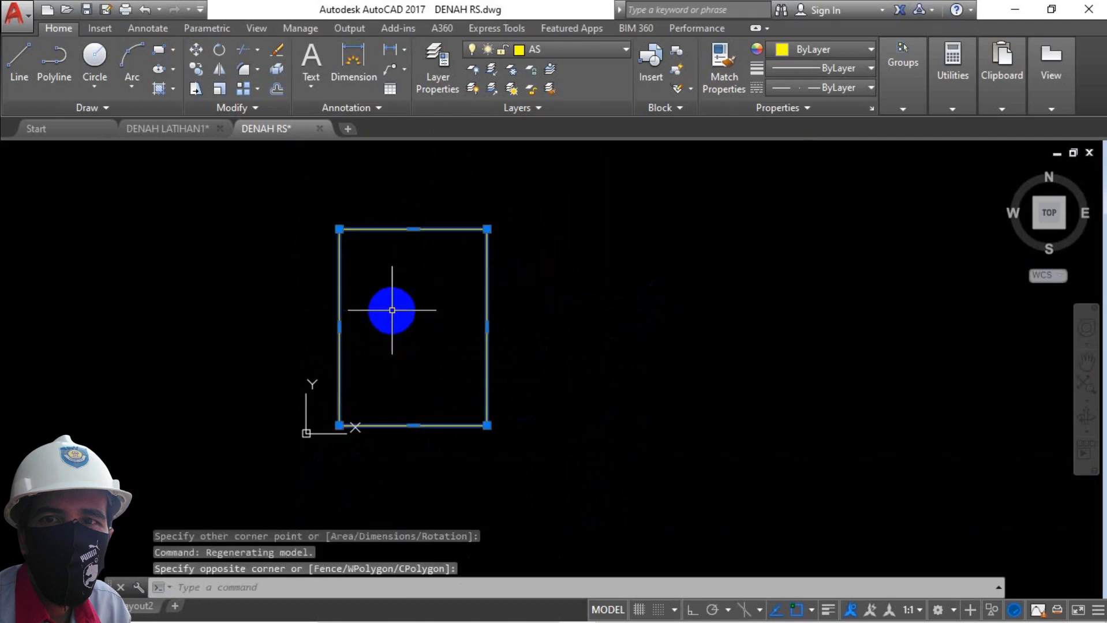
{"action": "type", "text": "x"}
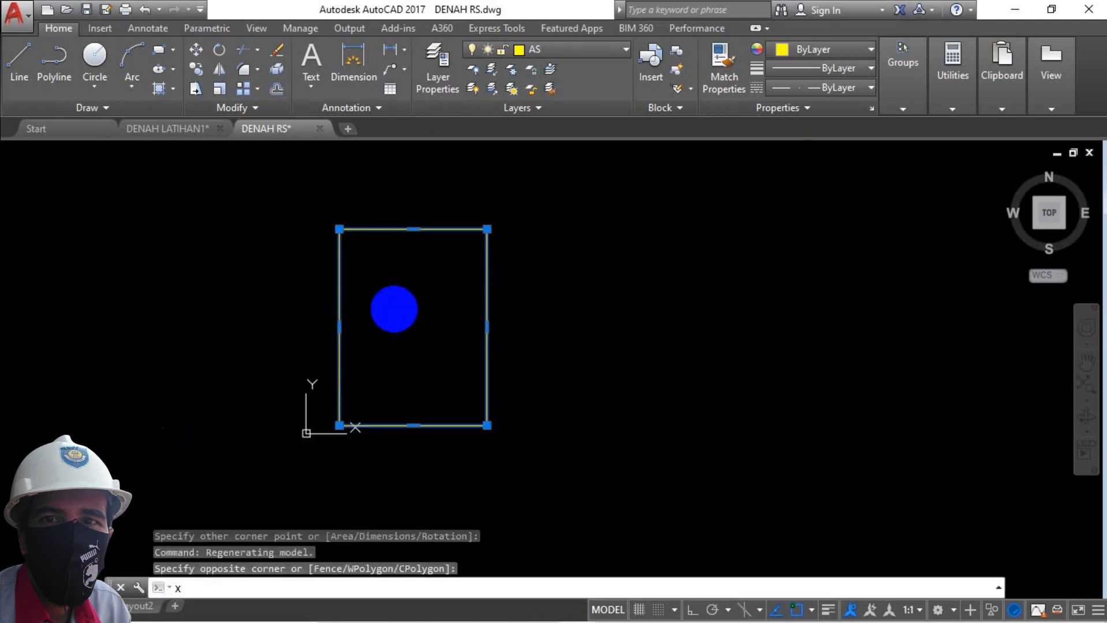
{"action": "key", "text": "Return"}
{"action": "left_click", "coordinate": [445, 396]}
{"action": "left_click", "coordinate": [387, 462]}
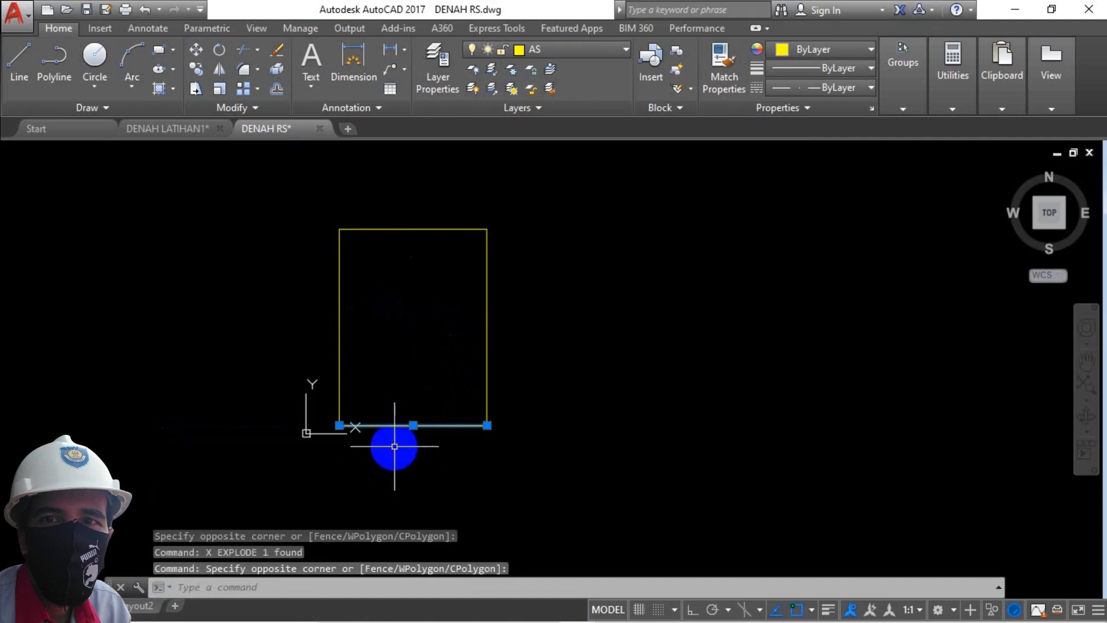
{"action": "key", "text": "Escape"}
{"action": "mouse_move", "coordinate": [407, 425]}
{"action": "middle_mouse_down"}
{"action": "mouse_move", "coordinate": [420, 388]}
{"action": "mouse_move", "coordinate": [531, 397]}
{"action": "middle_mouse_up"}
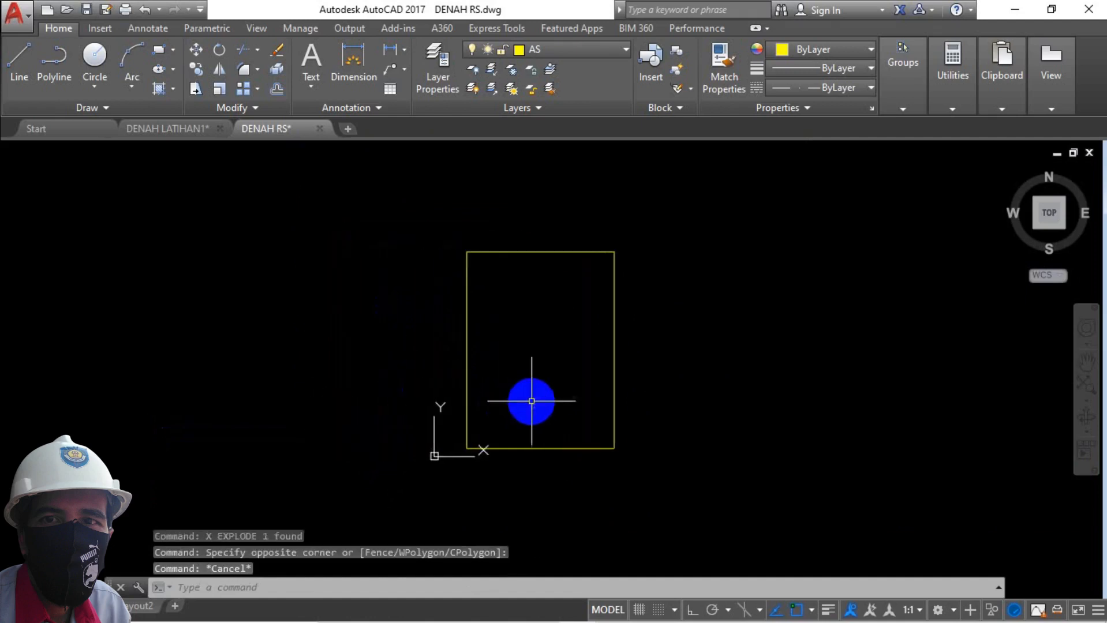
{"action": "type", "text": "o"}
{"action": "key", "text": "Return"}
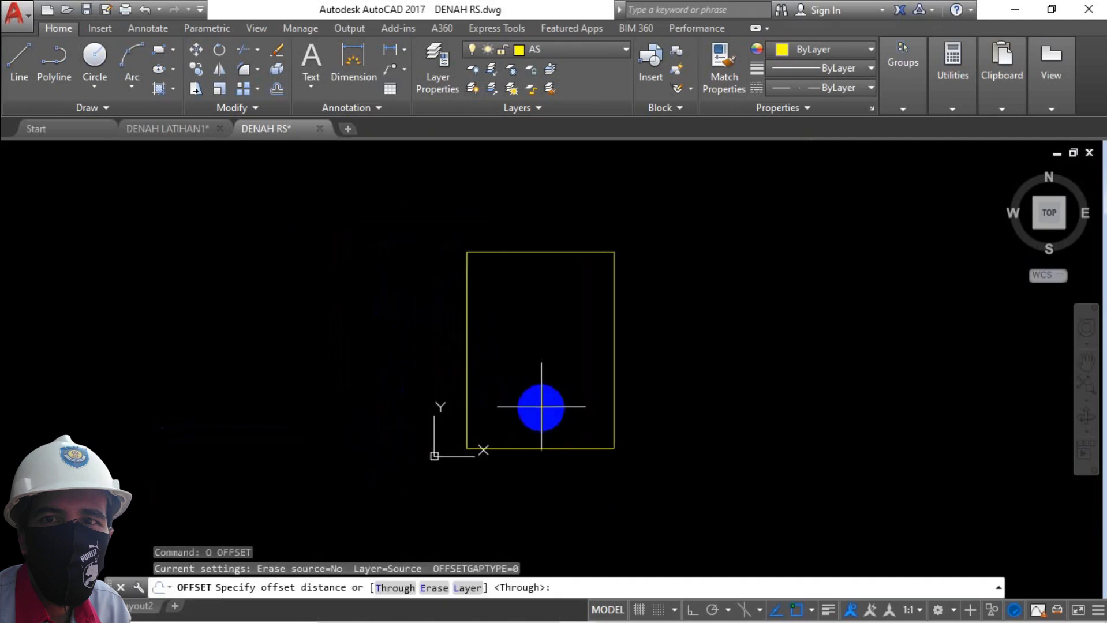
{"action": "left_click", "coordinate": [548, 432]}
{"action": "left_click", "coordinate": [513, 464]}
{"action": "key", "text": "Escape"}
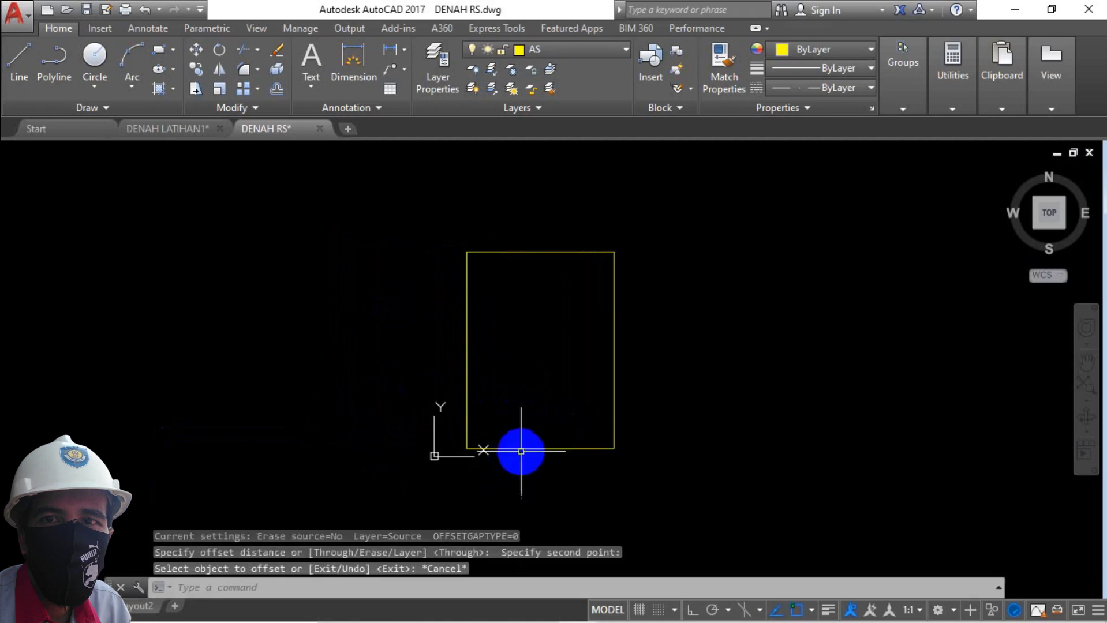
Offset the bottom line of the outline upward by 2500
{"action": "type", "text": "o"}
{"action": "key", "text": "Return"}
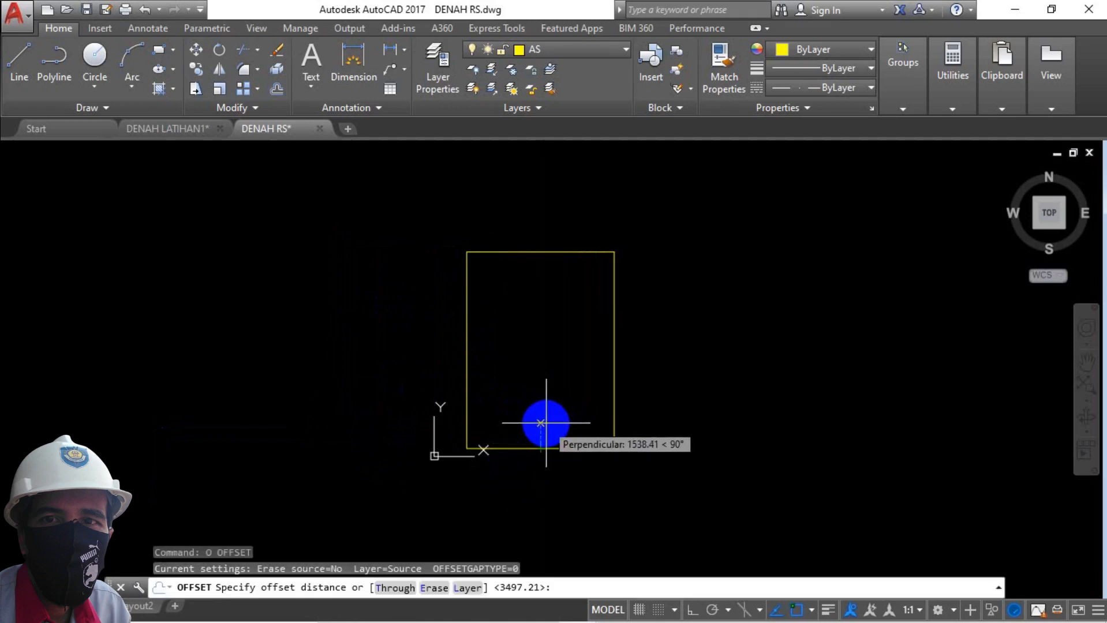
{"action": "type", "text": "2500"}
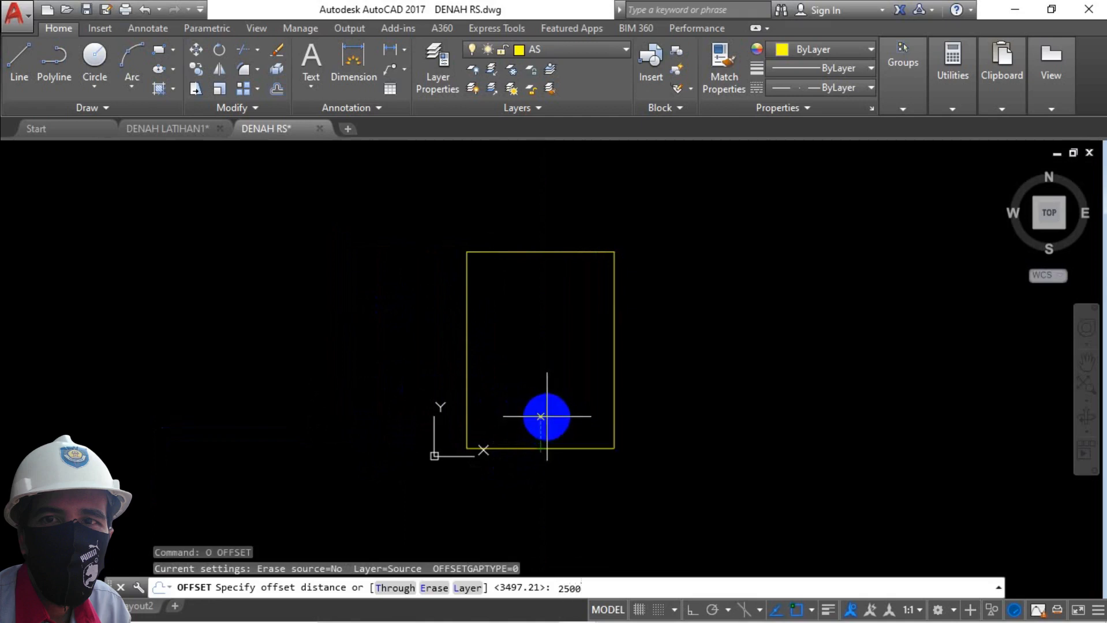
{"action": "key", "text": "Return"}
{"action": "left_click", "coordinate": [554, 448]}
{"action": "left_click", "coordinate": [577, 381]}
{"action": "key", "text": "Return"}
Offset the lowest inner horizontal line upward by 1500
{"action": "key", "text": "Return"}
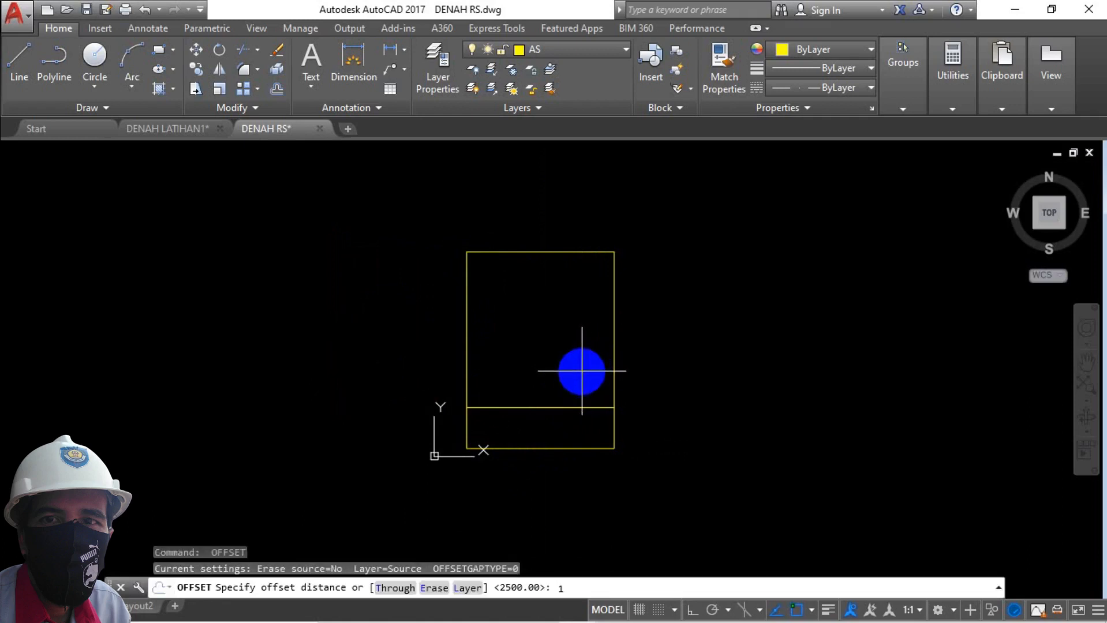
{"action": "key", "text": "Return"}
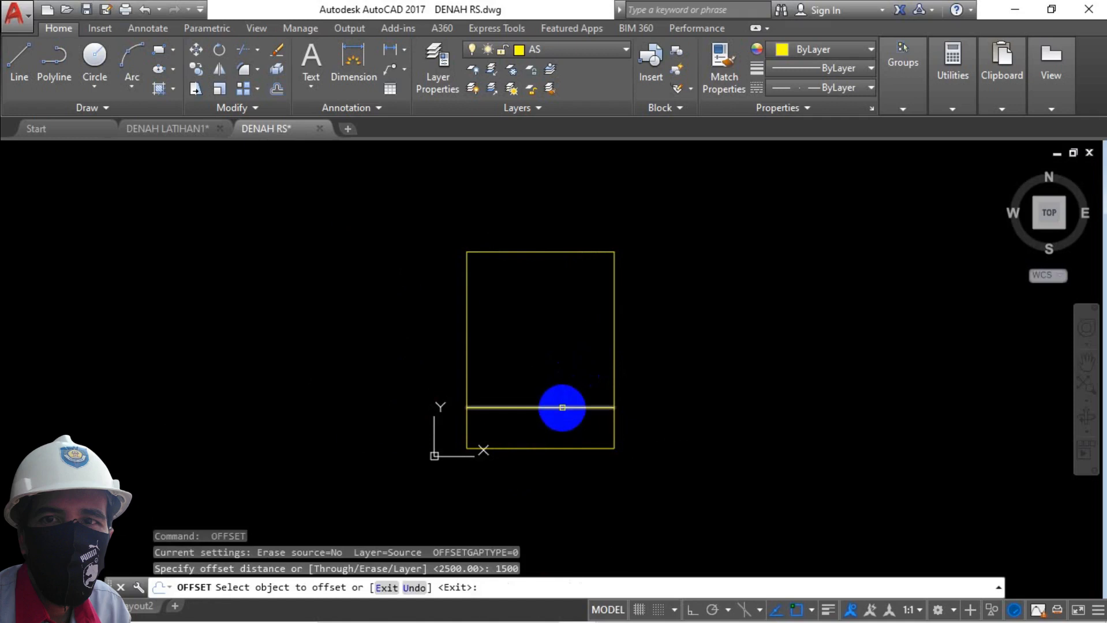
{"action": "left_click", "coordinate": [563, 408]}
{"action": "left_click", "coordinate": [561, 370]}
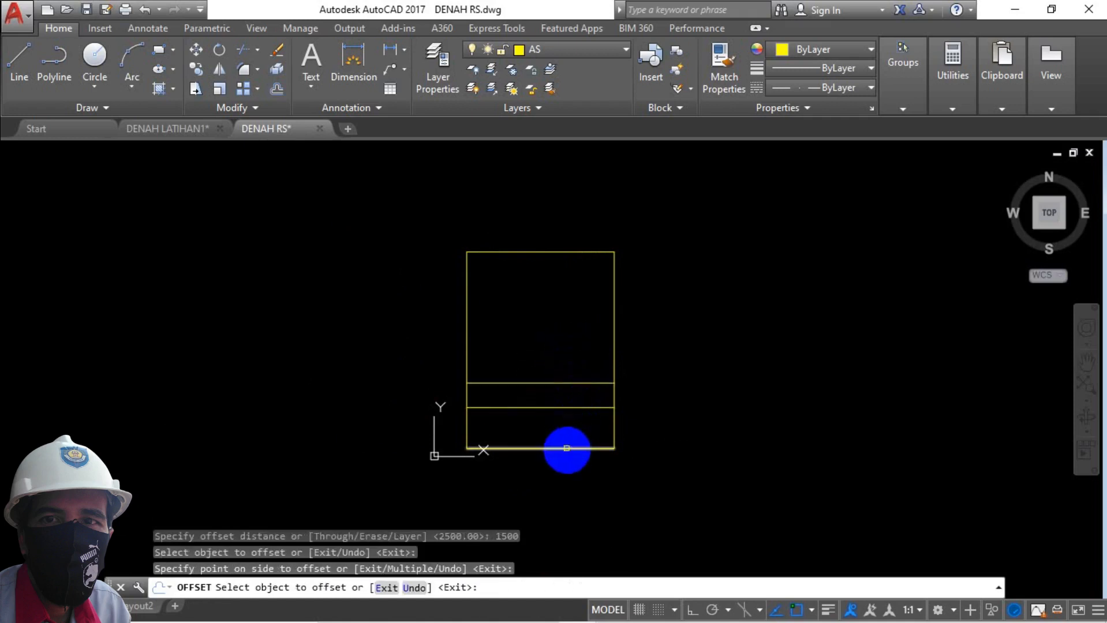
{"action": "key", "text": "Escape"}
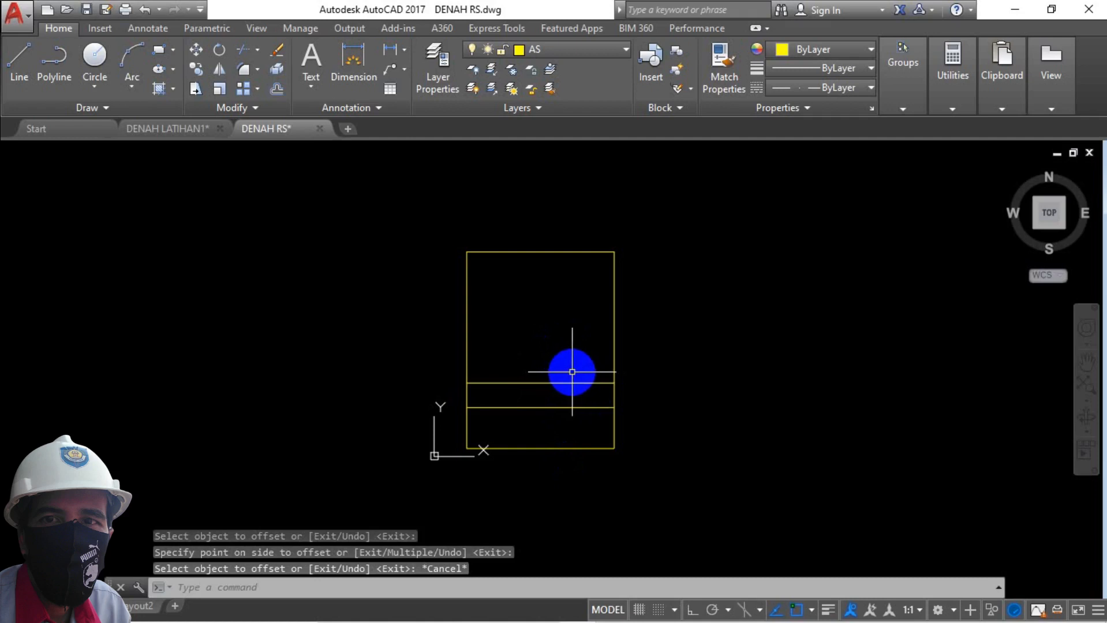
Offset the bottom line of the outline upward by 5000
{"action": "key", "text": "Return"}
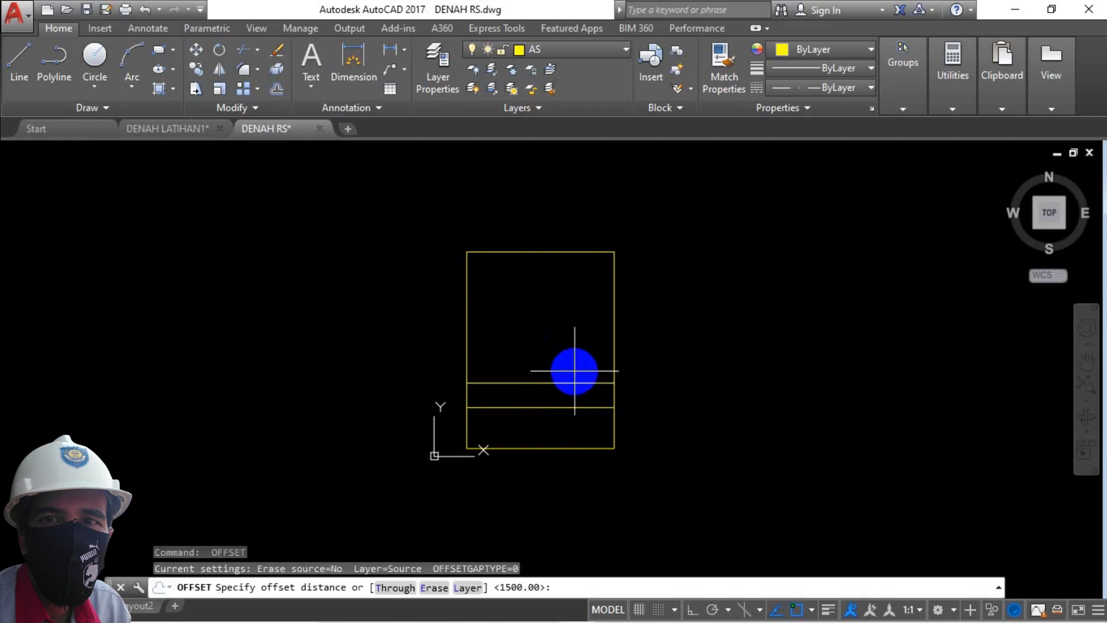
{"action": "key", "text": "Return"}
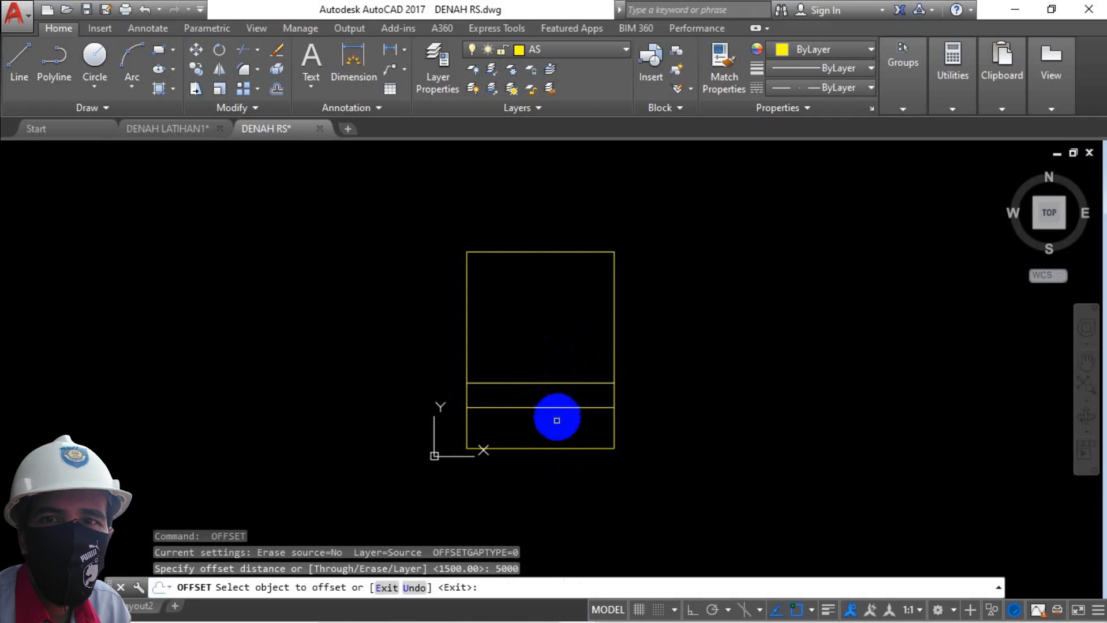
{"action": "left_click", "coordinate": [551, 451]}
{"action": "left_click", "coordinate": [566, 334]}
{"action": "key", "text": "Escape"}
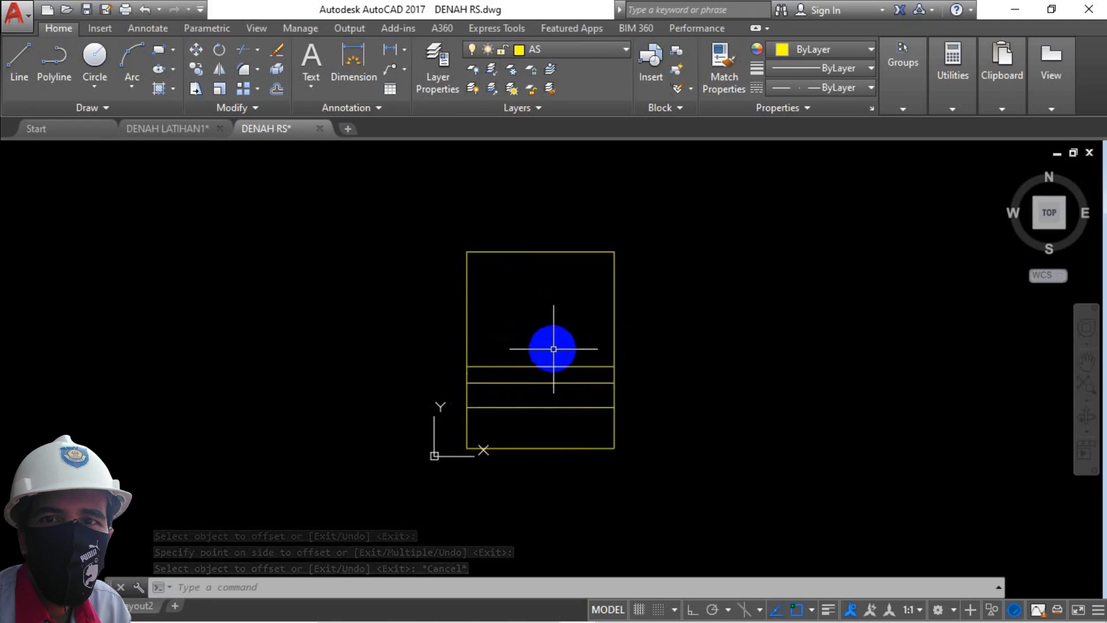
Offset the right vertical line of the outline inward to the left by 3000
{"action": "type", "text": "o"}
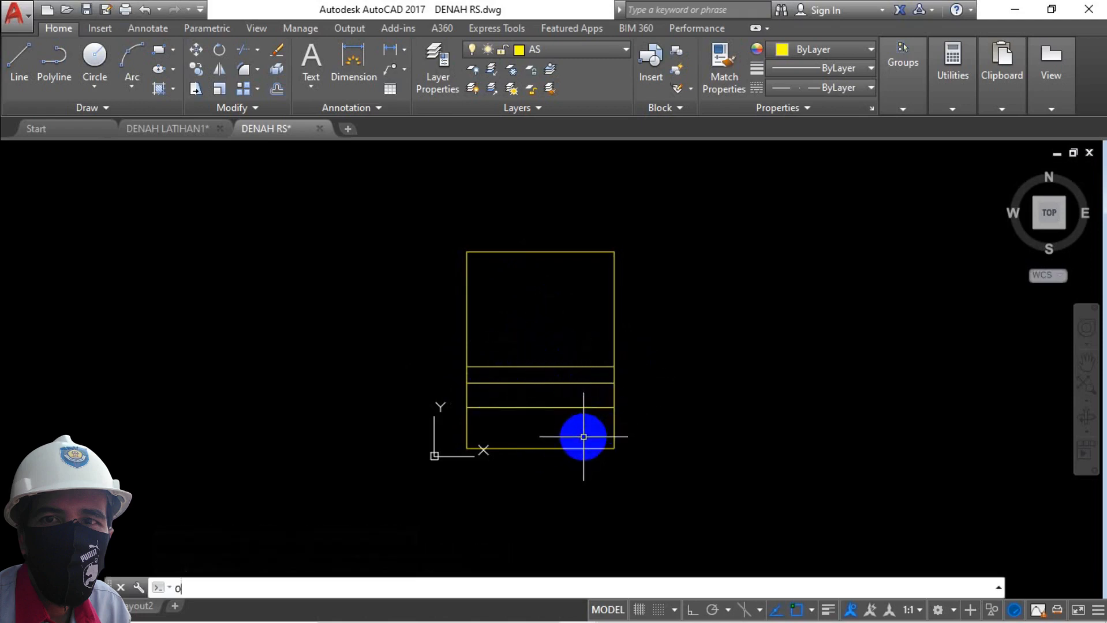
{"action": "key", "text": "Return"}
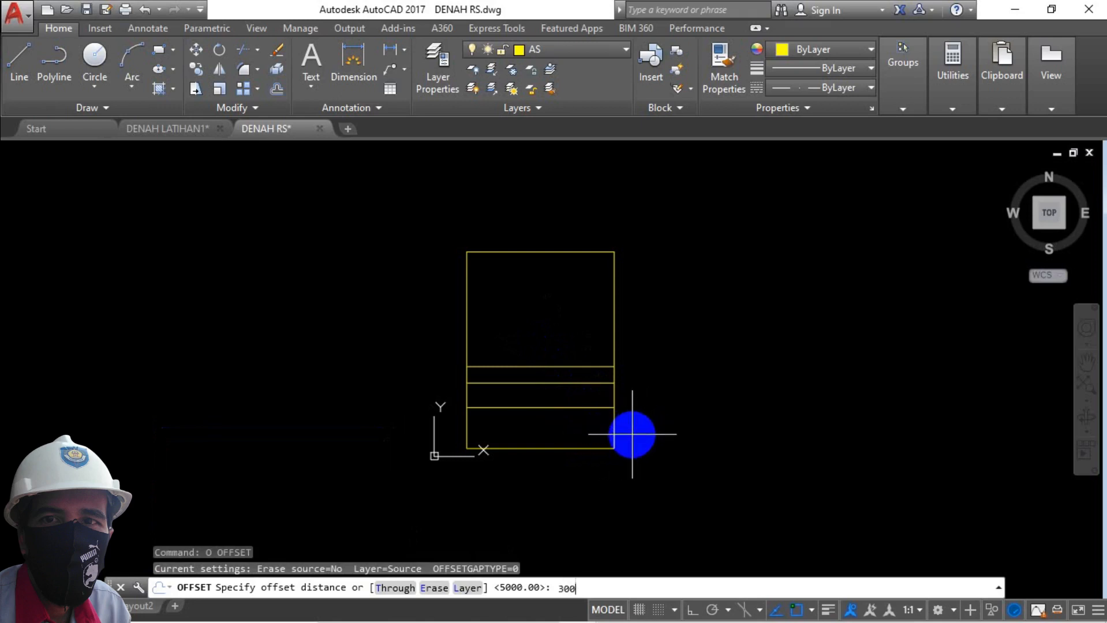
{"action": "key", "text": "Return"}
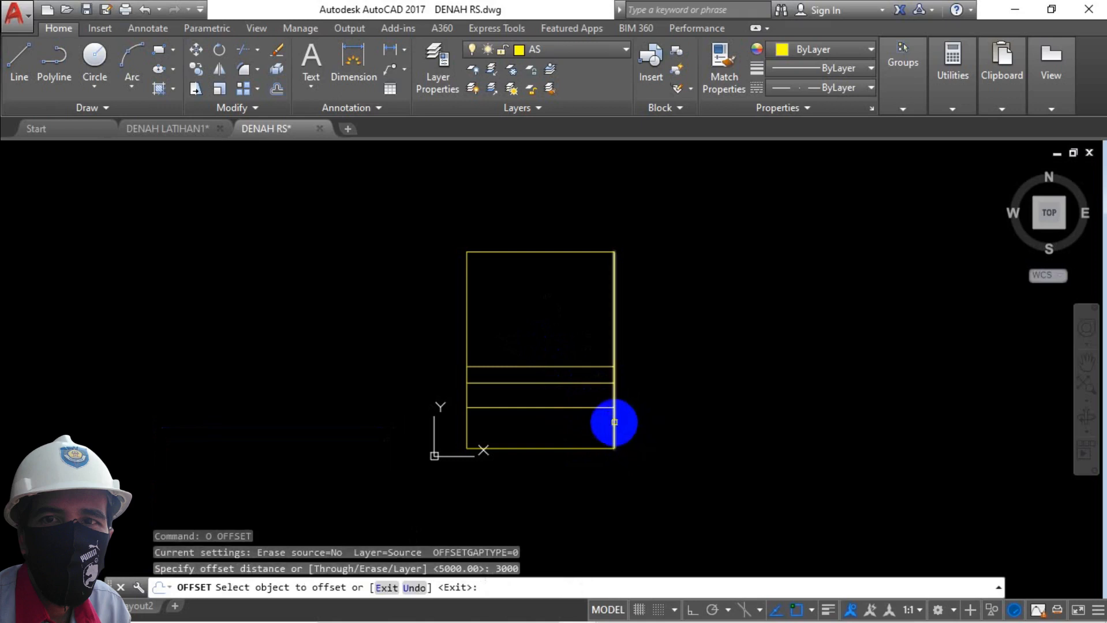
{"action": "left_click", "coordinate": [614, 426]}
{"action": "left_click", "coordinate": [536, 420]}
{"action": "key", "text": "Escape"}
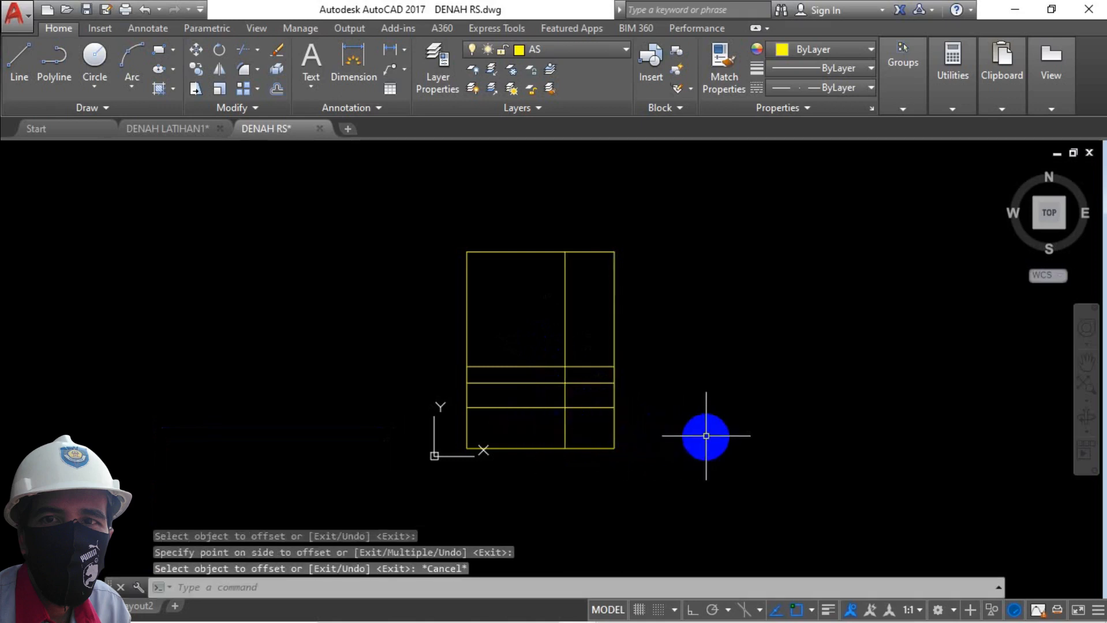
Offset the inner vertical line to the left by 1500
{"action": "key", "text": "Return"}
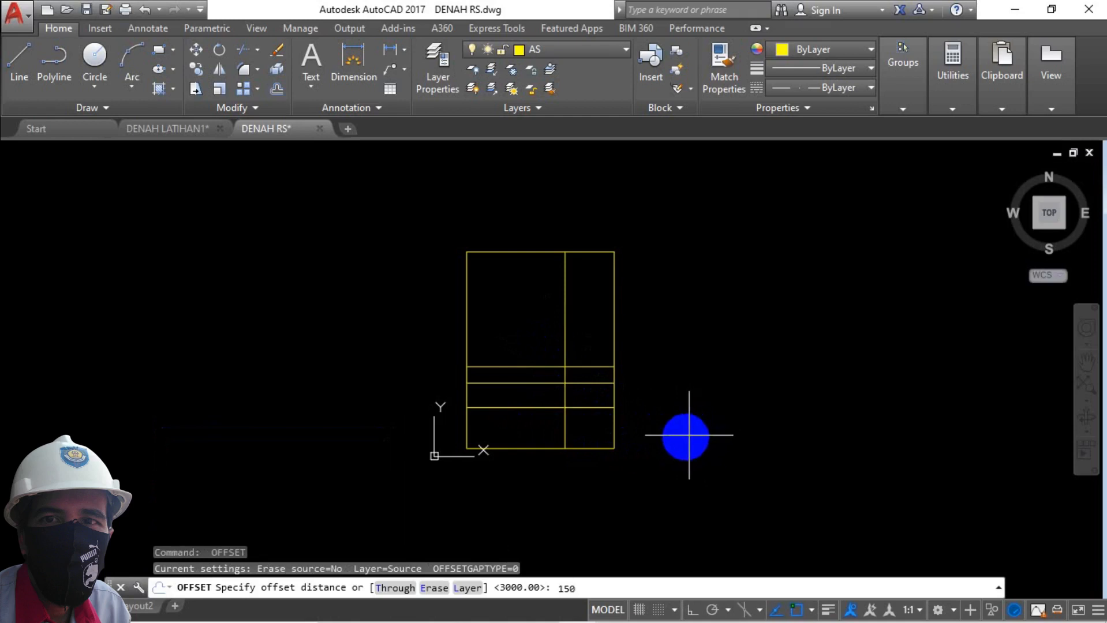
{"action": "key", "text": "Return"}
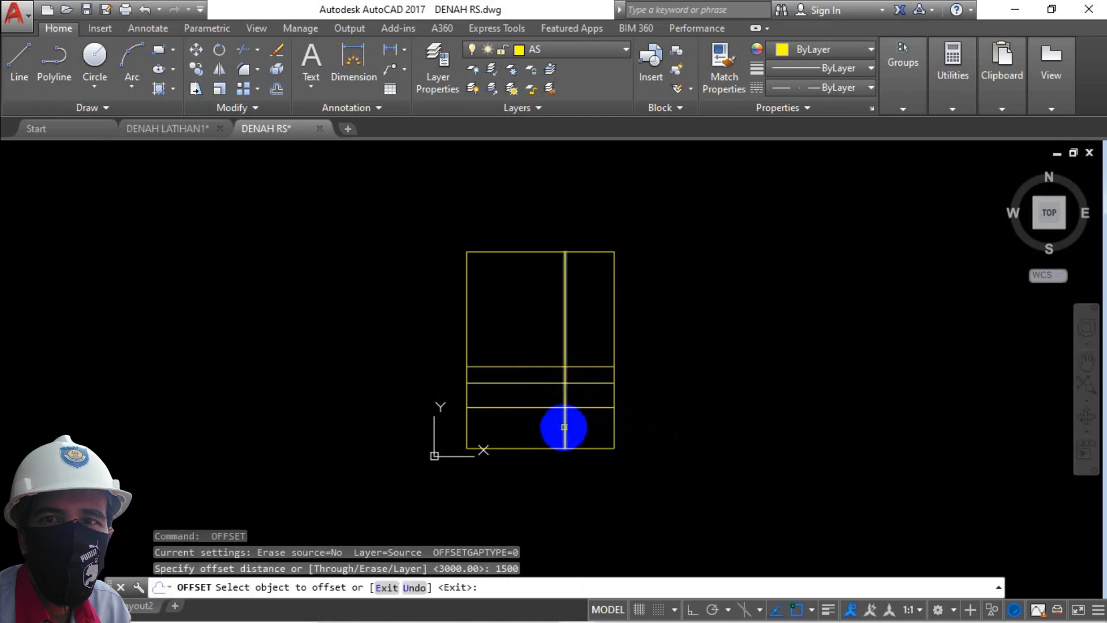
{"action": "left_click", "coordinate": [564, 430]}
{"action": "left_click", "coordinate": [507, 421]}
{"action": "key", "text": "Escape"}
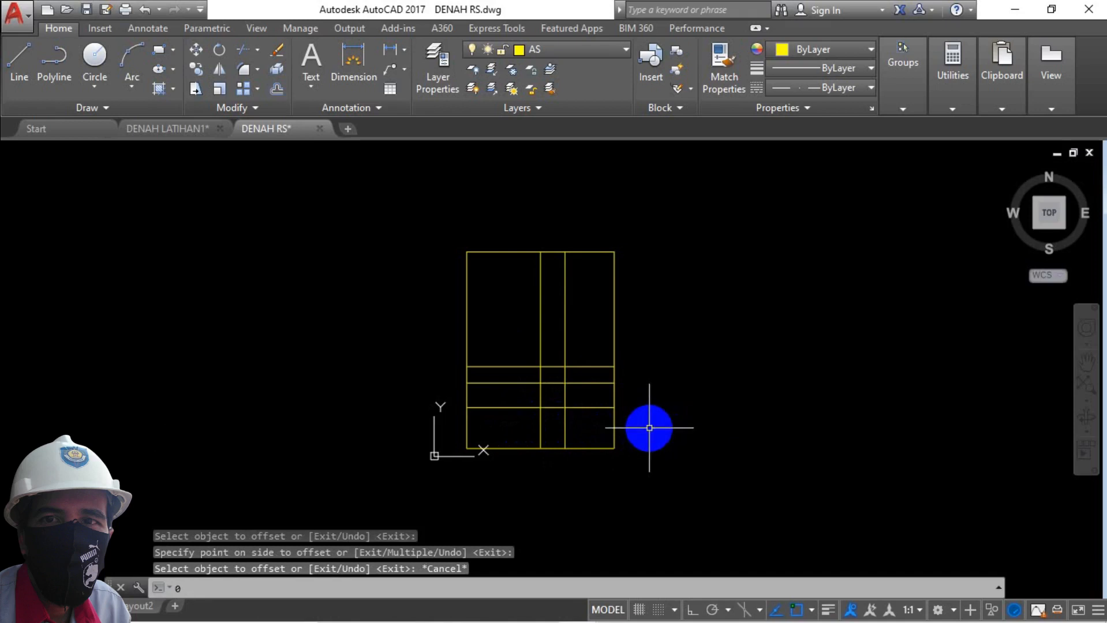
Offset the left vertical line of the outline inward to the right by 1000
{"action": "key", "text": "Escape"}
{"action": "key", "text": "Return"}
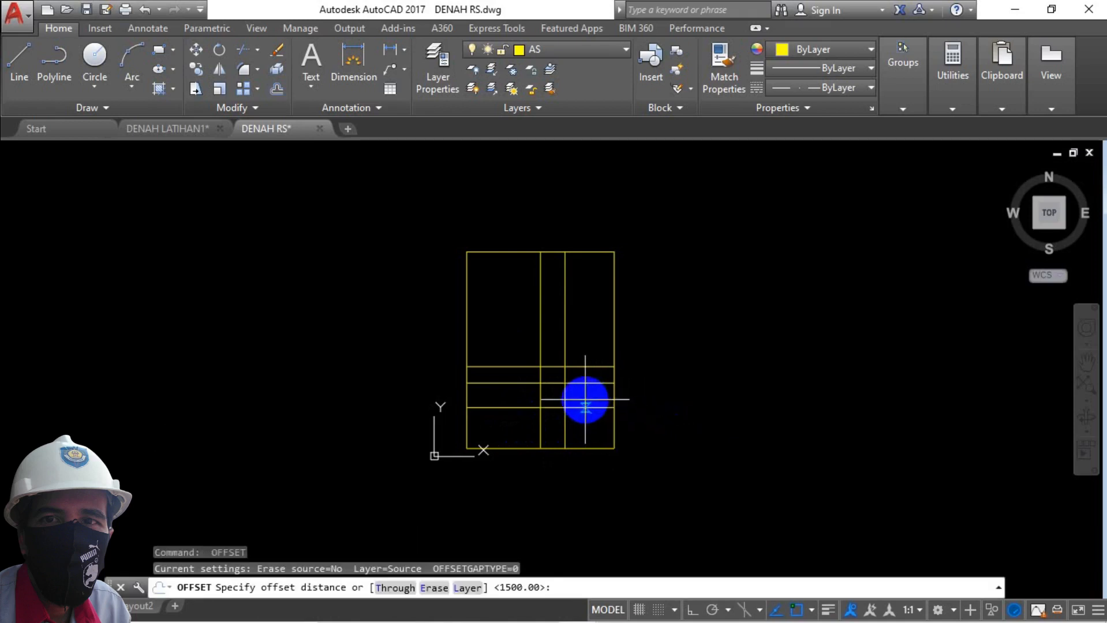
{"action": "type", "text": "1000"}
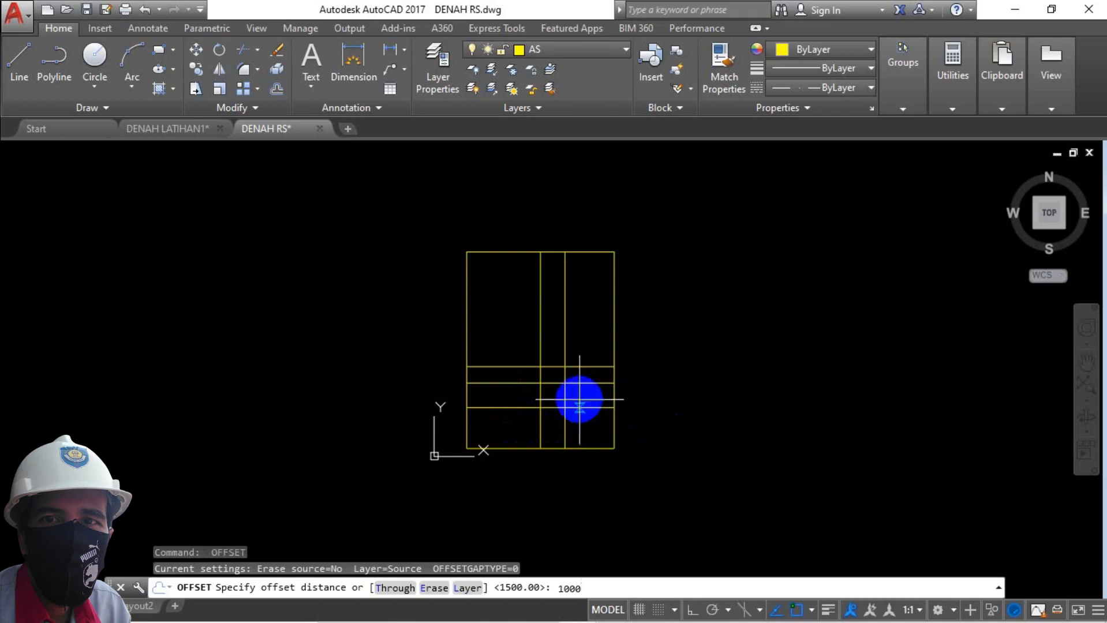
{"action": "key", "text": "Return"}
{"action": "left_click", "coordinate": [466, 354]}
{"action": "left_click", "coordinate": [503, 347]}
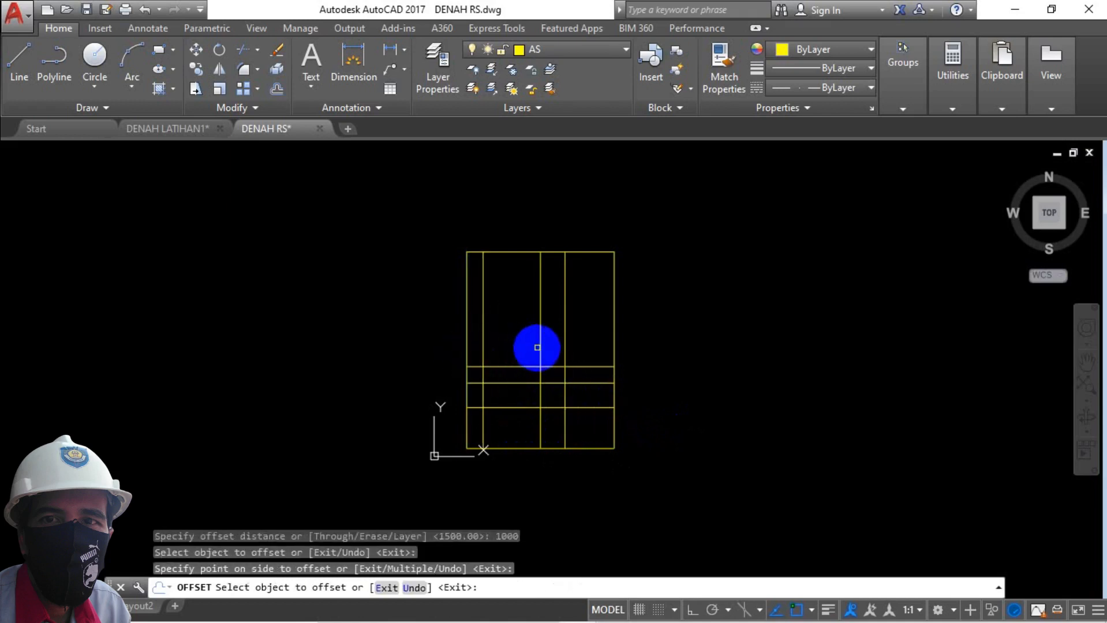
Offset the new inner vertical line near the left edge to the right by 2000
{"action": "key", "text": "Return"}
{"action": "key", "text": "Return"}
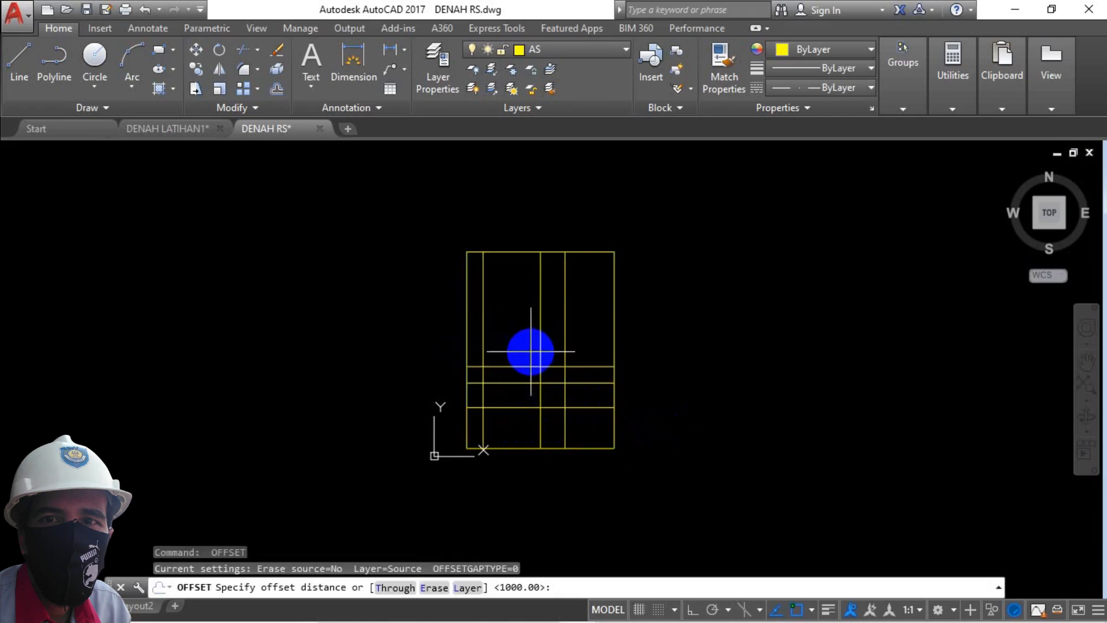
{"action": "key", "text": "Return"}
{"action": "left_click", "coordinate": [482, 345]}
{"action": "left_click", "coordinate": [497, 340]}
{"action": "key", "text": "Escape"}
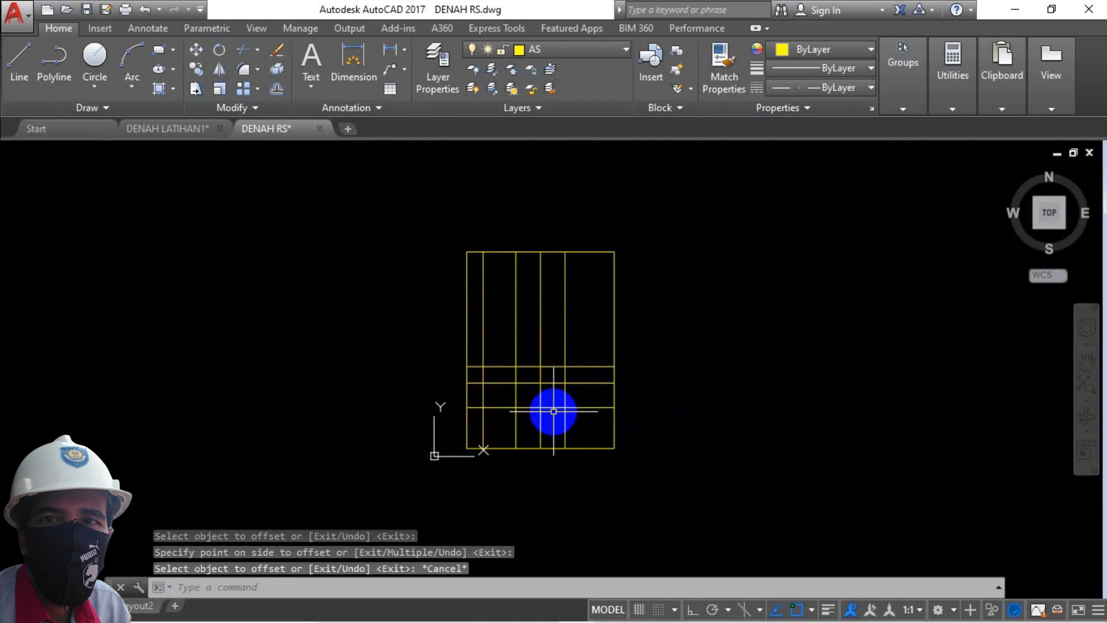
Trim off the four inner vertical lines below the lowest inner horizontal line
{"action": "key", "text": "Escape"}
{"action": "type", "text": "tr"}
{"action": "key", "text": "Return"}
{"action": "key", "text": "Return"}
{"action": "left_click", "coordinate": [585, 422]}
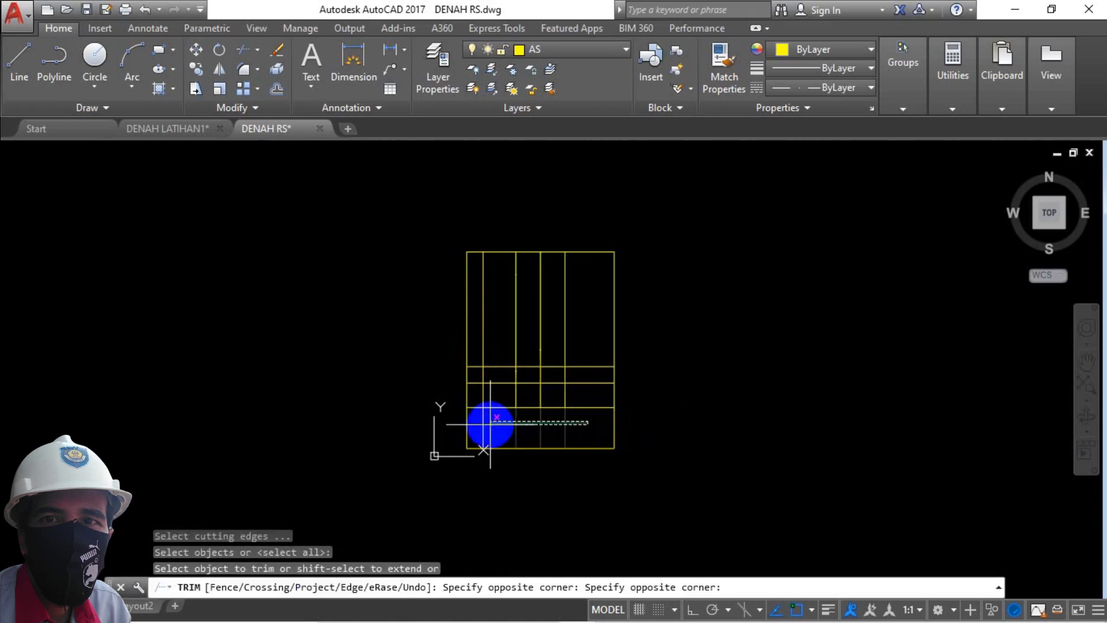
{"action": "left_click", "coordinate": [472, 430]}
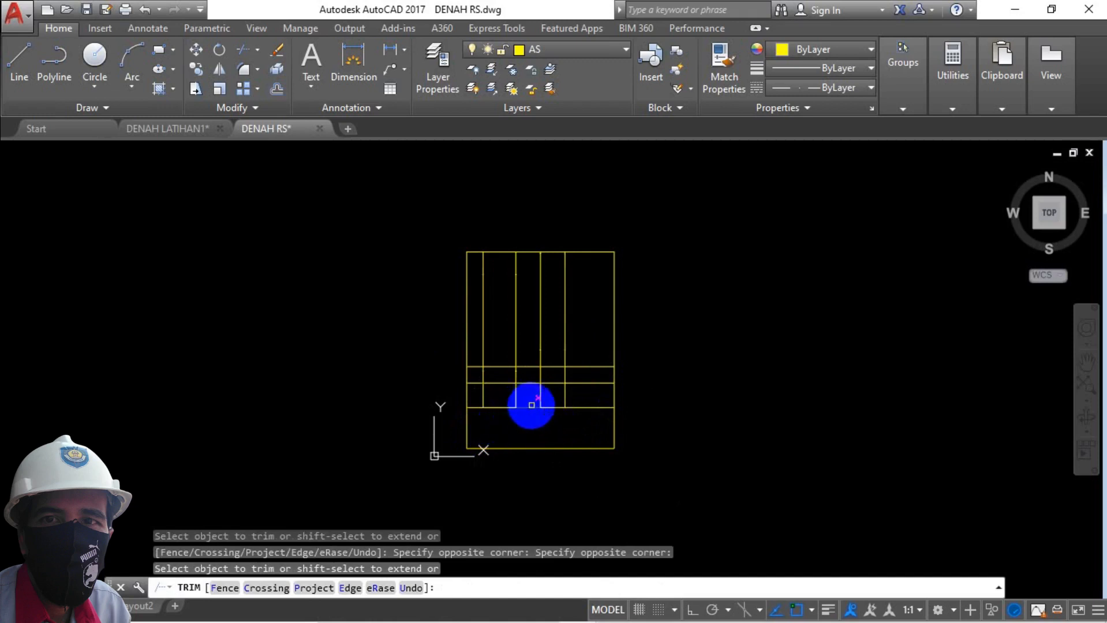
Trim the two left inner vertical lines up to the middle horizontal line and the lowest horizontal line back to the third vertical
{"action": "left_click", "coordinate": [524, 395]}
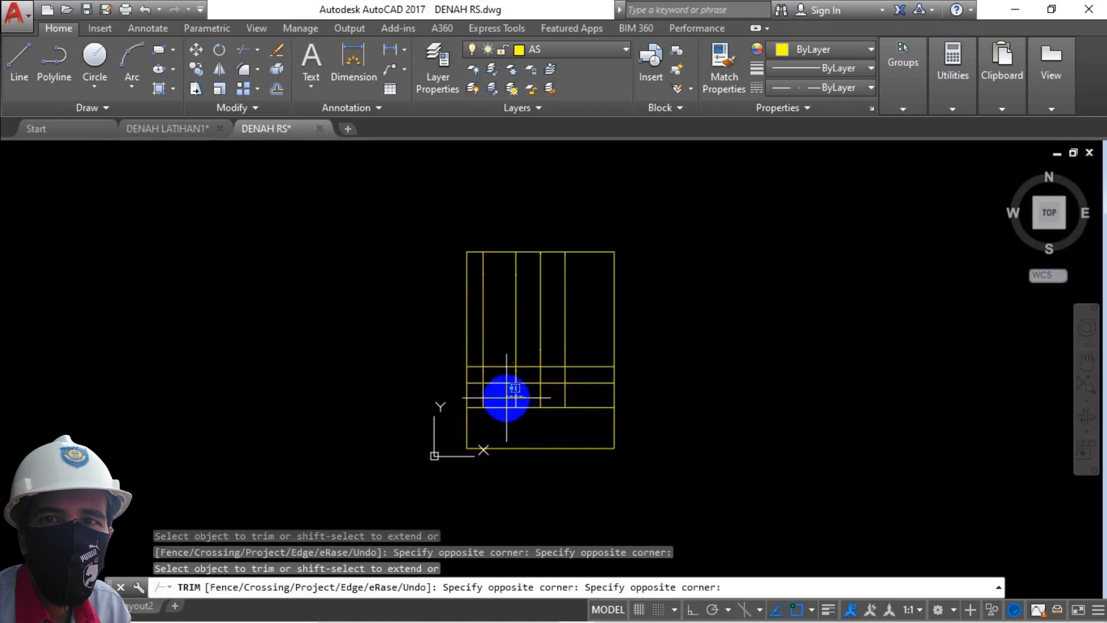
{"action": "left_click", "coordinate": [477, 402]}
{"action": "left_click", "coordinate": [504, 395]}
{"action": "left_click", "coordinate": [495, 420]}
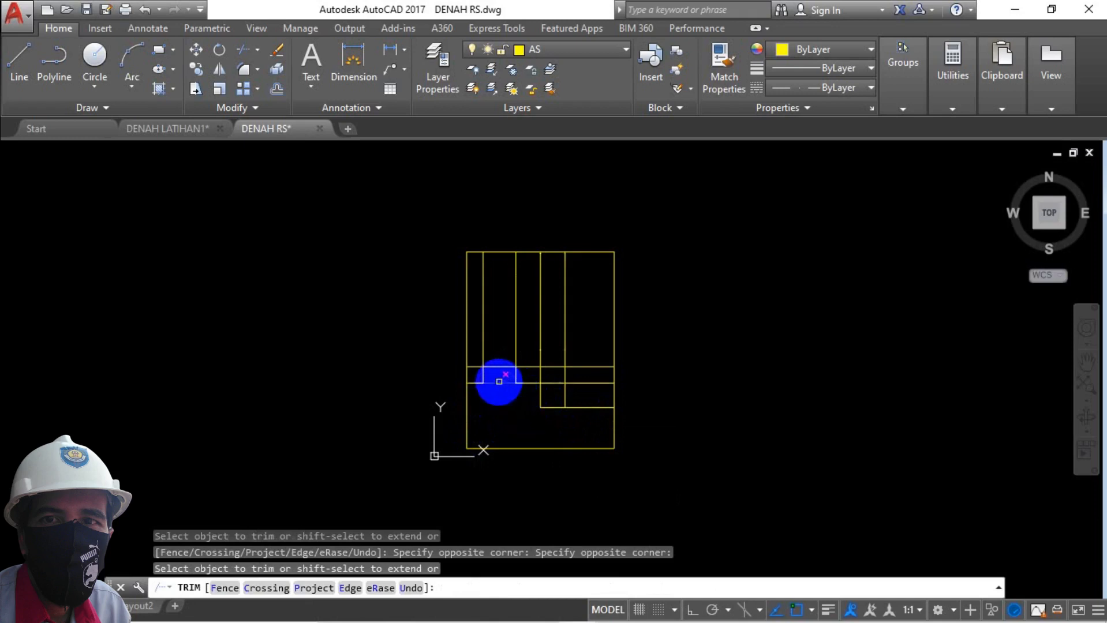
Trim the overhanging ends of the first inner vertical and the upper two inner horizontal lines into stepped corners at the lower left
{"action": "left_click", "coordinate": [496, 381]}
{"action": "left_click", "coordinate": [486, 379]}
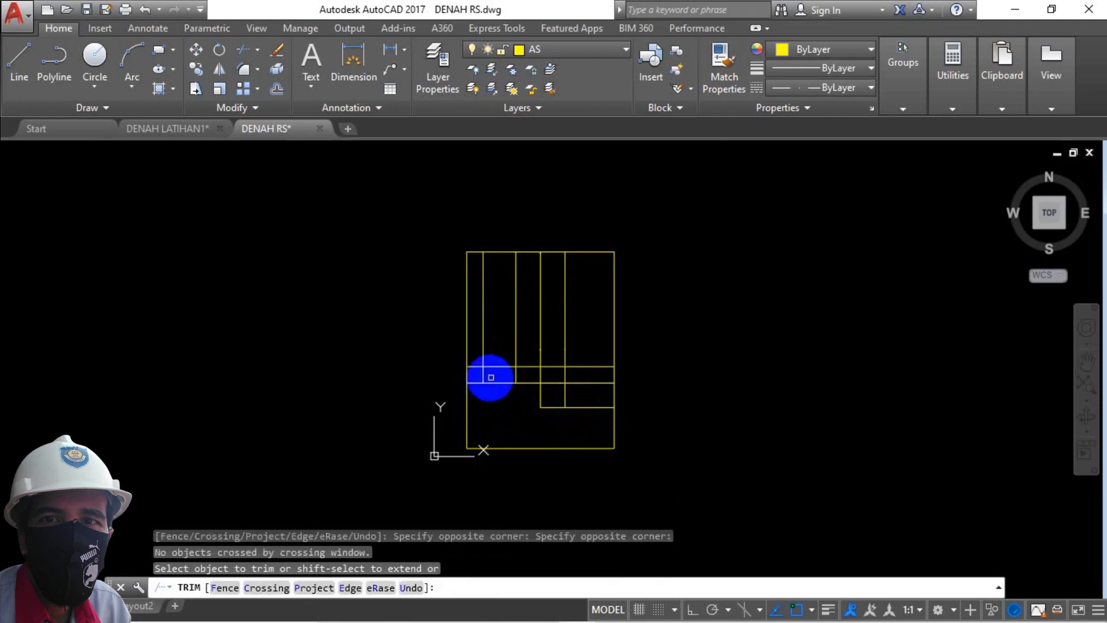
{"action": "left_click", "coordinate": [473, 379]}
{"action": "left_click", "coordinate": [474, 393]}
{"action": "left_click", "coordinate": [492, 377]}
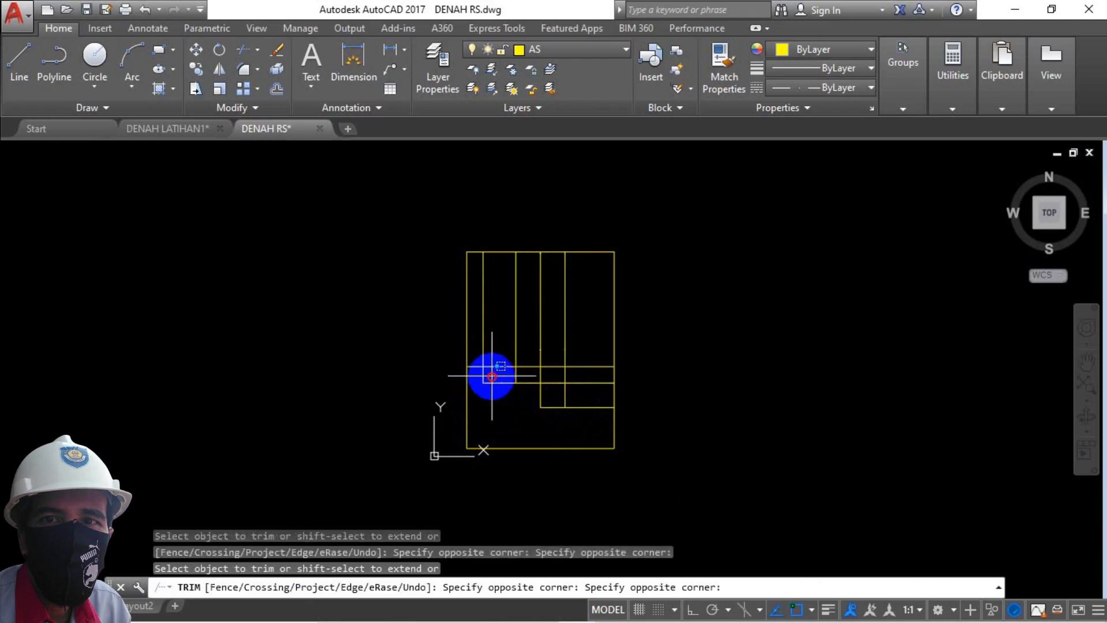
{"action": "left_click", "coordinate": [473, 393]}
{"action": "key", "text": "Escape"}
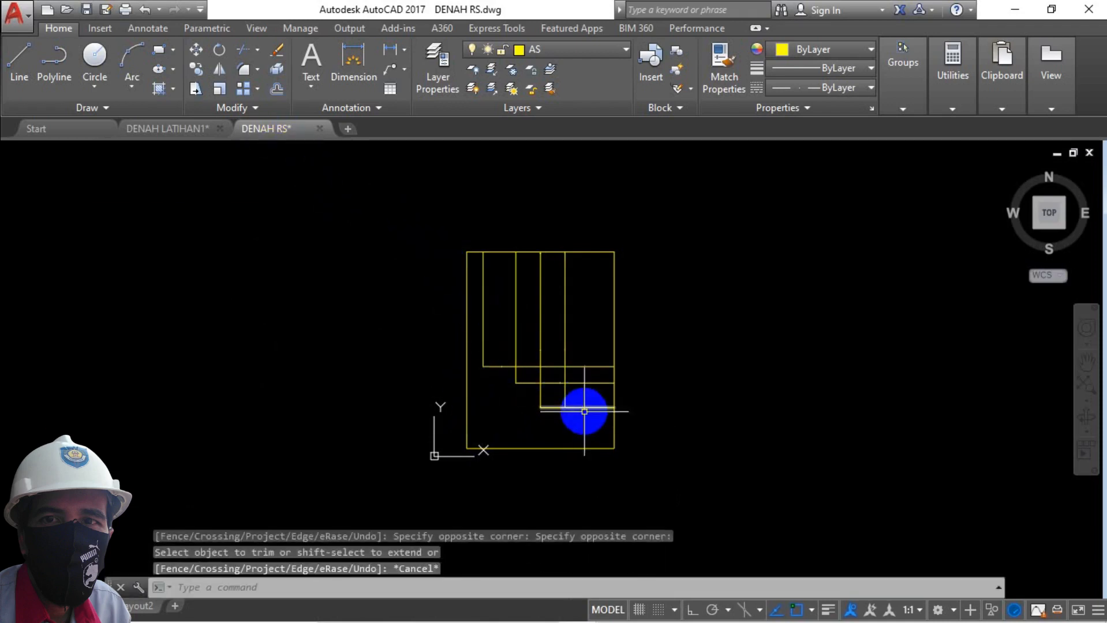
Trim the upper inner horizontal line and the third inner vertical line where they cross the space between the second and fourth verticals
{"action": "scroll", "coordinate": [555, 389], "scroll_direction": "up", "scroll_amount": 4}
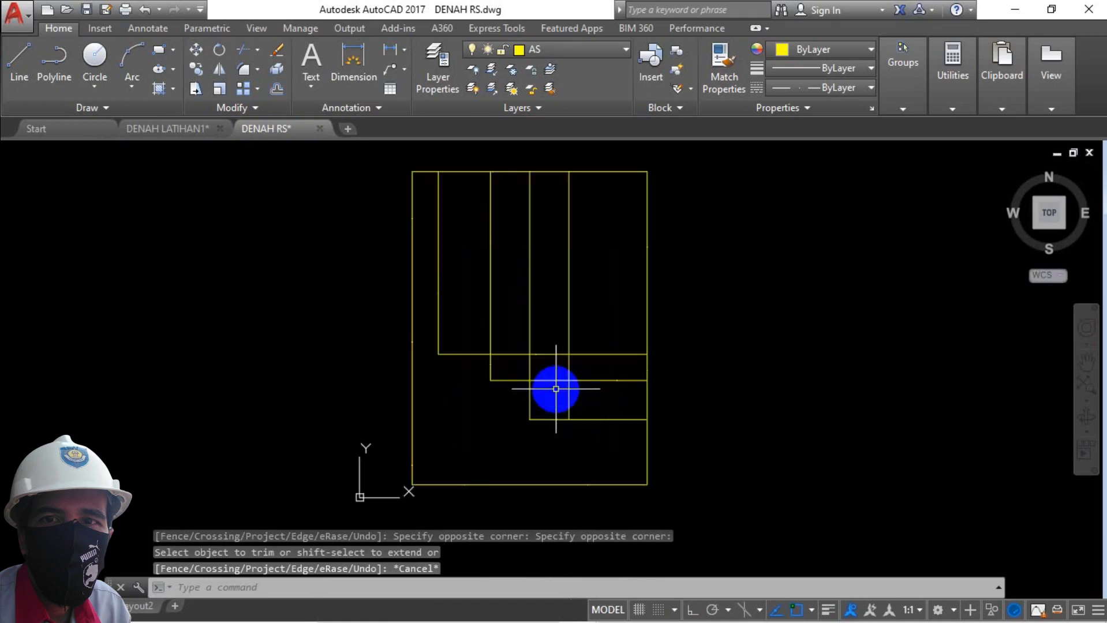
{"action": "key", "text": "Escape"}
{"action": "type", "text": "tr"}
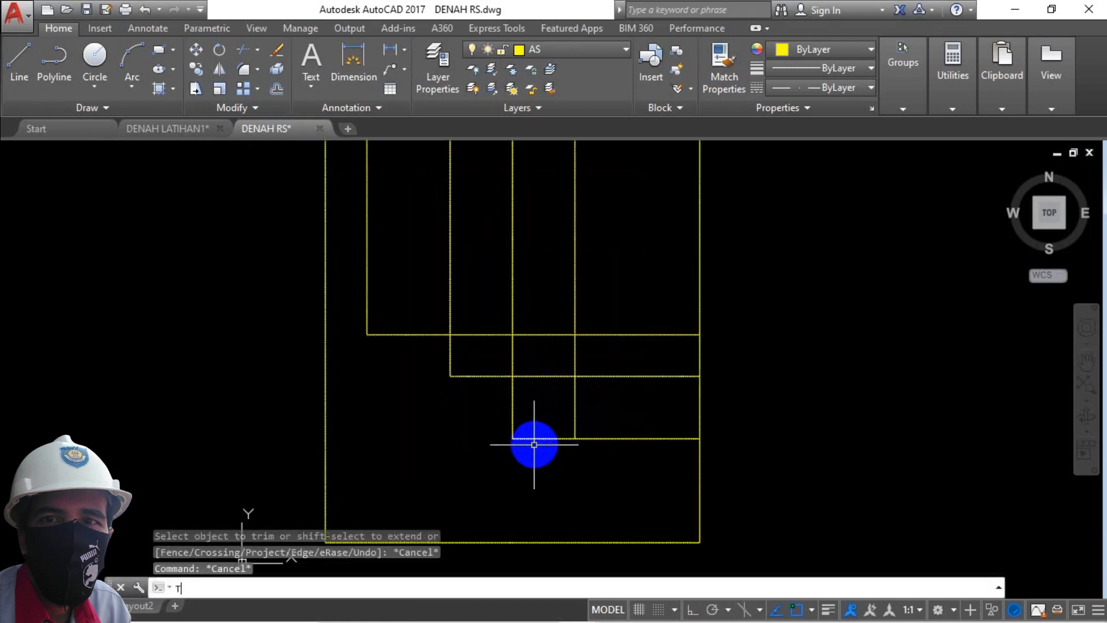
{"action": "key", "text": "Return"}
{"action": "key", "text": "Return"}
{"action": "left_click_drag", "start_coordinate": [536, 349], "coordinate": [470, 359]}
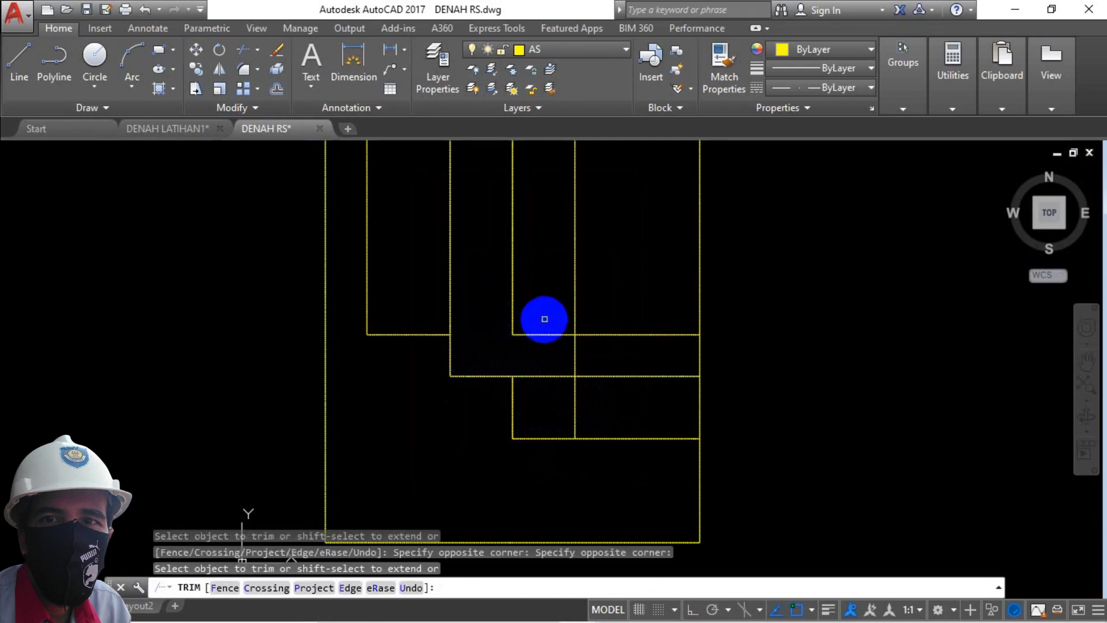
{"action": "key", "text": "Escape"}
Erase the leftover upper part of the third inner vertical and the upper horizontal segment at the right edge
{"action": "left_click_drag", "start_coordinate": [534, 317], "coordinate": [486, 336]}
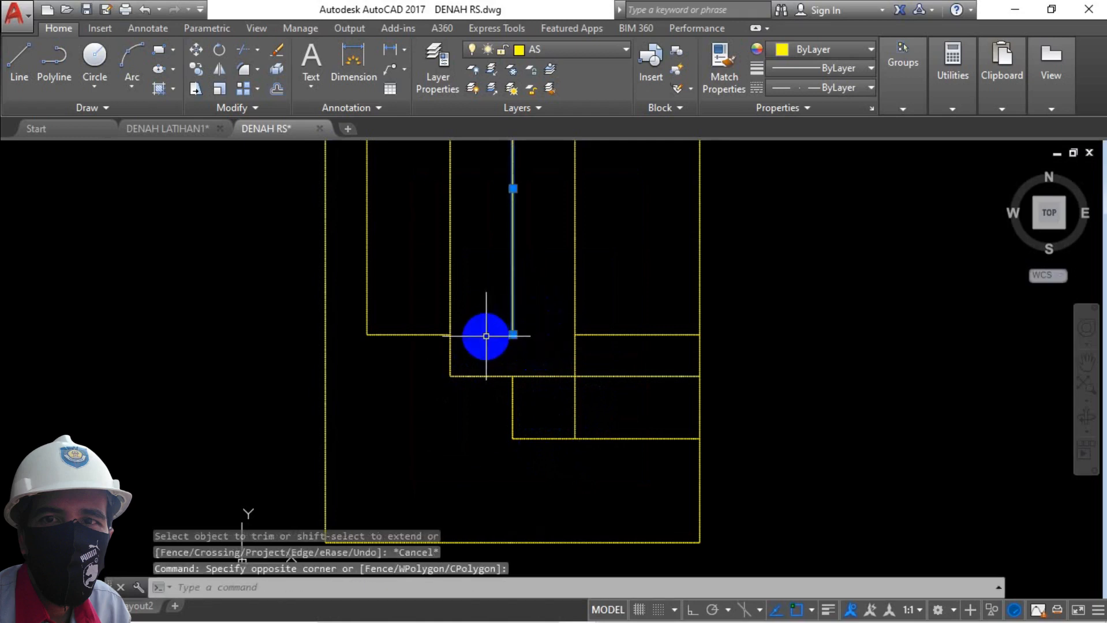
{"action": "key", "text": "Delete"}
{"action": "type", "text": "TR"}
{"action": "key", "text": "Escape"}
{"action": "left_click_drag", "start_coordinate": [650, 301], "coordinate": [610, 360]}
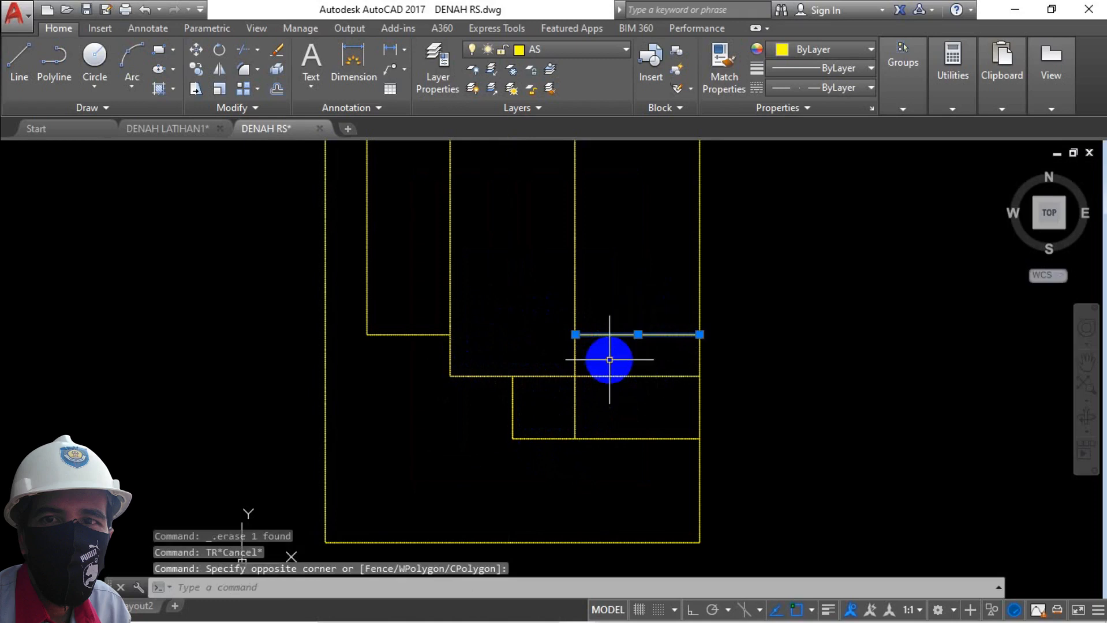
{"action": "key", "text": "Delete"}
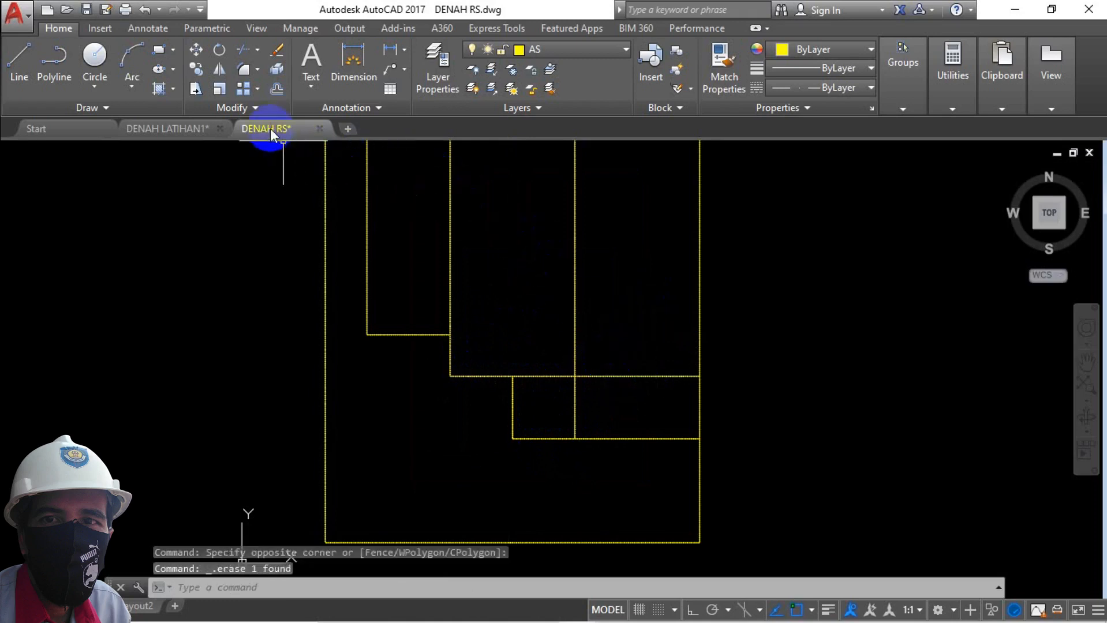
Check the DENAH LATIHAN1 reference plan and trim the lowest inner horizontal line to the right of the small porch square in DENAH RS
{"action": "left_click", "coordinate": [174, 128]}
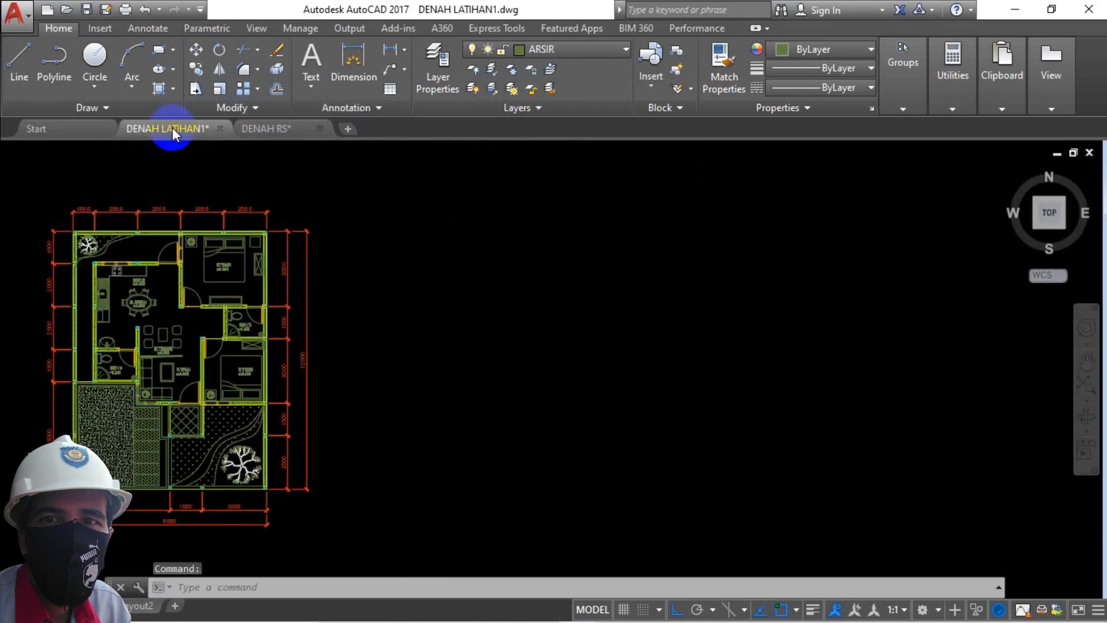
{"action": "key", "text": "Escape"}
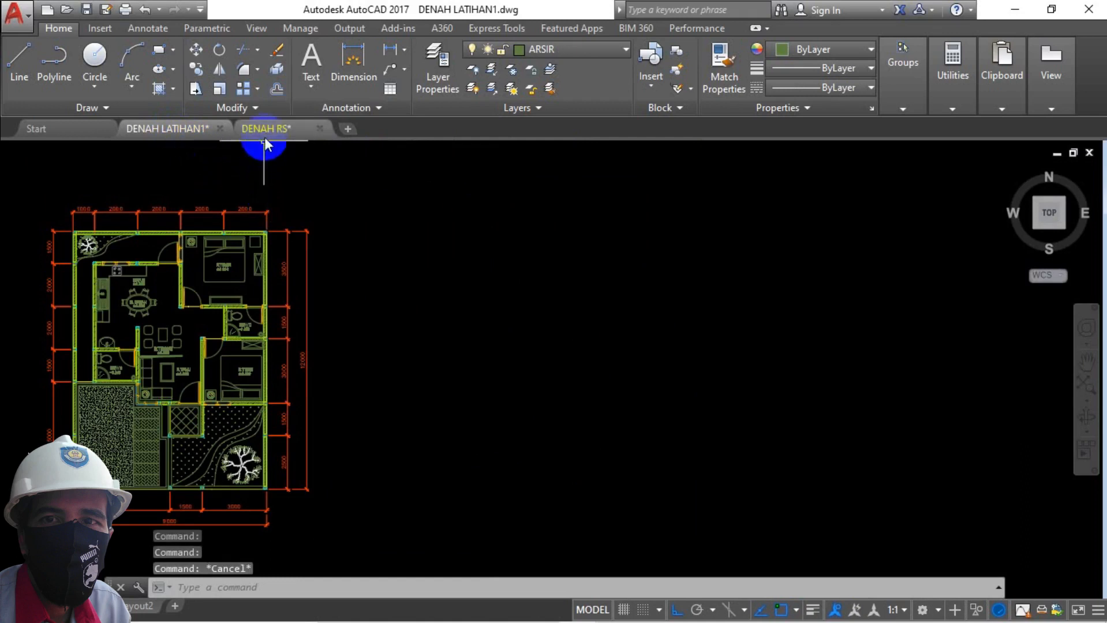
{"action": "left_click", "coordinate": [265, 137]}
{"action": "type", "text": "tr"}
{"action": "key", "text": "Return"}
{"action": "key", "text": "Return"}
{"action": "left_click", "coordinate": [641, 384]}
{"action": "left_click", "coordinate": [618, 444]}
{"action": "key", "text": "Escape"}
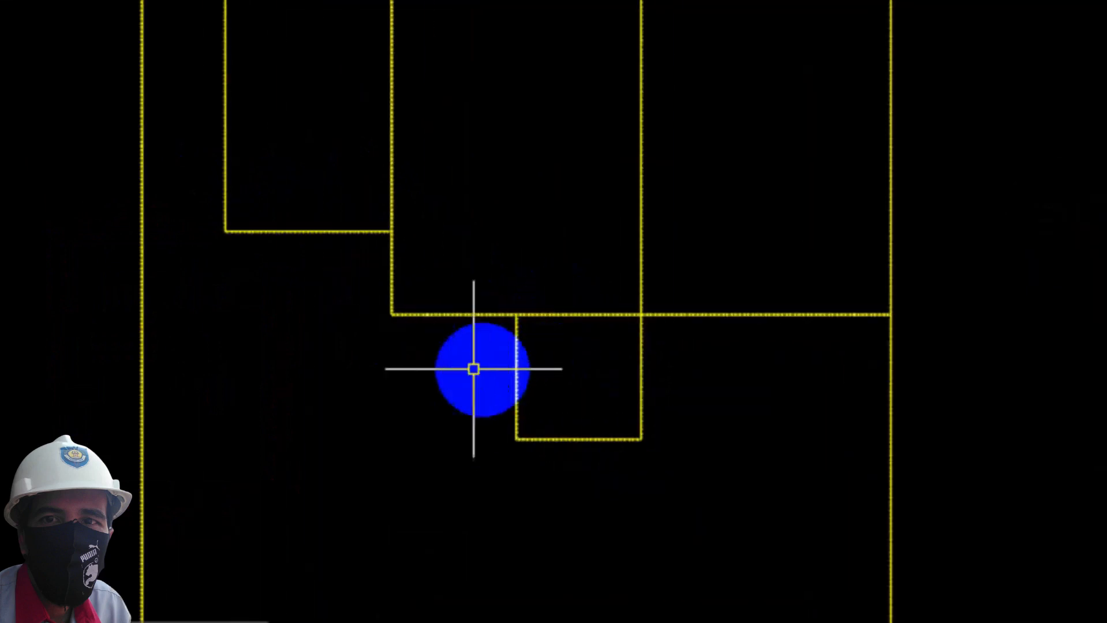
Check the reference plan again and offset the horizontal line above the porch square upward by 3000 in DENAH RS
{"action": "left_click", "coordinate": [277, 177]}
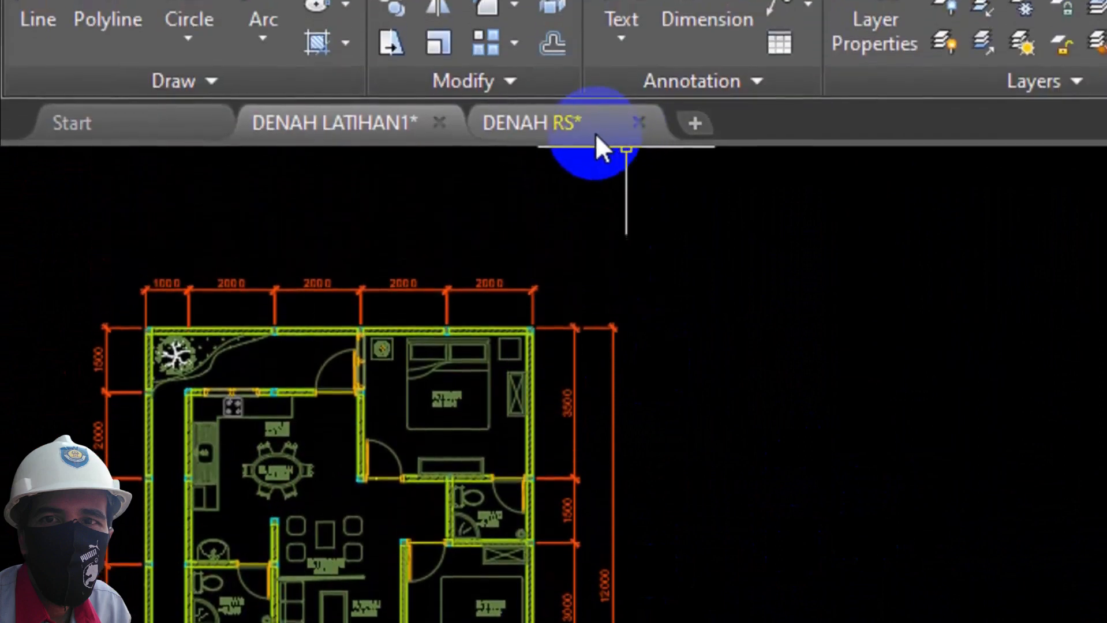
{"action": "left_click", "coordinate": [595, 132]}
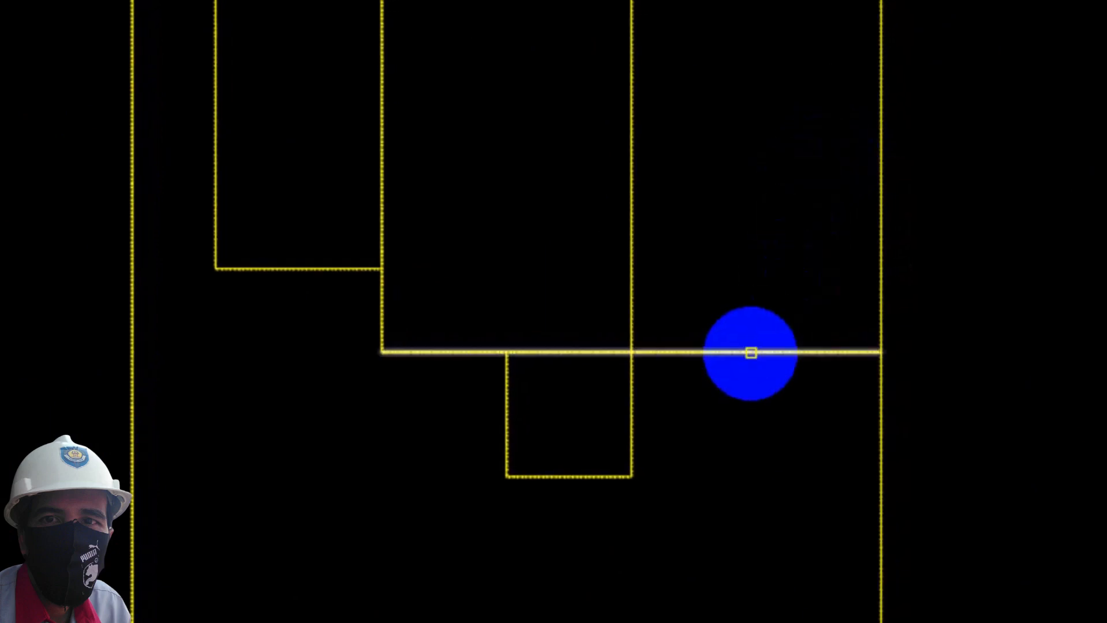
{"action": "left_click", "coordinate": [754, 352]}
{"action": "left_click", "coordinate": [775, 236]}
{"action": "key", "text": "Return"}
{"action": "scroll", "coordinate": [704, 224], "scroll_direction": "down", "scroll_amount": 4}
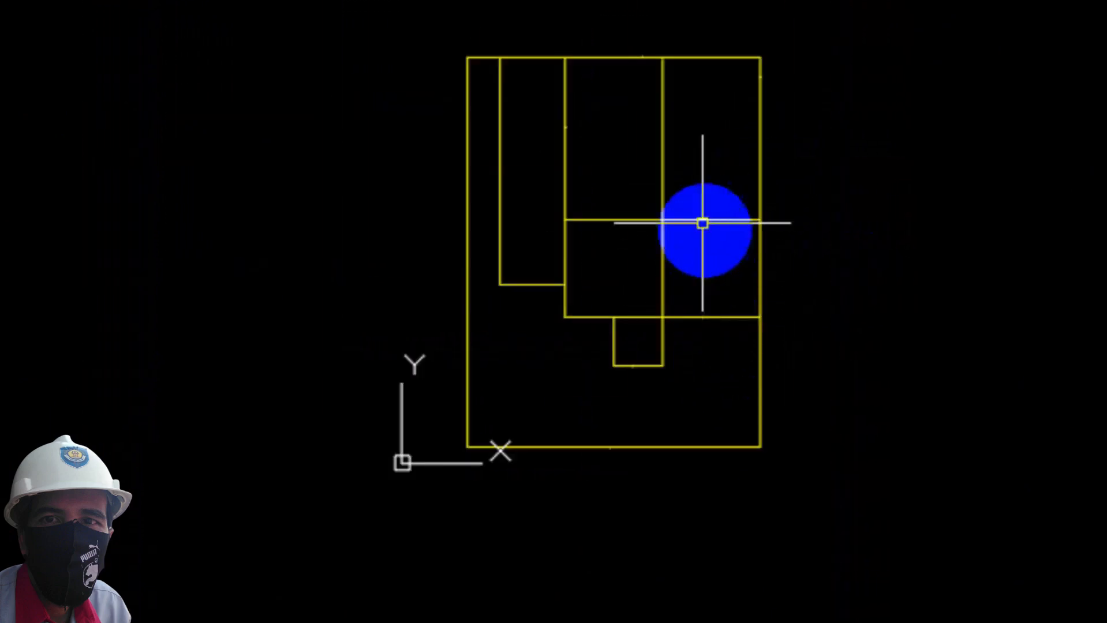
Offset the top line of the outline downward by 1500
{"action": "scroll", "coordinate": [691, 174], "scroll_direction": "up", "scroll_amount": 2}
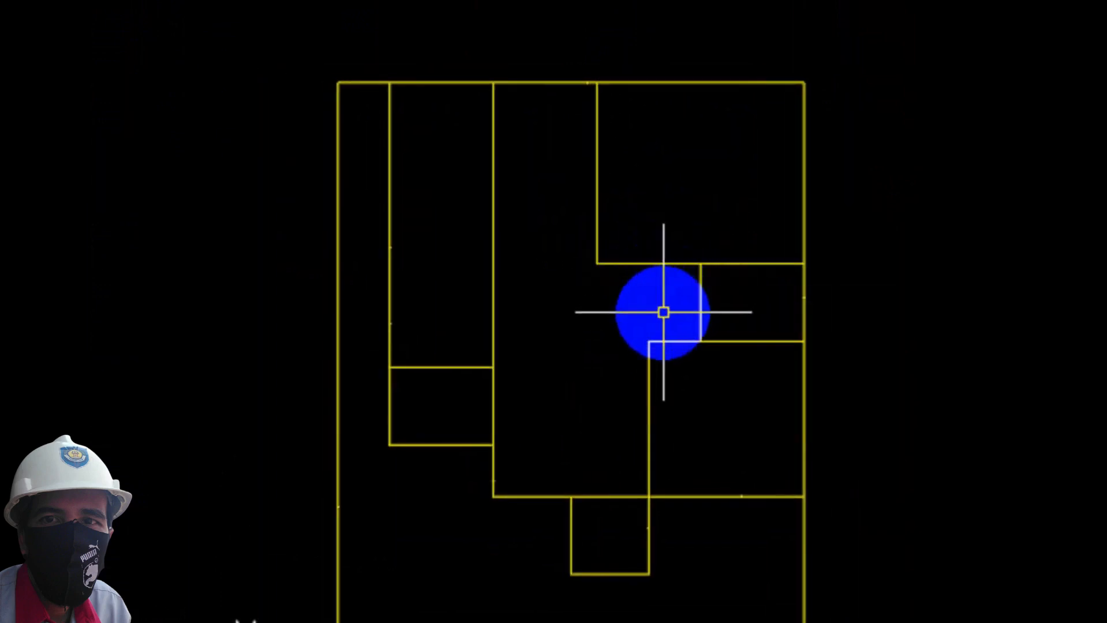
{"action": "key", "text": "Return"}
{"action": "left_click", "coordinate": [542, 82]}
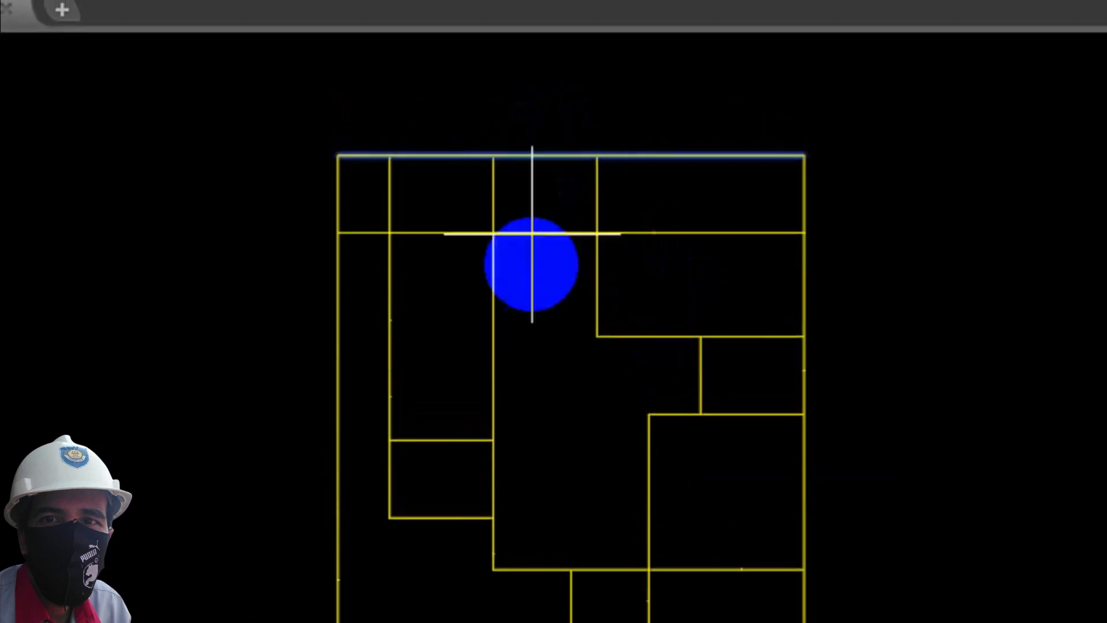
{"action": "left_click", "coordinate": [545, 261]}
{"action": "key", "text": "Escape"}
Trim the new upper horizontal line's outer ends, the vertical stubs above it and the vertical divider above the small left room
{"action": "type", "text": "tr"}
{"action": "key", "text": "Return"}
{"action": "left_click", "coordinate": [516, 190]}
{"action": "left_click", "coordinate": [369, 217]}
{"action": "left_click", "coordinate": [722, 216]}
{"action": "left_click", "coordinate": [719, 254]}
{"action": "left_click", "coordinate": [355, 214]}
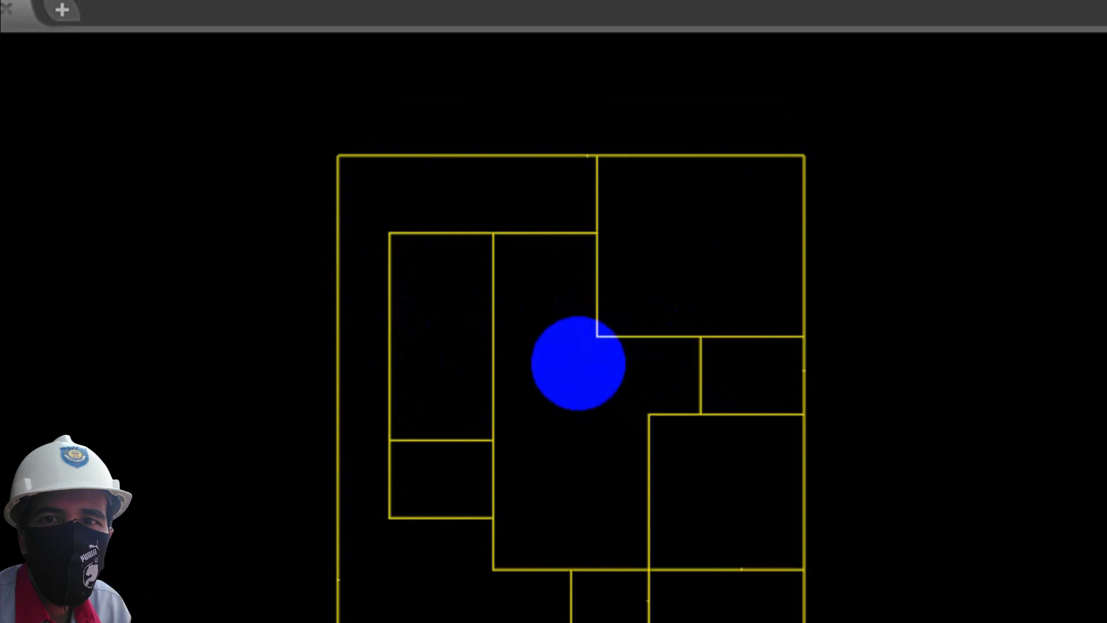
{"action": "left_click", "coordinate": [536, 354]}
{"action": "left_click", "coordinate": [444, 408]}
Examine the trimmed axis line layout of the whole floor plan
{"action": "middle_click_drag", "start_coordinate": [576, 390], "coordinate": [443, 257]}
{"action": "scroll", "coordinate": [471, 290], "scroll_direction": "down", "scroll_amount": 2}
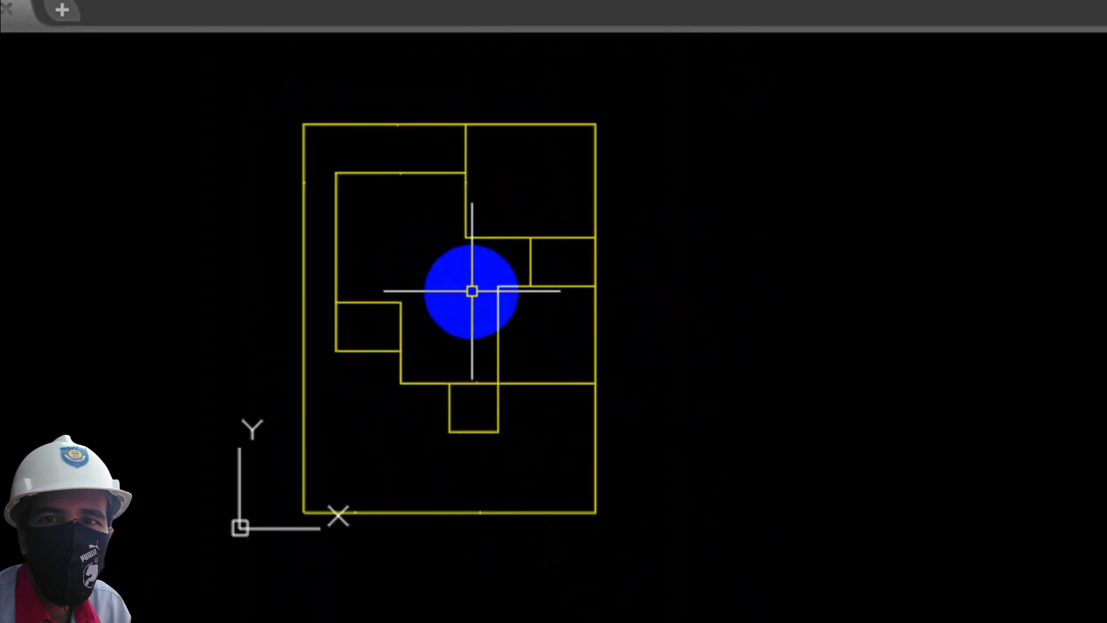
{"action": "mouse_move", "coordinate": [503, 416]}
{"action": "middle_mouse_down"}
{"action": "mouse_move", "coordinate": [494, 380]}
{"action": "mouse_move", "coordinate": [494, 408]}
{"action": "middle_mouse_up"}
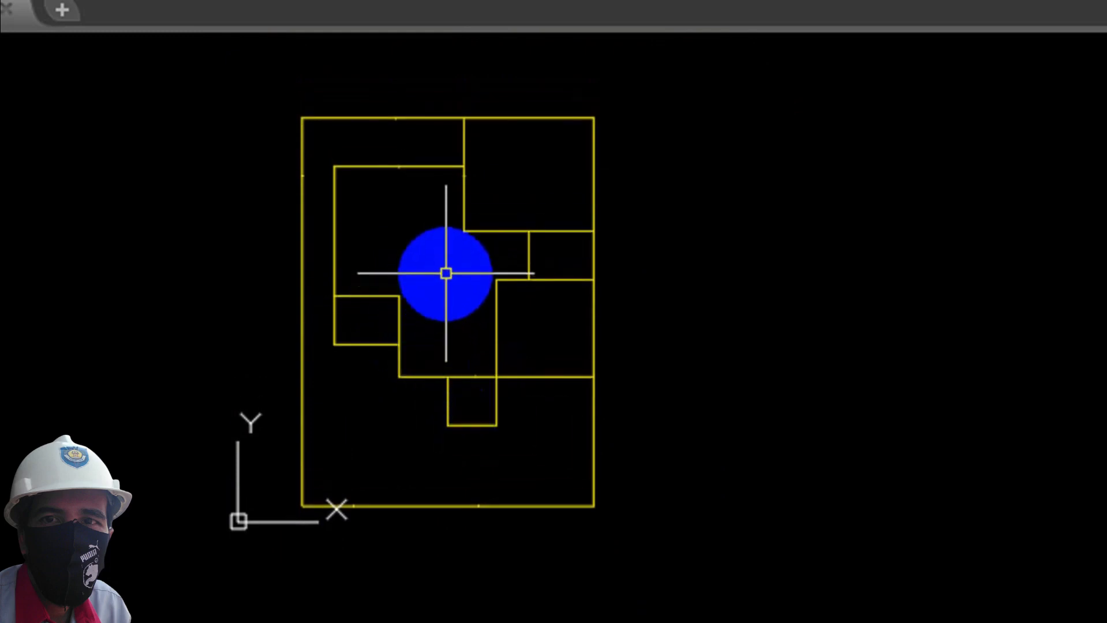
{"action": "scroll", "coordinate": [477, 244], "scroll_direction": "up", "scroll_amount": 5}
{"action": "scroll", "coordinate": [477, 245], "scroll_direction": "down", "scroll_amount": 5}
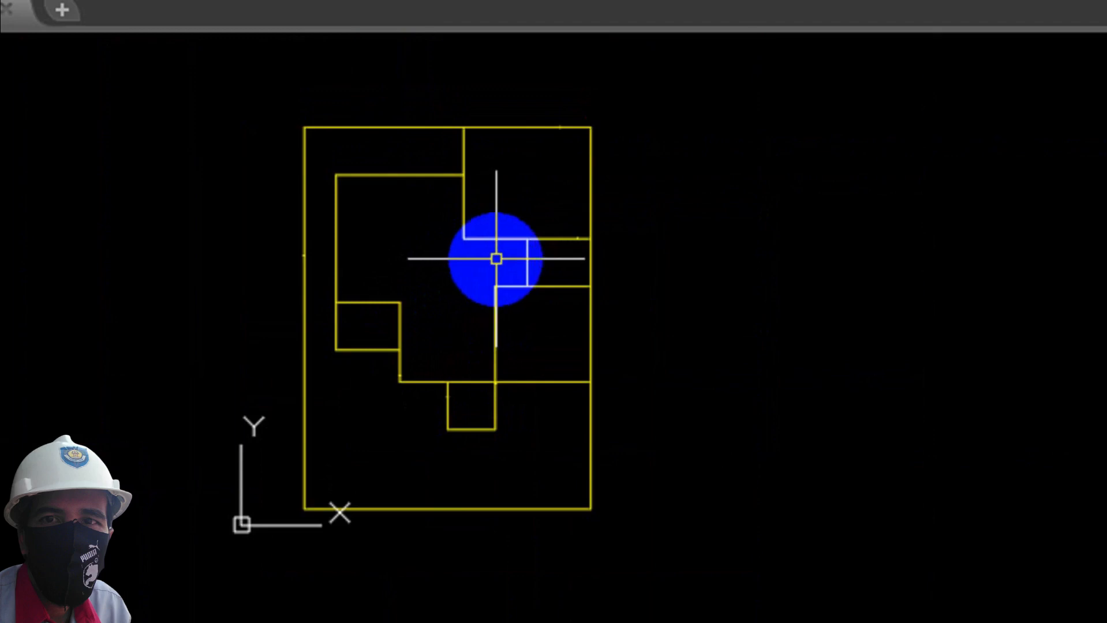
{"action": "scroll", "coordinate": [496, 259], "scroll_direction": "down", "scroll_amount": 2}
{"action": "middle_click_drag", "start_coordinate": [496, 259], "coordinate": [547, 283]}
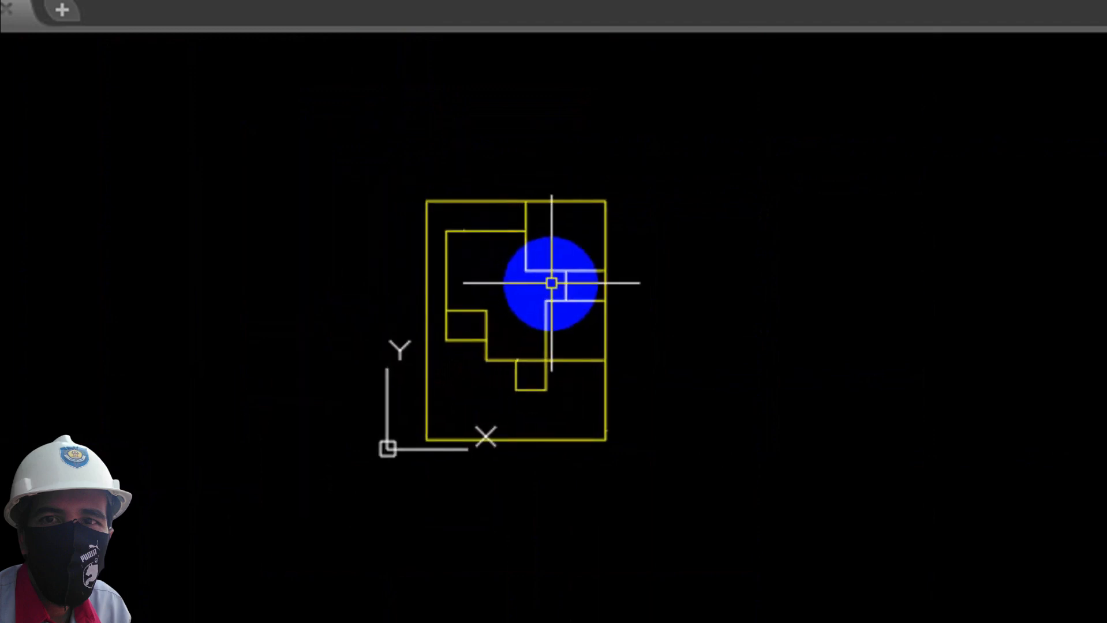
{"action": "scroll", "coordinate": [552, 283], "scroll_direction": "up", "scroll_amount": 2}
Make KOLOM the current layer
{"action": "left_click", "coordinate": [469, 107]}
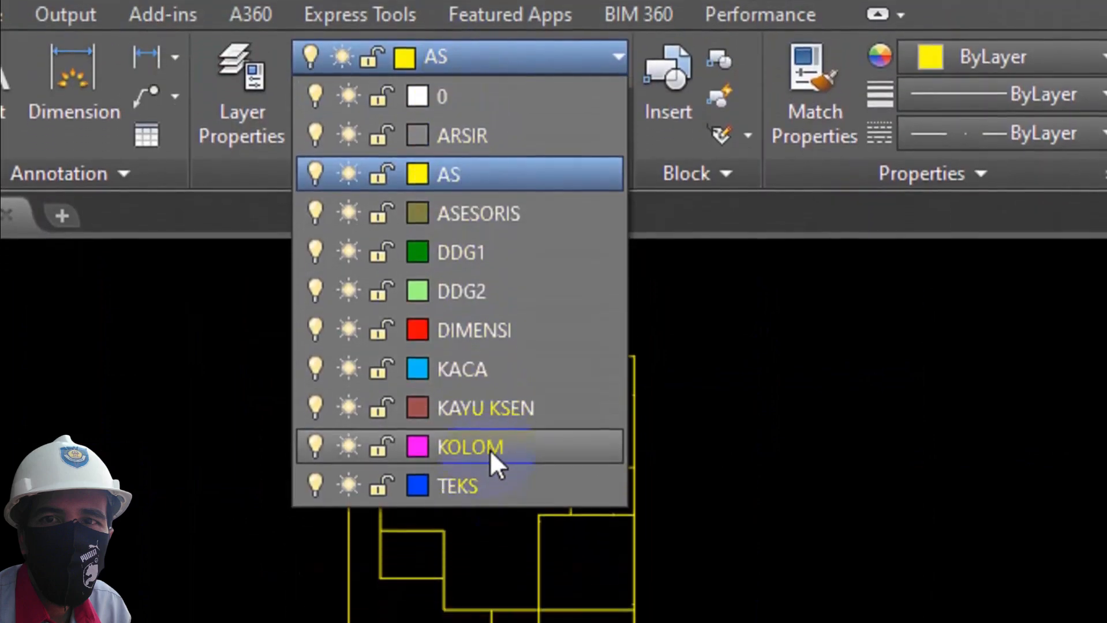
{"action": "left_click", "coordinate": [489, 492]}
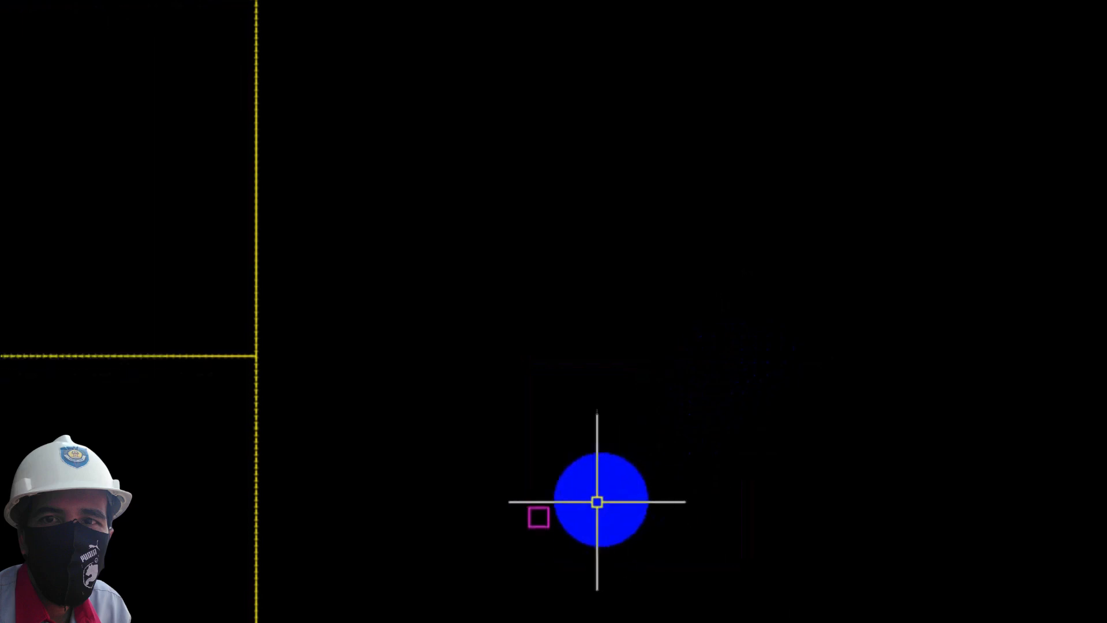
Move the small column square closer to the right outline of the floor plan
{"action": "left_click", "coordinate": [474, 510]}
{"action": "left_click", "coordinate": [626, 466]}
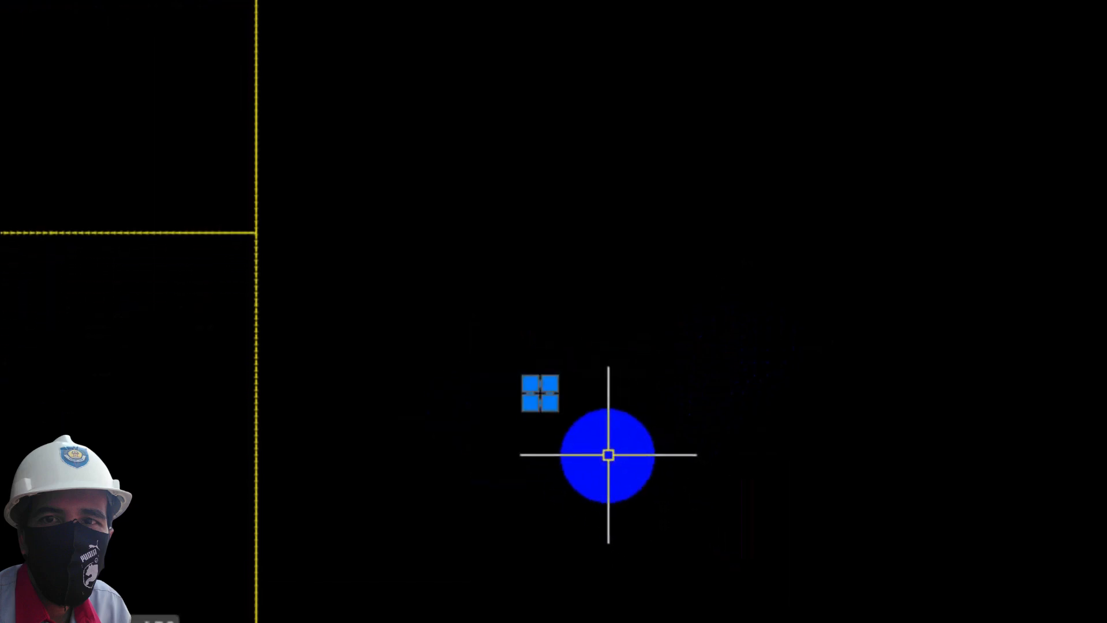
{"action": "type", "text": "m"}
{"action": "key", "text": "space"}
{"action": "left_click", "coordinate": [561, 442]}
{"action": "left_click", "coordinate": [396, 268]}
{"action": "scroll", "coordinate": [396, 267], "scroll_direction": "up", "scroll_amount": 10}
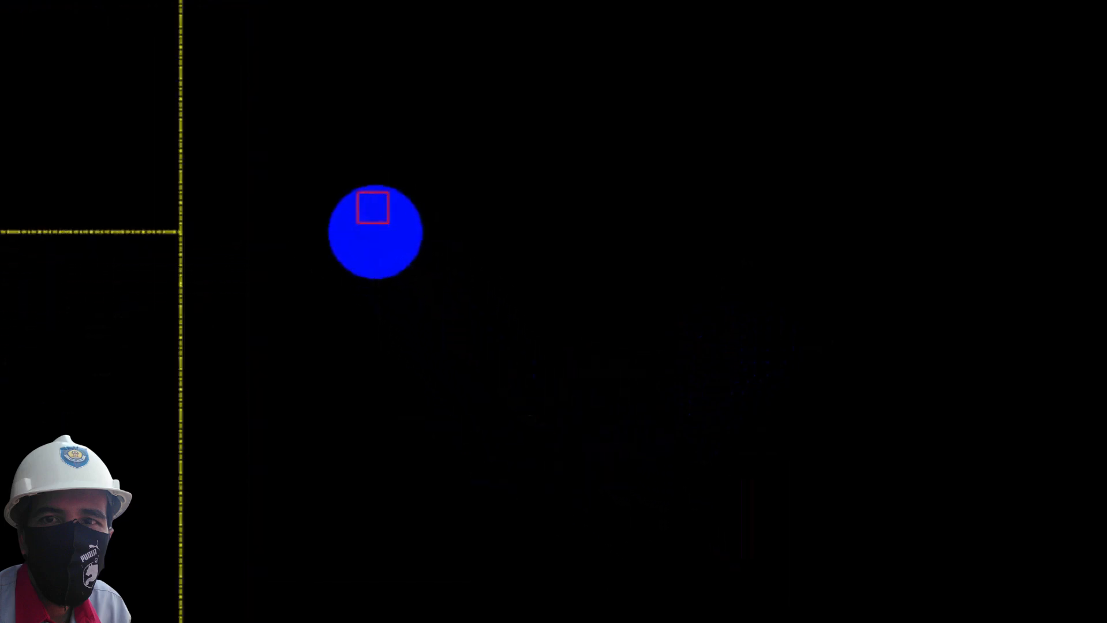
Make ARSIR the current layer
{"action": "scroll", "coordinate": [338, 188], "scroll_direction": "down", "scroll_amount": 5}
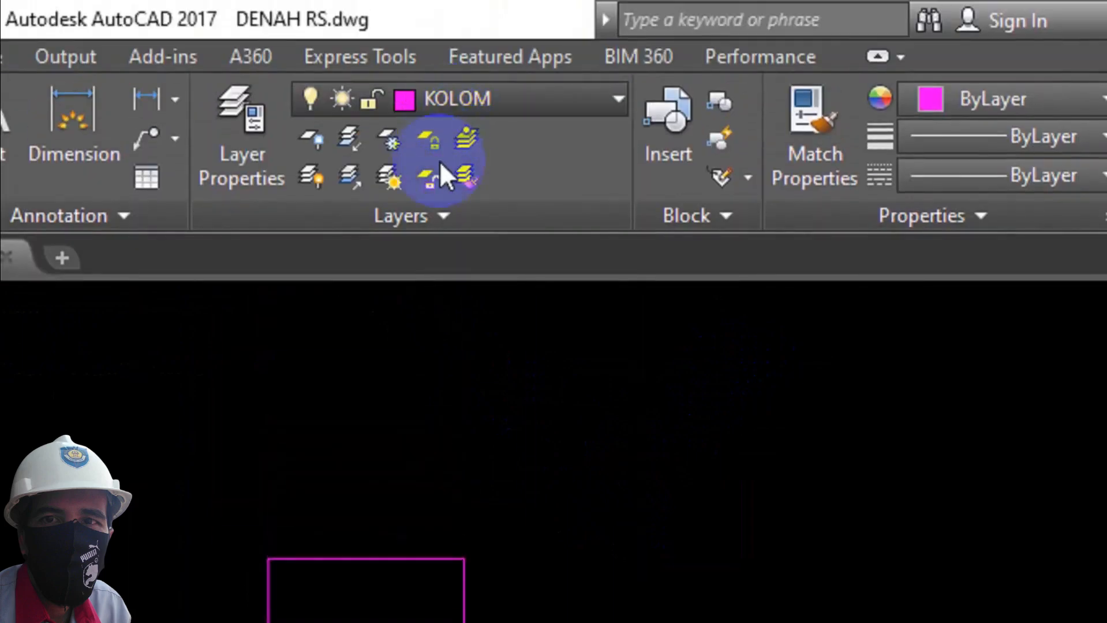
{"action": "left_click", "coordinate": [462, 99]}
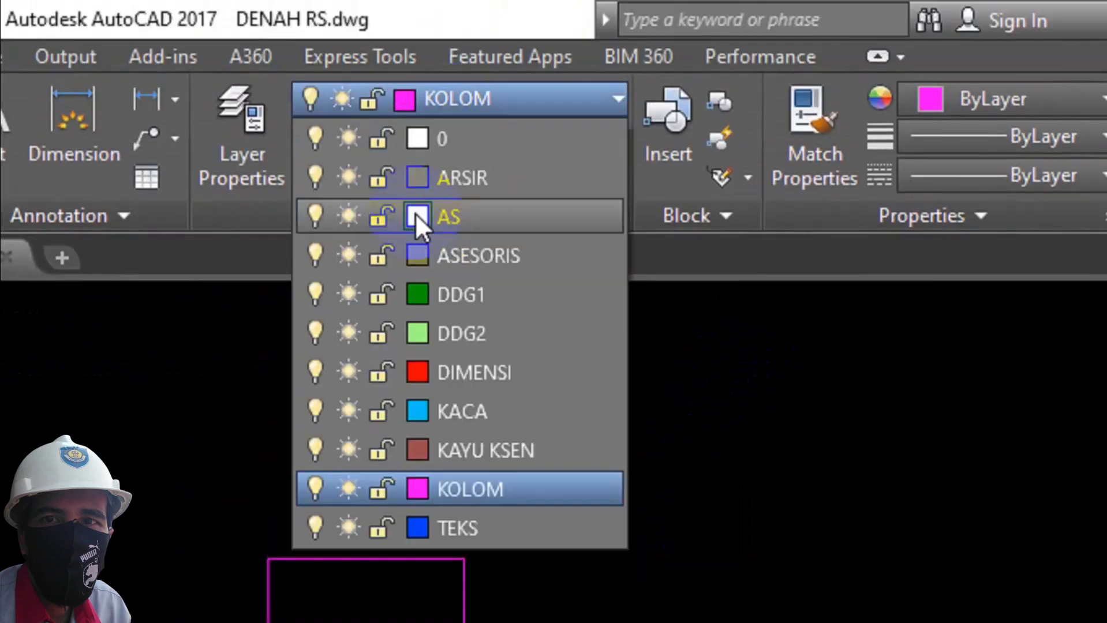
{"action": "left_click", "coordinate": [451, 178]}
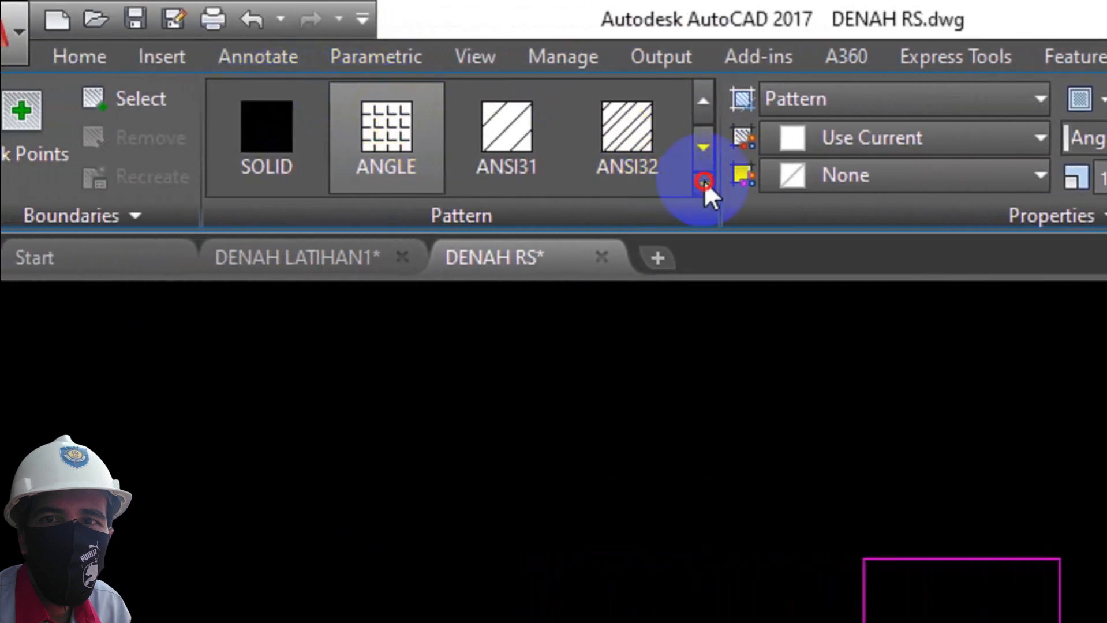
Hatch the column square with the AR-CONC pattern at scale 0.5
{"action": "left_click", "coordinate": [704, 181]}
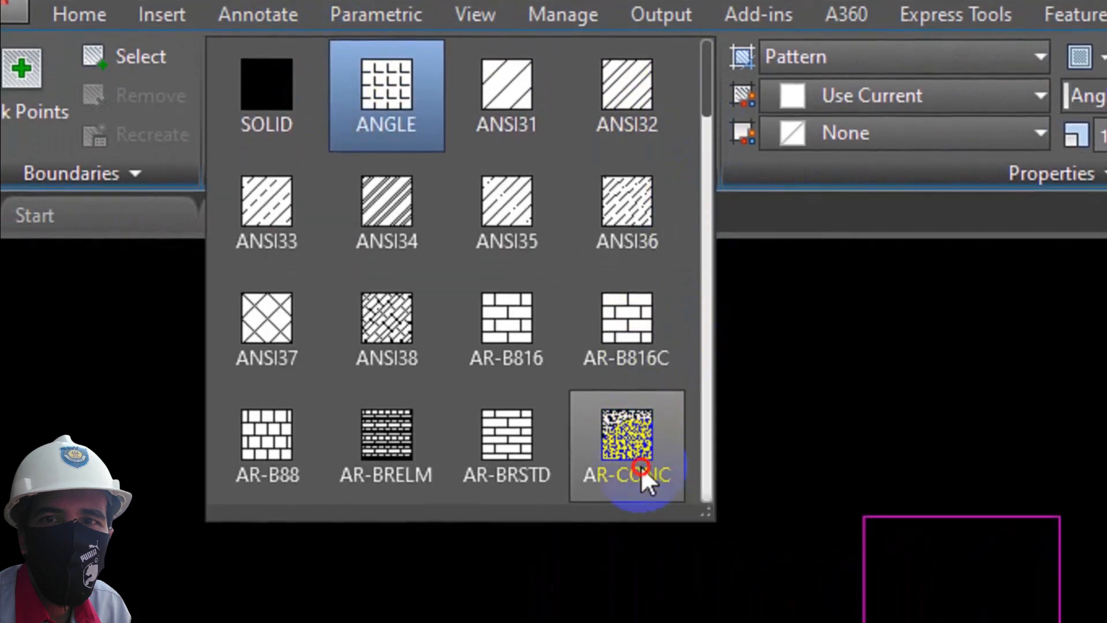
{"action": "left_click", "coordinate": [641, 467]}
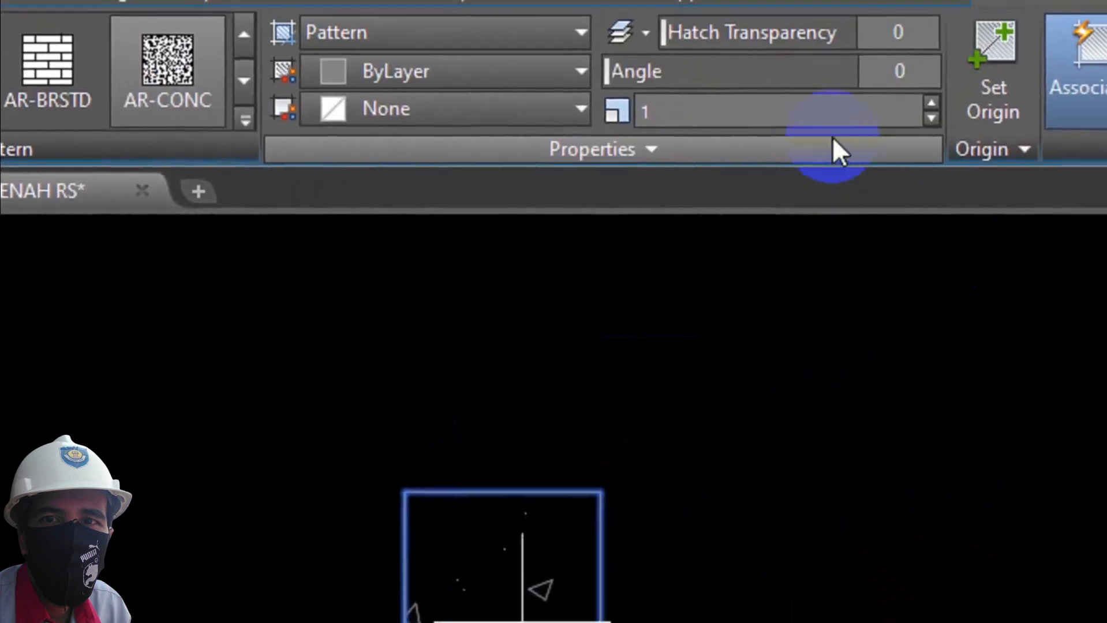
{"action": "left_click", "coordinate": [767, 155]}
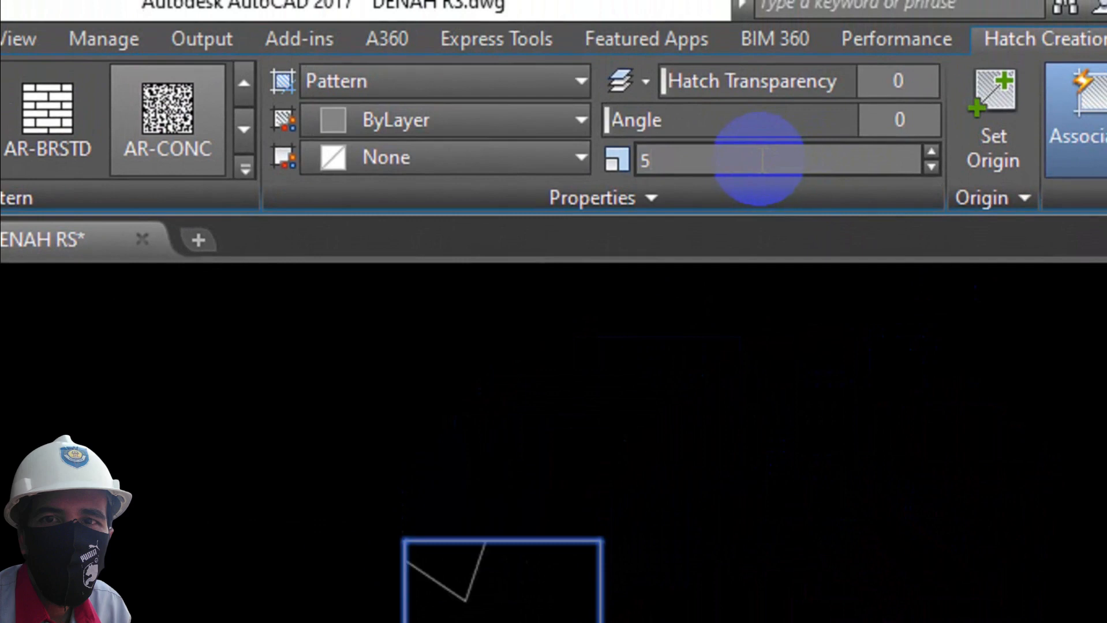
{"action": "key", "text": "BackSpace"}
{"action": "type", "text": "0.5"}
{"action": "key", "text": "Return"}
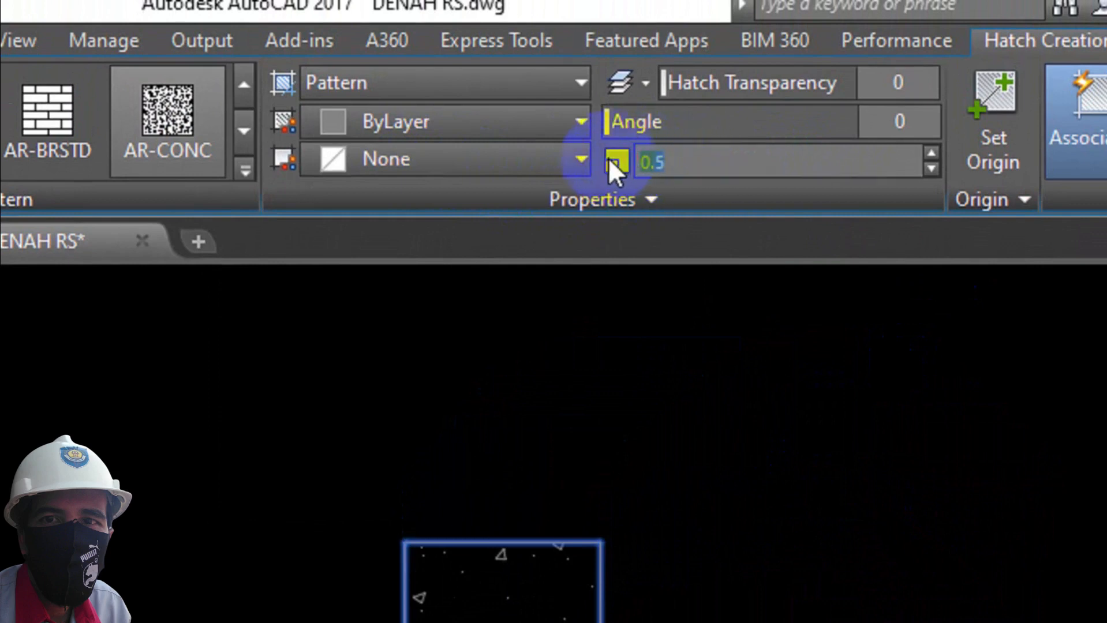
Set the column hatch's scale to 0.2 and finish the hatch
{"action": "key", "text": "BackSpace"}
{"action": "type", "text": "0.2"}
{"action": "key", "text": "Return"}
{"action": "scroll", "coordinate": [617, 469], "scroll_direction": "down", "scroll_amount": 6}
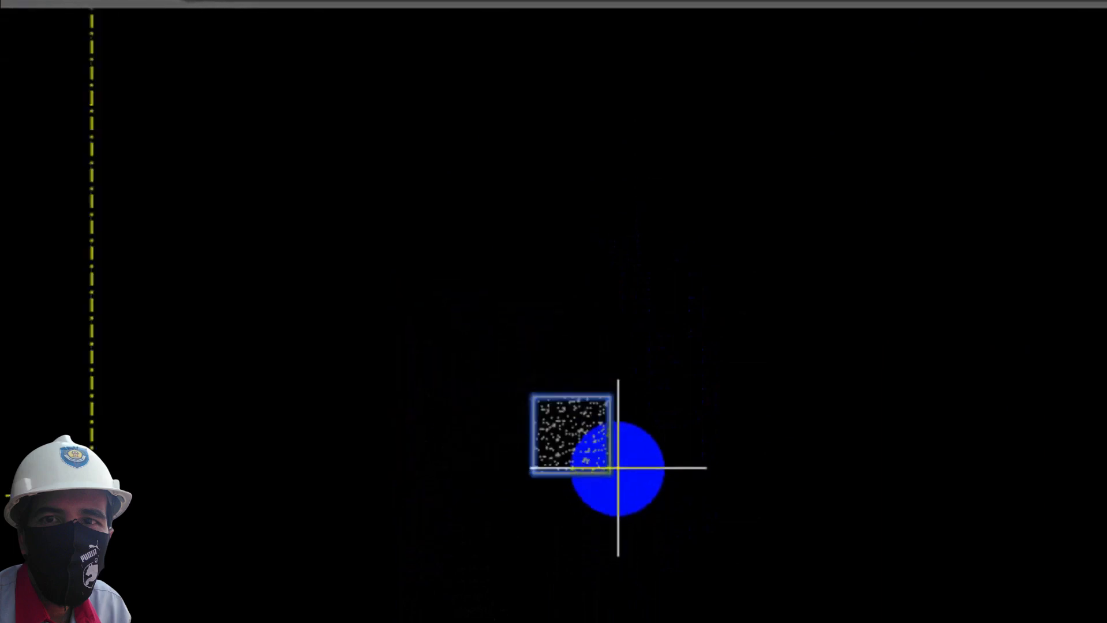
{"action": "scroll", "coordinate": [554, 459], "scroll_direction": "up", "scroll_amount": 2}
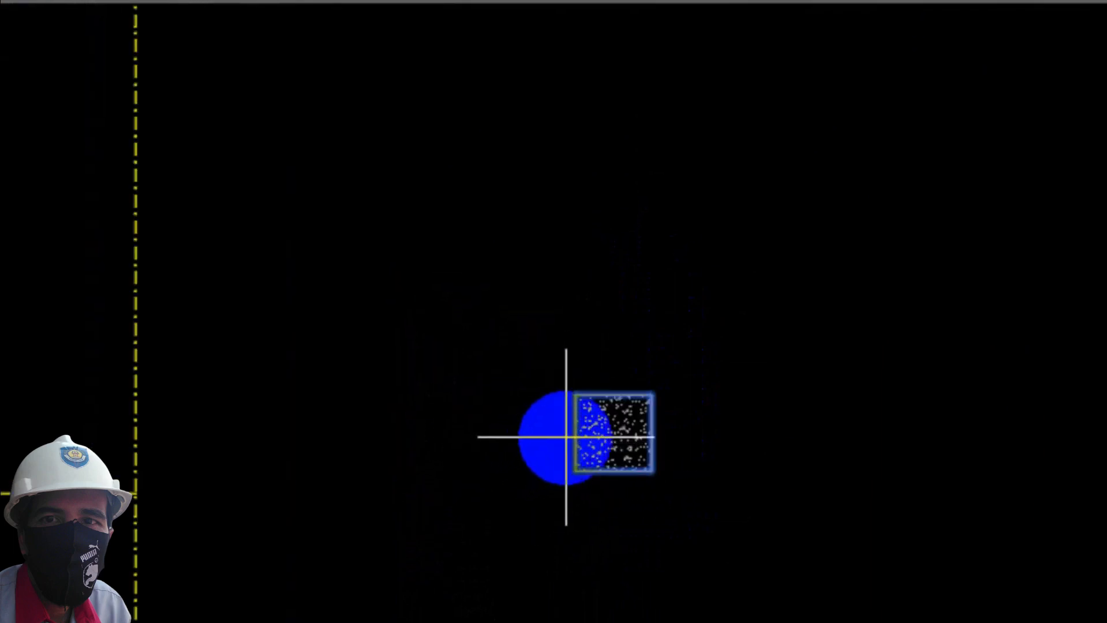
{"action": "scroll", "coordinate": [618, 435], "scroll_direction": "up", "scroll_amount": 2}
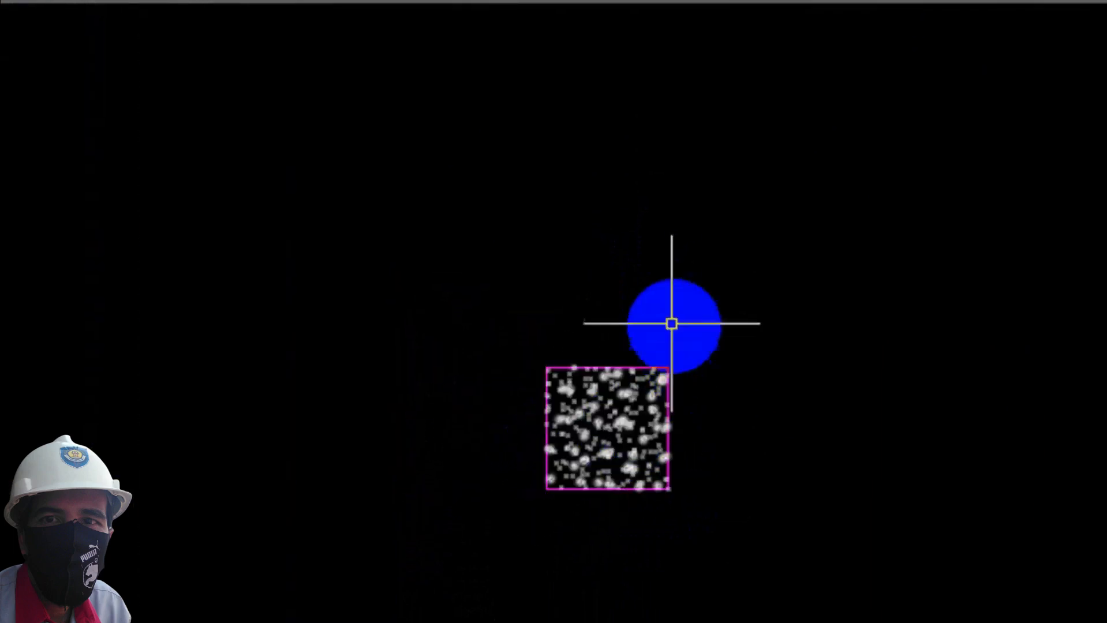
Group the column square with its hatch
{"action": "left_click", "coordinate": [517, 296]}
{"action": "left_click", "coordinate": [651, 489]}
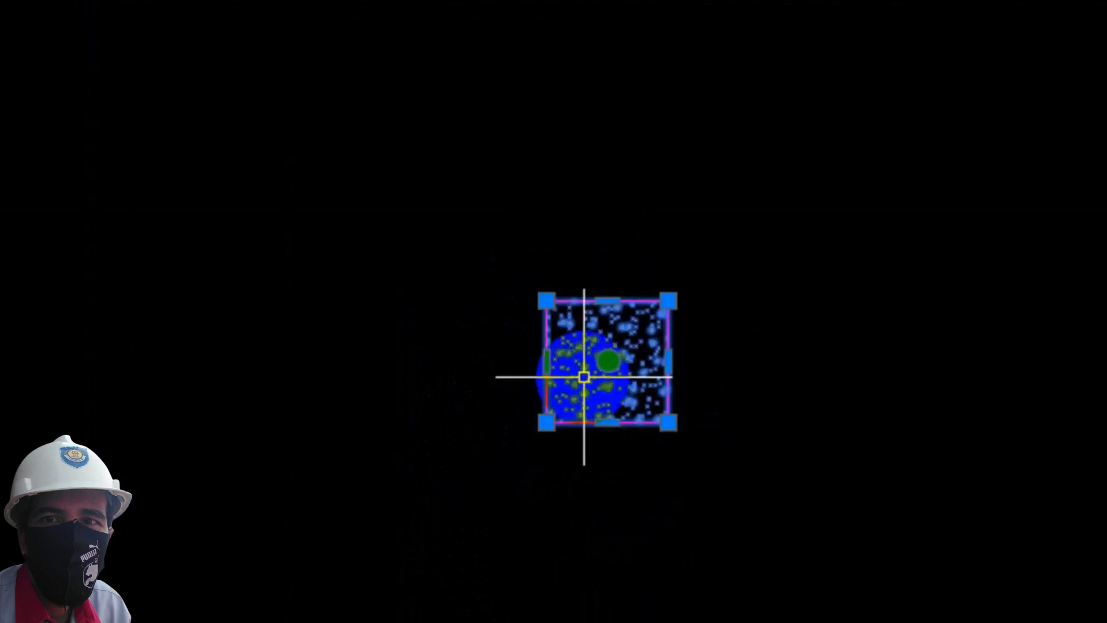
{"action": "right_click", "coordinate": [584, 425]}
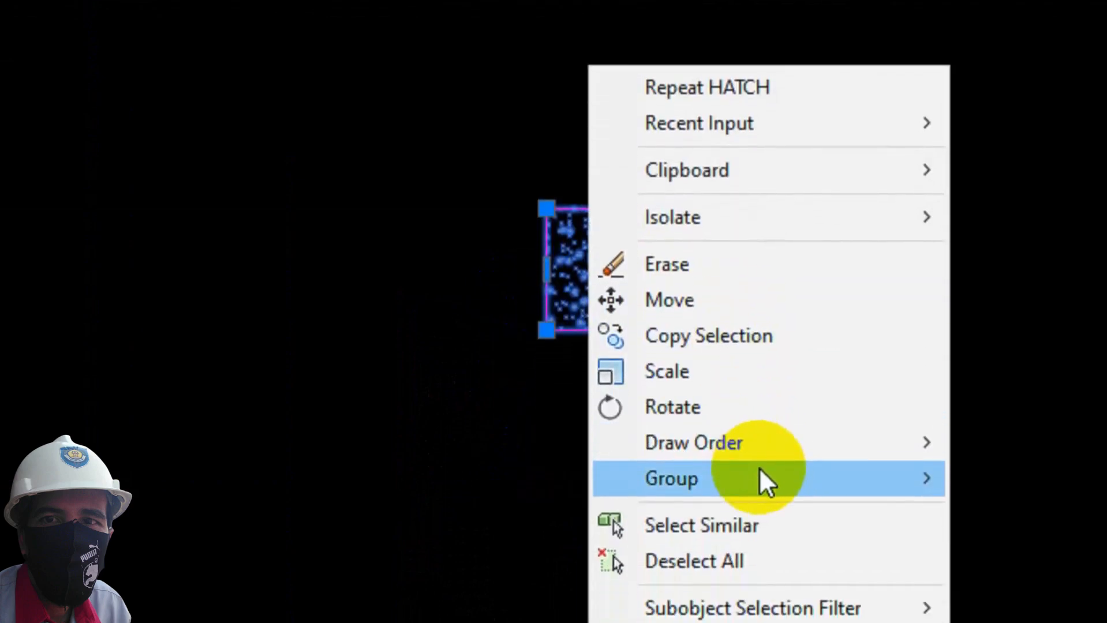
{"action": "mouse_move", "coordinate": [766, 571]}
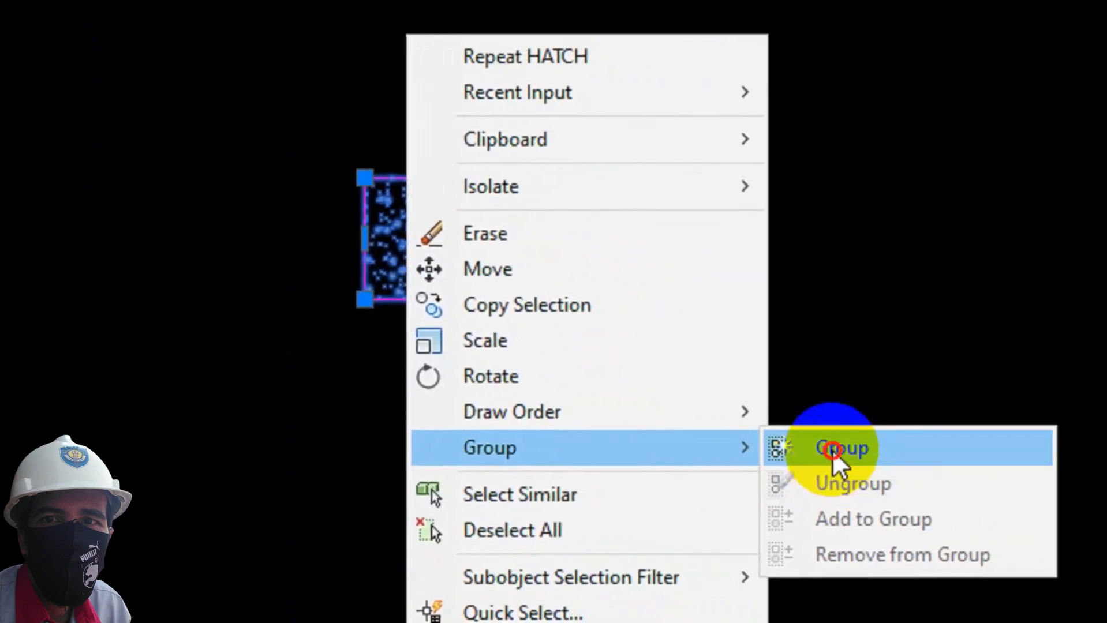
{"action": "left_click", "coordinate": [832, 449]}
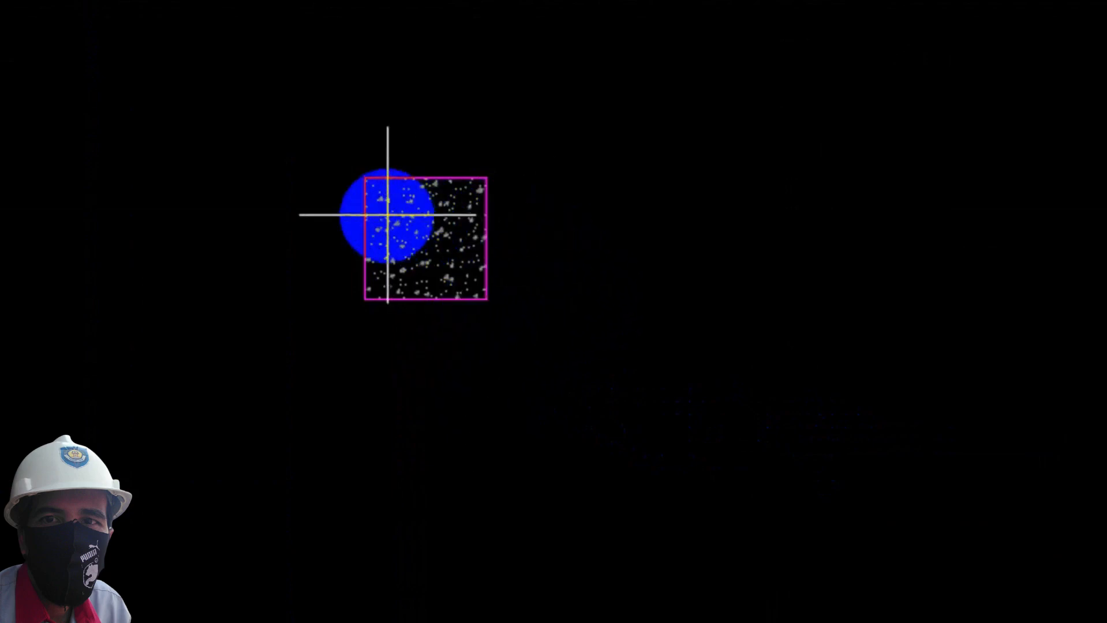
Draw a diagonal guide line between the column's opposite corners and select the grouped column
{"action": "left_click", "coordinate": [365, 178]}
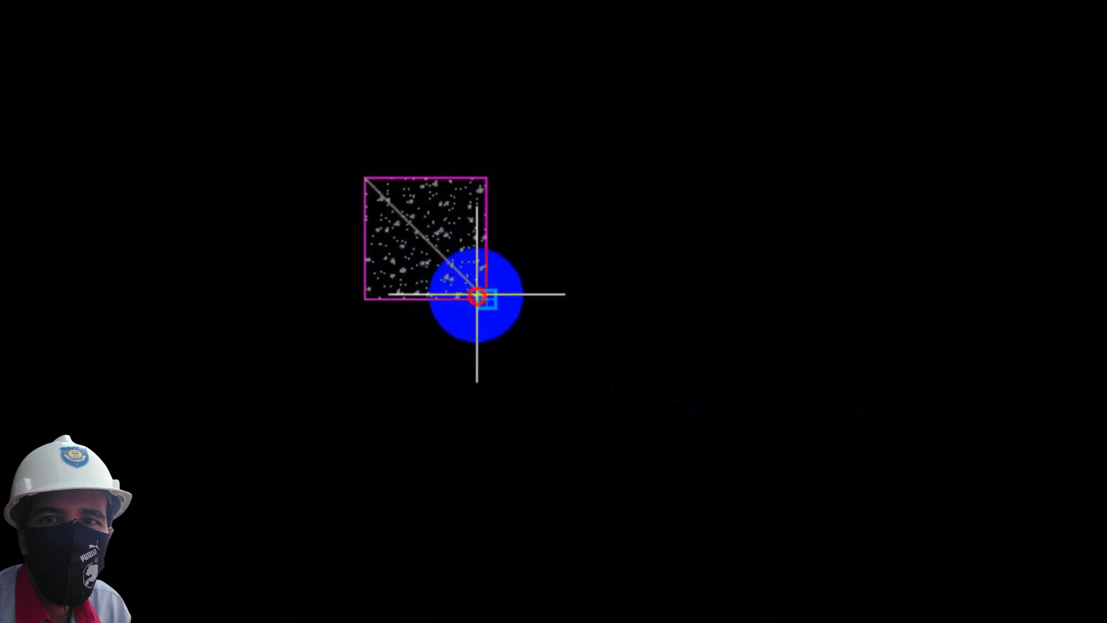
{"action": "left_click", "coordinate": [477, 296]}
{"action": "left_click", "coordinate": [558, 157]}
{"action": "left_click", "coordinate": [472, 236]}
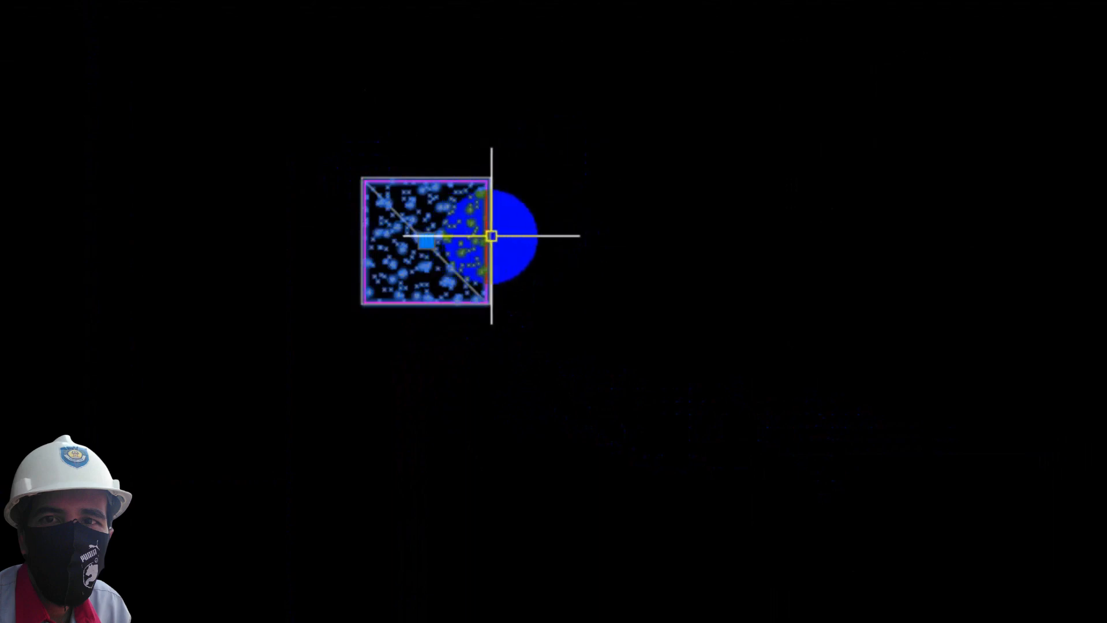
Copy the column from the diagonal's midpoint onto the four corners of the small lower room
{"action": "type", "text": "m"}
{"action": "key", "text": "Return"}
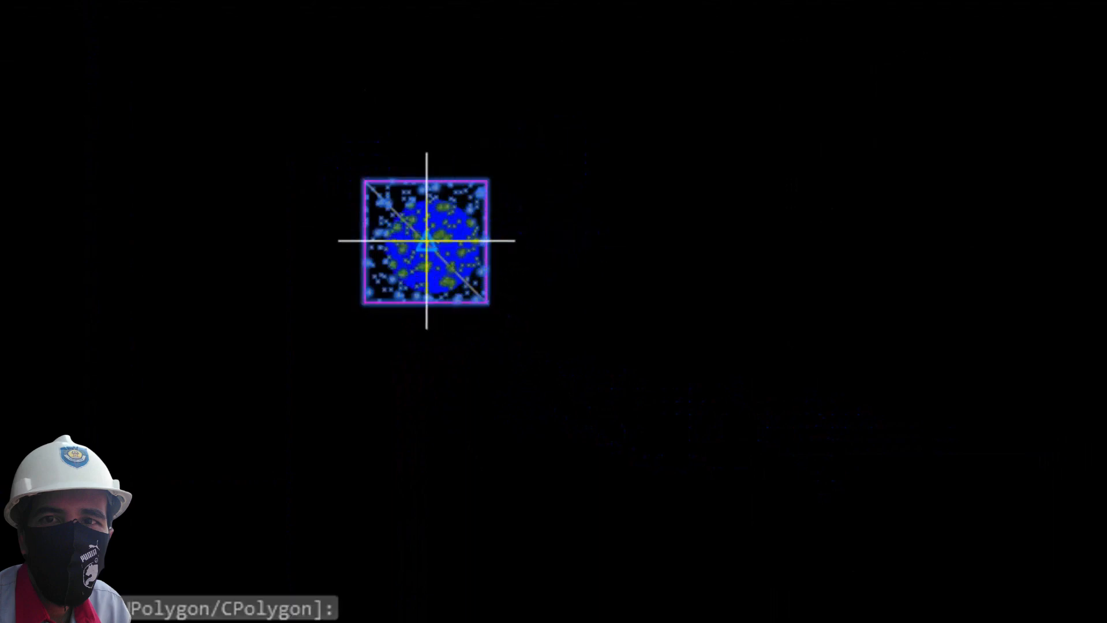
{"action": "left_click", "coordinate": [427, 240]}
{"action": "scroll", "coordinate": [880, 249], "scroll_direction": "down", "scroll_amount": 7}
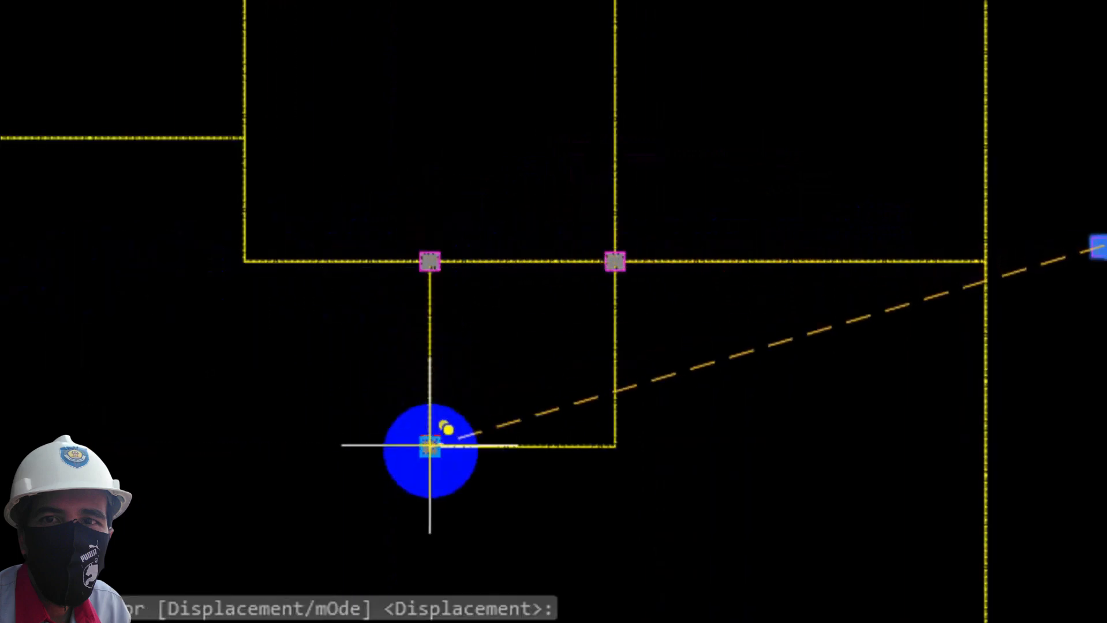
{"action": "left_click", "coordinate": [616, 445]}
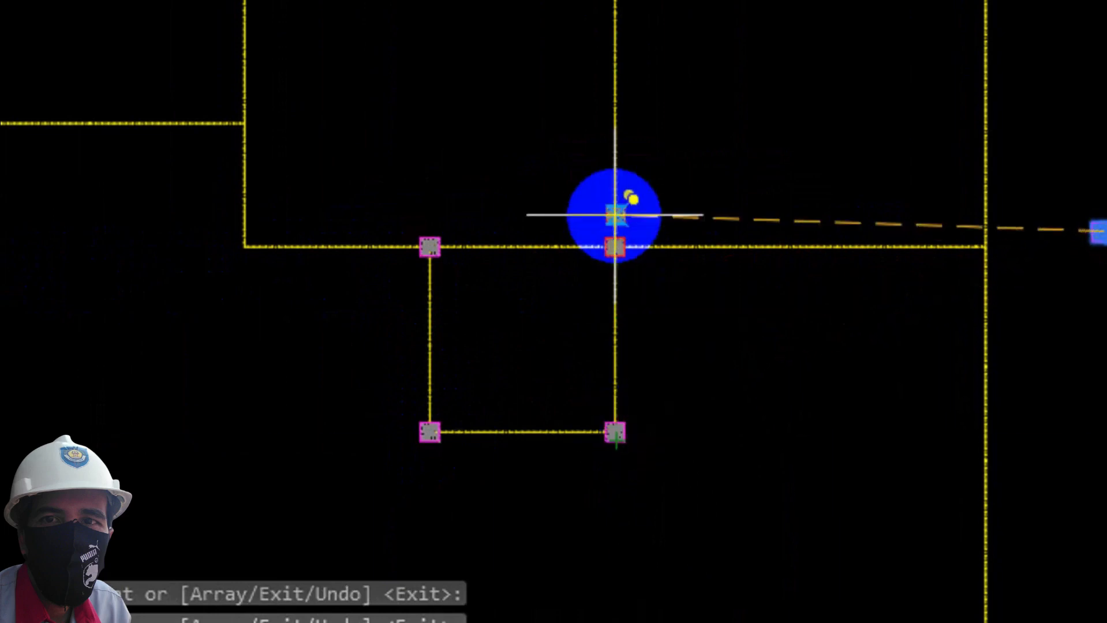
Place column copies on the remaining interior axis intersections of the middle and upper rooms, and end the copying
{"action": "scroll", "coordinate": [692, 277], "scroll_direction": "down", "scroll_amount": 2}
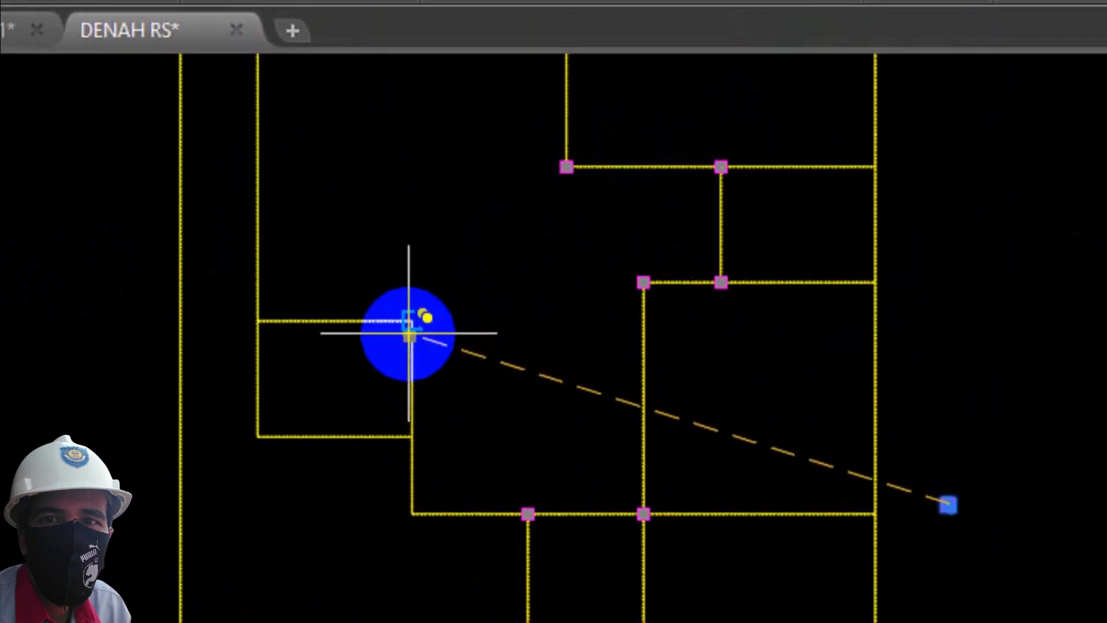
{"action": "left_click", "coordinate": [412, 321]}
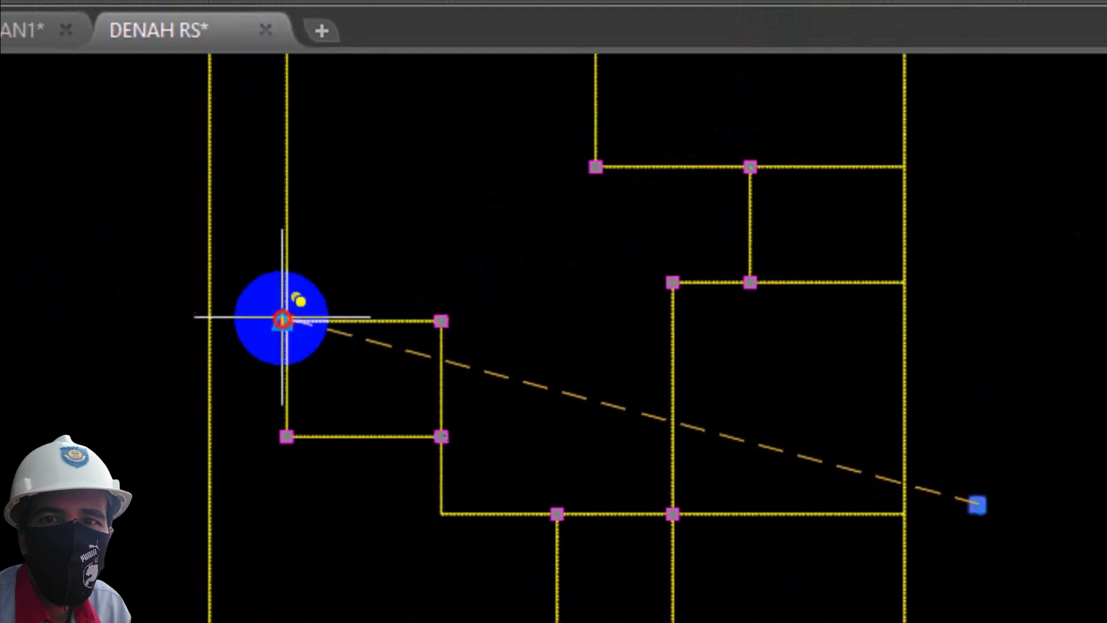
{"action": "scroll", "coordinate": [283, 318], "scroll_direction": "up", "scroll_amount": 4}
{"action": "scroll", "coordinate": [833, 440], "scroll_direction": "down", "scroll_amount": 4}
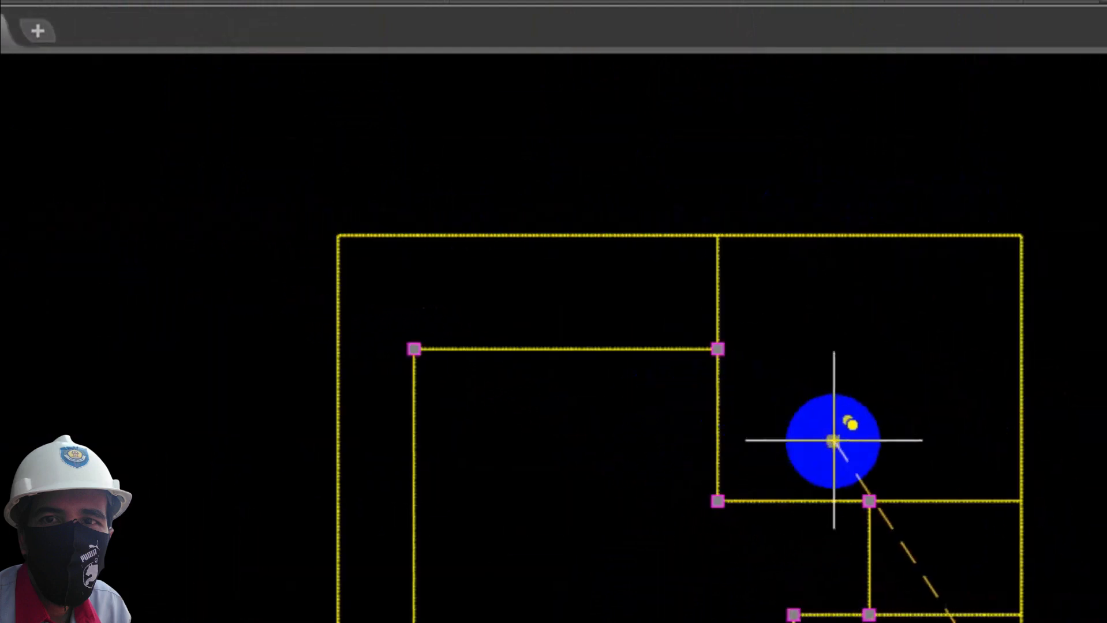
{"action": "scroll", "coordinate": [834, 440], "scroll_direction": "down", "scroll_amount": 4}
{"action": "scroll", "coordinate": [830, 469], "scroll_direction": "up", "scroll_amount": 4}
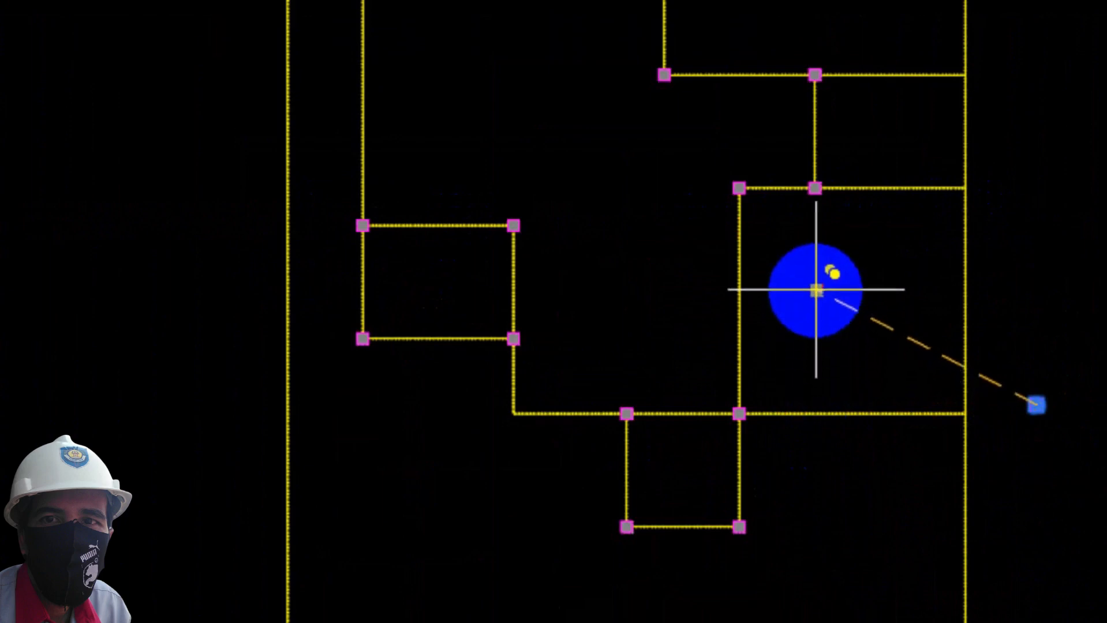
{"action": "key", "text": "Escape"}
Copy the two columns on the left side of the small right-hand room to the right outline, with their outer edges flush to it
{"action": "scroll", "coordinate": [806, 142], "scroll_direction": "up", "scroll_amount": 4}
{"action": "mouse_move", "coordinate": [803, 143]}
{"action": "middle_mouse_down"}
{"action": "mouse_move", "coordinate": [524, 143]}
{"action": "mouse_move", "coordinate": [458, 155]}
{"action": "middle_mouse_up"}
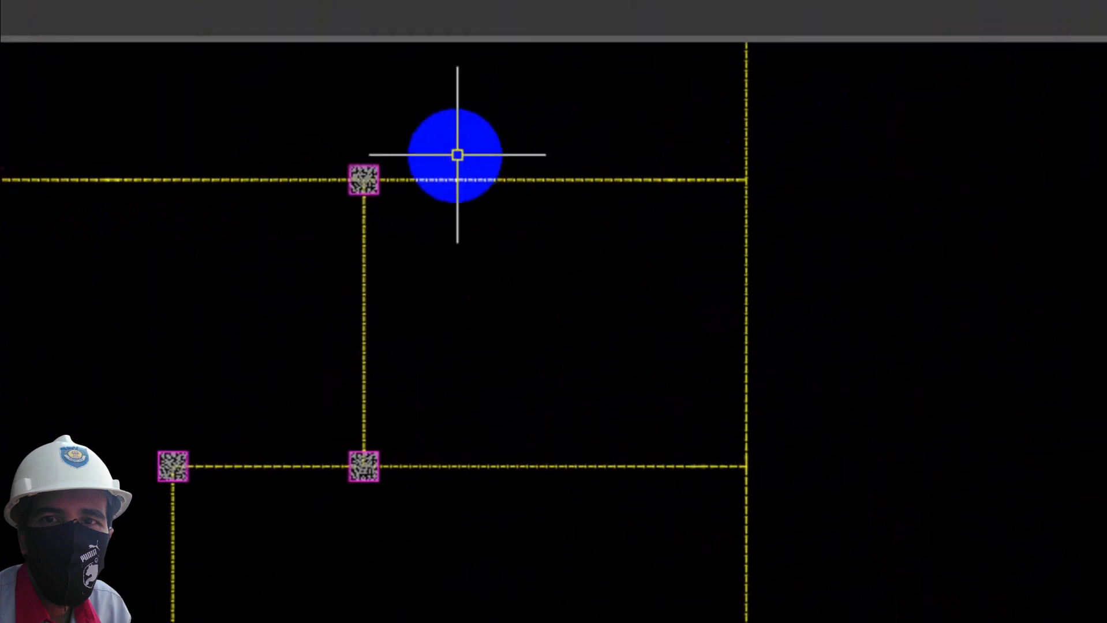
{"action": "left_click", "coordinate": [311, 145]}
{"action": "left_click", "coordinate": [456, 242]}
{"action": "left_click", "coordinate": [283, 421]}
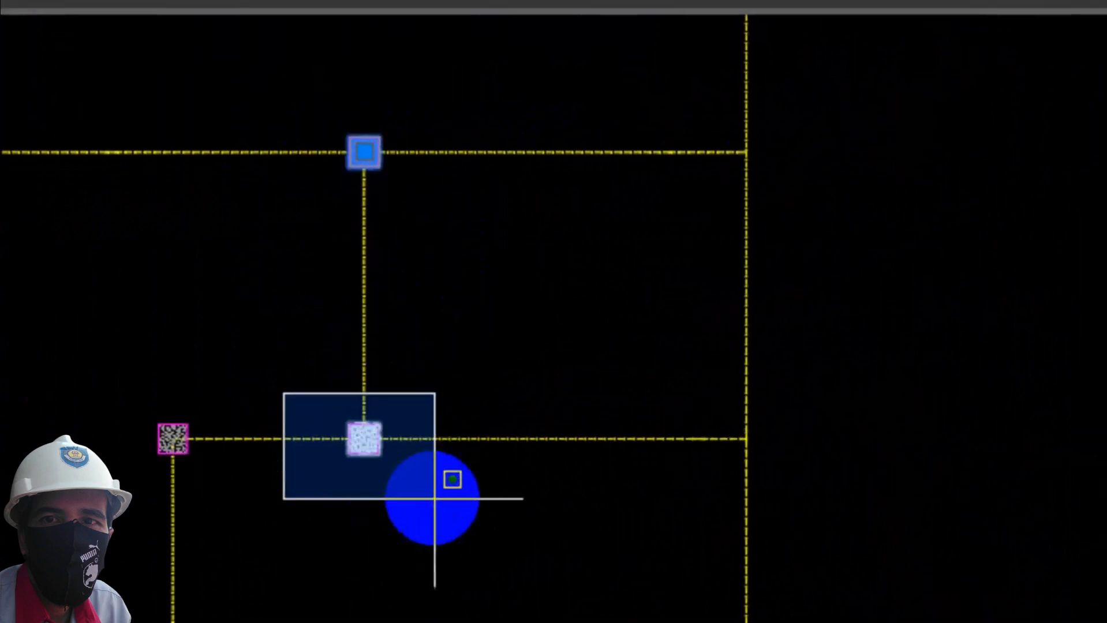
{"action": "left_click", "coordinate": [435, 498]}
{"action": "scroll", "coordinate": [551, 260], "scroll_direction": "down", "scroll_amount": 4}
{"action": "scroll", "coordinate": [492, 198], "scroll_direction": "up", "scroll_amount": 4}
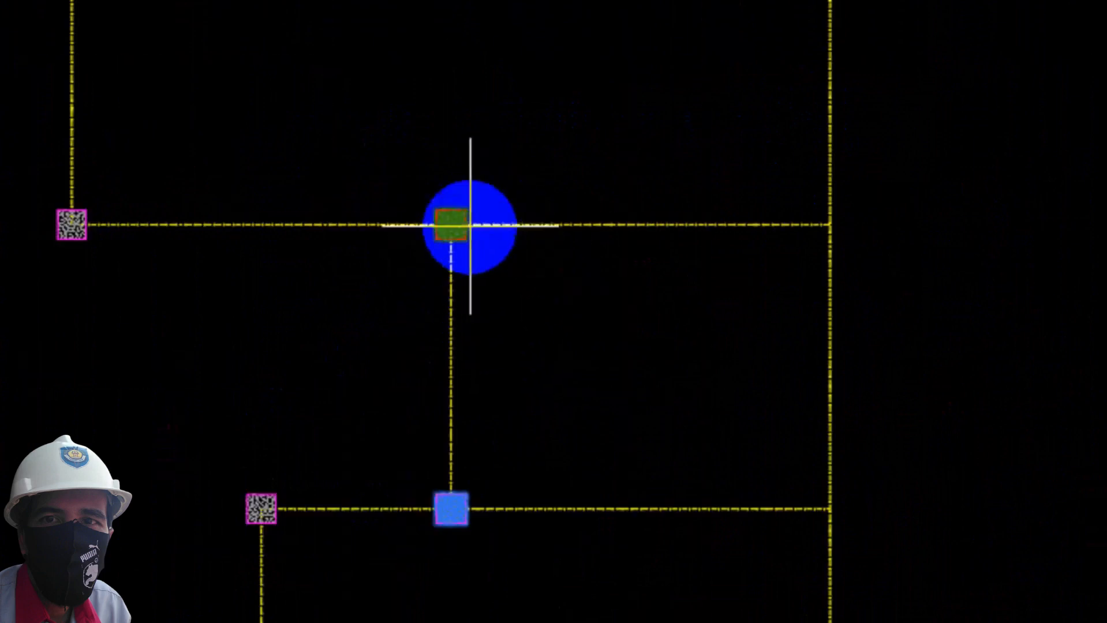
{"action": "scroll", "coordinate": [466, 209], "scroll_direction": "up", "scroll_amount": 5}
{"action": "scroll", "coordinate": [277, 267], "scroll_direction": "down", "scroll_amount": 6}
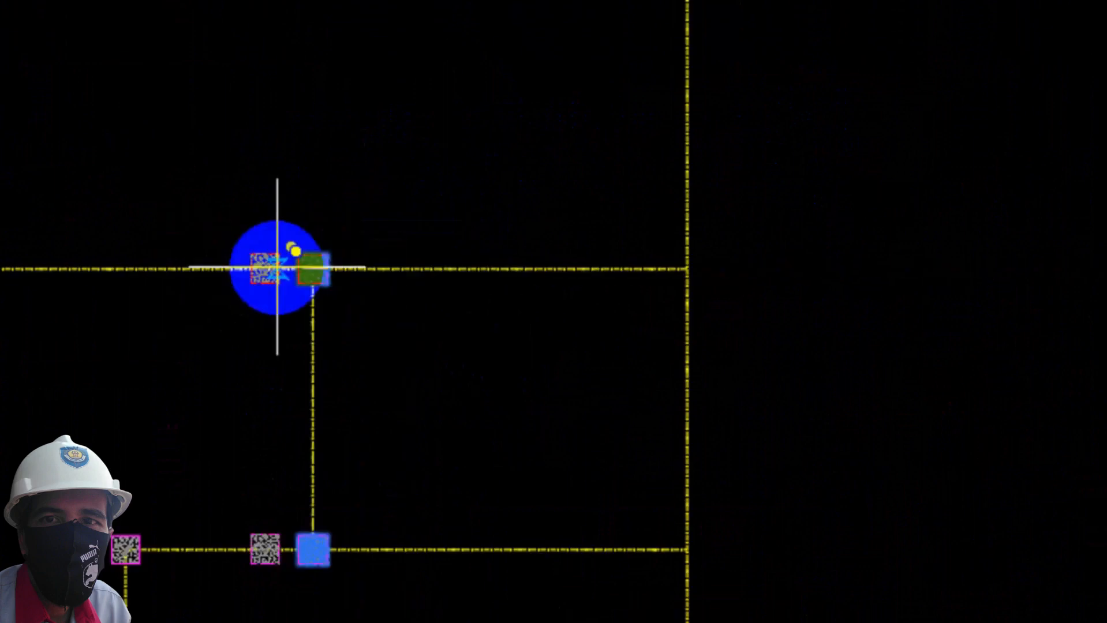
{"action": "scroll", "coordinate": [669, 257], "scroll_direction": "up", "scroll_amount": 2}
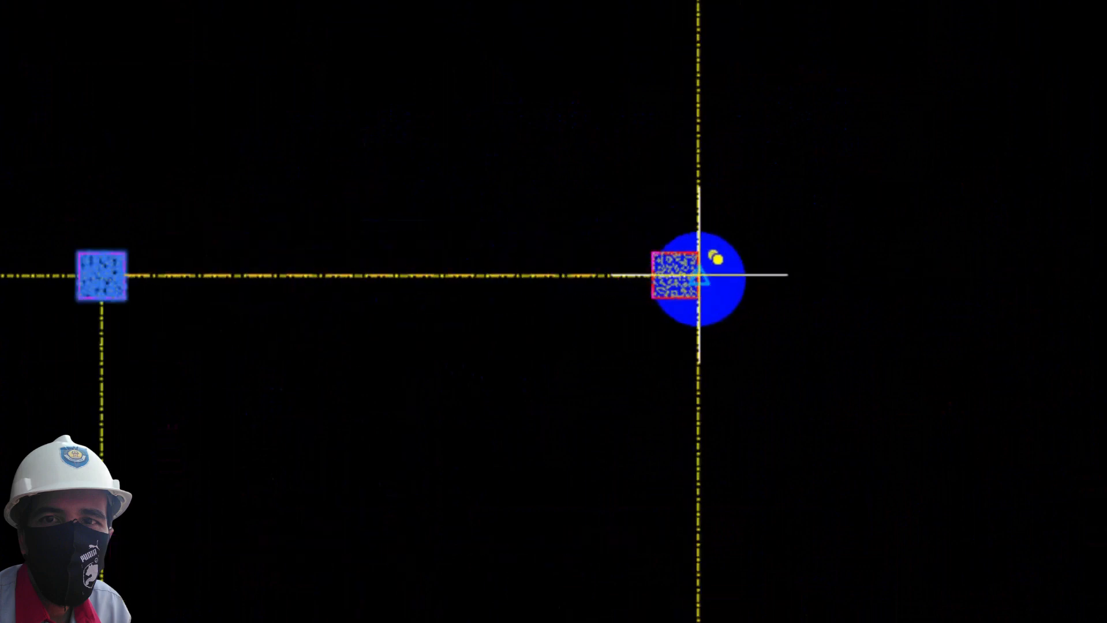
{"action": "scroll", "coordinate": [685, 376], "scroll_direction": "down", "scroll_amount": 4}
{"action": "scroll", "coordinate": [664, 439], "scroll_direction": "up", "scroll_amount": 4}
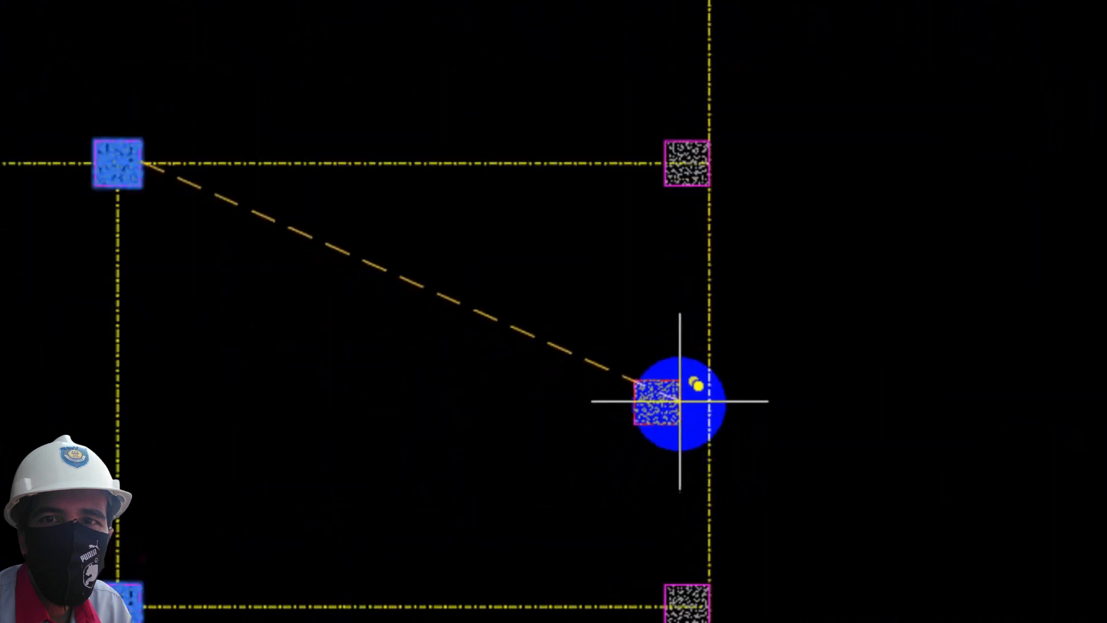
{"action": "scroll", "coordinate": [680, 401], "scroll_direction": "down", "scroll_amount": 3}
{"action": "key", "text": "Escape"}
{"action": "scroll", "coordinate": [667, 251], "scroll_direction": "up", "scroll_amount": 2}
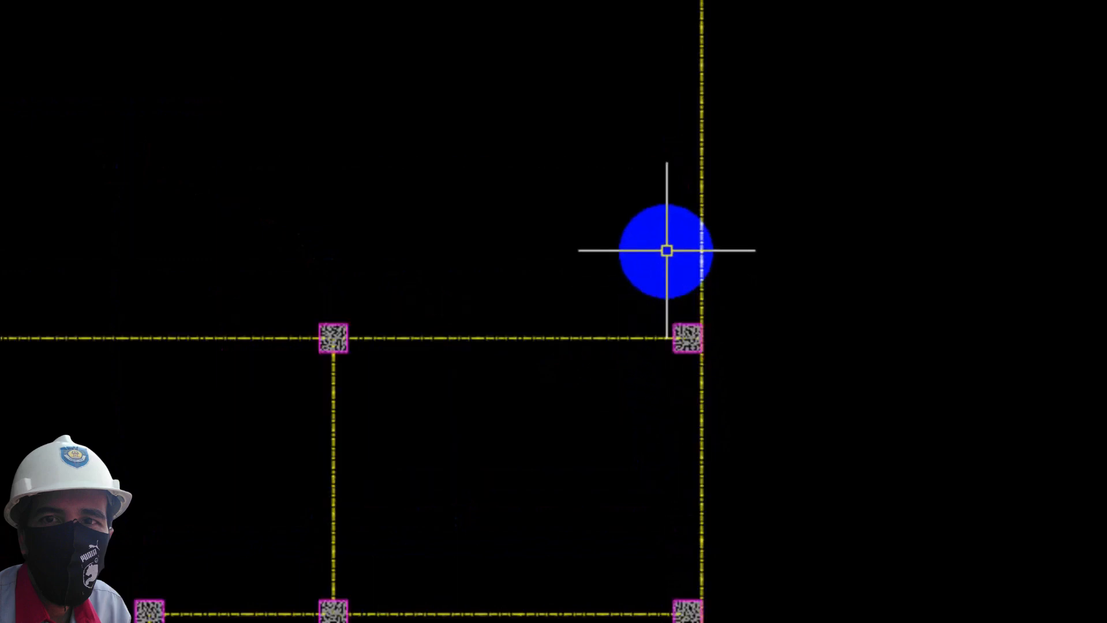
{"action": "middle_click_drag", "start_coordinate": [668, 251], "coordinate": [760, 395]}
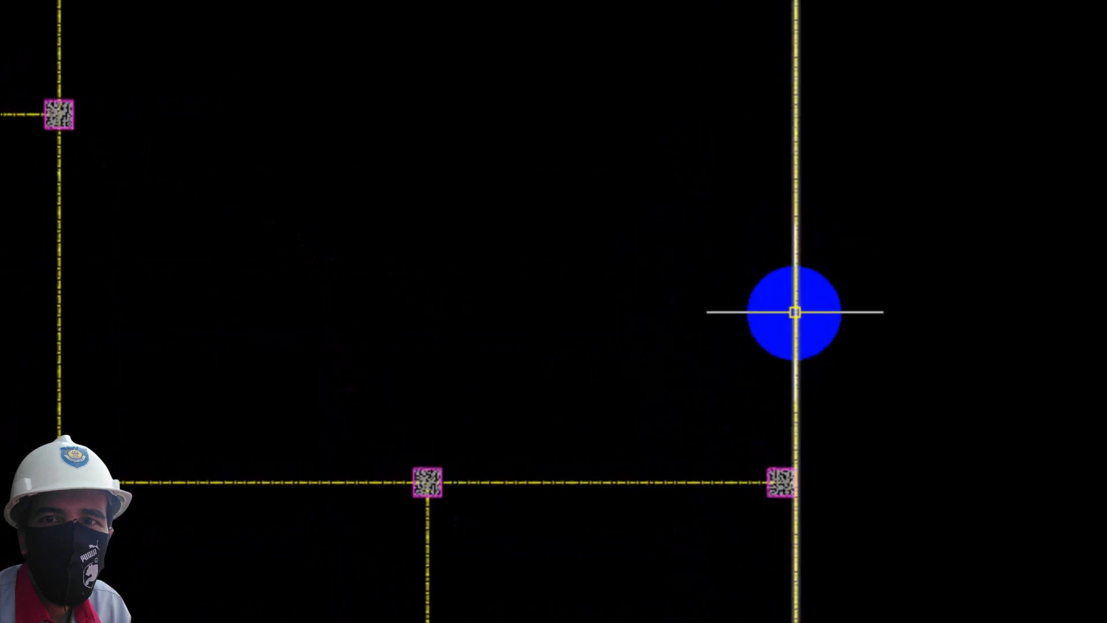
{"action": "scroll", "coordinate": [794, 317], "scroll_direction": "down", "scroll_amount": 4}
{"action": "scroll", "coordinate": [783, 361], "scroll_direction": "up", "scroll_amount": 6}
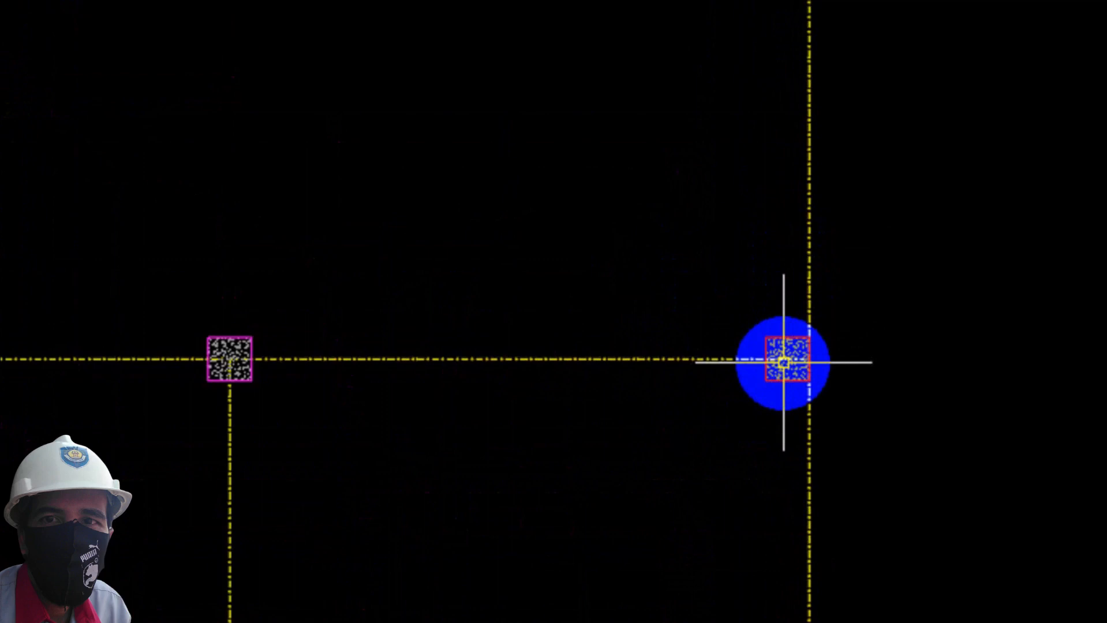
{"action": "scroll", "coordinate": [783, 363], "scroll_direction": "down", "scroll_amount": 2}
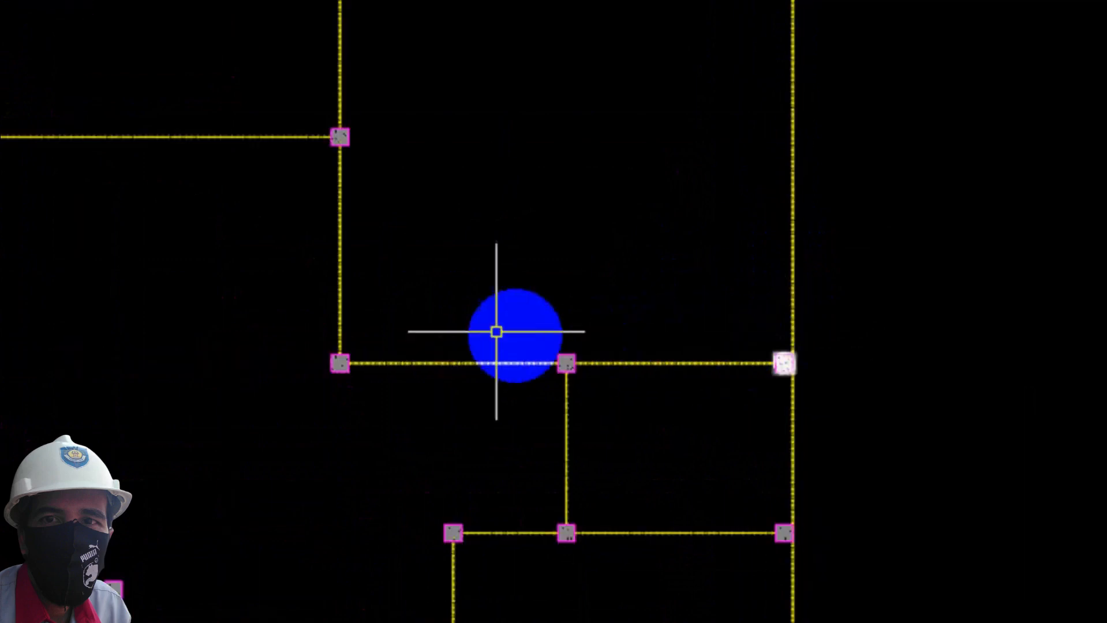
{"action": "left_click", "coordinate": [292, 327]}
{"action": "left_click", "coordinate": [872, 395]}
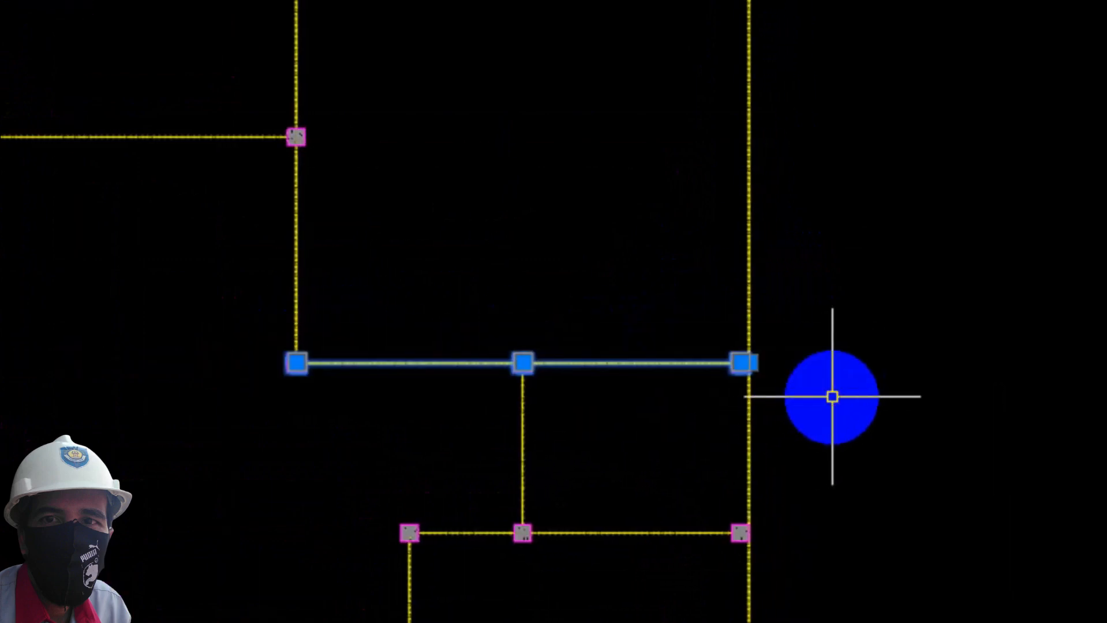
{"action": "key", "text": "Escape"}
Copy the three columns along the lower axis of the upper-right room to the top outline, with their upper edges flush to it
{"action": "left_click", "coordinate": [253, 316]}
{"action": "left_click", "coordinate": [346, 405]}
{"action": "left_click", "coordinate": [465, 314]}
{"action": "left_click", "coordinate": [574, 421]}
{"action": "left_click", "coordinate": [662, 312]}
{"action": "left_click", "coordinate": [912, 437]}
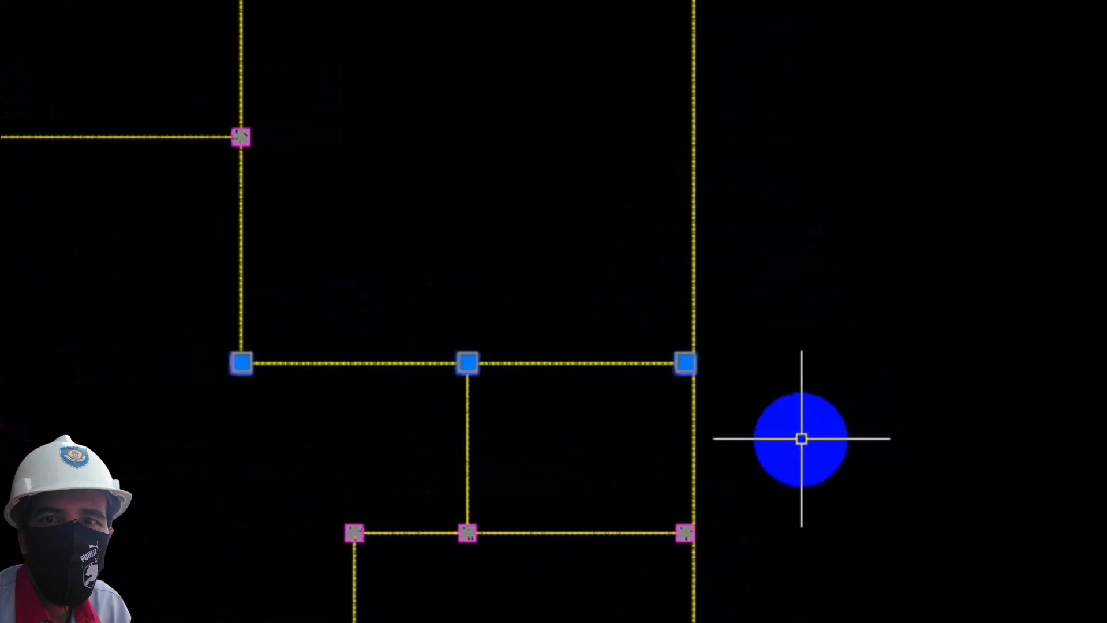
{"action": "scroll", "coordinate": [722, 337], "scroll_direction": "up", "scroll_amount": 5}
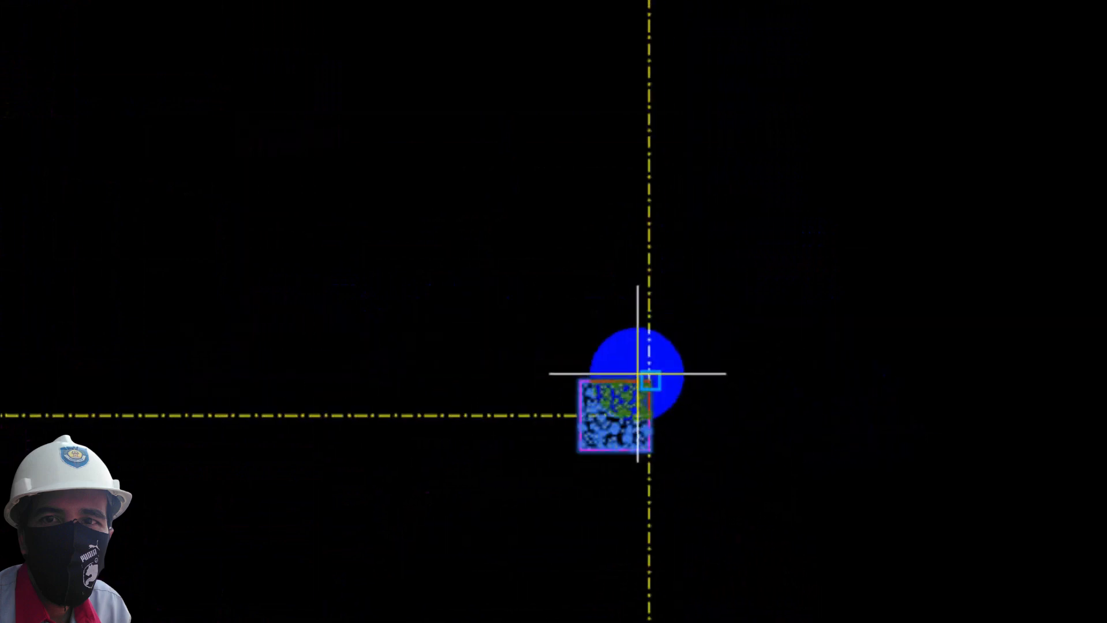
{"action": "scroll", "coordinate": [650, 380], "scroll_direction": "down", "scroll_amount": 4}
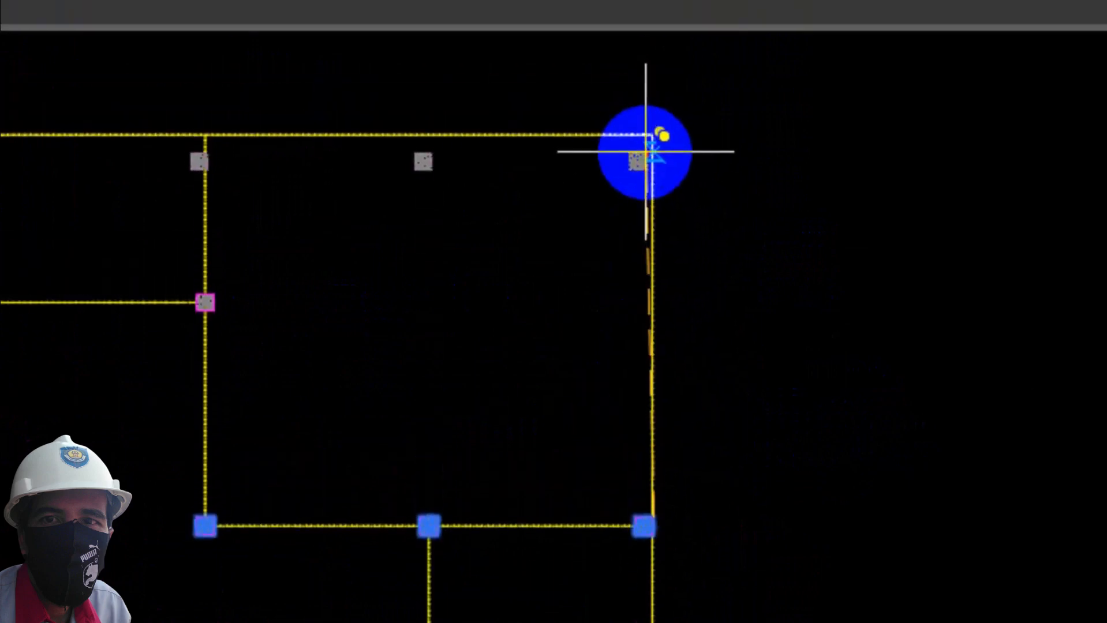
{"action": "left_click", "coordinate": [654, 150]}
{"action": "scroll", "coordinate": [828, 317], "scroll_direction": "down", "scroll_amount": 2}
{"action": "key", "text": "Escape"}
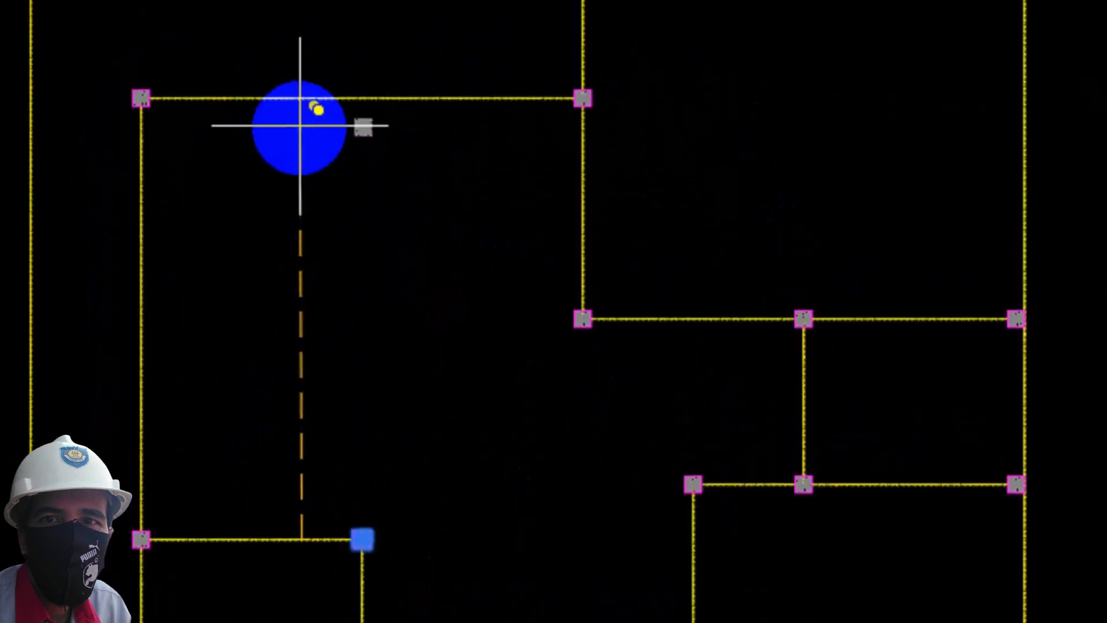
Copy the small left room's upper-right column straight up onto the upper axis of the large left room
{"action": "left_click", "coordinate": [301, 152]}
{"action": "key", "text": "Escape"}
{"action": "middle_click_drag", "start_coordinate": [330, 271], "coordinate": [372, 478]}
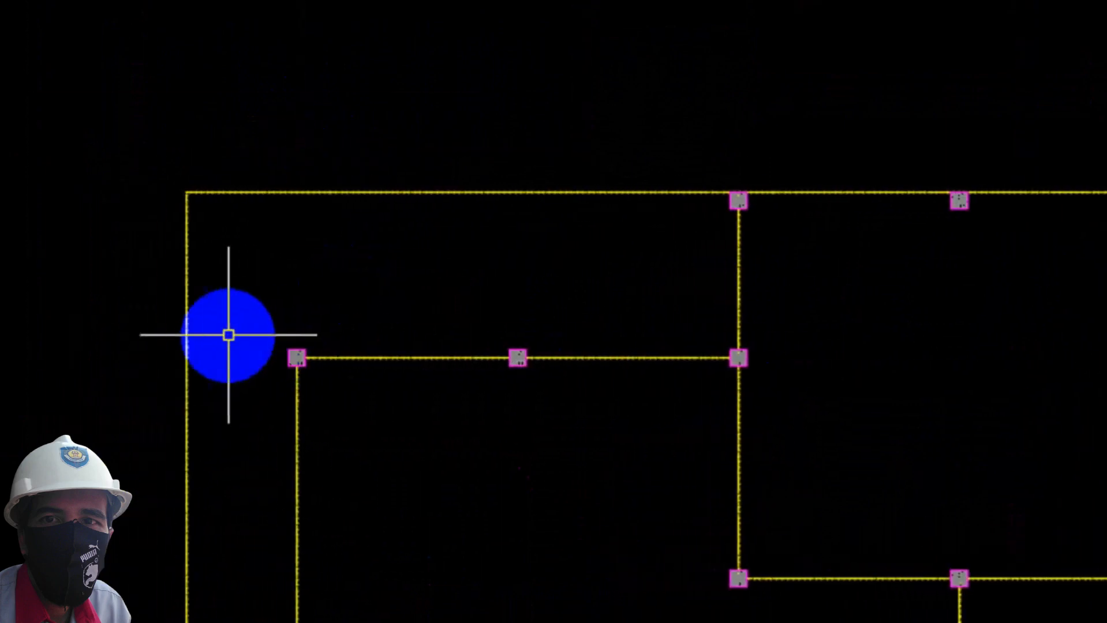
Copy the left and middle columns on the large left room's upper axis to the top outline, with their upper edges flush to it
{"action": "left_click", "coordinate": [121, 324]}
{"action": "left_click", "coordinate": [647, 417]}
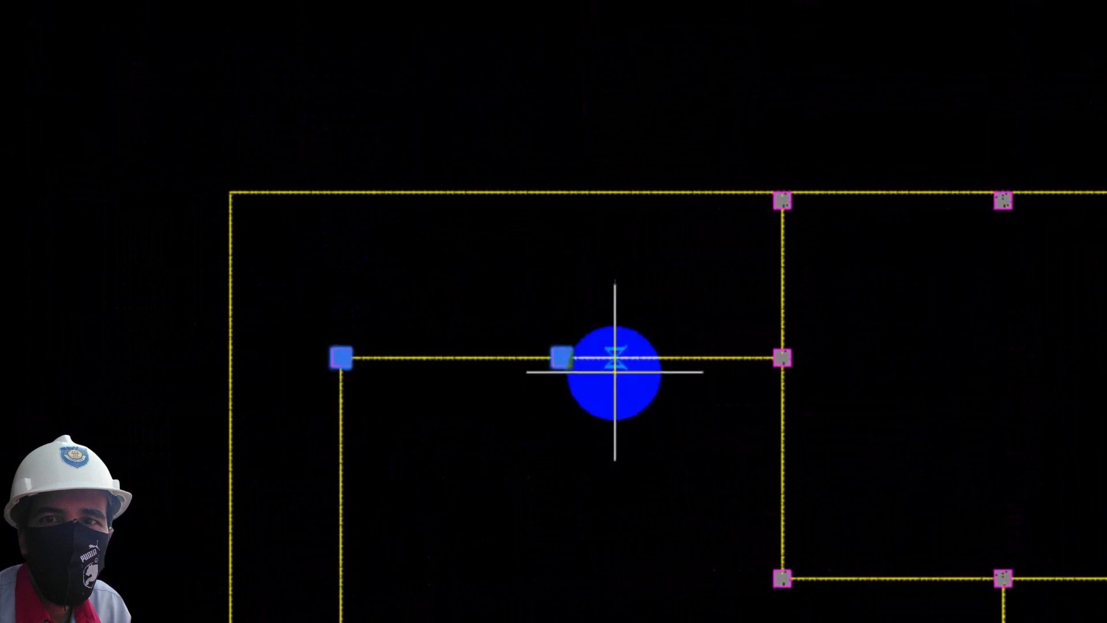
{"action": "scroll", "coordinate": [605, 355], "scroll_direction": "up", "scroll_amount": 5}
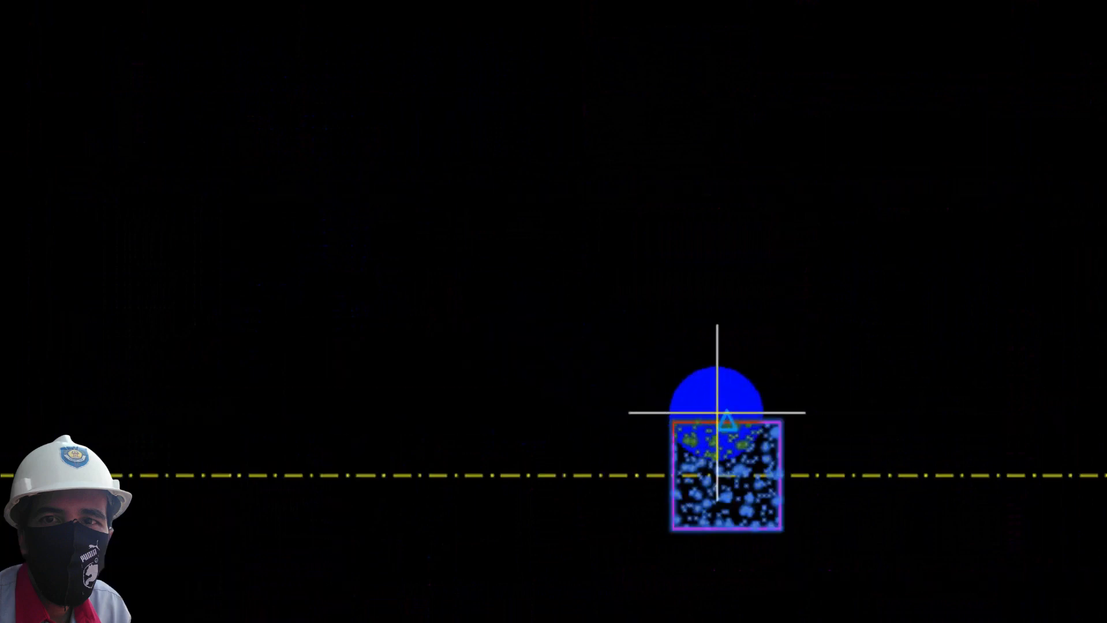
{"action": "left_click", "coordinate": [727, 421]}
{"action": "scroll", "coordinate": [727, 421], "scroll_direction": "down", "scroll_amount": 5}
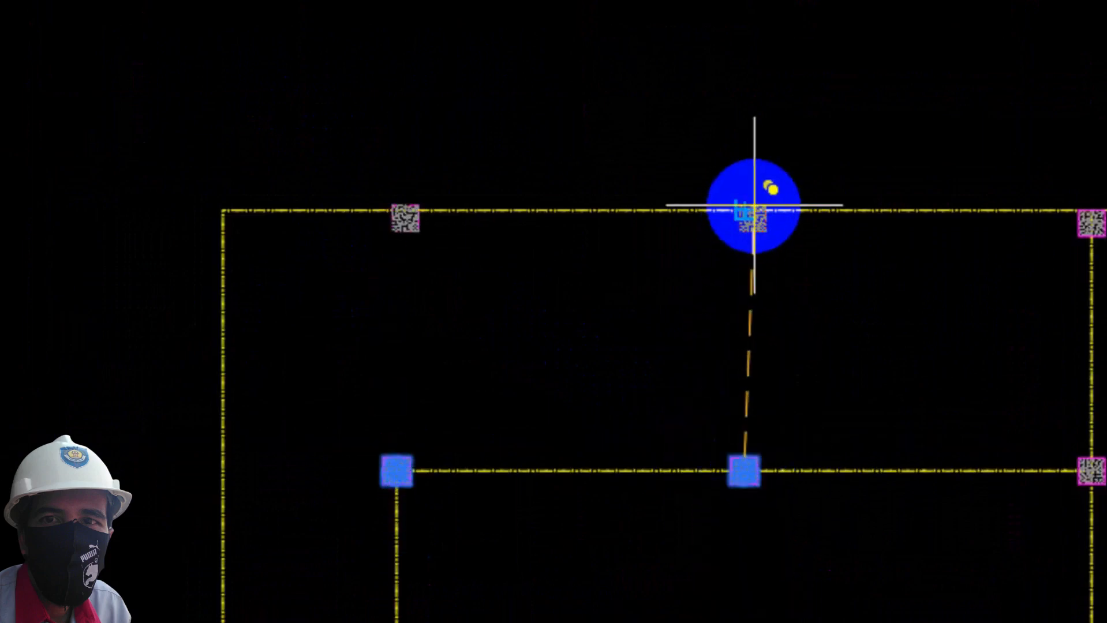
{"action": "left_click", "coordinate": [745, 211]}
{"action": "scroll", "coordinate": [815, 311], "scroll_direction": "down", "scroll_amount": 3}
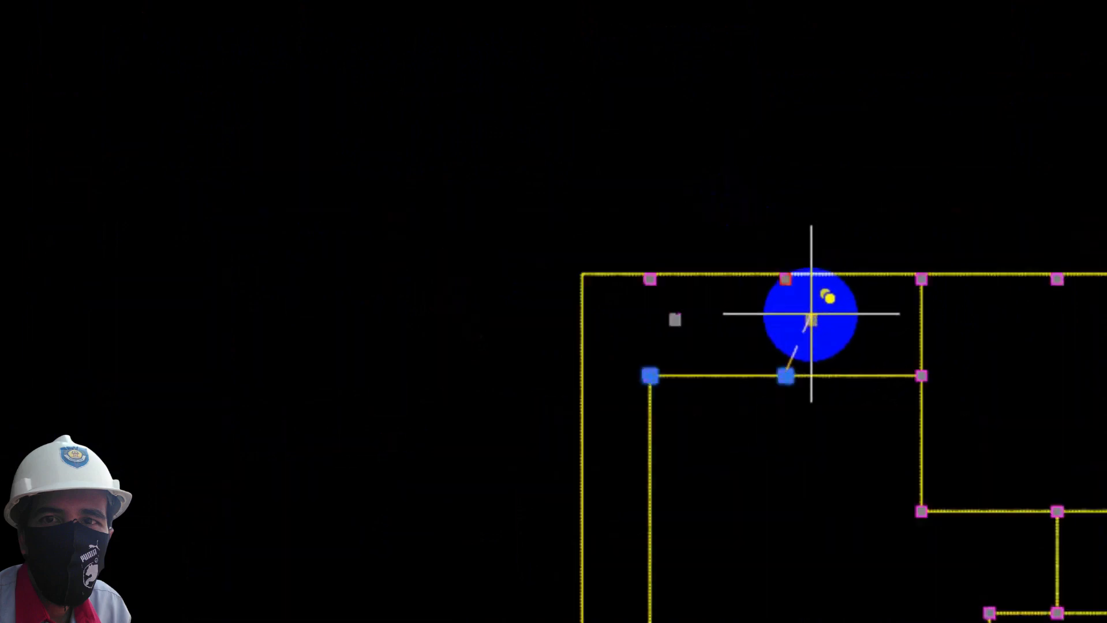
{"action": "key", "text": "Escape"}
{"action": "scroll", "coordinate": [694, 294], "scroll_direction": "up", "scroll_amount": 3}
{"action": "scroll", "coordinate": [711, 228], "scroll_direction": "down", "scroll_amount": 4}
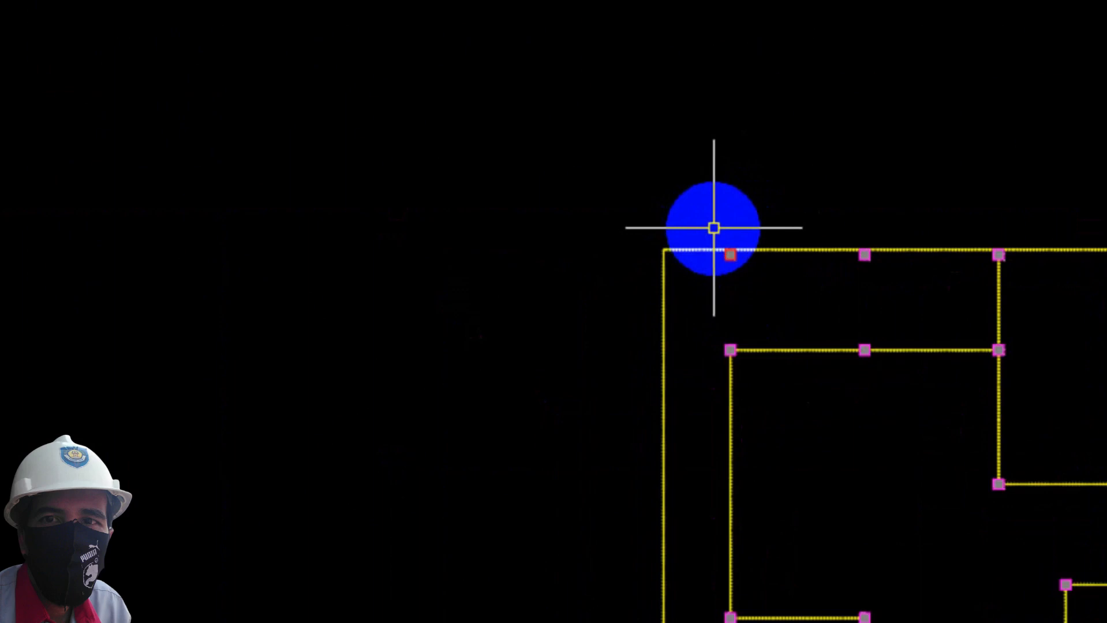
Copy the column at the upper-right room's lower-left corner horizontally onto the left axis of the large left room
{"action": "scroll", "coordinate": [716, 228], "scroll_direction": "down", "scroll_amount": 2}
{"action": "left_click", "coordinate": [812, 328]}
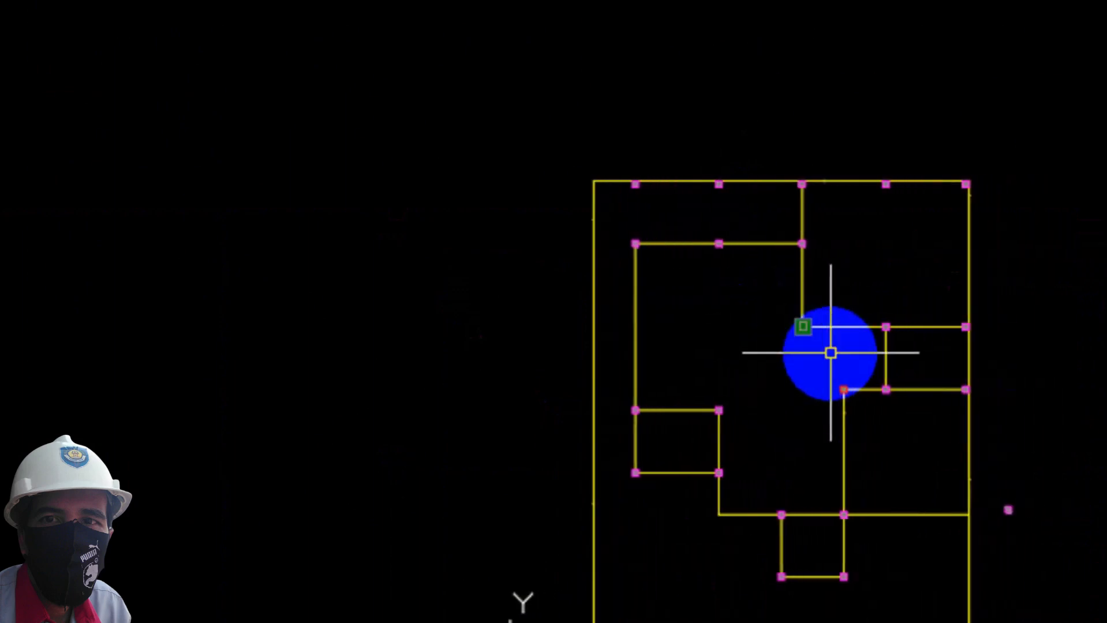
{"action": "type", "text": "co"}
{"action": "key", "text": "Return"}
{"action": "scroll", "coordinate": [790, 323], "scroll_direction": "up", "scroll_amount": 8}
{"action": "left_click", "coordinate": [833, 316]}
{"action": "scroll", "coordinate": [427, 349], "scroll_direction": "down", "scroll_amount": 5}
{"action": "left_click", "coordinate": [285, 348]}
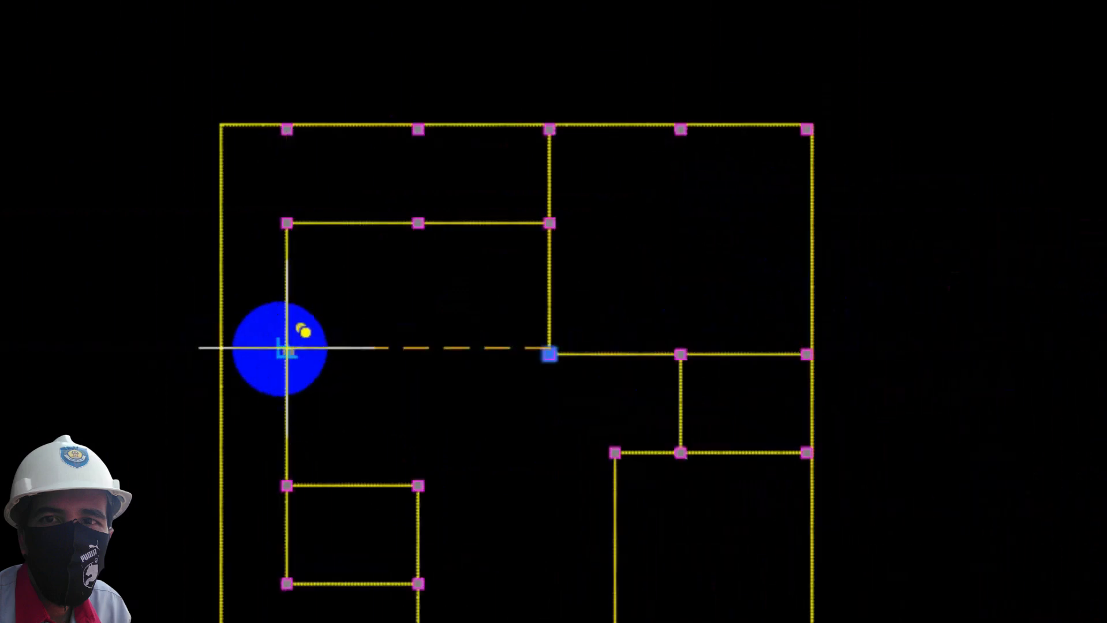
{"action": "scroll", "coordinate": [600, 341], "scroll_direction": "down", "scroll_amount": 4}
{"action": "key", "text": "Escape"}
Copy the five columns along the left inner axis to the left outline, with their outer edges flush to it
{"action": "scroll", "coordinate": [471, 323], "scroll_direction": "up", "scroll_amount": 4}
{"action": "left_click", "coordinate": [475, 142]}
{"action": "left_click", "coordinate": [512, 219]}
{"action": "left_click", "coordinate": [457, 231]}
{"action": "left_click", "coordinate": [507, 298]}
{"action": "left_click", "coordinate": [462, 366]}
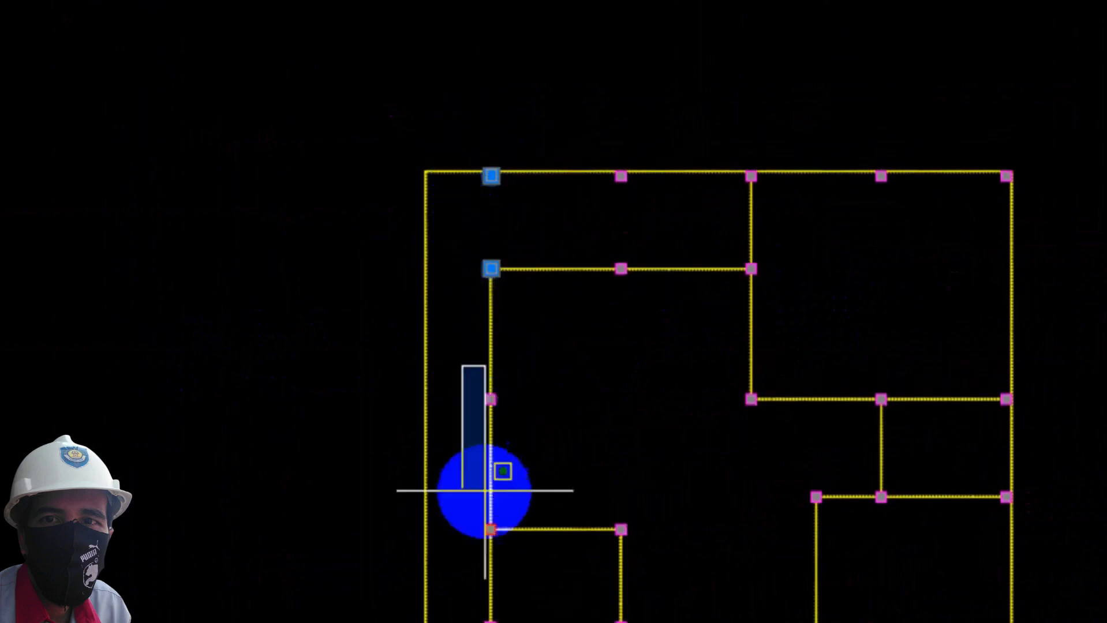
{"action": "left_click", "coordinate": [508, 548]}
{"action": "left_click", "coordinate": [532, 345]}
{"action": "left_click", "coordinate": [611, 430]}
{"action": "type", "text": "c"}
{"action": "key", "text": "Return"}
{"action": "scroll", "coordinate": [571, 374], "scroll_direction": "up", "scroll_amount": 8}
{"action": "left_click", "coordinate": [490, 324]}
{"action": "scroll", "coordinate": [708, 335], "scroll_direction": "down", "scroll_amount": 4}
{"action": "key", "text": "Escape"}
{"action": "scroll", "coordinate": [635, 383], "scroll_direction": "down", "scroll_amount": 4}
{"action": "left_click", "coordinate": [645, 368]}
{"action": "left_click", "coordinate": [696, 469]}
{"action": "left_click", "coordinate": [637, 152]}
{"action": "left_click", "coordinate": [720, 440]}
{"action": "middle_click_drag", "start_coordinate": [637, 47], "coordinate": [700, 456]}
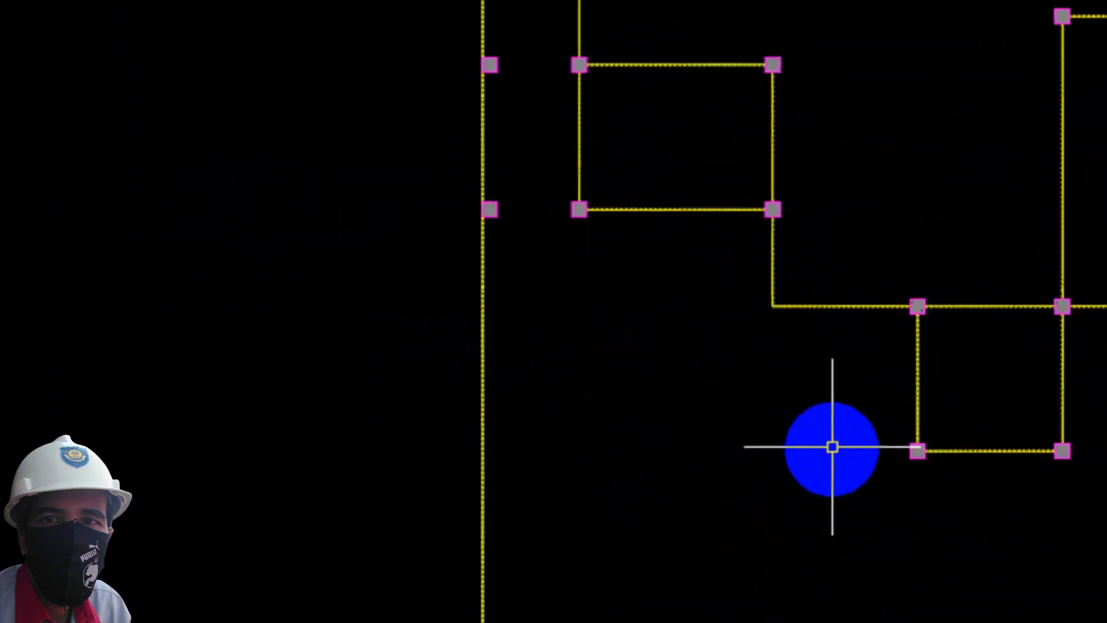
Copy the two columns on the left side of the small lower room to the left outline, with their outer edges flush to it
{"action": "left_click", "coordinate": [832, 92]}
{"action": "left_click", "coordinate": [890, 271]}
{"action": "left_click", "coordinate": [816, 227]}
{"action": "left_click", "coordinate": [924, 343]}
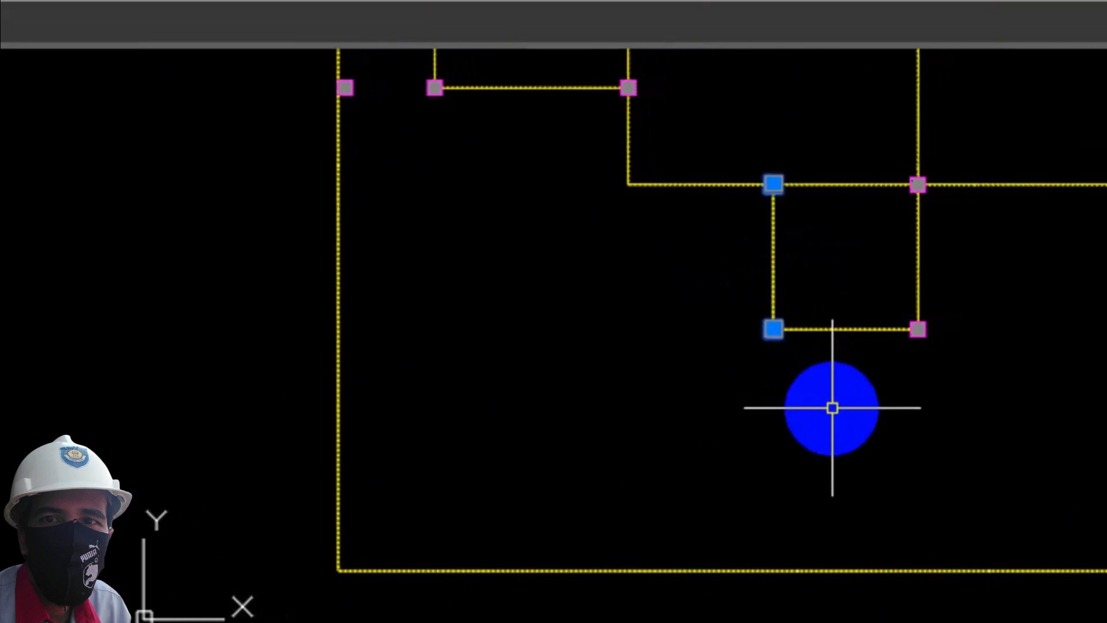
{"action": "type", "text": "m"}
{"action": "key", "text": "Return"}
{"action": "scroll", "coordinate": [765, 183], "scroll_direction": "up", "scroll_amount": 5}
{"action": "left_click", "coordinate": [761, 206]}
{"action": "scroll", "coordinate": [768, 207], "scroll_direction": "down", "scroll_amount": 5}
{"action": "left_click", "coordinate": [358, 211]}
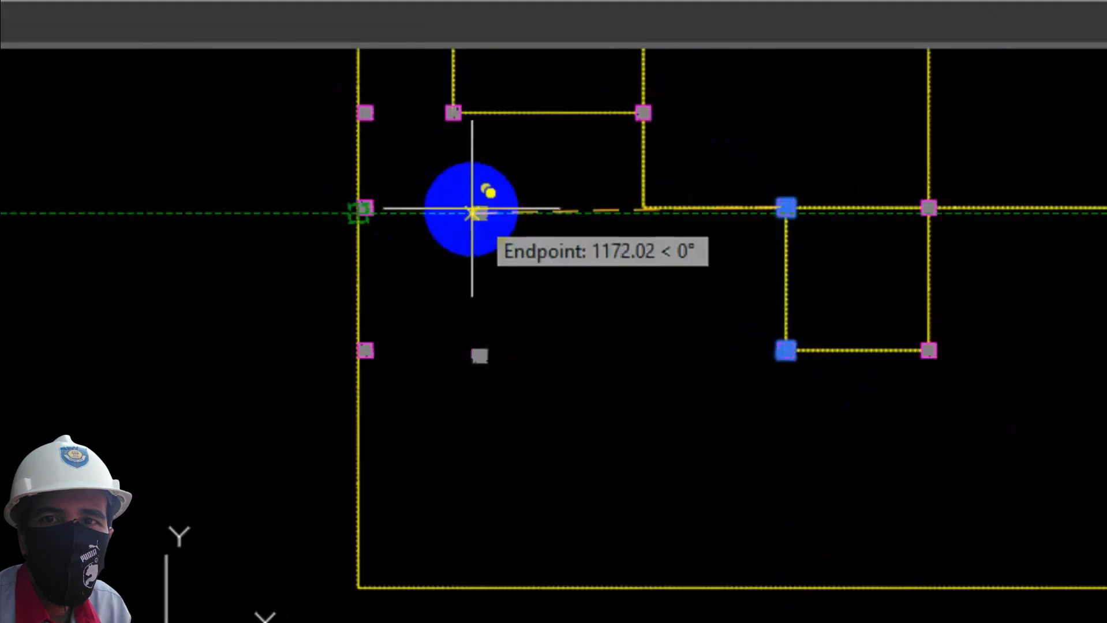
{"action": "key", "text": "Escape"}
Copy the lowest left-outline column and the small lower room's two bottom columns onto the bottom outline
{"action": "scroll", "coordinate": [346, 210], "scroll_direction": "up", "scroll_amount": 6}
{"action": "scroll", "coordinate": [573, 230], "scroll_direction": "down", "scroll_amount": 5}
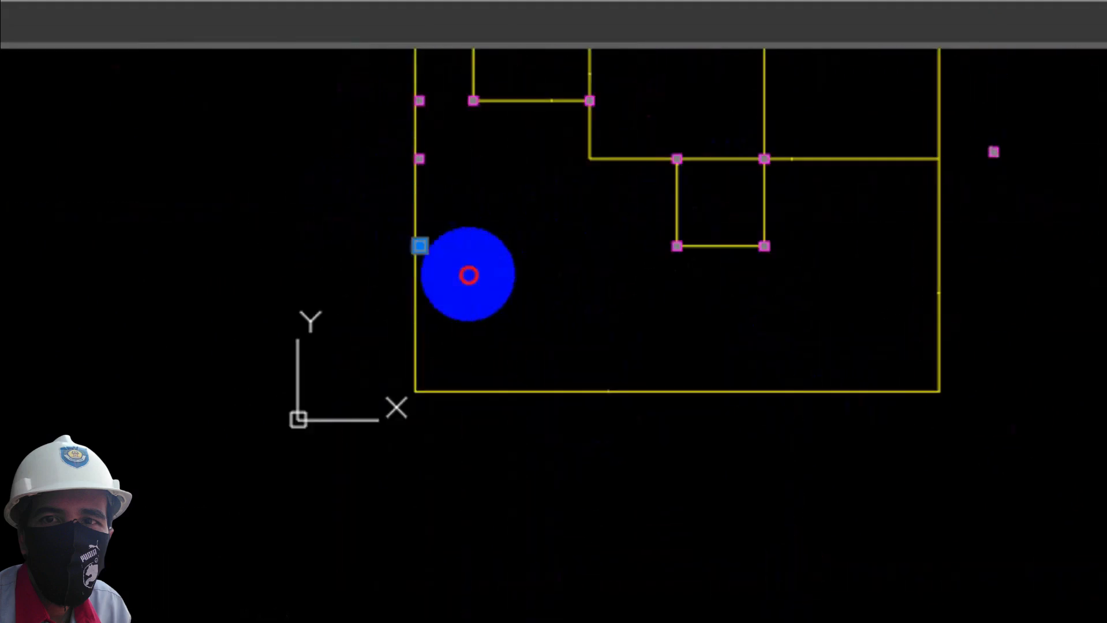
{"action": "left_click", "coordinate": [678, 246], "text": "shift"}
{"action": "left_click", "coordinate": [764, 245], "text": "shift"}
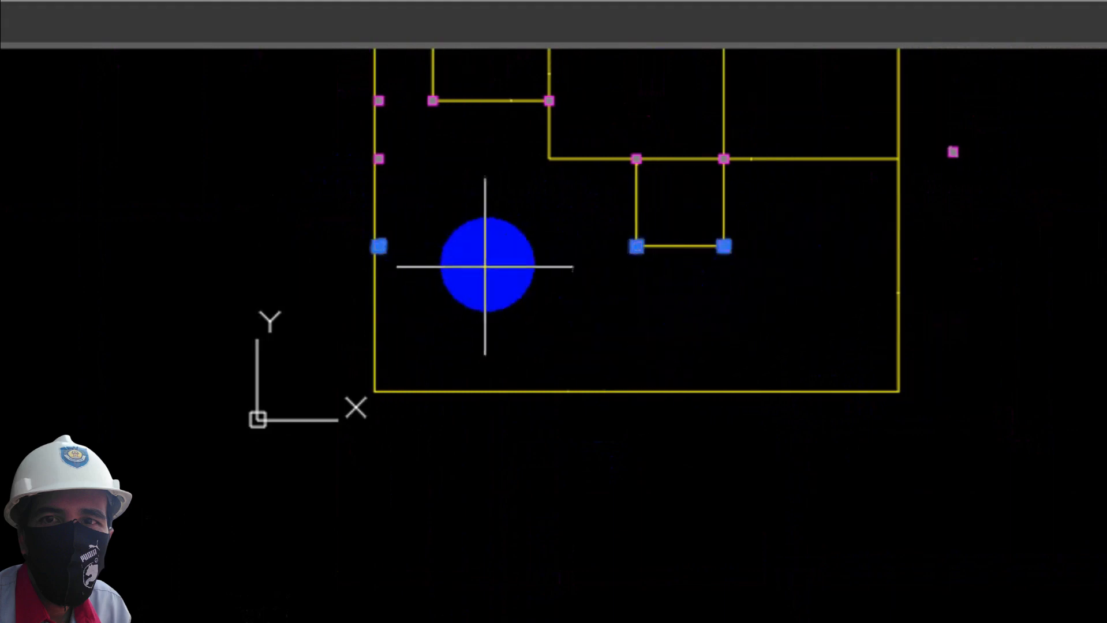
{"action": "scroll", "coordinate": [519, 254], "scroll_direction": "up", "scroll_amount": 4}
{"action": "key", "text": "Escape"}
{"action": "scroll", "coordinate": [316, 358], "scroll_direction": "down", "scroll_amount": 6}
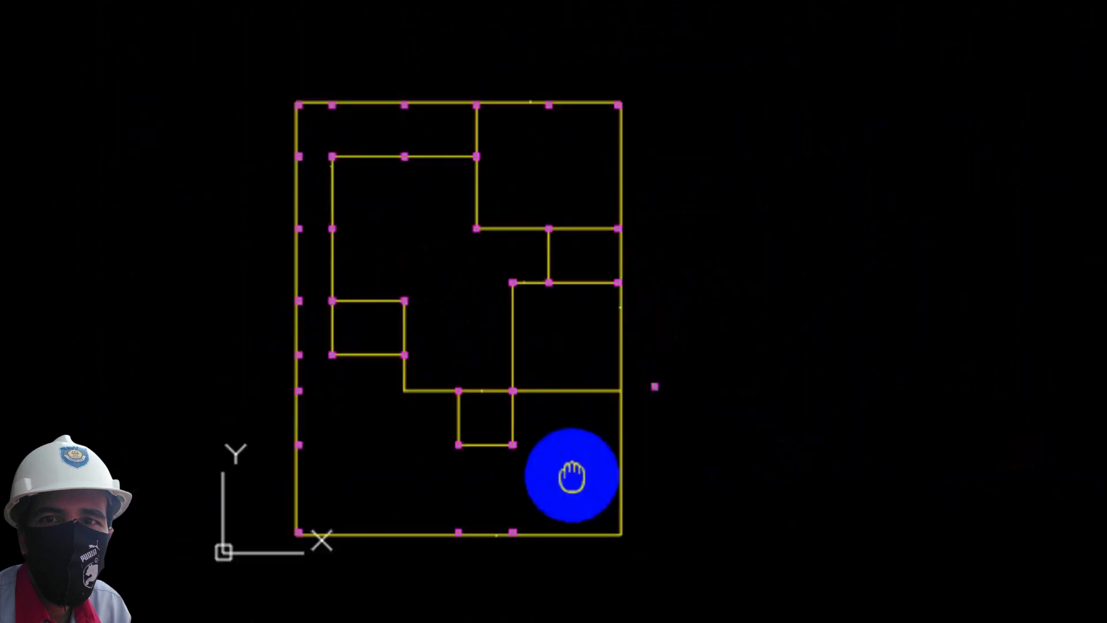
{"action": "middle_click_drag", "start_coordinate": [571, 474], "coordinate": [512, 307]}
{"action": "scroll", "coordinate": [471, 247], "scroll_direction": "up", "scroll_amount": 4}
{"action": "left_click", "coordinate": [401, 153]}
{"action": "left_click", "coordinate": [443, 226]}
{"action": "left_click", "coordinate": [385, 295]}
{"action": "left_click", "coordinate": [450, 347]}
{"action": "left_click", "coordinate": [406, 504]}
{"action": "left_click", "coordinate": [462, 594]}
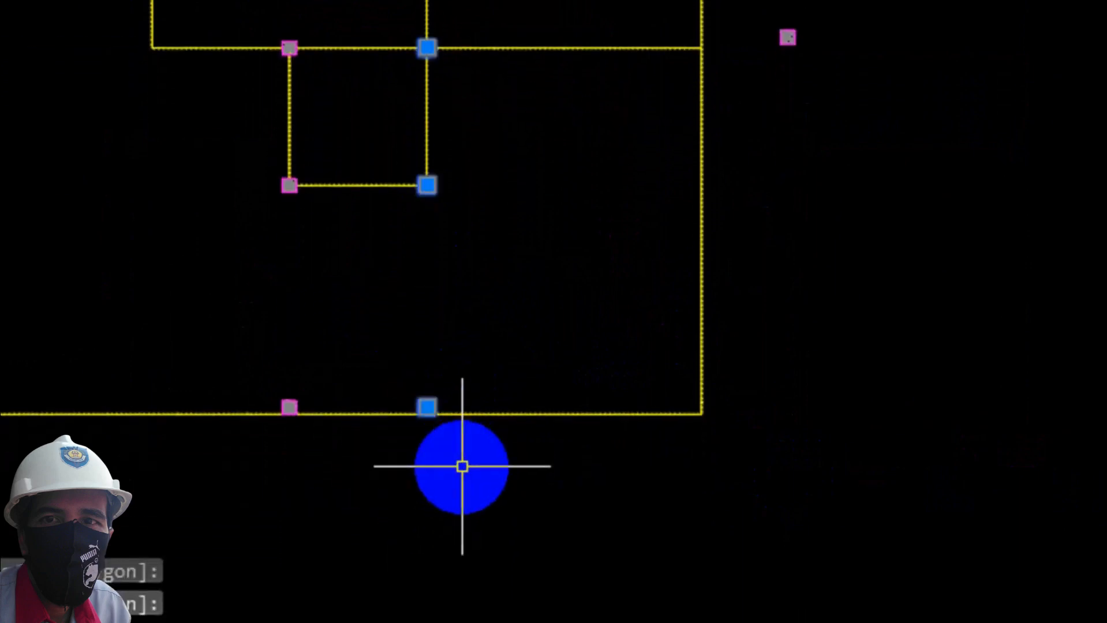
{"action": "key", "text": "Escape"}
{"action": "type", "text": "c"}
{"action": "key", "text": "Return"}
{"action": "scroll", "coordinate": [444, 196], "scroll_direction": "up", "scroll_amount": 6}
{"action": "left_click", "coordinate": [398, 153]}
{"action": "scroll", "coordinate": [379, 168], "scroll_direction": "down", "scroll_amount": 4}
{"action": "key", "text": "Escape"}
Copy the small lower room's two right-side columns and the bottom-outline column below them to the right outline, flush with it
{"action": "left_click", "coordinate": [337, 153]}
{"action": "left_click", "coordinate": [430, 262]}
{"action": "left_click", "coordinate": [336, 356]}
{"action": "left_click", "coordinate": [424, 442]}
{"action": "scroll", "coordinate": [487, 289], "scroll_direction": "down", "scroll_amount": 6}
{"action": "left_click", "coordinate": [440, 360]}
{"action": "left_click", "coordinate": [492, 422]}
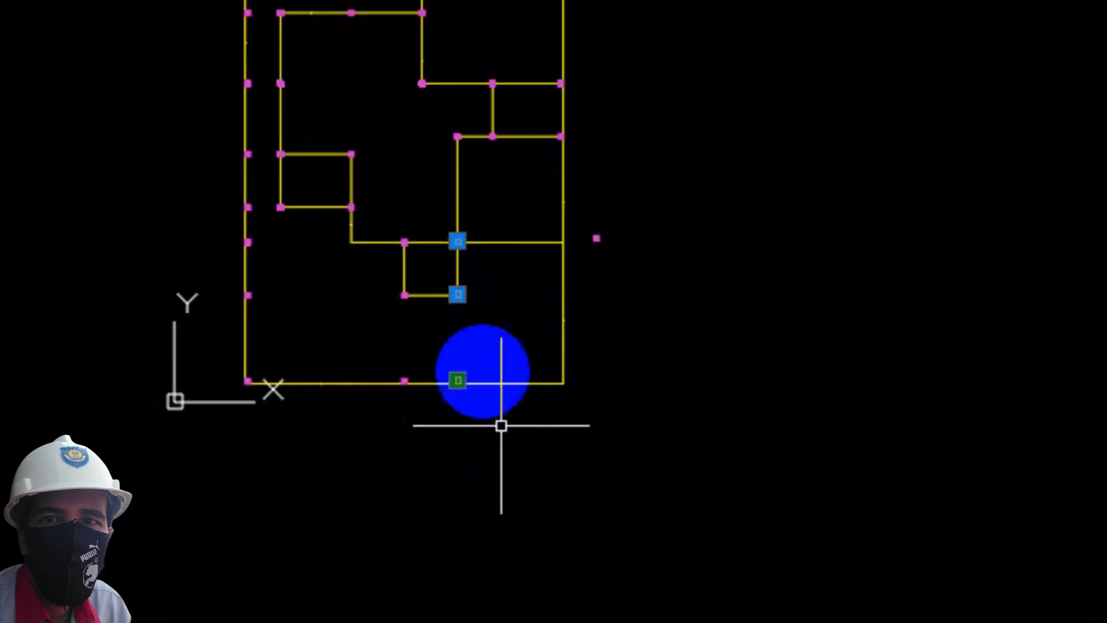
{"action": "scroll", "coordinate": [496, 216], "scroll_direction": "up", "scroll_amount": 8}
{"action": "left_click", "coordinate": [252, 376]}
{"action": "left_click", "coordinate": [814, 377]}
{"action": "scroll", "coordinate": [559, 259], "scroll_direction": "down", "scroll_amount": 6}
{"action": "key", "text": "Escape"}
Examine the column placement across the whole floor plan, including the lower rooms and the right outline
{"action": "scroll", "coordinate": [548, 300], "scroll_direction": "down", "scroll_amount": 4}
{"action": "scroll", "coordinate": [564, 227], "scroll_direction": "up", "scroll_amount": 4}
{"action": "scroll", "coordinate": [574, 244], "scroll_direction": "down", "scroll_amount": 2}
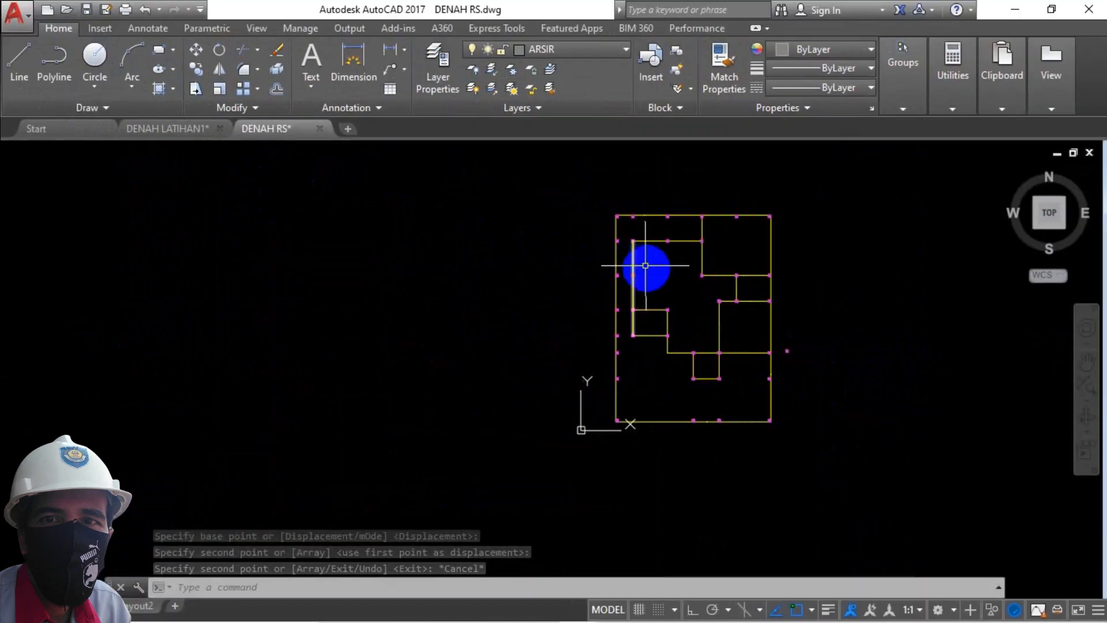
{"action": "middle_click_drag", "start_coordinate": [461, 306], "coordinate": [109, 346]}
{"action": "scroll", "coordinate": [538, 359], "scroll_direction": "up", "scroll_amount": 4}
{"action": "middle_click_drag", "start_coordinate": [650, 378], "coordinate": [700, 356]}
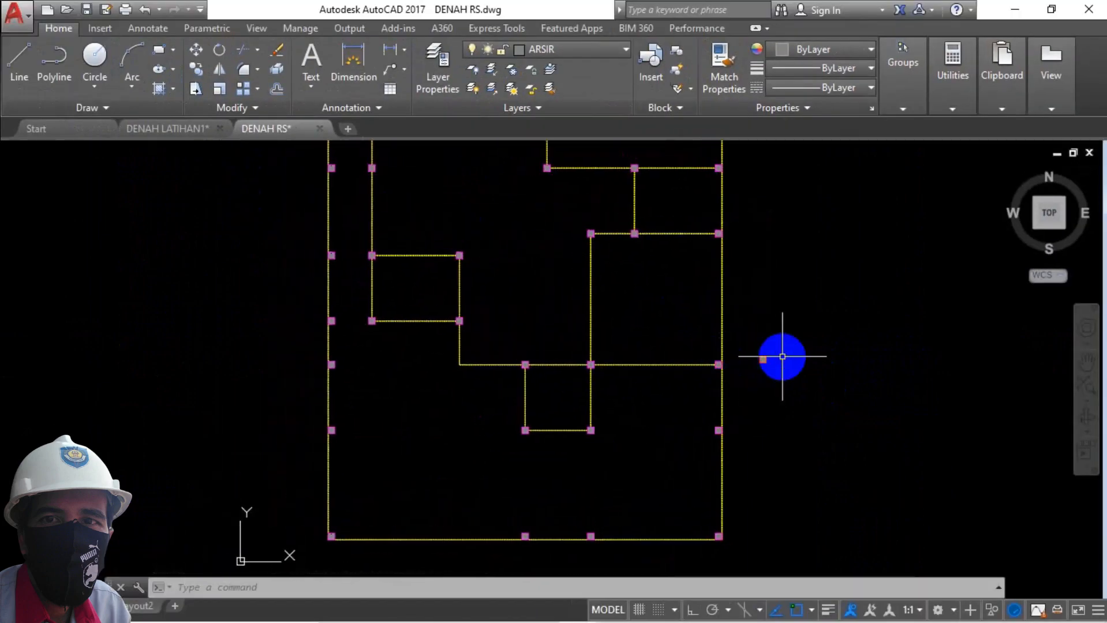
{"action": "scroll", "coordinate": [743, 363], "scroll_direction": "down", "scroll_amount": 2}
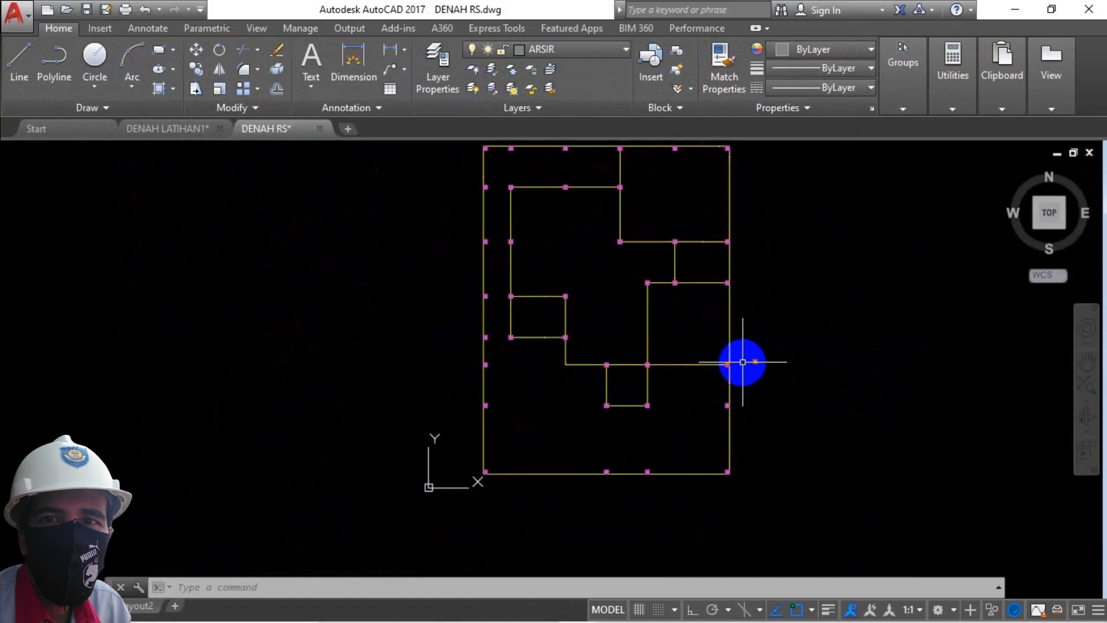
{"action": "middle_click_drag", "start_coordinate": [742, 361], "coordinate": [717, 376]}
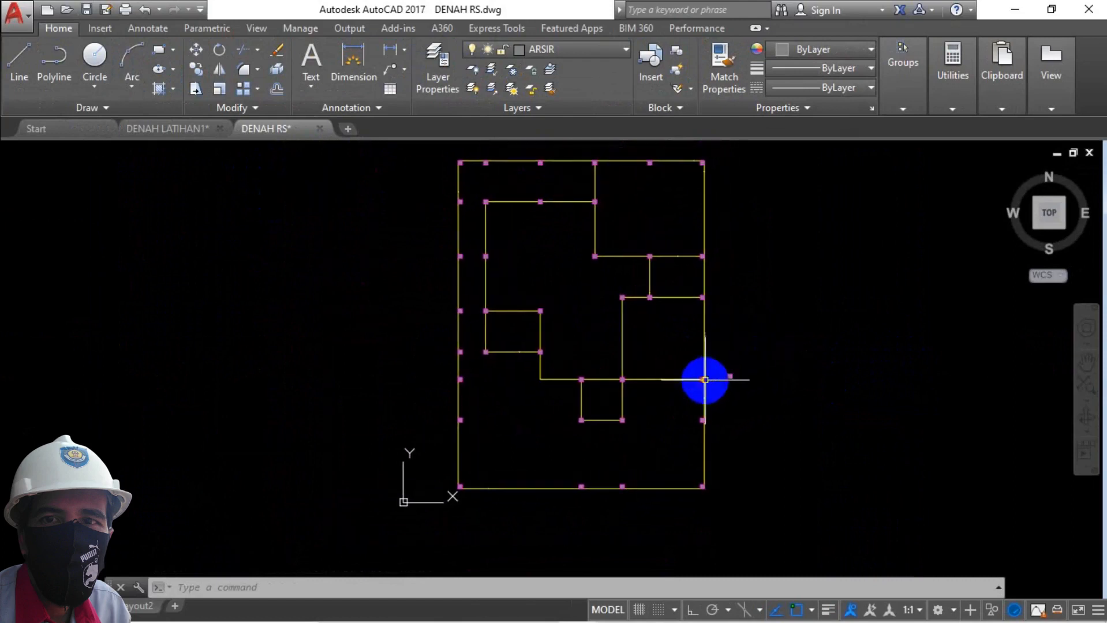
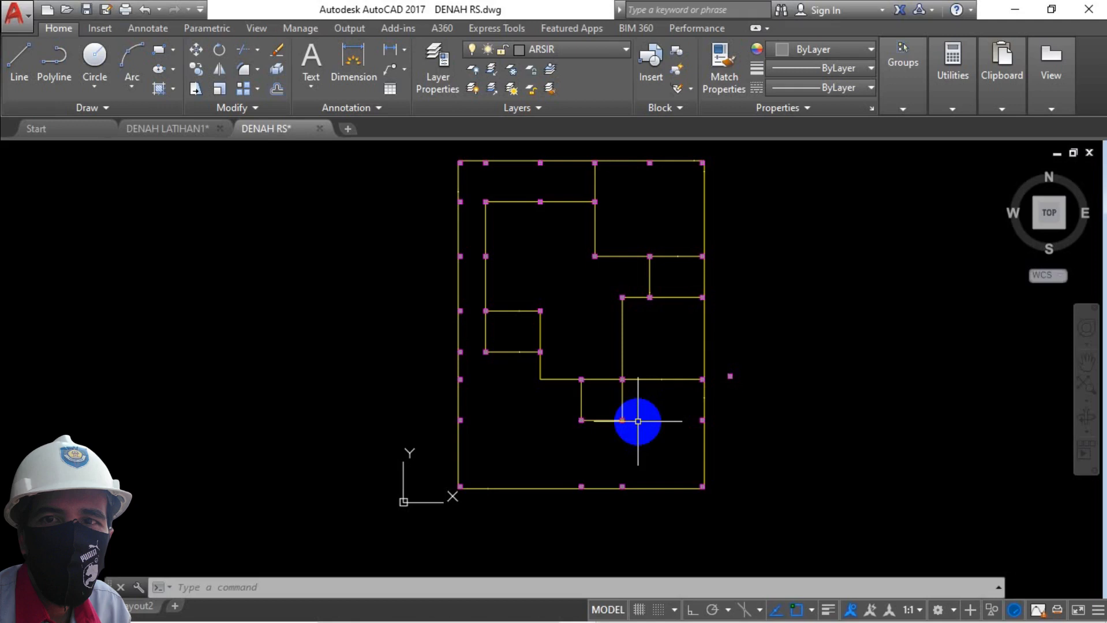
Insert the KUSEN J2 block from the block Denah folder against the right side of the small lower room's upper-right column
{"action": "left_click", "coordinate": [107, 30]}
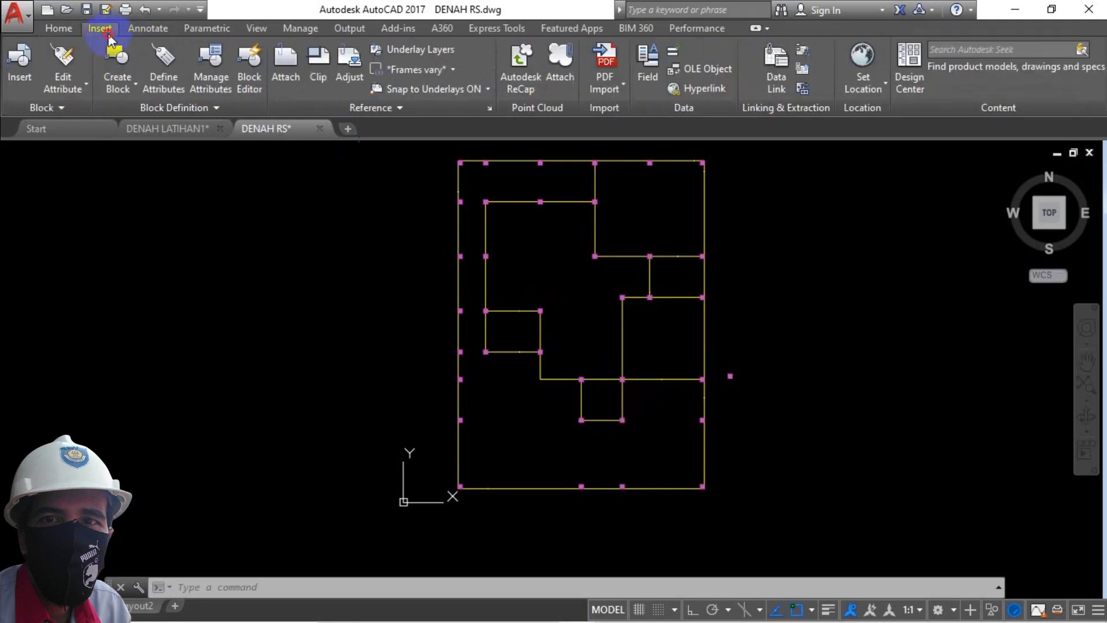
{"action": "left_click", "coordinate": [33, 82]}
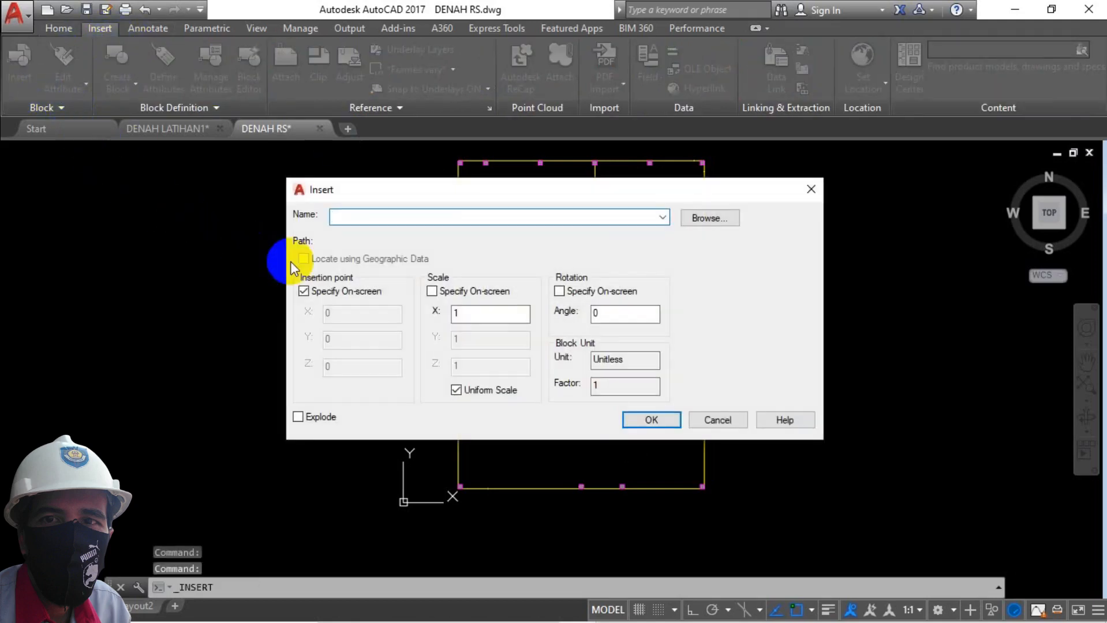
{"action": "left_click", "coordinate": [710, 217]}
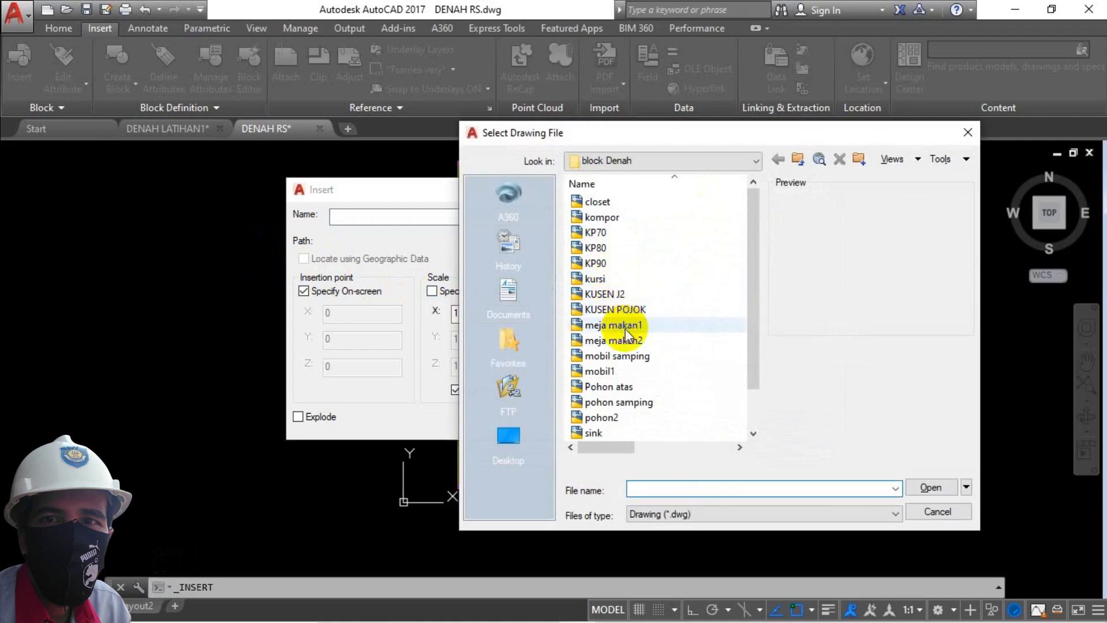
{"action": "left_click", "coordinate": [606, 293]}
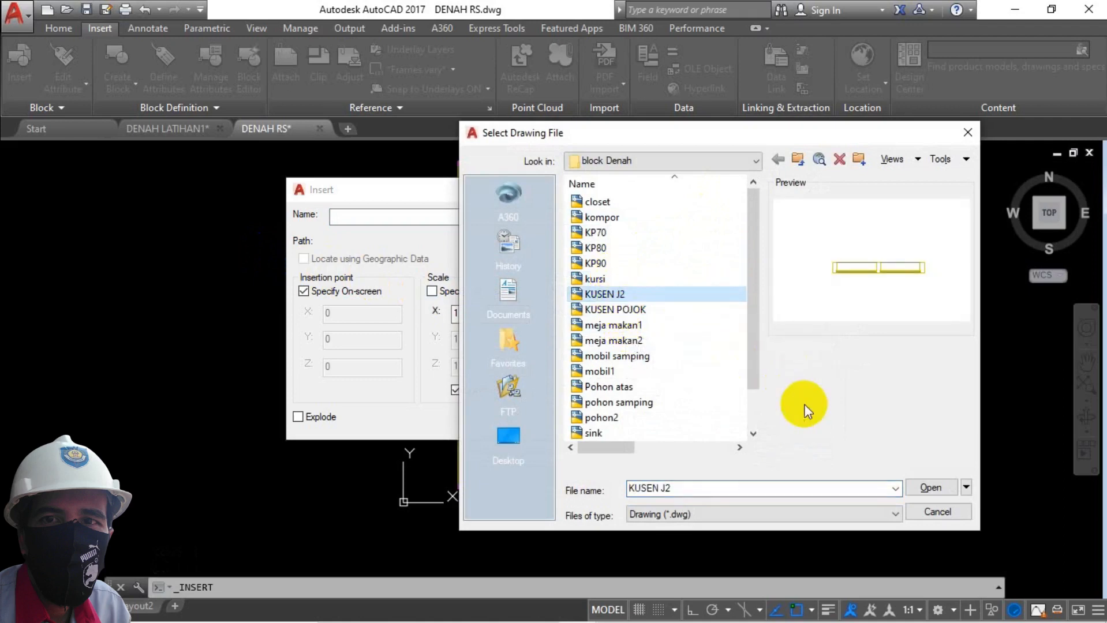
{"action": "left_click", "coordinate": [929, 489]}
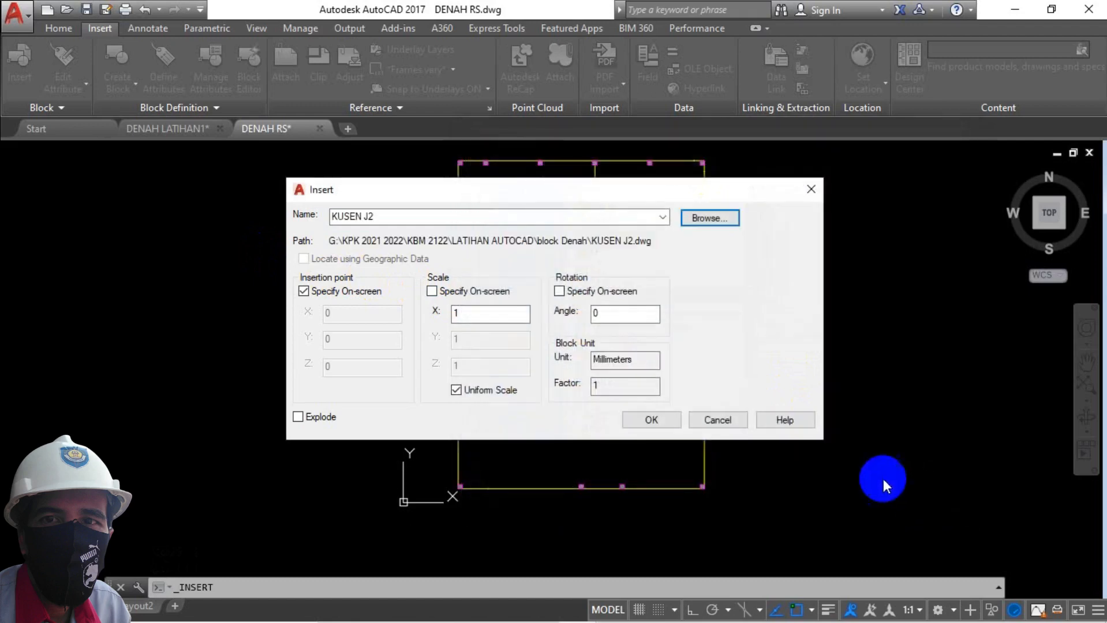
{"action": "left_click", "coordinate": [667, 421]}
{"action": "scroll", "coordinate": [601, 401], "scroll_direction": "up", "scroll_amount": 5}
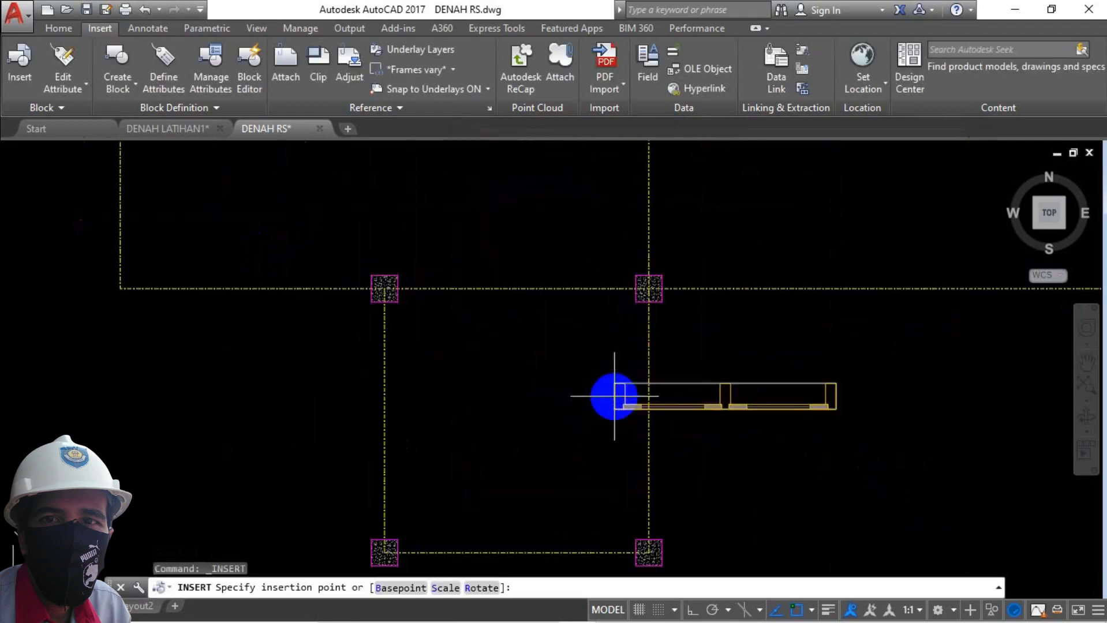
{"action": "left_click", "coordinate": [662, 288]}
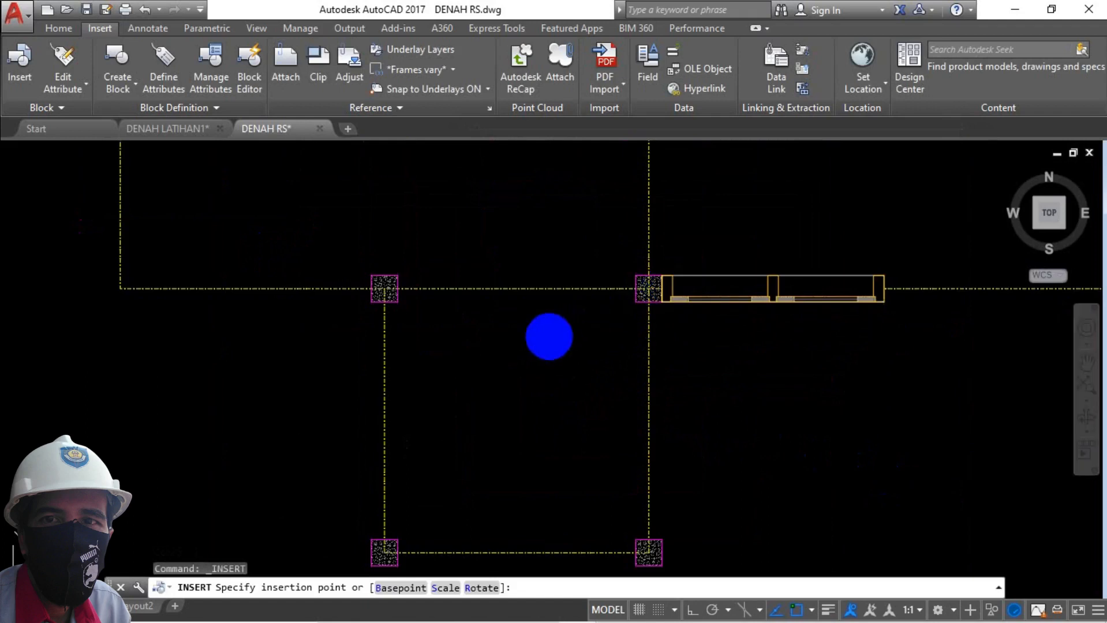
{"action": "scroll", "coordinate": [629, 327], "scroll_direction": "down", "scroll_amount": 2}
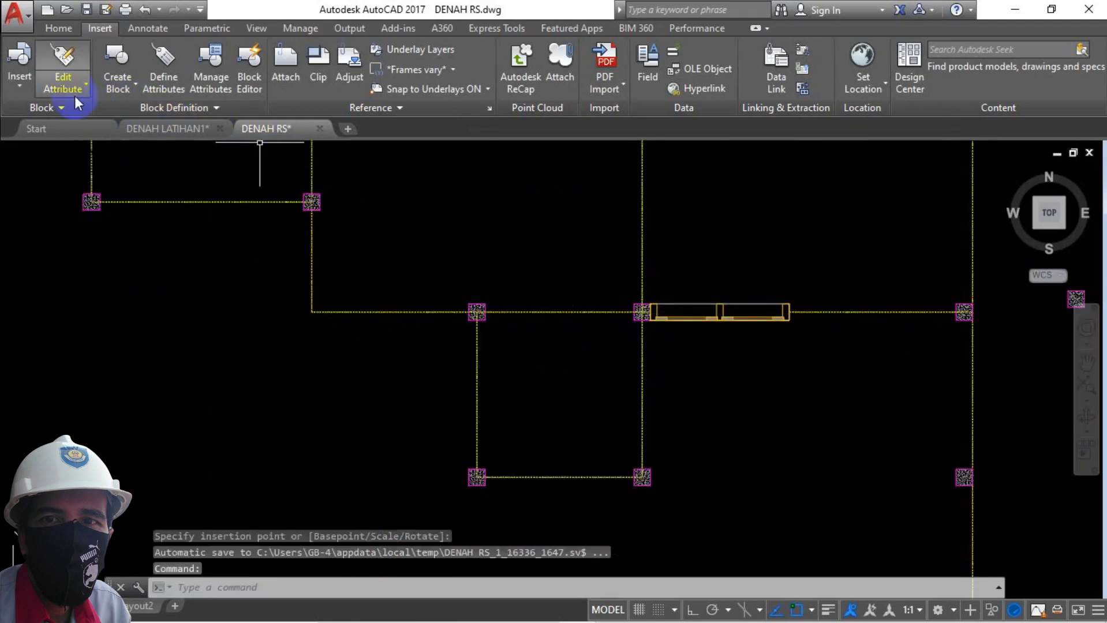
Insert the KP90 door block from the block Denah folder against the left side of the small lower room's upper-right column
{"action": "left_click", "coordinate": [19, 60]}
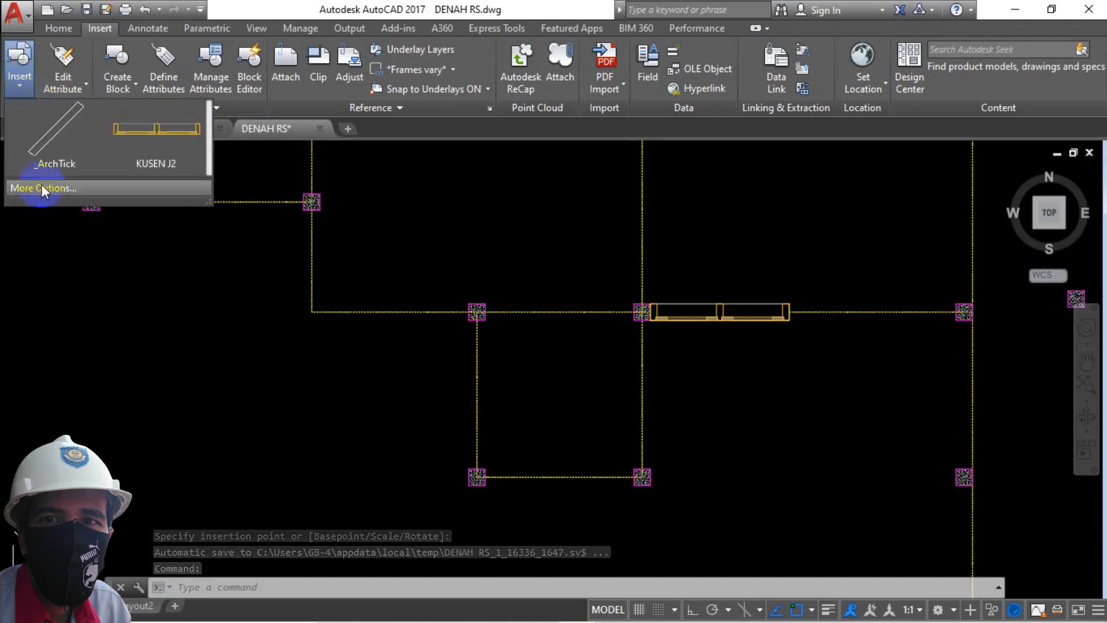
{"action": "left_click", "coordinate": [47, 189]}
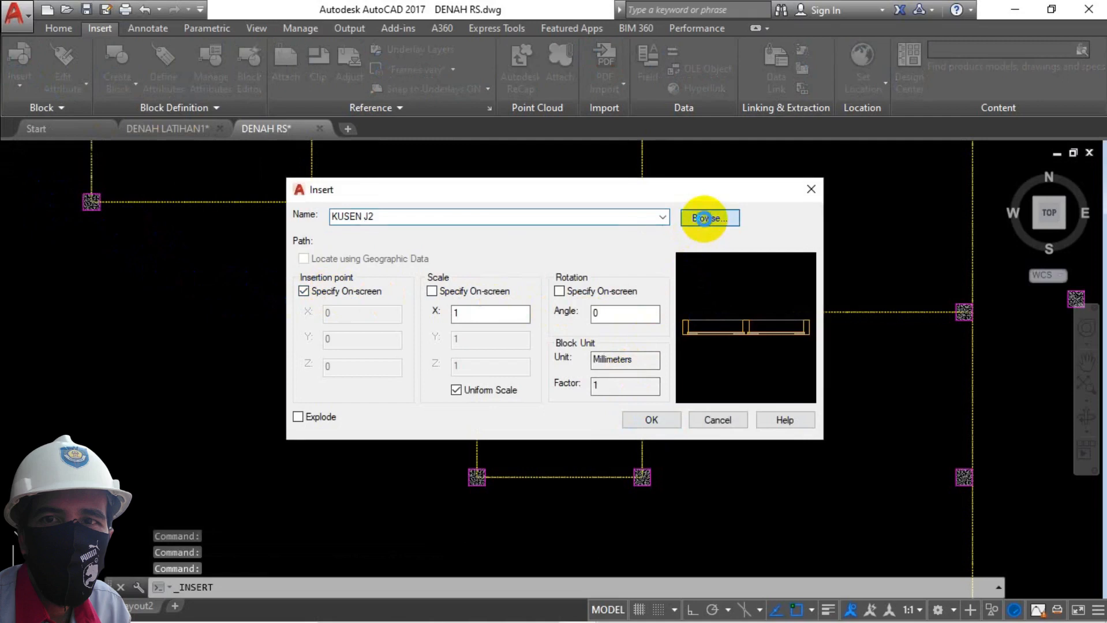
{"action": "left_click", "coordinate": [705, 218]}
{"action": "left_click", "coordinate": [597, 263]}
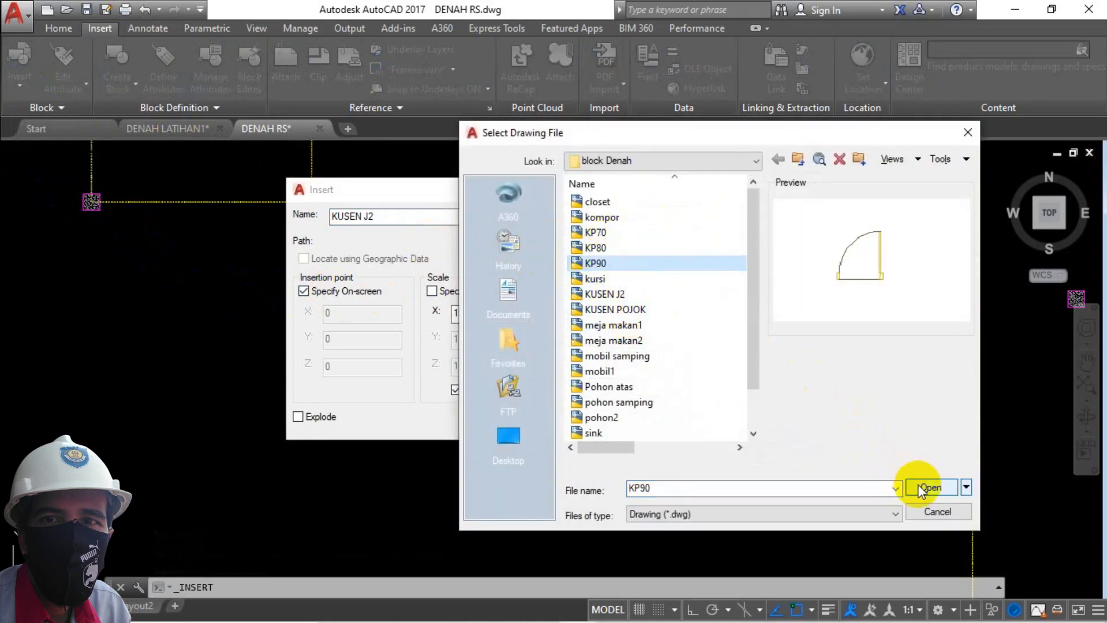
{"action": "left_click", "coordinate": [927, 489]}
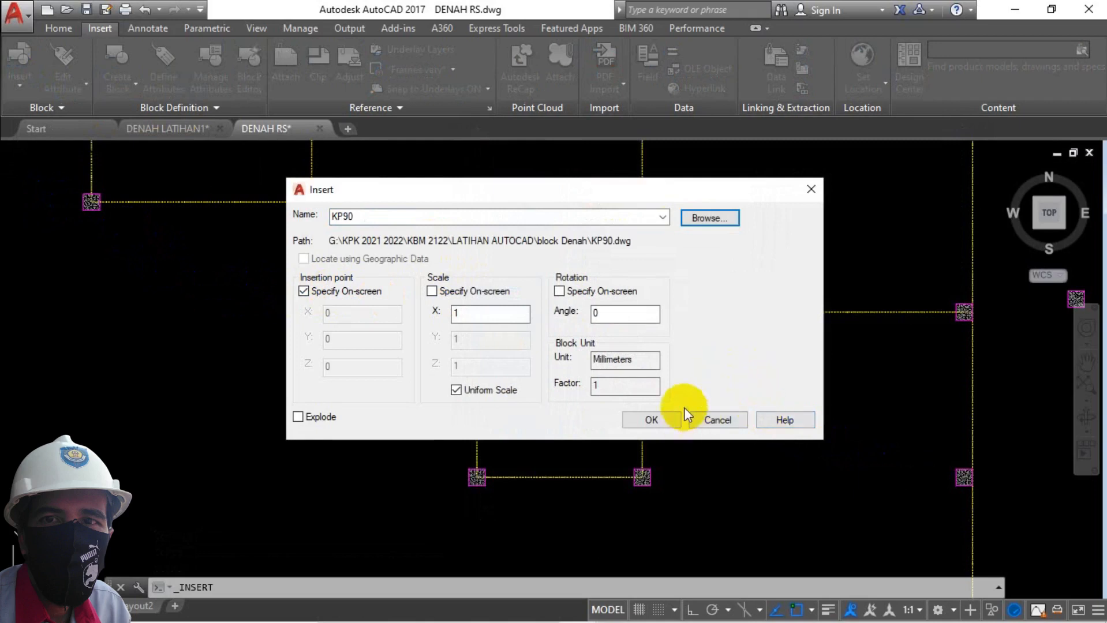
{"action": "left_click", "coordinate": [662, 422]}
{"action": "scroll", "coordinate": [636, 312], "scroll_direction": "up", "scroll_amount": 5}
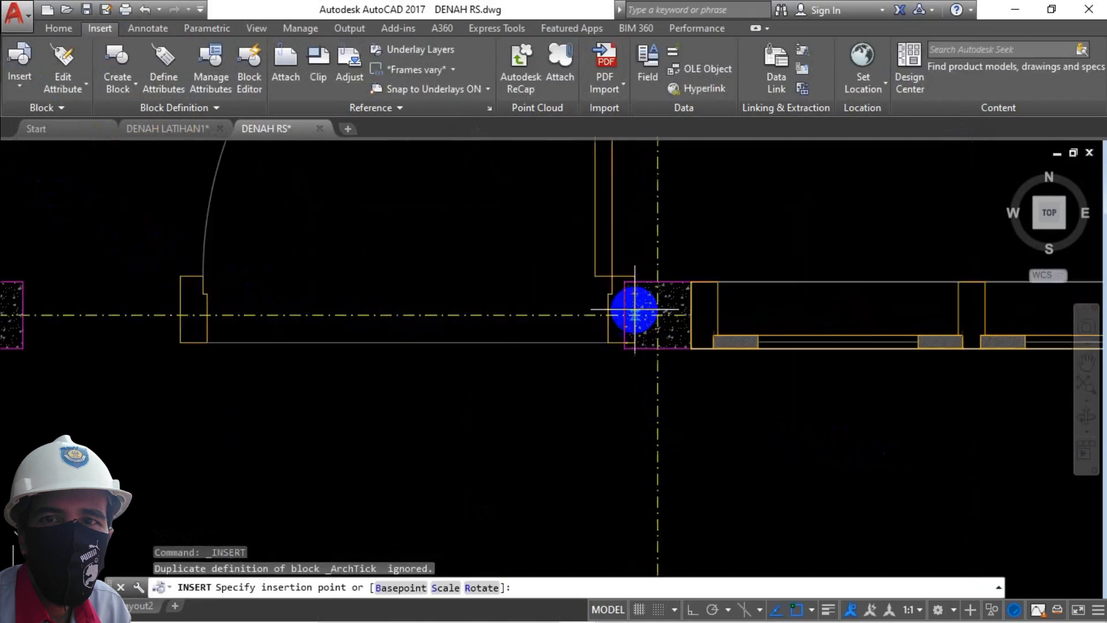
{"action": "left_click", "coordinate": [620, 314]}
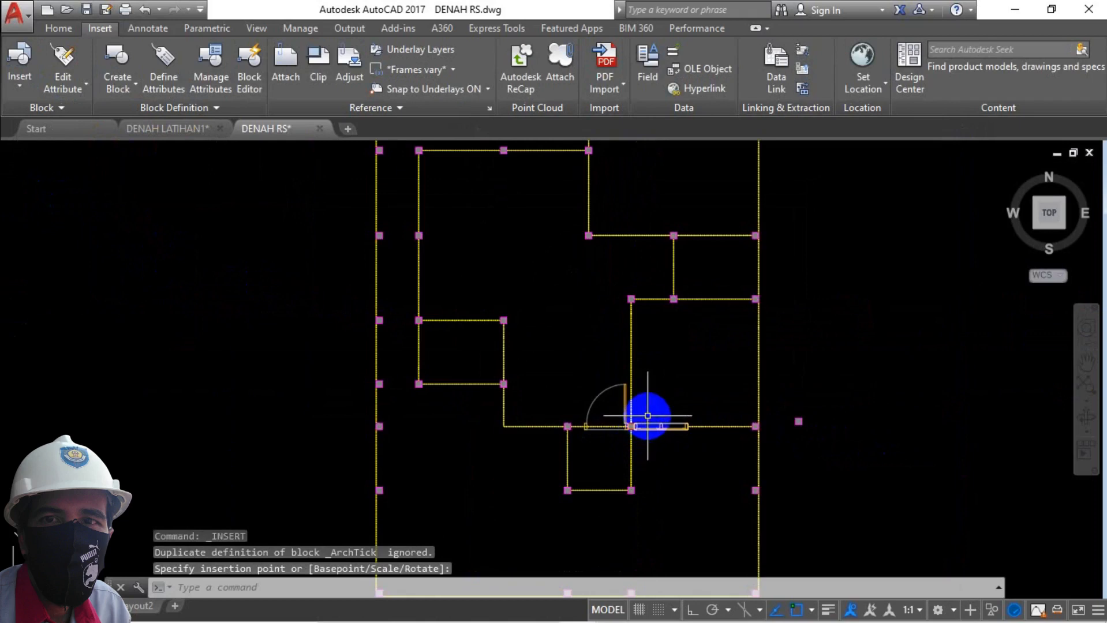
{"action": "left_click", "coordinate": [647, 415]}
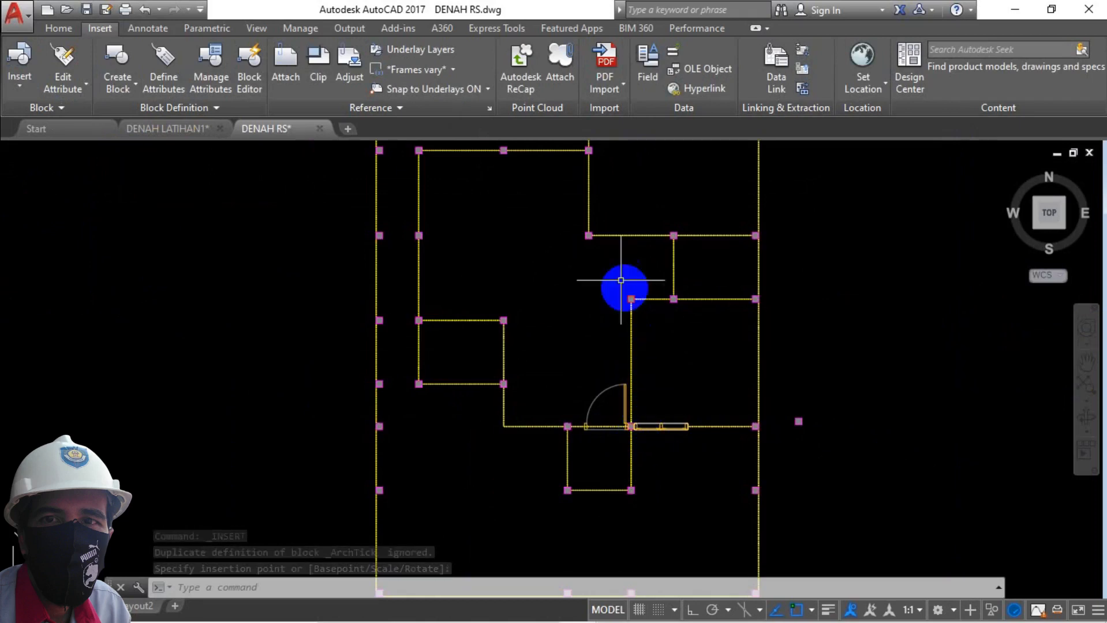
Insert the KP80 door block from the block Denah folder against the right side of the lower-right room's upper-left column
{"action": "left_click", "coordinate": [16, 90]}
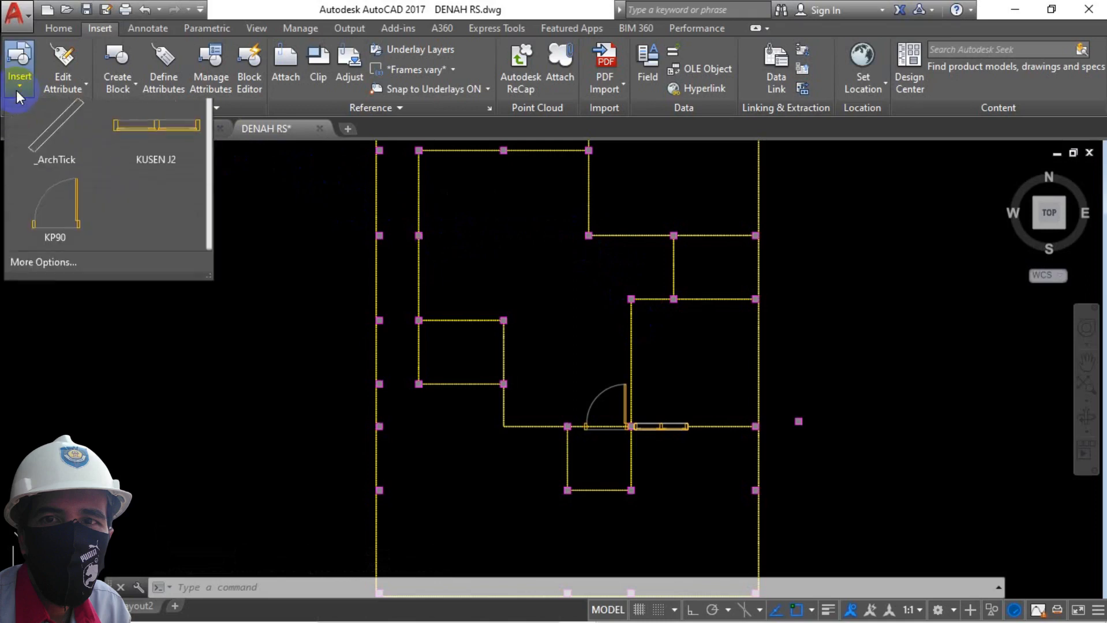
{"action": "left_click", "coordinate": [70, 264]}
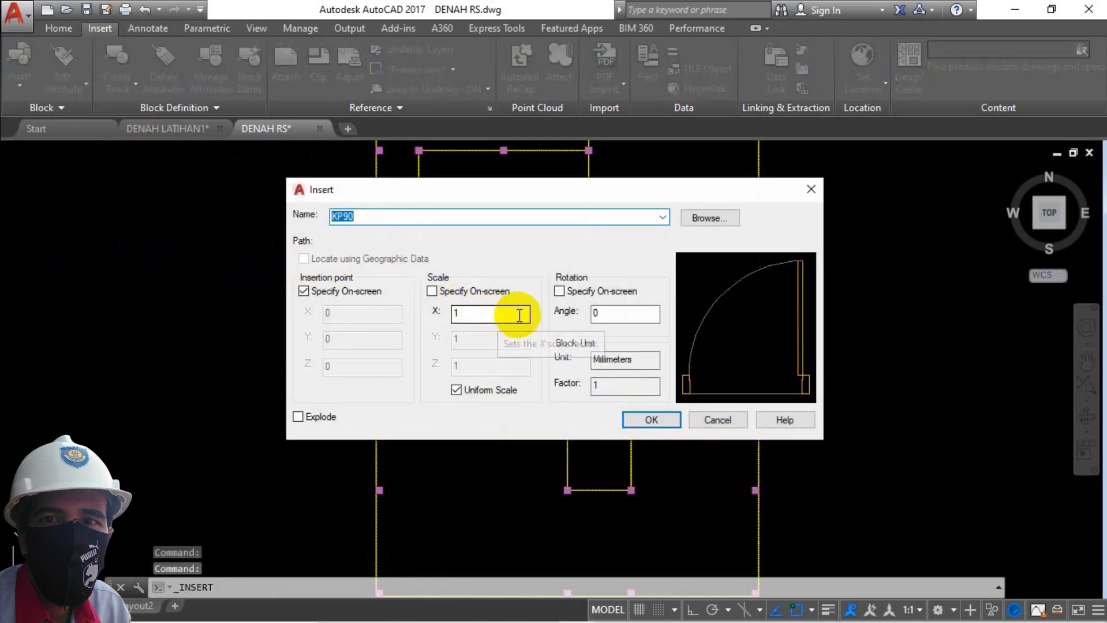
{"action": "left_click", "coordinate": [701, 219]}
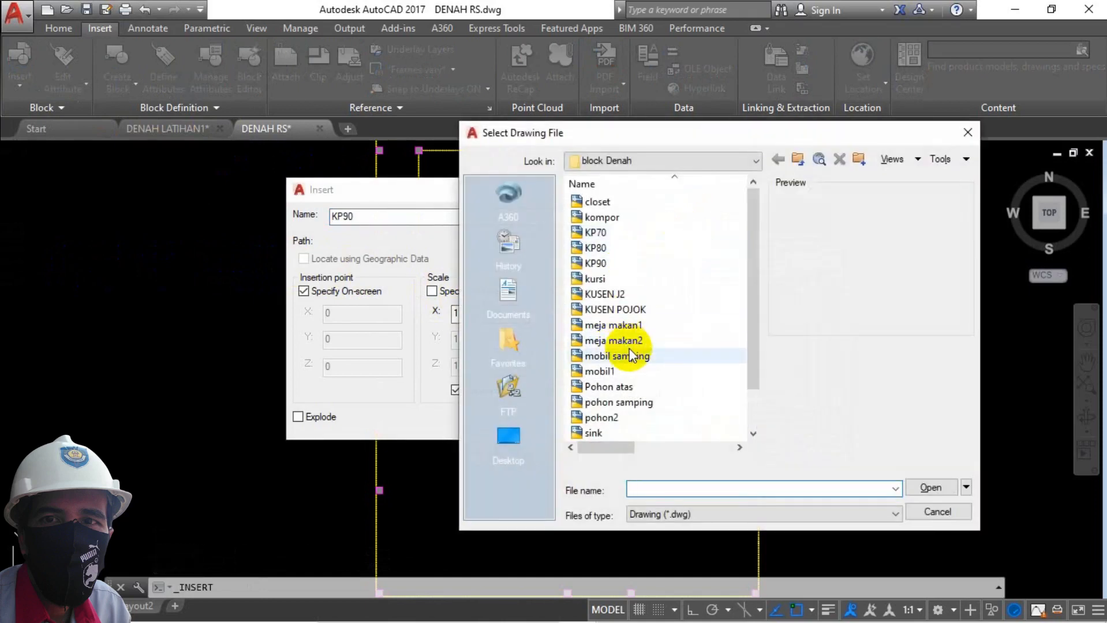
{"action": "left_click", "coordinate": [598, 248]}
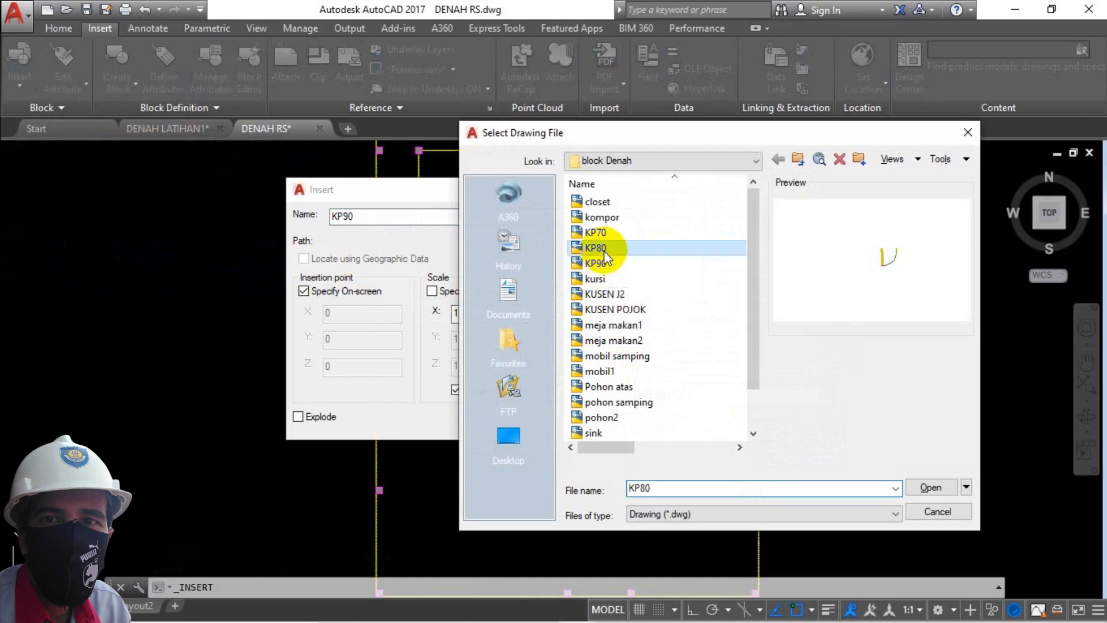
{"action": "left_click", "coordinate": [920, 488]}
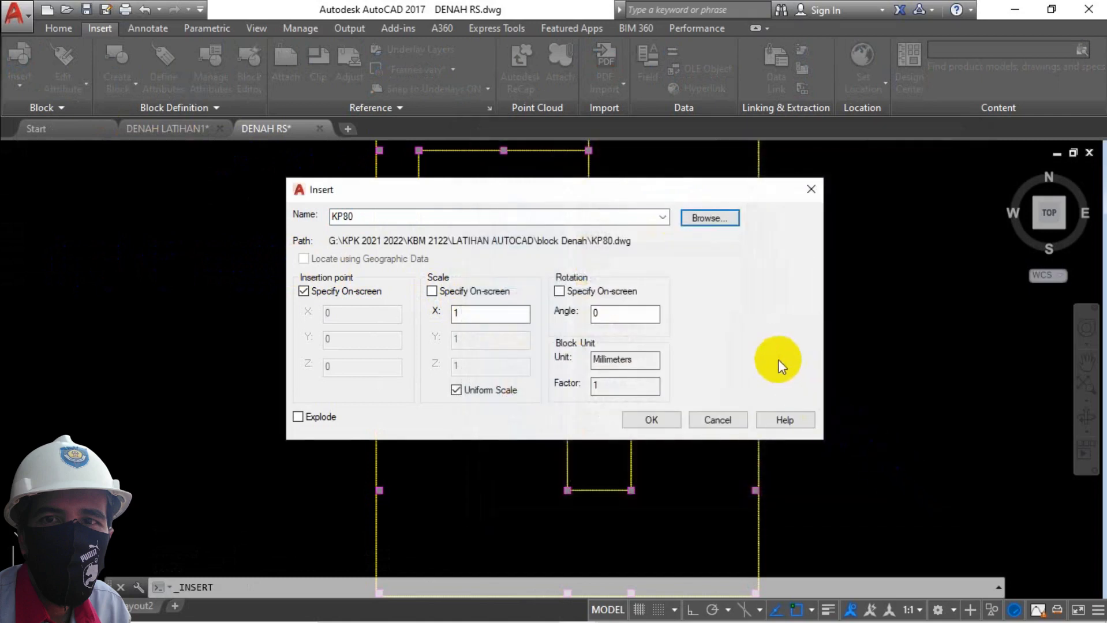
{"action": "left_click", "coordinate": [658, 421]}
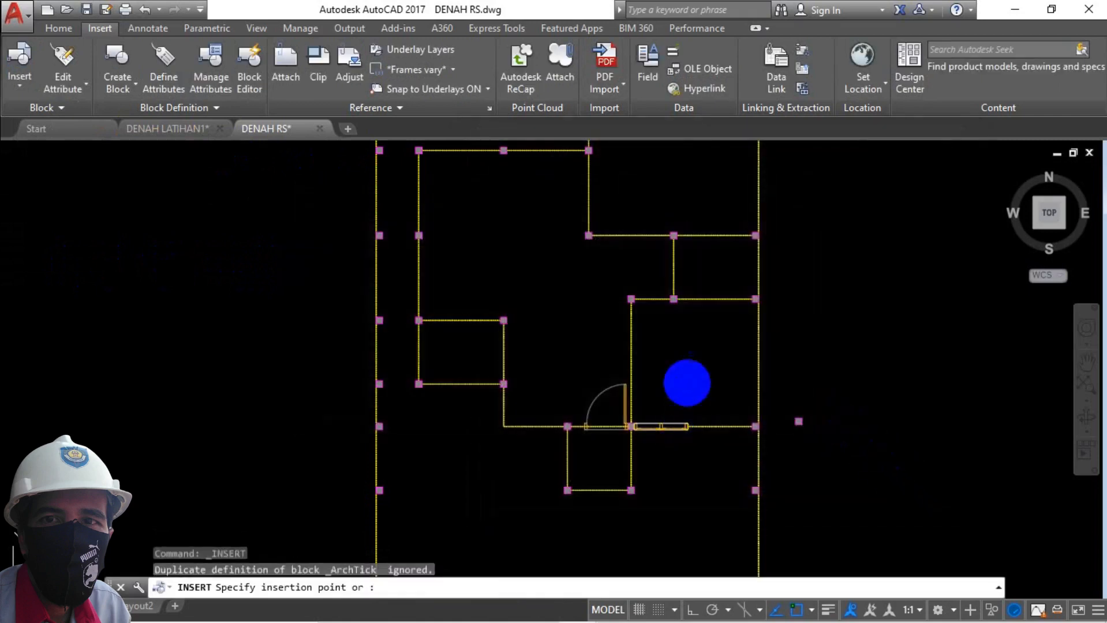
{"action": "scroll", "coordinate": [647, 296], "scroll_direction": "up", "scroll_amount": 4}
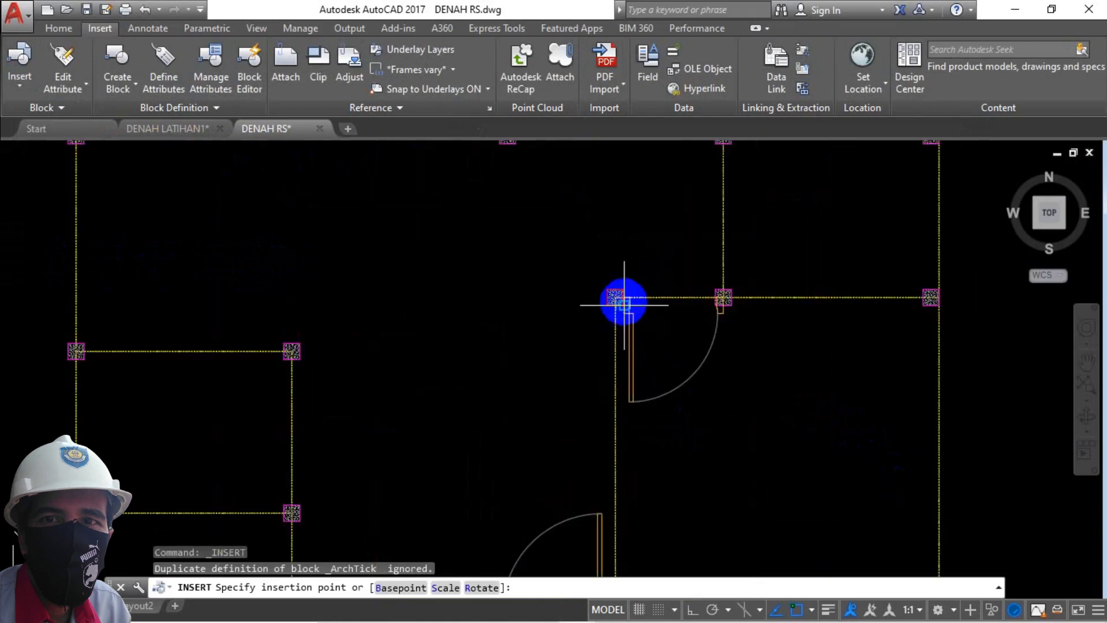
{"action": "left_click", "coordinate": [690, 303]}
{"action": "scroll", "coordinate": [689, 318], "scroll_direction": "down", "scroll_amount": 2}
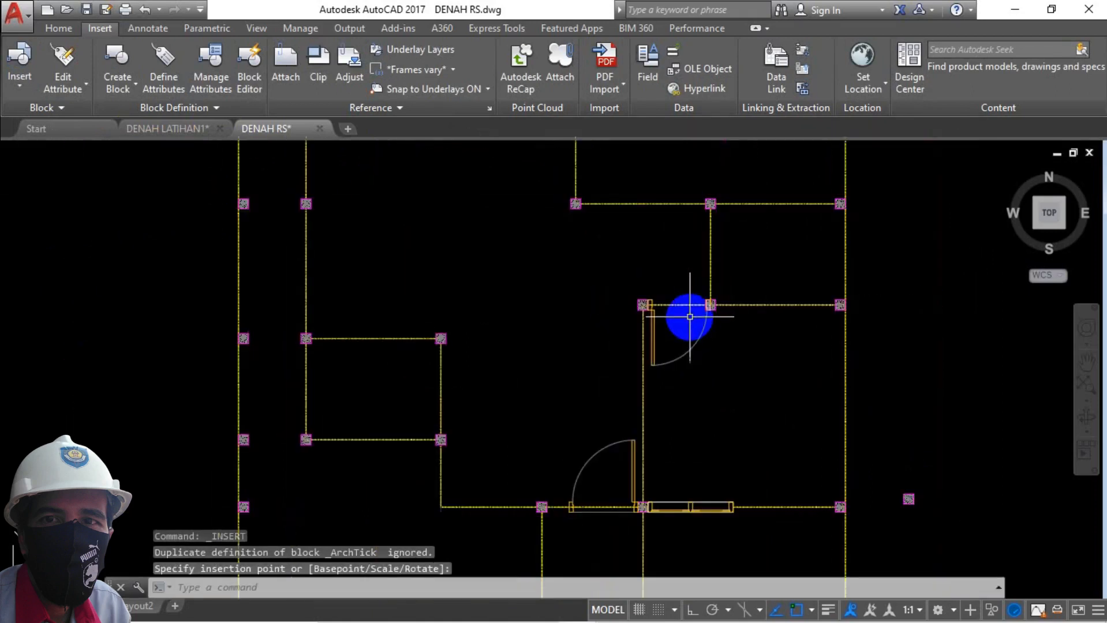
Mirror the KP80 door across a horizontal line above it with Ortho on, keeping the original
{"action": "scroll", "coordinate": [683, 336], "scroll_direction": "up", "scroll_amount": 4}
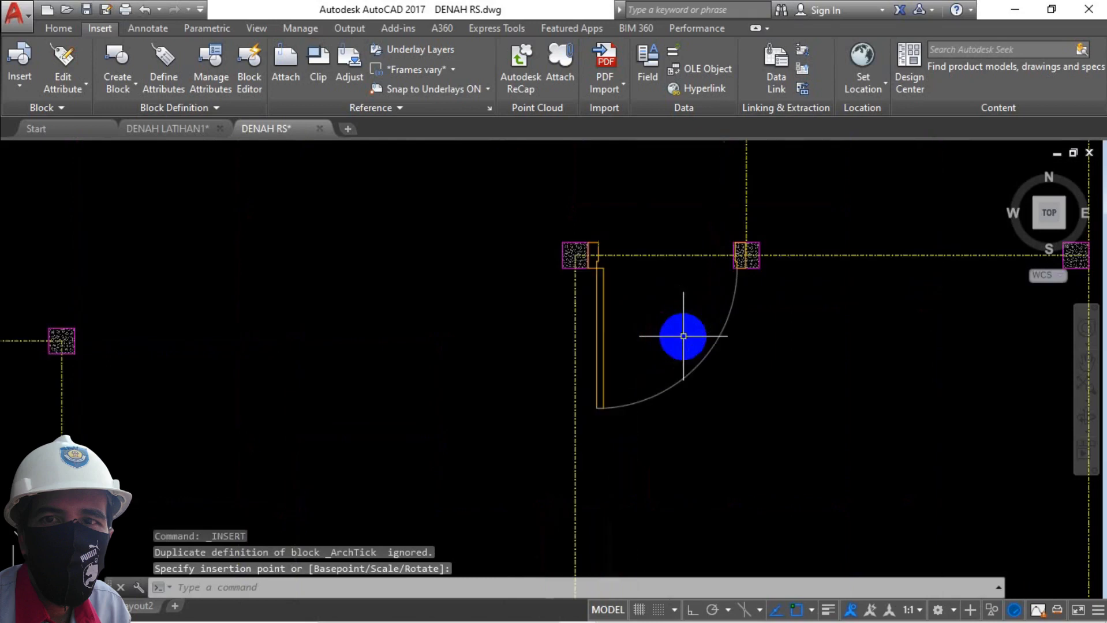
{"action": "left_click", "coordinate": [755, 339]}
{"action": "left_click", "coordinate": [597, 393]}
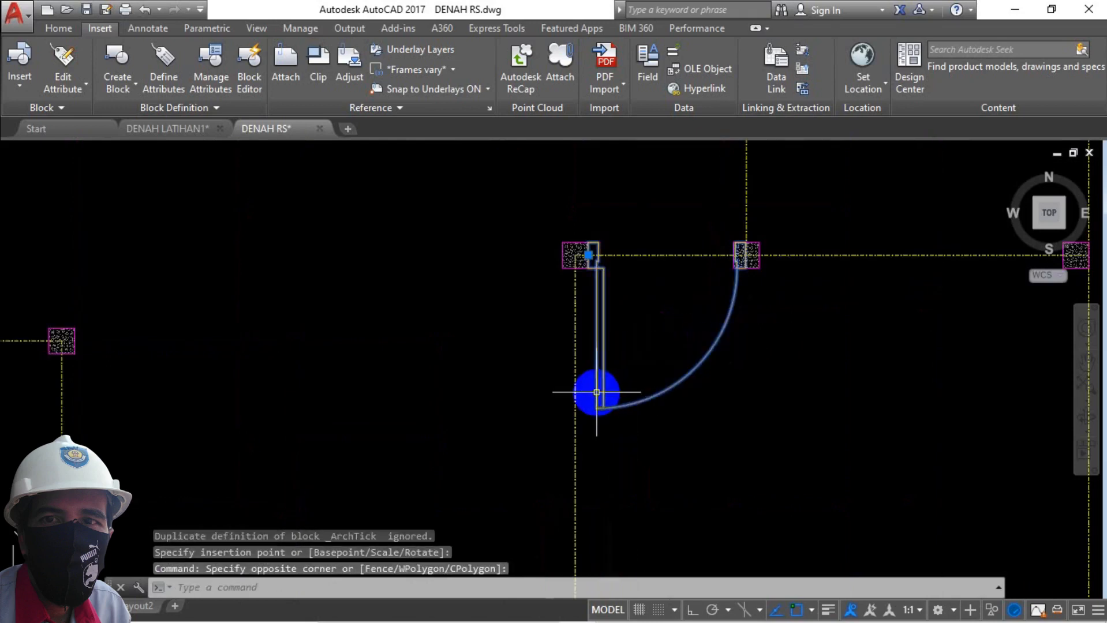
{"action": "type", "text": "MI"}
{"action": "key", "text": "Return"}
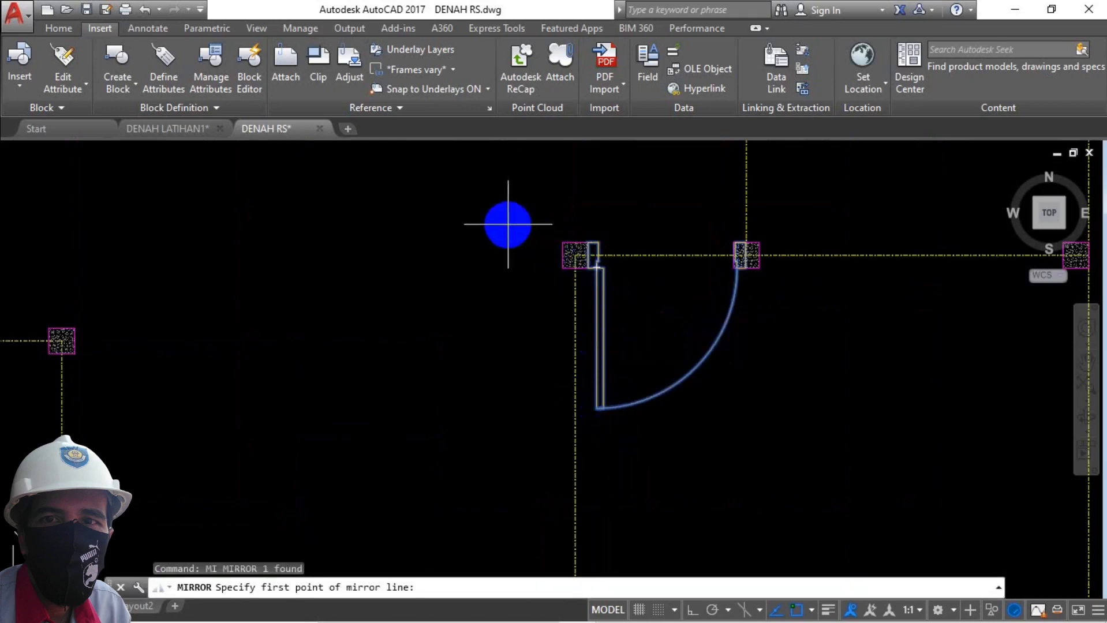
{"action": "left_click", "coordinate": [507, 225]}
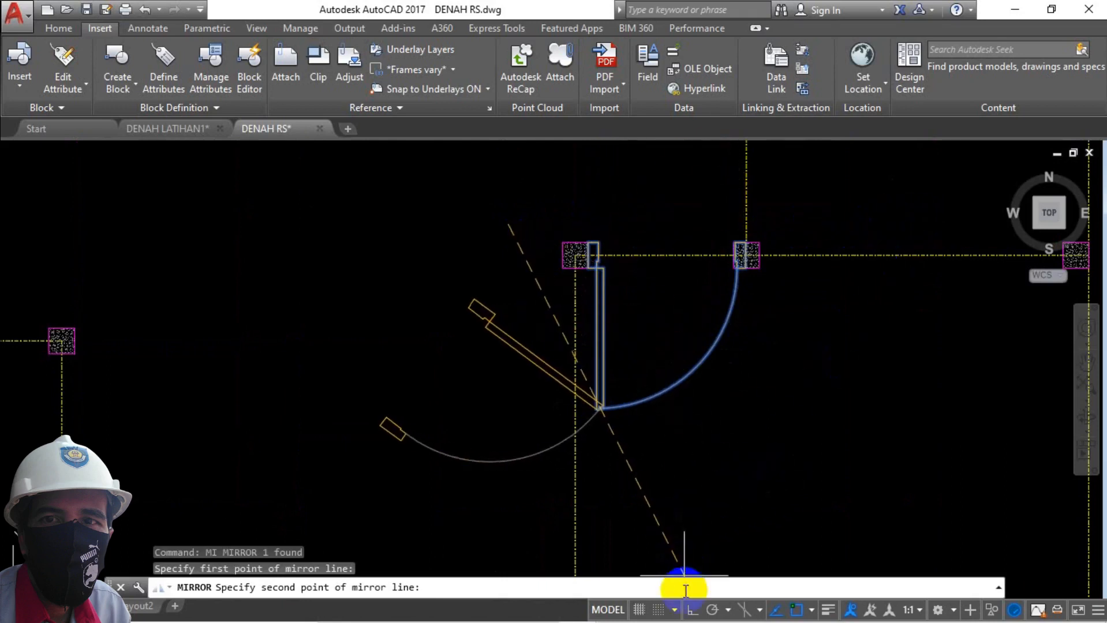
{"action": "left_click", "coordinate": [688, 611]}
{"action": "left_click", "coordinate": [704, 327]}
{"action": "key", "text": "Return"}
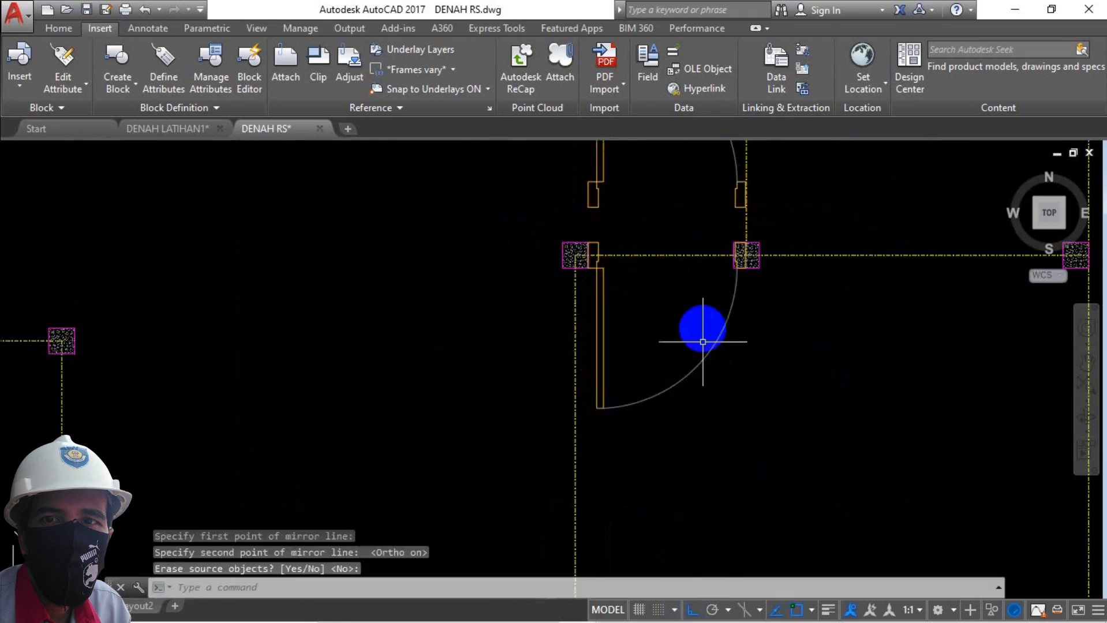
Move the mirrored KP80 door onto the upper-right room's bottom wall, against the right side of its lower-left column
{"action": "scroll", "coordinate": [688, 278], "scroll_direction": "down", "scroll_amount": 5}
{"action": "scroll", "coordinate": [691, 301], "scroll_direction": "up", "scroll_amount": 4}
{"action": "left_click", "coordinate": [632, 328]}
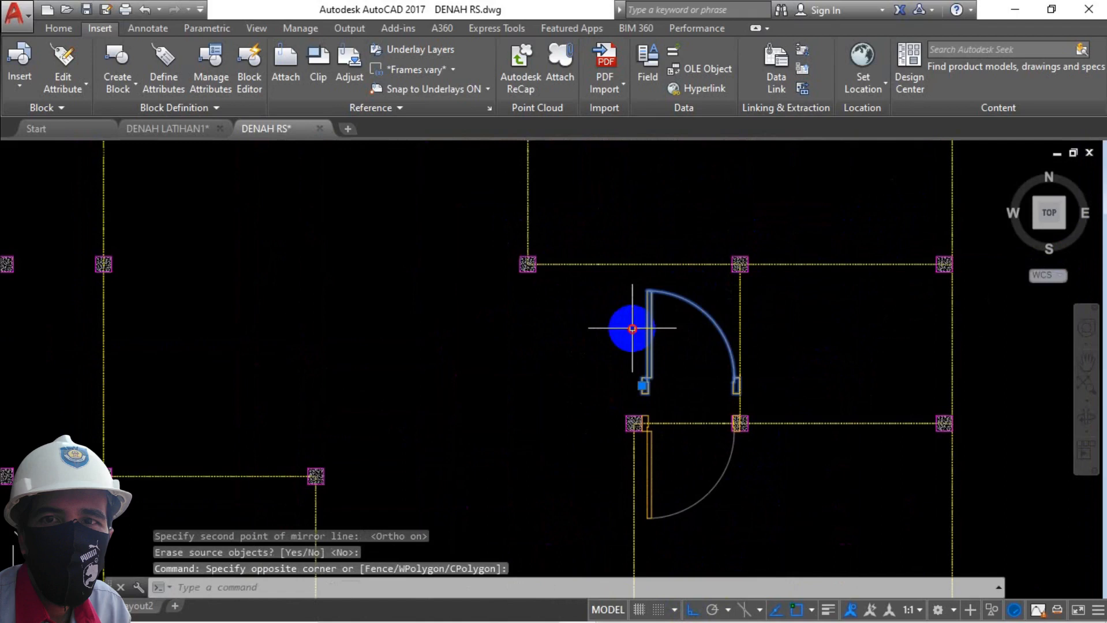
{"action": "type", "text": "m"}
{"action": "key", "text": "Return"}
{"action": "scroll", "coordinate": [641, 358], "scroll_direction": "up", "scroll_amount": 3}
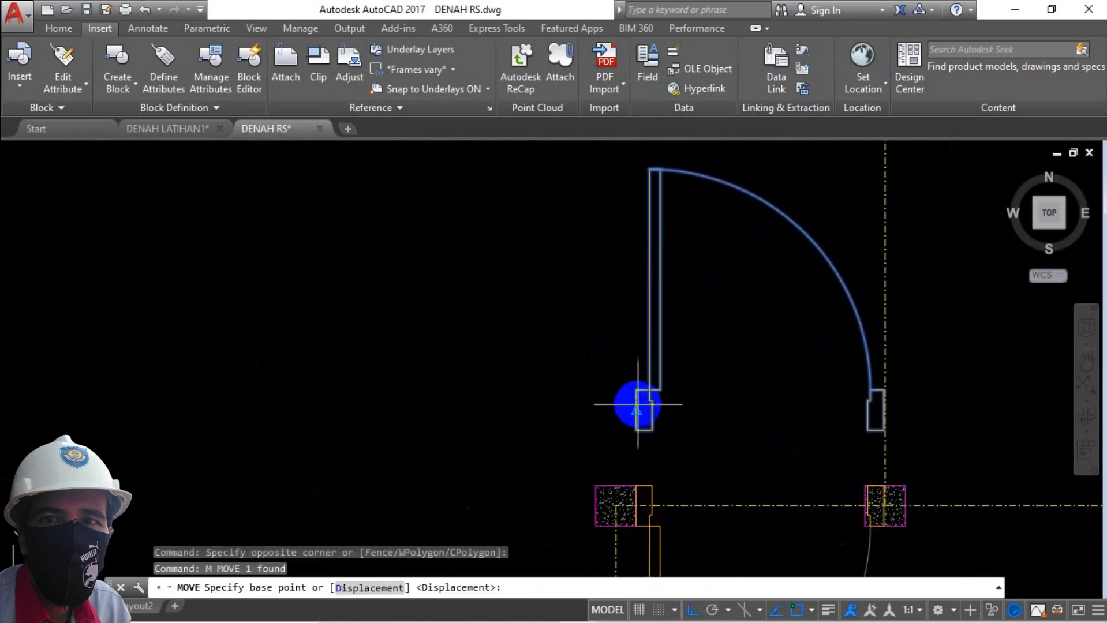
{"action": "left_click", "coordinate": [637, 410]}
{"action": "scroll", "coordinate": [646, 399], "scroll_direction": "down", "scroll_amount": 4}
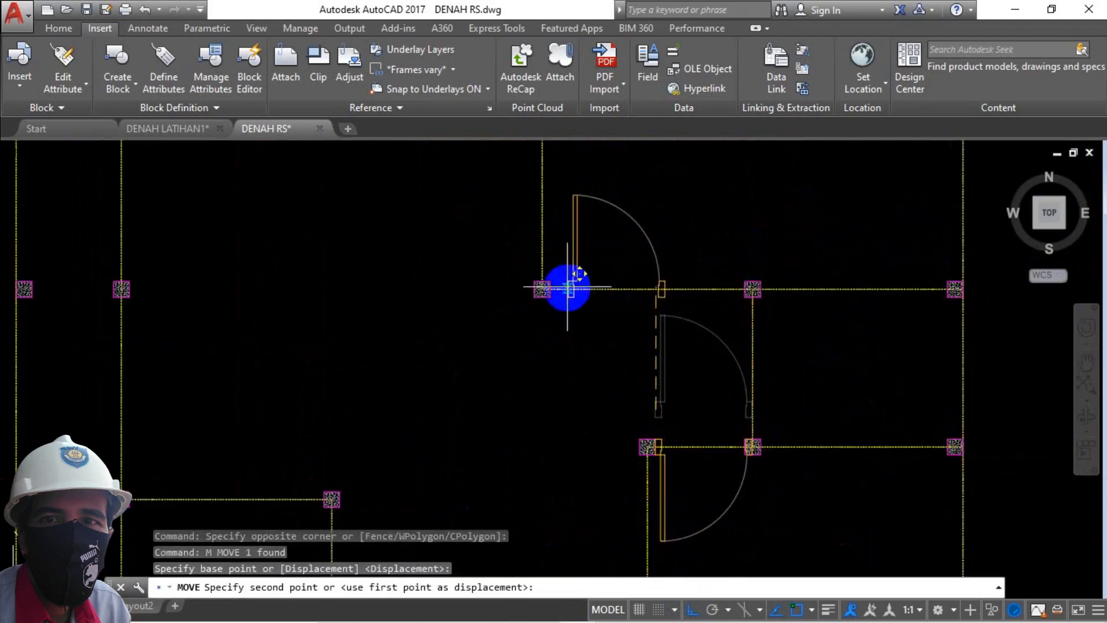
{"action": "left_click", "coordinate": [556, 289]}
{"action": "scroll", "coordinate": [727, 338], "scroll_direction": "down", "scroll_amount": 5}
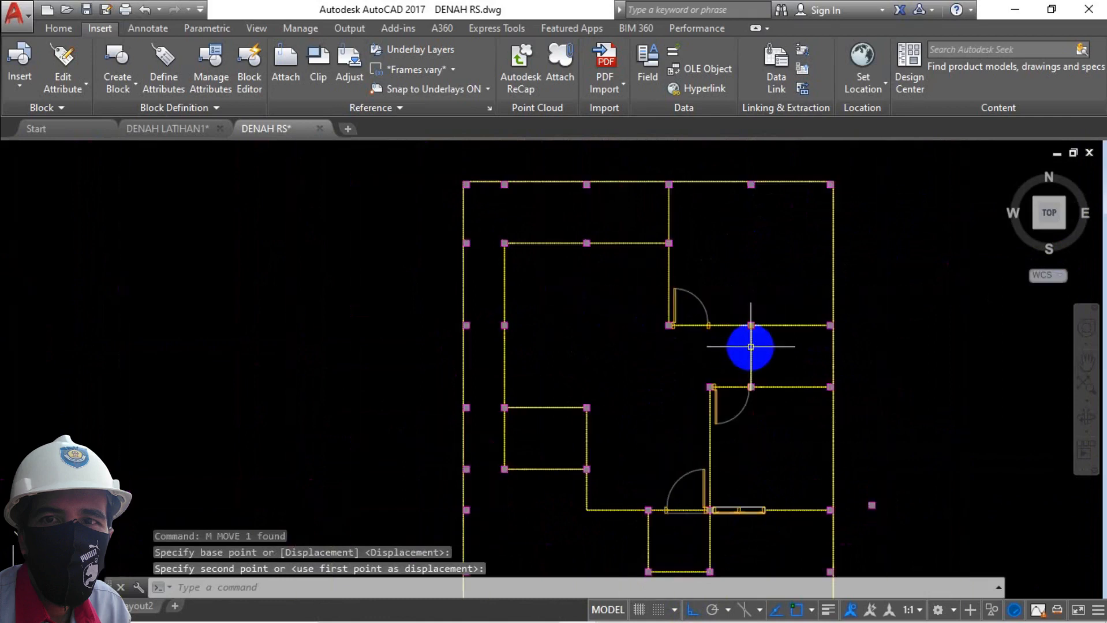
Mirror the upper-right room's door across a vertical line to its left, keeping the original
{"action": "key", "text": "Return"}
{"action": "scroll", "coordinate": [735, 366], "scroll_direction": "up", "scroll_amount": 2}
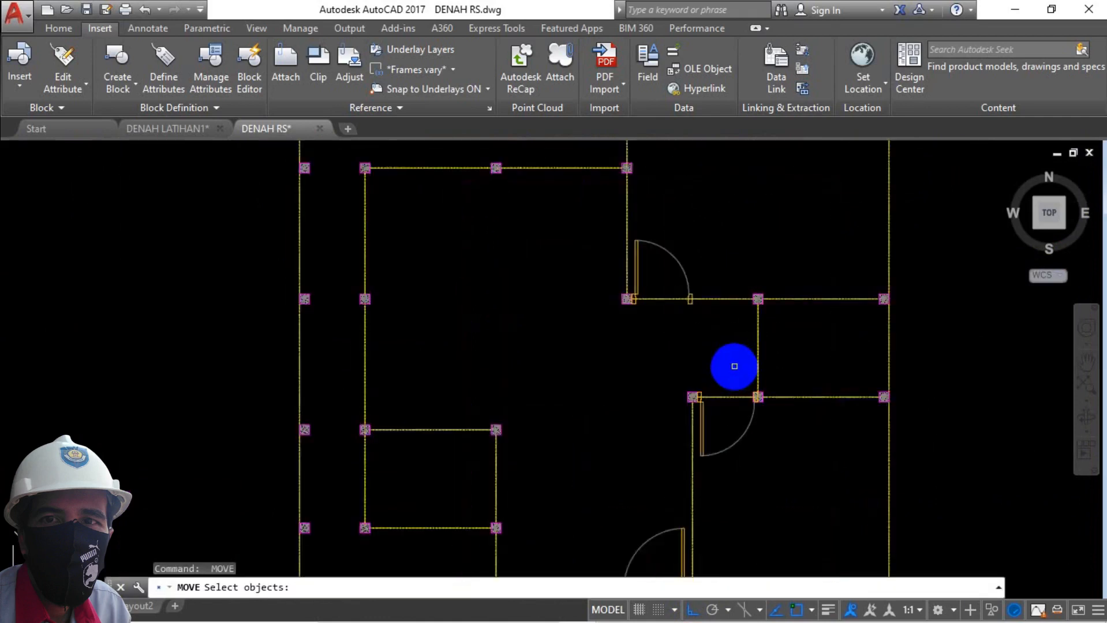
{"action": "key", "text": "Escape"}
{"action": "left_click", "coordinate": [707, 250]}
{"action": "left_click", "coordinate": [659, 274]}
{"action": "type", "text": "mi"}
{"action": "key", "text": "Return"}
{"action": "left_click", "coordinate": [598, 265]}
{"action": "left_click", "coordinate": [595, 368]}
{"action": "key", "text": "Return"}
Move the newly mirrored door onto the large left room's top wall, against the left side of its upper-right column
{"action": "type", "text": "m"}
{"action": "key", "text": "Return"}
{"action": "scroll", "coordinate": [564, 294], "scroll_direction": "up", "scroll_amount": 3}
{"action": "left_click", "coordinate": [563, 298]}
{"action": "scroll", "coordinate": [638, 254], "scroll_direction": "down", "scroll_amount": 4}
{"action": "scroll", "coordinate": [517, 334], "scroll_direction": "up", "scroll_amount": 5}
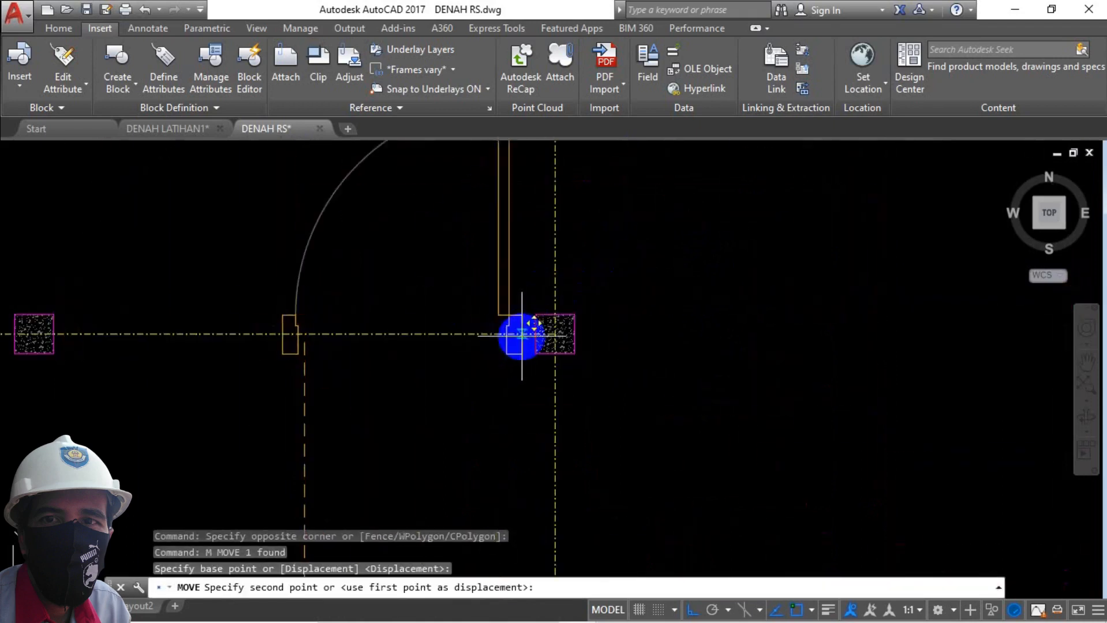
{"action": "left_click", "coordinate": [637, 321]}
Mirror the KUSEN J2 window frame across a horizontal line above it, keeping the original
{"action": "key", "text": "Return"}
{"action": "scroll", "coordinate": [639, 329], "scroll_direction": "down", "scroll_amount": 5}
{"action": "scroll", "coordinate": [653, 416], "scroll_direction": "up", "scroll_amount": 6}
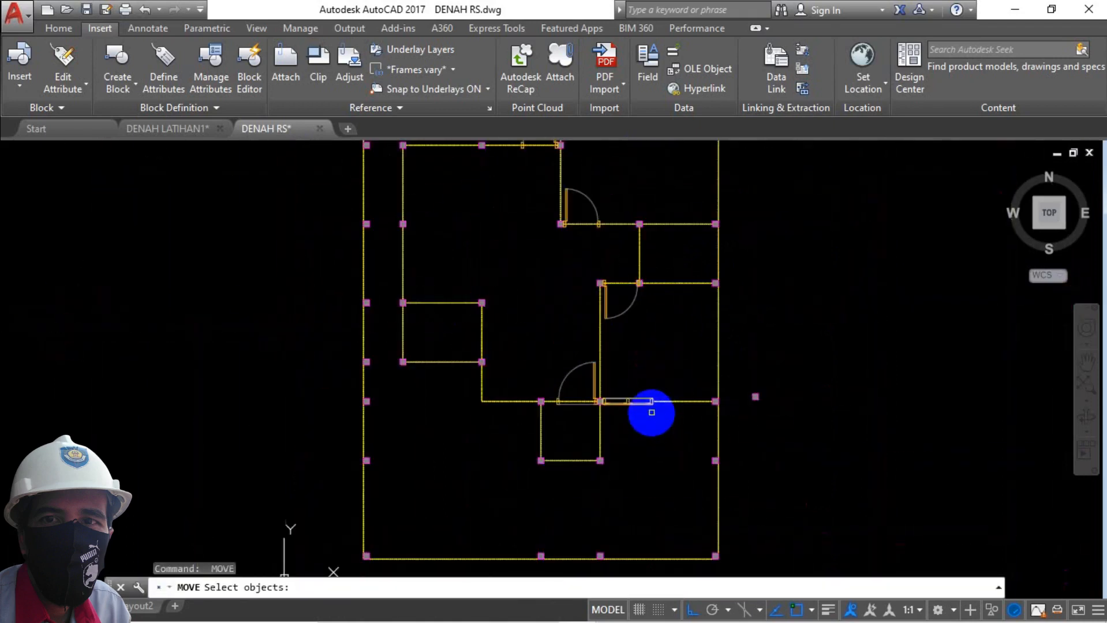
{"action": "key", "text": "Escape"}
{"action": "left_click", "coordinate": [604, 383]}
{"action": "key", "text": "Return"}
{"action": "left_click", "coordinate": [729, 305]}
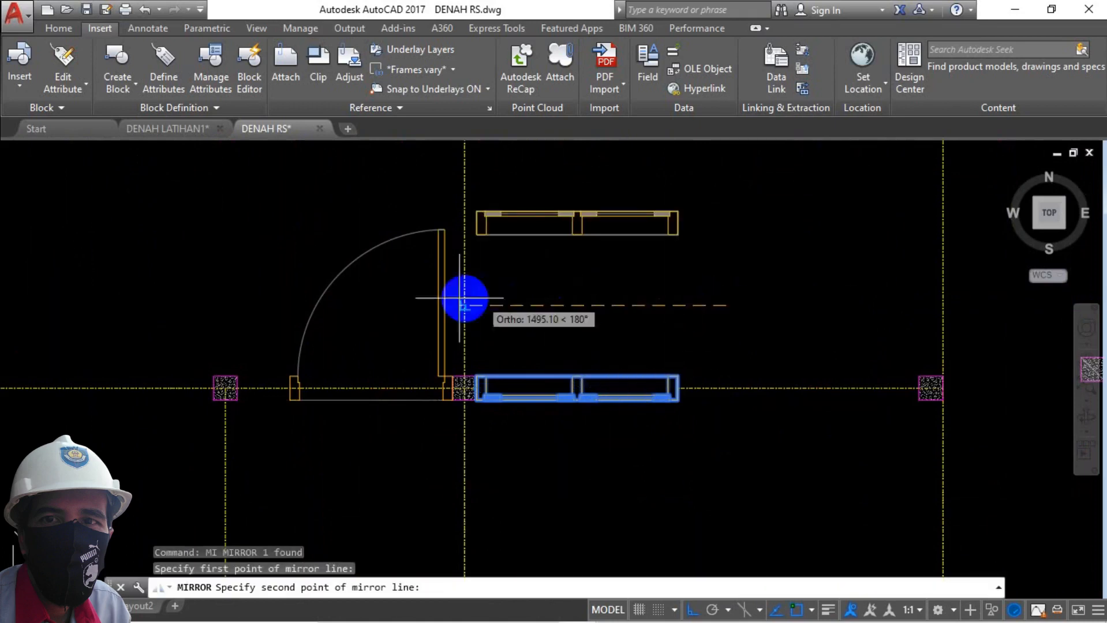
{"action": "left_click", "coordinate": [360, 286]}
{"action": "key", "text": "Return"}
Move the mirrored window frame by its lower-edge midpoint to the middle of the large left room's top wall between the first two columns
{"action": "left_click", "coordinate": [607, 185]}
{"action": "left_click", "coordinate": [544, 263]}
{"action": "key", "text": "m"}
{"action": "key", "text": "Return"}
{"action": "scroll", "coordinate": [569, 206], "scroll_direction": "up", "scroll_amount": 5}
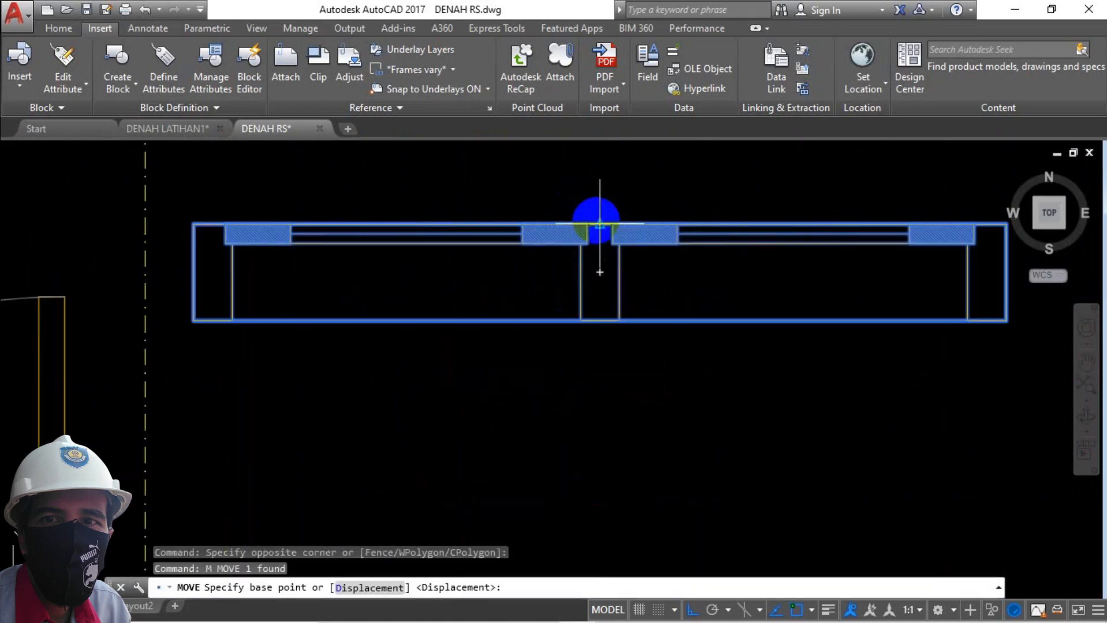
{"action": "left_click", "coordinate": [598, 319]}
{"action": "scroll", "coordinate": [605, 434], "scroll_direction": "down", "scroll_amount": 5}
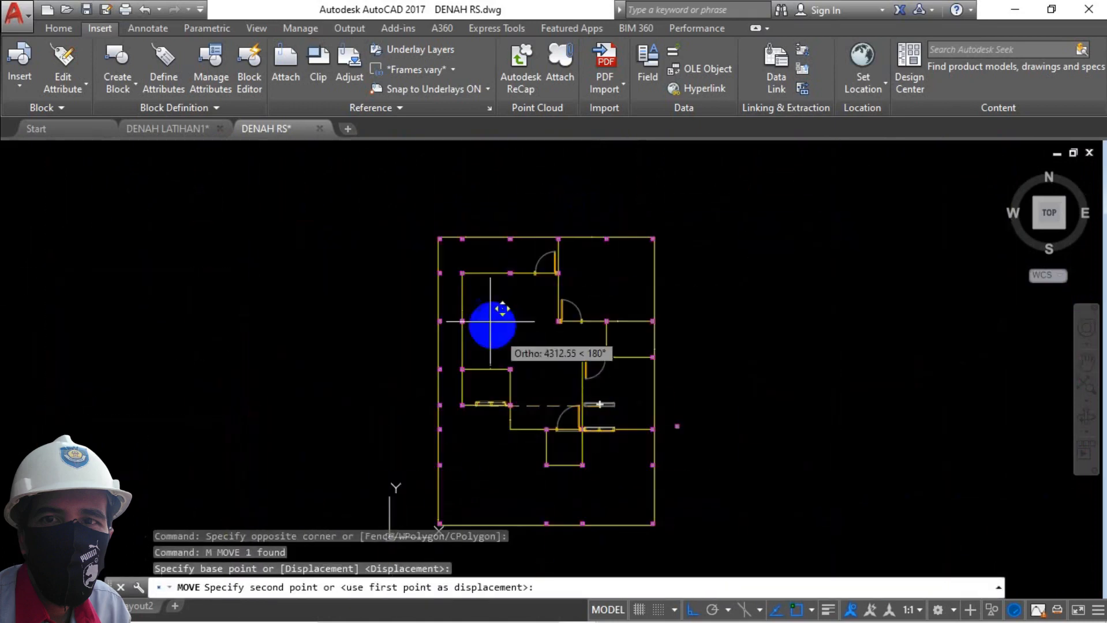
{"action": "scroll", "coordinate": [490, 321], "scroll_direction": "up", "scroll_amount": 5}
{"action": "left_click", "coordinate": [464, 189]}
{"action": "key", "text": "Escape"}
Draw a horizontal line joining the upper inner corners of the two columns on either side of the moved window frame
{"action": "scroll", "coordinate": [375, 167], "scroll_direction": "up", "scroll_amount": 5}
{"action": "middle_click_drag", "start_coordinate": [375, 167], "coordinate": [390, 224]}
{"action": "type", "text": "l"}
{"action": "key", "text": "Return"}
{"action": "left_click", "coordinate": [270, 262]}
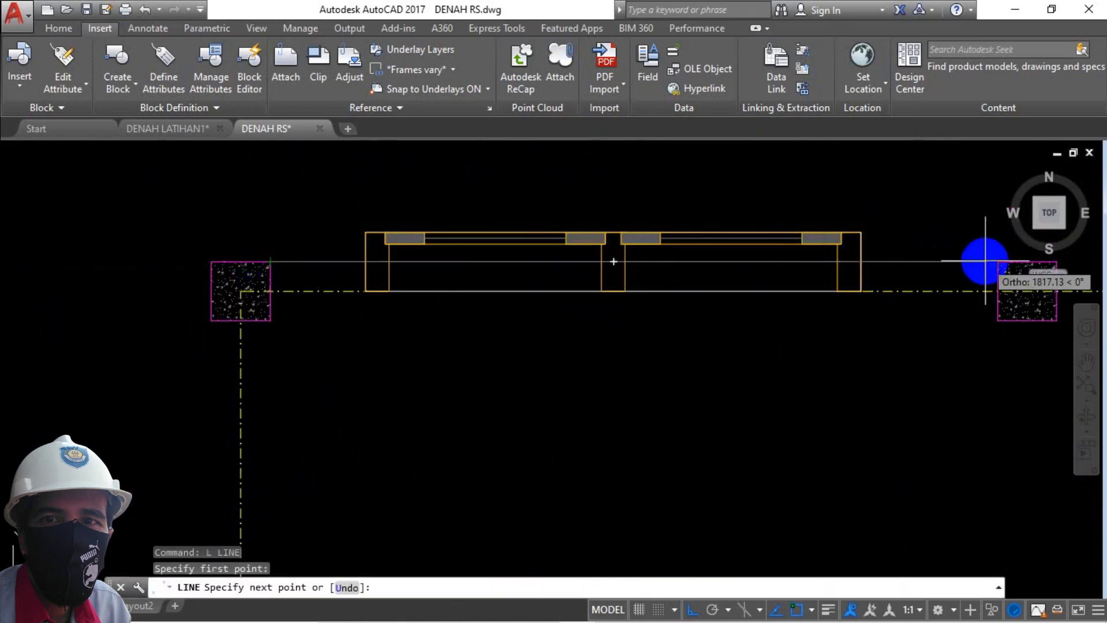
{"action": "left_click", "coordinate": [998, 262]}
{"action": "key", "text": "Return"}
Move the window frame vertically by its upper-edge midpoint toward the line drawn between the columns
{"action": "left_click", "coordinate": [841, 207]}
{"action": "left_click", "coordinate": [699, 246]}
{"action": "type", "text": "m"}
{"action": "key", "text": "Return"}
{"action": "scroll", "coordinate": [611, 234], "scroll_direction": "up", "scroll_amount": 5}
{"action": "left_click", "coordinate": [621, 225]}
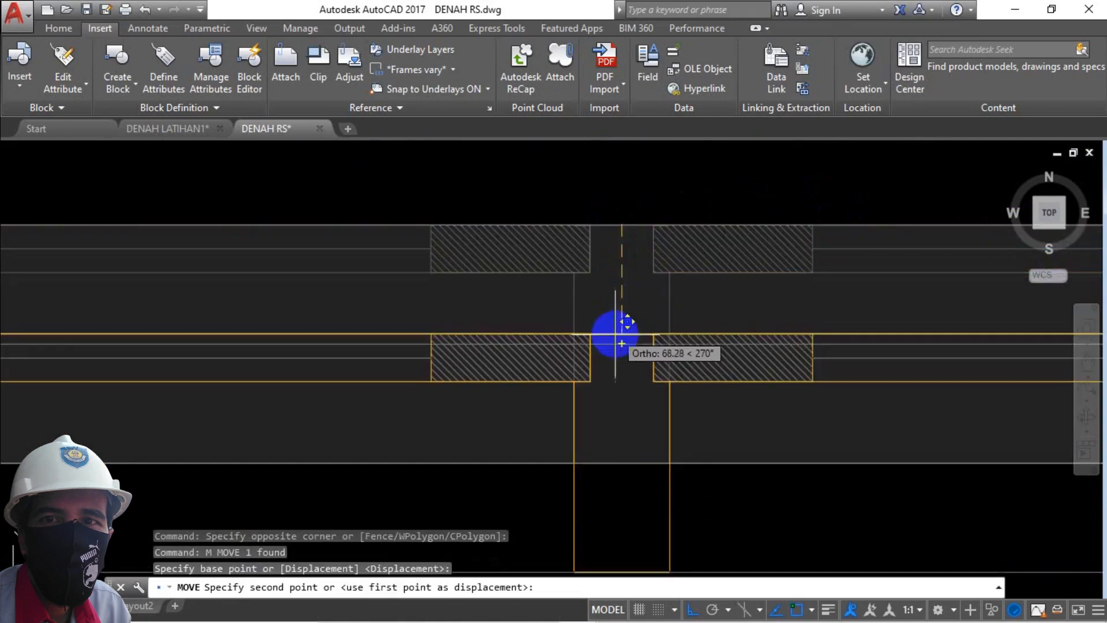
{"action": "scroll", "coordinate": [599, 338], "scroll_direction": "down", "scroll_amount": 5}
{"action": "left_click", "coordinate": [610, 412]}
Move the window frame again to centre it between the two columns, with its upper edge flush with the drawn line
{"action": "left_click", "coordinate": [610, 385]}
{"action": "left_click", "coordinate": [590, 430]}
{"action": "type", "text": "m"}
{"action": "key", "text": "Return"}
{"action": "scroll", "coordinate": [601, 410], "scroll_direction": "up", "scroll_amount": 4}
{"action": "left_click", "coordinate": [598, 417]}
{"action": "scroll", "coordinate": [597, 392], "scroll_direction": "down", "scroll_amount": 4}
{"action": "left_click", "coordinate": [617, 282]}
{"action": "scroll", "coordinate": [587, 369], "scroll_direction": "down", "scroll_amount": 8}
{"action": "mouse_move", "coordinate": [589, 368]}
{"action": "middle_mouse_down"}
{"action": "mouse_move", "coordinate": [538, 285]}
{"action": "mouse_move", "coordinate": [578, 337]}
{"action": "middle_mouse_up"}
{"action": "key", "text": "Escape"}
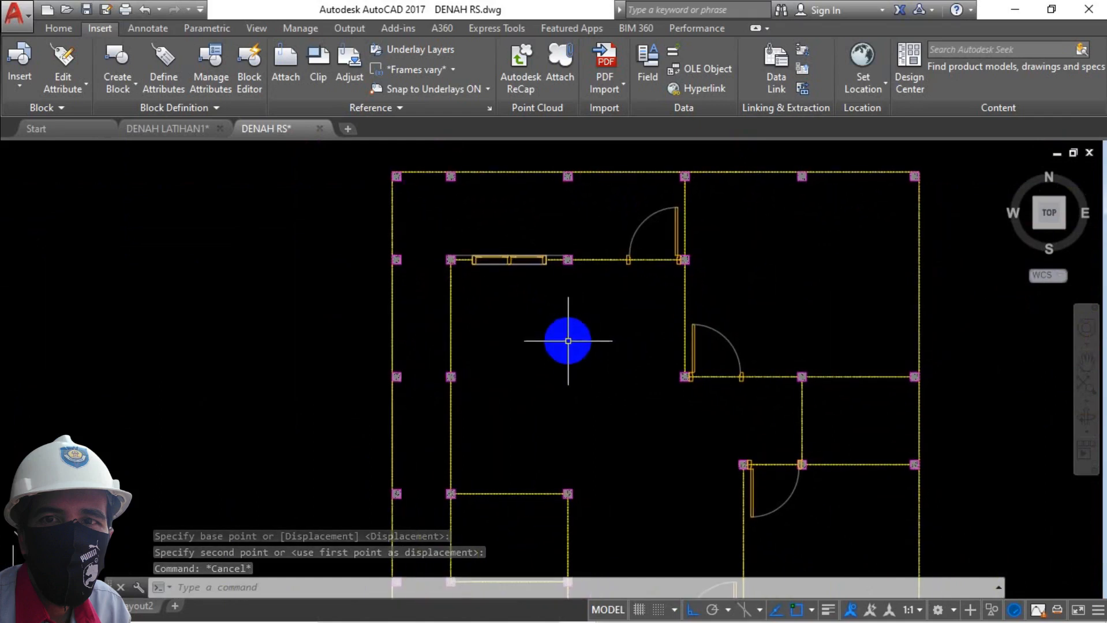
Copy the top-wall window frame to the right along the wall, between the middle column and the door's column
{"action": "scroll", "coordinate": [519, 398], "scroll_direction": "up", "scroll_amount": 6}
{"action": "left_click_drag", "start_coordinate": [485, 332], "coordinate": [457, 329]}
{"action": "type", "text": "co"}
{"action": "key", "text": "Return"}
{"action": "scroll", "coordinate": [442, 364], "scroll_direction": "down", "scroll_amount": 2}
{"action": "left_click", "coordinate": [287, 304]}
{"action": "key", "text": "Return"}
{"action": "key", "text": "Escape"}
Copy the original top-wall window frame straight up, clear of the wall
{"action": "left_click_drag", "start_coordinate": [357, 346], "coordinate": [345, 381]}
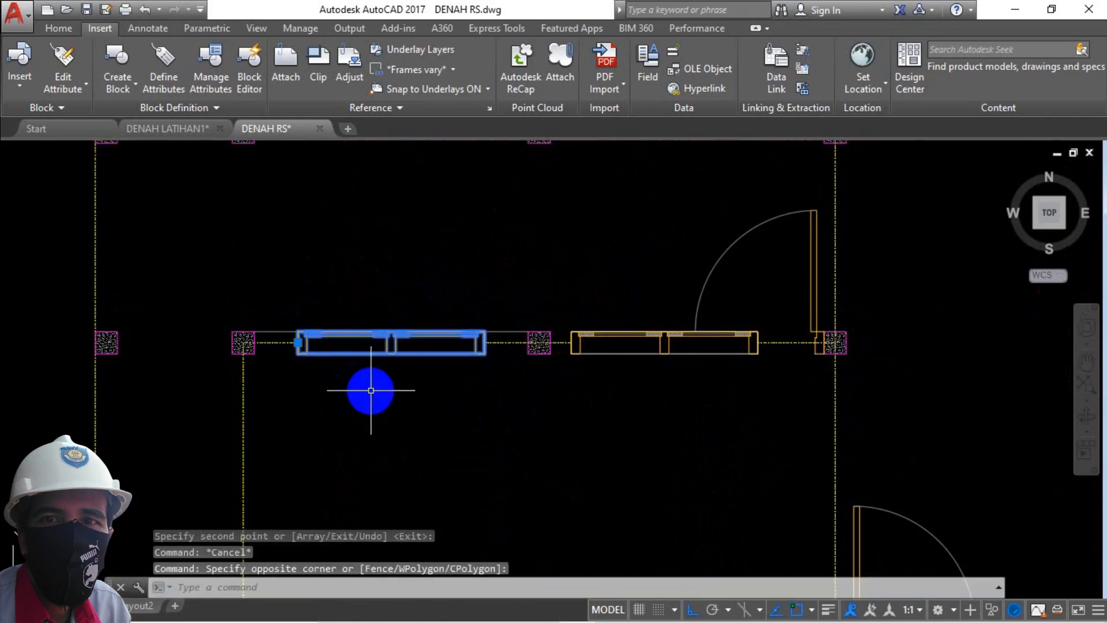
{"action": "type", "text": "co"}
{"action": "key", "text": "Return"}
{"action": "left_click", "coordinate": [405, 480]}
{"action": "left_click", "coordinate": [407, 388]}
{"action": "key", "text": "Escape"}
Delete the window frame between the middle column and the top-wall door, and rotate the spare copy above the wall 90° to stand upright
{"action": "left_click", "coordinate": [630, 353]}
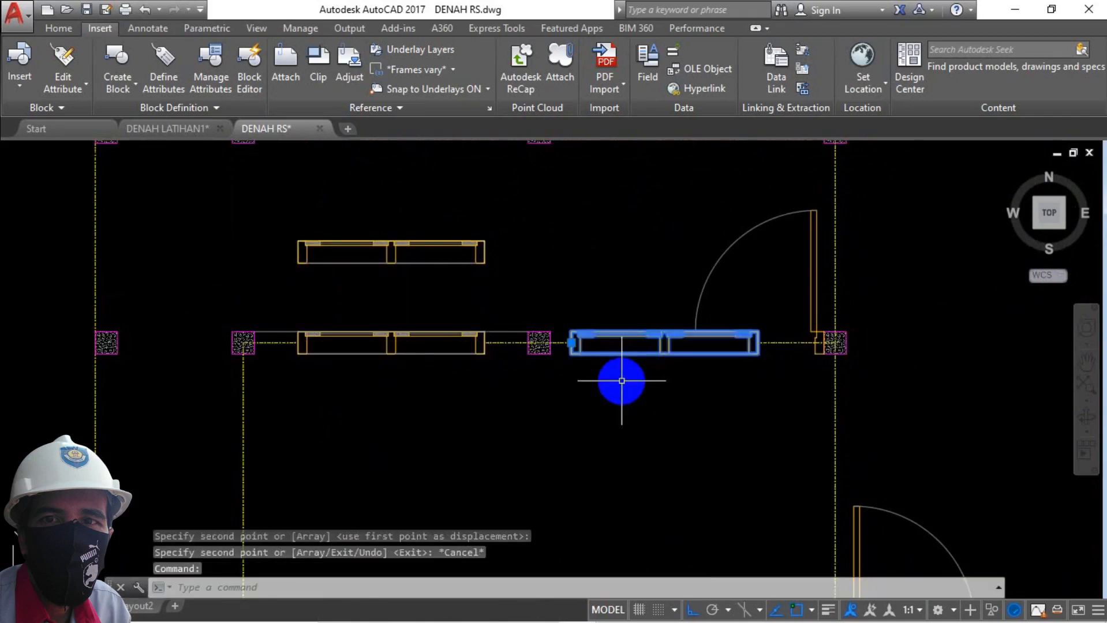
{"action": "key", "text": "Delete"}
{"action": "left_click", "coordinate": [557, 238]}
{"action": "left_click", "coordinate": [439, 296]}
{"action": "type", "text": "ro"}
{"action": "key", "text": "Return"}
{"action": "left_click", "coordinate": [304, 233]}
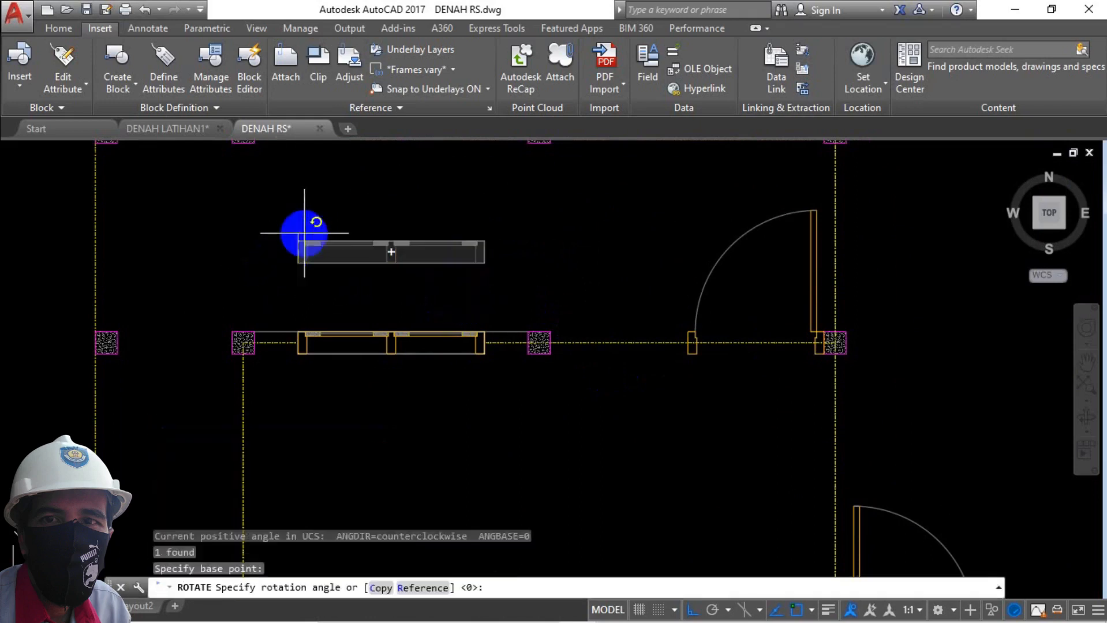
{"action": "left_click", "coordinate": [303, 225]}
Move the upright window frame across the plan to just beyond the vertical wall axis beside the top-wall door
{"action": "left_click", "coordinate": [301, 226]}
{"action": "left_click", "coordinate": [250, 265]}
{"action": "type", "text": "m"}
{"action": "key", "text": "Return"}
{"action": "scroll", "coordinate": [347, 354], "scroll_direction": "down", "scroll_amount": 3}
{"action": "scroll", "coordinate": [320, 227], "scroll_direction": "up", "scroll_amount": 5}
{"action": "left_click", "coordinate": [327, 377]}
{"action": "scroll", "coordinate": [469, 390], "scroll_direction": "down", "scroll_amount": 3}
{"action": "scroll", "coordinate": [383, 338], "scroll_direction": "up", "scroll_amount": 2}
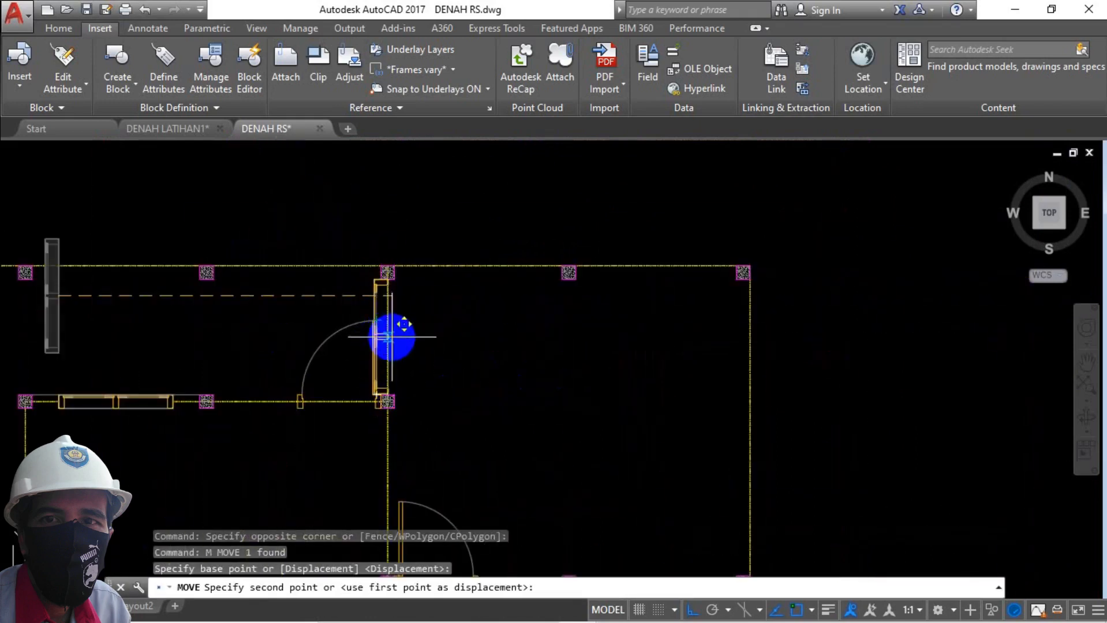
{"action": "left_click", "coordinate": [482, 348]}
Move the upright window frame again to seat it on the vertical wall axis between the two columns beside the top-wall door
{"action": "left_click", "coordinate": [490, 351]}
{"action": "left_click", "coordinate": [444, 329]}
{"action": "type", "text": "m"}
{"action": "key", "text": "Return"}
{"action": "scroll", "coordinate": [486, 242], "scroll_direction": "up", "scroll_amount": 4}
{"action": "left_click", "coordinate": [470, 232]}
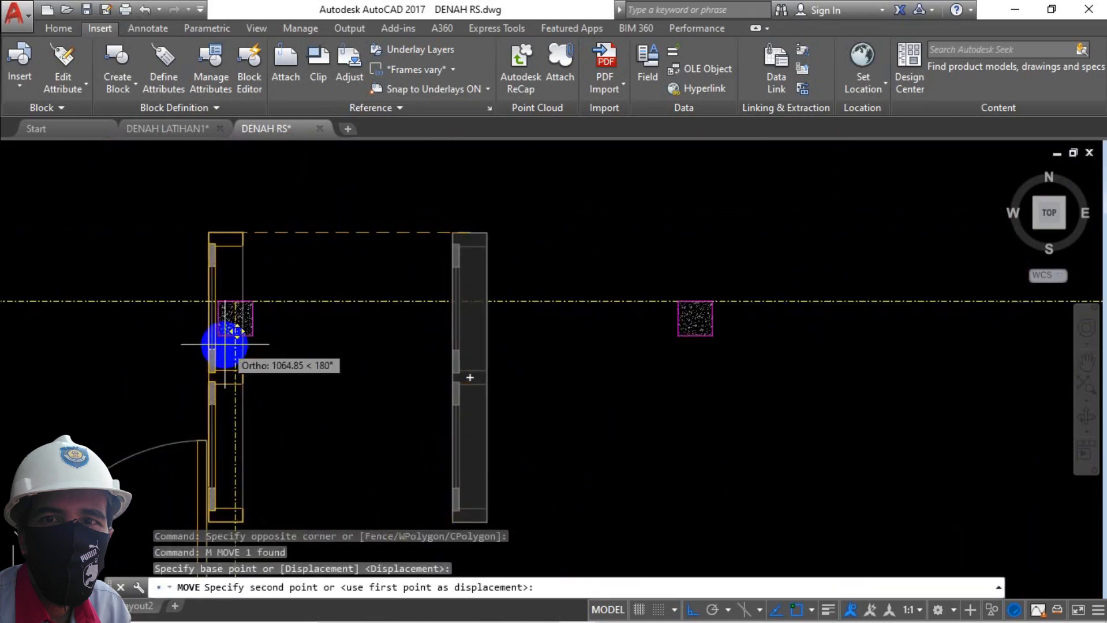
{"action": "scroll", "coordinate": [434, 311], "scroll_direction": "down", "scroll_amount": 4}
{"action": "scroll", "coordinate": [514, 280], "scroll_direction": "up", "scroll_amount": 2}
{"action": "scroll", "coordinate": [502, 432], "scroll_direction": "down", "scroll_amount": 2}
{"action": "left_click", "coordinate": [501, 432]}
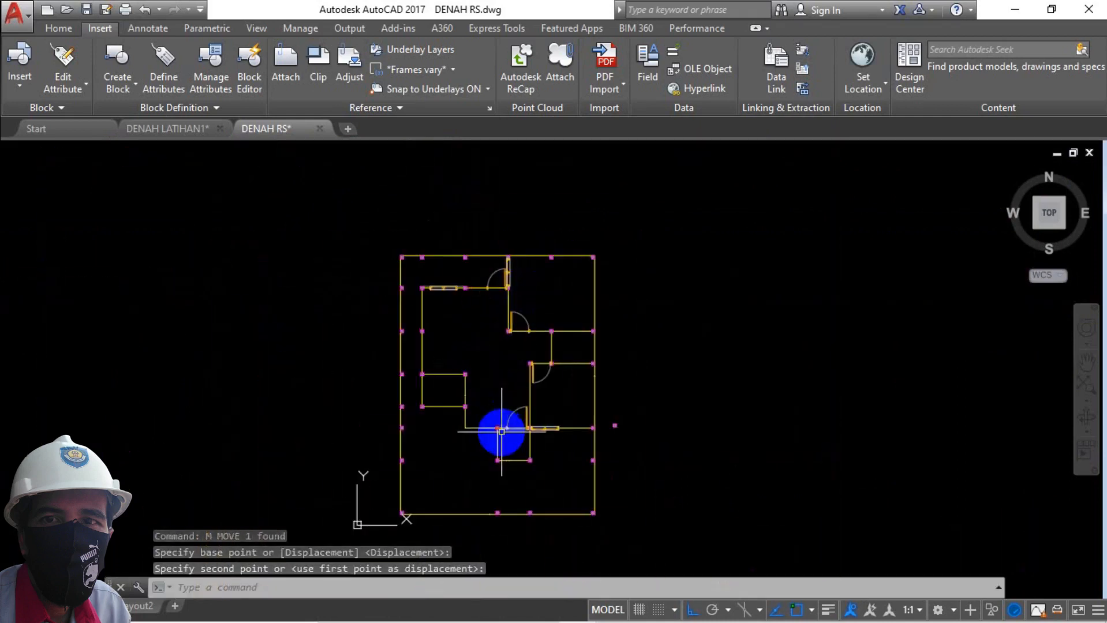
Insert the L-shaped corner window block at the midpoint of the column's lower edge, at the front wall corner of the small room
{"action": "left_click", "coordinate": [18, 92]}
{"action": "left_click", "coordinate": [69, 272]}
{"action": "left_click", "coordinate": [704, 215]}
{"action": "left_click", "coordinate": [603, 310]}
{"action": "left_click", "coordinate": [930, 487]}
{"action": "left_click", "coordinate": [650, 417]}
{"action": "scroll", "coordinate": [456, 381], "scroll_direction": "up", "scroll_amount": 3}
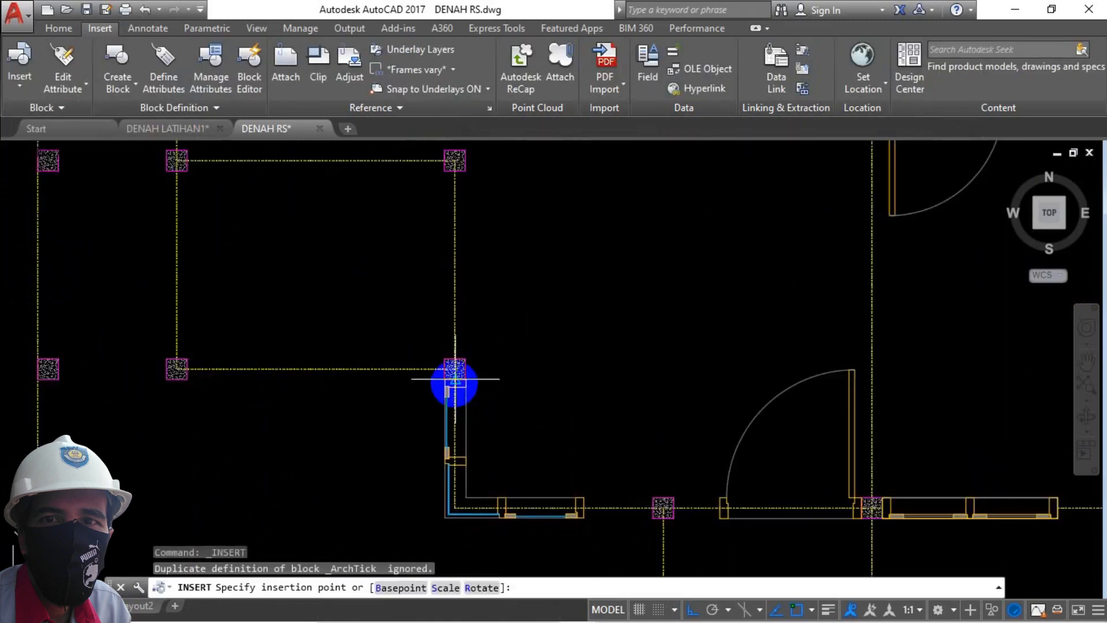
{"action": "left_click", "coordinate": [455, 380]}
{"action": "scroll", "coordinate": [564, 371], "scroll_direction": "down", "scroll_amount": 6}
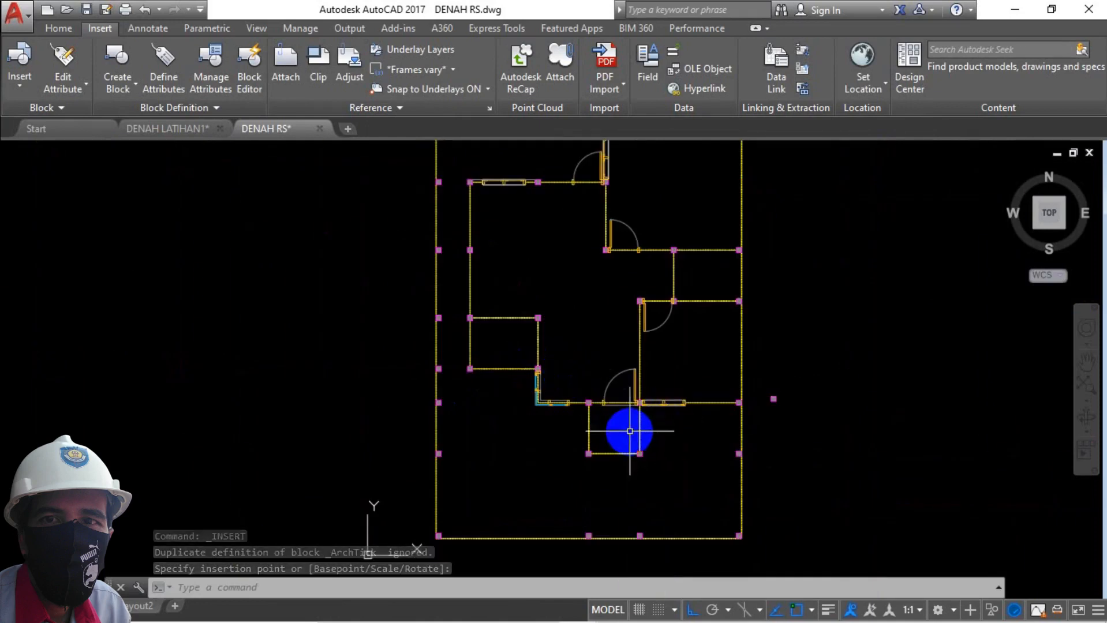
Make DDG2 the current layer
{"action": "middle_click_drag", "start_coordinate": [627, 428], "coordinate": [507, 400]}
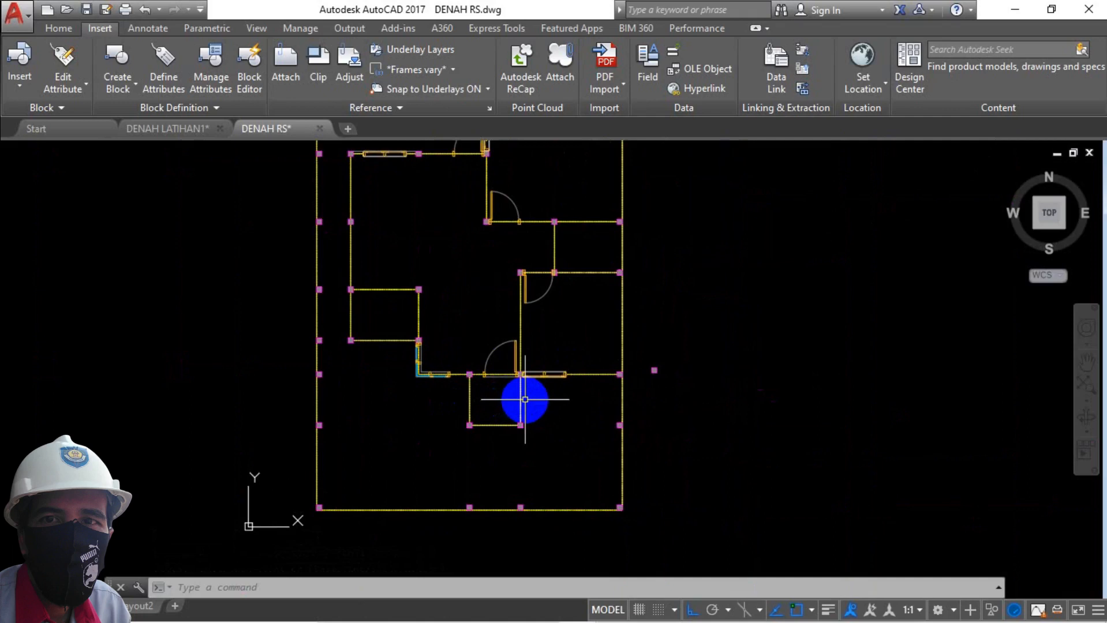
{"action": "scroll", "coordinate": [558, 437], "scroll_direction": "up", "scroll_amount": 4}
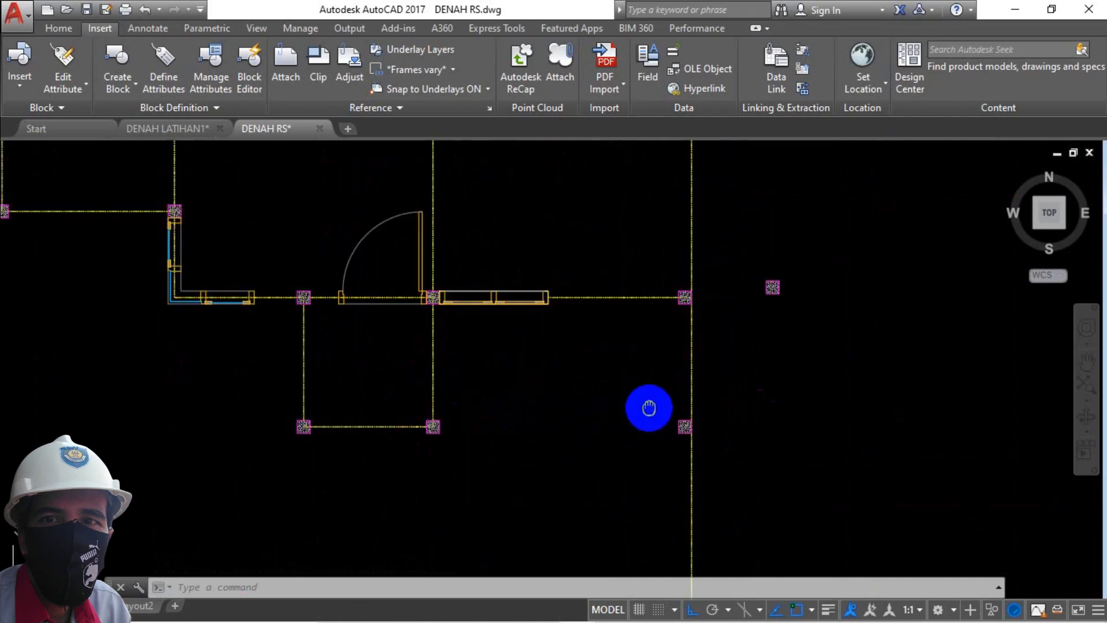
{"action": "middle_click_drag", "start_coordinate": [647, 406], "coordinate": [371, 368]}
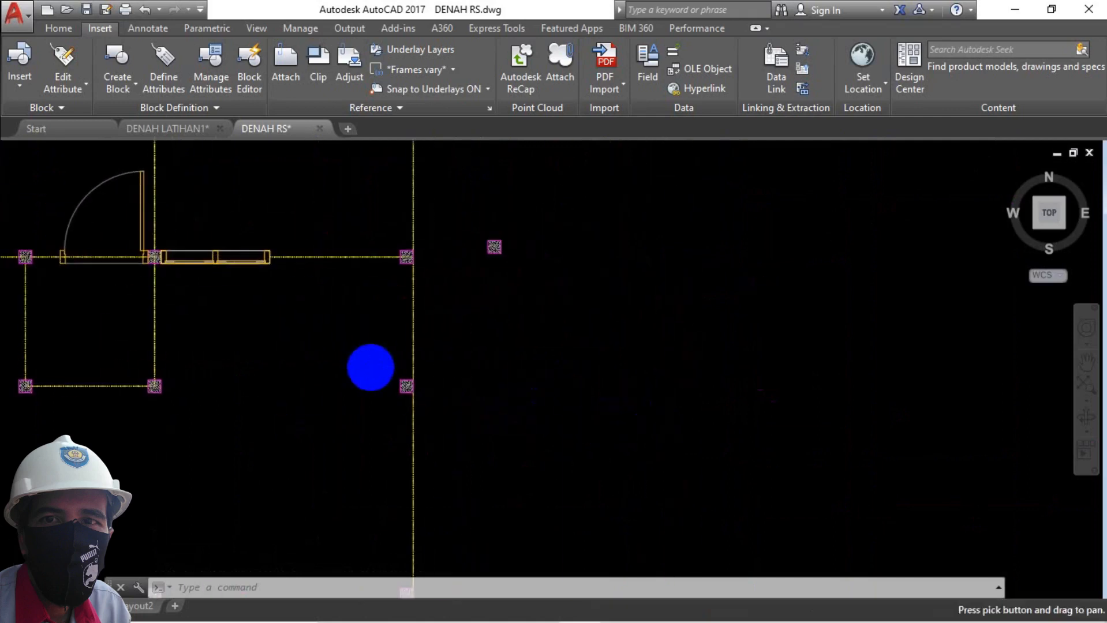
{"action": "left_click", "coordinate": [57, 30]}
{"action": "left_click", "coordinate": [546, 49]}
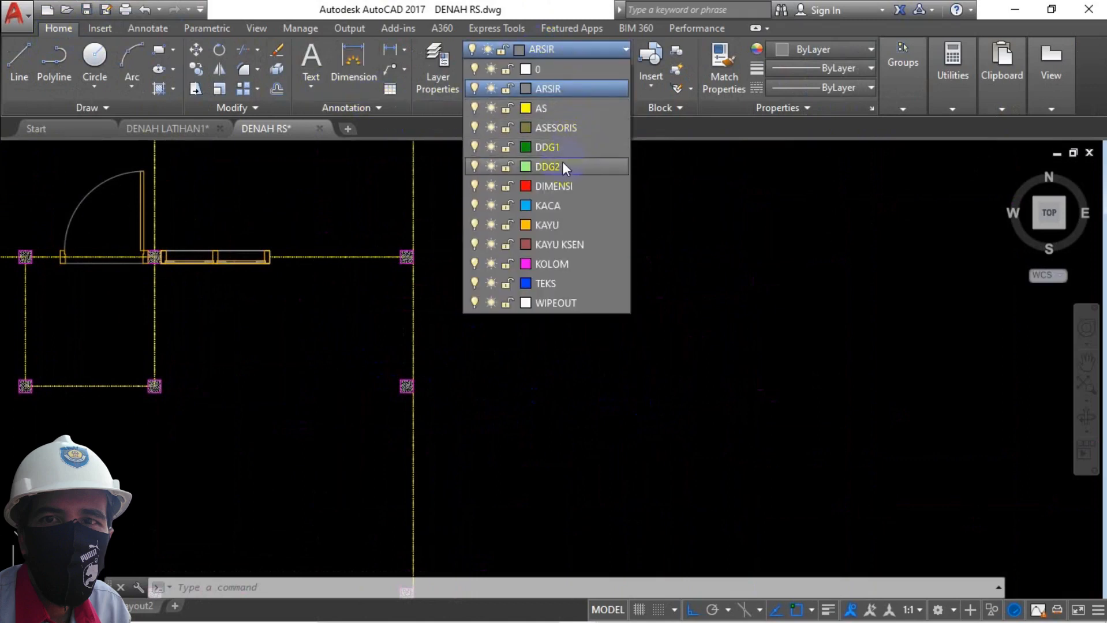
{"action": "left_click", "coordinate": [564, 167]}
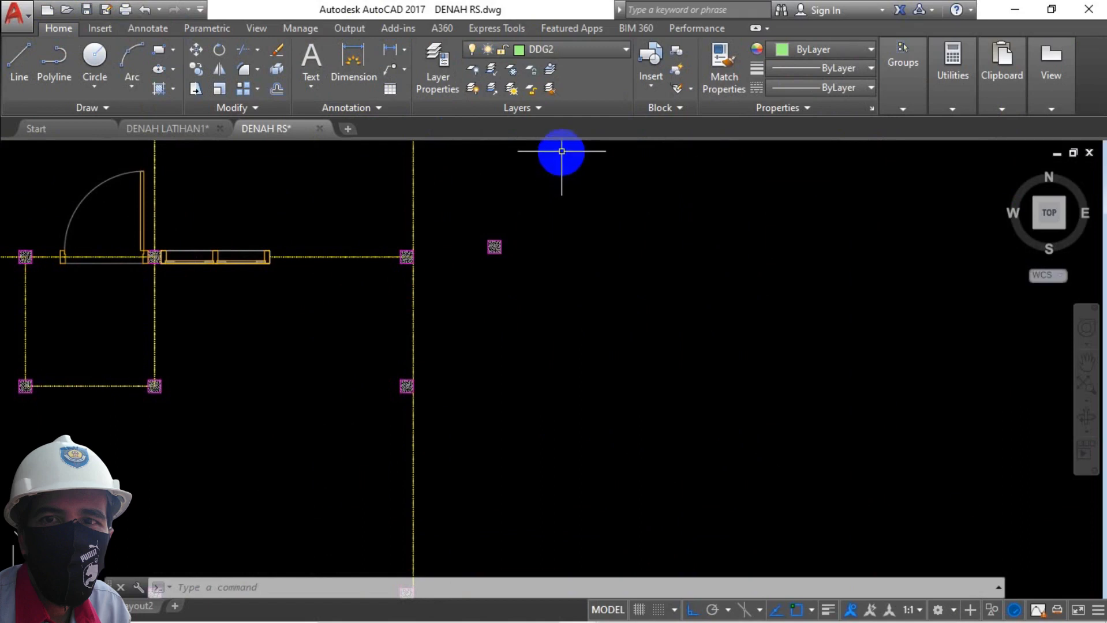
{"action": "left_click", "coordinate": [598, 326]}
{"action": "type", "text": "RECTANG"}
{"action": "key", "text": "Return"}
{"action": "left_click", "coordinate": [494, 410]}
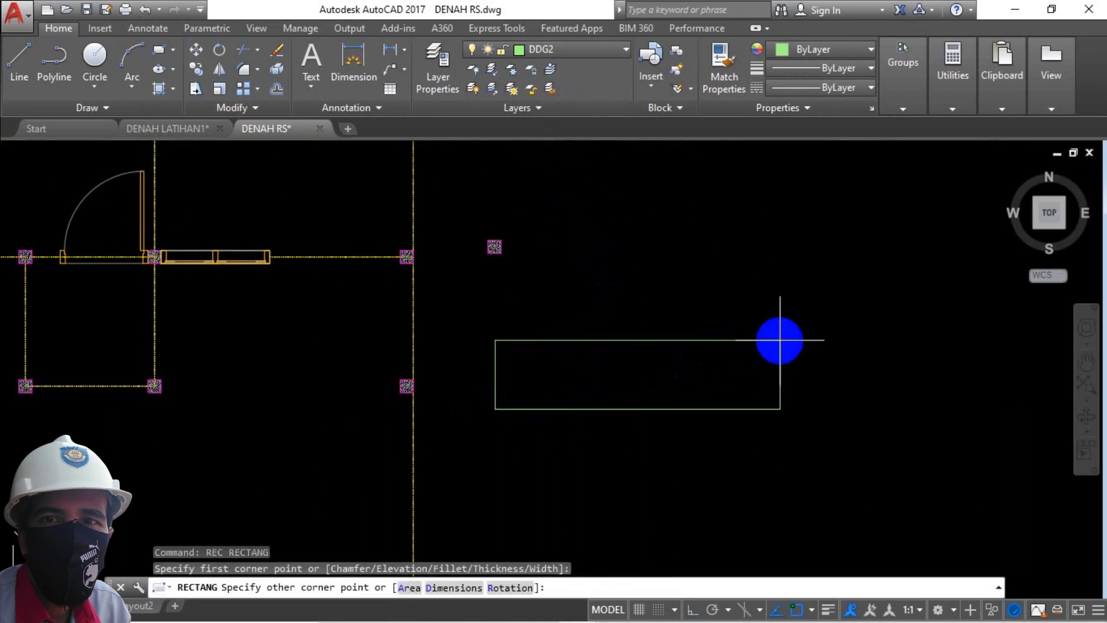
{"action": "type", "text": "D"}
{"action": "key", "text": "Return"}
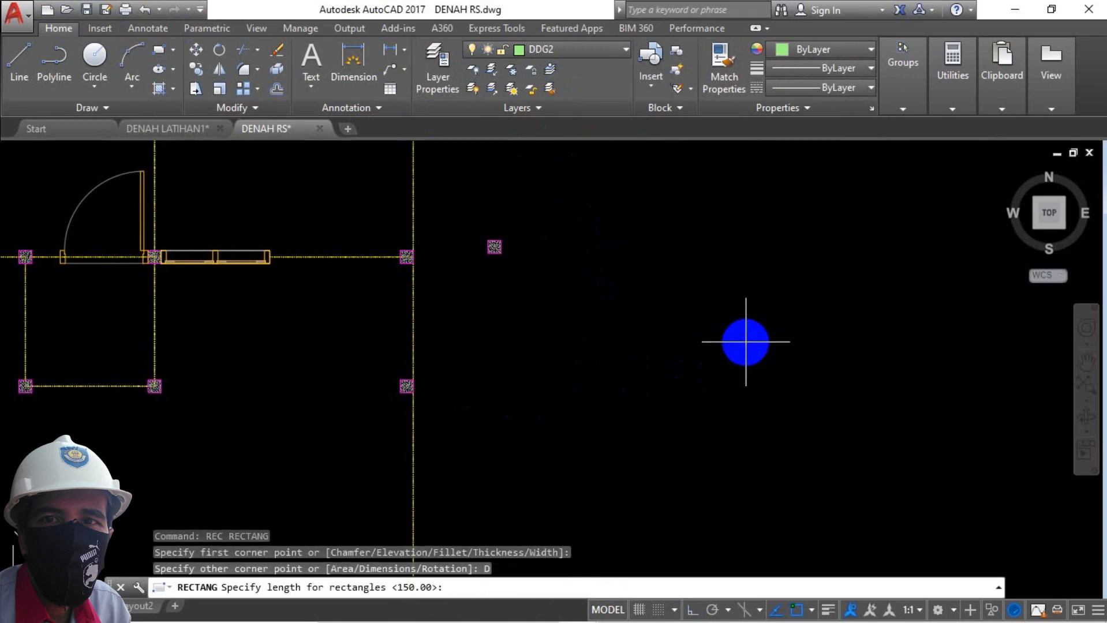
{"action": "key", "text": "Escape"}
Draw a rectangle 500 long and 150 wide in the empty area to the right of the floor plan
{"action": "type", "text": "REC"}
{"action": "key", "text": "Return"}
{"action": "left_click", "coordinate": [577, 387]}
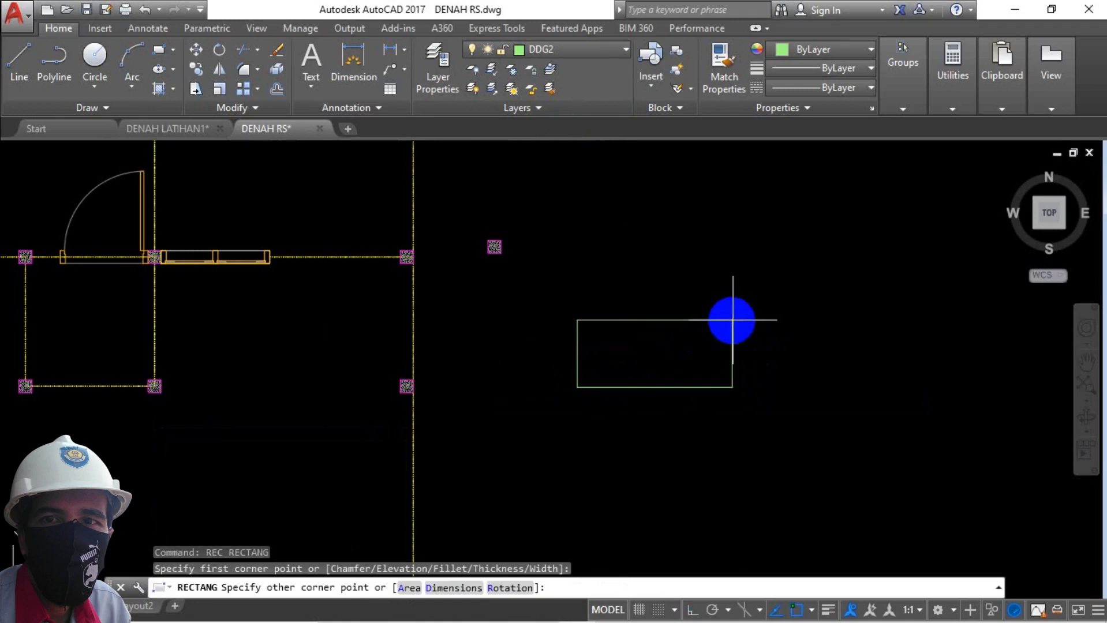
{"action": "type", "text": "D"}
{"action": "key", "text": "Return"}
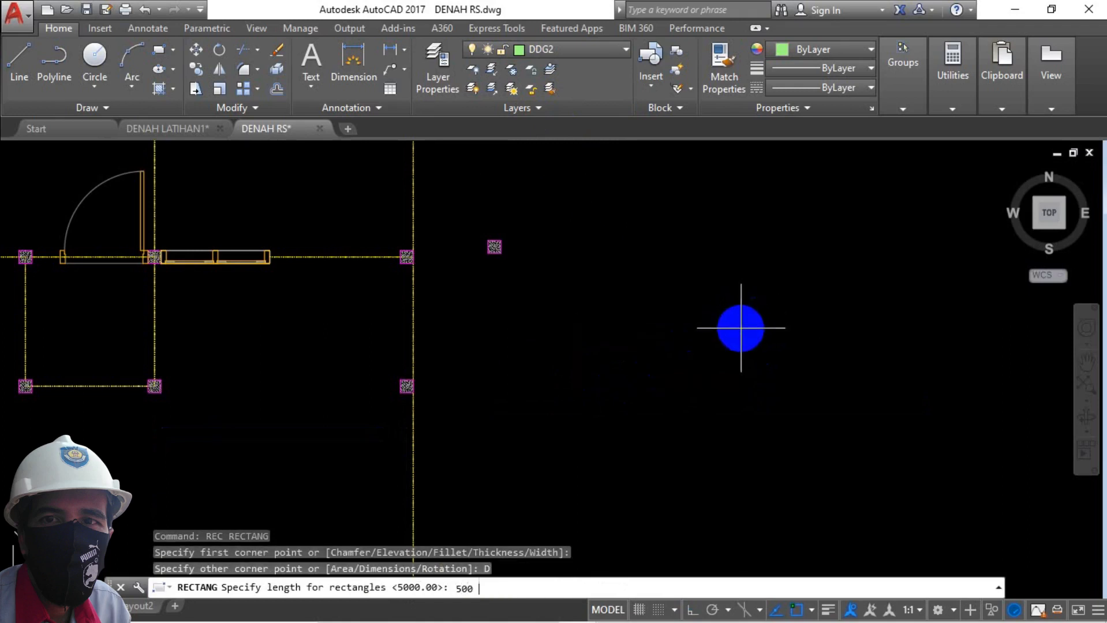
{"action": "key", "text": "Return"}
{"action": "key", "text": "Return"}
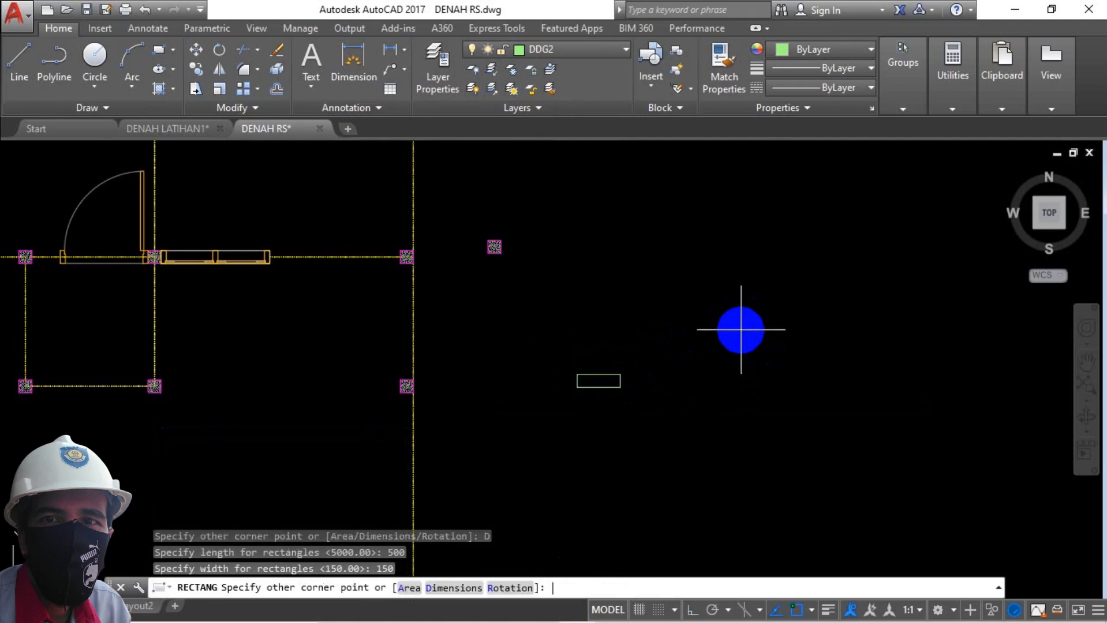
{"action": "scroll", "coordinate": [612, 376], "scroll_direction": "up", "scroll_amount": 6}
{"action": "left_click", "coordinate": [694, 337]}
{"action": "left_click", "coordinate": [615, 414]}
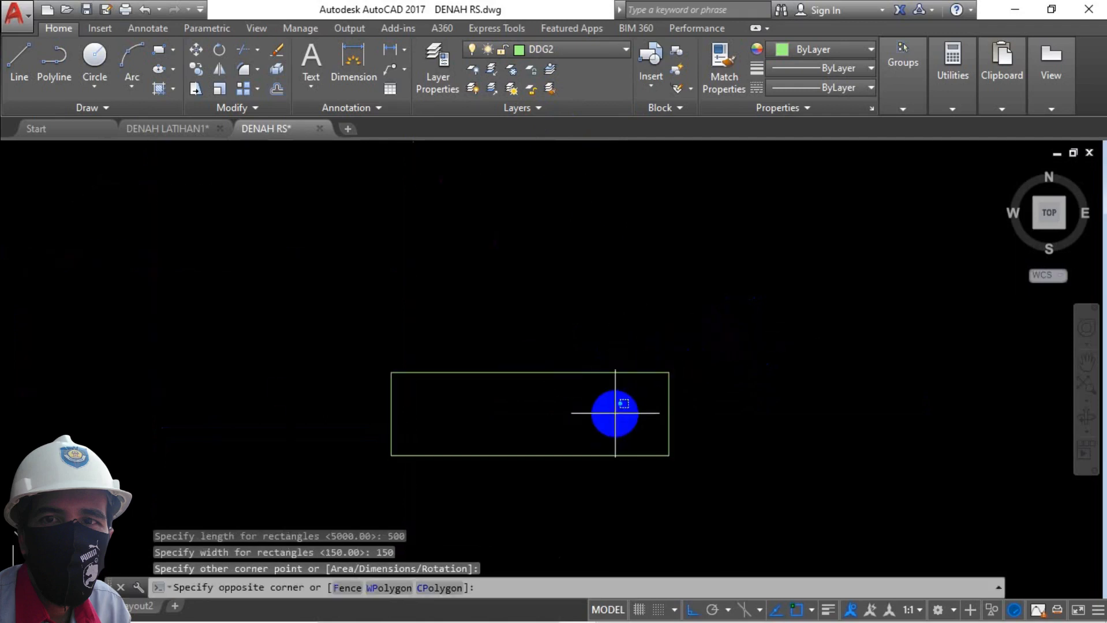
{"action": "key", "text": "Escape"}
Copy the 500 by 150 rectangle straight up, clear of the original
{"action": "left_click", "coordinate": [668, 322]}
{"action": "left_click", "coordinate": [529, 411]}
{"action": "type", "text": "co"}
{"action": "key", "text": "Return"}
{"action": "left_click", "coordinate": [770, 371]}
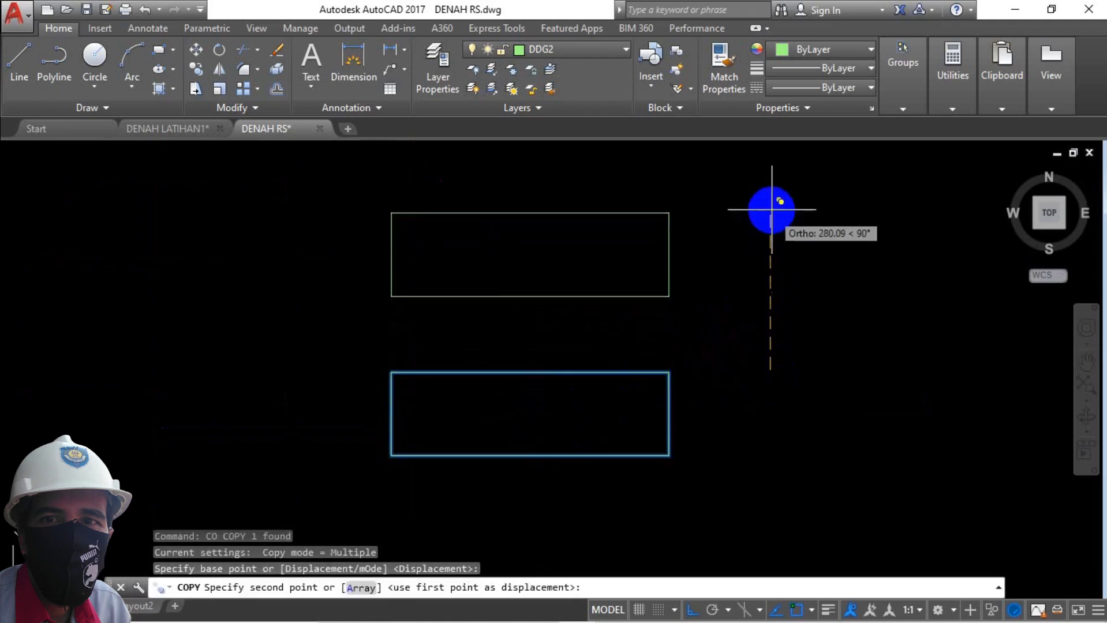
{"action": "left_click", "coordinate": [776, 209]}
{"action": "key", "text": "Escape"}
Assign the upper rectangle to the DDG1 layer
{"action": "left_click", "coordinate": [757, 179]}
{"action": "left_click", "coordinate": [631, 227]}
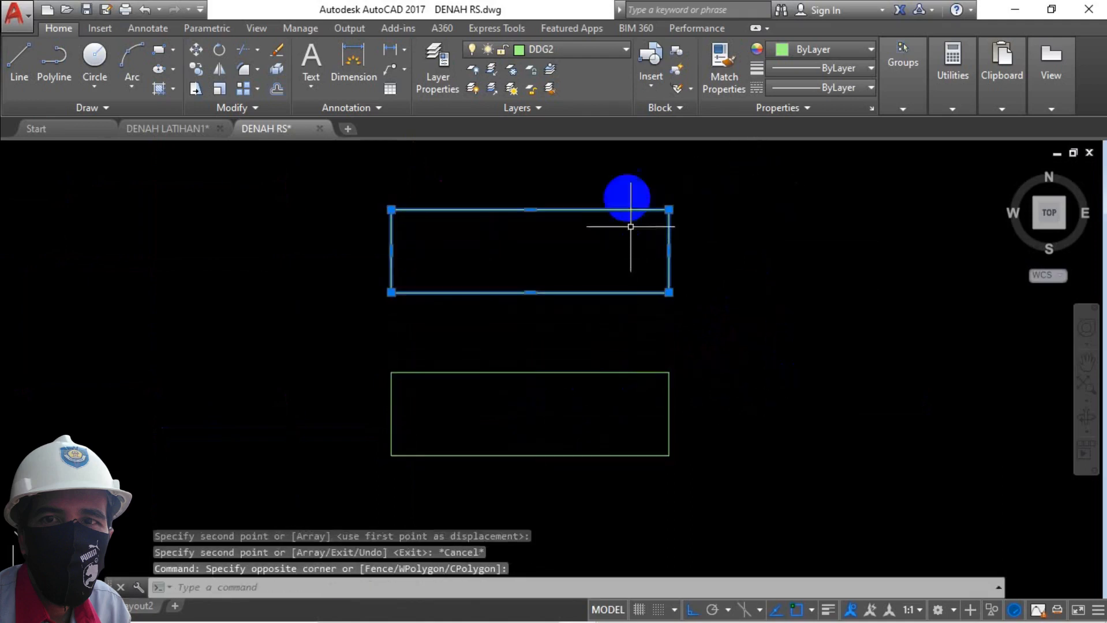
{"action": "left_click", "coordinate": [592, 54]}
{"action": "left_click", "coordinate": [576, 147]}
{"action": "key", "text": "Escape"}
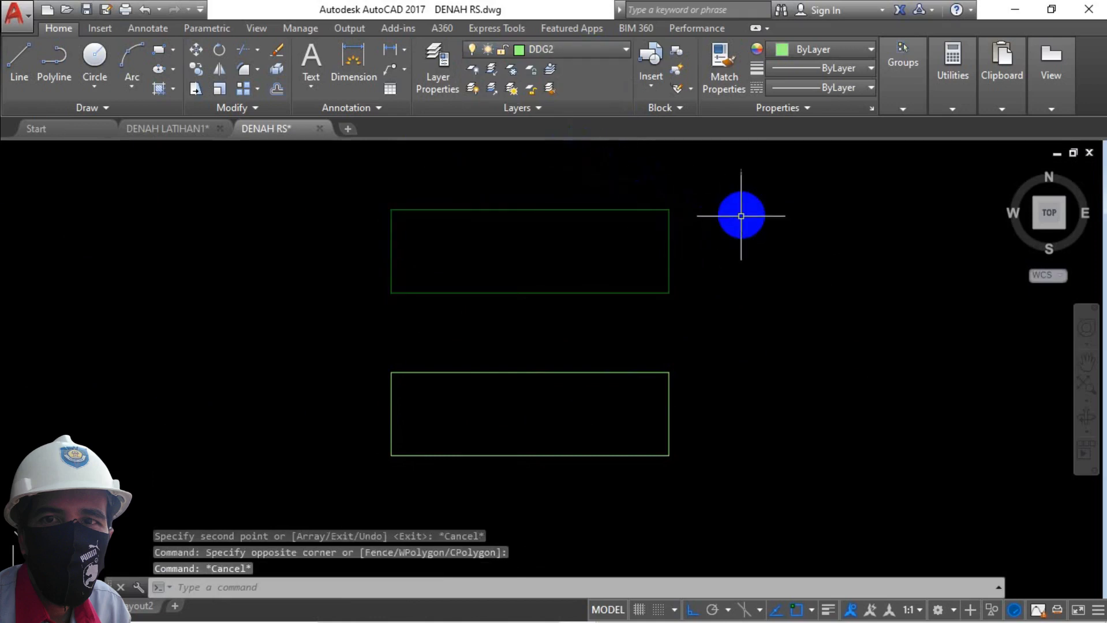
Stretch the upper rectangle's top edge down by 30
{"action": "type", "text": "s"}
{"action": "key", "text": "Return"}
{"action": "left_click", "coordinate": [741, 179]}
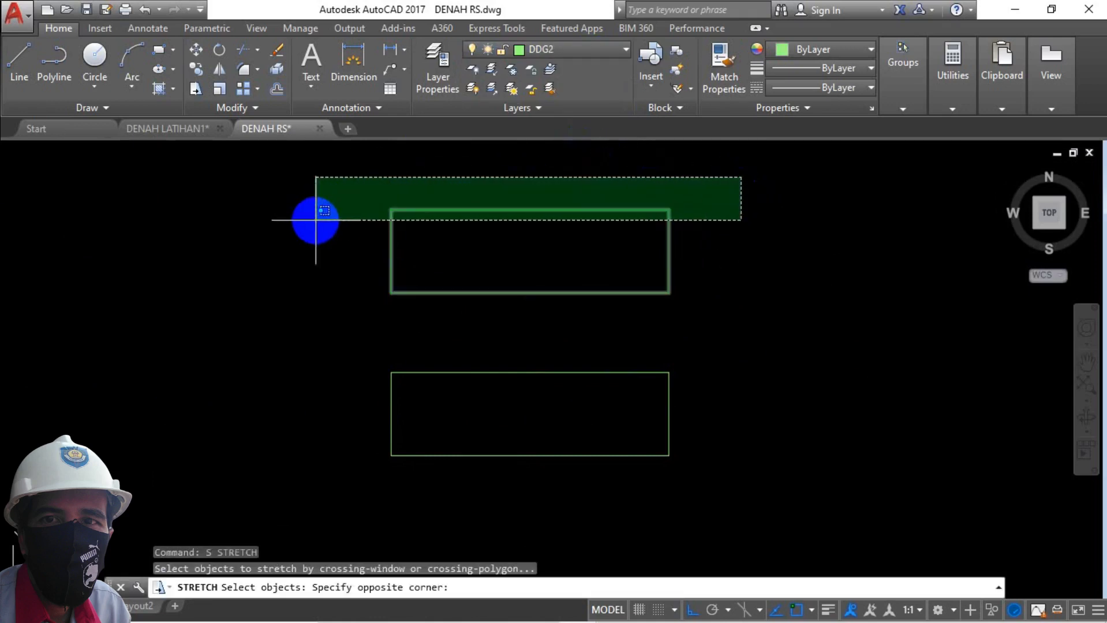
{"action": "left_click", "coordinate": [309, 218]}
{"action": "key", "text": "Return"}
{"action": "left_click", "coordinate": [322, 175]}
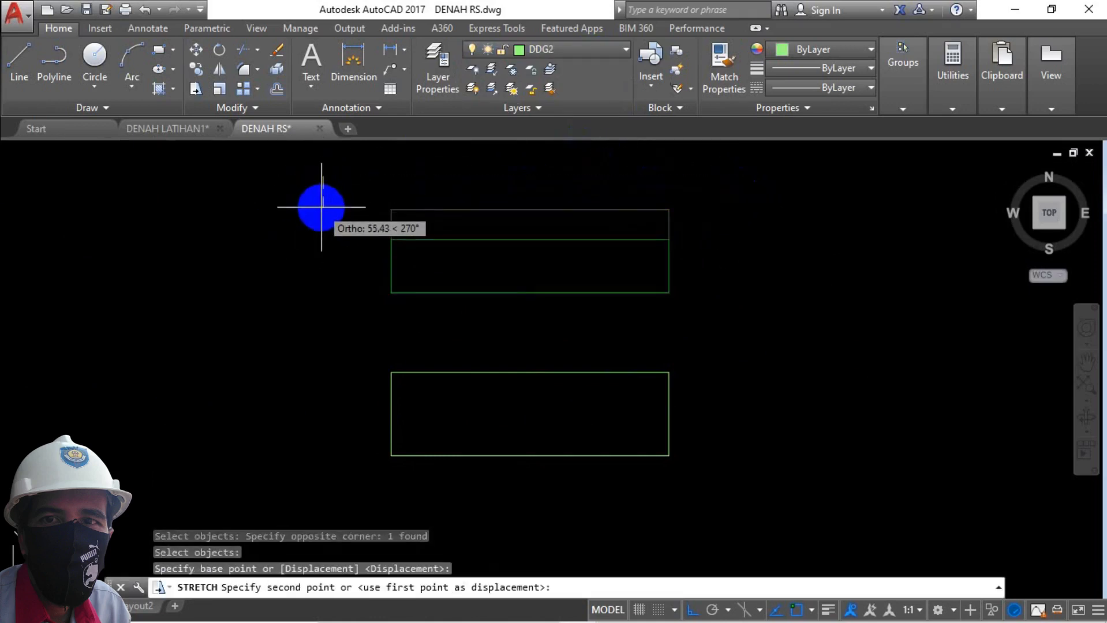
{"action": "type", "text": "30"}
{"action": "key", "text": "Return"}
Move the narrower rectangle inside the DDG2 rectangle, aligning the midpoints of their left edges
{"action": "left_click", "coordinate": [511, 195]}
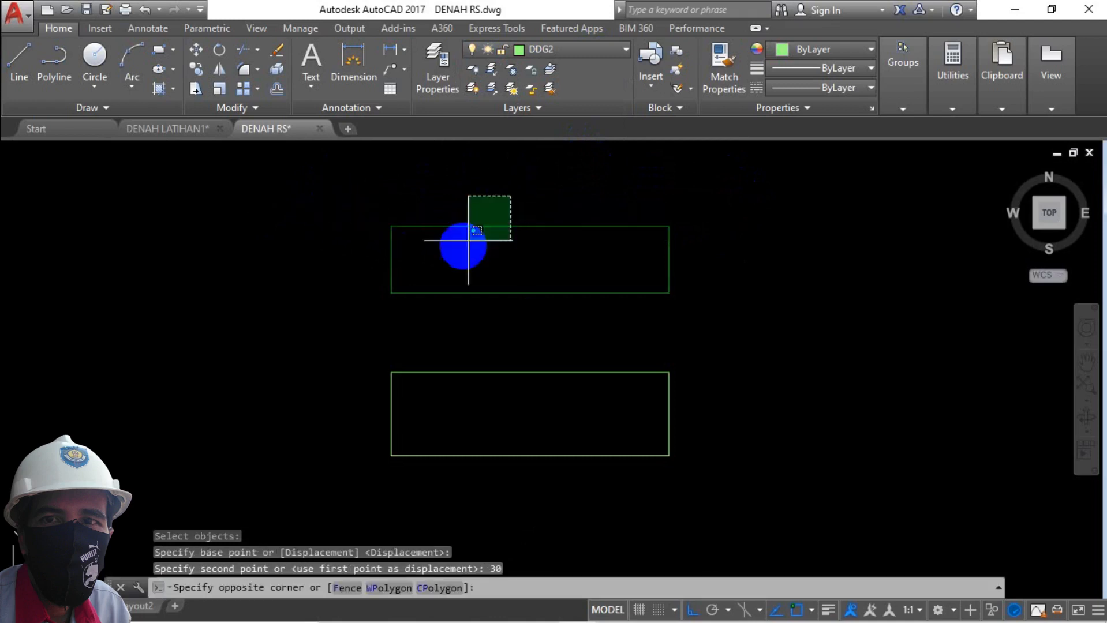
{"action": "left_click", "coordinate": [453, 253]}
{"action": "type", "text": "m"}
{"action": "key", "text": "Return"}
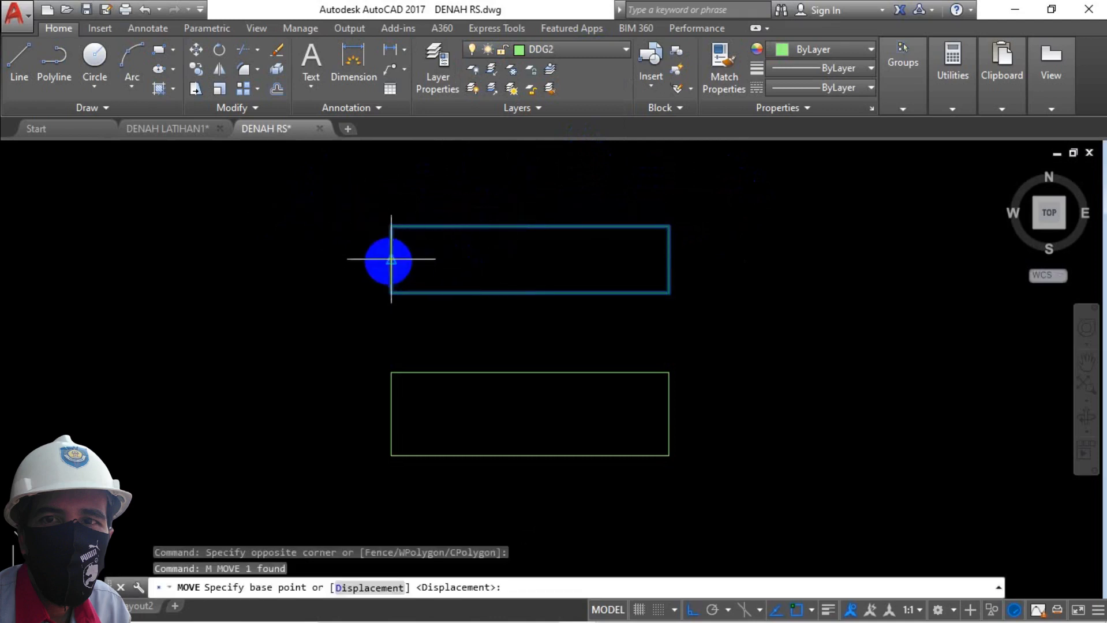
{"action": "left_click", "coordinate": [391, 260]}
{"action": "left_click", "coordinate": [380, 416]}
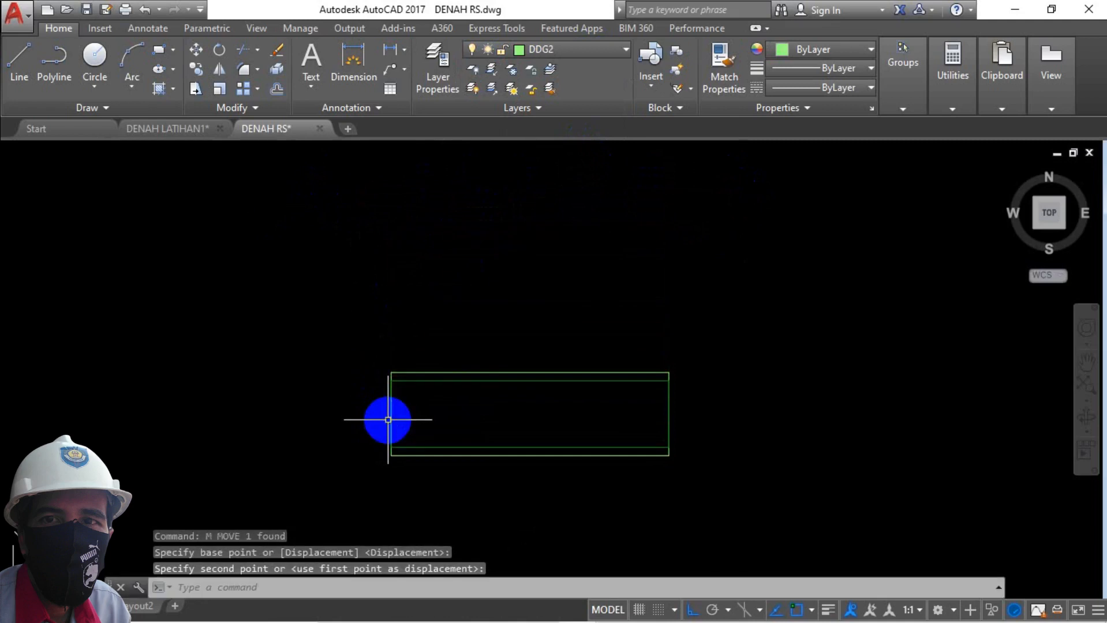
{"action": "key", "text": "Escape"}
Copy the two nested wall rectangles straight up by about 258
{"action": "left_click", "coordinate": [635, 259]}
{"action": "left_click", "coordinate": [501, 396]}
{"action": "type", "text": "c"}
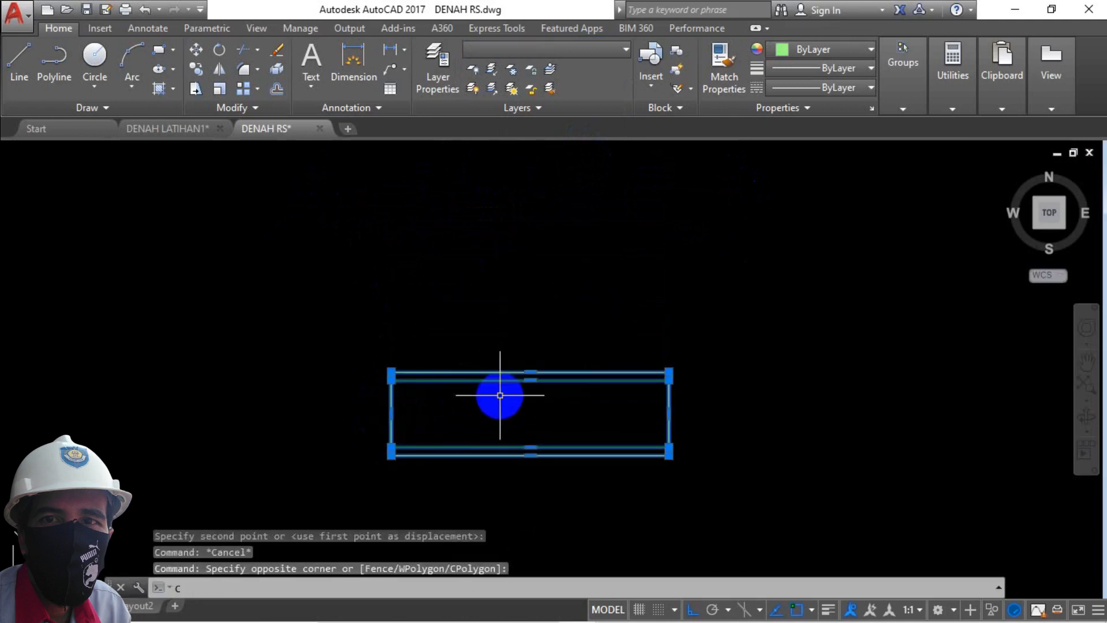
{"action": "type", "text": "o"}
{"action": "key", "text": "Return"}
{"action": "left_click", "coordinate": [803, 388]}
{"action": "left_click", "coordinate": [793, 248]}
{"action": "key", "text": "Escape"}
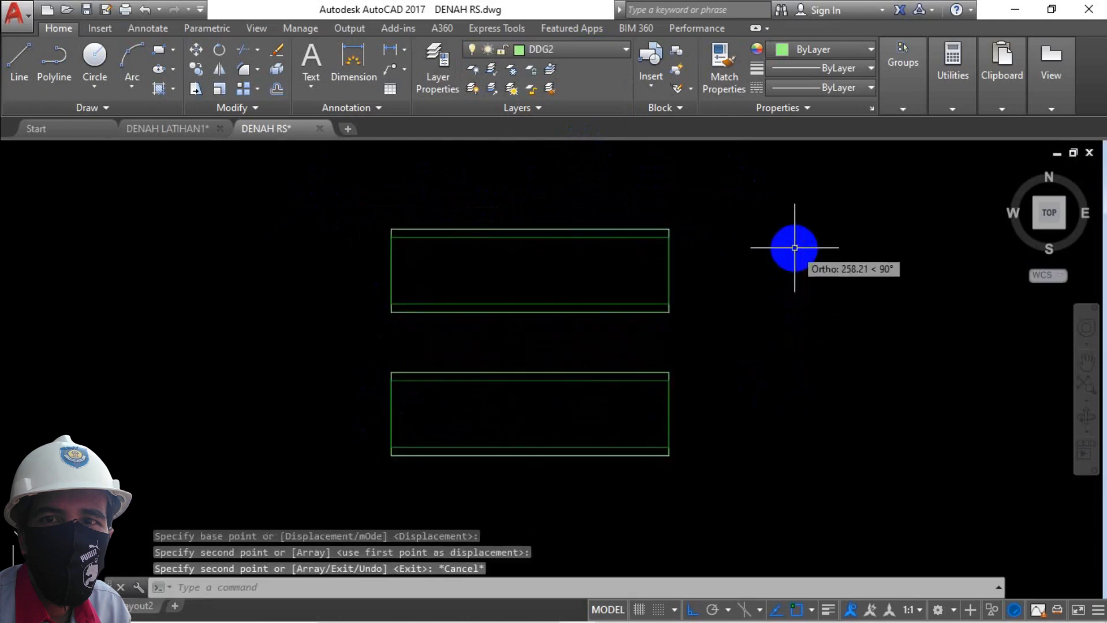
Rotate the upper pair of wall rectangles 90° counterclockwise about its lower-left corner to stand vertically
{"action": "left_click", "coordinate": [709, 198]}
{"action": "left_click", "coordinate": [555, 304]}
{"action": "type", "text": "RO"}
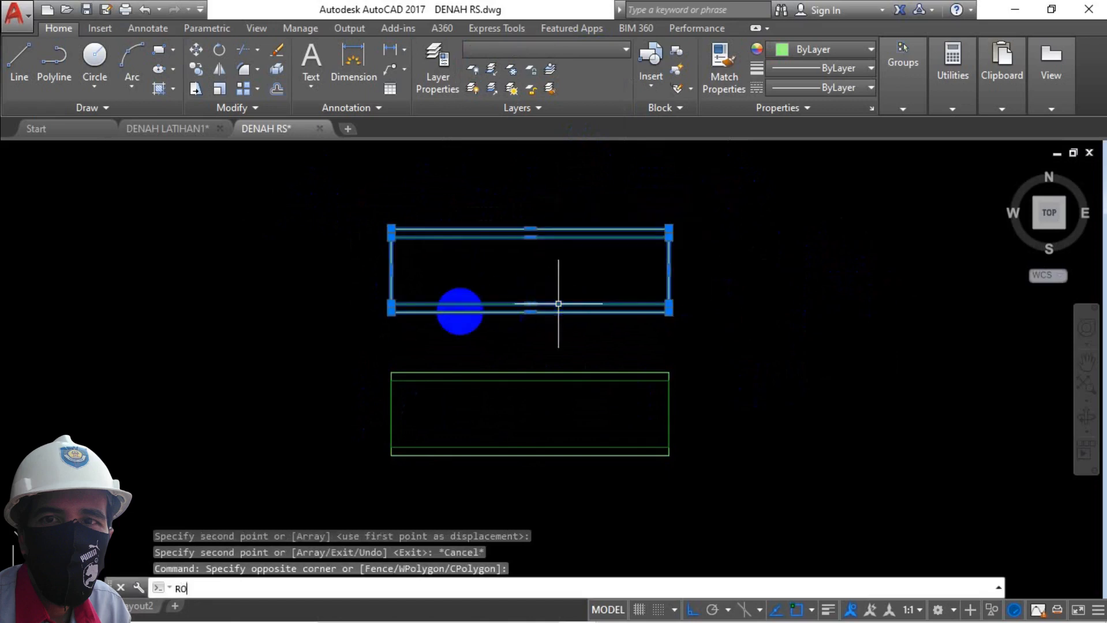
{"action": "key", "text": "Return"}
{"action": "left_click", "coordinate": [391, 312]}
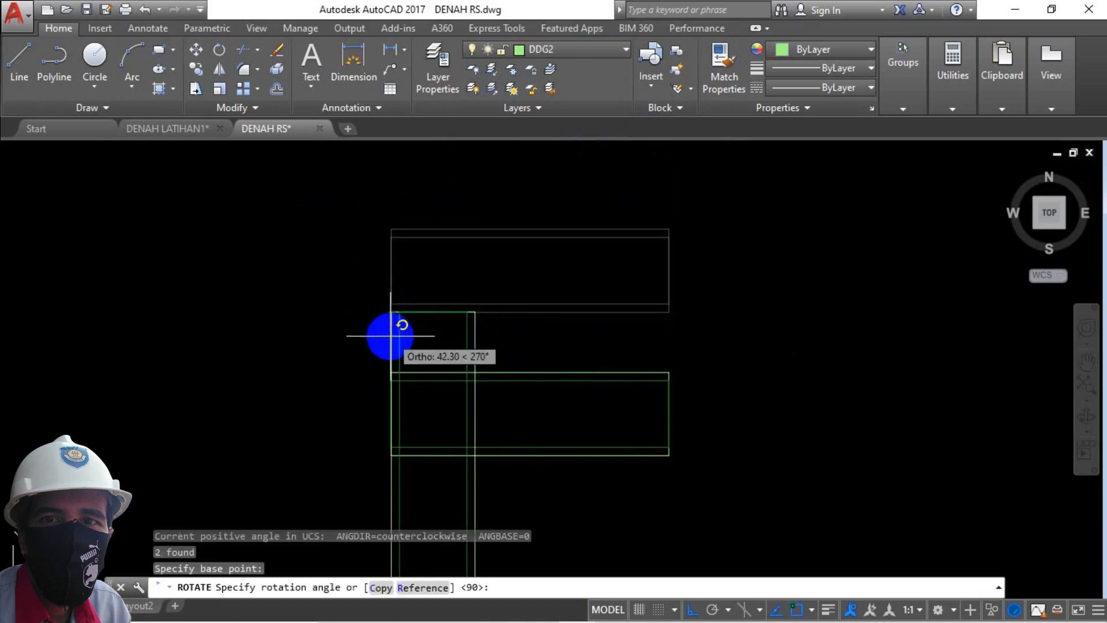
{"action": "left_click", "coordinate": [387, 218]}
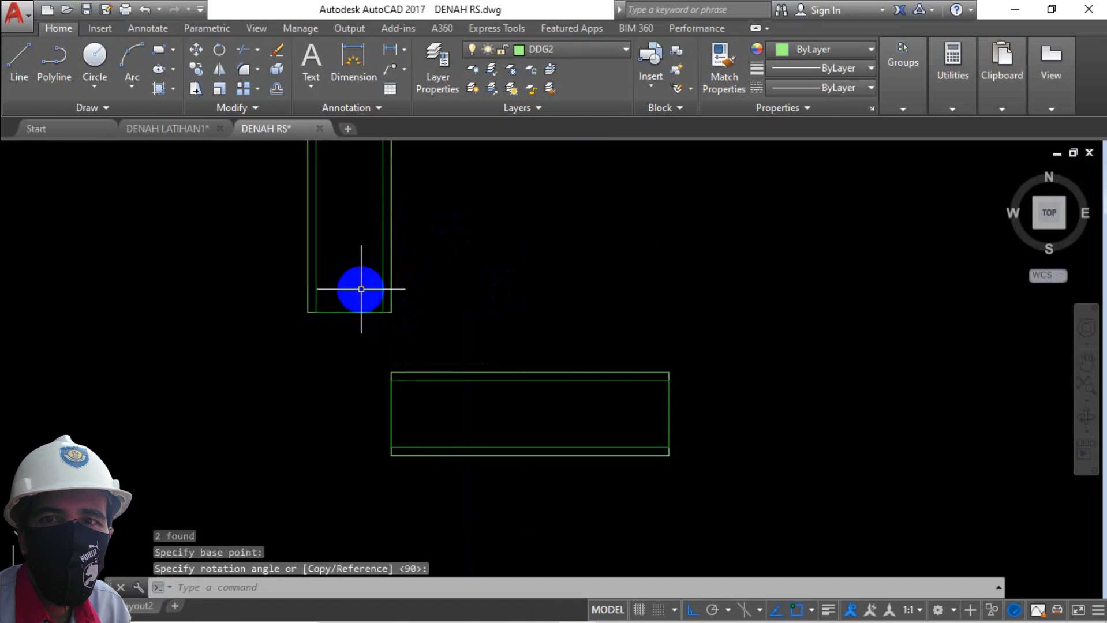
Hatch the inner rectangle of the horizontal wall piece with the ANSI32 pattern on the ARSIR layer
{"action": "left_click", "coordinate": [540, 55]}
{"action": "left_click", "coordinate": [553, 94]}
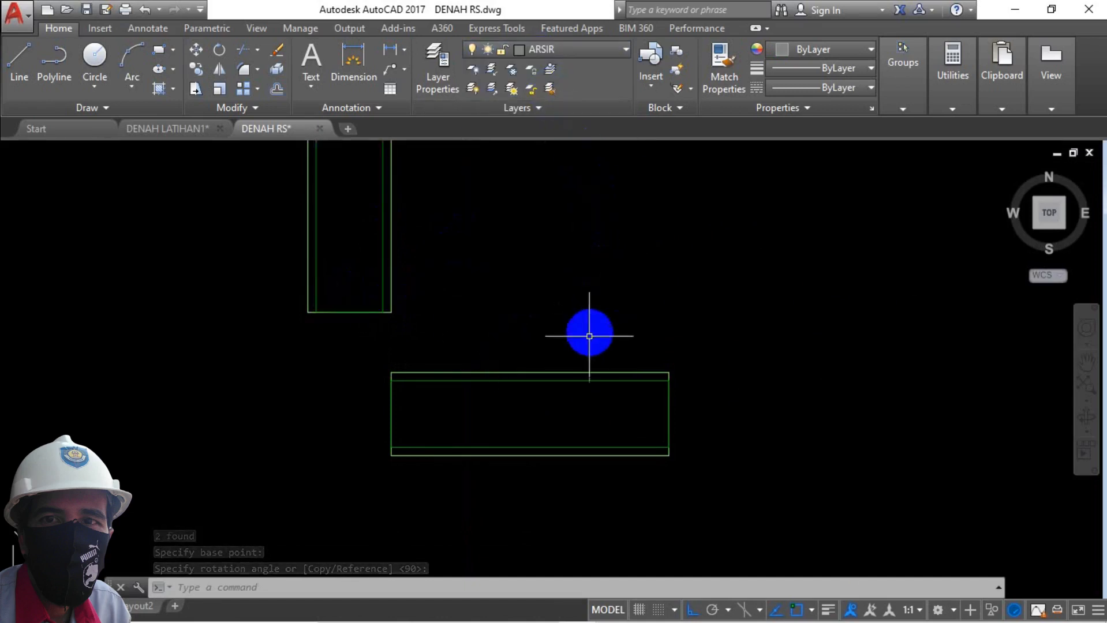
{"action": "key", "text": "Escape"}
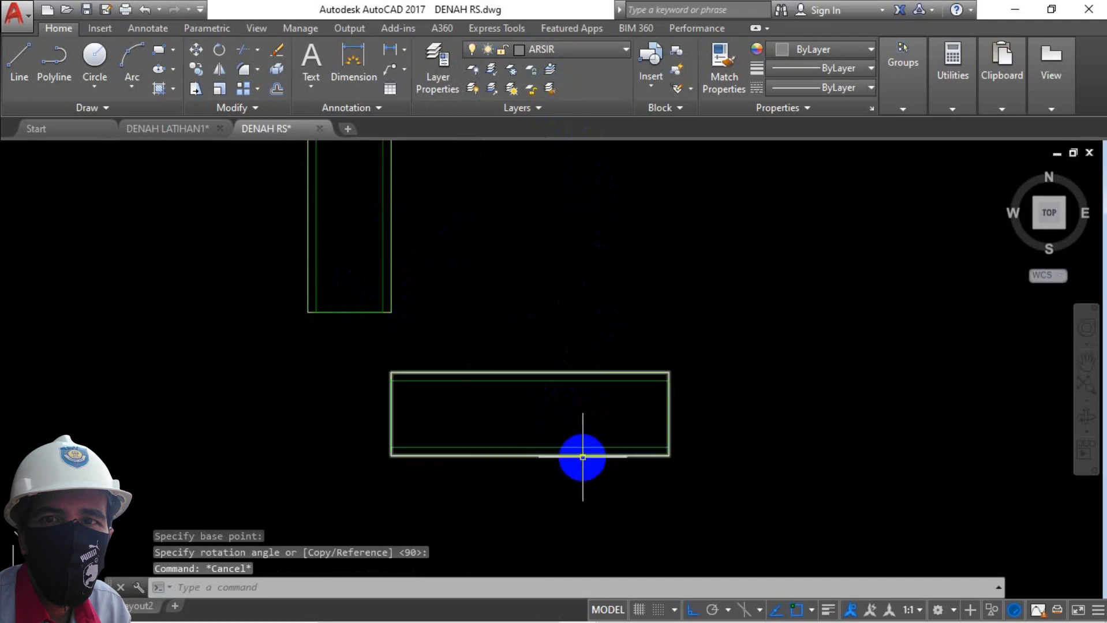
{"action": "type", "text": "h"}
{"action": "key", "text": "Return"}
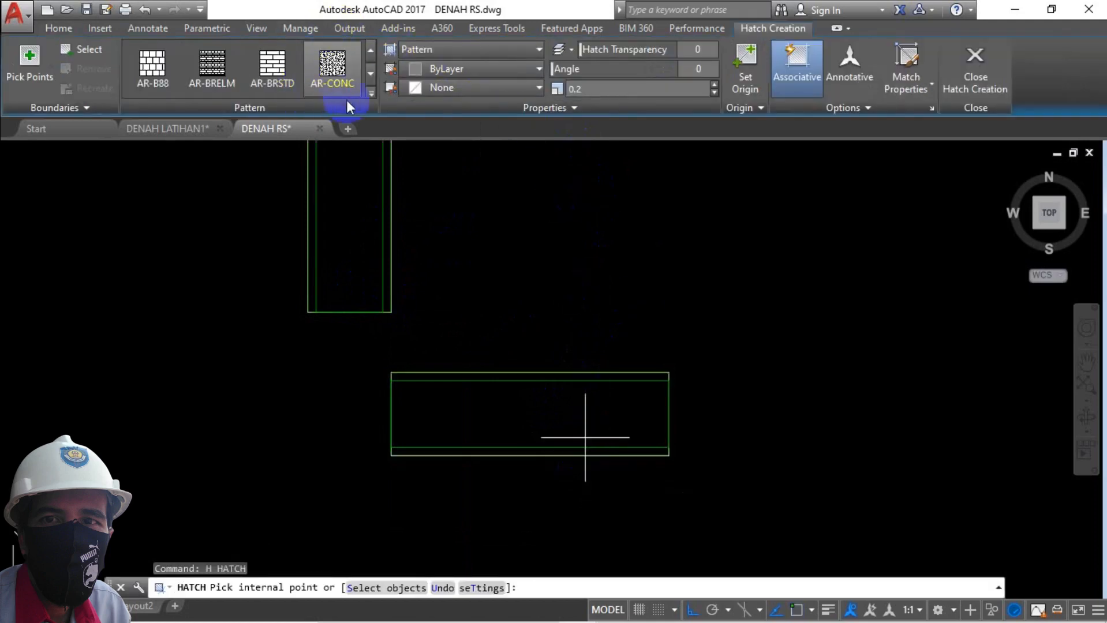
{"action": "left_click", "coordinate": [371, 92]}
{"action": "scroll", "coordinate": [332, 119], "scroll_direction": "up", "scroll_amount": 3}
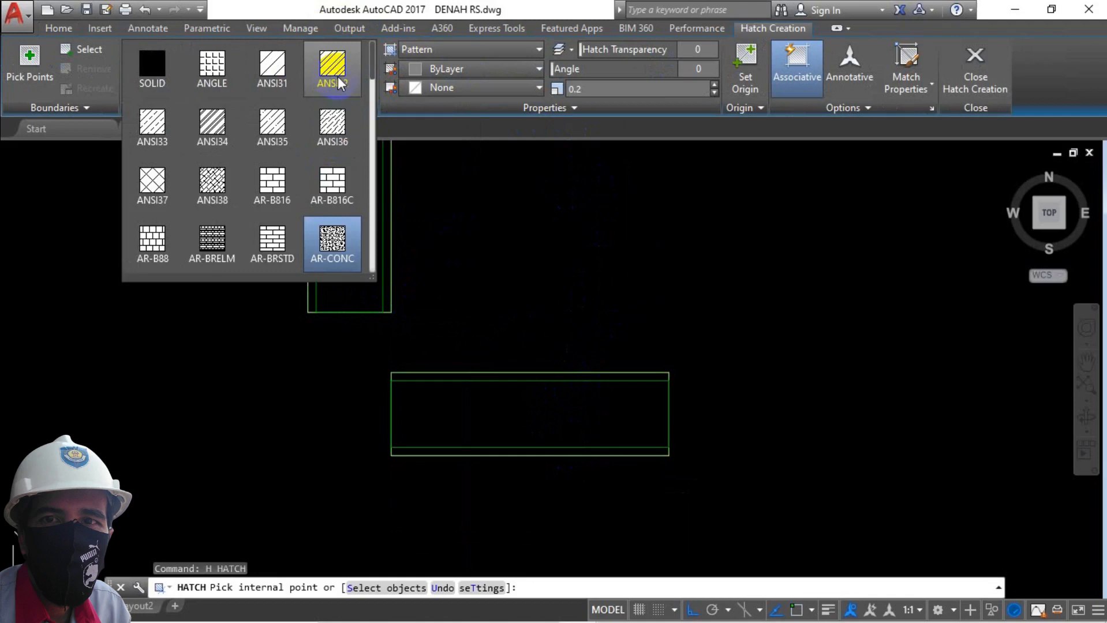
{"action": "left_click", "coordinate": [331, 116]}
{"action": "left_click", "coordinate": [481, 404]}
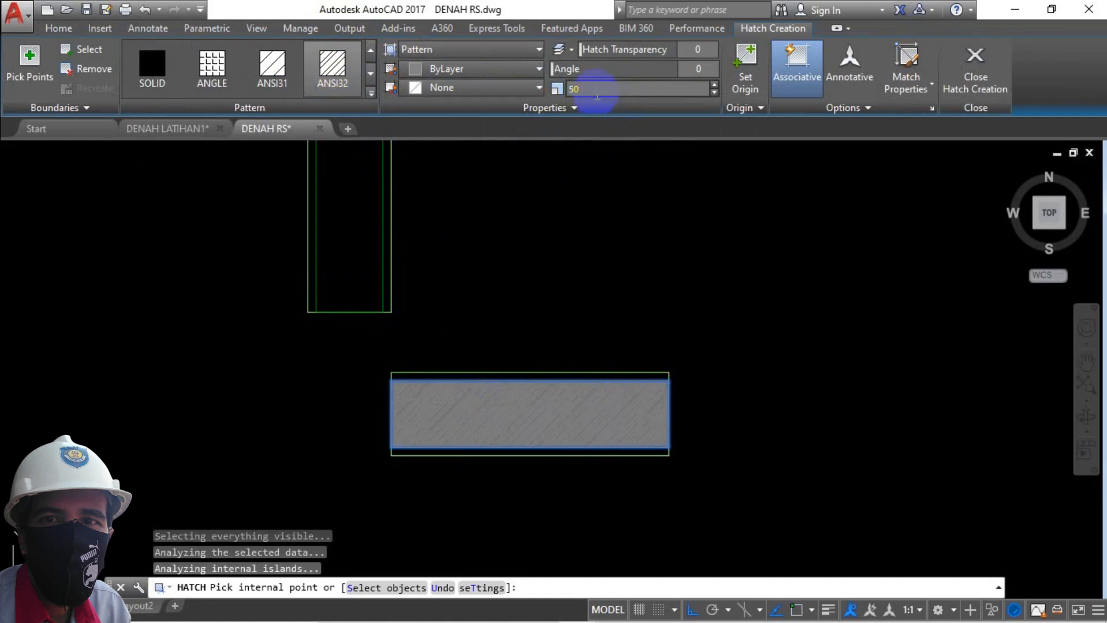
Hatch the horizontal wall piece with ANSI32 and set the hatch scale to 10
{"action": "left_click", "coordinate": [580, 424]}
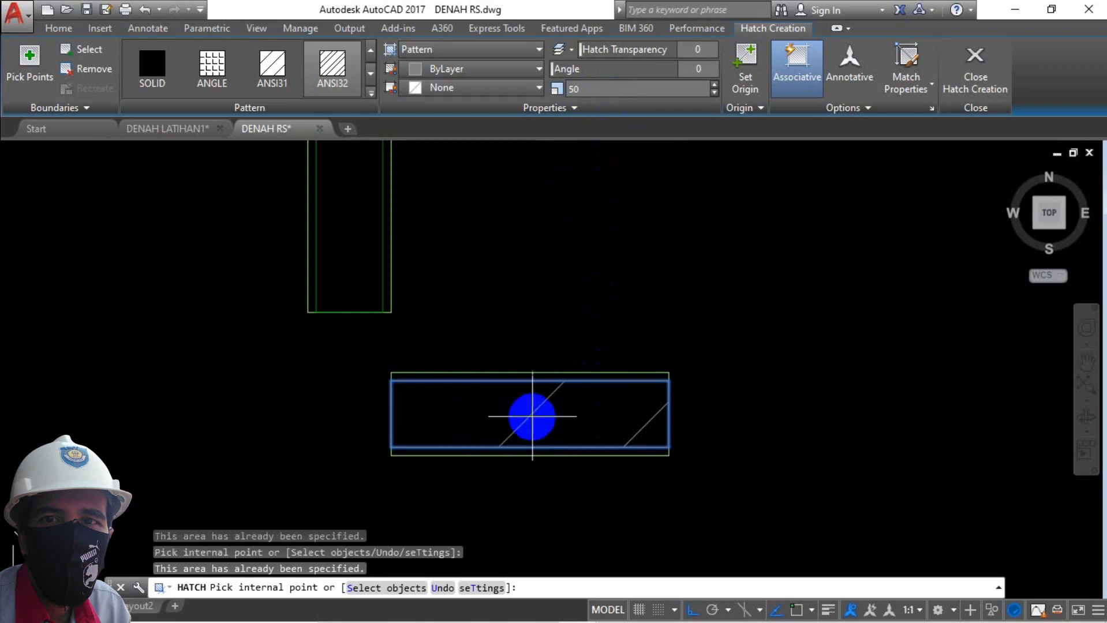
{"action": "key", "text": "Escape"}
{"action": "left_click", "coordinate": [506, 409]}
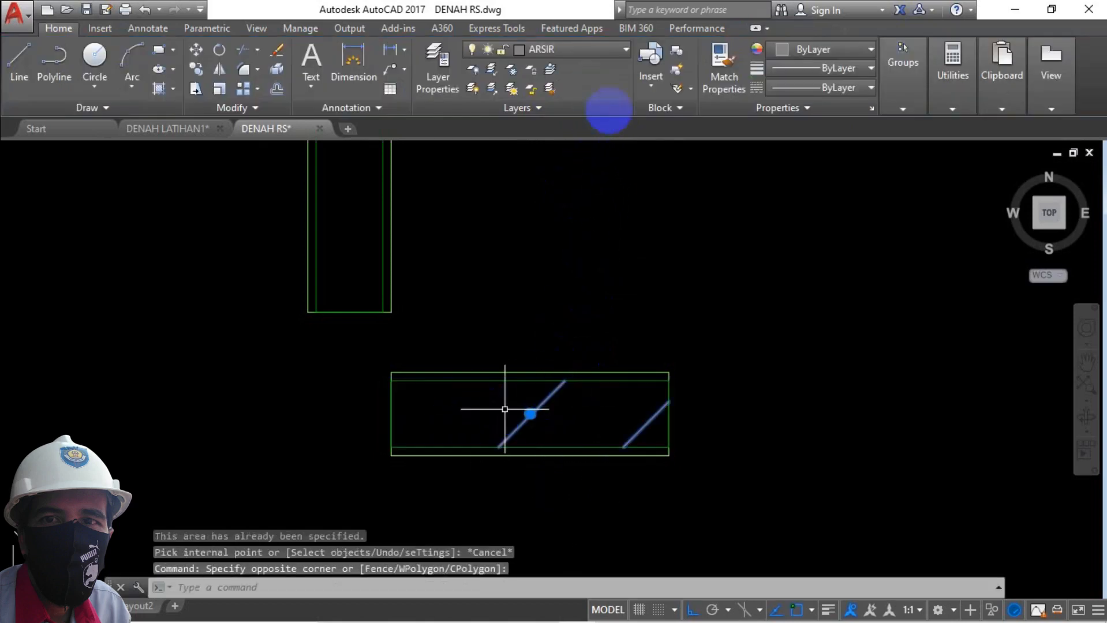
{"action": "left_click", "coordinate": [584, 147]}
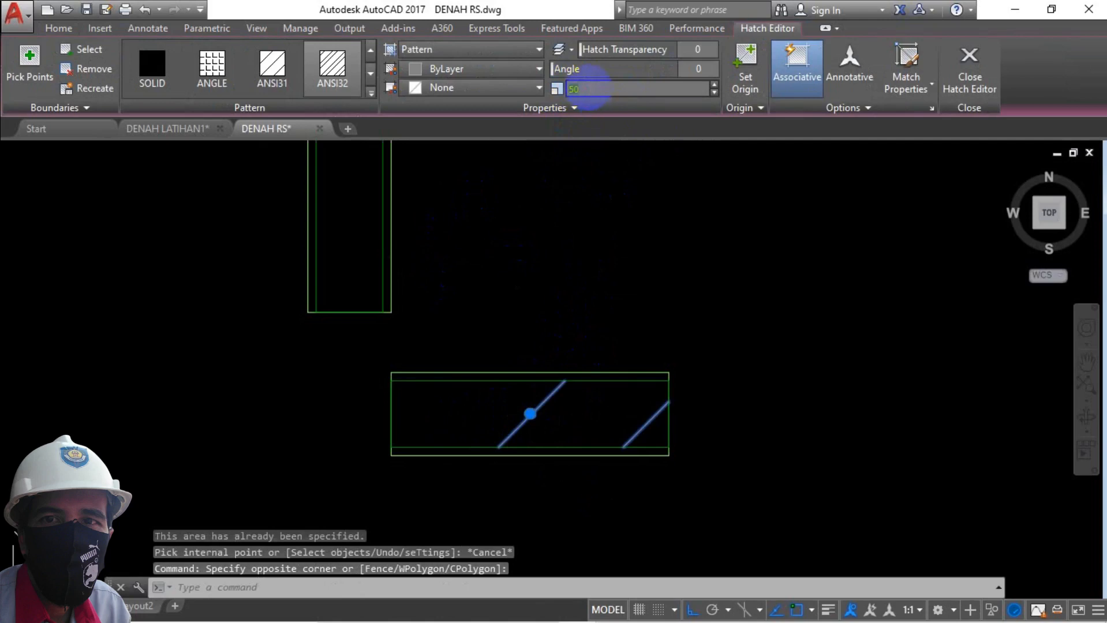
{"action": "type", "text": "5"}
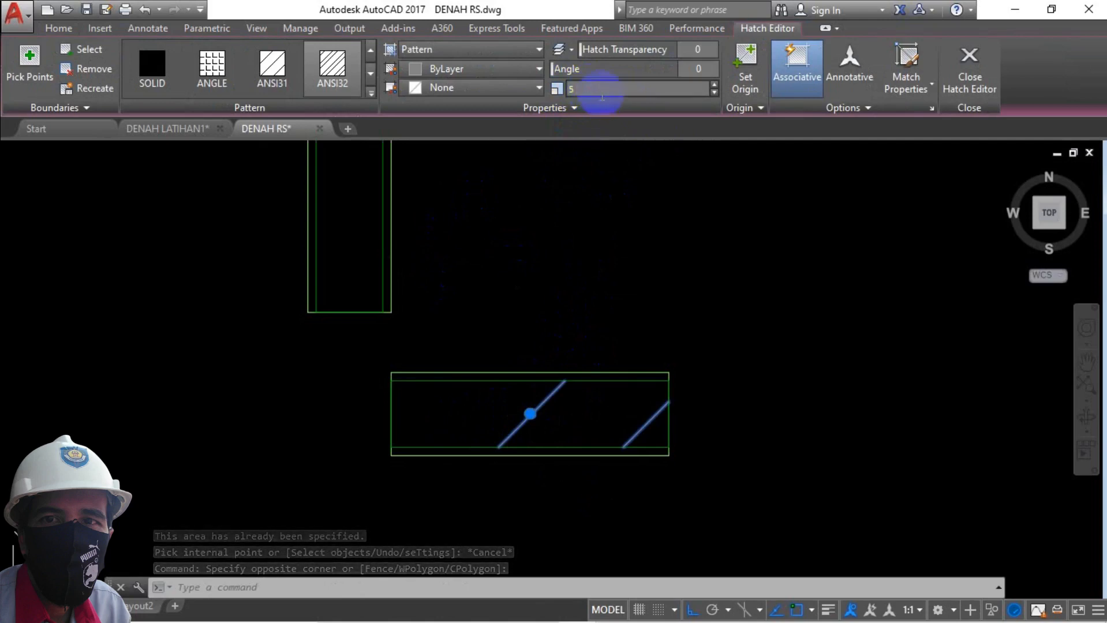
{"action": "left_click_drag", "start_coordinate": [589, 85], "coordinate": [499, 79]}
{"action": "type", "text": "10"}
{"action": "key", "text": "Return"}
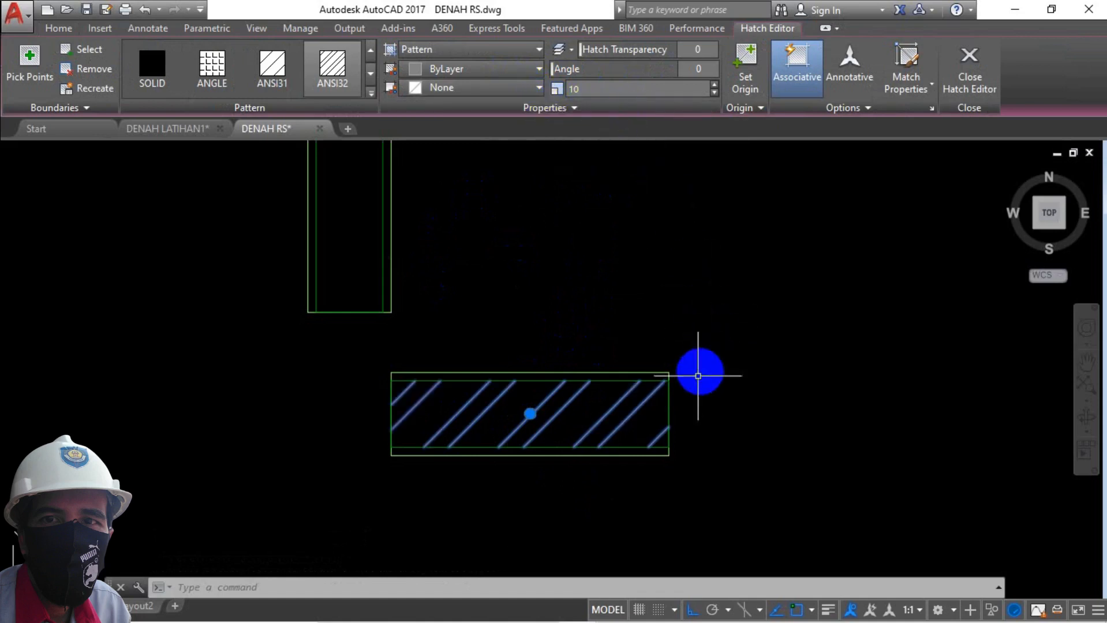
{"action": "scroll", "coordinate": [667, 417], "scroll_direction": "down", "scroll_amount": 6}
{"action": "scroll", "coordinate": [666, 415], "scroll_direction": "up", "scroll_amount": 4}
{"action": "scroll", "coordinate": [663, 411], "scroll_direction": "up", "scroll_amount": 4}
{"action": "scroll", "coordinate": [662, 411], "scroll_direction": "down", "scroll_amount": 6}
{"action": "key", "text": "Escape"}
Hatch the inside of the vertical wall piece with the ANSI32 pattern at scale 10
{"action": "scroll", "coordinate": [666, 414], "scroll_direction": "down", "scroll_amount": 3}
{"action": "scroll", "coordinate": [667, 408], "scroll_direction": "up", "scroll_amount": 7}
{"action": "scroll", "coordinate": [586, 399], "scroll_direction": "down", "scroll_amount": 2}
{"action": "scroll", "coordinate": [586, 400], "scroll_direction": "down", "scroll_amount": 4}
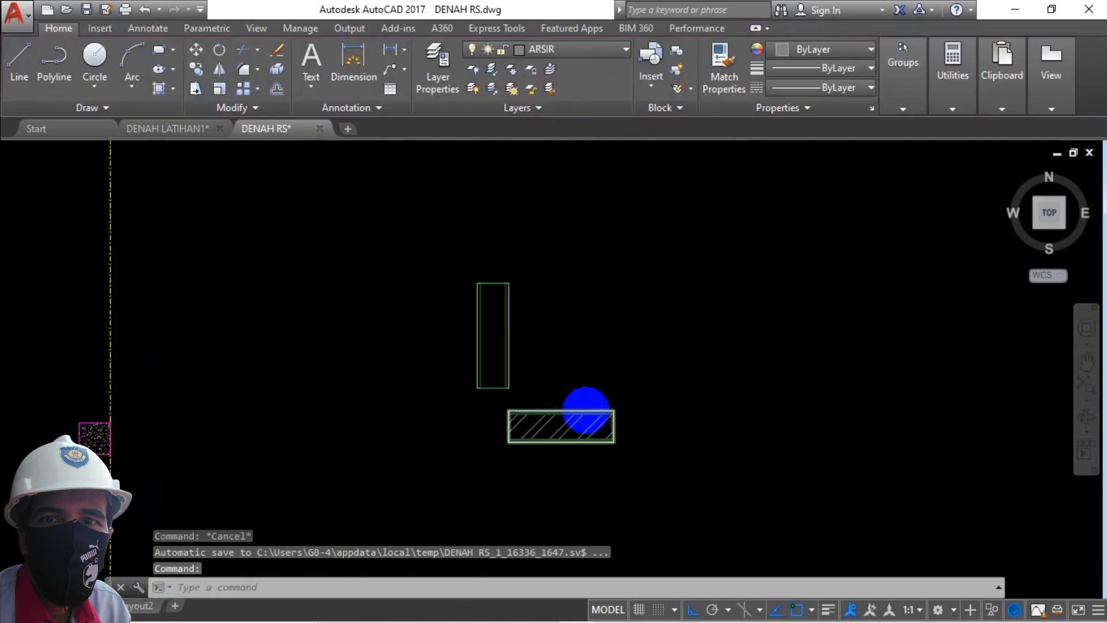
{"action": "type", "text": "h"}
{"action": "key", "text": "Return"}
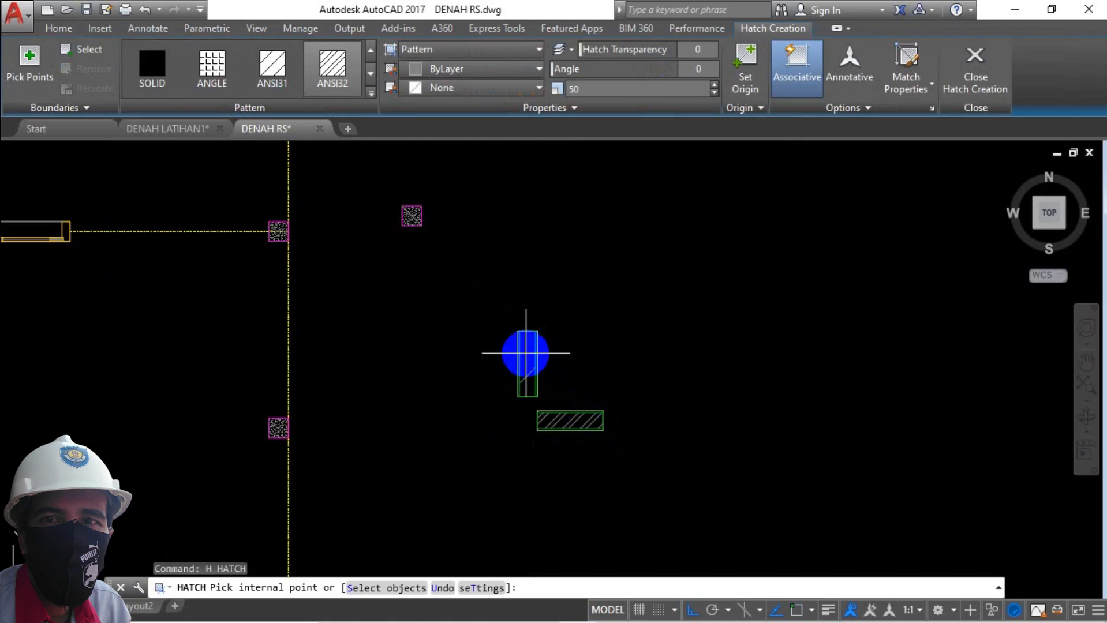
{"action": "left_click", "coordinate": [526, 352]}
{"action": "type", "text": "10"}
{"action": "scroll", "coordinate": [602, 413], "scroll_direction": "up", "scroll_amount": 4}
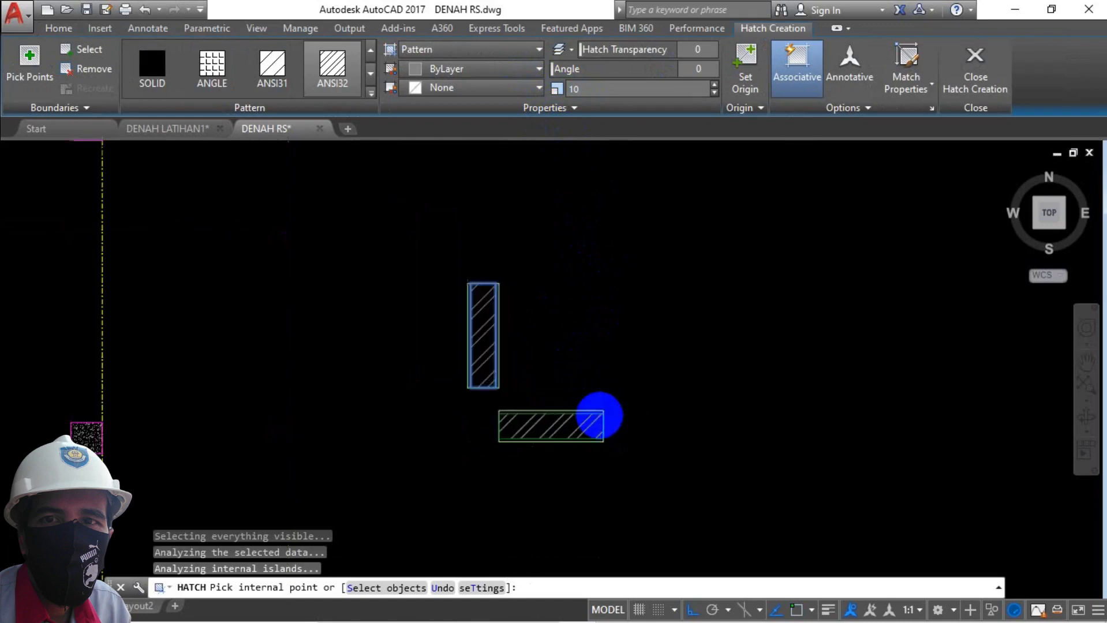
{"action": "scroll", "coordinate": [621, 464], "scroll_direction": "down", "scroll_amount": 4}
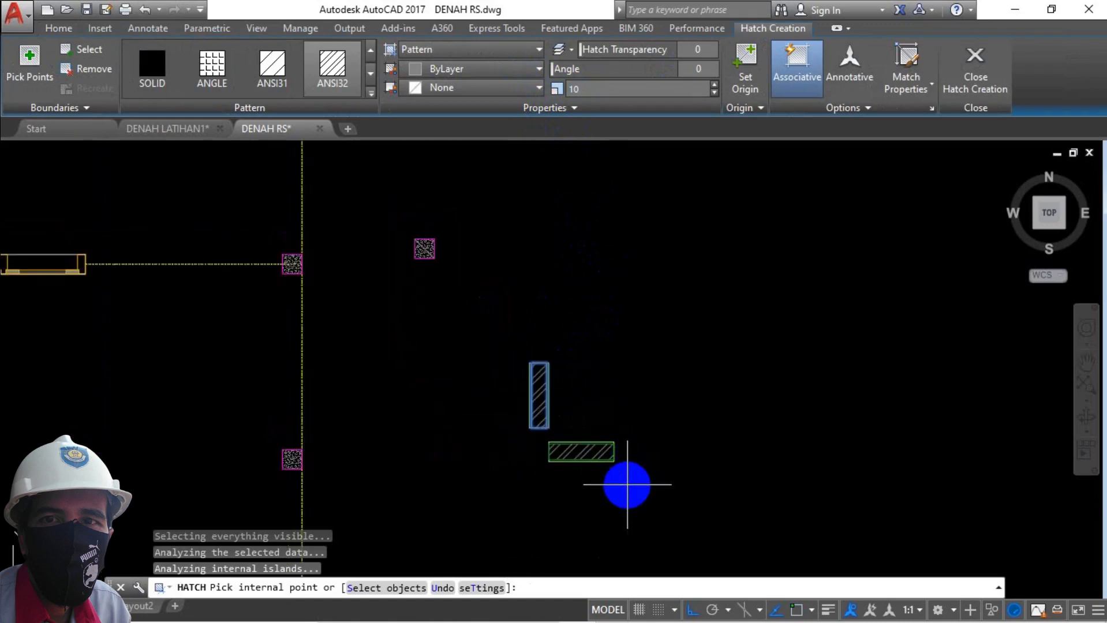
{"action": "key", "text": "Escape"}
Copy the hatched horizontal wall piece by its left edge midpoint to the right end of the double window on the lower interior wall
{"action": "scroll", "coordinate": [614, 431], "scroll_direction": "down", "scroll_amount": 4}
{"action": "middle_click_drag", "start_coordinate": [530, 421], "coordinate": [686, 417]}
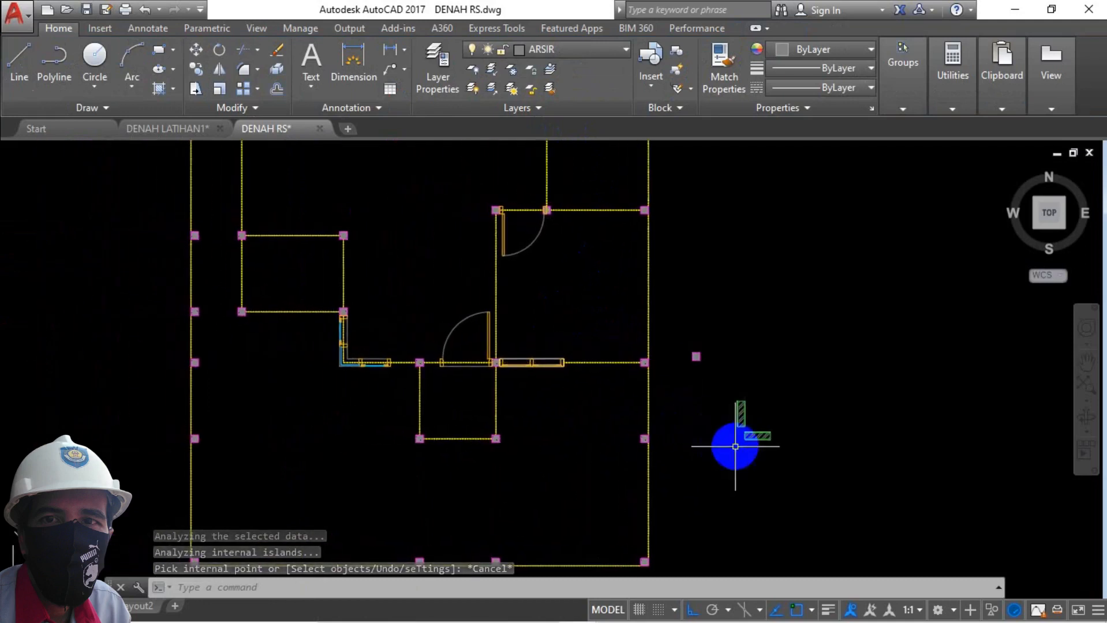
{"action": "scroll", "coordinate": [744, 440], "scroll_direction": "up", "scroll_amount": 6}
{"action": "left_click", "coordinate": [797, 401]}
{"action": "left_click", "coordinate": [716, 496]}
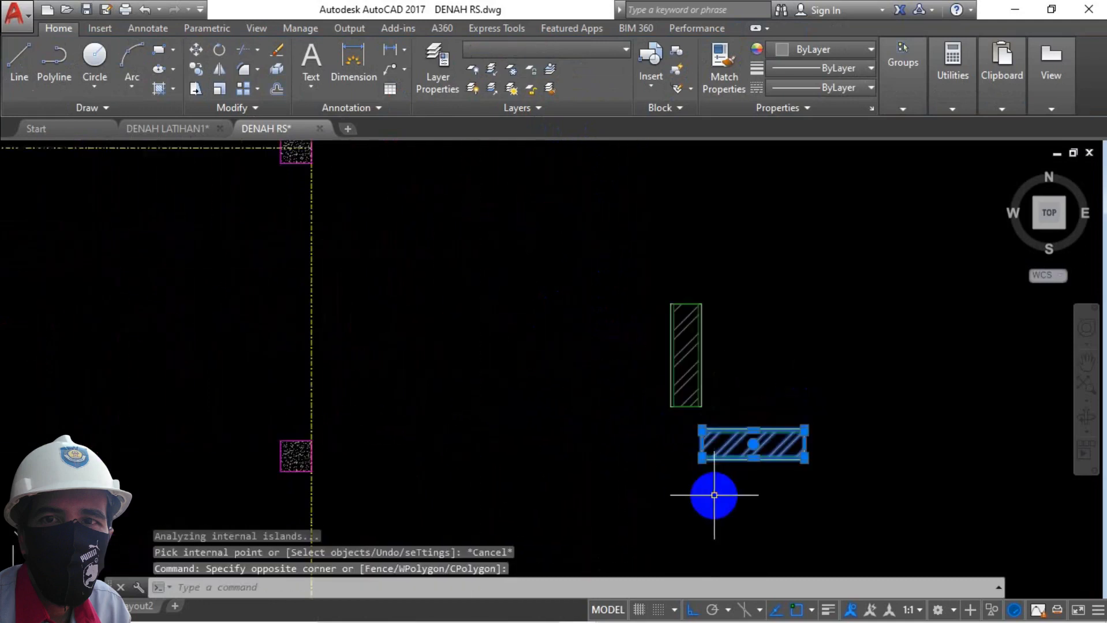
{"action": "type", "text": "co"}
{"action": "key", "text": "Return"}
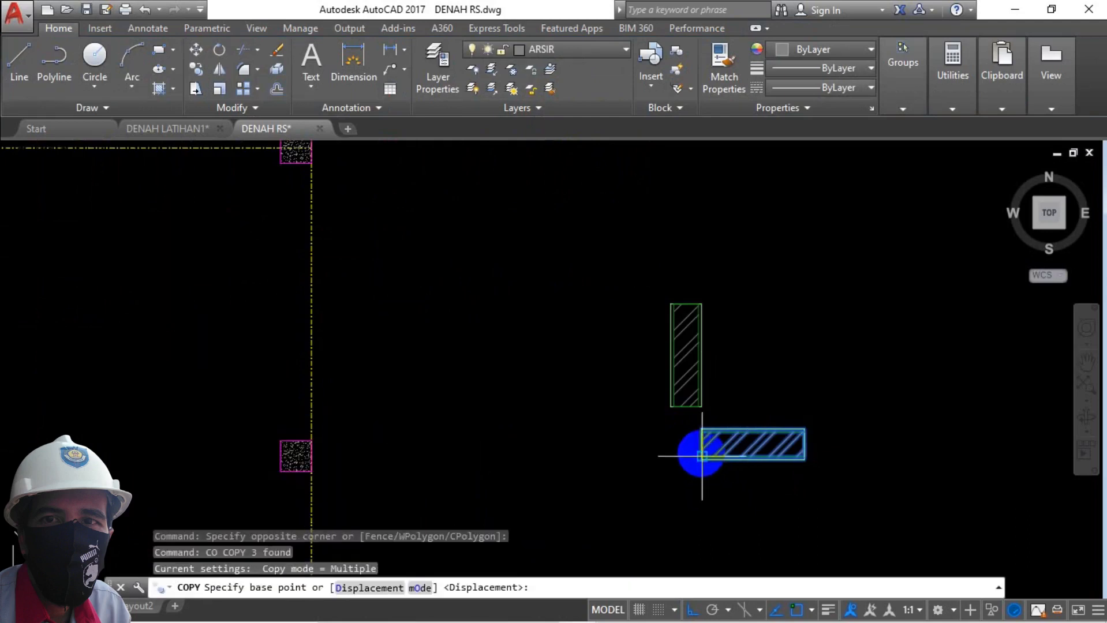
{"action": "scroll", "coordinate": [702, 445], "scroll_direction": "up", "scroll_amount": 8}
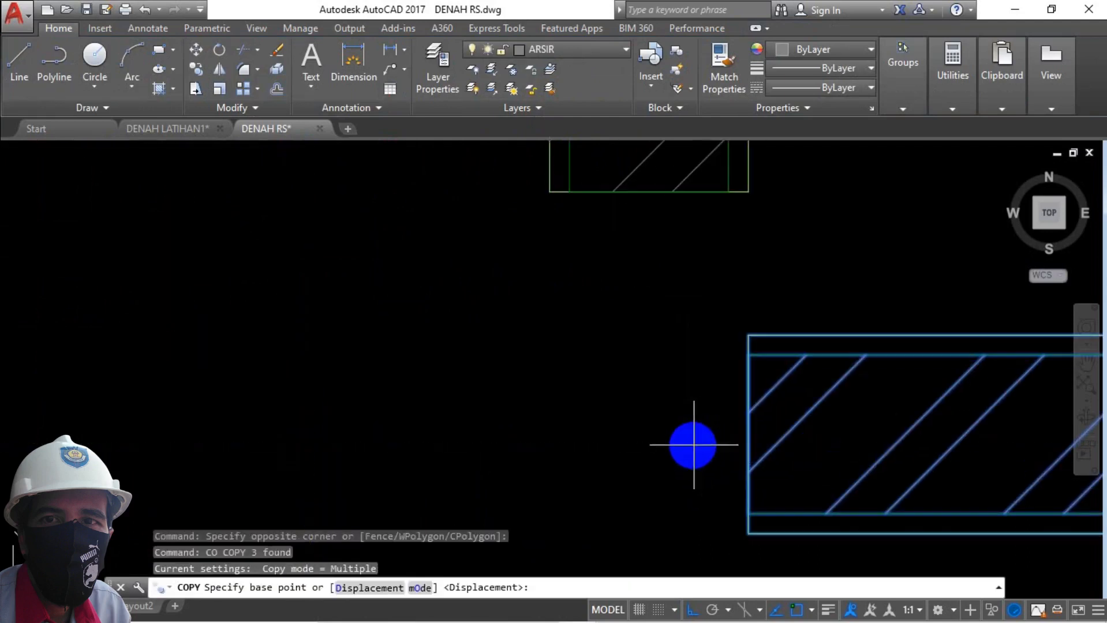
{"action": "left_click", "coordinate": [750, 439]}
{"action": "scroll", "coordinate": [751, 439], "scroll_direction": "down", "scroll_amount": 8}
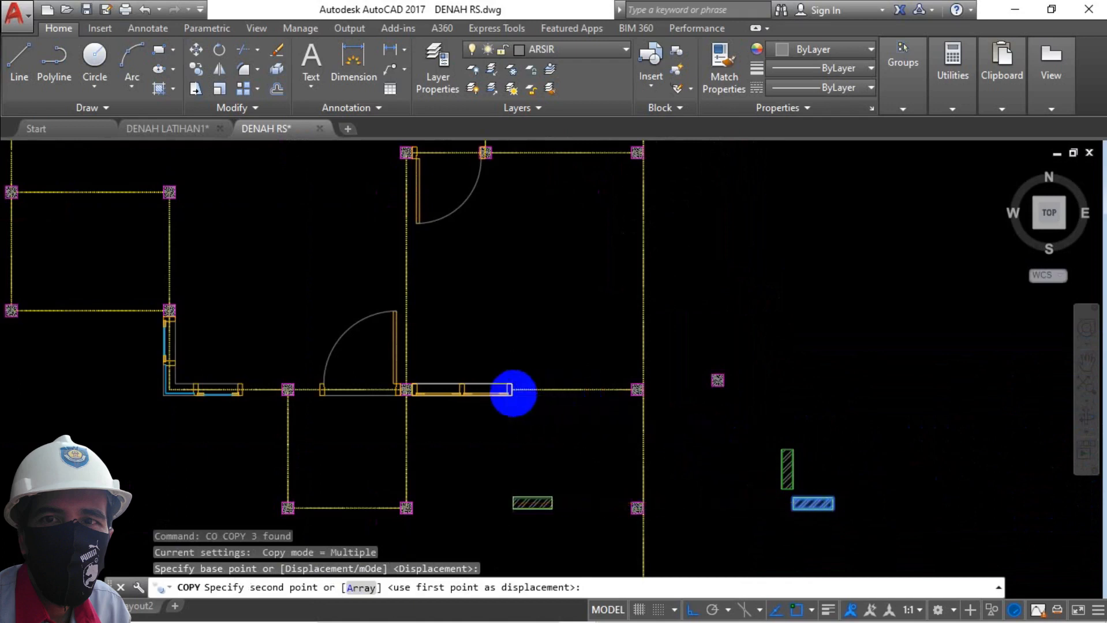
{"action": "scroll", "coordinate": [508, 381], "scroll_direction": "up", "scroll_amount": 5}
{"action": "left_click", "coordinate": [485, 379]}
Place more copies against the columns of the two right-hand rooms and beside the upper room's door frame
{"action": "scroll", "coordinate": [693, 448], "scroll_direction": "down", "scroll_amount": 8}
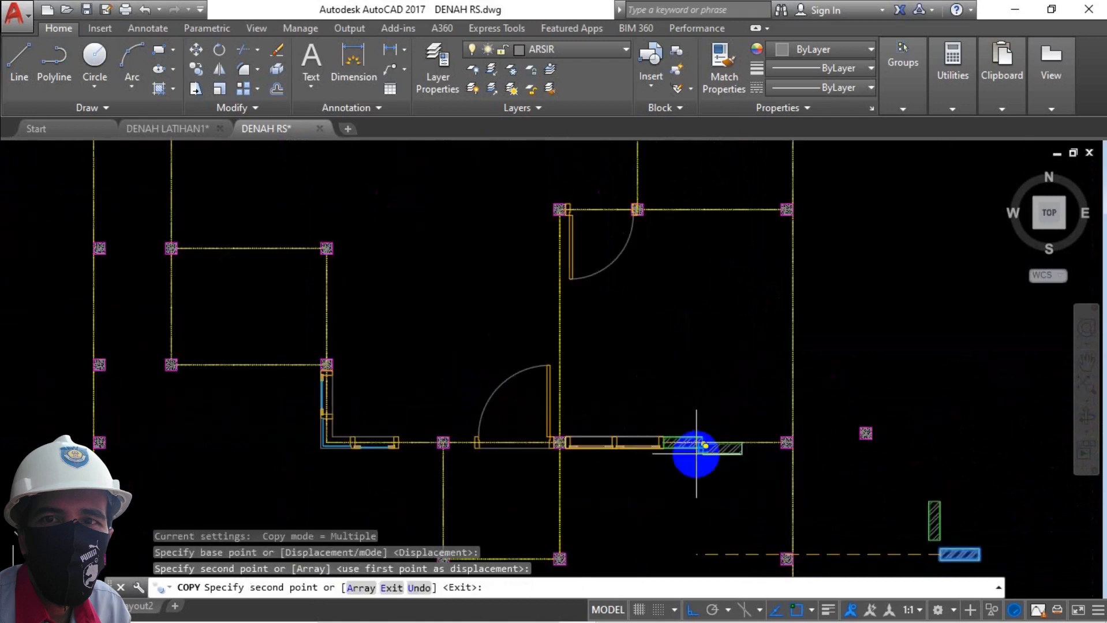
{"action": "scroll", "coordinate": [641, 190], "scroll_direction": "up", "scroll_amount": 6}
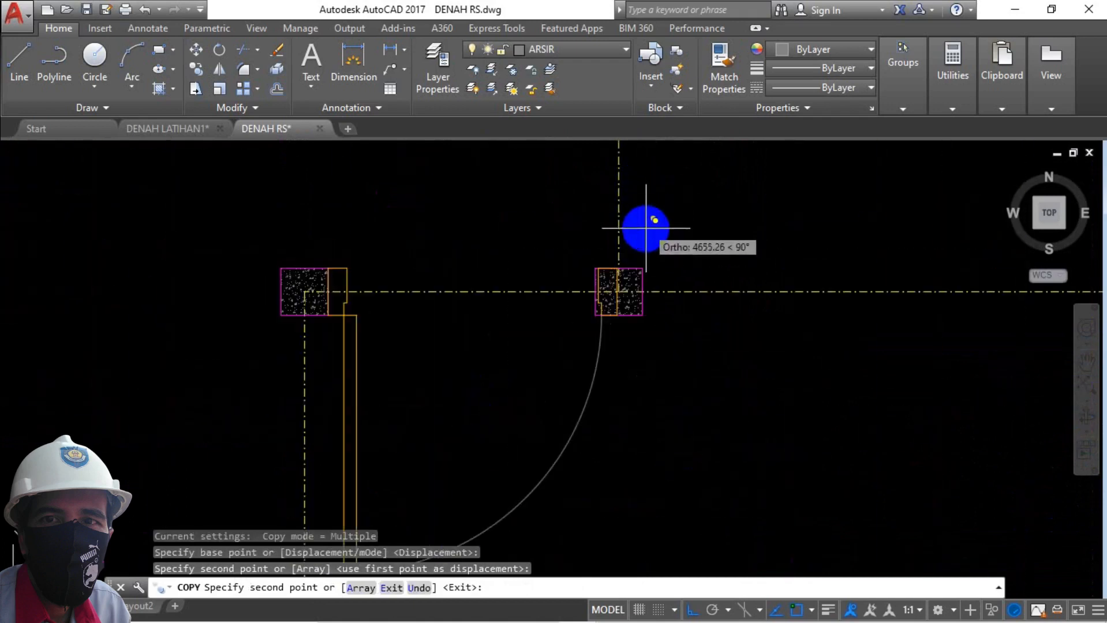
{"action": "left_click", "coordinate": [648, 292]}
{"action": "scroll", "coordinate": [662, 390], "scroll_direction": "down", "scroll_amount": 8}
{"action": "scroll", "coordinate": [667, 398], "scroll_direction": "up", "scroll_amount": 6}
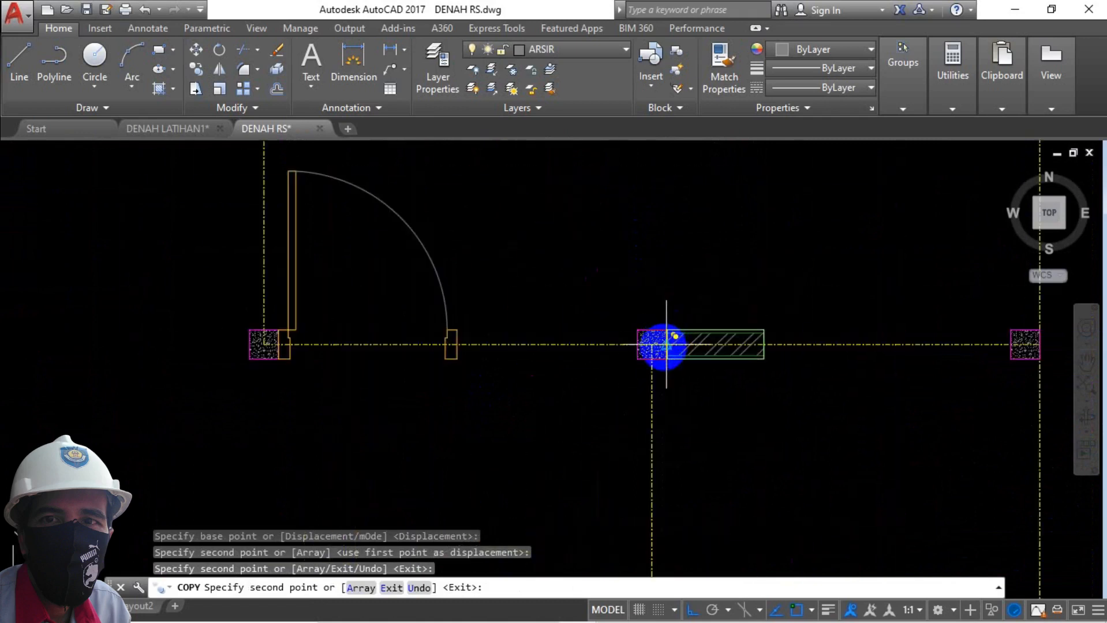
{"action": "left_click", "coordinate": [670, 350]}
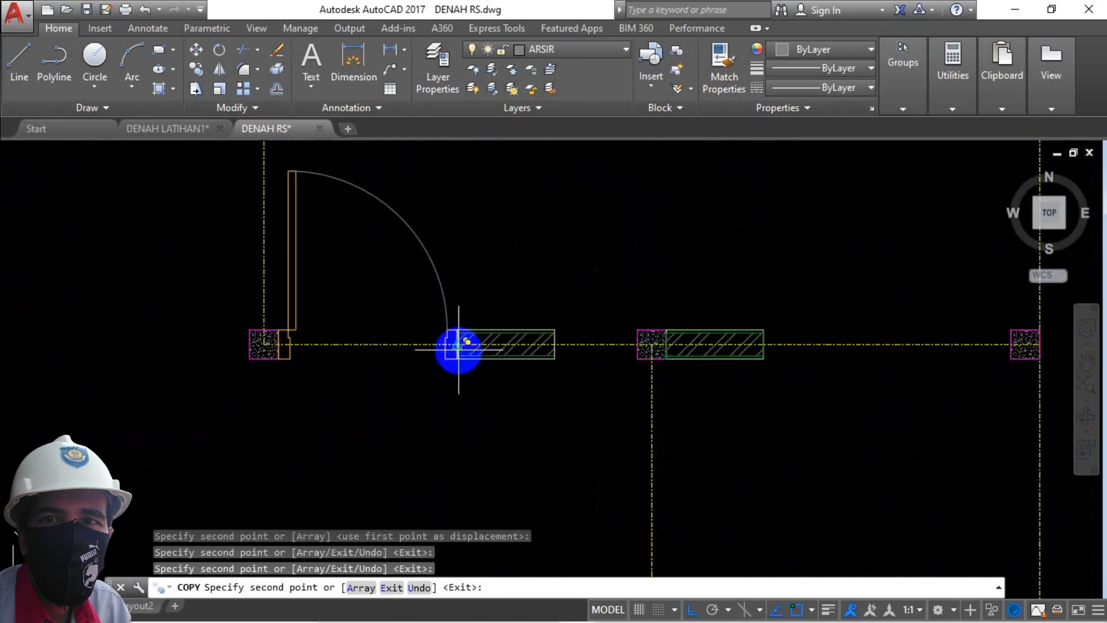
{"action": "left_click", "coordinate": [456, 344]}
Place copies of the horizontal wall piece to the right of the first five columns along the top exterior wall
{"action": "scroll", "coordinate": [601, 440], "scroll_direction": "down", "scroll_amount": 5}
{"action": "scroll", "coordinate": [637, 361], "scroll_direction": "up", "scroll_amount": 5}
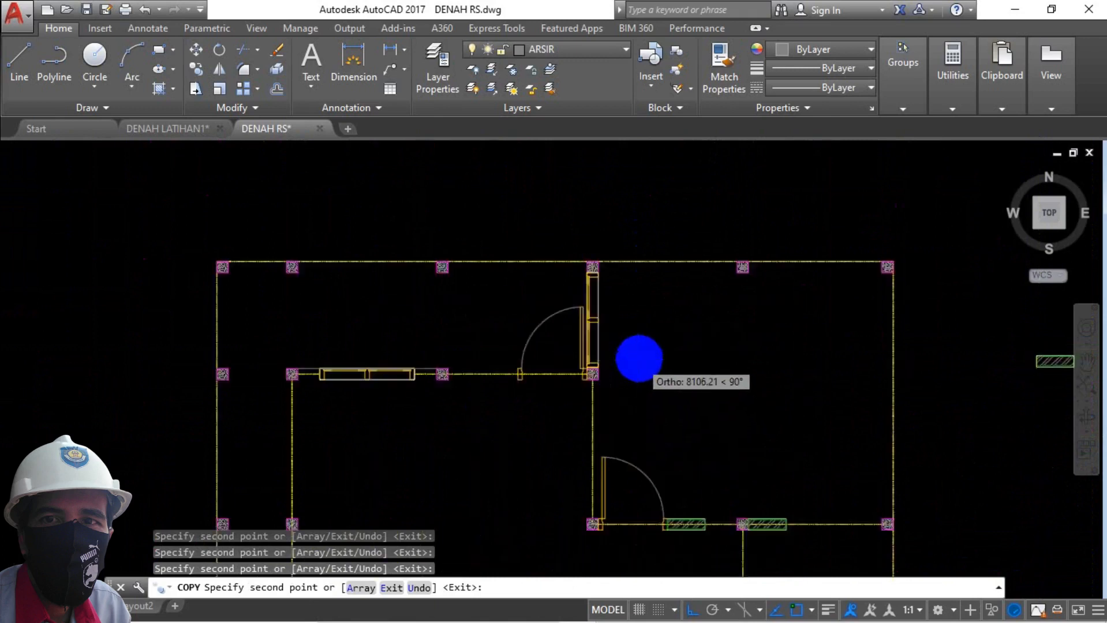
{"action": "scroll", "coordinate": [574, 210], "scroll_direction": "up", "scroll_amount": 5}
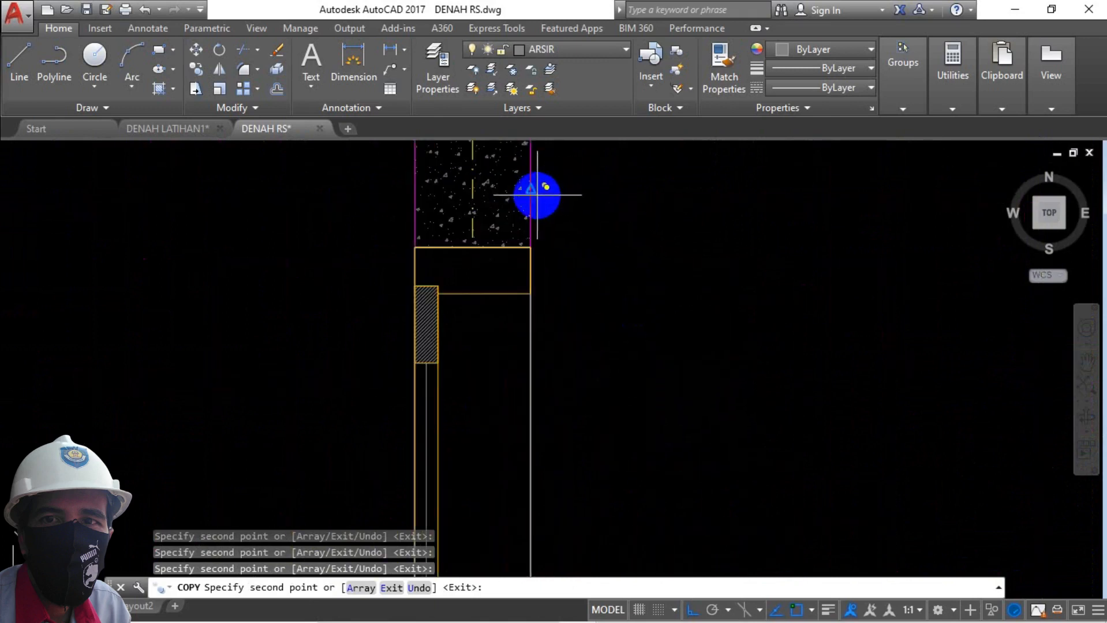
{"action": "scroll", "coordinate": [536, 192], "scroll_direction": "down", "scroll_amount": 6}
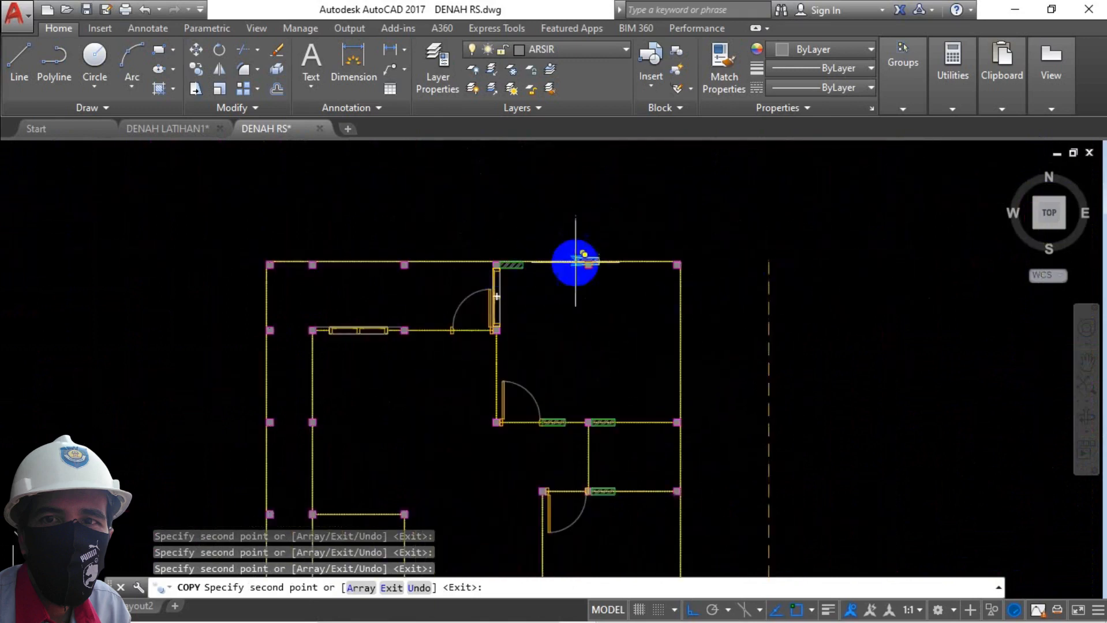
{"action": "scroll", "coordinate": [301, 265], "scroll_direction": "up", "scroll_amount": 4}
{"action": "scroll", "coordinate": [462, 294], "scroll_direction": "down", "scroll_amount": 5}
{"action": "scroll", "coordinate": [452, 341], "scroll_direction": "up", "scroll_amount": 6}
{"action": "scroll", "coordinate": [783, 314], "scroll_direction": "down", "scroll_amount": 5}
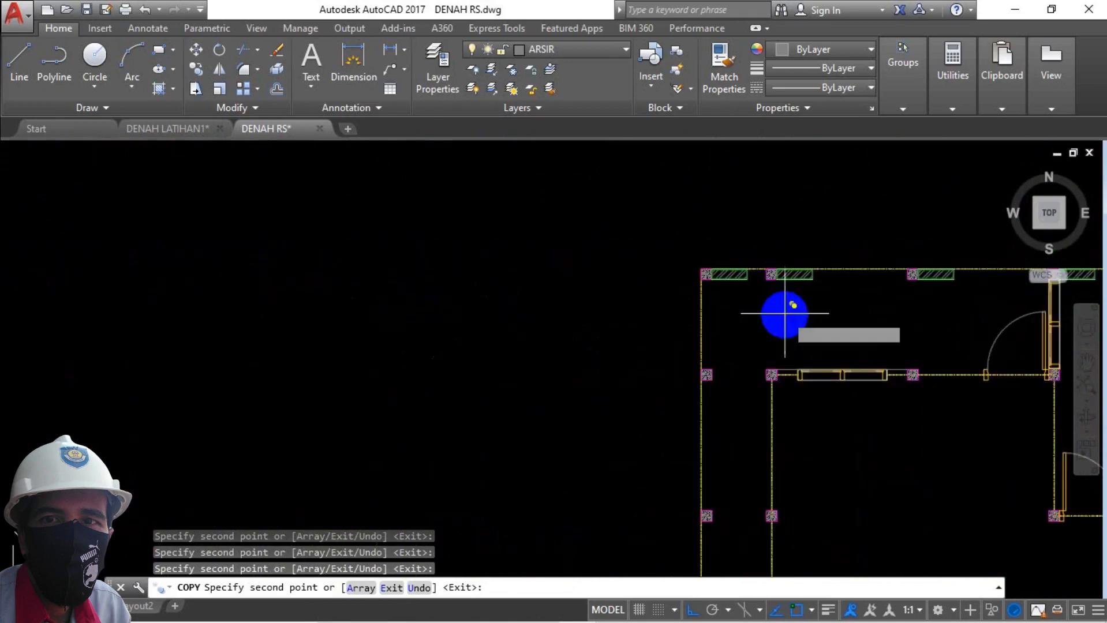
{"action": "scroll", "coordinate": [690, 395], "scroll_direction": "up", "scroll_amount": 3}
{"action": "scroll", "coordinate": [836, 428], "scroll_direction": "down", "scroll_amount": 3}
{"action": "scroll", "coordinate": [724, 373], "scroll_direction": "up", "scroll_amount": 6}
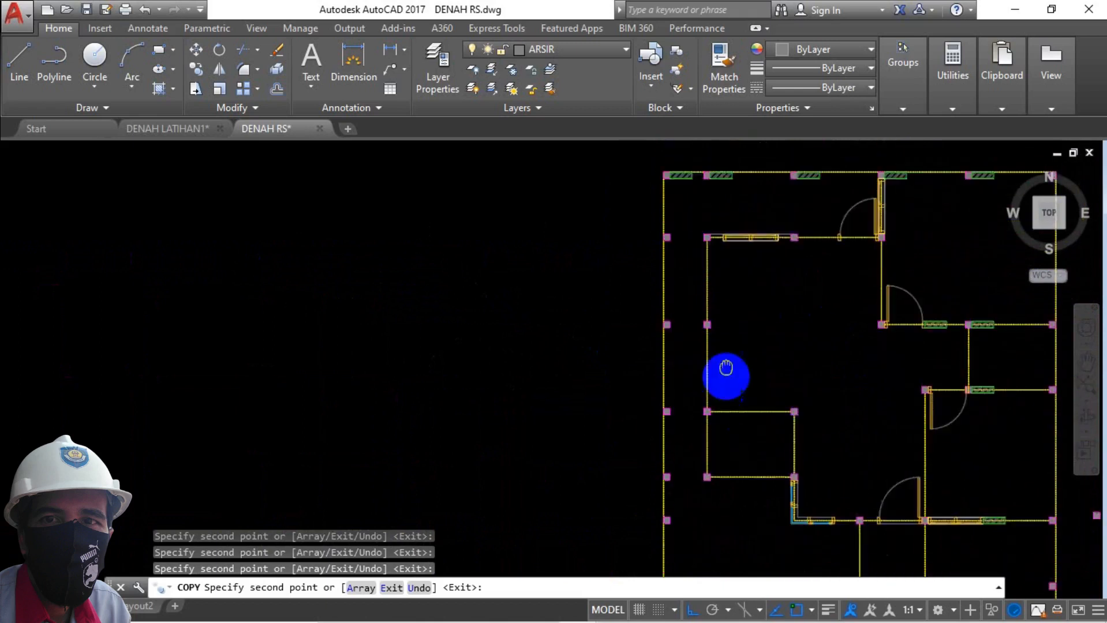
Place further copies on the interior walls, at the upper window's column, the small left room's corner column and beside the corner window
{"action": "left_click", "coordinate": [668, 273]}
{"action": "scroll", "coordinate": [668, 275], "scroll_direction": "down", "scroll_amount": 6}
{"action": "scroll", "coordinate": [674, 355], "scroll_direction": "up", "scroll_amount": 8}
{"action": "left_click", "coordinate": [660, 355]}
{"action": "scroll", "coordinate": [630, 375], "scroll_direction": "down", "scroll_amount": 5}
{"action": "scroll", "coordinate": [681, 357], "scroll_direction": "up", "scroll_amount": 5}
{"action": "scroll", "coordinate": [693, 346], "scroll_direction": "down", "scroll_amount": 5}
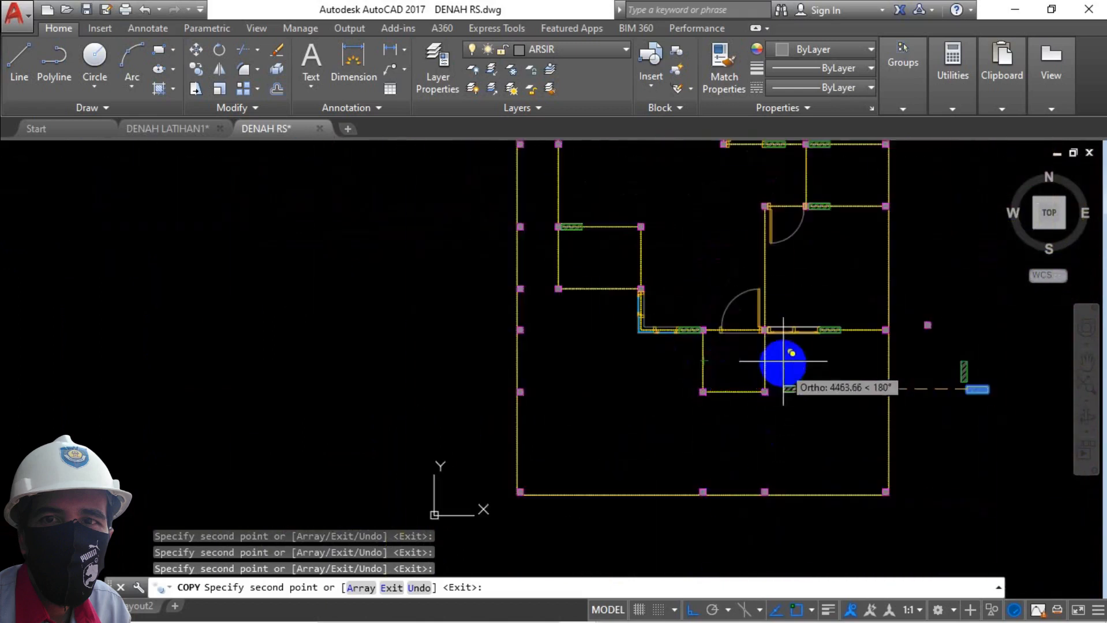
{"action": "scroll", "coordinate": [774, 329], "scroll_direction": "up", "scroll_amount": 6}
{"action": "left_click", "coordinate": [644, 271]}
{"action": "scroll", "coordinate": [606, 338], "scroll_direction": "down", "scroll_amount": 5}
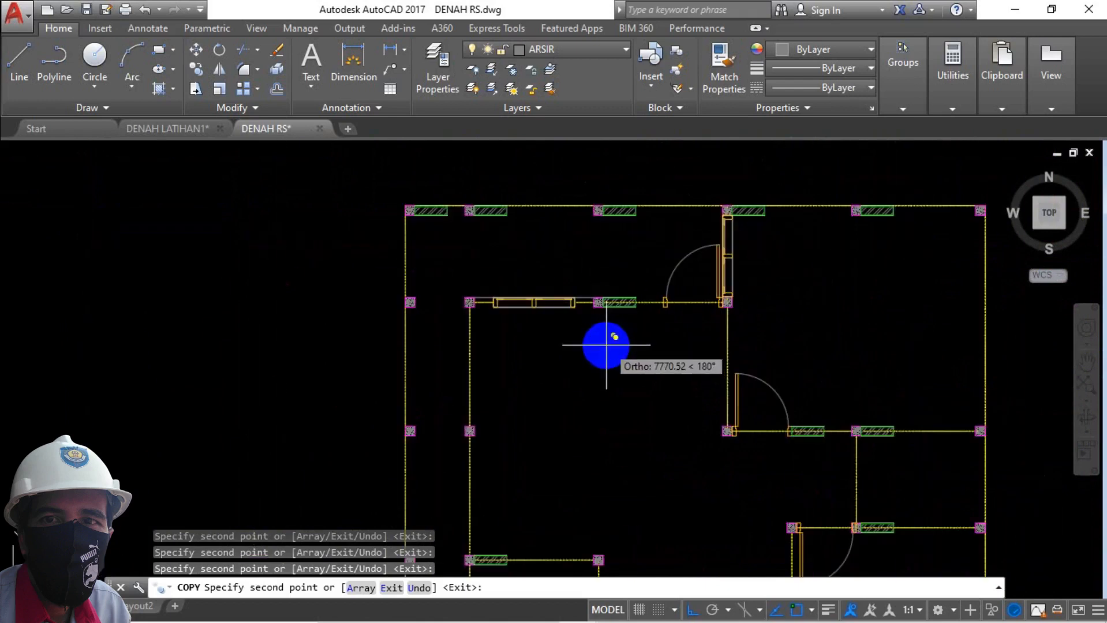
End the copying and stretch the leftmost wall piece on the top exterior wall to the second column's left face
{"action": "key", "text": "Escape"}
{"action": "scroll", "coordinate": [448, 219], "scroll_direction": "up", "scroll_amount": 3}
{"action": "scroll", "coordinate": [448, 219], "scroll_direction": "up", "scroll_amount": 4}
{"action": "left_click", "coordinate": [442, 188]}
{"action": "left_click", "coordinate": [426, 221]}
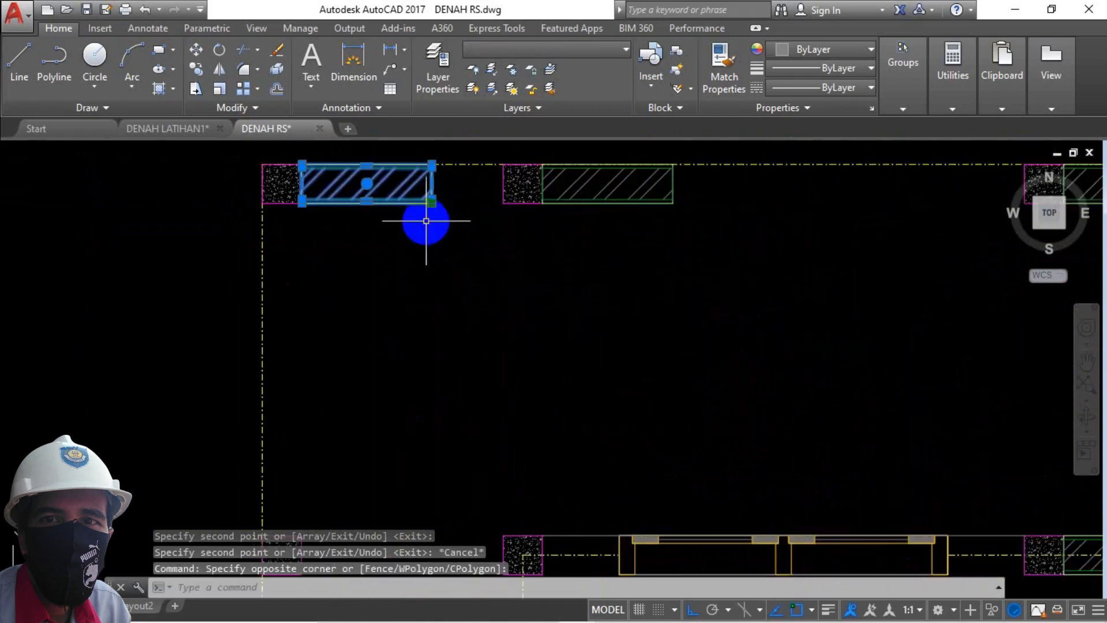
{"action": "left_click", "coordinate": [432, 184]}
{"action": "left_click", "coordinate": [503, 184]}
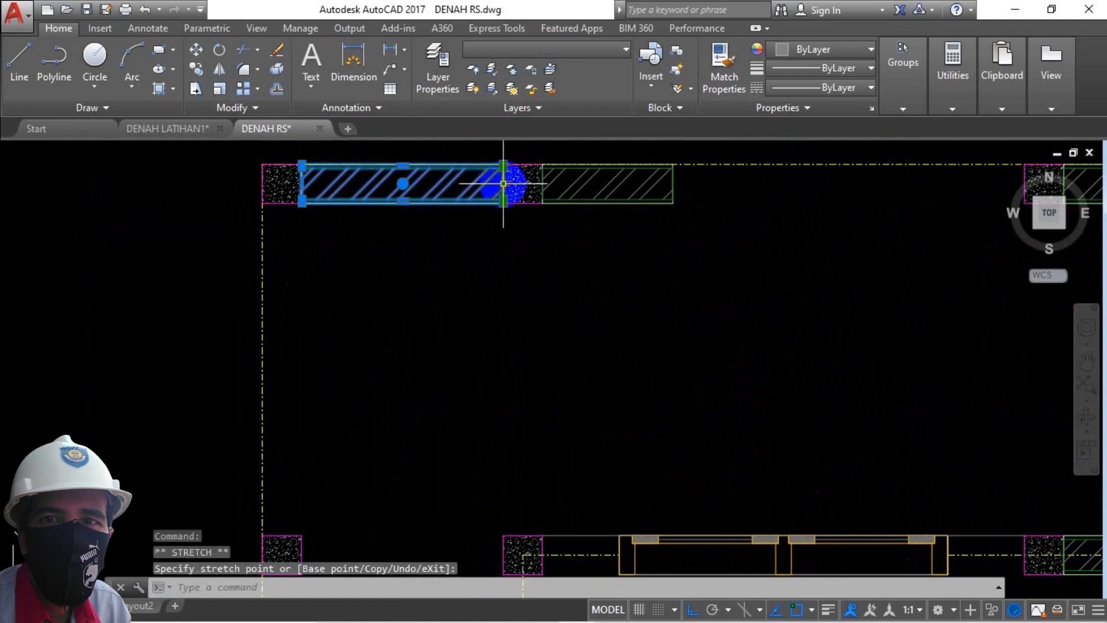
Stretch the second wall piece on the top exterior wall to the left face of the third column
{"action": "left_click", "coordinate": [684, 179]}
{"action": "left_click", "coordinate": [673, 184]}
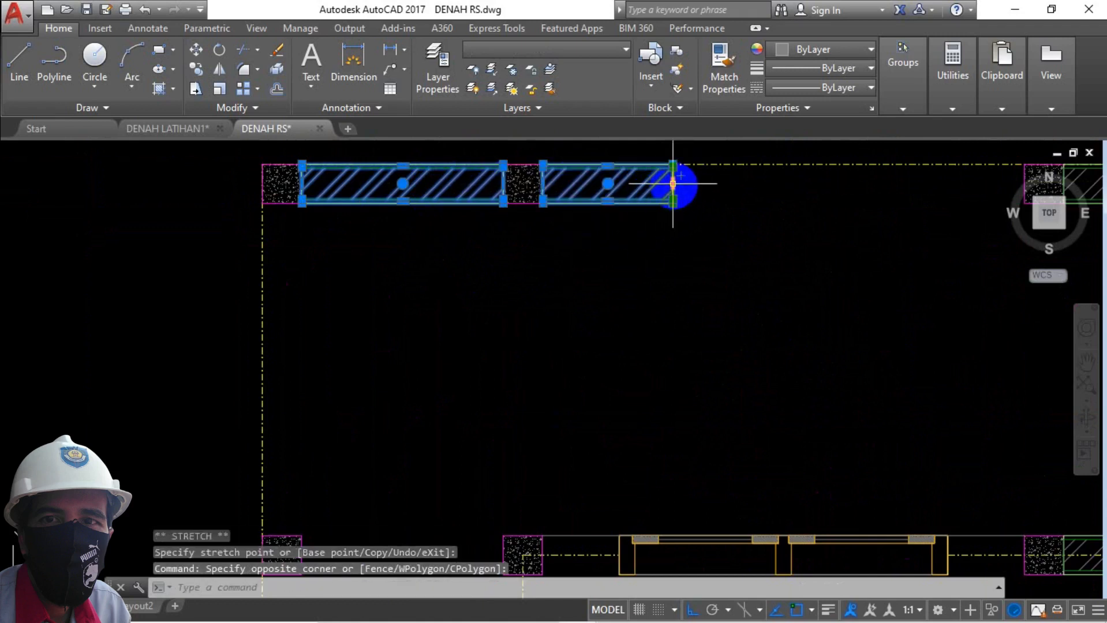
{"action": "left_click", "coordinate": [672, 183]}
{"action": "scroll", "coordinate": [664, 190], "scroll_direction": "down", "scroll_amount": 4}
{"action": "scroll", "coordinate": [716, 197], "scroll_direction": "up", "scroll_amount": 4}
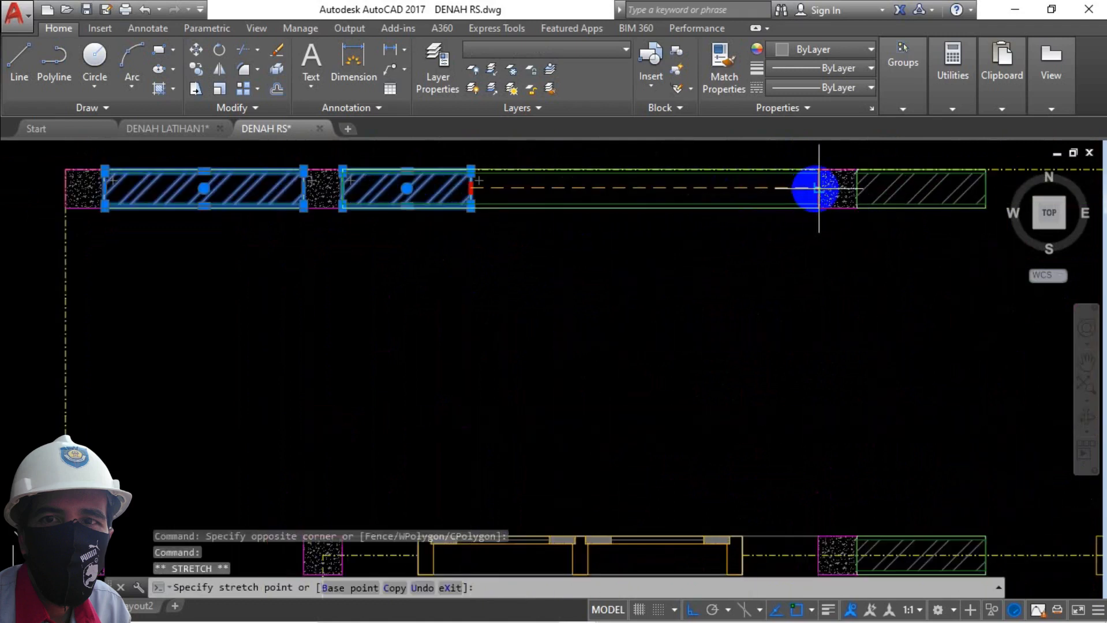
{"action": "left_click", "coordinate": [819, 188]}
Stretch the third wall piece on the top exterior wall to the column above the vertical window
{"action": "scroll", "coordinate": [667, 235], "scroll_direction": "up", "scroll_amount": 5}
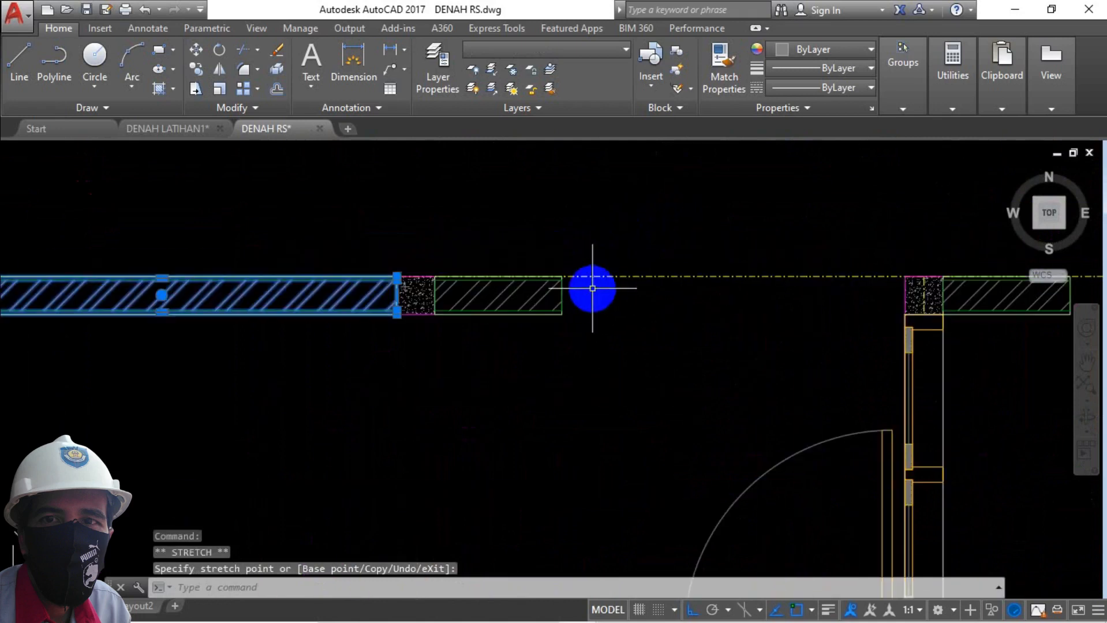
{"action": "left_click", "coordinate": [593, 288]}
{"action": "left_click", "coordinate": [549, 306]}
{"action": "left_click", "coordinate": [560, 297]}
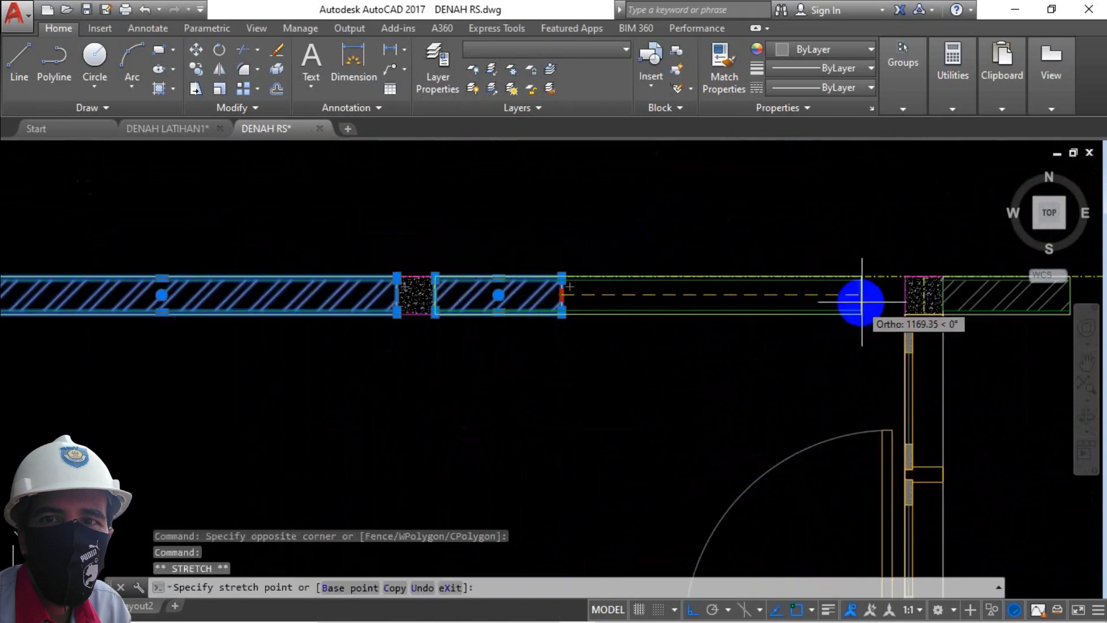
{"action": "left_click", "coordinate": [903, 295]}
Stretch the fourth top wall piece, starting at the column above the vertical window, to the next column and clear the selection
{"action": "scroll", "coordinate": [416, 296], "scroll_direction": "down", "scroll_amount": 5}
{"action": "scroll", "coordinate": [583, 284], "scroll_direction": "up", "scroll_amount": 7}
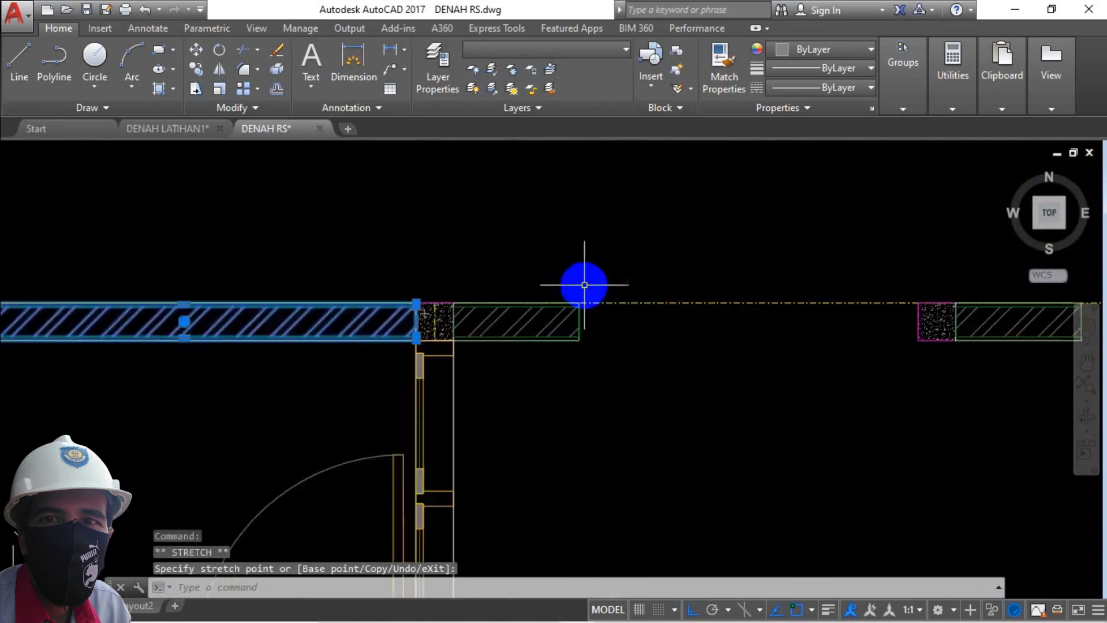
{"action": "left_click", "coordinate": [601, 327]}
{"action": "left_click", "coordinate": [575, 342]}
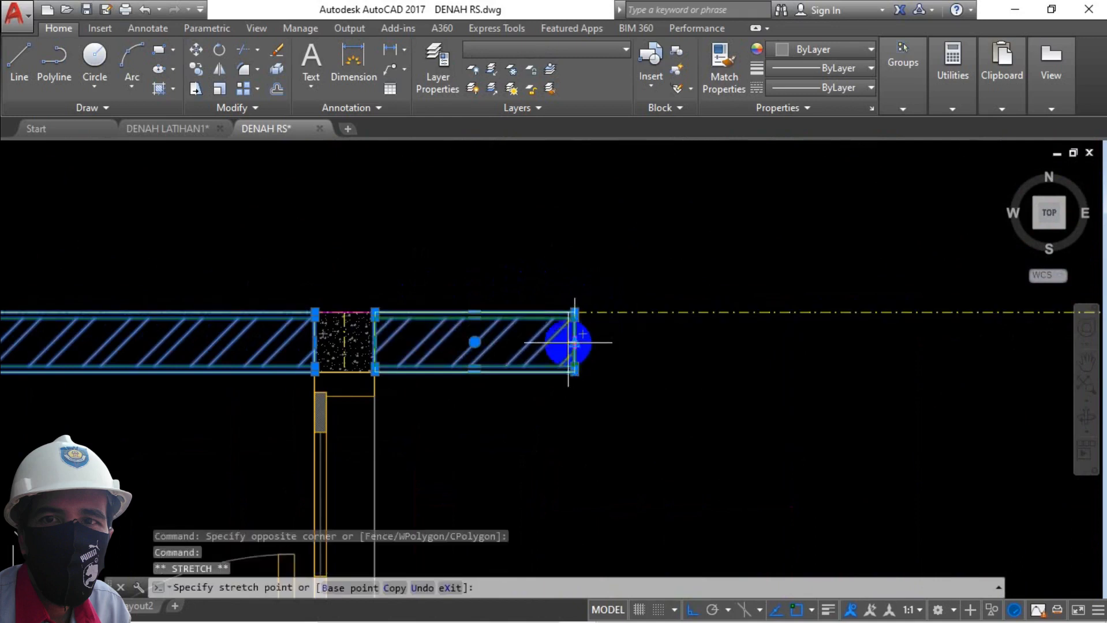
{"action": "scroll", "coordinate": [595, 341], "scroll_direction": "down", "scroll_amount": 2}
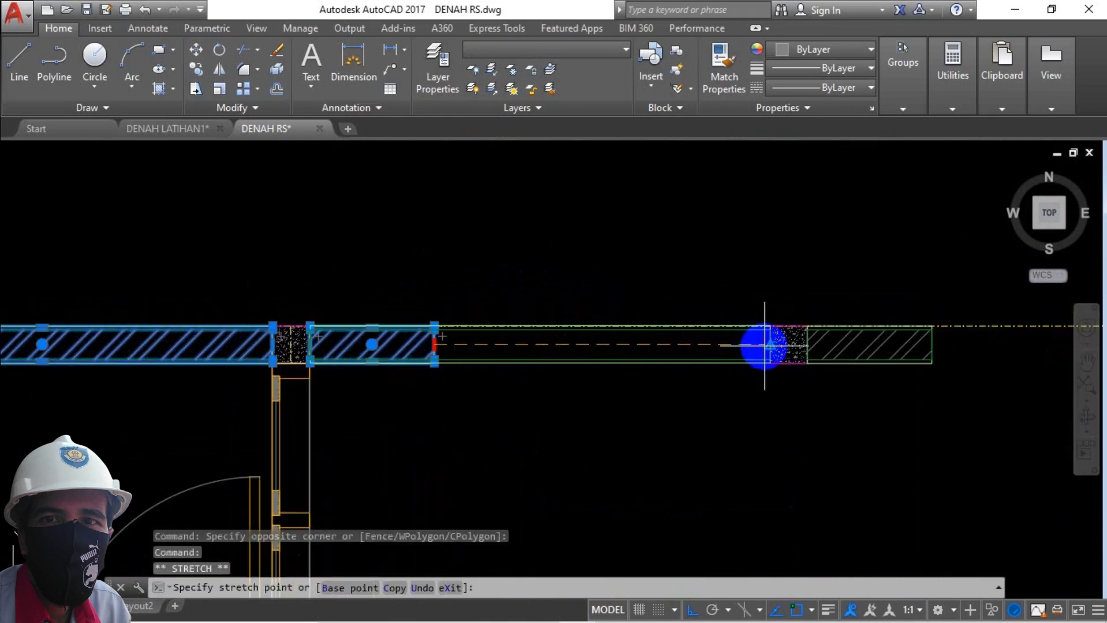
{"action": "left_click", "coordinate": [766, 341]}
{"action": "key", "text": "Escape"}
{"action": "scroll", "coordinate": [564, 351], "scroll_direction": "down", "scroll_amount": 3}
{"action": "scroll", "coordinate": [673, 349], "scroll_direction": "up", "scroll_amount": 6}
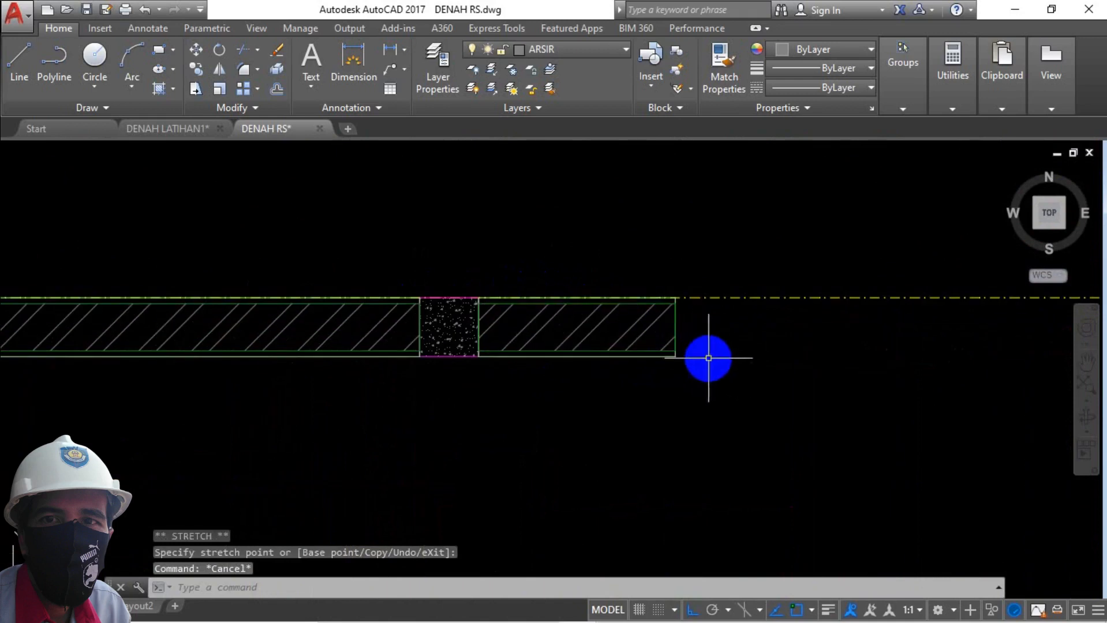
Stretch the last wall piece on the top exterior wall to the left face of the top-right corner column
{"action": "type", "text": "s"}
{"action": "key", "text": "Return"}
{"action": "left_click", "coordinate": [701, 277]}
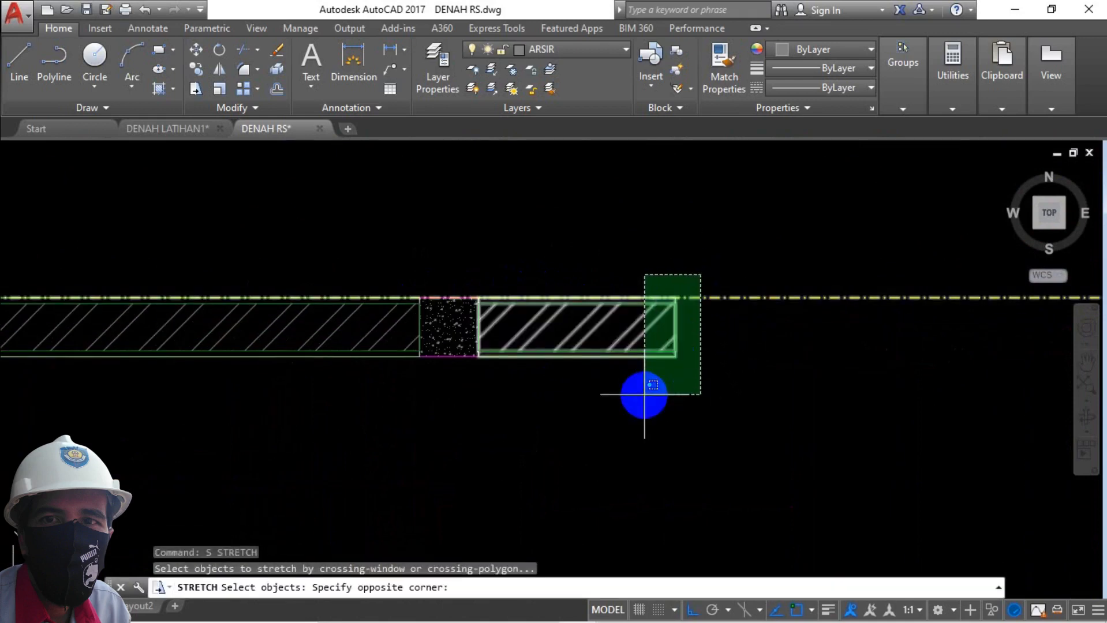
{"action": "left_click", "coordinate": [652, 367]}
{"action": "key", "text": "Return"}
{"action": "left_click", "coordinate": [675, 327]}
{"action": "scroll", "coordinate": [544, 314], "scroll_direction": "down", "scroll_amount": 3}
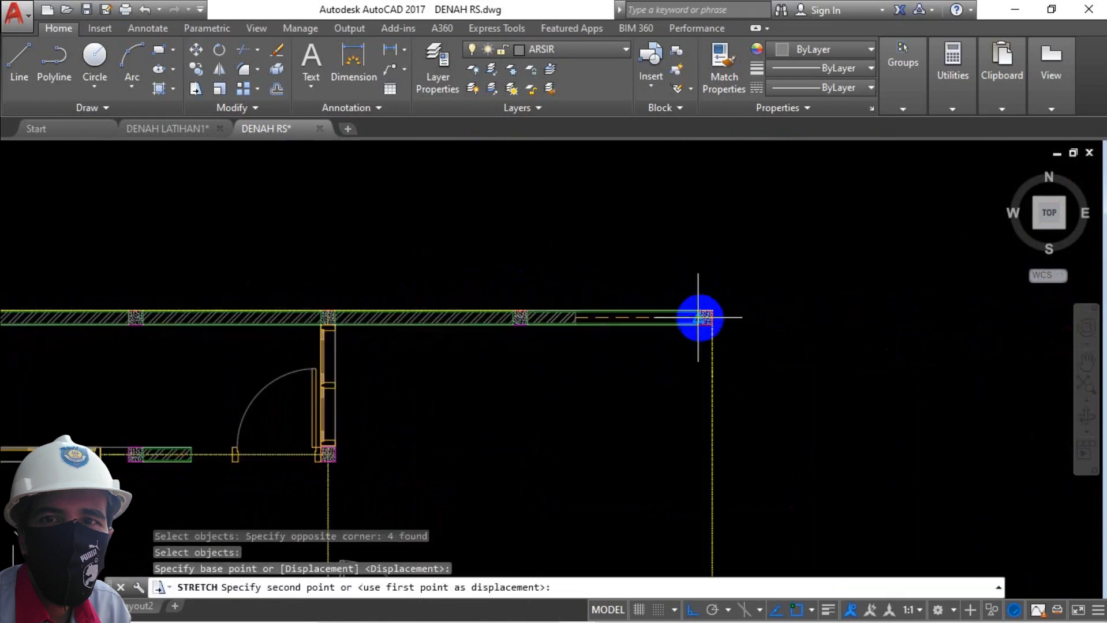
{"action": "left_click", "coordinate": [699, 317]}
{"action": "key", "text": "Escape"}
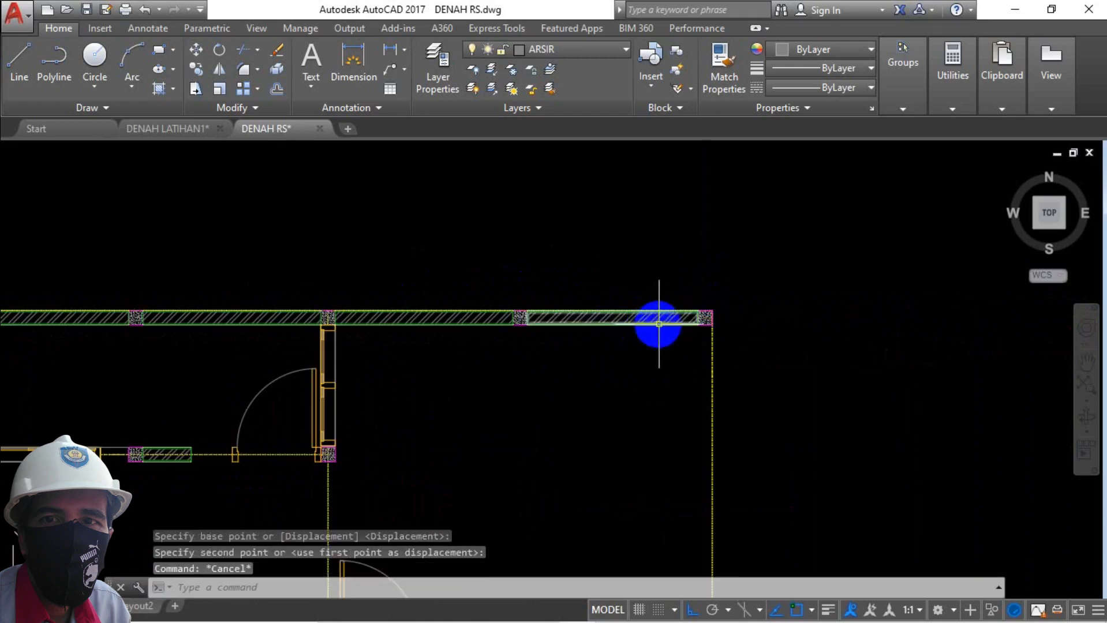
Stretch the rightmost wall piece below the upper-right room from its middle column to the right exterior column
{"action": "scroll", "coordinate": [670, 319], "scroll_direction": "down", "scroll_amount": 3}
{"action": "scroll", "coordinate": [644, 396], "scroll_direction": "up", "scroll_amount": 10}
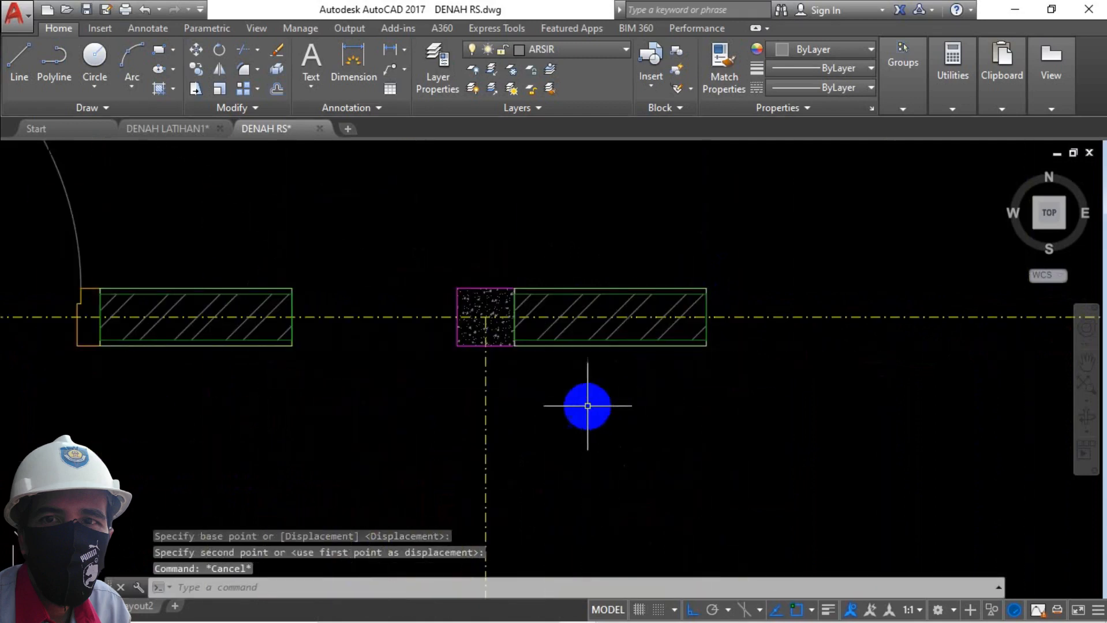
{"action": "middle_click_drag", "start_coordinate": [660, 406], "coordinate": [506, 403]}
{"action": "left_click", "coordinate": [556, 284]}
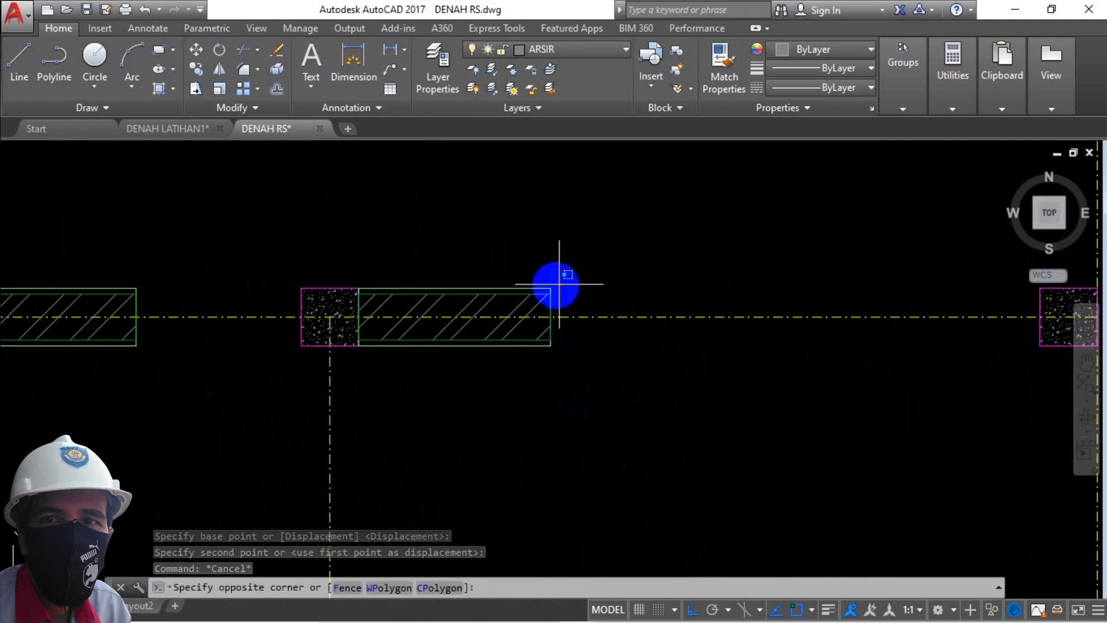
{"action": "left_click", "coordinate": [535, 308]}
{"action": "left_click", "coordinate": [551, 317]}
{"action": "scroll", "coordinate": [528, 315], "scroll_direction": "down", "scroll_amount": 3}
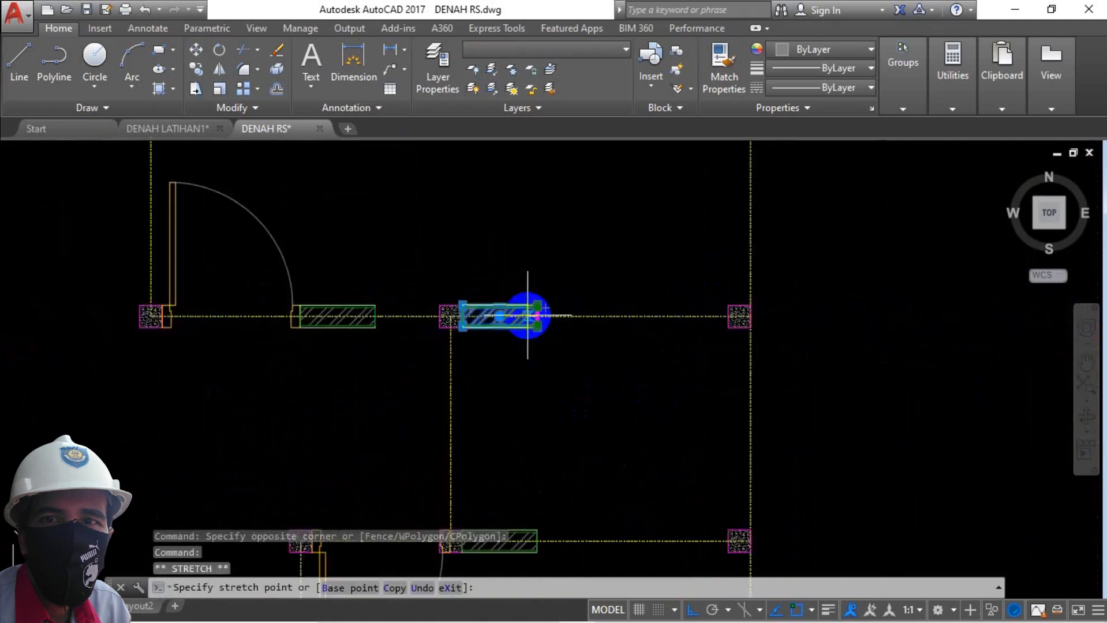
{"action": "left_click", "coordinate": [728, 316]}
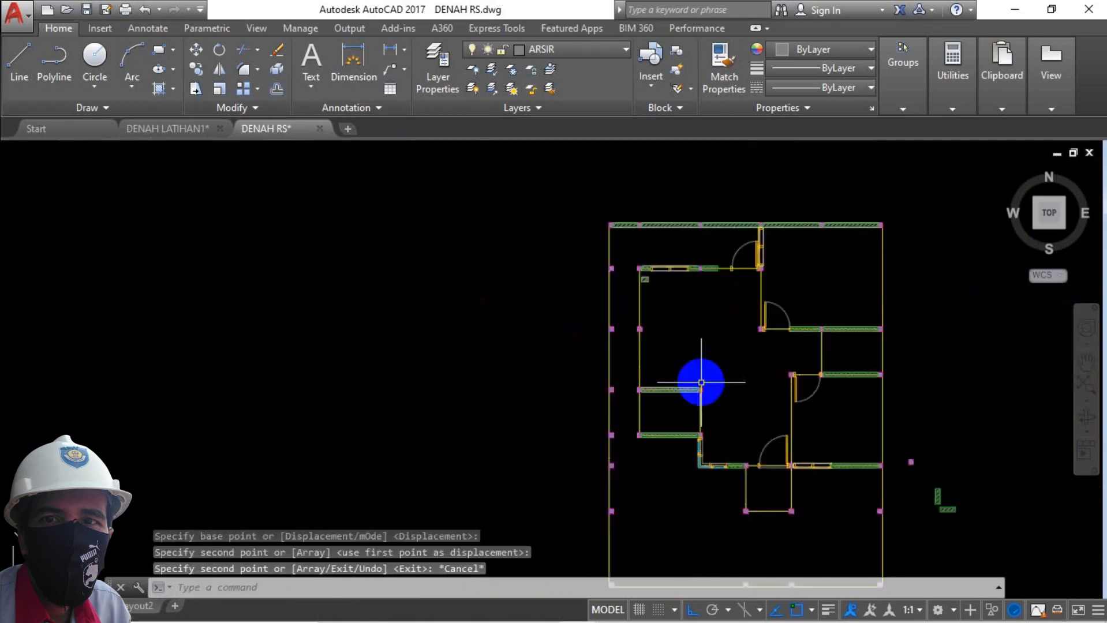
Copy the vertical sample wall piece by its bottom midpoint onto the bottom-left corner column of the left exterior wall
{"action": "scroll", "coordinate": [699, 382], "scroll_direction": "up", "scroll_amount": 5}
{"action": "mouse_move", "coordinate": [679, 370]}
{"action": "middle_mouse_down"}
{"action": "mouse_move", "coordinate": [431, 261]}
{"action": "mouse_move", "coordinate": [688, 334]}
{"action": "middle_mouse_up"}
{"action": "scroll", "coordinate": [432, 261], "scroll_direction": "down", "scroll_amount": 12}
{"action": "scroll", "coordinate": [493, 291], "scroll_direction": "up", "scroll_amount": 10}
{"action": "left_click", "coordinate": [699, 297]}
{"action": "type", "text": "co"}
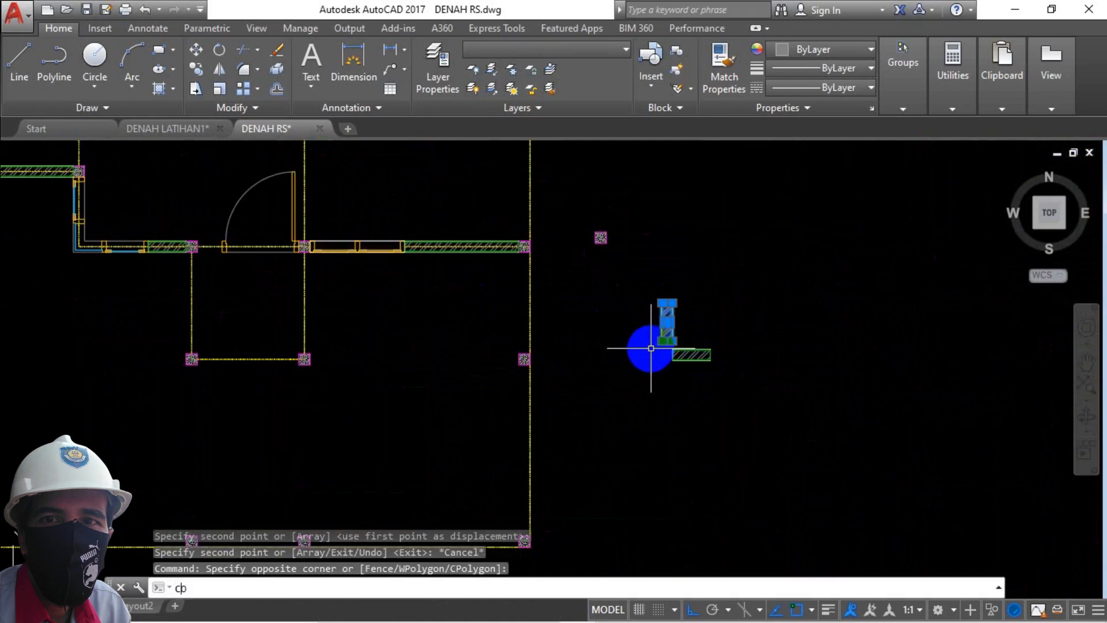
{"action": "key", "text": "Return"}
{"action": "scroll", "coordinate": [664, 349], "scroll_direction": "up", "scroll_amount": 5}
{"action": "left_click", "coordinate": [653, 308]}
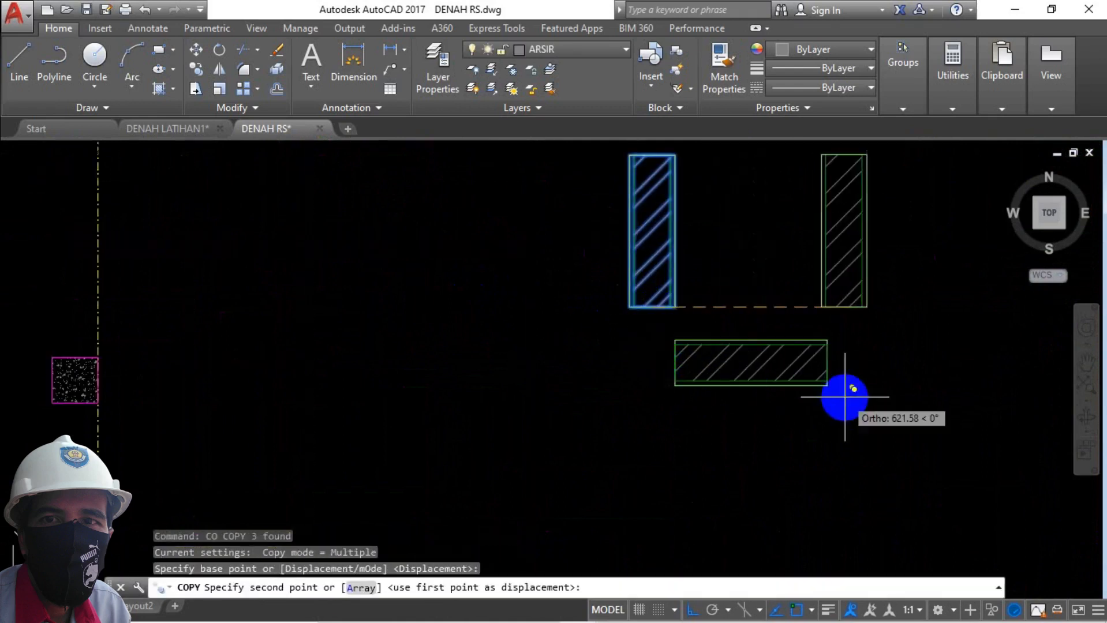
{"action": "scroll", "coordinate": [845, 393], "scroll_direction": "down", "scroll_amount": 8}
{"action": "scroll", "coordinate": [318, 508], "scroll_direction": "up", "scroll_amount": 6}
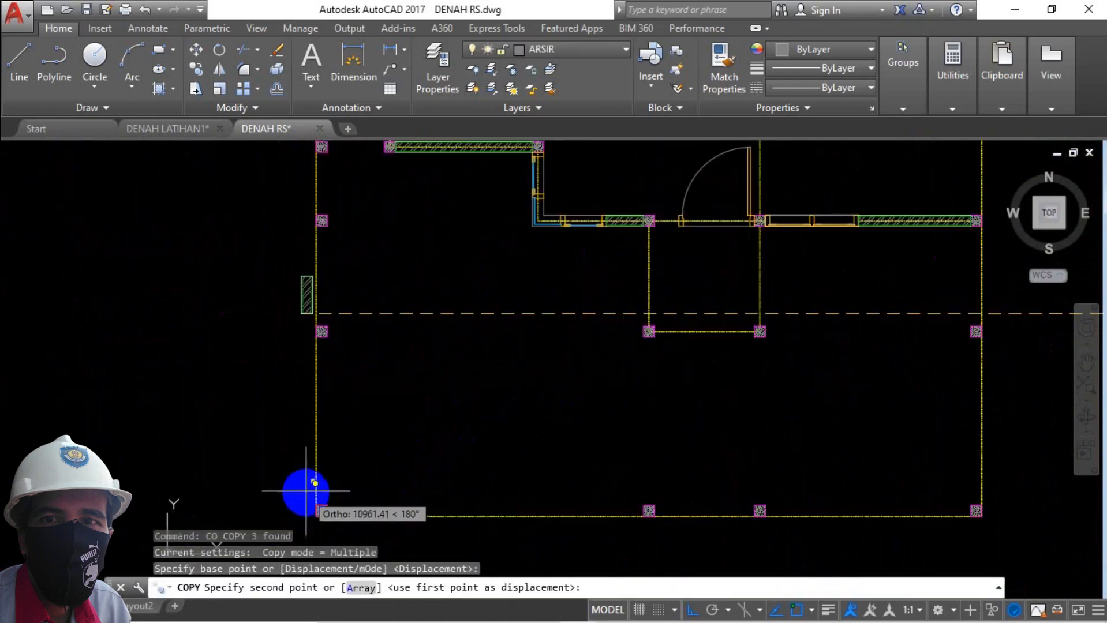
{"action": "left_click", "coordinate": [312, 524]}
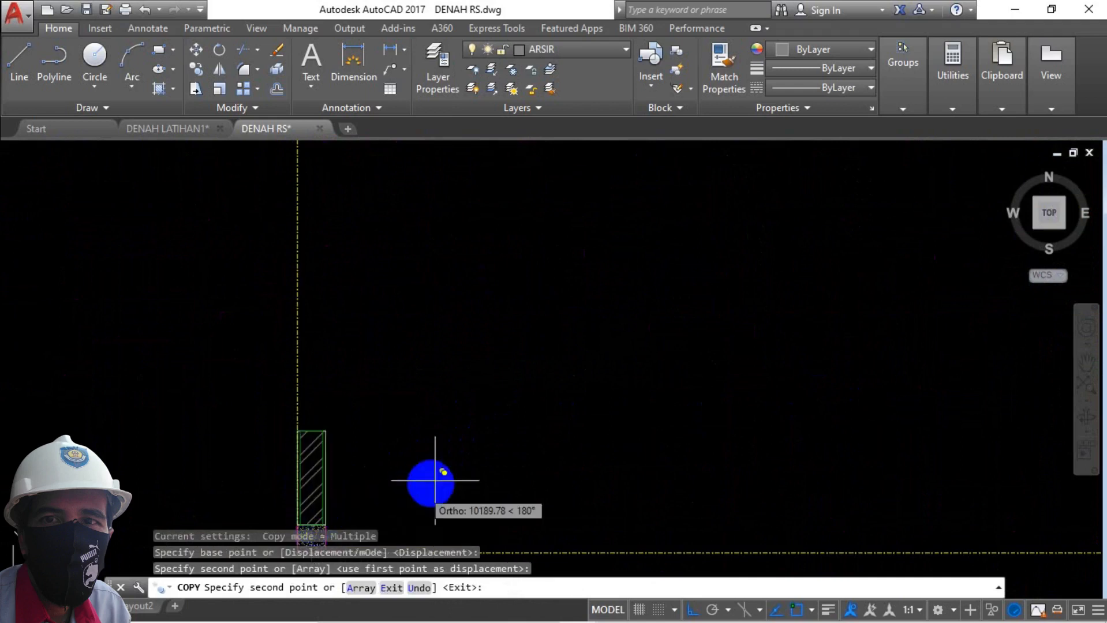
Place six more copies of the vertical wall piece, one above each remaining column along the left exterior wall
{"action": "scroll", "coordinate": [438, 471], "scroll_direction": "down", "scroll_amount": 9}
{"action": "scroll", "coordinate": [414, 428], "scroll_direction": "up", "scroll_amount": 4}
{"action": "scroll", "coordinate": [424, 428], "scroll_direction": "down", "scroll_amount": 2}
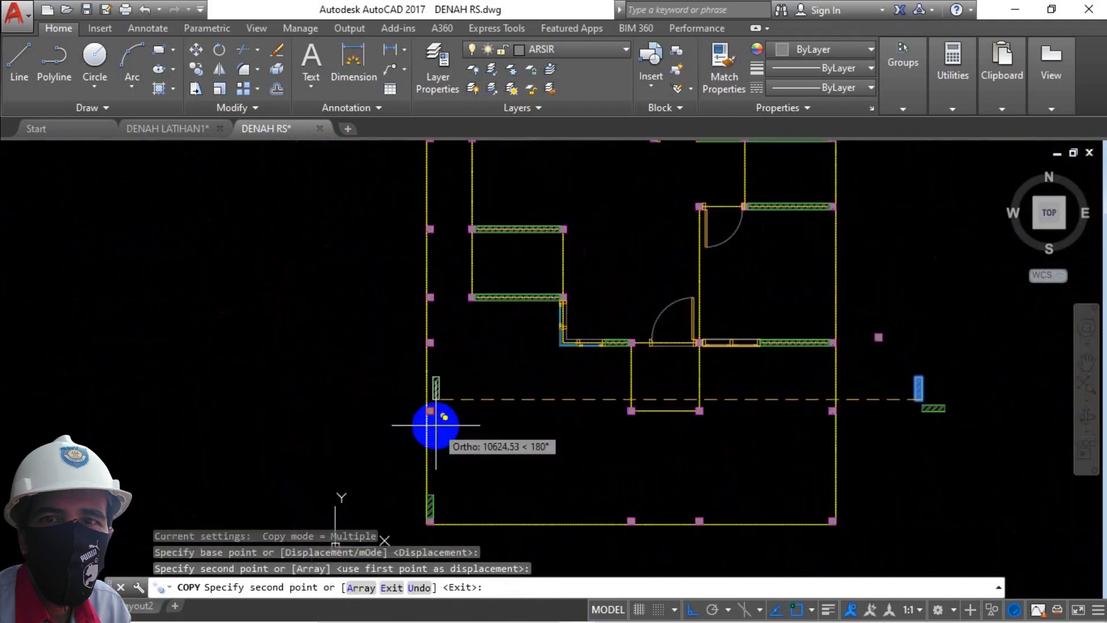
{"action": "scroll", "coordinate": [427, 415], "scroll_direction": "up", "scroll_amount": 4}
{"action": "left_click", "coordinate": [430, 412]}
{"action": "scroll", "coordinate": [440, 444], "scroll_direction": "down", "scroll_amount": 4}
{"action": "scroll", "coordinate": [439, 368], "scroll_direction": "up", "scroll_amount": 6}
{"action": "left_click", "coordinate": [426, 343]}
{"action": "scroll", "coordinate": [466, 417], "scroll_direction": "down", "scroll_amount": 6}
{"action": "scroll", "coordinate": [456, 347], "scroll_direction": "up", "scroll_amount": 6}
{"action": "left_click", "coordinate": [468, 402]}
{"action": "scroll", "coordinate": [477, 421], "scroll_direction": "down", "scroll_amount": 6}
{"action": "scroll", "coordinate": [474, 345], "scroll_direction": "up", "scroll_amount": 7}
{"action": "left_click", "coordinate": [487, 404]}
{"action": "scroll", "coordinate": [497, 425], "scroll_direction": "down", "scroll_amount": 6}
{"action": "scroll", "coordinate": [500, 291], "scroll_direction": "up", "scroll_amount": 6}
{"action": "left_click", "coordinate": [480, 287]}
{"action": "scroll", "coordinate": [480, 282], "scroll_direction": "down", "scroll_amount": 7}
{"action": "scroll", "coordinate": [465, 202], "scroll_direction": "up", "scroll_amount": 6}
{"action": "scroll", "coordinate": [520, 237], "scroll_direction": "up", "scroll_amount": 2}
{"action": "left_click", "coordinate": [582, 318]}
Place vertical wall piece copies above the porch's lower-right column, the front door column and further interior columns, and end the copying
{"action": "scroll", "coordinate": [614, 338], "scroll_direction": "down", "scroll_amount": 7}
{"action": "scroll", "coordinate": [628, 378], "scroll_direction": "up", "scroll_amount": 3}
{"action": "scroll", "coordinate": [661, 371], "scroll_direction": "down", "scroll_amount": 2}
{"action": "middle_click_drag", "start_coordinate": [681, 486], "coordinate": [507, 421]}
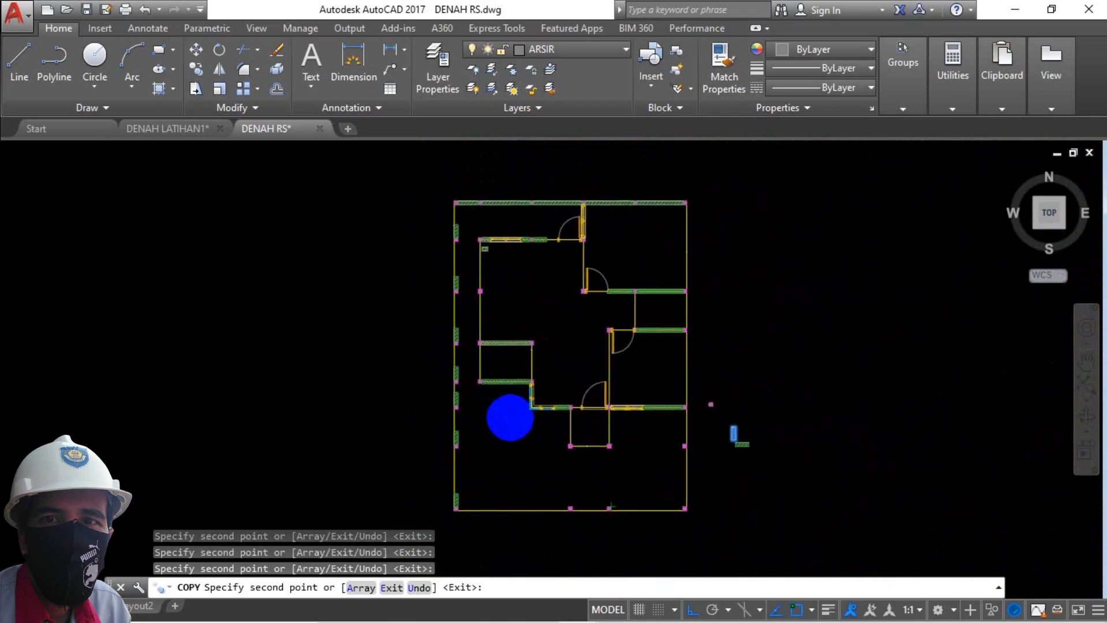
{"action": "scroll", "coordinate": [573, 425], "scroll_direction": "up", "scroll_amount": 6}
{"action": "left_click", "coordinate": [545, 456]}
{"action": "scroll", "coordinate": [576, 501], "scroll_direction": "down", "scroll_amount": 7}
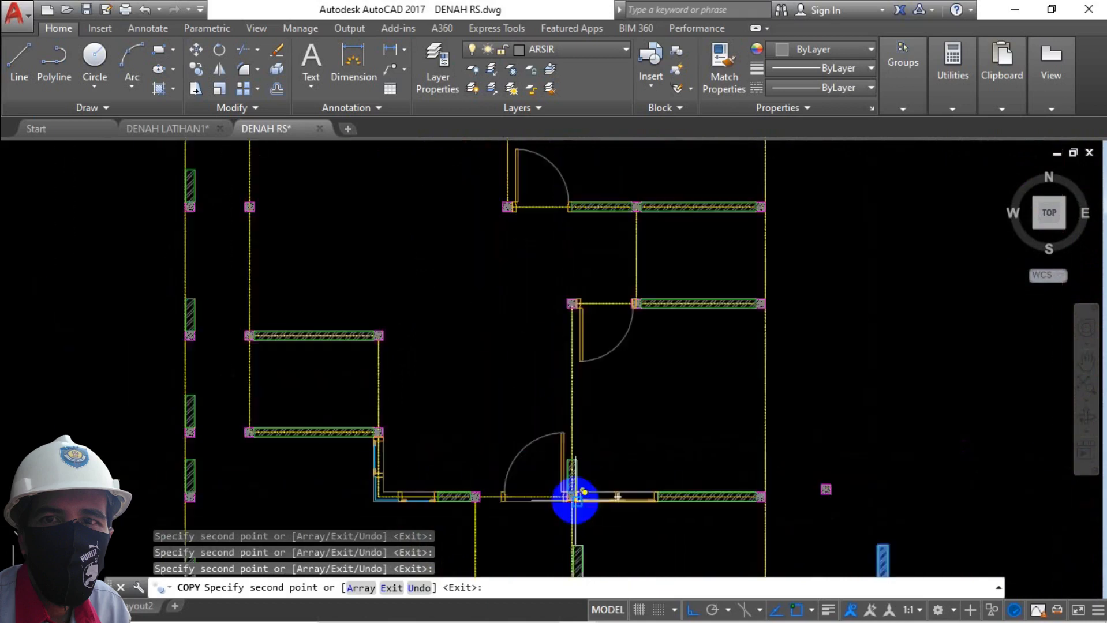
{"action": "scroll", "coordinate": [641, 488], "scroll_direction": "up", "scroll_amount": 6}
{"action": "left_click", "coordinate": [640, 494]}
{"action": "scroll", "coordinate": [641, 489], "scroll_direction": "down", "scroll_amount": 6}
{"action": "scroll", "coordinate": [561, 411], "scroll_direction": "up", "scroll_amount": 6}
{"action": "left_click", "coordinate": [561, 534]}
{"action": "scroll", "coordinate": [612, 335], "scroll_direction": "down", "scroll_amount": 6}
{"action": "scroll", "coordinate": [452, 304], "scroll_direction": "down", "scroll_amount": 2}
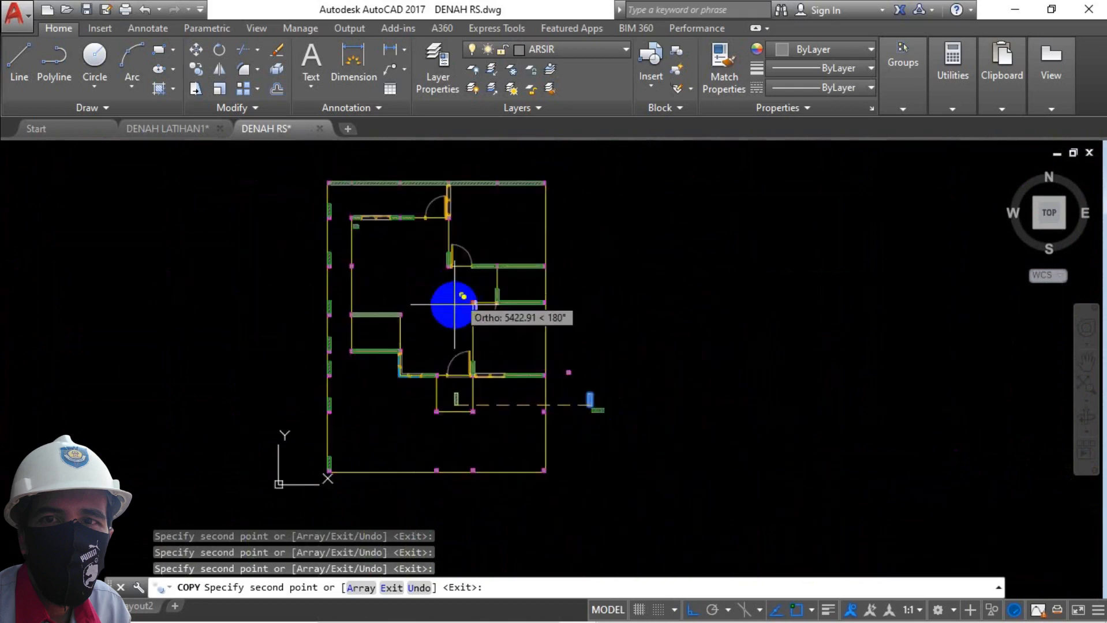
{"action": "scroll", "coordinate": [474, 345], "scroll_direction": "up", "scroll_amount": 3}
{"action": "scroll", "coordinate": [407, 358], "scroll_direction": "up", "scroll_amount": 2}
{"action": "scroll", "coordinate": [407, 359], "scroll_direction": "down", "scroll_amount": 2}
{"action": "scroll", "coordinate": [638, 388], "scroll_direction": "down", "scroll_amount": 1}
{"action": "scroll", "coordinate": [638, 358], "scroll_direction": "up", "scroll_amount": 4}
{"action": "scroll", "coordinate": [638, 338], "scroll_direction": "up", "scroll_amount": 2}
{"action": "scroll", "coordinate": [650, 321], "scroll_direction": "down", "scroll_amount": 3}
{"action": "scroll", "coordinate": [655, 424], "scroll_direction": "up", "scroll_amount": 3}
{"action": "scroll", "coordinate": [663, 388], "scroll_direction": "down", "scroll_amount": 3}
{"action": "scroll", "coordinate": [585, 407], "scroll_direction": "up", "scroll_amount": 2}
{"action": "scroll", "coordinate": [586, 407], "scroll_direction": "up", "scroll_amount": 5}
{"action": "key", "text": "Escape"}
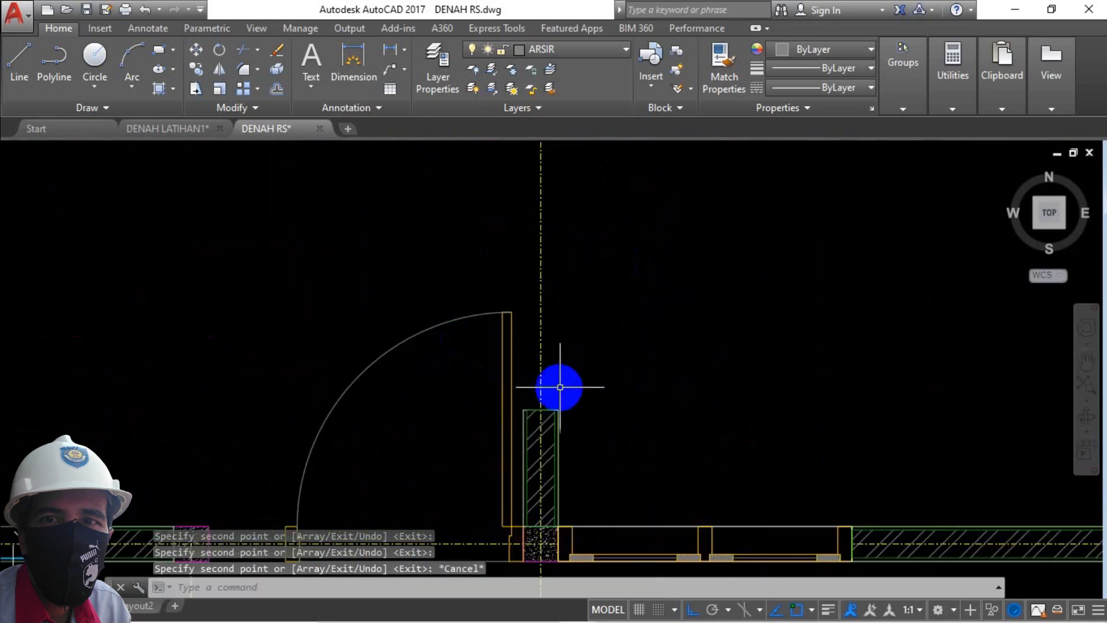
Stretch the vertical wall piece above the front door column up to the underside of the next column
{"action": "left_click", "coordinate": [548, 414]}
{"action": "left_click", "coordinate": [542, 409]}
{"action": "scroll", "coordinate": [543, 346], "scroll_direction": "down", "scroll_amount": 3}
{"action": "scroll", "coordinate": [546, 253], "scroll_direction": "up", "scroll_amount": 4}
{"action": "scroll", "coordinate": [542, 214], "scroll_direction": "down", "scroll_amount": 1}
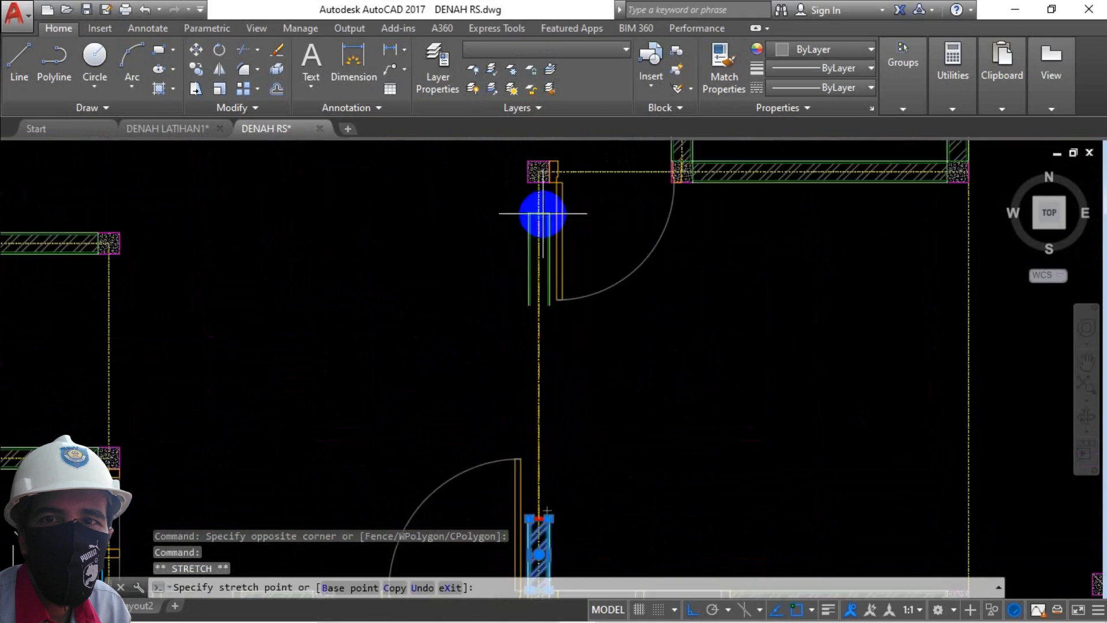
{"action": "left_click", "coordinate": [538, 181]}
Copy the stretched vertical wall onto the right exterior wall below the lower-right room's upper corner column
{"action": "type", "text": "c"}
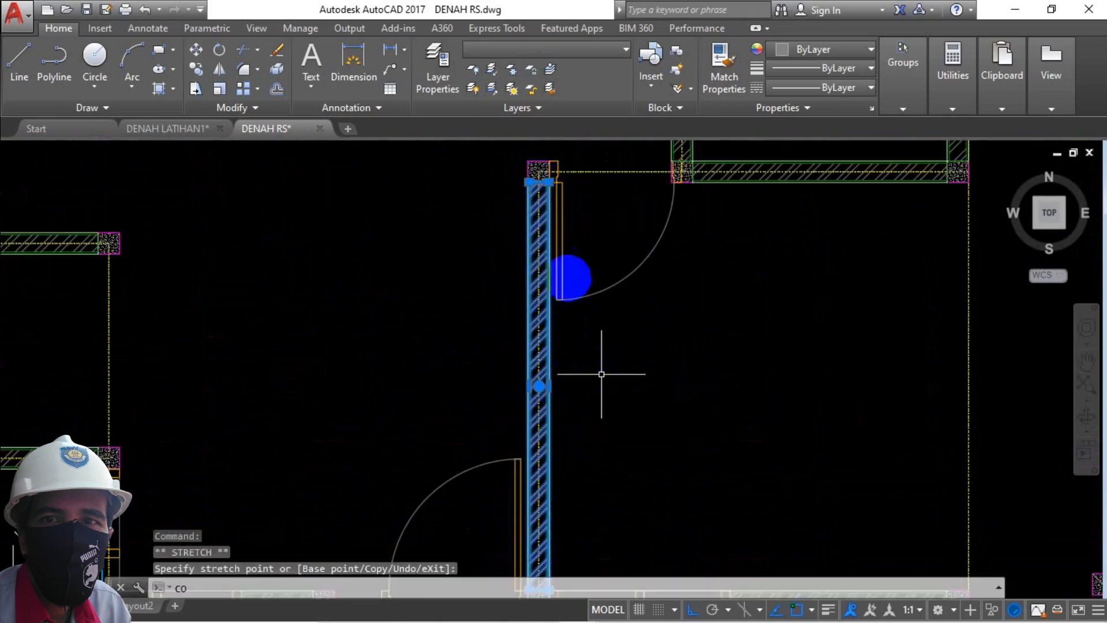
{"action": "key", "text": "Return"}
{"action": "left_click", "coordinate": [527, 161]}
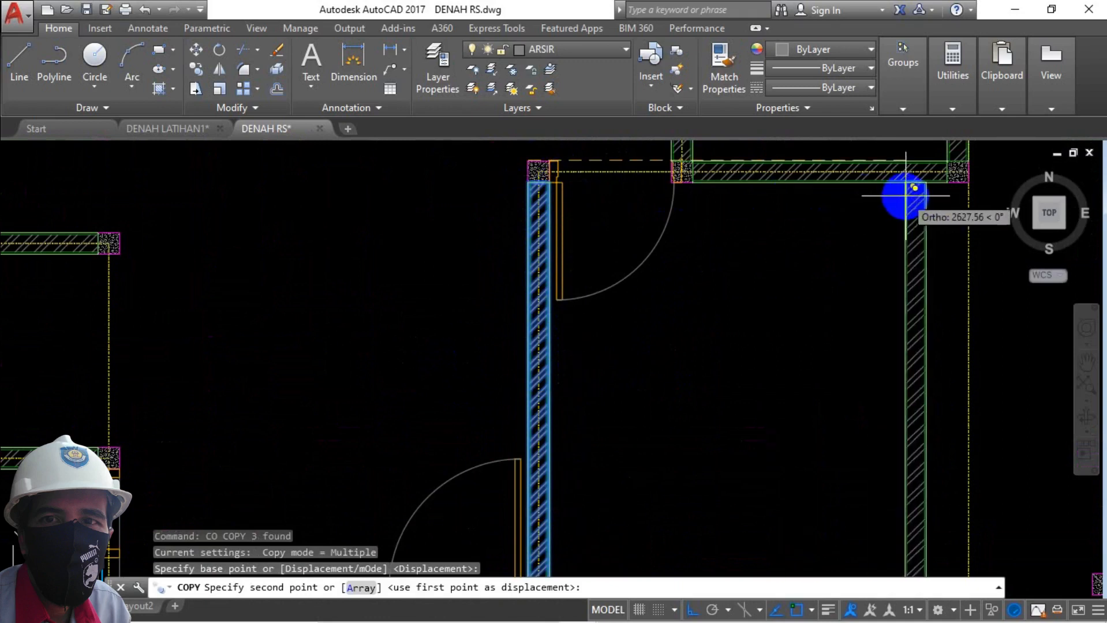
{"action": "left_click", "coordinate": [823, 234]}
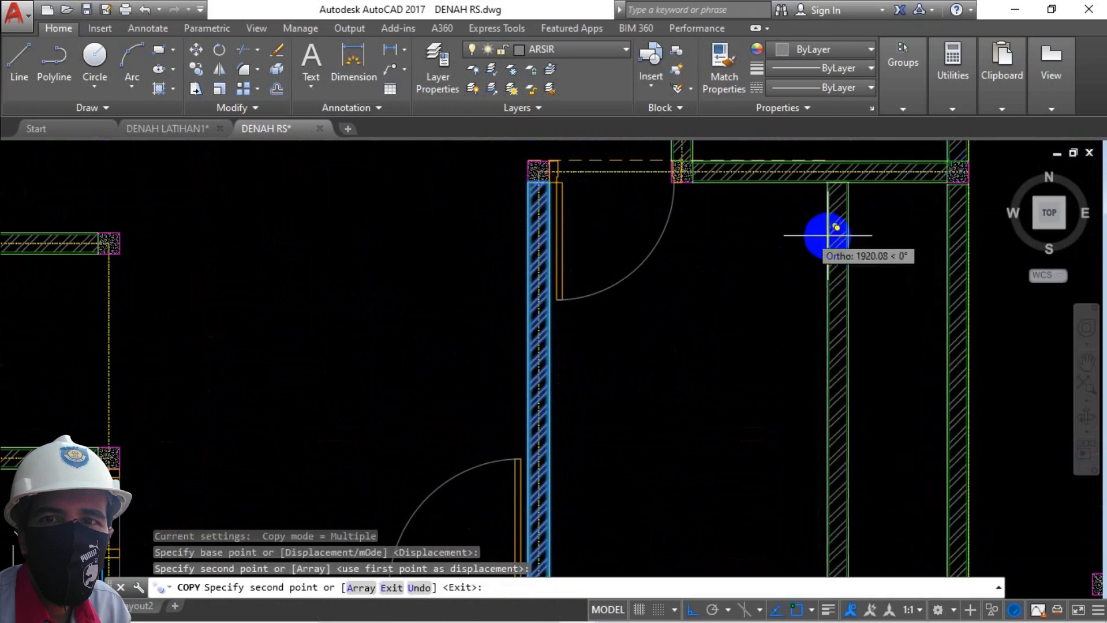
{"action": "scroll", "coordinate": [882, 453], "scroll_direction": "down", "scroll_amount": 5}
{"action": "scroll", "coordinate": [688, 460], "scroll_direction": "down", "scroll_amount": 3}
{"action": "key", "text": "Escape"}
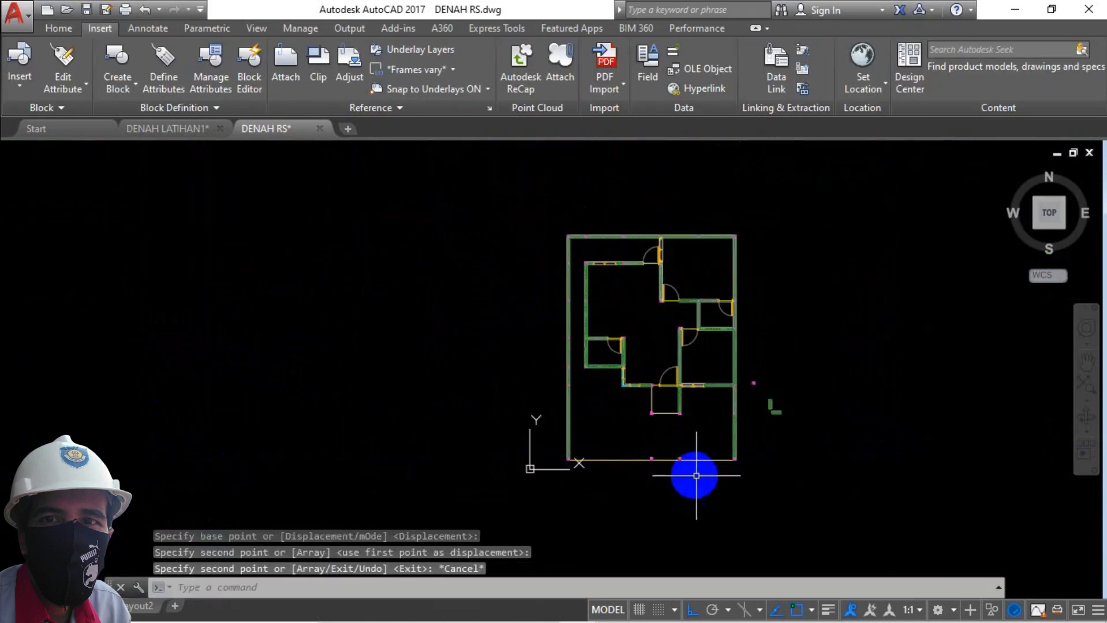
Load the kursi drawing from the block Denah folder as the block to insert, with its insertion point specified on screen
{"action": "middle_click_drag", "start_coordinate": [716, 445], "coordinate": [644, 472]}
{"action": "mouse_move", "coordinate": [565, 375]}
{"action": "middle_mouse_down"}
{"action": "mouse_move", "coordinate": [709, 400]}
{"action": "mouse_move", "coordinate": [549, 375]}
{"action": "middle_mouse_up"}
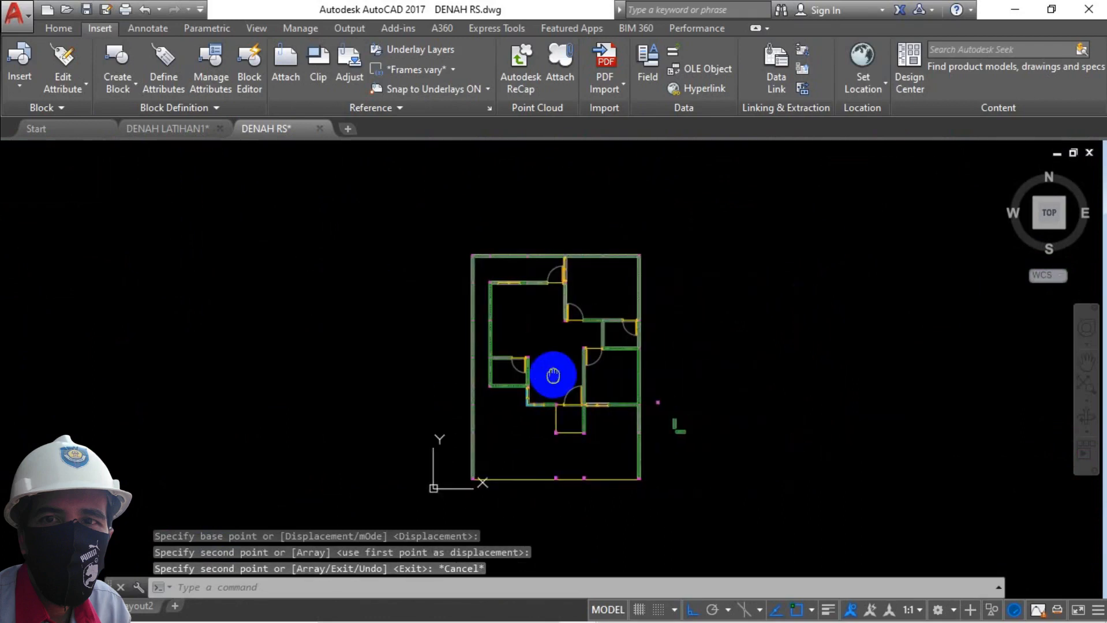
{"action": "left_click", "coordinate": [26, 82]}
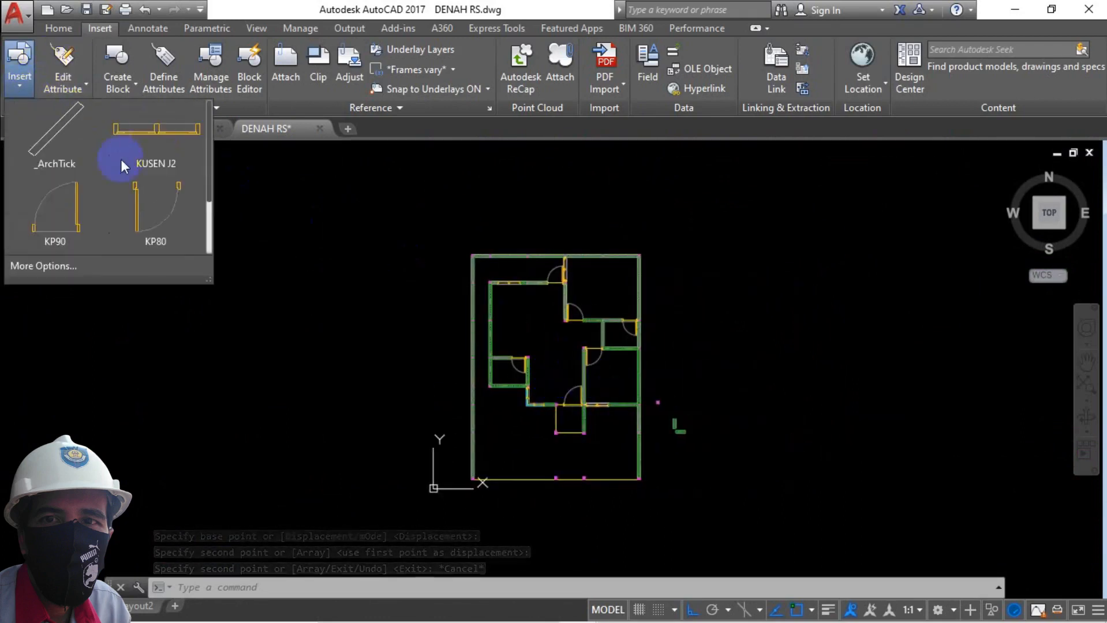
{"action": "left_click", "coordinate": [82, 269]}
{"action": "left_click", "coordinate": [714, 219]}
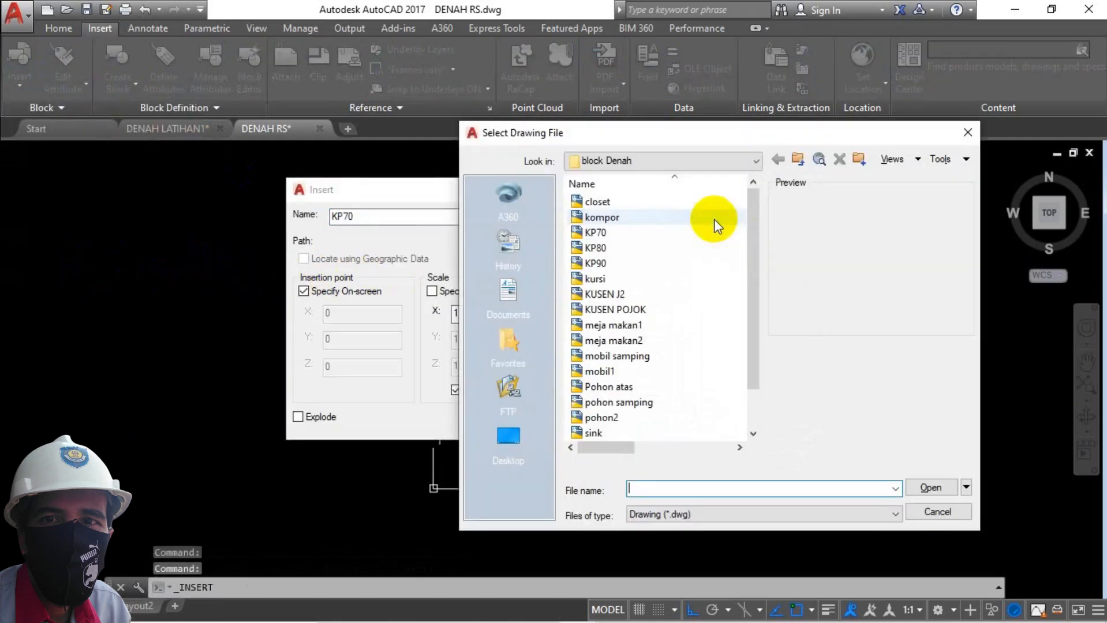
{"action": "left_click", "coordinate": [635, 357]}
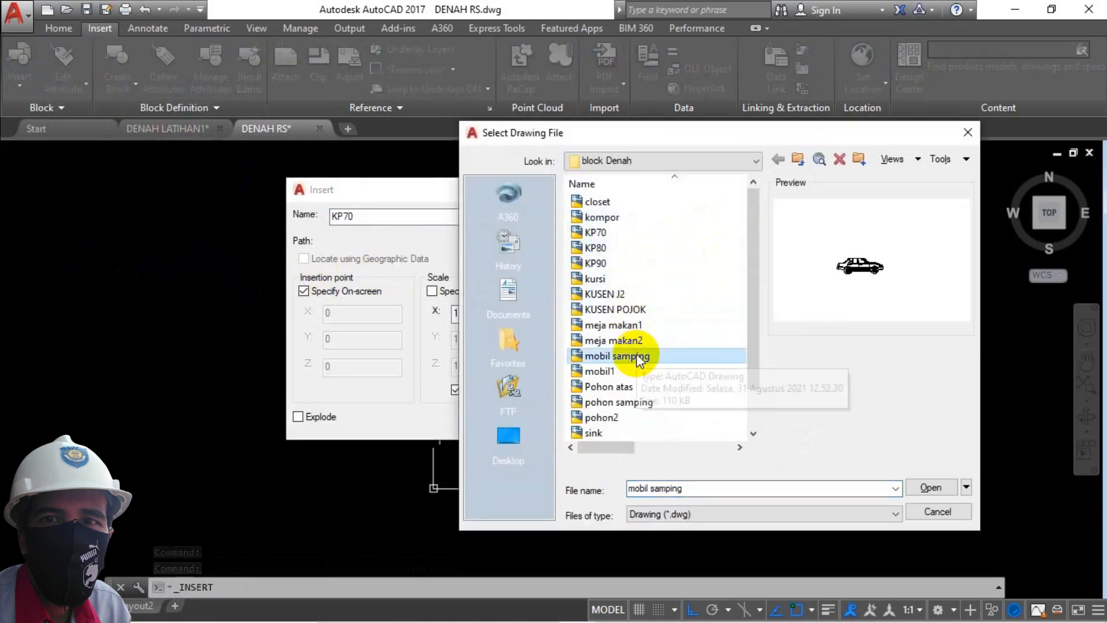
{"action": "scroll", "coordinate": [635, 359], "scroll_direction": "down", "scroll_amount": 1}
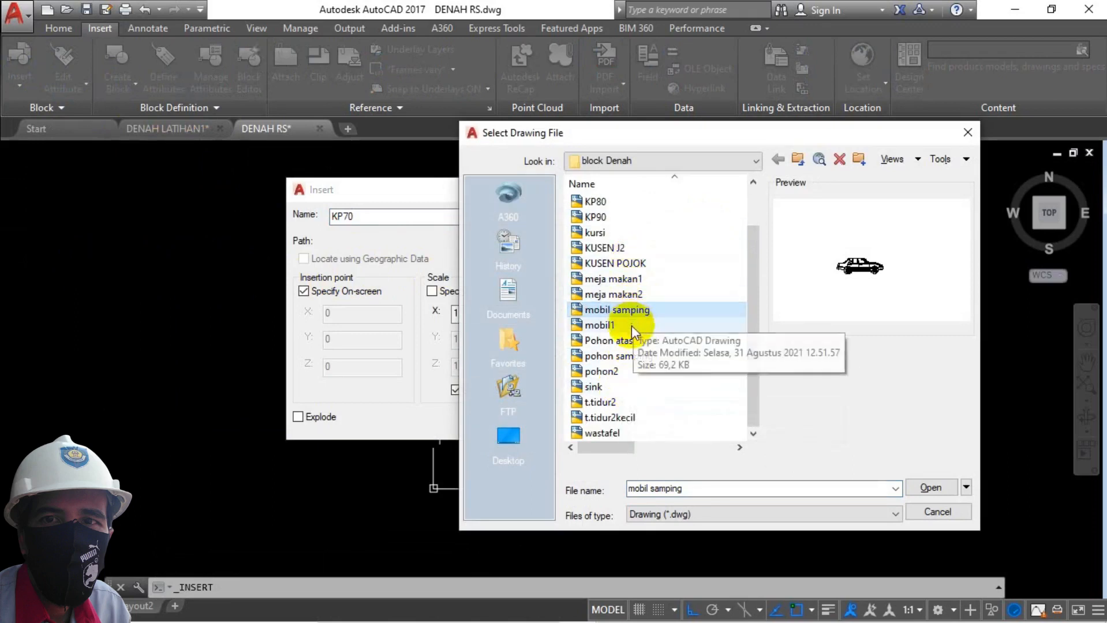
{"action": "left_click", "coordinate": [627, 234]}
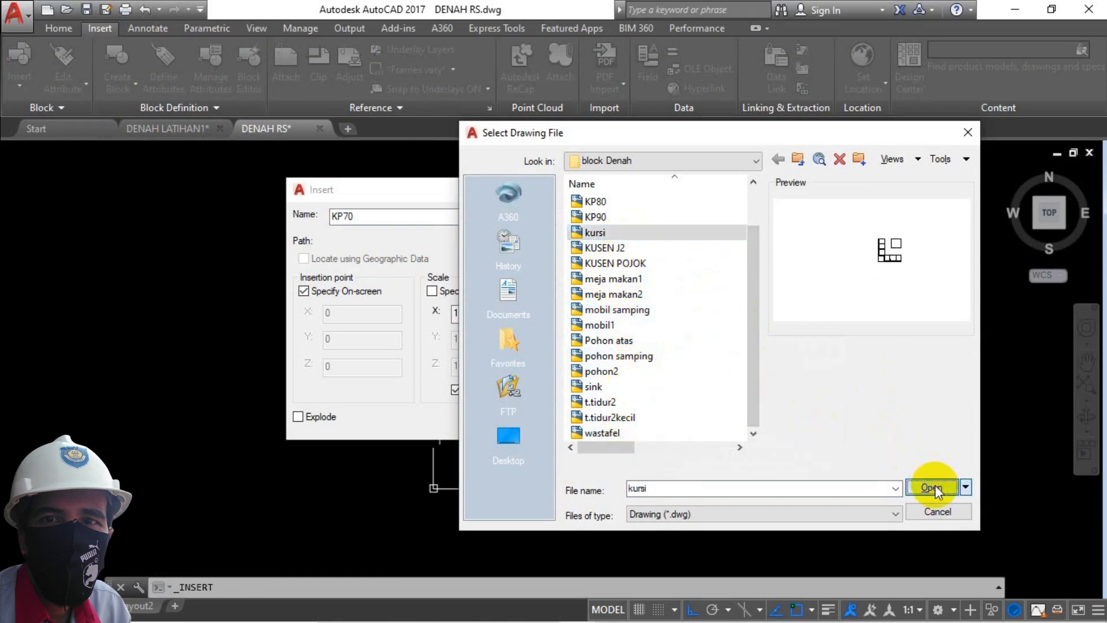
{"action": "left_click", "coordinate": [936, 486]}
{"action": "left_click", "coordinate": [655, 420]}
Place the kursi block just below the small left room's lower-right column, at the top of the corner window
{"action": "scroll", "coordinate": [476, 374], "scroll_direction": "up", "scroll_amount": 5}
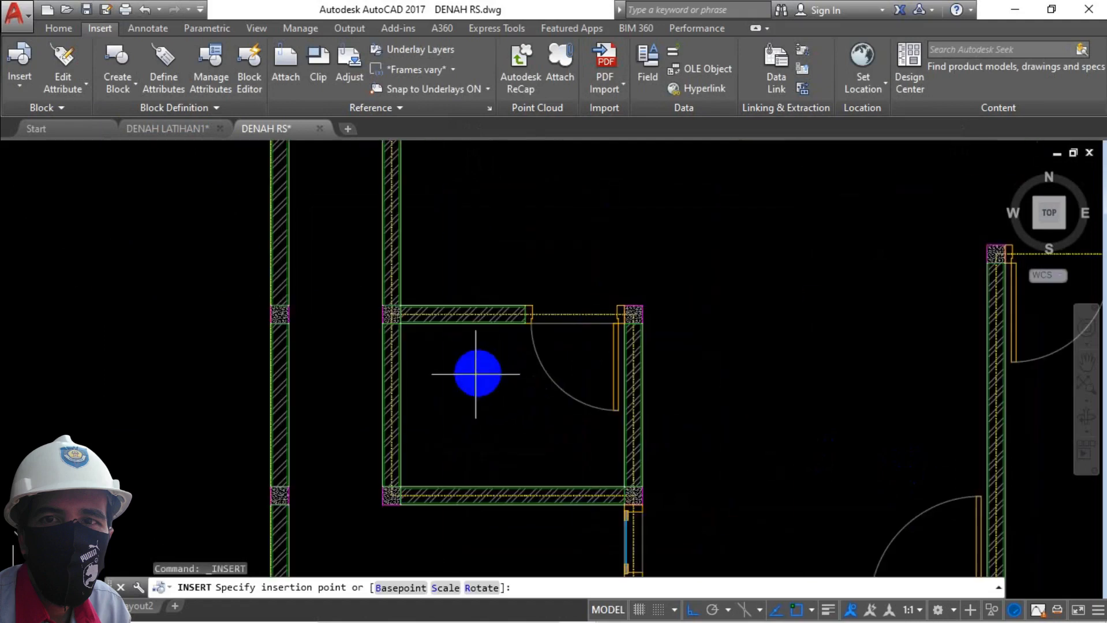
{"action": "scroll", "coordinate": [407, 462], "scroll_direction": "up", "scroll_amount": 5}
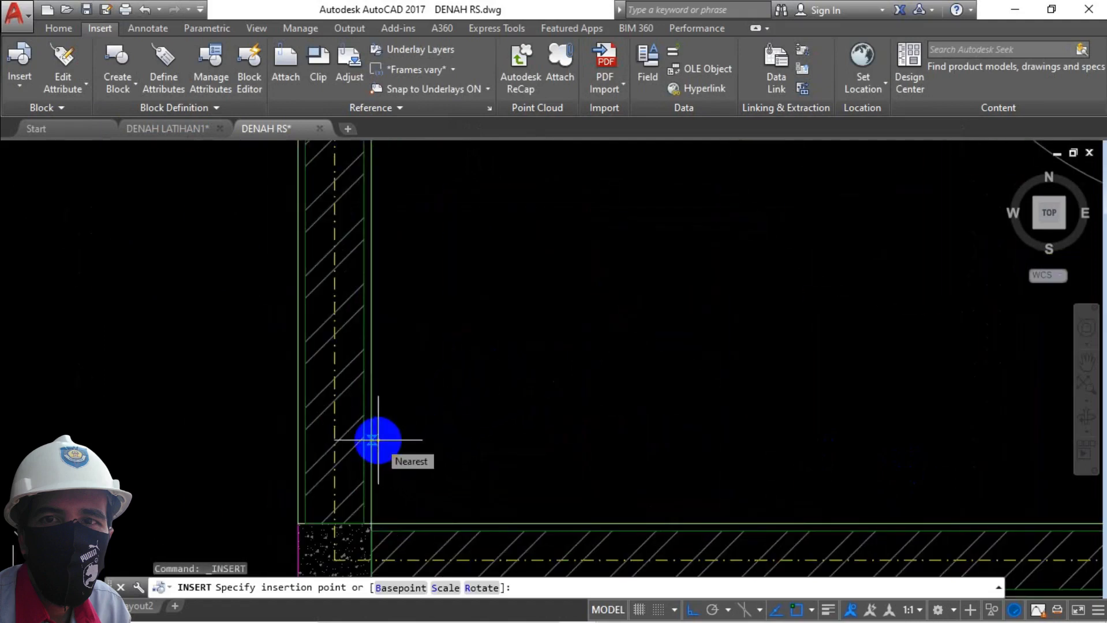
{"action": "scroll", "coordinate": [378, 440], "scroll_direction": "down", "scroll_amount": 10}
{"action": "scroll", "coordinate": [435, 447], "scroll_direction": "up", "scroll_amount": 5}
{"action": "left_click", "coordinate": [433, 433]}
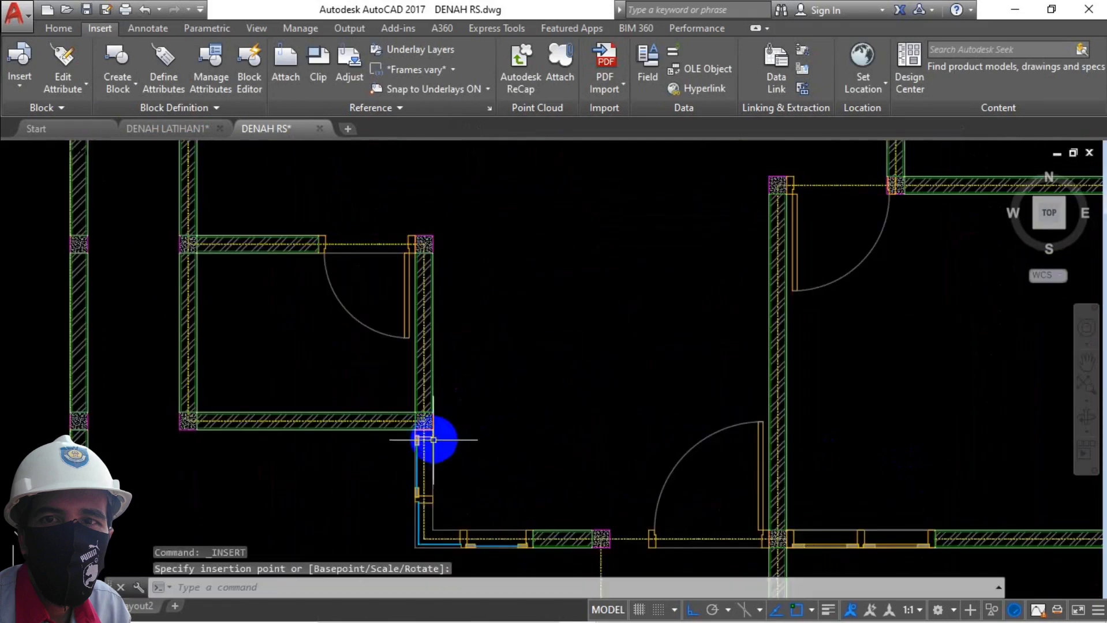
Scale the tiny kursi block by a factor of 20 about its lower-left corner
{"action": "scroll", "coordinate": [428, 436], "scroll_direction": "up", "scroll_amount": 9}
{"action": "scroll", "coordinate": [508, 378], "scroll_direction": "up", "scroll_amount": 7}
{"action": "left_click", "coordinate": [405, 346]}
{"action": "left_click", "coordinate": [514, 408]}
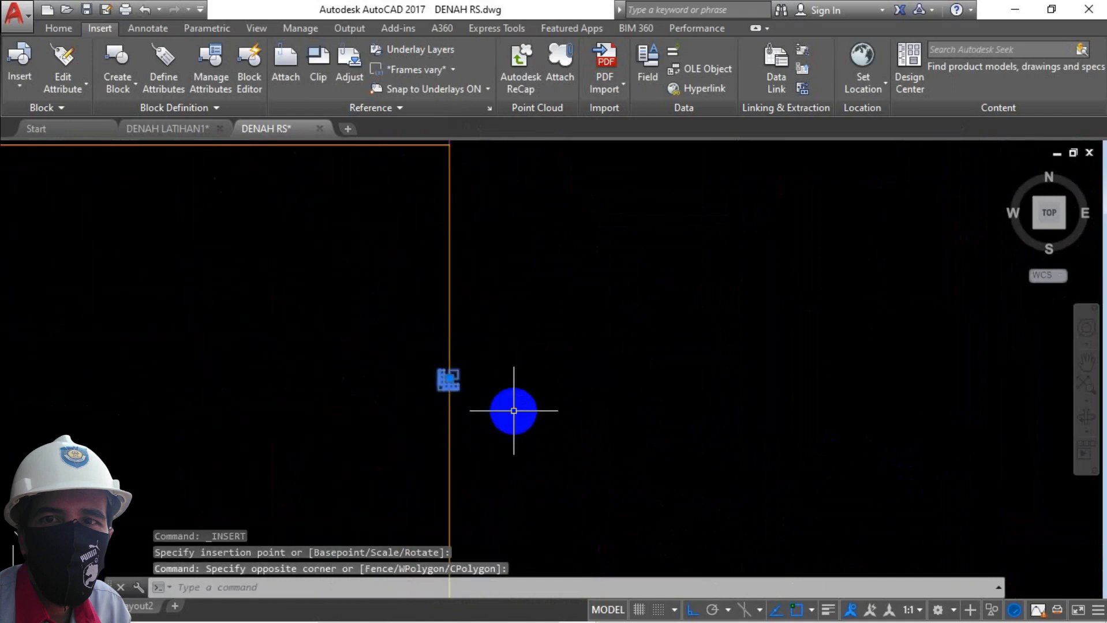
{"action": "type", "text": "SC"}
{"action": "key", "text": "Return"}
{"action": "scroll", "coordinate": [422, 402], "scroll_direction": "up", "scroll_amount": 8}
{"action": "left_click", "coordinate": [492, 333]}
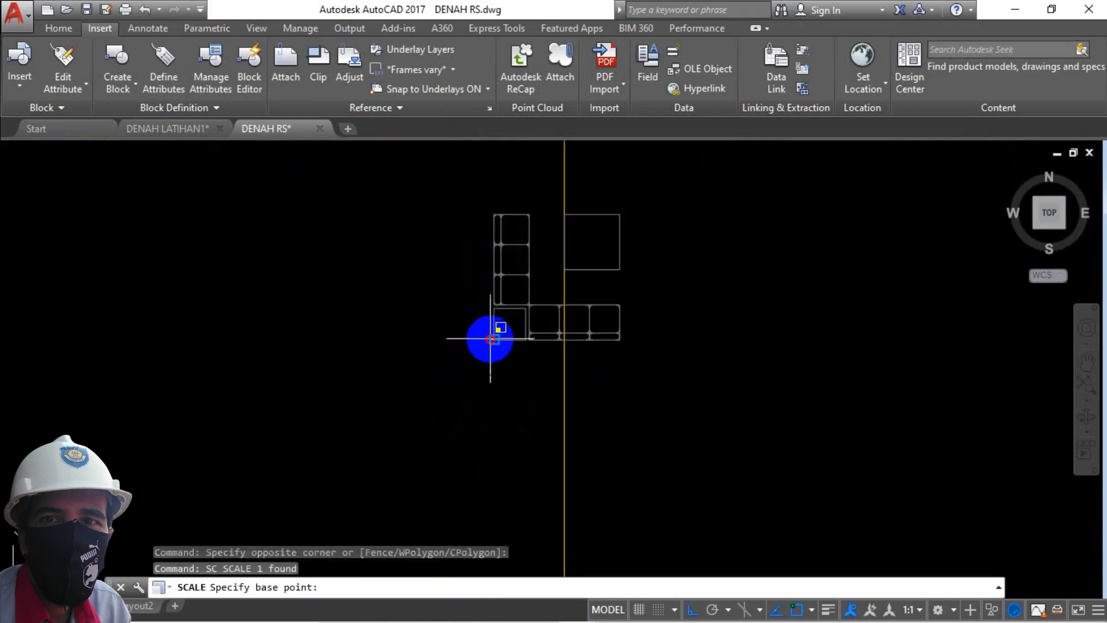
{"action": "key", "text": "Return"}
Scale the kursi block by a factor of 100 about its lower-left corner
{"action": "scroll", "coordinate": [512, 373], "scroll_direction": "down", "scroll_amount": 10}
{"action": "scroll", "coordinate": [660, 237], "scroll_direction": "down", "scroll_amount": 8}
{"action": "scroll", "coordinate": [655, 250], "scroll_direction": "up", "scroll_amount": 4}
{"action": "left_click", "coordinate": [678, 214]}
{"action": "left_click", "coordinate": [619, 306]}
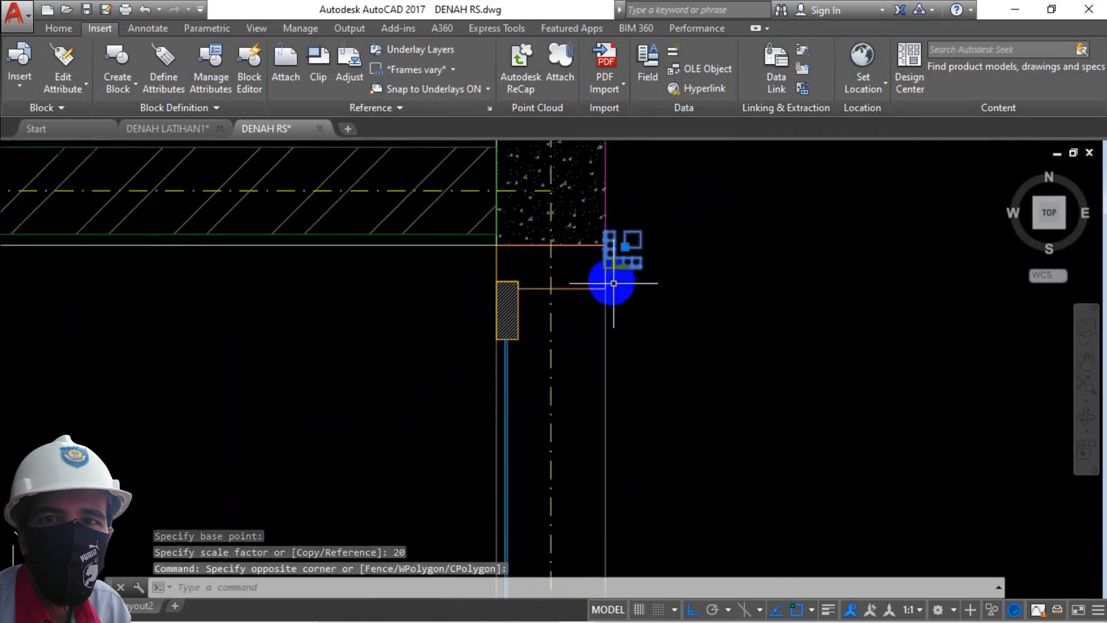
{"action": "scroll", "coordinate": [609, 295], "scroll_direction": "up", "scroll_amount": 5}
{"action": "type", "text": "sc"}
{"action": "key", "text": "Return"}
{"action": "scroll", "coordinate": [629, 324], "scroll_direction": "up", "scroll_amount": 4}
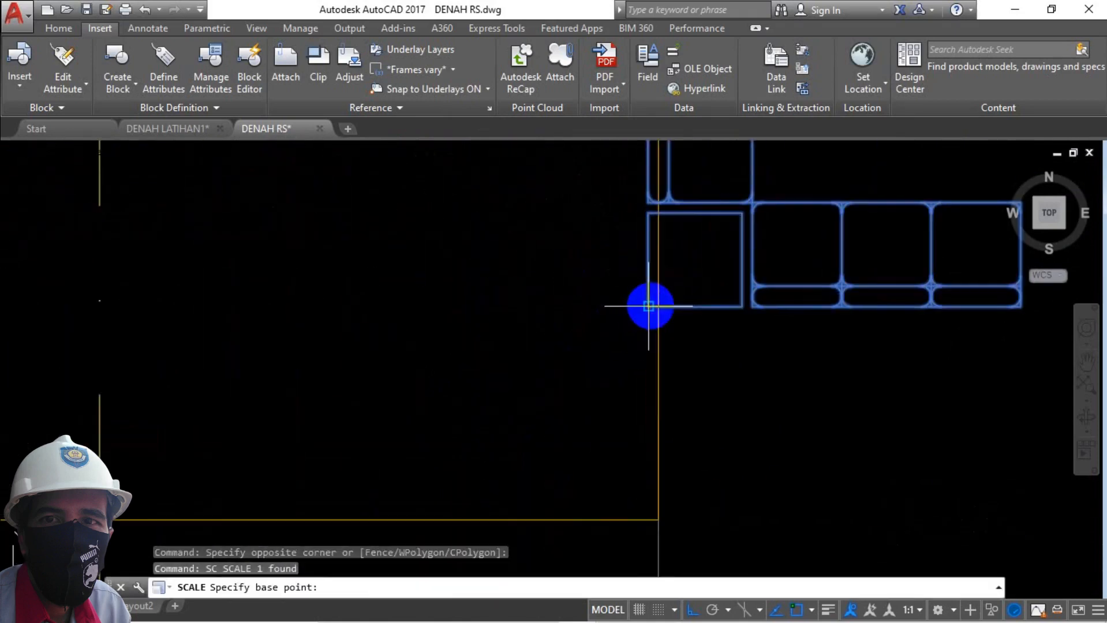
{"action": "left_click", "coordinate": [649, 306]}
{"action": "type", "text": "100"}
{"action": "key", "text": "Return"}
{"action": "scroll", "coordinate": [648, 308], "scroll_direction": "down", "scroll_amount": 10}
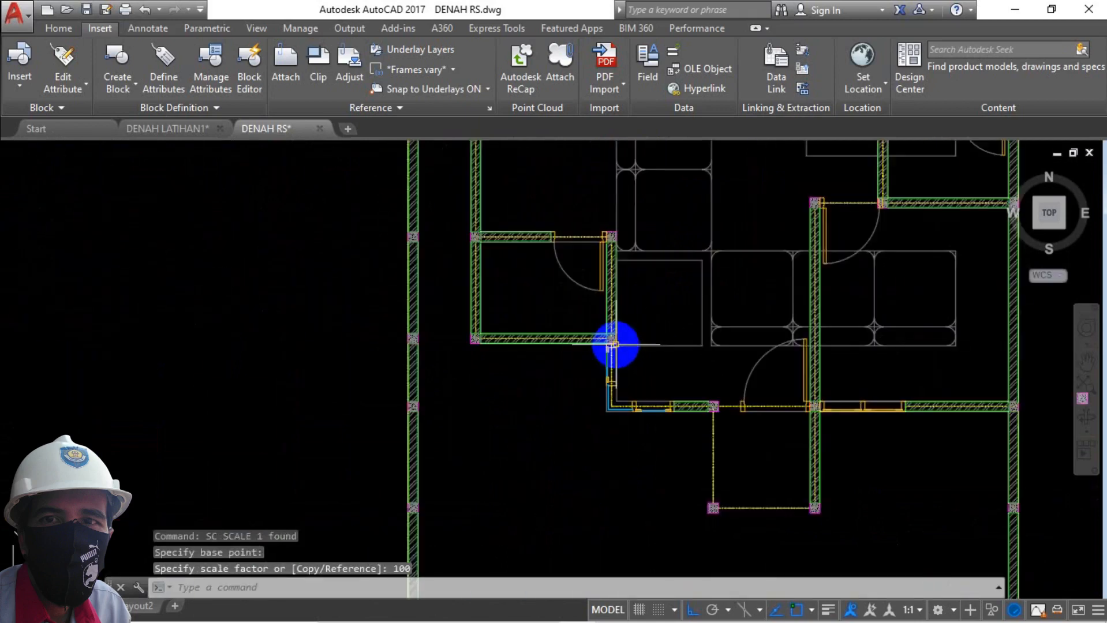
Scale the oversized kursi block by a factor of 0.5 about a point on its lower edge
{"action": "left_click", "coordinate": [639, 318]}
{"action": "type", "text": "sc"}
{"action": "key", "text": "Return"}
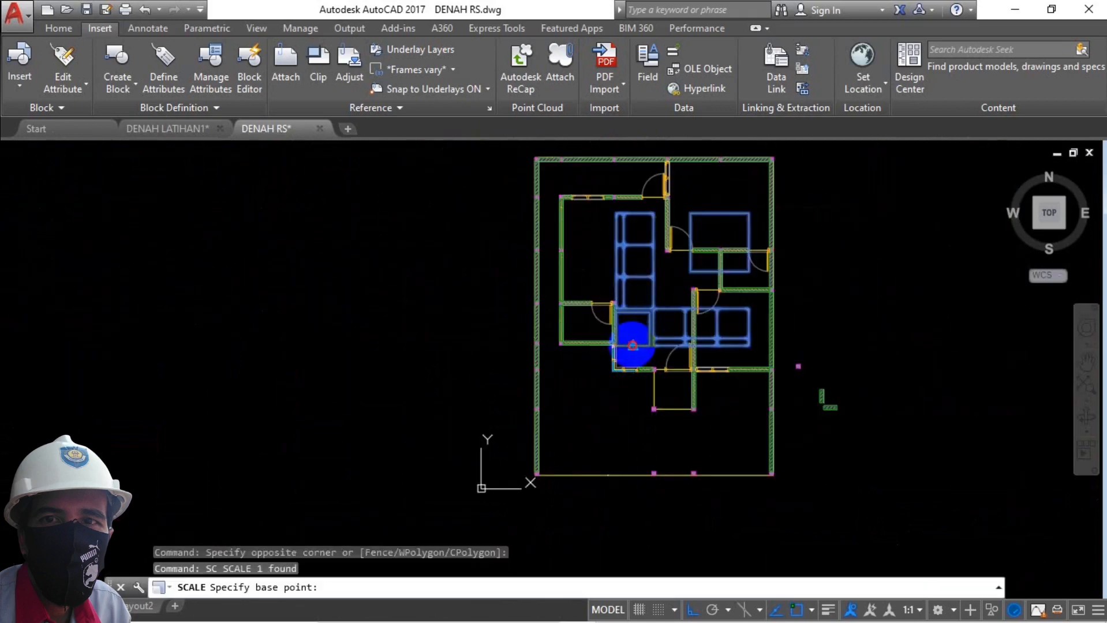
{"action": "left_click", "coordinate": [634, 346]}
{"action": "type", "text": "."}
{"action": "key", "text": "Return"}
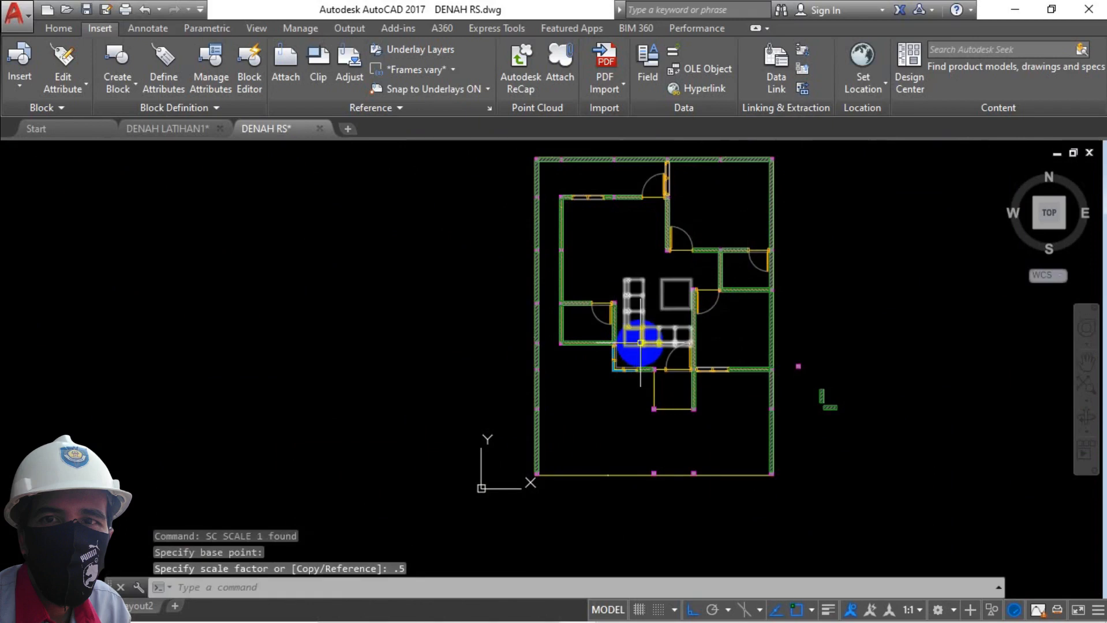
Halve the kursi block once more by scaling it 0.5 about its lower-left corner
{"action": "scroll", "coordinate": [654, 335], "scroll_direction": "up", "scroll_amount": 5}
{"action": "left_click", "coordinate": [659, 293]}
{"action": "left_click", "coordinate": [613, 341]}
{"action": "type", "text": "sc"}
{"action": "key", "text": "Return"}
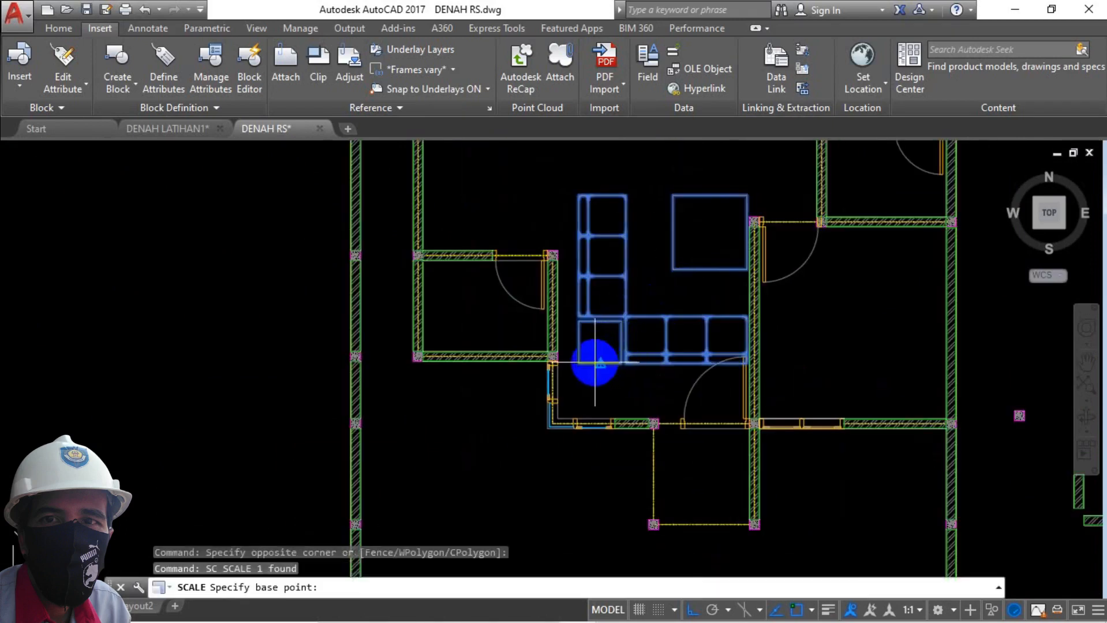
{"action": "scroll", "coordinate": [594, 365], "scroll_direction": "up", "scroll_amount": 2}
{"action": "left_click", "coordinate": [576, 362]}
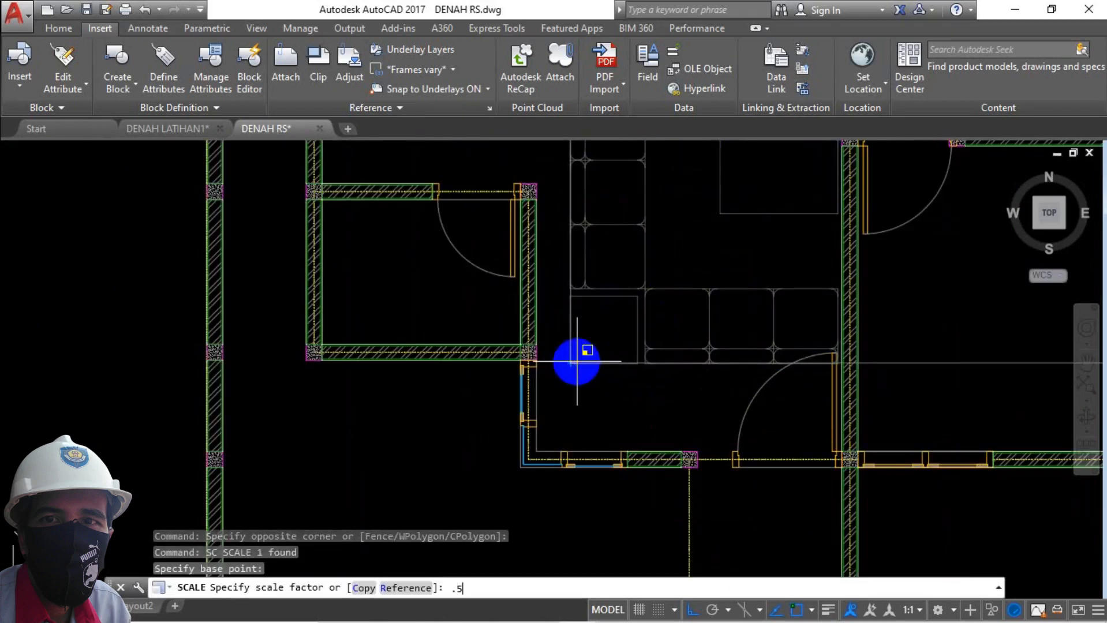
{"action": "key", "text": "Return"}
Move the kursi block straight left, close to the small left room's right-hand wall
{"action": "left_click", "coordinate": [593, 354]}
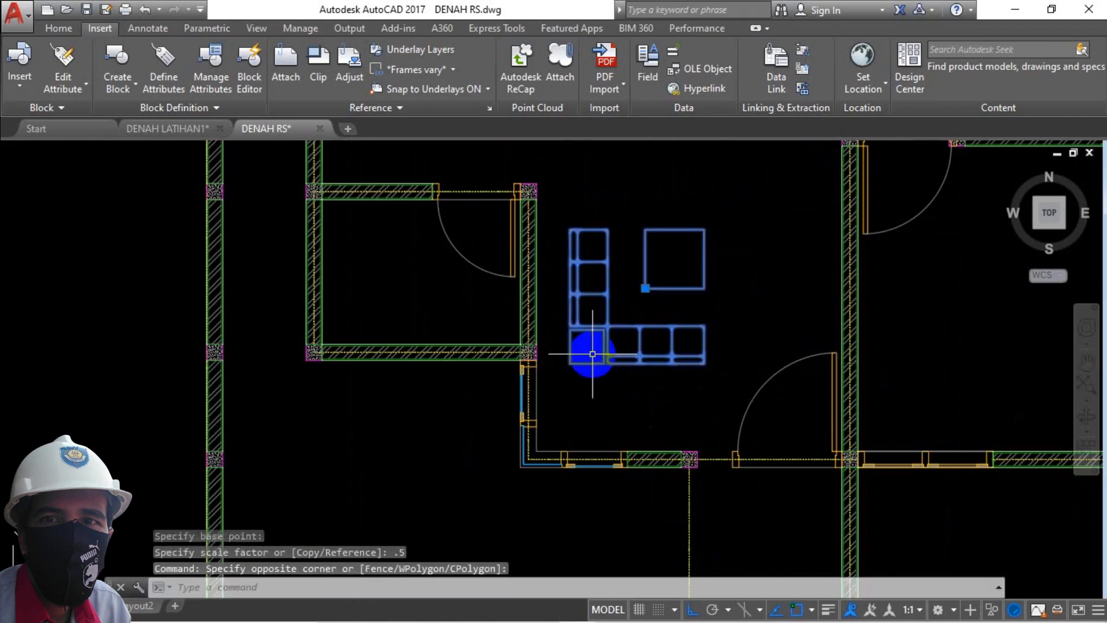
{"action": "type", "text": "m"}
{"action": "key", "text": "Return"}
{"action": "left_click", "coordinate": [748, 278]}
{"action": "left_click", "coordinate": [723, 278]}
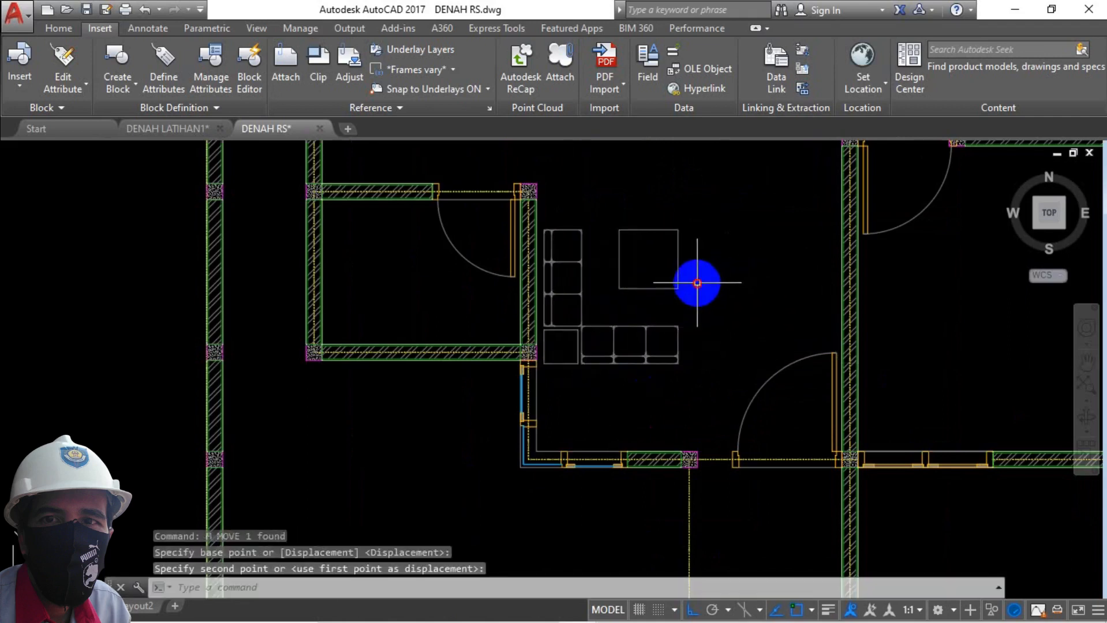
Move the kursi block straight down into the corner beside the corner window
{"action": "left_click", "coordinate": [696, 283]}
{"action": "left_click", "coordinate": [640, 365]}
{"action": "type", "text": "m"}
{"action": "key", "text": "Return"}
{"action": "left_click", "coordinate": [748, 249]}
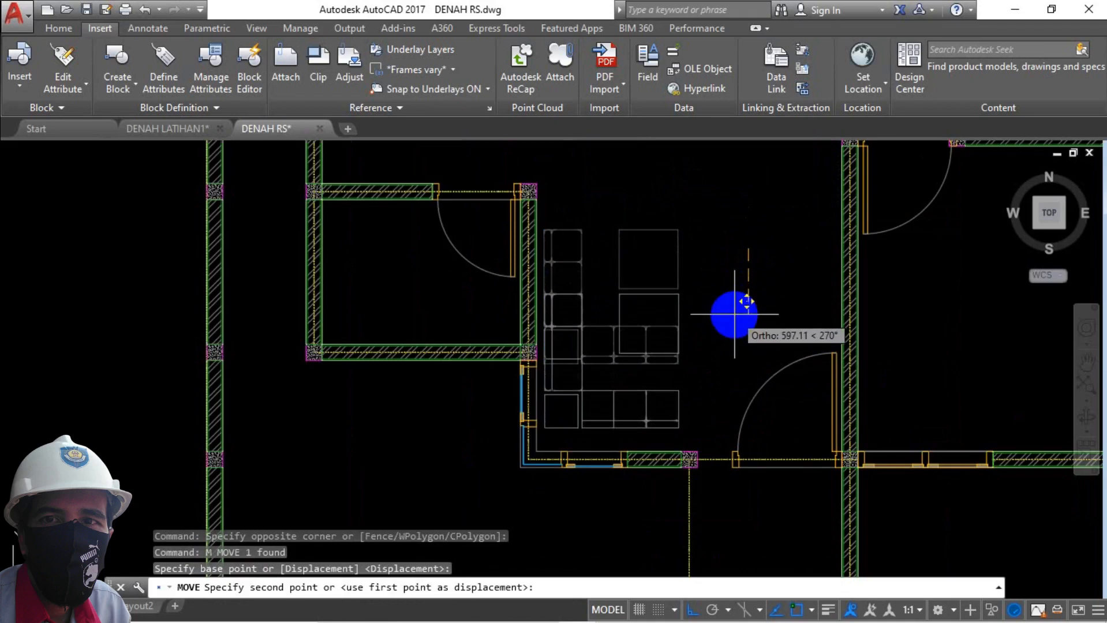
{"action": "left_click", "coordinate": [735, 327]}
Insert the sink drawing from the block Denah folder and place it at the upper left of the dining table
{"action": "mouse_move", "coordinate": [734, 327]}
{"action": "middle_mouse_down"}
{"action": "mouse_move", "coordinate": [699, 366]}
{"action": "mouse_move", "coordinate": [694, 403]}
{"action": "middle_mouse_up"}
{"action": "middle_click_drag", "start_coordinate": [655, 314], "coordinate": [654, 318]}
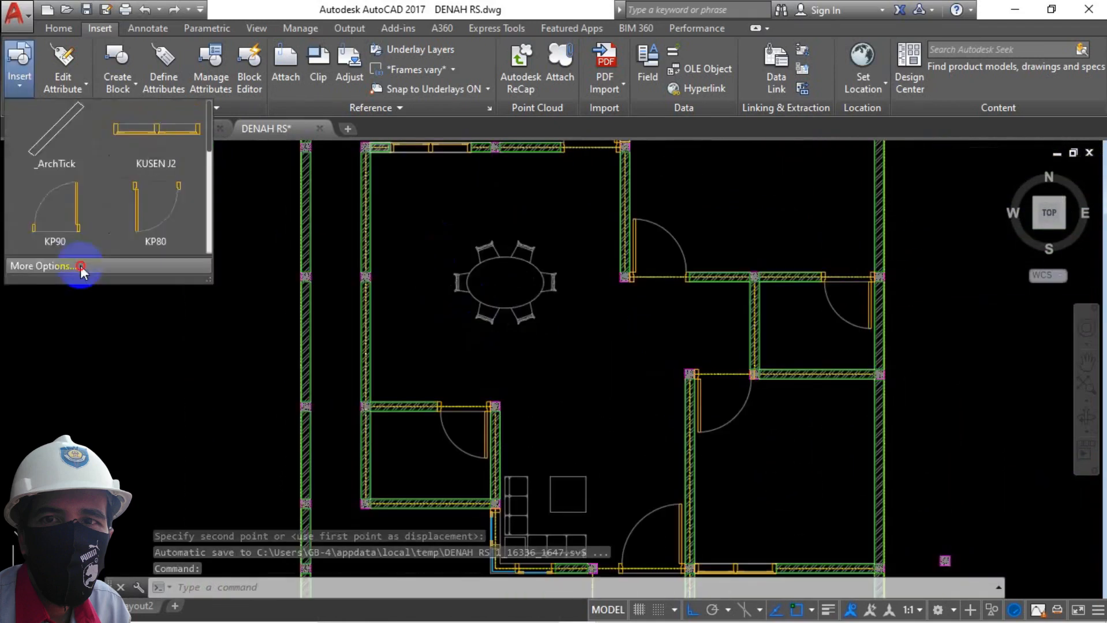
{"action": "left_click", "coordinate": [81, 267]}
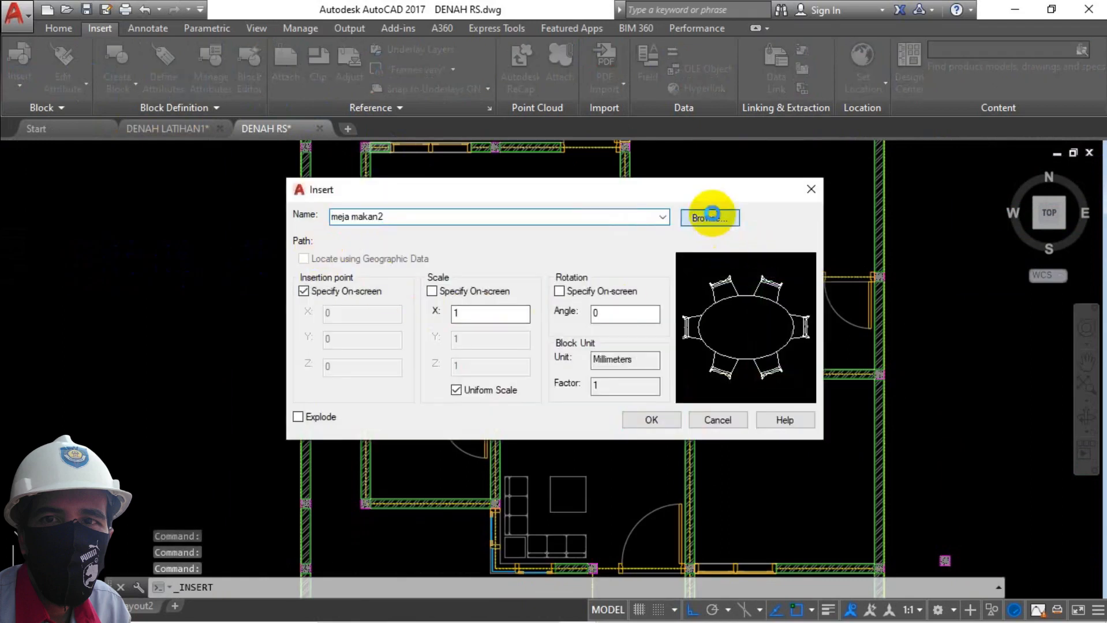
{"action": "left_click", "coordinate": [711, 217]}
{"action": "left_click", "coordinate": [594, 433]}
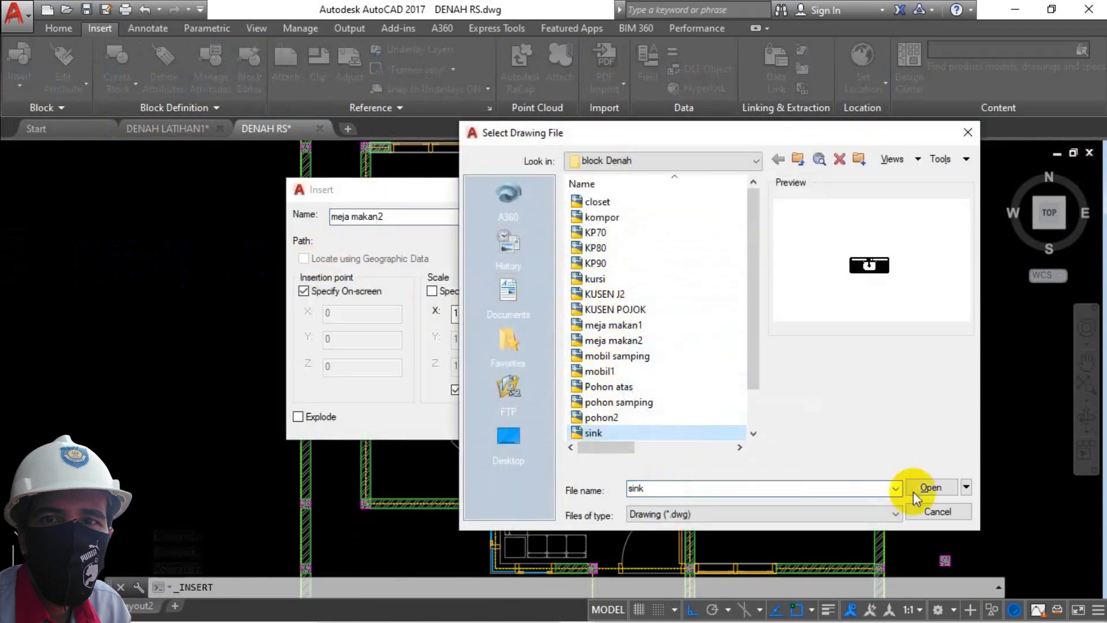
{"action": "left_click", "coordinate": [918, 490]}
{"action": "left_click", "coordinate": [655, 416]}
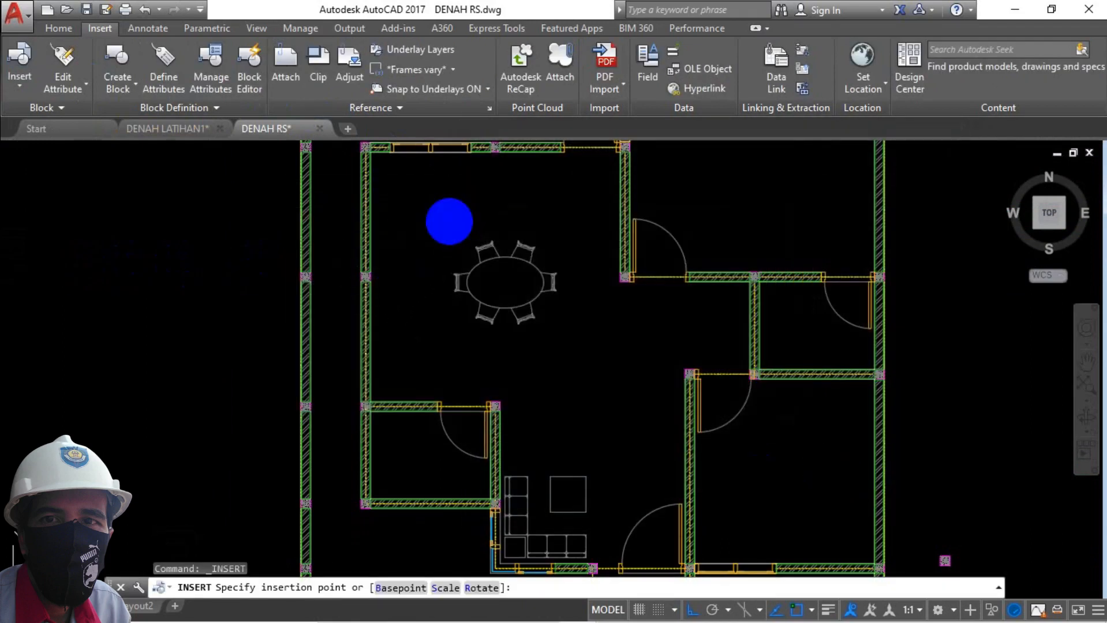
{"action": "left_click", "coordinate": [449, 222]}
Rotate the sink block 90° counterclockwise so its tap side faces the left wall
{"action": "left_click", "coordinate": [480, 191]}
{"action": "left_click", "coordinate": [455, 223]}
{"action": "type", "text": "ro"}
{"action": "key", "text": "space"}
{"action": "scroll", "coordinate": [415, 237], "scroll_direction": "up", "scroll_amount": 6}
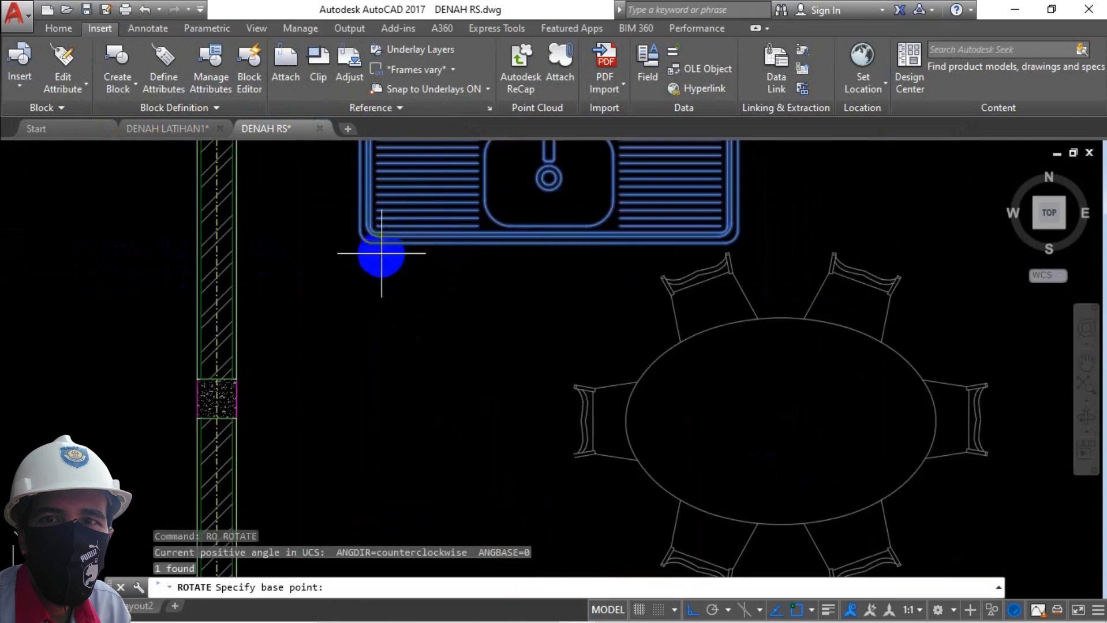
{"action": "left_click", "coordinate": [568, 192]}
{"action": "scroll", "coordinate": [572, 231], "scroll_direction": "down", "scroll_amount": 8}
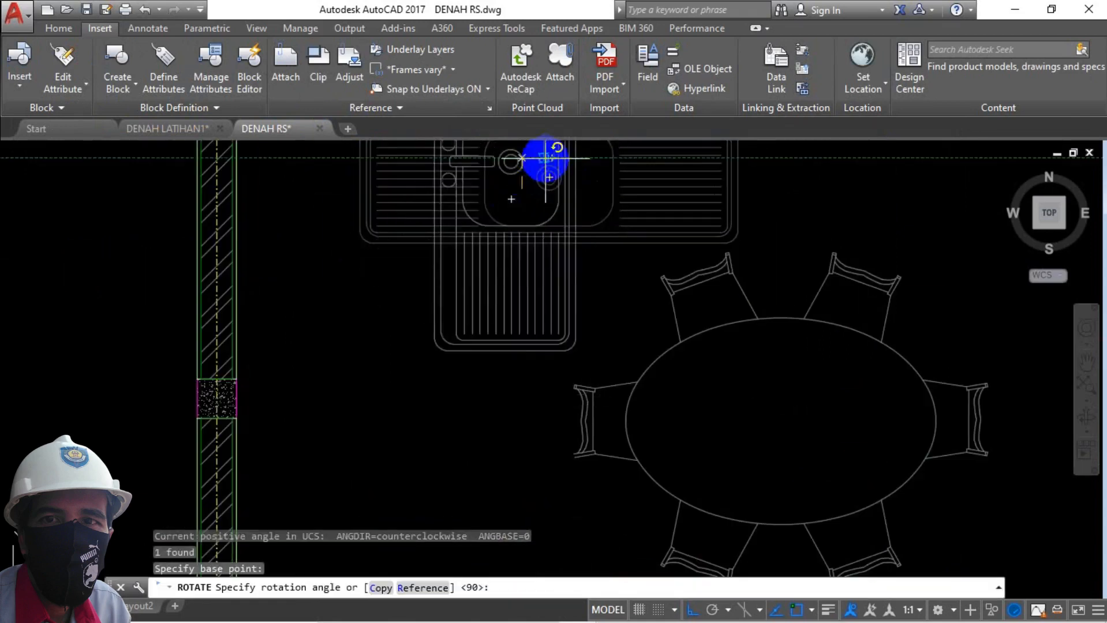
{"action": "left_click", "coordinate": [571, 241]}
Move the sink block by its left edge against the inner face of the left wall, beside the column
{"action": "scroll", "coordinate": [630, 308], "scroll_direction": "up", "scroll_amount": 4}
{"action": "left_click", "coordinate": [520, 317]}
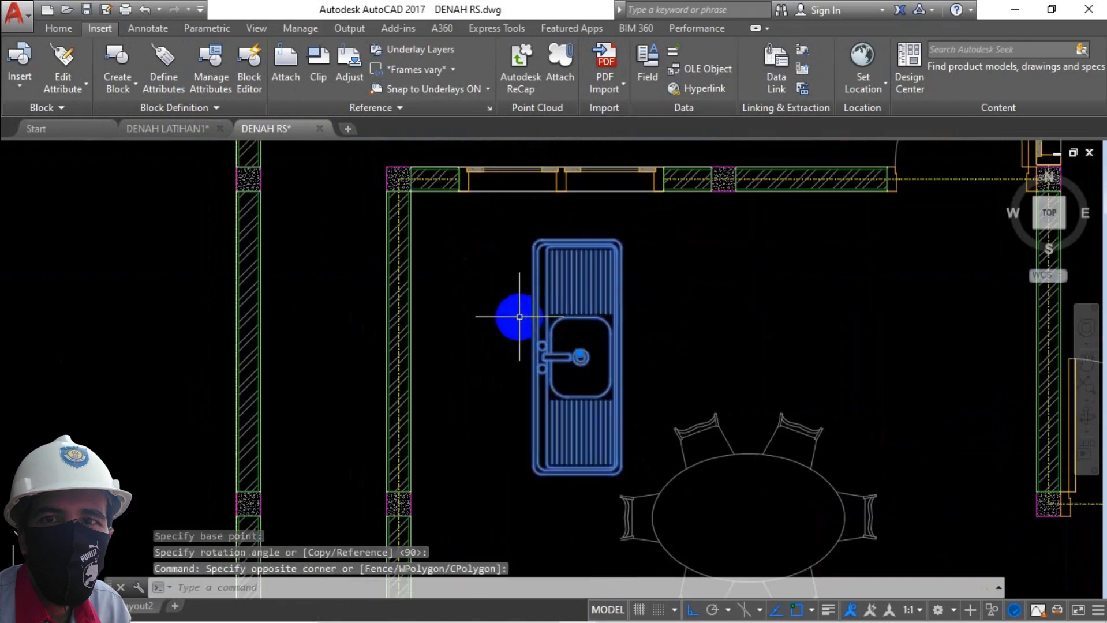
{"action": "key", "text": "space"}
{"action": "left_click", "coordinate": [529, 412]}
{"action": "scroll", "coordinate": [566, 268], "scroll_direction": "down", "scroll_amount": 5}
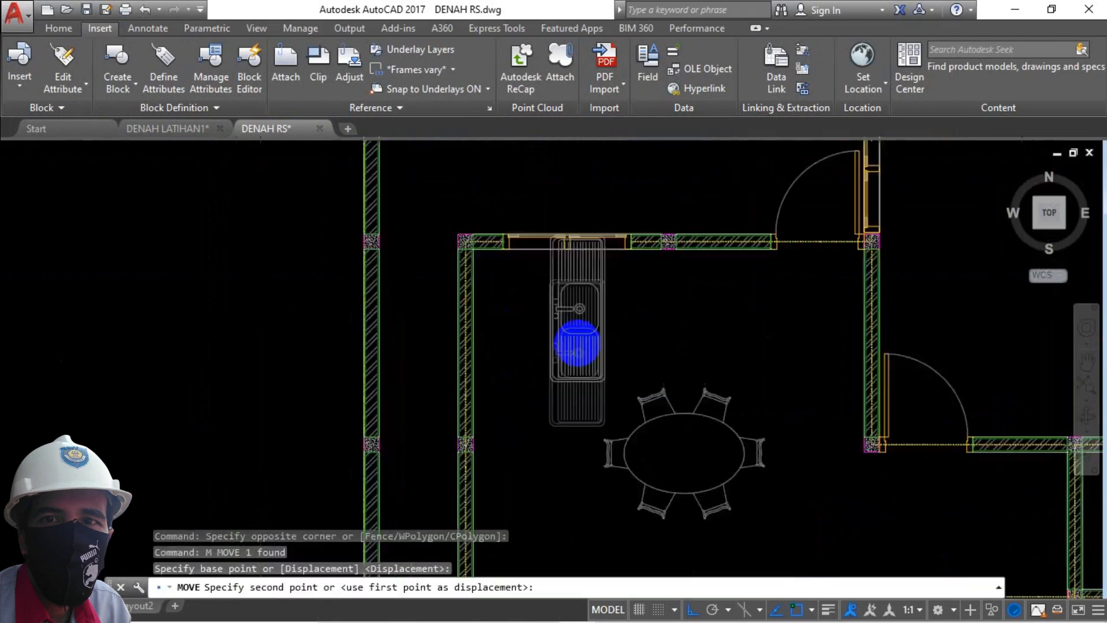
{"action": "scroll", "coordinate": [502, 388], "scroll_direction": "up", "scroll_amount": 6}
{"action": "left_click", "coordinate": [504, 388]}
Insert the wastafel drawing from the block Denah folder and place it just above the small left room's upper wall
{"action": "scroll", "coordinate": [578, 415], "scroll_direction": "down", "scroll_amount": 5}
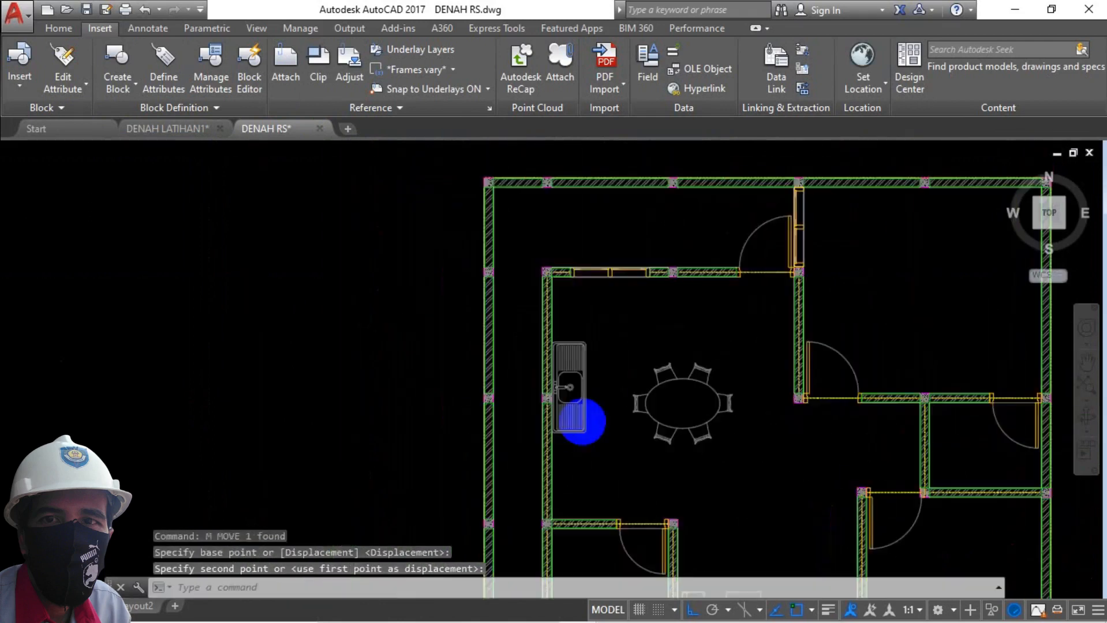
{"action": "scroll", "coordinate": [556, 346], "scroll_direction": "up", "scroll_amount": 2}
{"action": "left_click", "coordinate": [19, 92]}
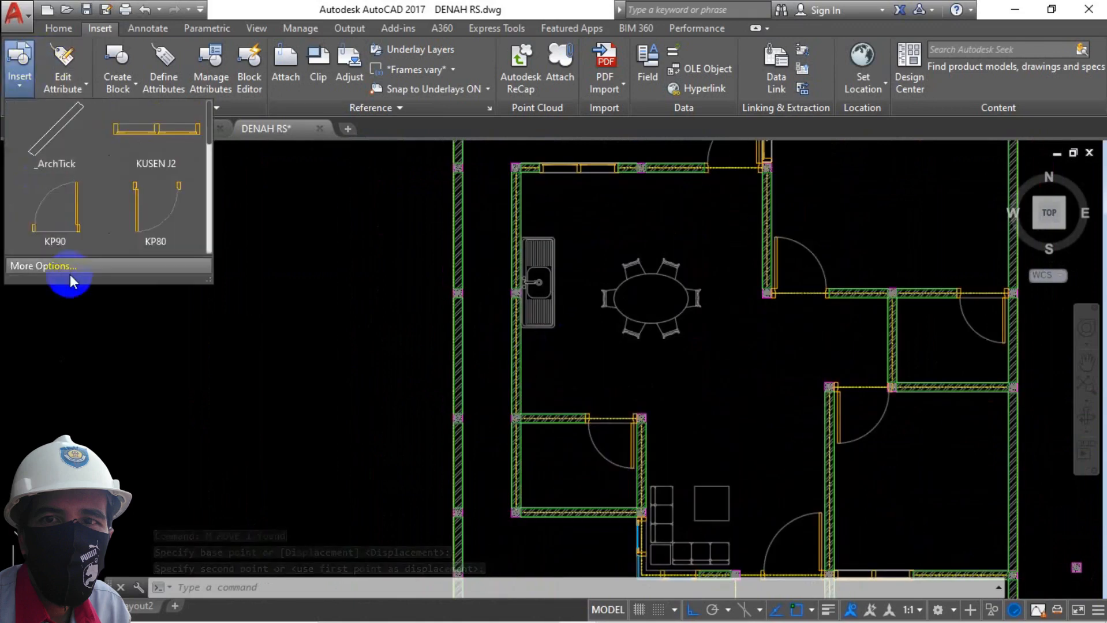
{"action": "left_click", "coordinate": [69, 273]}
{"action": "left_click", "coordinate": [711, 218]}
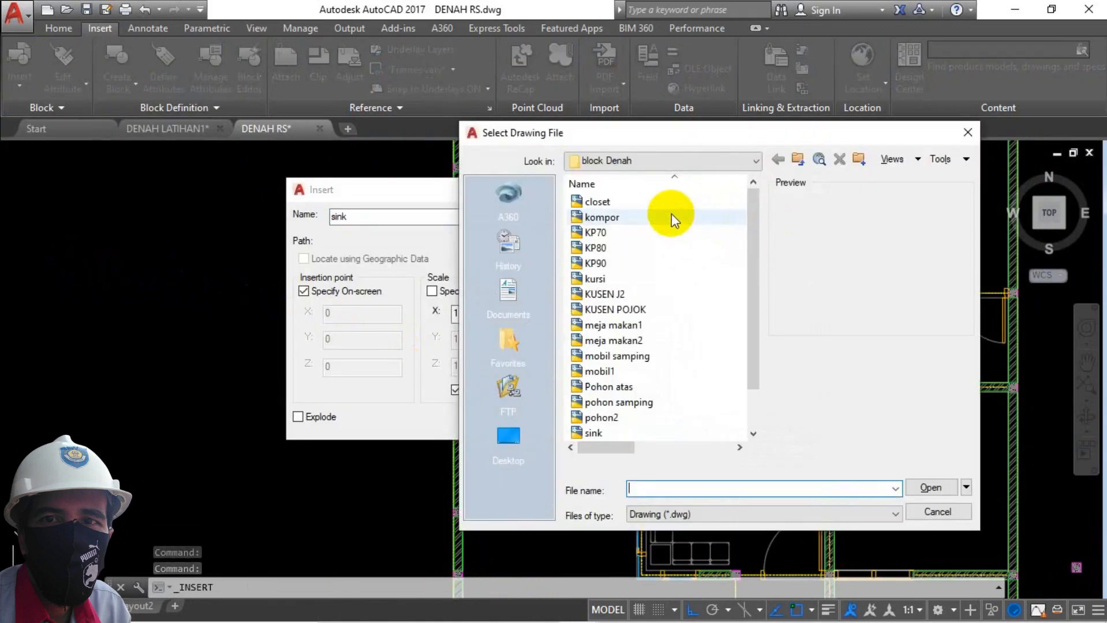
{"action": "scroll", "coordinate": [635, 370], "scroll_direction": "down", "scroll_amount": 1}
{"action": "left_click", "coordinate": [629, 432]}
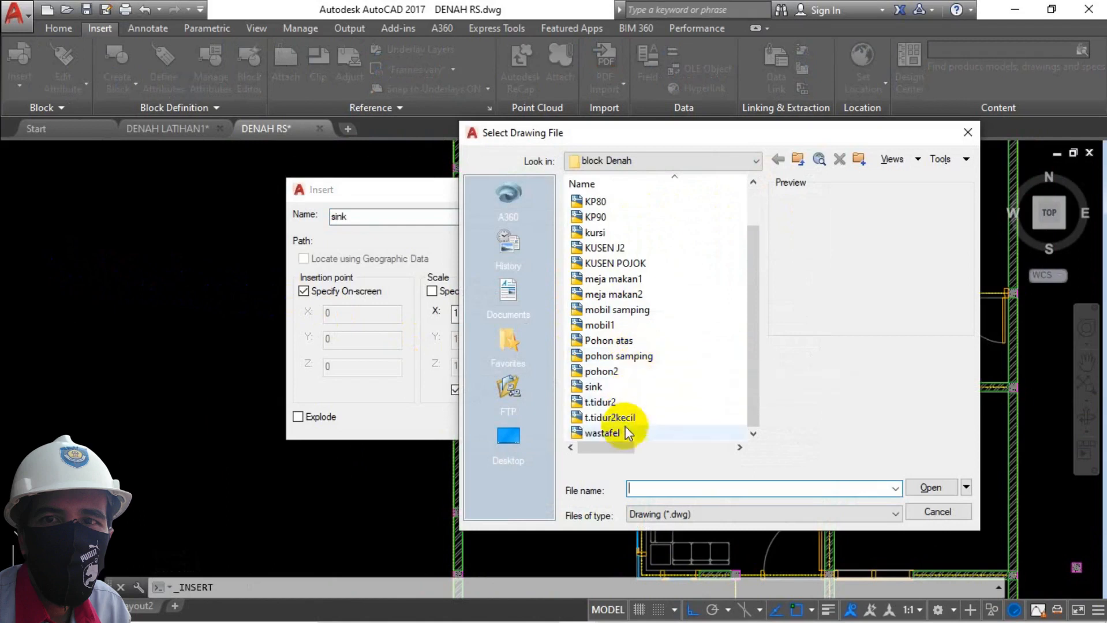
{"action": "left_click", "coordinate": [931, 488]}
{"action": "left_click", "coordinate": [651, 417]}
{"action": "scroll", "coordinate": [555, 397], "scroll_direction": "up", "scroll_amount": 5}
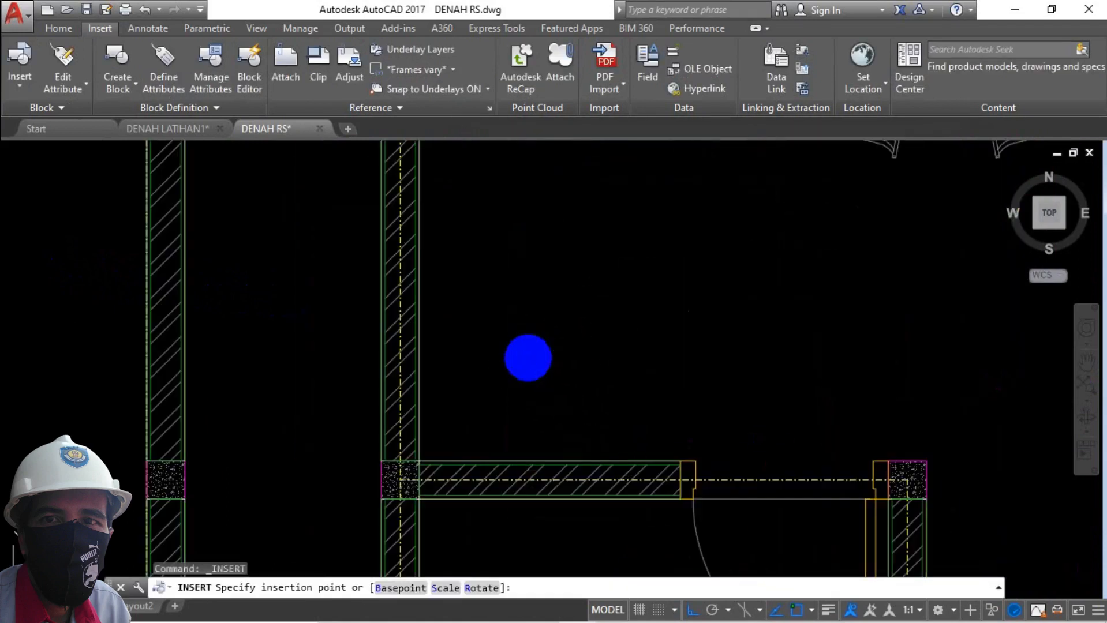
{"action": "left_click", "coordinate": [527, 358]}
Rotate the wastafel block so its straight back edge faces the small left room's upper wall
{"action": "left_click", "coordinate": [642, 384]}
{"action": "left_click", "coordinate": [563, 351]}
{"action": "type", "text": "ro"}
{"action": "key", "text": "space"}
{"action": "left_click", "coordinate": [512, 447]}
{"action": "left_click", "coordinate": [492, 379]}
Move the wastafel block so its back edge sits against the small left room's upper wall
{"action": "left_click", "coordinate": [512, 287]}
{"action": "left_click", "coordinate": [462, 376]}
{"action": "type", "text": "m"}
{"action": "key", "text": "space"}
{"action": "left_click", "coordinate": [511, 446]}
{"action": "left_click", "coordinate": [614, 463]}
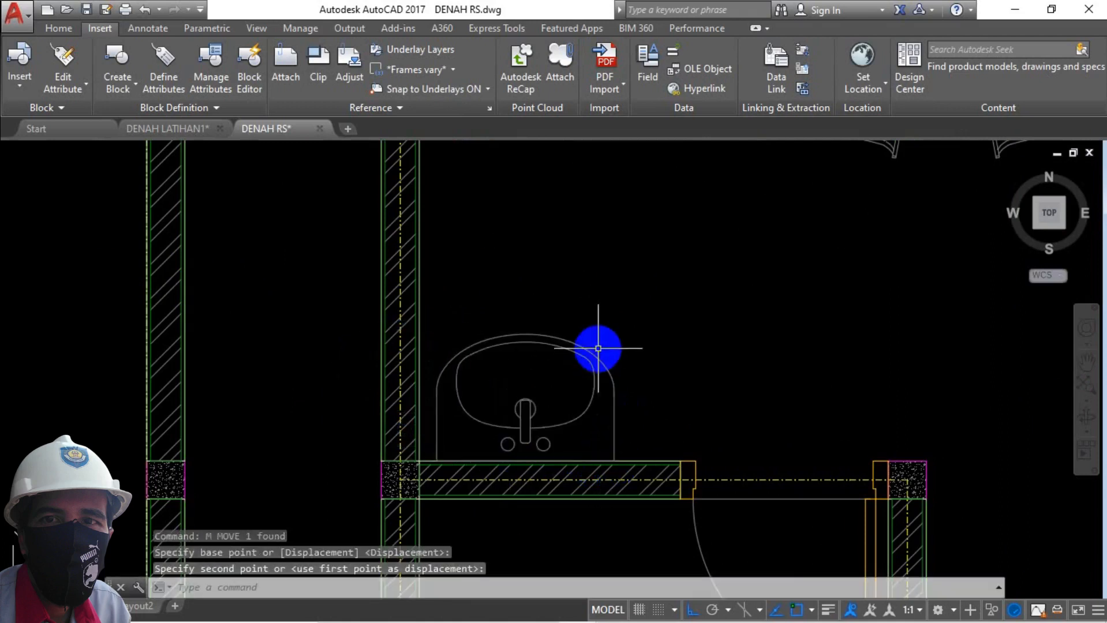
Draw a horizontal line 500 long from the left wall, between the sink and the wastafel
{"action": "scroll", "coordinate": [598, 348], "scroll_direction": "down", "scroll_amount": 6}
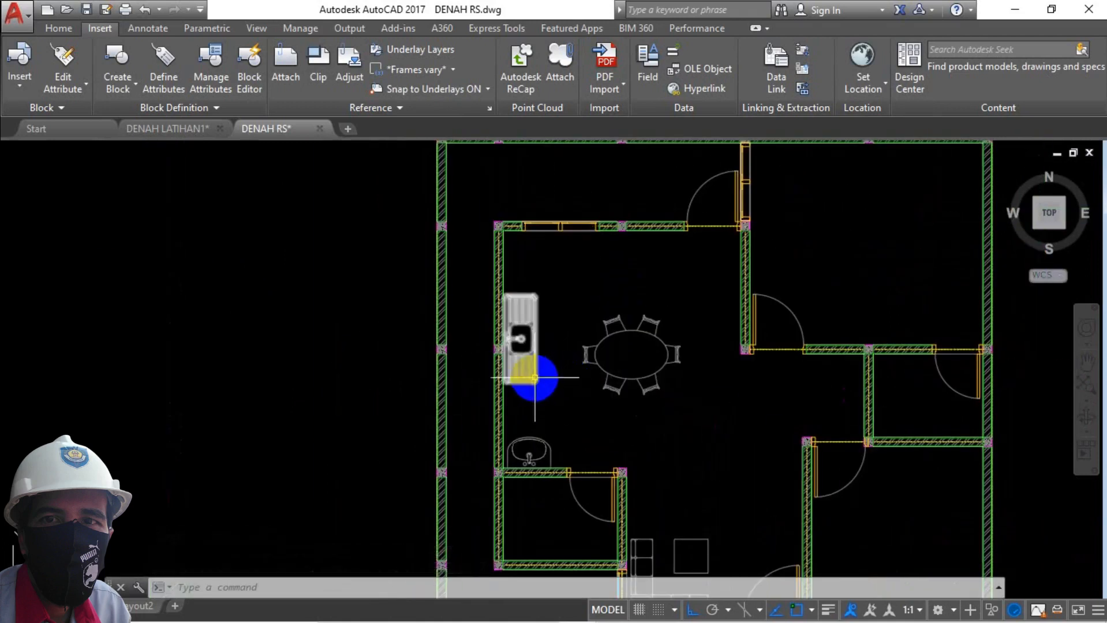
{"action": "type", "text": "l"}
{"action": "key", "text": "space"}
{"action": "scroll", "coordinate": [530, 382], "scroll_direction": "up", "scroll_amount": 2}
{"action": "left_click", "coordinate": [486, 410]}
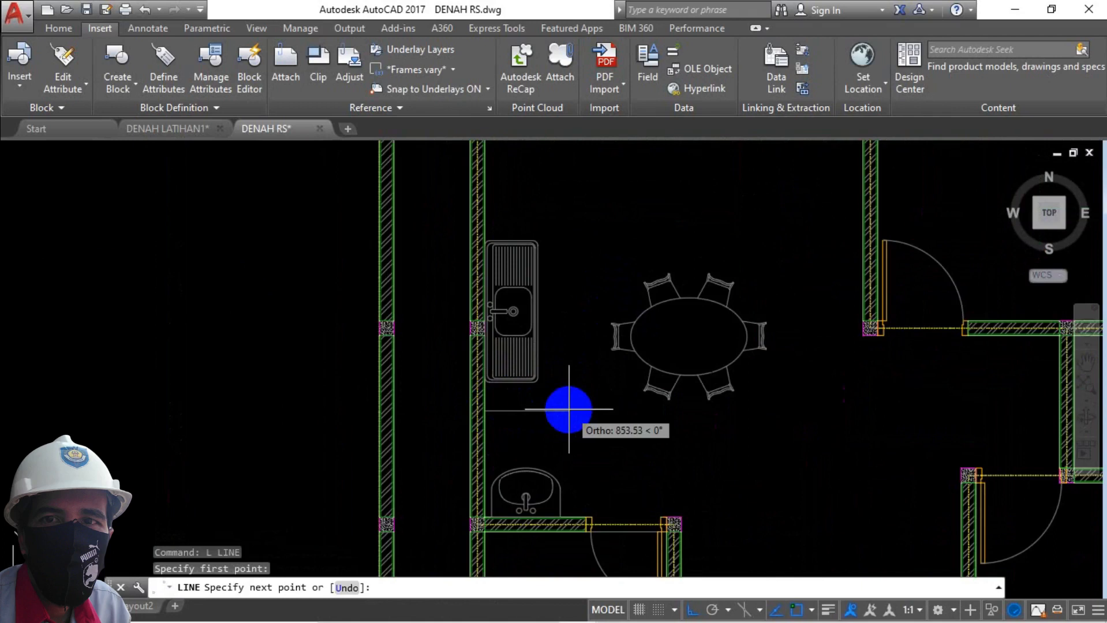
{"action": "type", "text": "500"}
{"action": "key", "text": "space"}
{"action": "key", "text": "Escape"}
Stretch the free end of the new counter line 100 further to the right
{"action": "type", "text": "s"}
{"action": "key", "text": "space"}
{"action": "left_click", "coordinate": [550, 401]}
{"action": "left_click", "coordinate": [525, 432]}
{"action": "key", "text": "space"}
{"action": "left_click", "coordinate": [531, 434]}
{"action": "type", "text": "100"}
{"action": "key", "text": "space"}
Draw the sink counter's front edge straight up from the short line's end to the top wall's window
{"action": "type", "text": "l"}
{"action": "key", "text": "space"}
{"action": "left_click", "coordinate": [545, 413]}
{"action": "scroll", "coordinate": [554, 421], "scroll_direction": "down", "scroll_amount": 2}
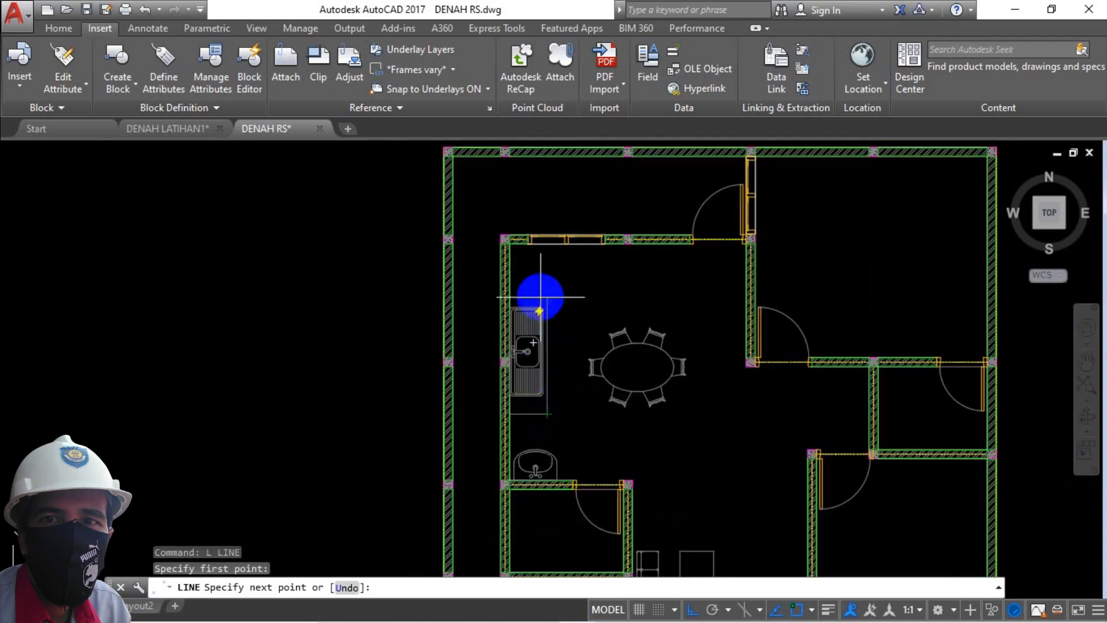
{"action": "scroll", "coordinate": [548, 285], "scroll_direction": "up", "scroll_amount": 2}
{"action": "left_click", "coordinate": [548, 221]}
{"action": "key", "text": "space"}
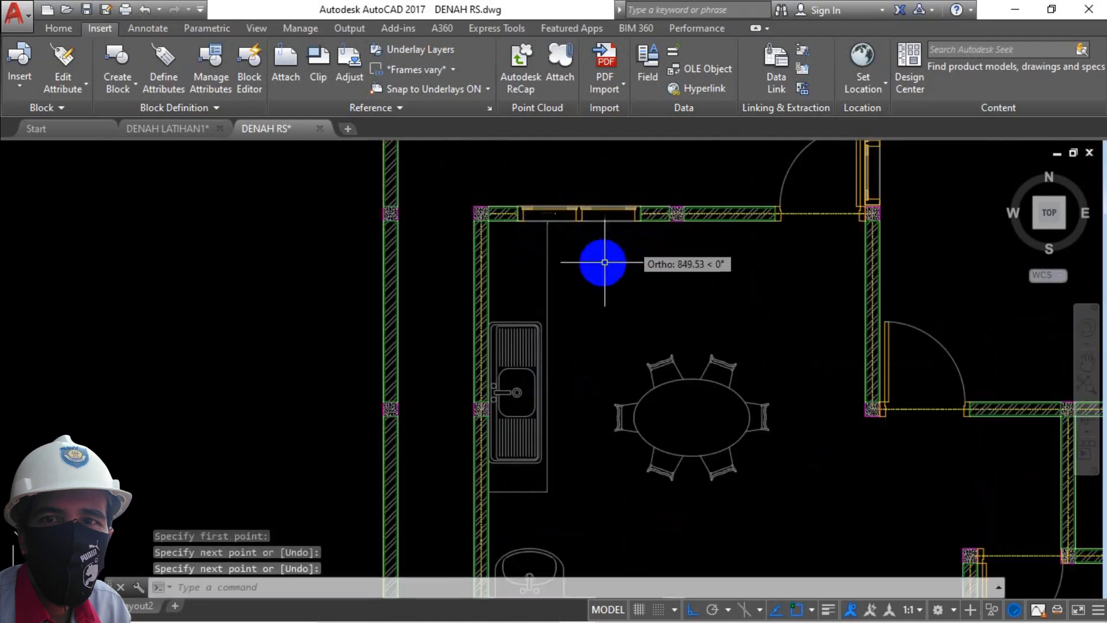
Draw a second counter outline from the top wall down to the sink counter's depth and left to its front edge
{"action": "type", "text": "l"}
{"action": "key", "text": "space"}
{"action": "left_click", "coordinate": [731, 222]}
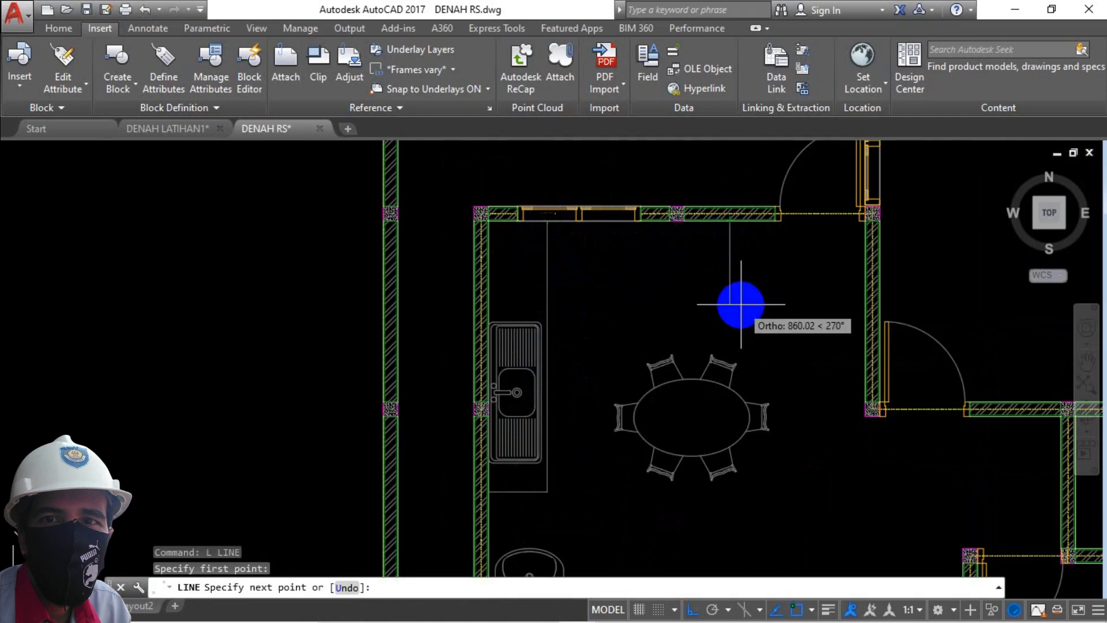
{"action": "type", "text": "100"}
{"action": "key", "text": "space"}
{"action": "left_click", "coordinate": [547, 279]}
{"action": "key", "text": "space"}
Trim away the vertical line segment crossing the corner where the two kitchen counters meet
{"action": "type", "text": "tr"}
{"action": "key", "text": "space"}
{"action": "key", "text": "space"}
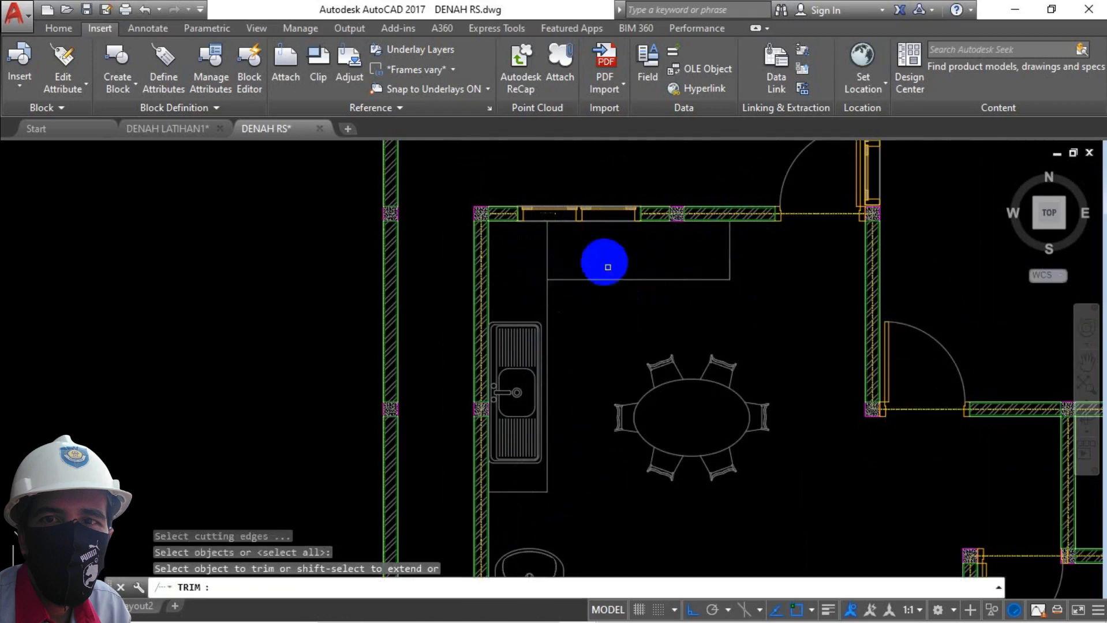
{"action": "left_click", "coordinate": [547, 254]}
{"action": "left_click", "coordinate": [603, 283]}
{"action": "key", "text": "Escape"}
Insert the kompor drawing from the block Denah folder and place it on the counter below the top wall's window
{"action": "left_click", "coordinate": [23, 91]}
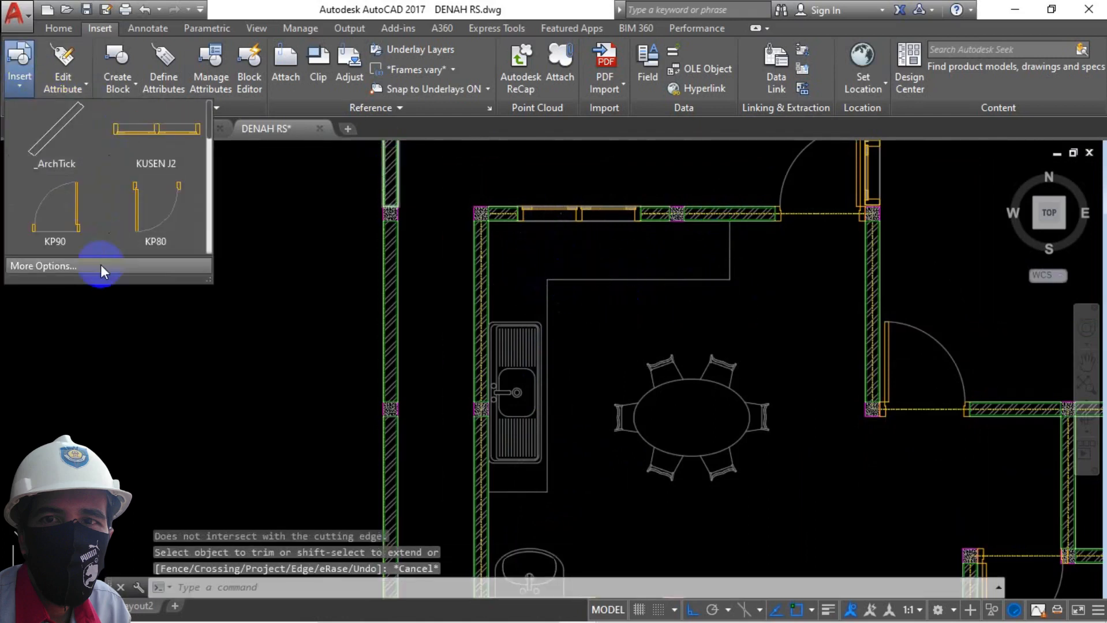
{"action": "left_click", "coordinate": [95, 267]}
{"action": "left_click", "coordinate": [712, 218]}
{"action": "left_click", "coordinate": [930, 488]}
{"action": "left_click", "coordinate": [660, 420]}
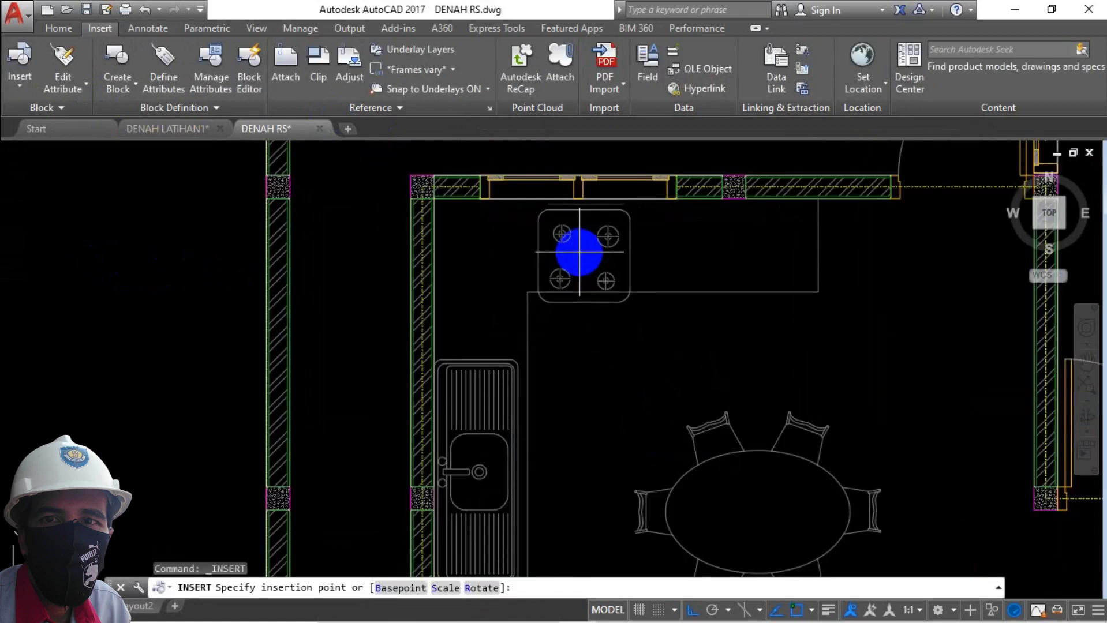
{"action": "left_click", "coordinate": [623, 252]}
Scale the kompor block by a factor of 0.8 about a point near its upper edge
{"action": "type", "text": "sc"}
{"action": "key", "text": "Return"}
{"action": "left_click", "coordinate": [605, 198]}
{"action": "key", "text": "Return"}
{"action": "left_click", "coordinate": [606, 203]}
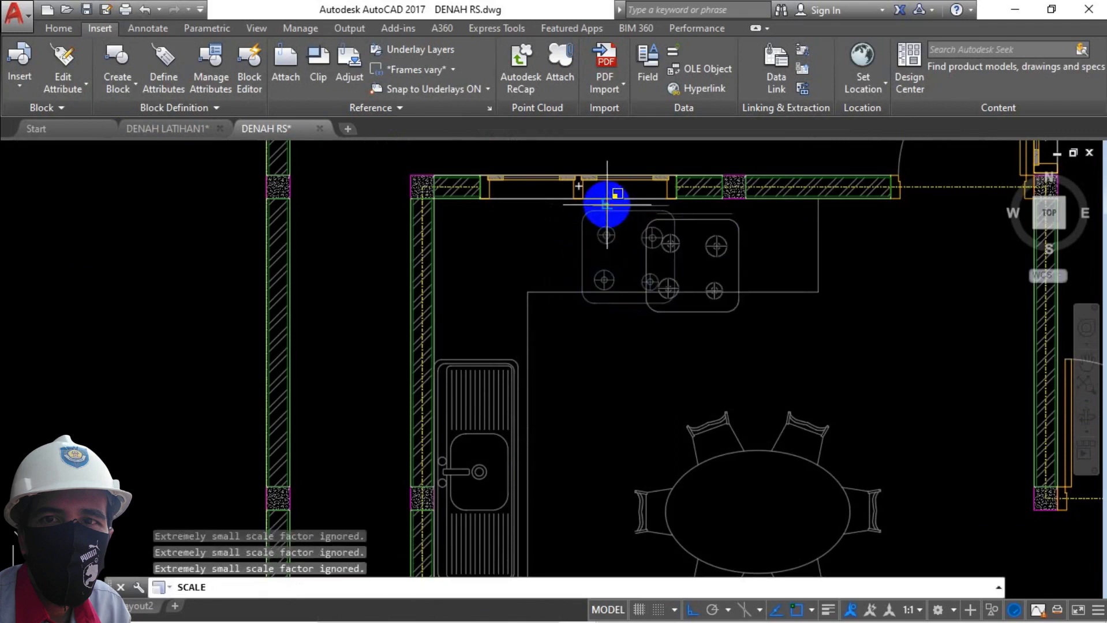
{"action": "type", "text": ".8"}
{"action": "key", "text": "Return"}
{"action": "scroll", "coordinate": [699, 230], "scroll_direction": "down", "scroll_amount": 6}
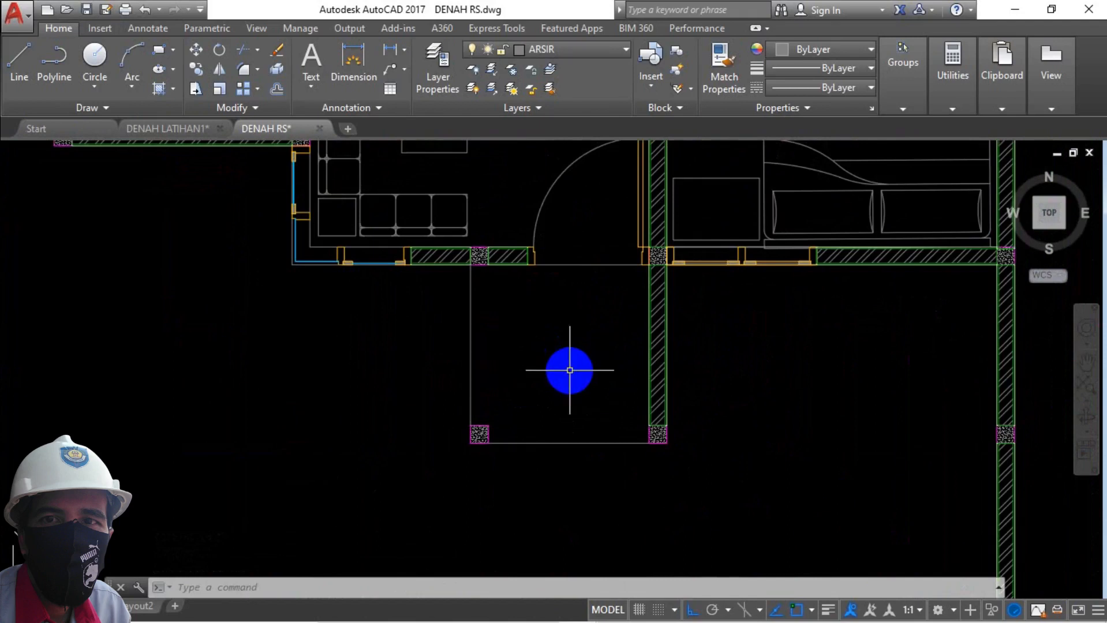
Create a boundary polyline around the inside of the porch area in front of the entrance door
{"action": "type", "text": "O"}
{"action": "key", "text": "Return"}
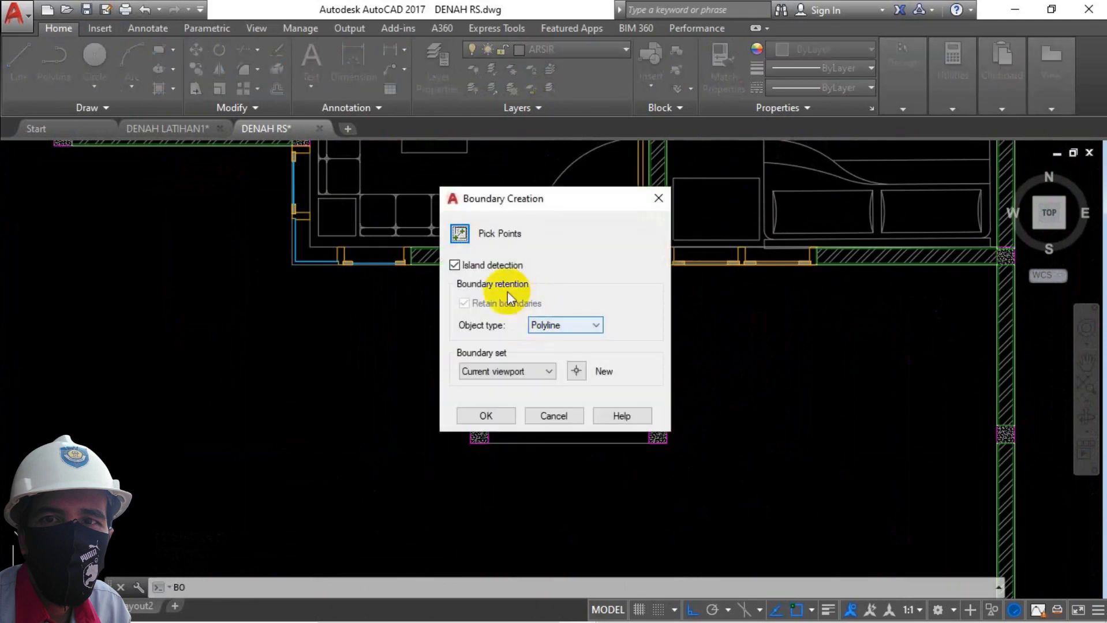
{"action": "left_click", "coordinate": [460, 236]}
{"action": "left_click", "coordinate": [553, 339]}
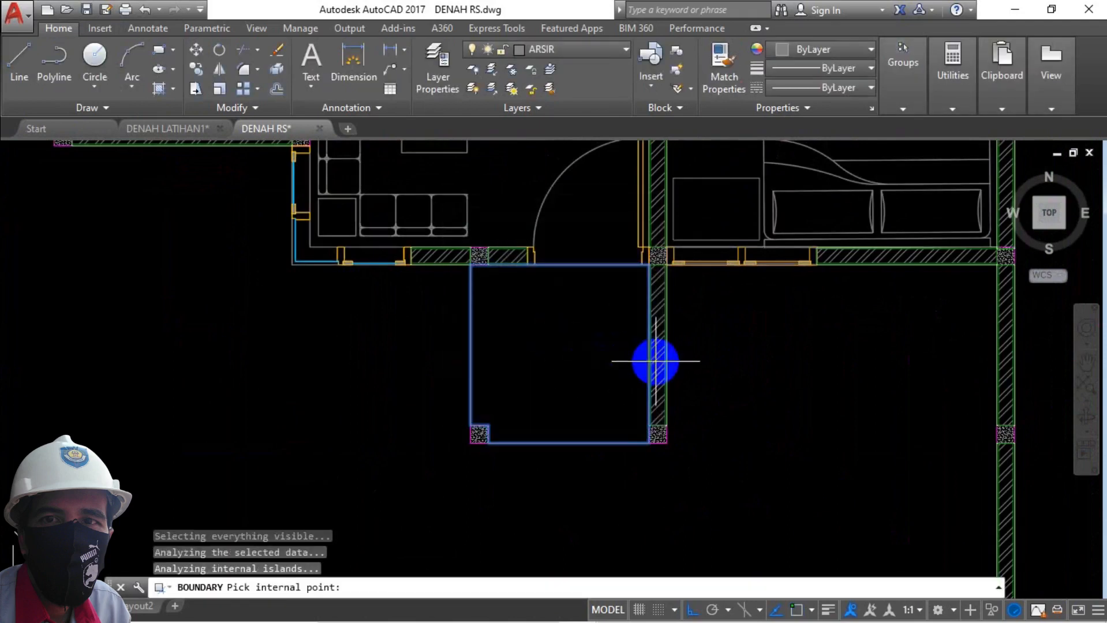
{"action": "key", "text": "Return"}
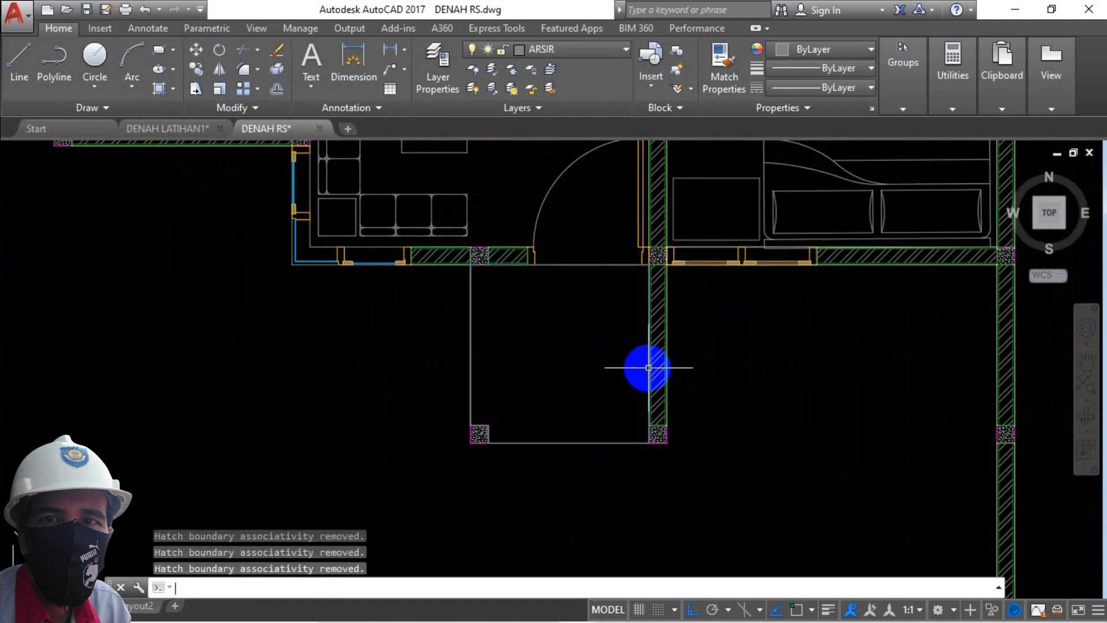
Offset the porch boundary polyline 100 inward
{"action": "type", "text": "O"}
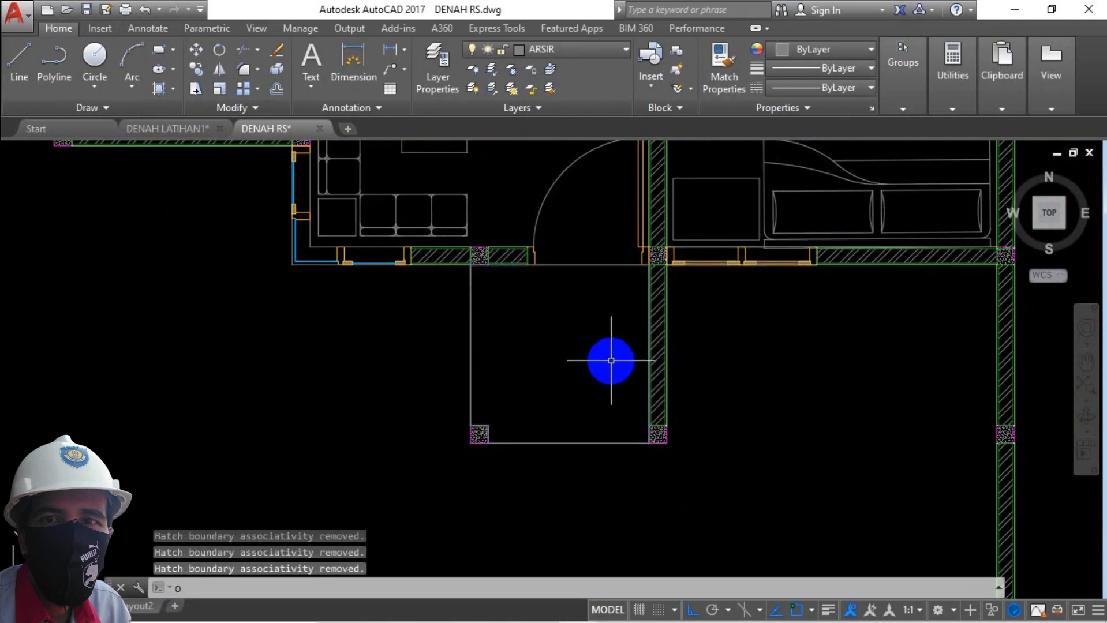
{"action": "key", "text": "Return"}
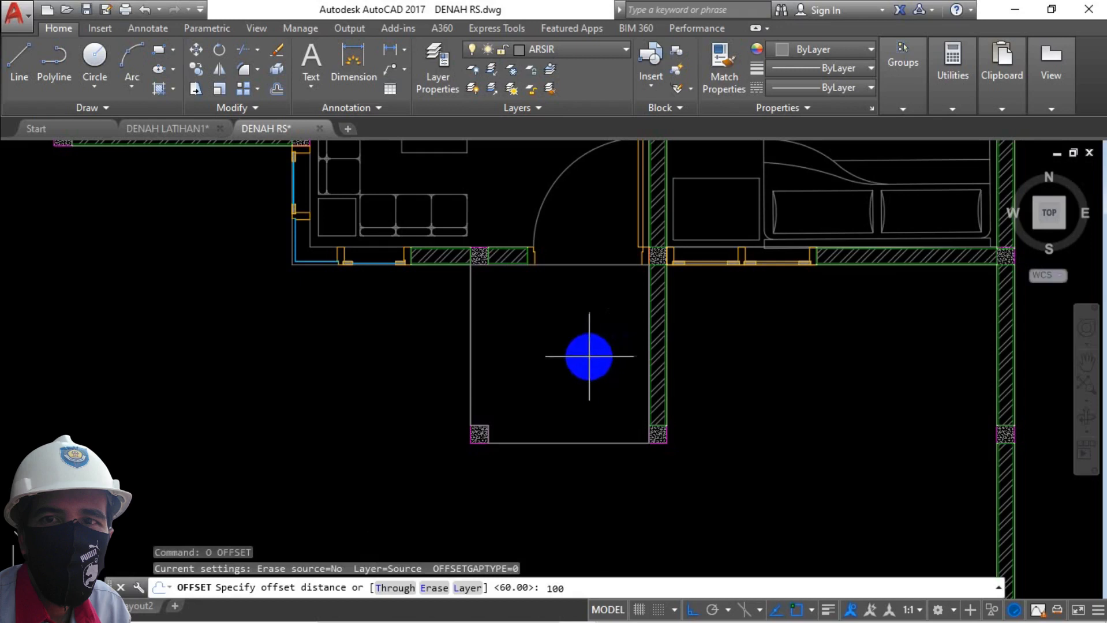
{"action": "key", "text": "Return"}
{"action": "left_click", "coordinate": [470, 349]}
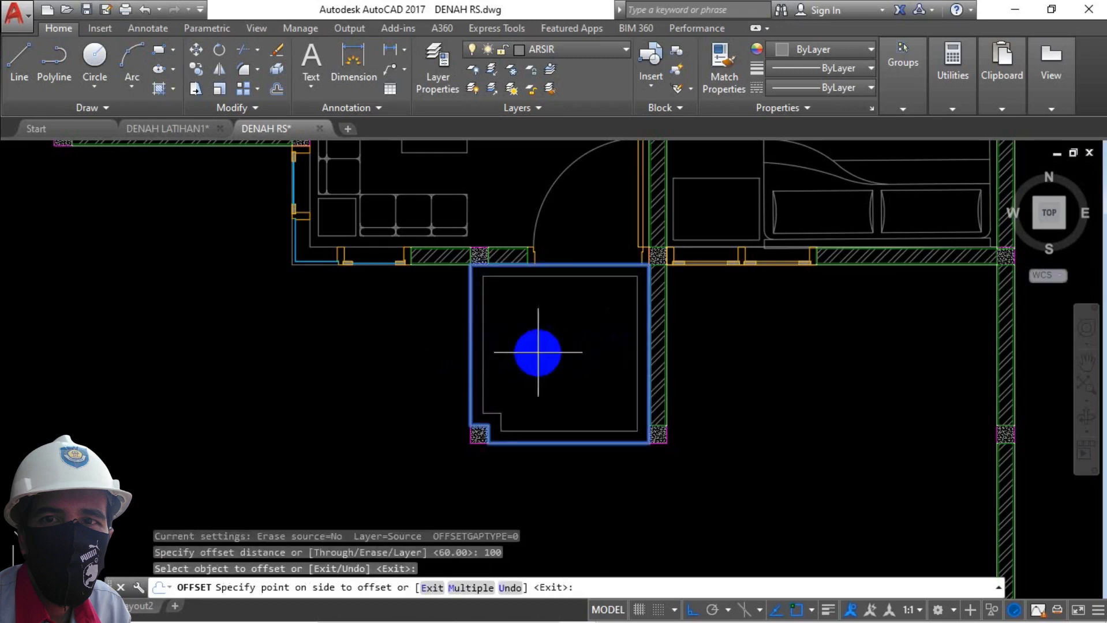
{"action": "left_click", "coordinate": [605, 380]}
{"action": "key", "text": "Escape"}
Hatch the inner porch outline with the ANSI37 pattern
{"action": "type", "text": "H"}
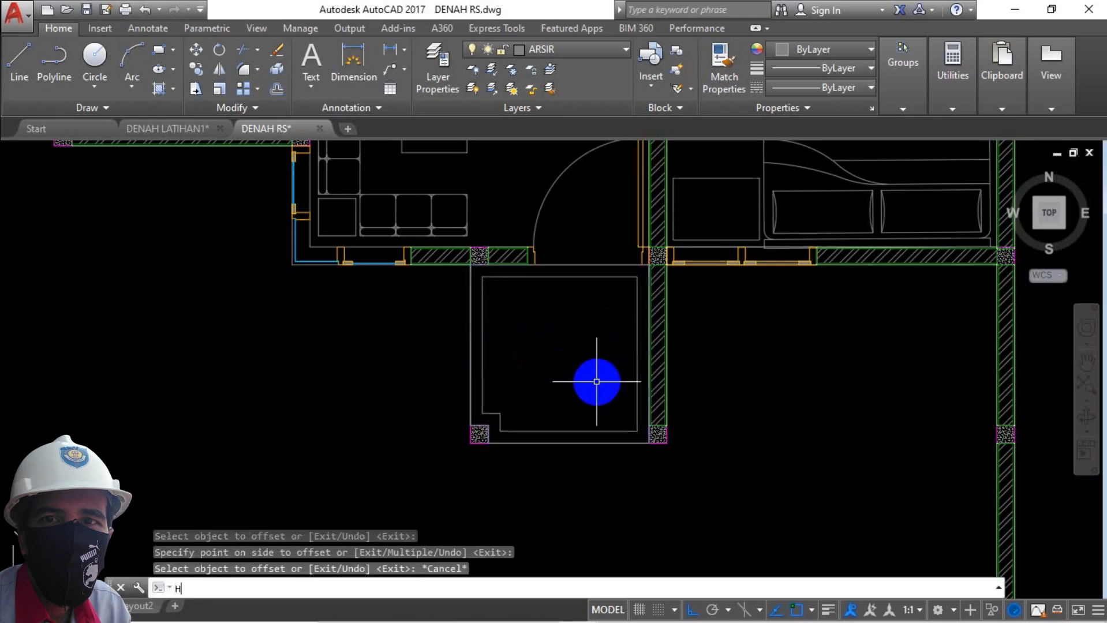
{"action": "key", "text": "Return"}
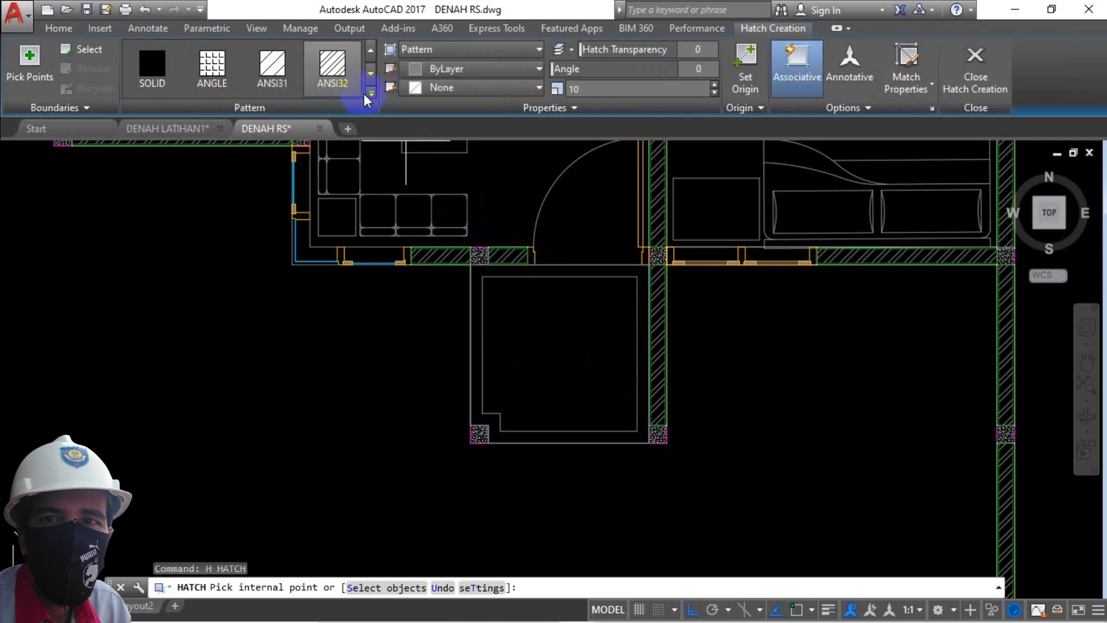
{"action": "left_click", "coordinate": [371, 93]}
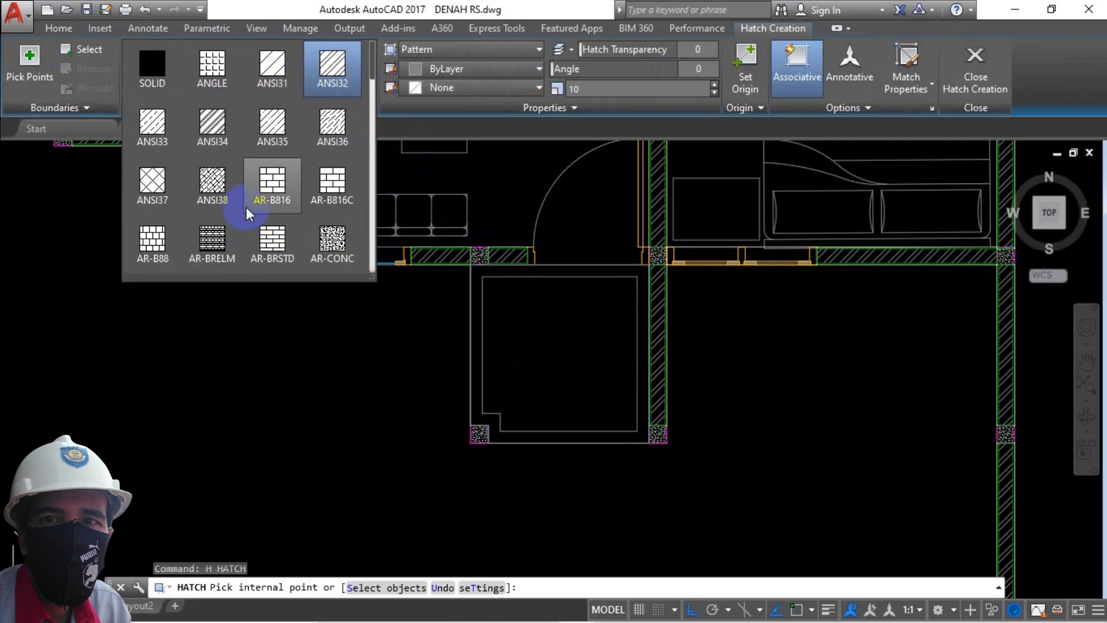
{"action": "left_click", "coordinate": [160, 192]}
{"action": "left_click", "coordinate": [586, 346]}
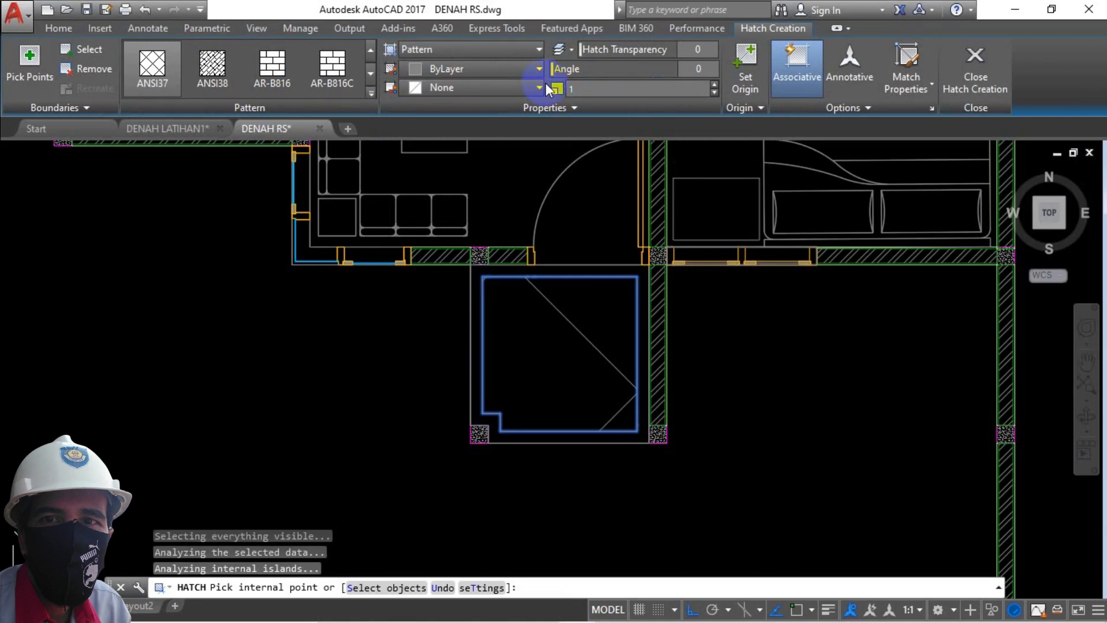
{"action": "key", "text": "Escape"}
Draw a rectangle filling the gap between the two front columns opposite the porch
{"action": "scroll", "coordinate": [592, 369], "scroll_direction": "down", "scroll_amount": 6}
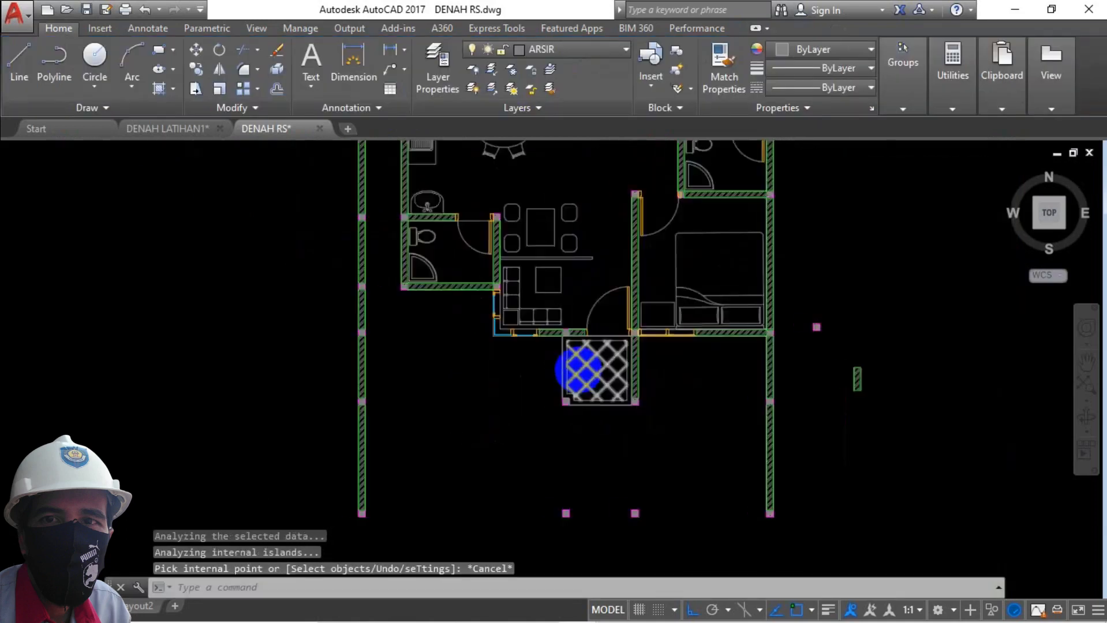
{"action": "scroll", "coordinate": [570, 422], "scroll_direction": "up", "scroll_amount": 6}
{"action": "type", "text": "rec"}
{"action": "key", "text": "Return"}
{"action": "scroll", "coordinate": [532, 406], "scroll_direction": "up", "scroll_amount": 4}
{"action": "left_click", "coordinate": [512, 377]}
{"action": "scroll", "coordinate": [687, 441], "scroll_direction": "down", "scroll_amount": 4}
{"action": "left_click", "coordinate": [868, 444]}
Draw a wall rectangle along the front edge from the middle column to the right boundary wall's corner column
{"action": "key", "text": "space"}
{"action": "key", "text": "space"}
{"action": "left_click", "coordinate": [896, 416]}
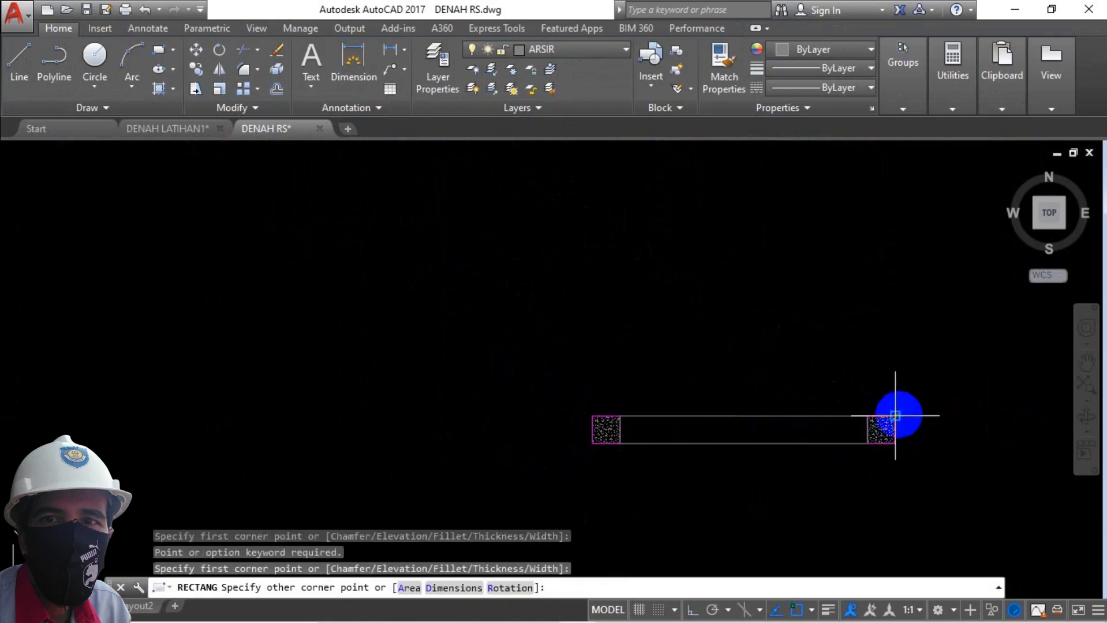
{"action": "scroll", "coordinate": [895, 416], "scroll_direction": "down", "scroll_amount": 6}
{"action": "middle_click_drag", "start_coordinate": [895, 416], "coordinate": [317, 424]}
{"action": "scroll", "coordinate": [317, 427], "scroll_direction": "up", "scroll_amount": 6}
{"action": "left_click", "coordinate": [861, 392]}
{"action": "key", "text": "space"}
{"action": "scroll", "coordinate": [630, 421], "scroll_direction": "down", "scroll_amount": 6}
Make ASESORIS the current layer and draw a wavy spline from the left front column to the bedroom's outer right corner
{"action": "left_click", "coordinate": [556, 60]}
{"action": "left_click", "coordinate": [582, 161]}
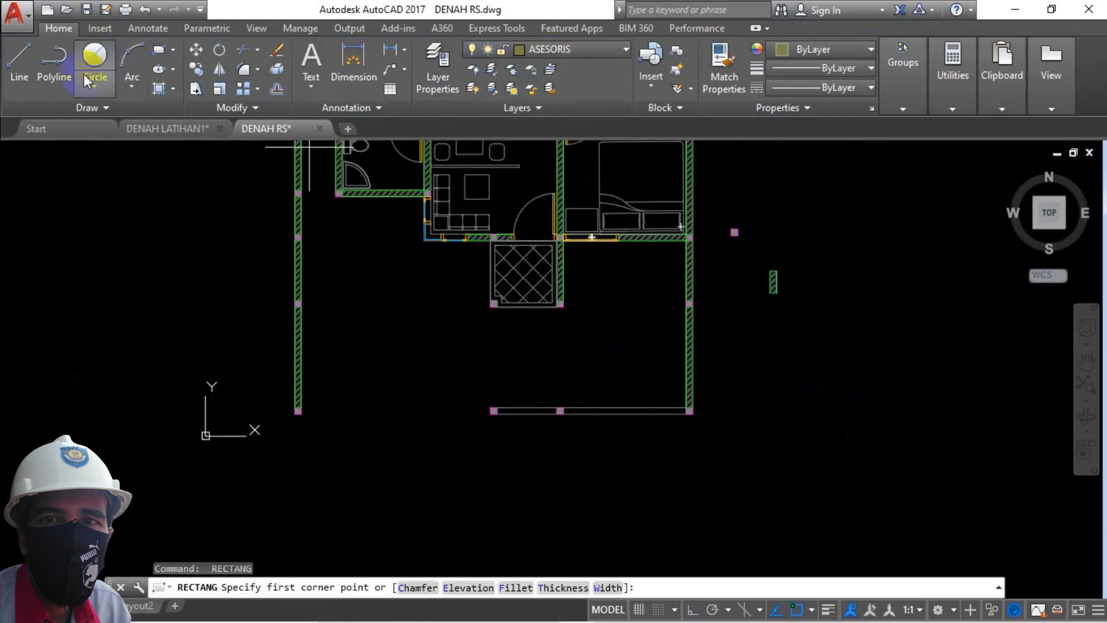
{"action": "left_click", "coordinate": [97, 109]}
{"action": "left_click", "coordinate": [35, 134]}
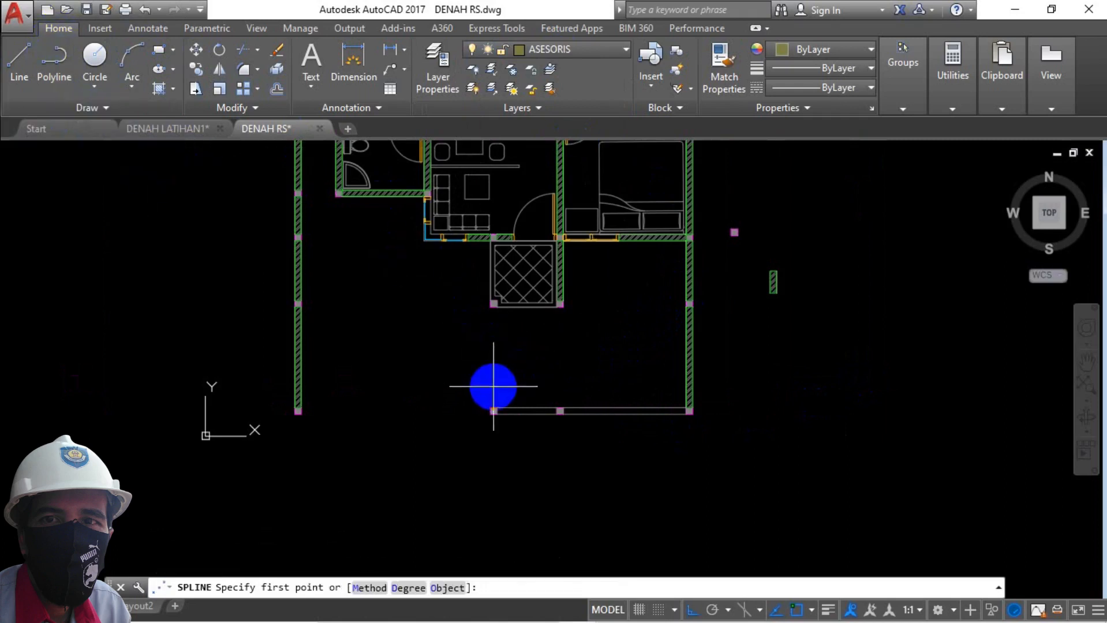
{"action": "scroll", "coordinate": [499, 392], "scroll_direction": "up", "scroll_amount": 6}
{"action": "left_click", "coordinate": [471, 455]}
{"action": "scroll", "coordinate": [473, 455], "scroll_direction": "down", "scroll_amount": 4}
{"action": "key", "text": "F8"}
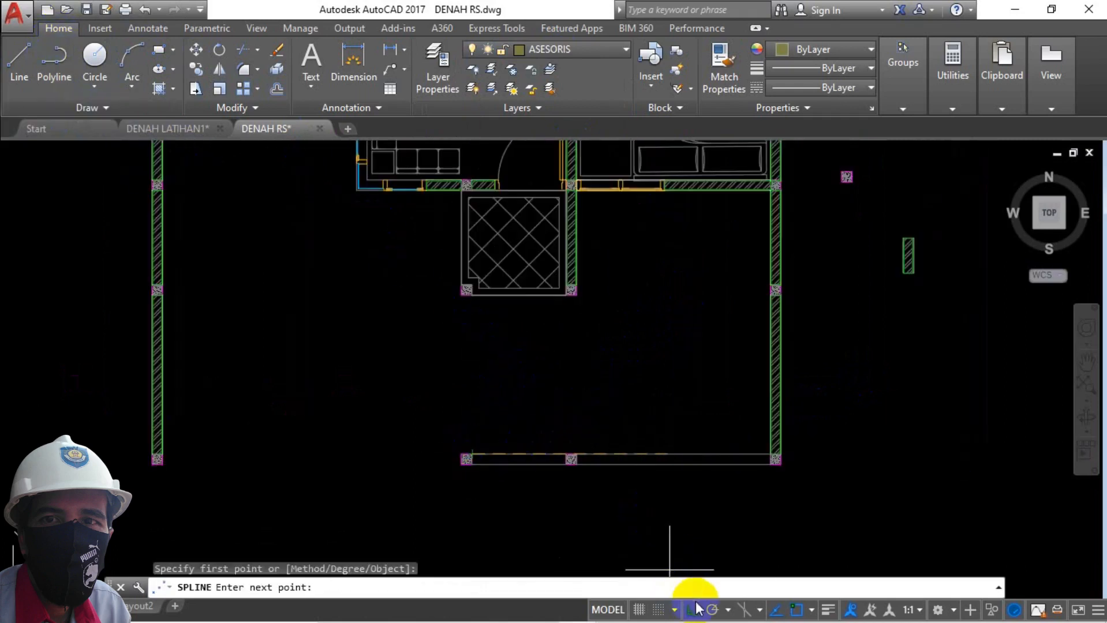
{"action": "left_click", "coordinate": [655, 327]}
{"action": "left_click", "coordinate": [664, 272]}
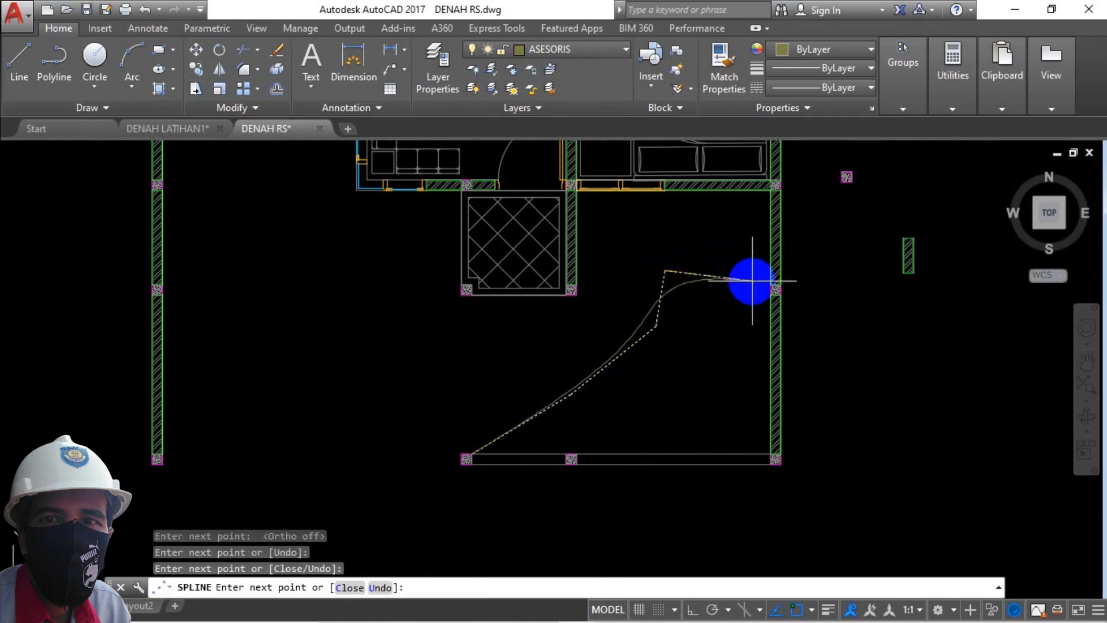
{"action": "left_click", "coordinate": [768, 192]}
{"action": "key", "text": "Return"}
Draw a second wavy spline from the front wall, just left of the middle column, to the same bedroom corner
{"action": "key", "text": "Return"}
{"action": "key", "text": "Return"}
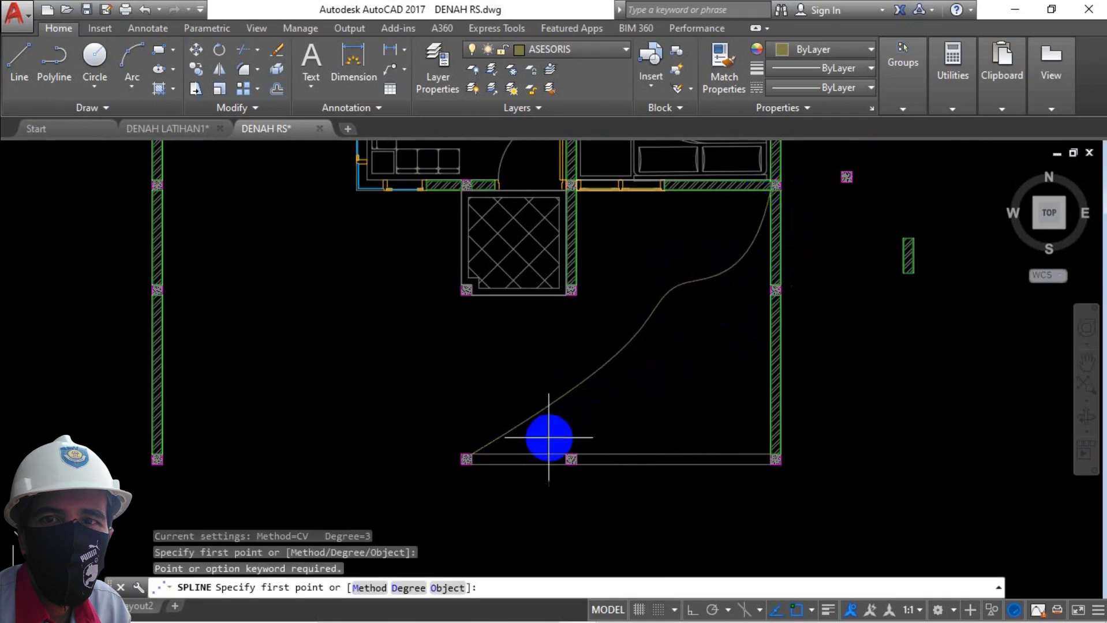
{"action": "left_click", "coordinate": [542, 453]}
{"action": "left_click", "coordinate": [604, 398]}
{"action": "left_click", "coordinate": [662, 372]}
{"action": "left_click", "coordinate": [670, 319]}
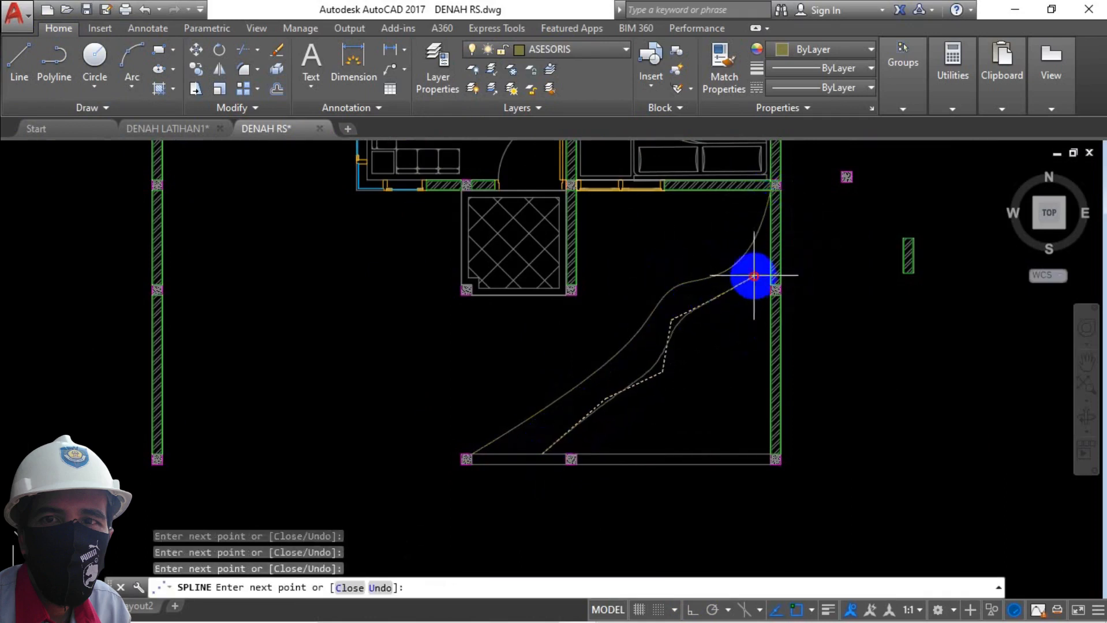
{"action": "left_click", "coordinate": [770, 191]}
{"action": "key", "text": "Return"}
Draw a third spline from the bedroom corner down to the front wall just right of the middle column
{"action": "key", "text": "Return"}
{"action": "left_click", "coordinate": [770, 191]}
{"action": "left_click", "coordinate": [749, 302]}
{"action": "left_click", "coordinate": [628, 405]}
{"action": "left_click", "coordinate": [599, 454]}
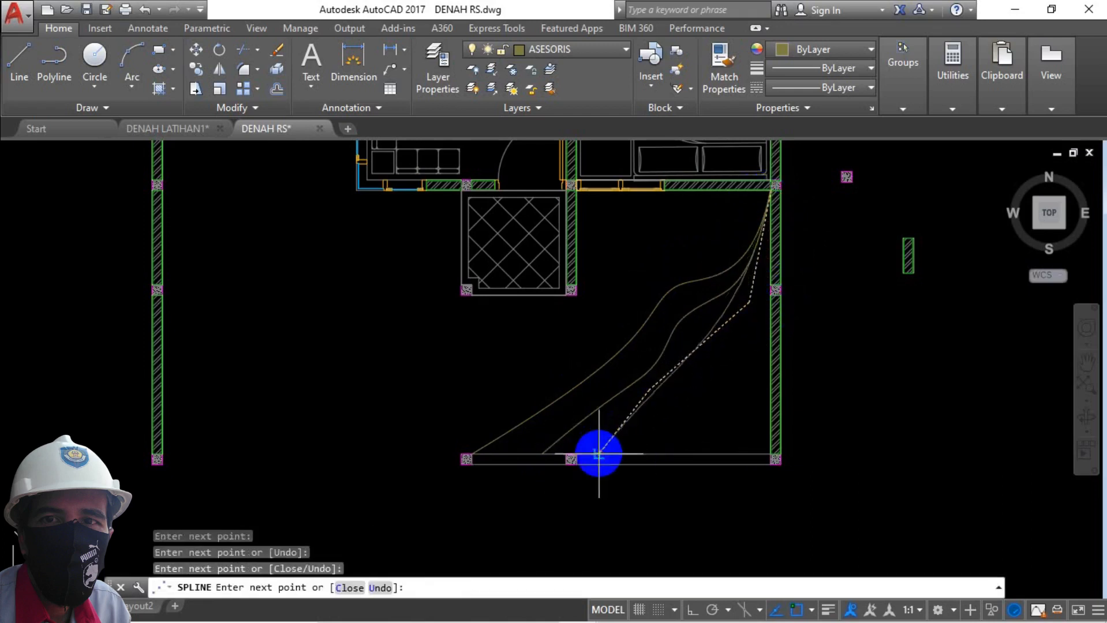
{"action": "key", "text": "Return"}
Insert the Pohon atas drawing from the block Denah folder and place it in the front garden's right corner
{"action": "left_click", "coordinate": [99, 28]}
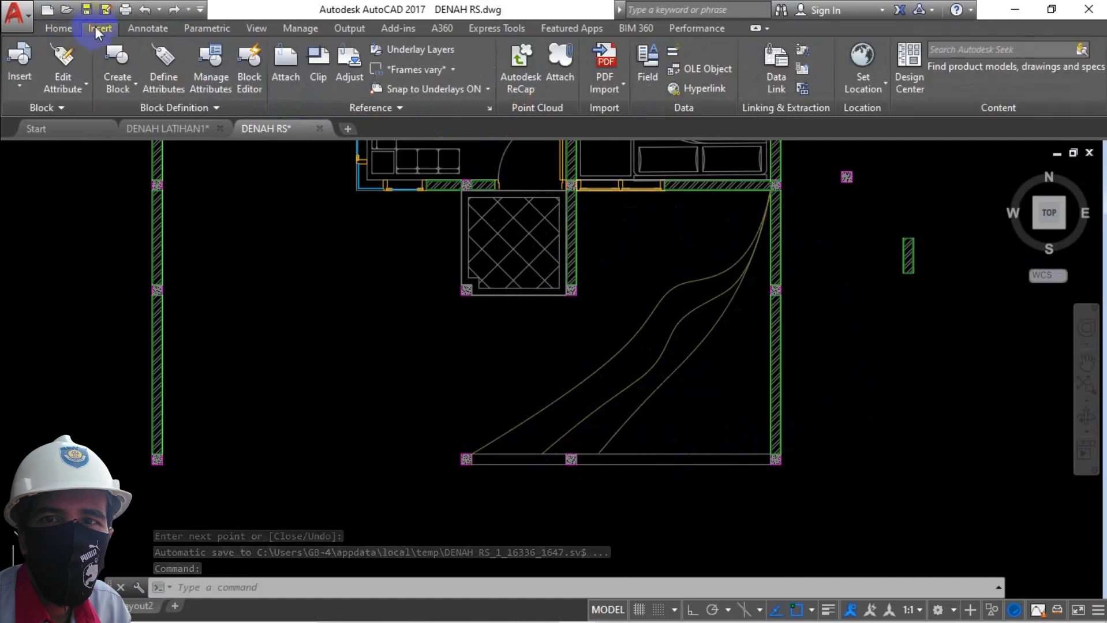
{"action": "left_click", "coordinate": [21, 86]}
{"action": "left_click", "coordinate": [67, 267]}
{"action": "left_click", "coordinate": [709, 218]}
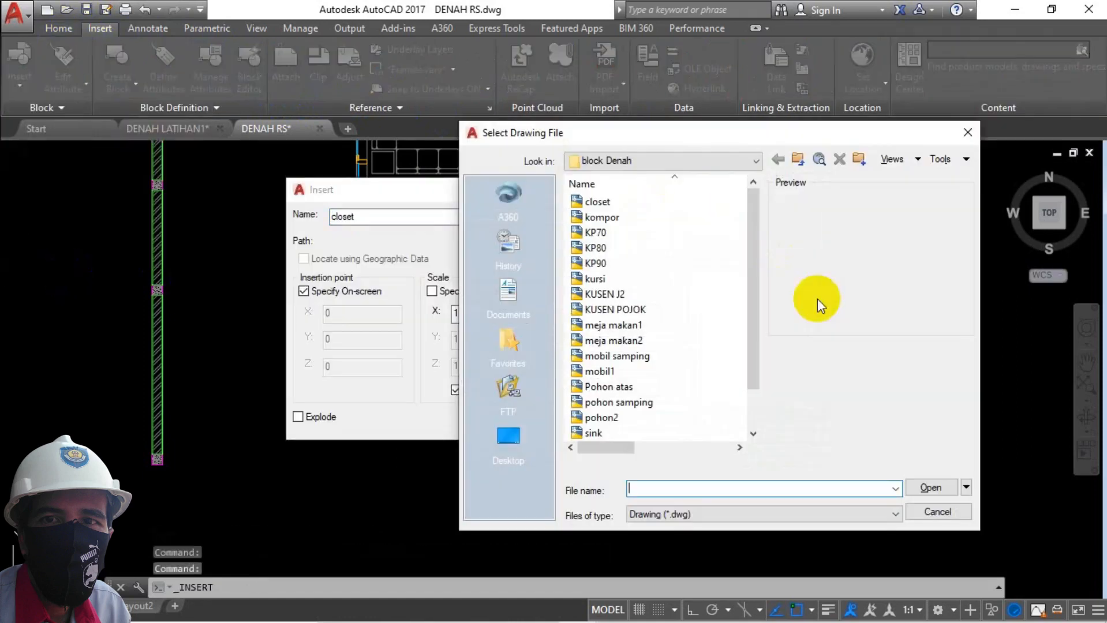
{"action": "left_click", "coordinate": [609, 387]}
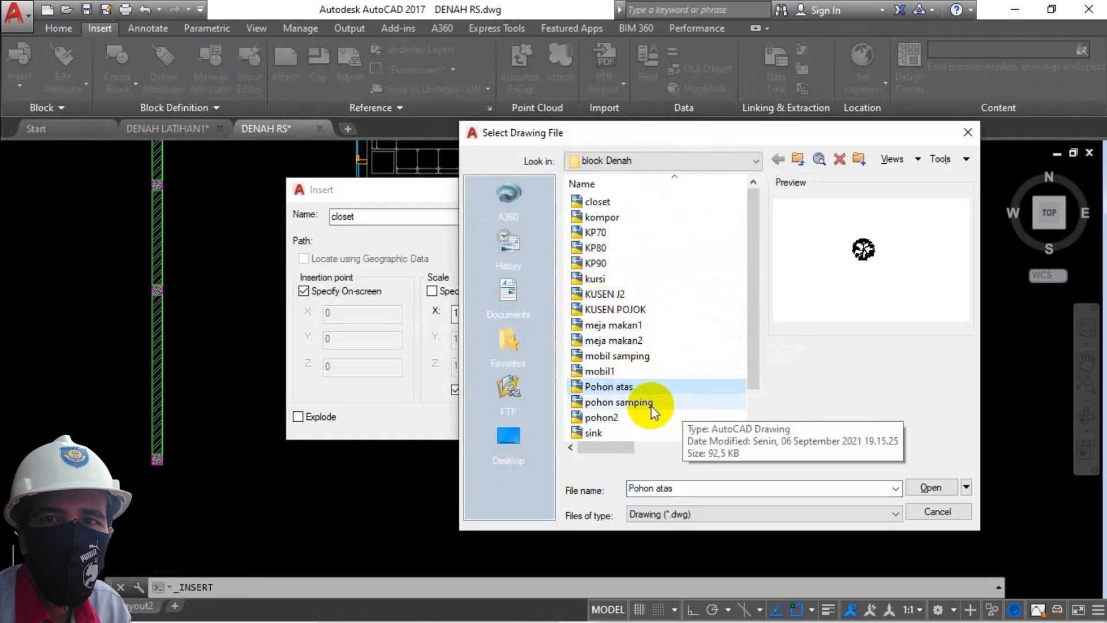
{"action": "left_click", "coordinate": [617, 418]}
{"action": "left_click", "coordinate": [609, 387]}
{"action": "left_click", "coordinate": [930, 488]}
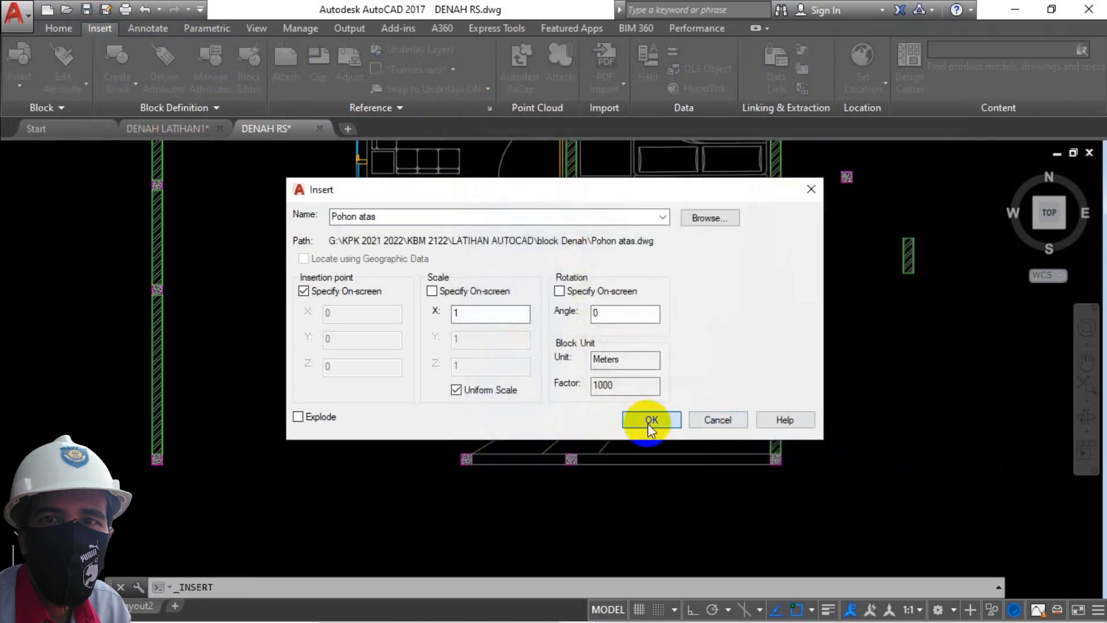
{"action": "left_click", "coordinate": [650, 421]}
{"action": "left_click", "coordinate": [706, 397]}
Scale the front garden tree by a factor of 0.6 about a point near its trunk
{"action": "type", "text": "SC"}
{"action": "key", "text": "Return"}
{"action": "left_click", "coordinate": [740, 388]}
{"action": "left_click", "coordinate": [716, 399]}
{"action": "key", "text": "Return"}
{"action": "left_click", "coordinate": [710, 395]}
{"action": "type", "text": ".6"}
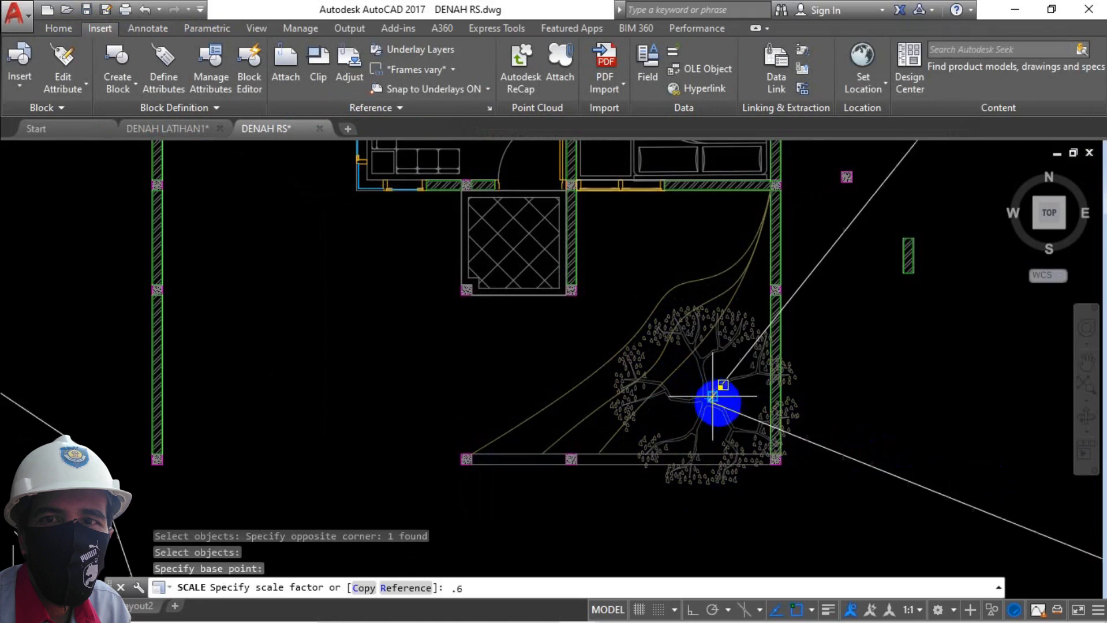
{"action": "key", "text": "Return"}
{"action": "scroll", "coordinate": [736, 363], "scroll_direction": "down", "scroll_amount": 3}
{"action": "scroll", "coordinate": [727, 375], "scroll_direction": "up", "scroll_amount": 3}
{"action": "scroll", "coordinate": [578, 390], "scroll_direction": "down", "scroll_amount": 2}
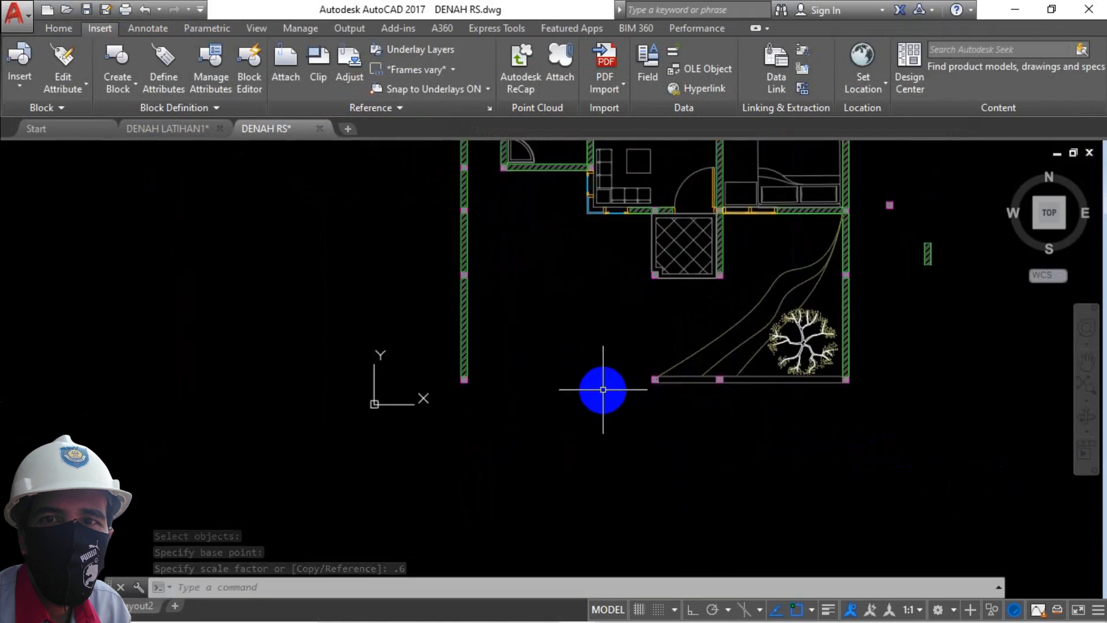
Draw a line across the open front edge from the left front column to the left boundary wall's corner column
{"action": "type", "text": "L"}
{"action": "key", "text": "Return"}
{"action": "left_click", "coordinate": [635, 382]}
{"action": "left_click", "coordinate": [463, 387]}
{"action": "key", "text": "Return"}
{"action": "scroll", "coordinate": [600, 447], "scroll_direction": "down", "scroll_amount": 2}
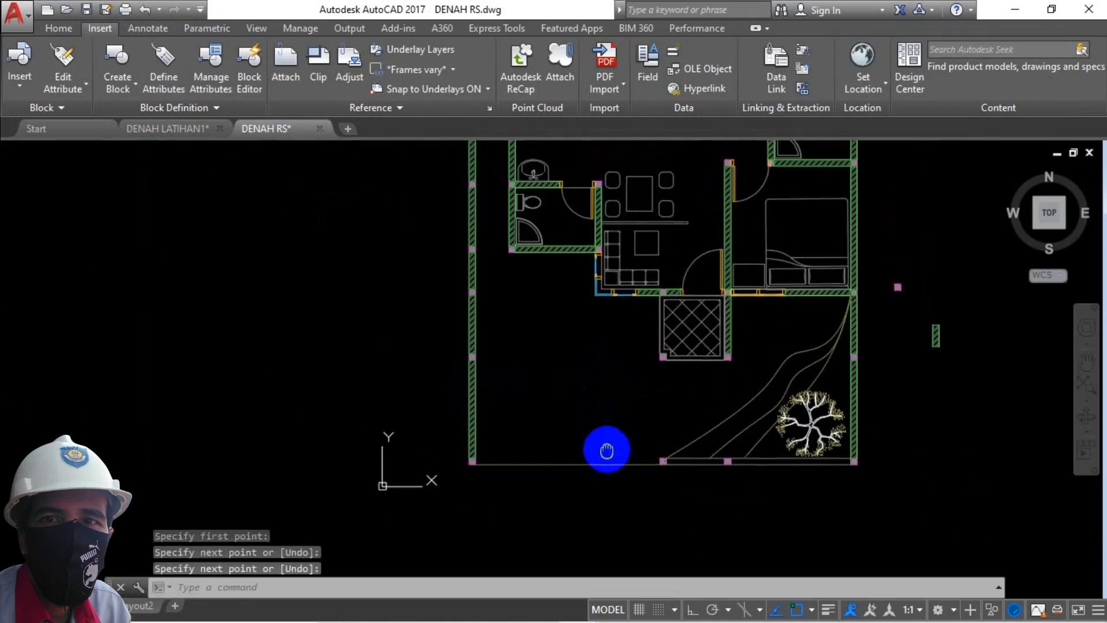
{"action": "scroll", "coordinate": [689, 407], "scroll_direction": "up", "scroll_amount": 2}
{"action": "scroll", "coordinate": [677, 391], "scroll_direction": "up", "scroll_amount": 4}
{"action": "type", "text": "REC"}
{"action": "key", "text": "Return"}
{"action": "key", "text": "Escape"}
Draw a vertical line joining the left edges of the porch's outer column and the front column below it
{"action": "scroll", "coordinate": [637, 381], "scroll_direction": "up", "scroll_amount": 4}
{"action": "type", "text": "L"}
{"action": "key", "text": "Return"}
{"action": "left_click", "coordinate": [621, 373]}
{"action": "scroll", "coordinate": [597, 280], "scroll_direction": "down", "scroll_amount": 7}
{"action": "scroll", "coordinate": [603, 395], "scroll_direction": "up", "scroll_amount": 4}
{"action": "left_click", "coordinate": [598, 384]}
{"action": "key", "text": "Return"}
Draw a parallel vertical line joining the right edges of the same two columns
{"action": "key", "text": "Return"}
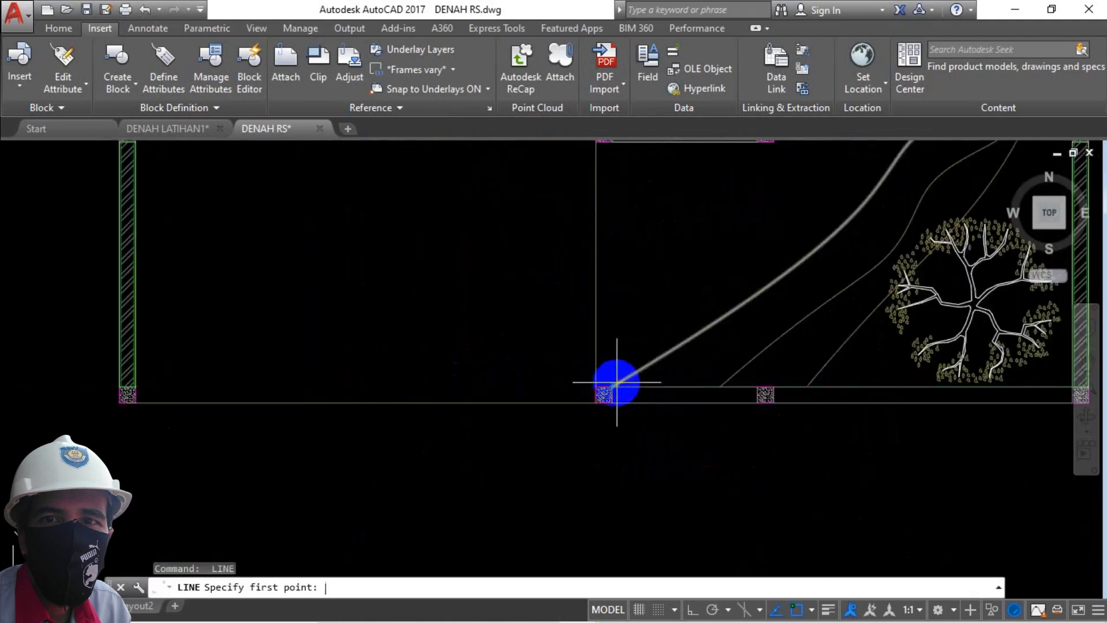
{"action": "left_click", "coordinate": [614, 384]}
{"action": "scroll", "coordinate": [598, 425], "scroll_direction": "down", "scroll_amount": 6}
{"action": "scroll", "coordinate": [601, 369], "scroll_direction": "up", "scroll_amount": 7}
{"action": "left_click", "coordinate": [597, 316]}
{"action": "key", "text": "Return"}
{"action": "scroll", "coordinate": [606, 323], "scroll_direction": "down", "scroll_amount": 5}
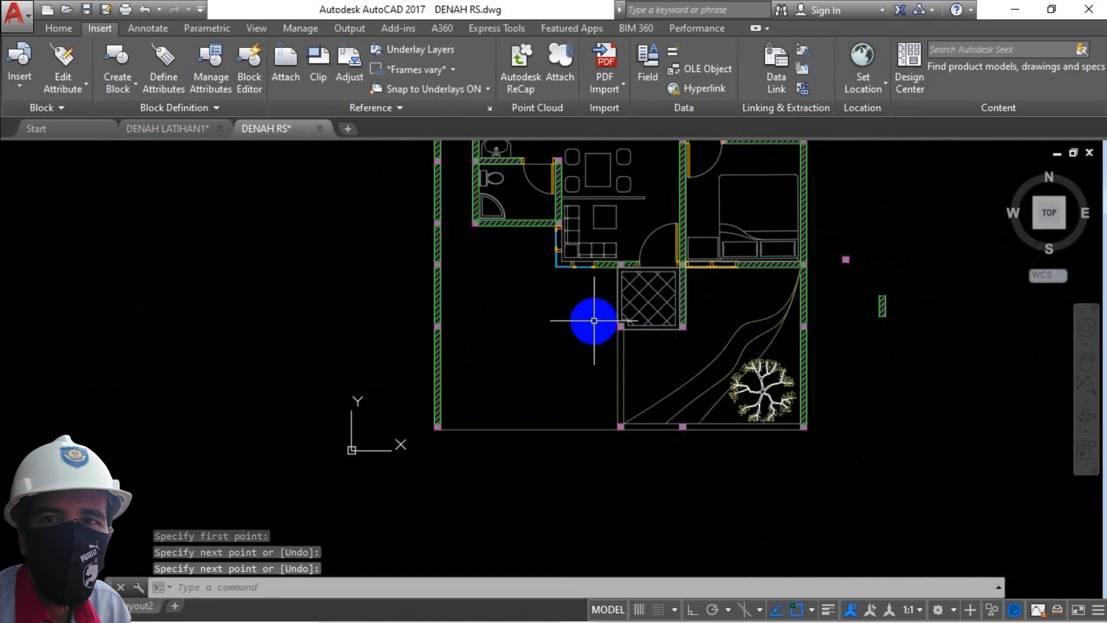
Draw a line starting at the lower-left corner of the porch's outer column
{"action": "scroll", "coordinate": [594, 321], "scroll_direction": "up", "scroll_amount": 4}
{"action": "type", "text": "L"}
{"action": "key", "text": "Return"}
{"action": "scroll", "coordinate": [607, 424], "scroll_direction": "up", "scroll_amount": 3}
{"action": "left_click", "coordinate": [609, 444]}
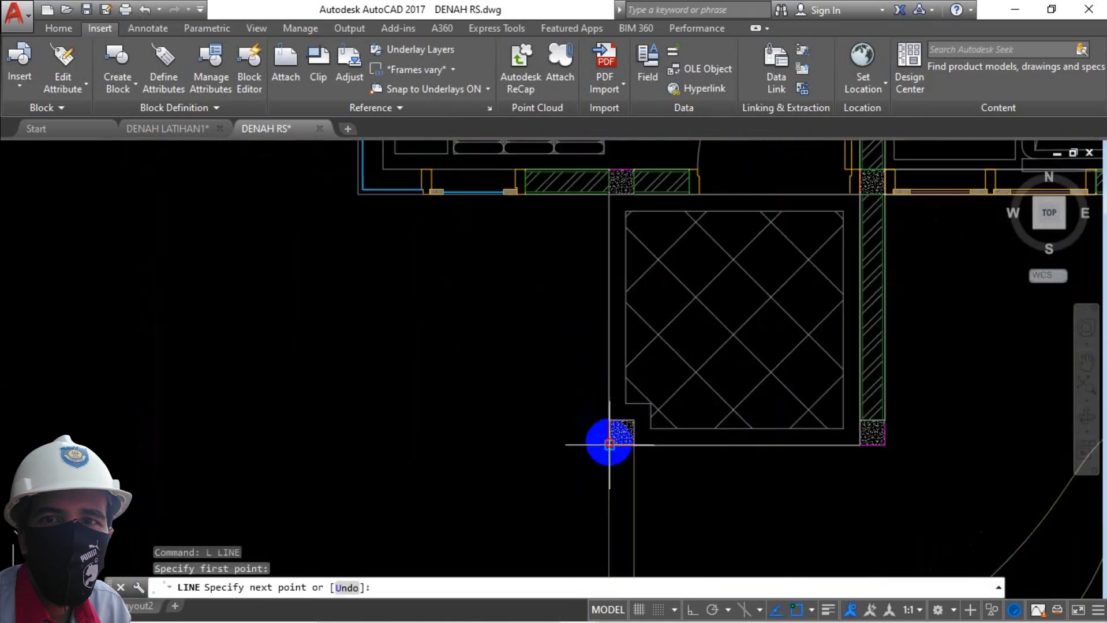
{"action": "left_click", "coordinate": [560, 195]}
{"action": "key", "text": "Return"}
Regenerate the drawing display
{"action": "scroll", "coordinate": [623, 400], "scroll_direction": "down", "scroll_amount": 6}
{"action": "middle_click_drag", "start_coordinate": [600, 414], "coordinate": [593, 395]}
{"action": "scroll", "coordinate": [585, 328], "scroll_direction": "up", "scroll_amount": 4}
{"action": "type", "text": "REGEN"}
{"action": "key", "text": "Return"}
{"action": "scroll", "coordinate": [573, 395], "scroll_direction": "down", "scroll_amount": 4}
Copy the front garden tree to the rear left corner of the lot, behind the kitchen
{"action": "middle_click_drag", "start_coordinate": [572, 395], "coordinate": [527, 470]}
{"action": "middle_click_drag", "start_coordinate": [688, 439], "coordinate": [649, 344]}
{"action": "left_click", "coordinate": [690, 430]}
{"action": "left_click", "coordinate": [673, 472]}
{"action": "type", "text": "CO"}
{"action": "key", "text": "Return"}
{"action": "left_click", "coordinate": [664, 469]}
{"action": "scroll", "coordinate": [779, 485], "scroll_direction": "down", "scroll_amount": 6}
{"action": "scroll", "coordinate": [754, 453], "scroll_direction": "up", "scroll_amount": 8}
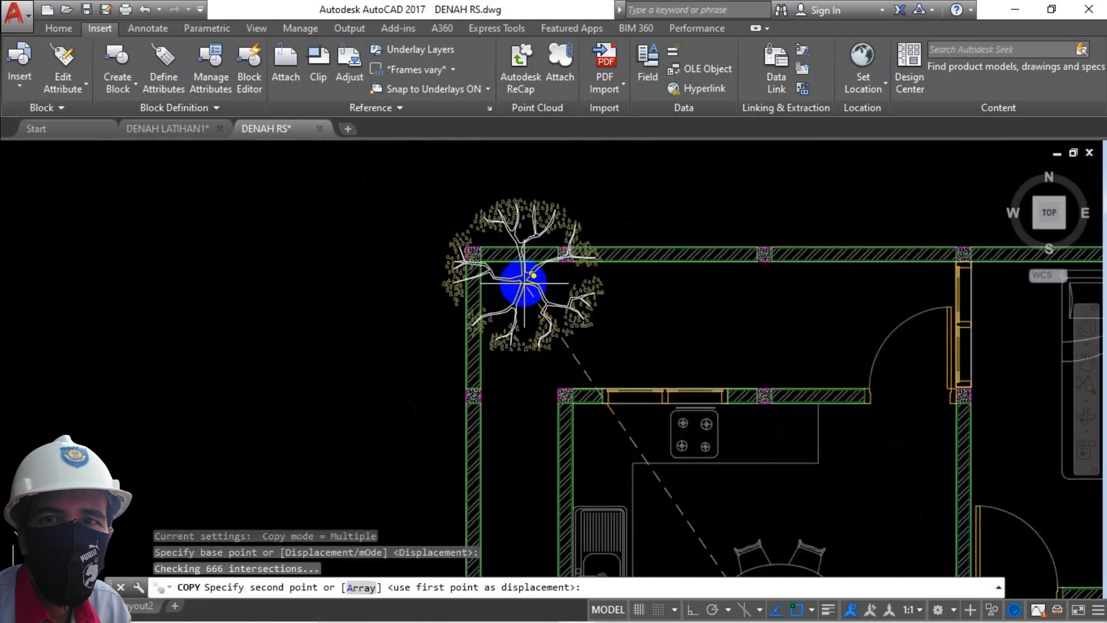
{"action": "key", "text": "Escape"}
Scale the copied tree in the rear corner by a factor of 0.5 about a point near its trunk
{"action": "left_click", "coordinate": [556, 317]}
{"action": "left_click", "coordinate": [508, 291]}
{"action": "type", "text": "SC"}
{"action": "key", "text": "Return"}
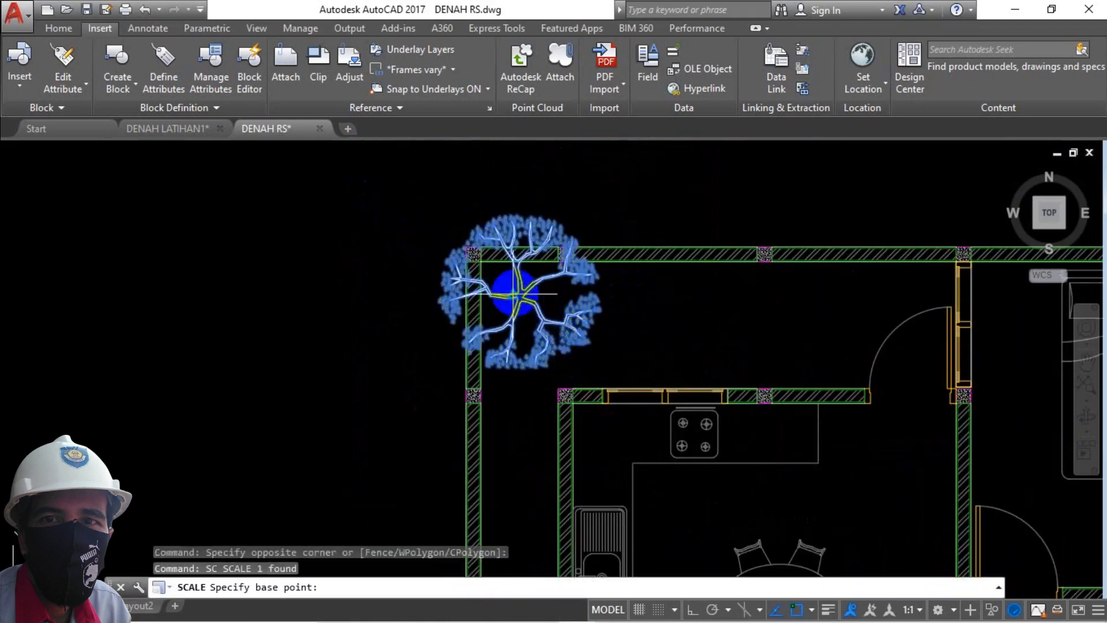
{"action": "scroll", "coordinate": [523, 301], "scroll_direction": "up", "scroll_amount": 3}
{"action": "left_click", "coordinate": [524, 303]}
{"action": "type", "text": ".5"}
{"action": "key", "text": "Return"}
{"action": "scroll", "coordinate": [553, 303], "scroll_direction": "down", "scroll_amount": 5}
{"action": "scroll", "coordinate": [549, 303], "scroll_direction": "up", "scroll_amount": 5}
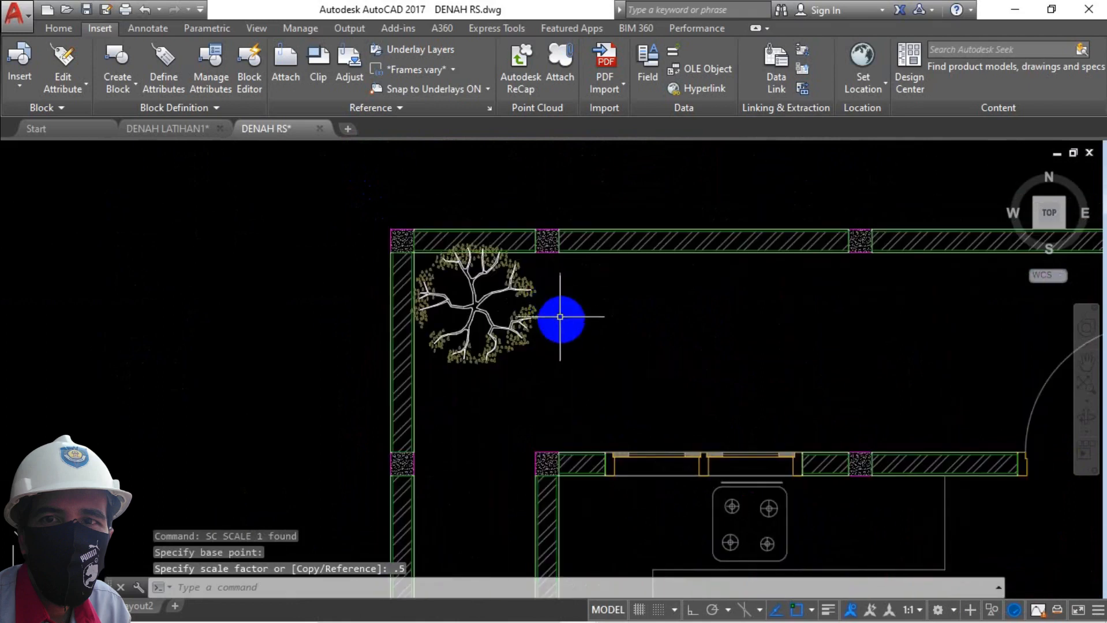
Draw a wavy spline around the rear corner tree, from the left boundary wall's column to the rear wall
{"action": "left_click", "coordinate": [58, 27]}
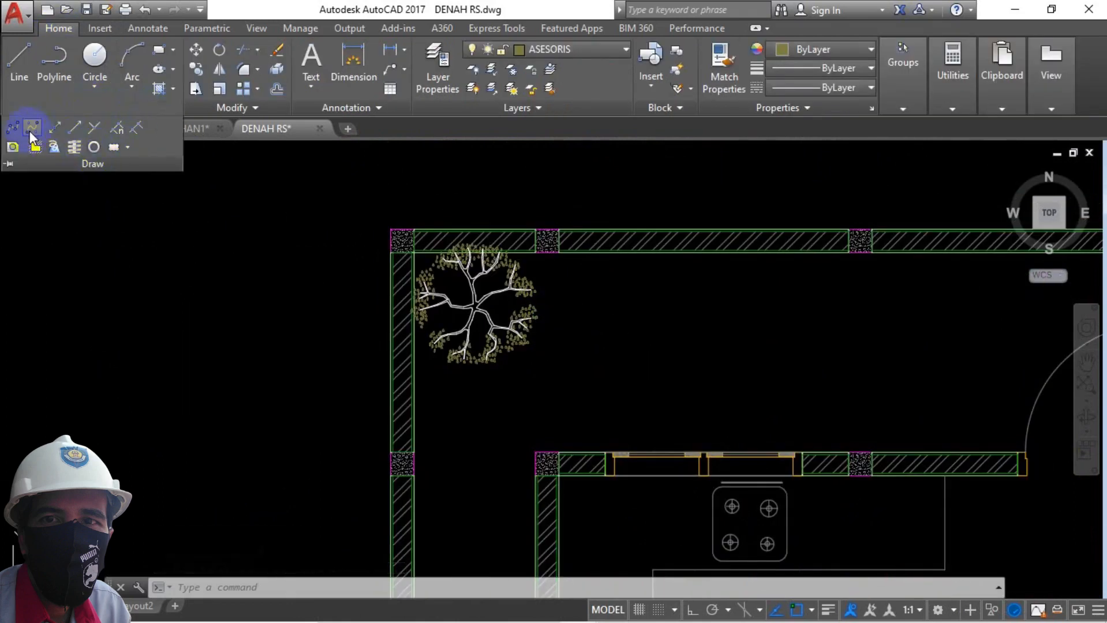
{"action": "left_click", "coordinate": [33, 128]}
{"action": "left_click", "coordinate": [414, 452]}
{"action": "left_click", "coordinate": [448, 396]}
{"action": "left_click", "coordinate": [512, 402]}
{"action": "left_click", "coordinate": [577, 338]}
{"action": "left_click", "coordinate": [594, 281]}
{"action": "left_click", "coordinate": [744, 254]}
{"action": "key", "text": "Return"}
Draw an outer spline from the same point on the rear wall back to the left boundary wall's column
{"action": "key", "text": "Return"}
{"action": "left_click", "coordinate": [745, 254]}
{"action": "left_click", "coordinate": [667, 325]}
{"action": "left_click", "coordinate": [516, 408]}
{"action": "left_click", "coordinate": [413, 452]}
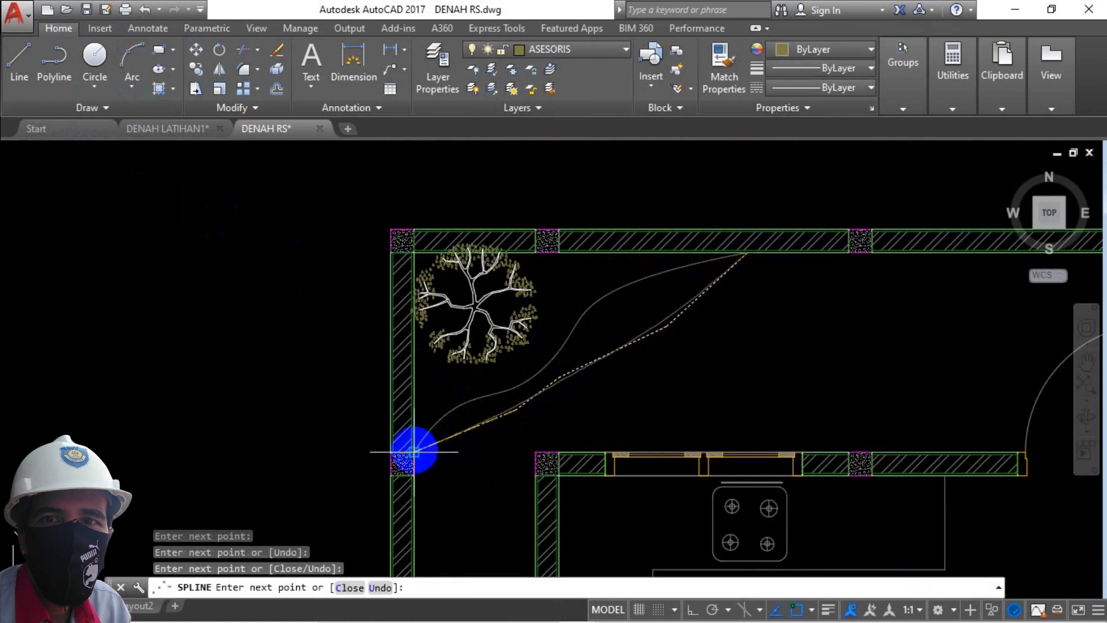
{"action": "key", "text": "Return"}
Draw an inner wavy spline close to the rear corner tree, from the rear wall to the left boundary wall
{"action": "key", "text": "Return"}
{"action": "left_click", "coordinate": [738, 255]}
{"action": "left_click", "coordinate": [566, 277]}
{"action": "left_click", "coordinate": [529, 335]}
{"action": "left_click", "coordinate": [505, 372]}
{"action": "left_click", "coordinate": [439, 381]}
{"action": "left_click", "coordinate": [413, 395]}
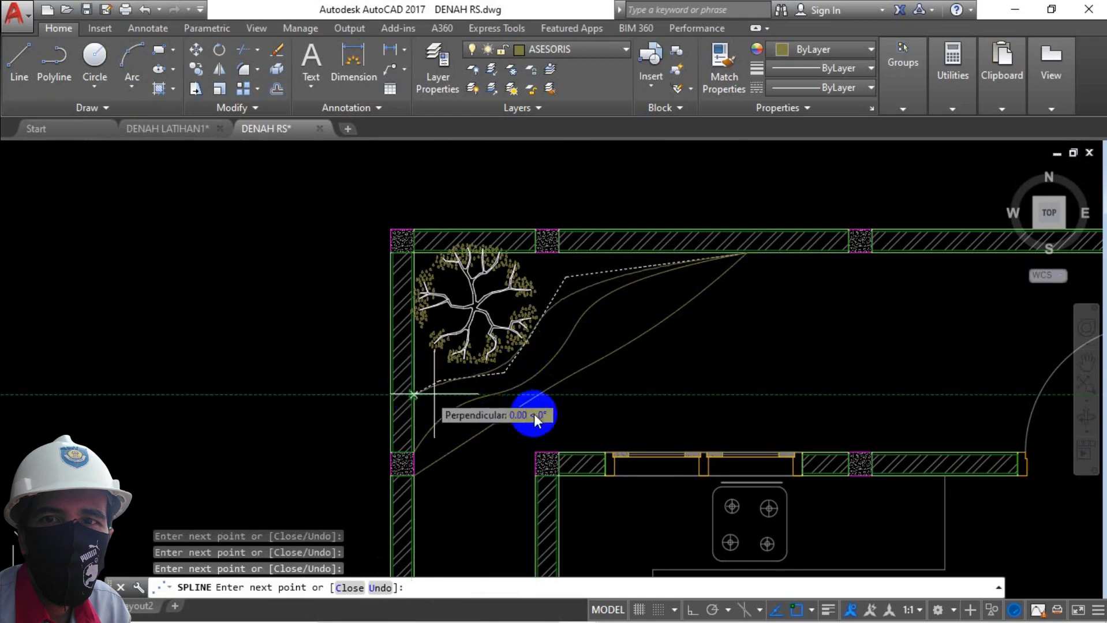
{"action": "key", "text": "Return"}
Stretch the inner spline's lower end onto the inner face of the left boundary wall
{"action": "scroll", "coordinate": [418, 390], "scroll_direction": "up", "scroll_amount": 3}
{"action": "left_click", "coordinate": [433, 374]}
{"action": "left_click", "coordinate": [432, 433]}
{"action": "left_click", "coordinate": [423, 415]}
{"action": "left_click", "coordinate": [406, 420]}
{"action": "key", "text": "Escape"}
Move the front garden's tree and its three border splines to the ARSIR layer
{"action": "scroll", "coordinate": [456, 393], "scroll_direction": "down", "scroll_amount": 1}
{"action": "scroll", "coordinate": [456, 393], "scroll_direction": "down", "scroll_amount": 11}
{"action": "middle_click_drag", "start_coordinate": [605, 388], "coordinate": [515, 212]}
{"action": "scroll", "coordinate": [582, 445], "scroll_direction": "up", "scroll_amount": 3}
{"action": "scroll", "coordinate": [603, 364], "scroll_direction": "down", "scroll_amount": 3}
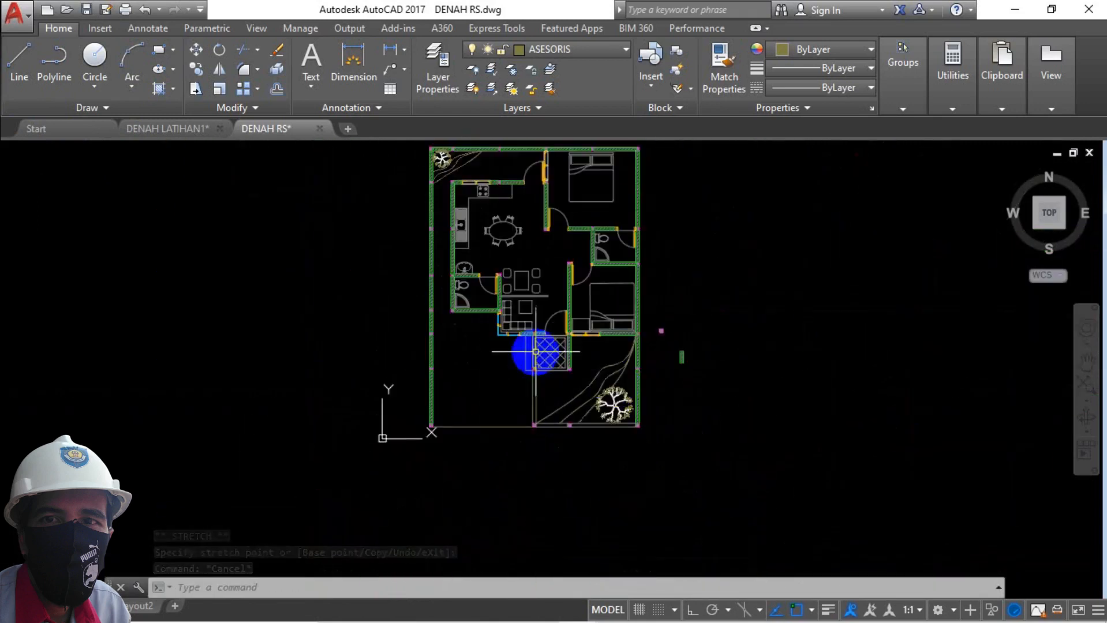
{"action": "scroll", "coordinate": [536, 352], "scroll_direction": "up", "scroll_amount": 3}
{"action": "left_click", "coordinate": [926, 351]}
{"action": "left_click", "coordinate": [729, 415]}
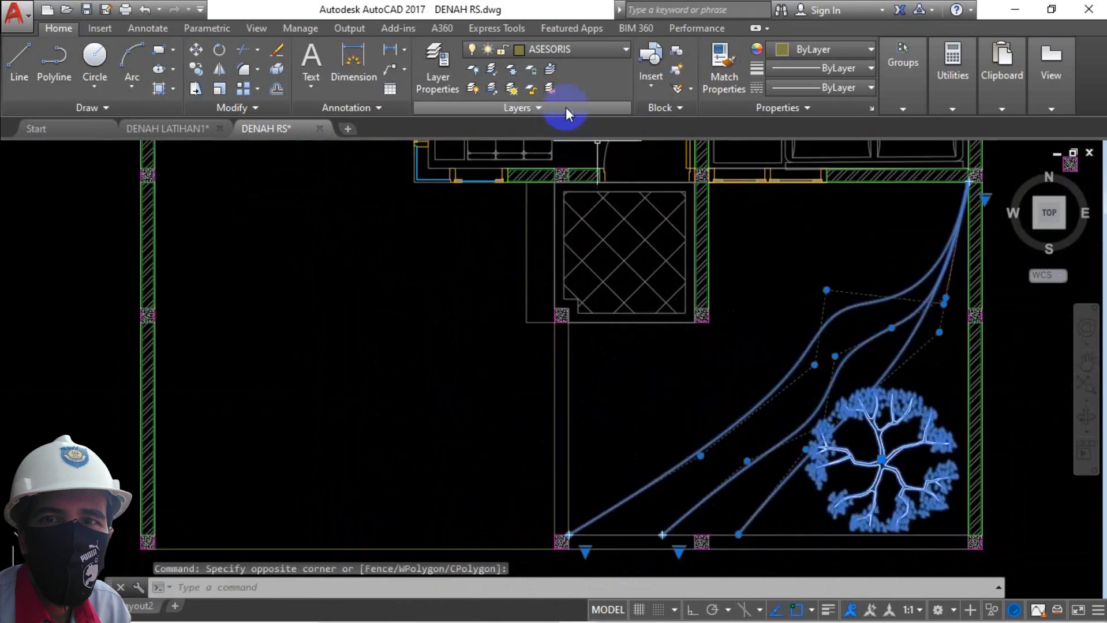
{"action": "left_click", "coordinate": [573, 52]}
{"action": "left_click", "coordinate": [572, 104]}
{"action": "key", "text": "Escape"}
Move the rear corner garden's border splines and tree to the ARSIR layer
{"action": "scroll", "coordinate": [840, 378], "scroll_direction": "down", "scroll_amount": 3}
{"action": "scroll", "coordinate": [749, 388], "scroll_direction": "up", "scroll_amount": 5}
{"action": "scroll", "coordinate": [749, 388], "scroll_direction": "down", "scroll_amount": 6}
{"action": "middle_click_drag", "start_coordinate": [654, 222], "coordinate": [668, 478]}
{"action": "scroll", "coordinate": [624, 335], "scroll_direction": "up", "scroll_amount": 6}
{"action": "left_click", "coordinate": [685, 179]}
{"action": "left_click", "coordinate": [497, 168]}
{"action": "left_click", "coordinate": [574, 52]}
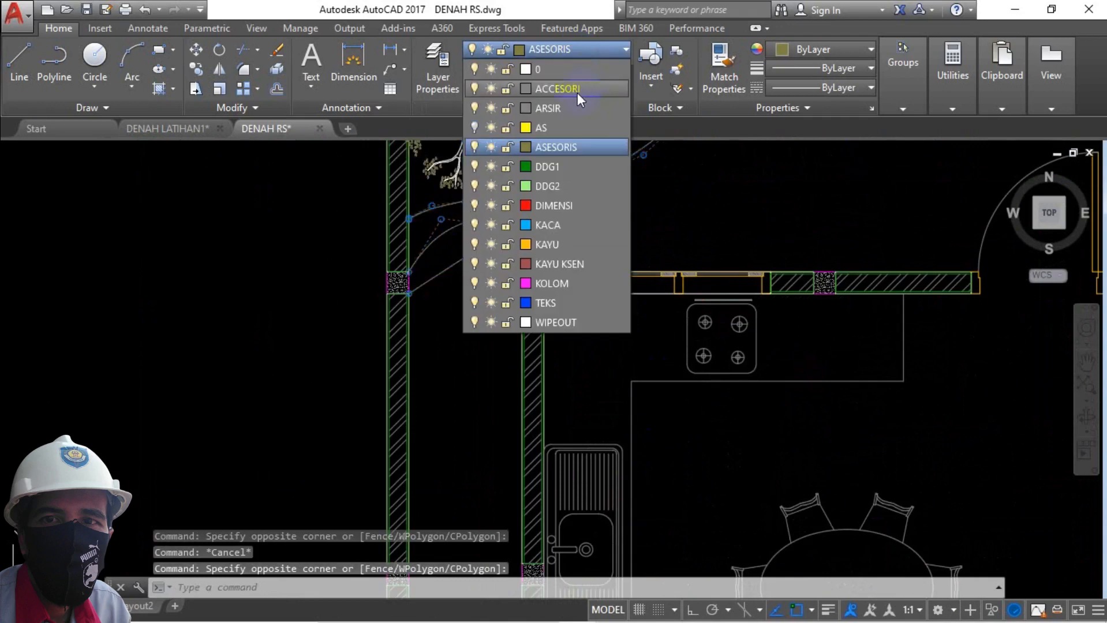
{"action": "left_click", "coordinate": [576, 106]}
{"action": "key", "text": "Escape"}
Make DIMENSI the current layer for the dimensions and bring up the annotation tools
{"action": "scroll", "coordinate": [646, 288], "scroll_direction": "down", "scroll_amount": 5}
{"action": "middle_click_drag", "start_coordinate": [695, 331], "coordinate": [462, 242]}
{"action": "left_click", "coordinate": [545, 51]}
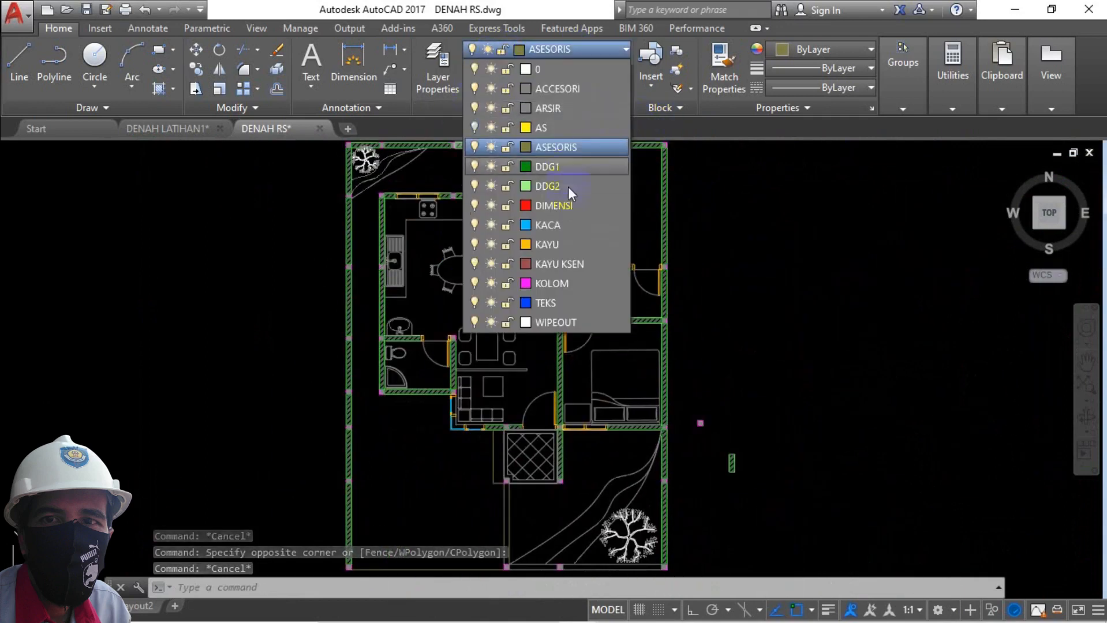
{"action": "left_click", "coordinate": [563, 205]}
{"action": "left_click", "coordinate": [148, 28]}
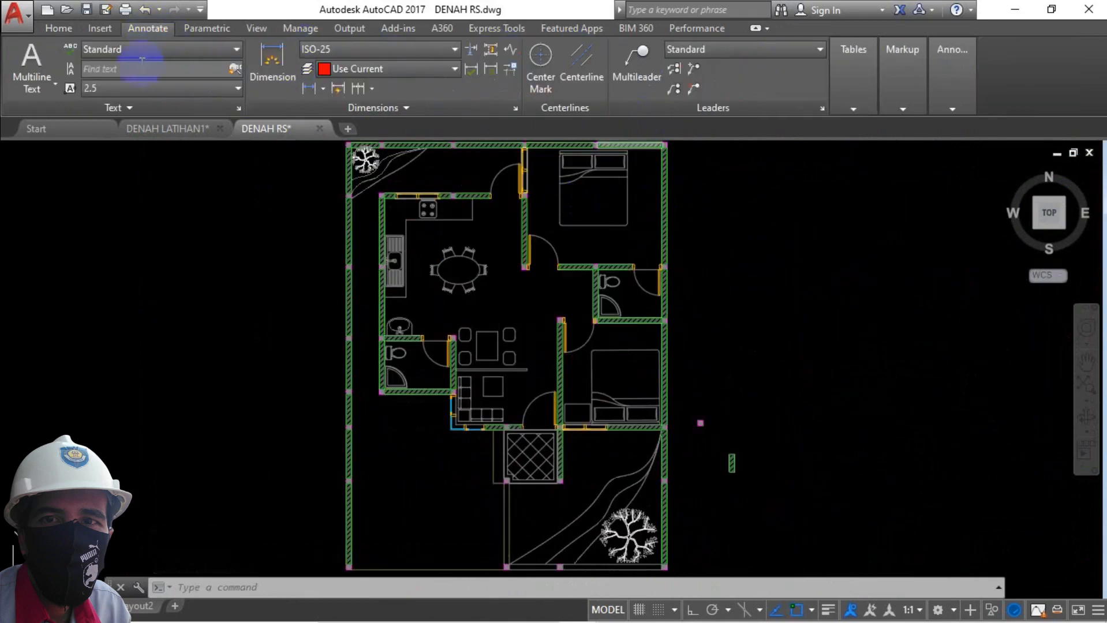
{"action": "type", "text": "d"}
{"action": "key", "text": "Return"}
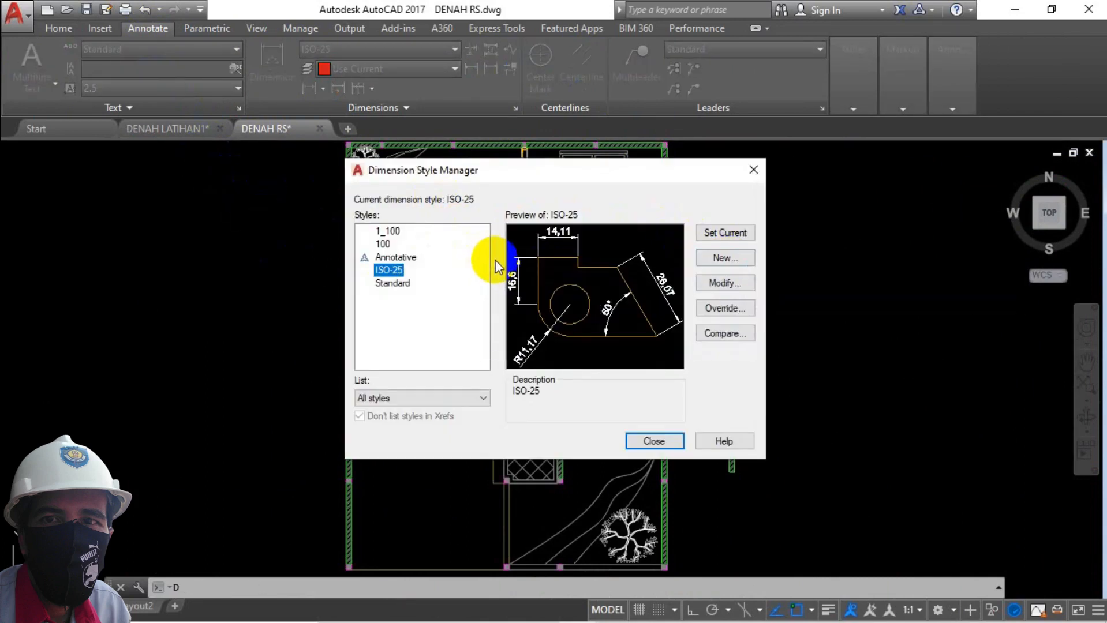
{"action": "key", "text": "Escape"}
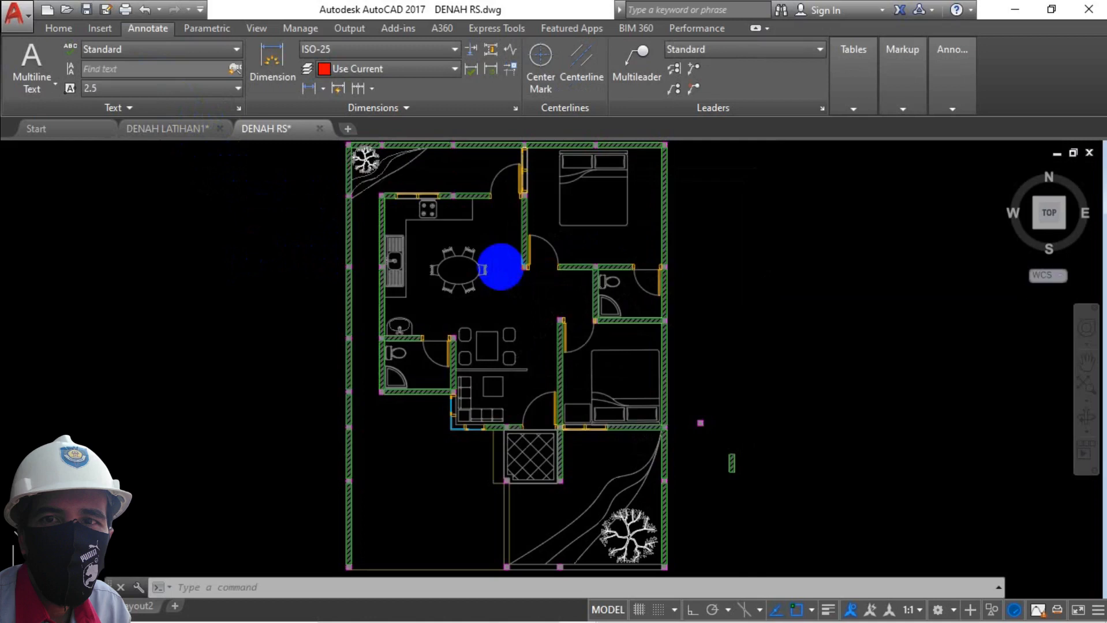
Create a new dimension style named 100N, starting from ISO-25 and used for all dimensions
{"action": "type", "text": "d"}
{"action": "key", "text": "Return"}
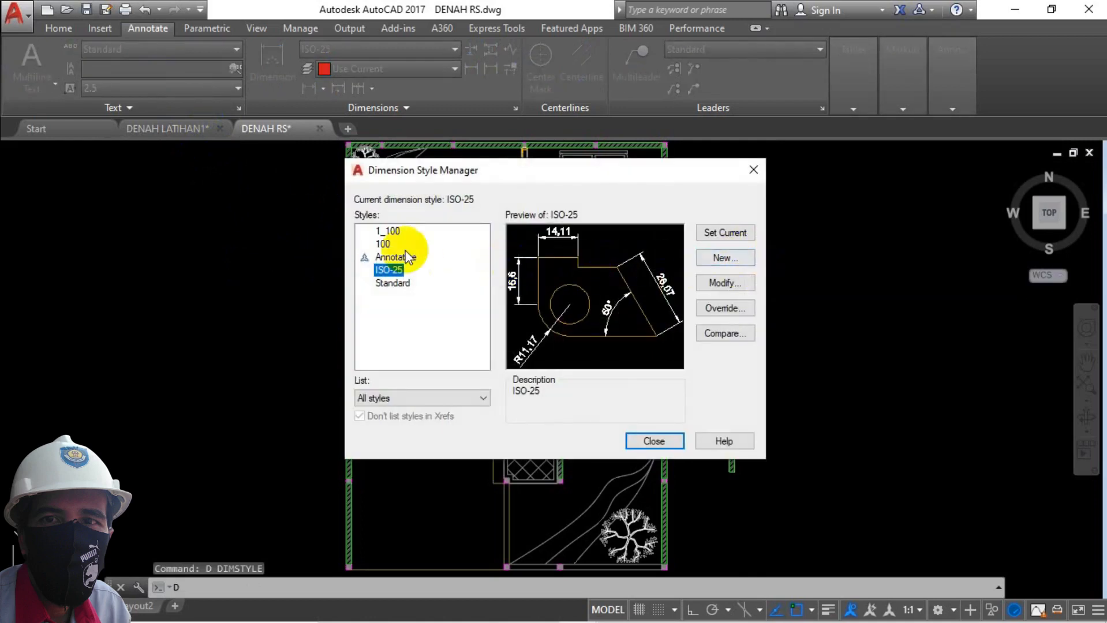
{"action": "left_click", "coordinate": [721, 258]}
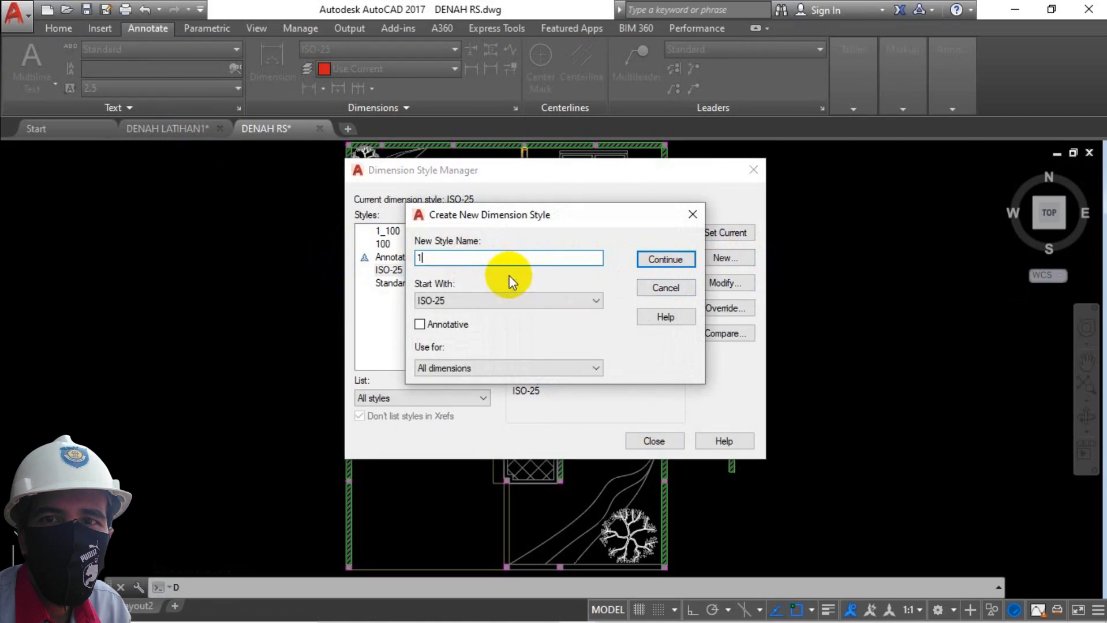
{"action": "type", "text": "100N"}
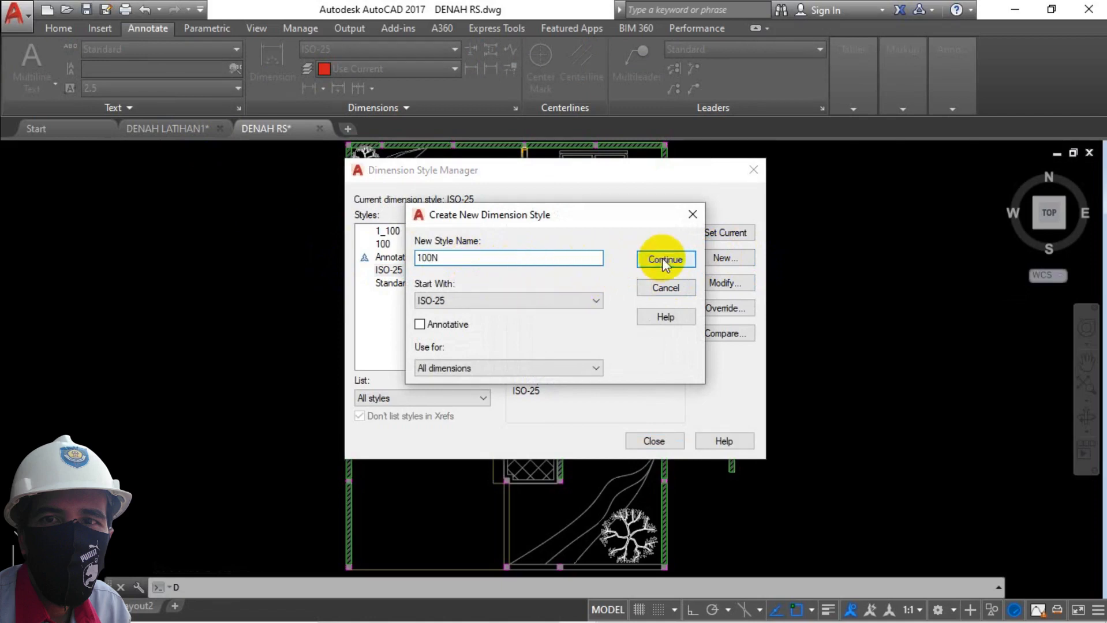
{"action": "left_click", "coordinate": [665, 261]}
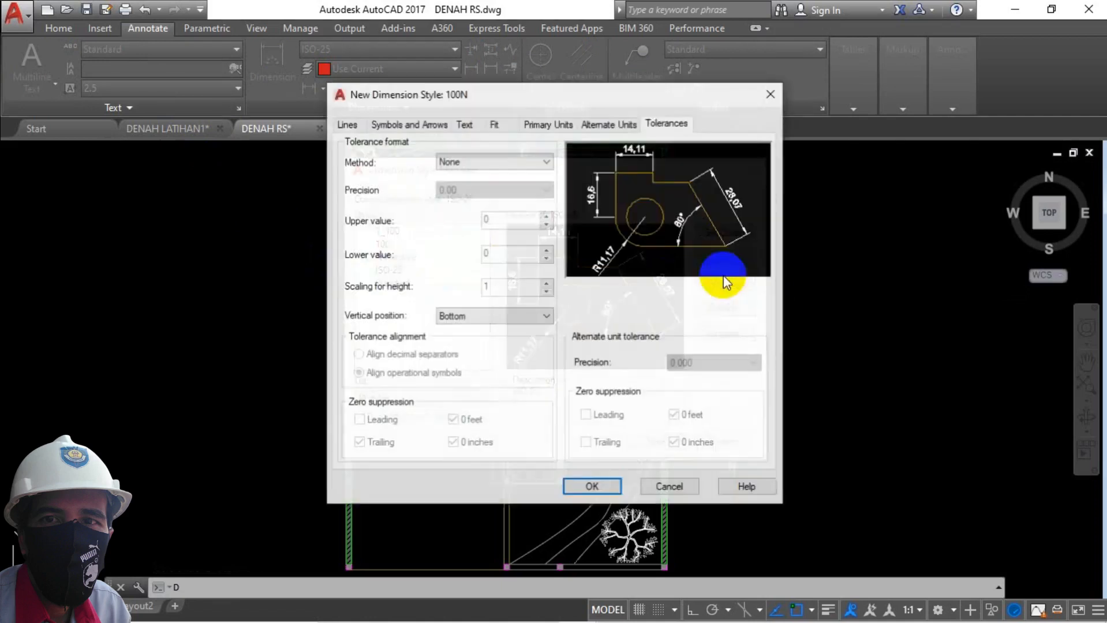
Set the 100N style's baseline spacing, extension beyond dimension lines and offset from origin to 100 each
{"action": "left_click", "coordinate": [352, 124]}
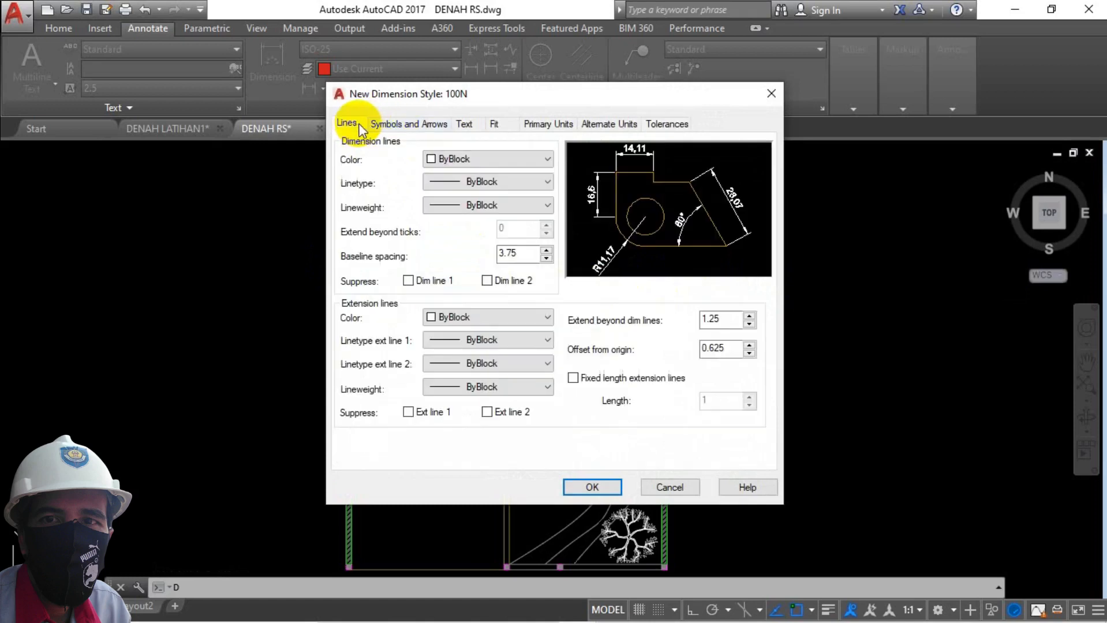
{"action": "double_click", "coordinate": [535, 254]}
{"action": "double_click", "coordinate": [734, 320]}
{"action": "double_click", "coordinate": [715, 346]}
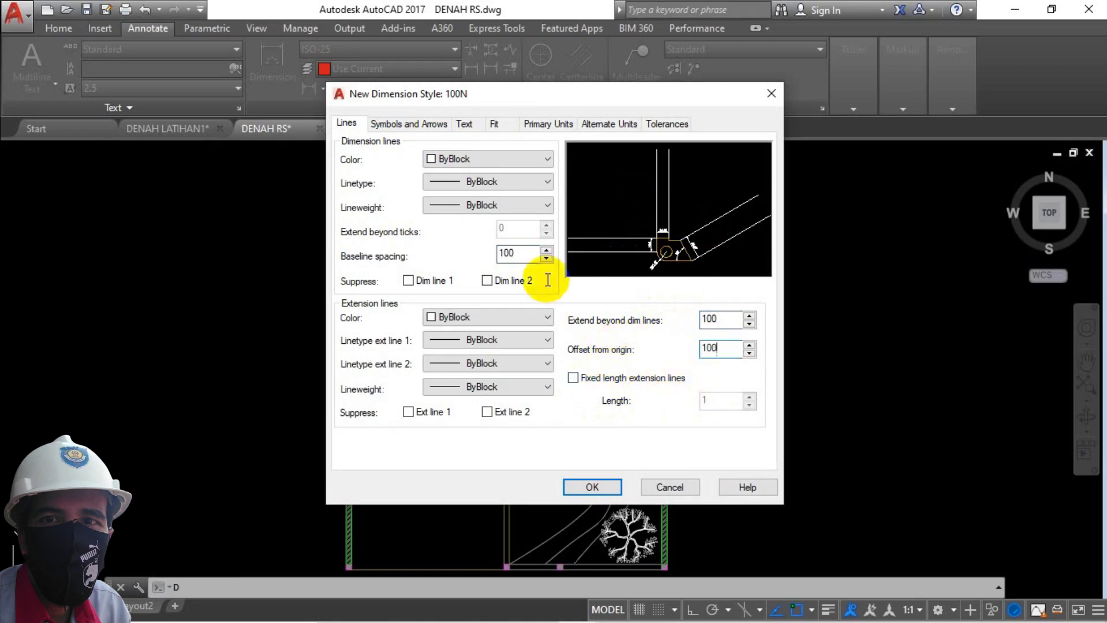
Set the 100N style's arrowheads to Architectural tick with an arrow size of 180
{"action": "left_click", "coordinate": [427, 125]}
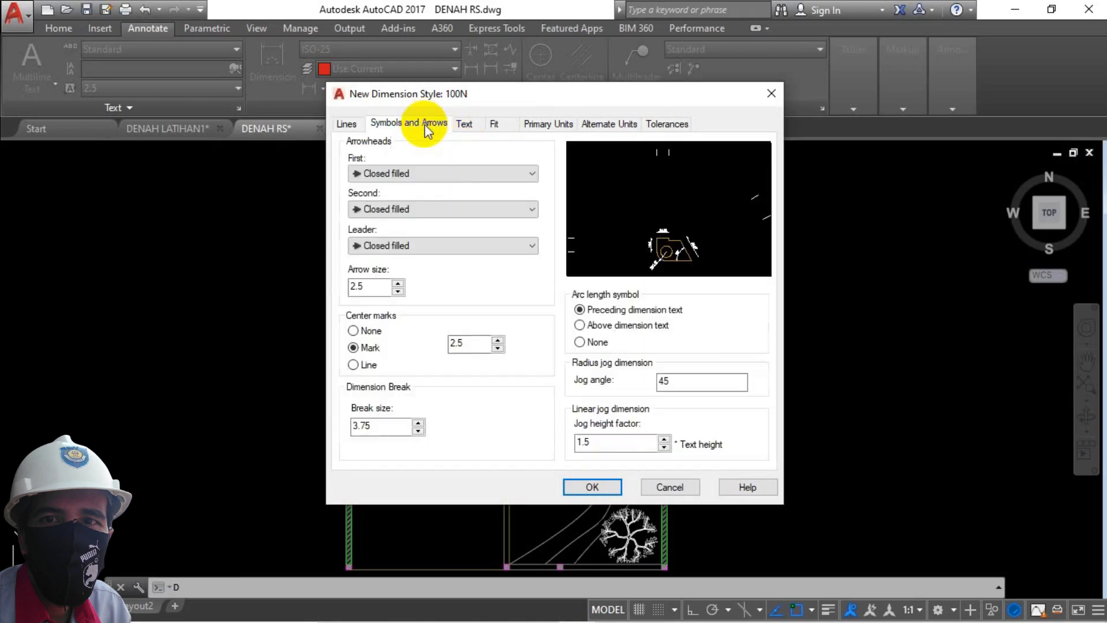
{"action": "left_click", "coordinate": [411, 181]}
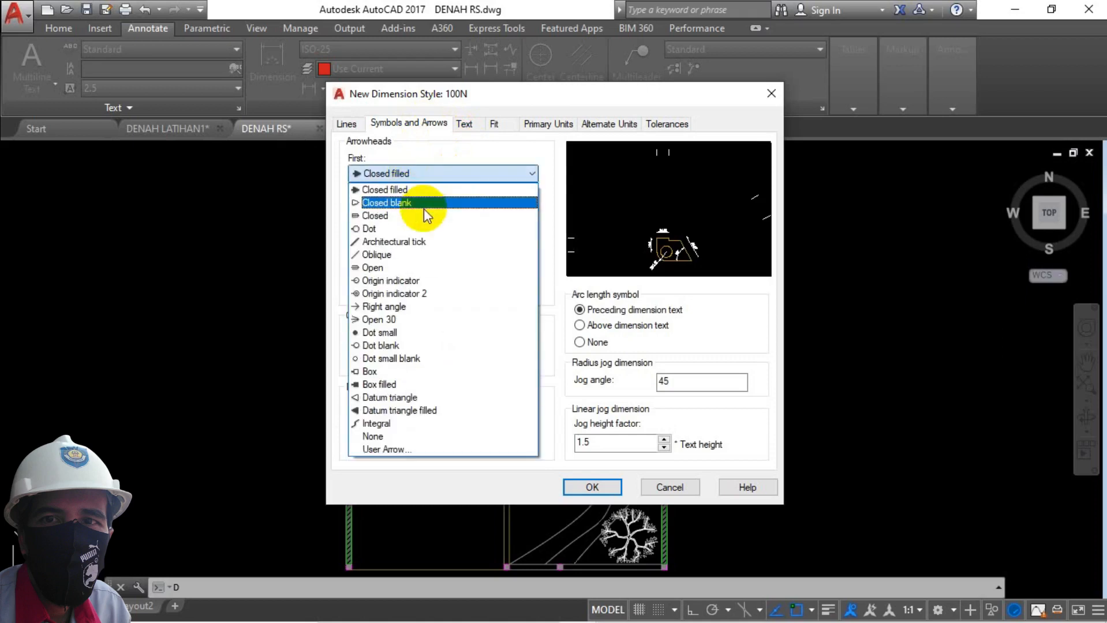
{"action": "left_click", "coordinate": [421, 242]}
{"action": "left_click_drag", "start_coordinate": [378, 286], "coordinate": [306, 278]}
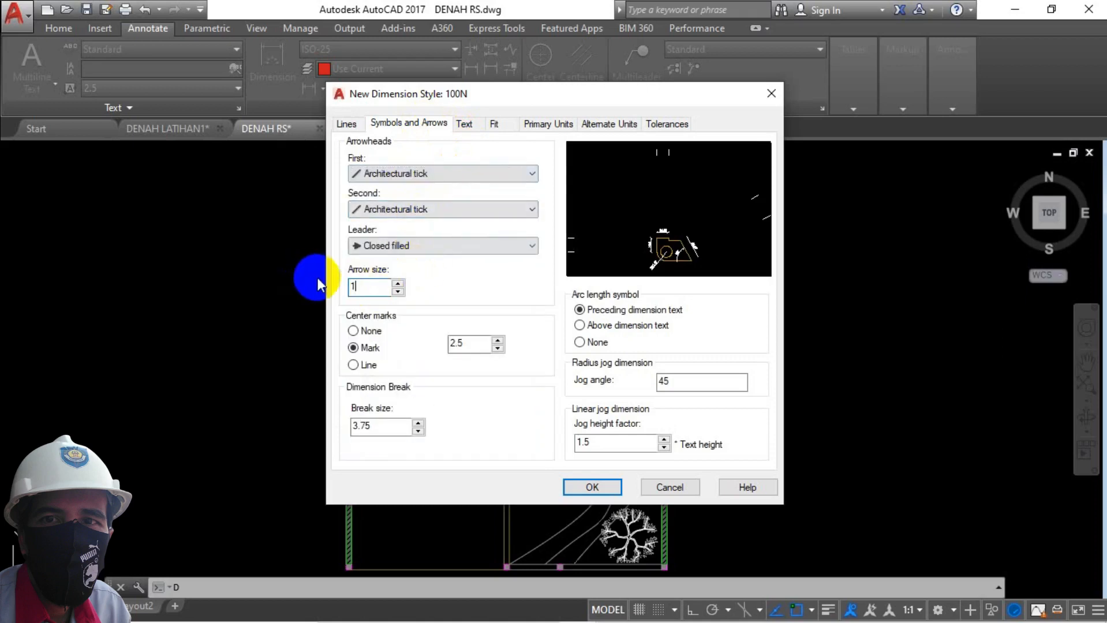
{"action": "type", "text": "180"}
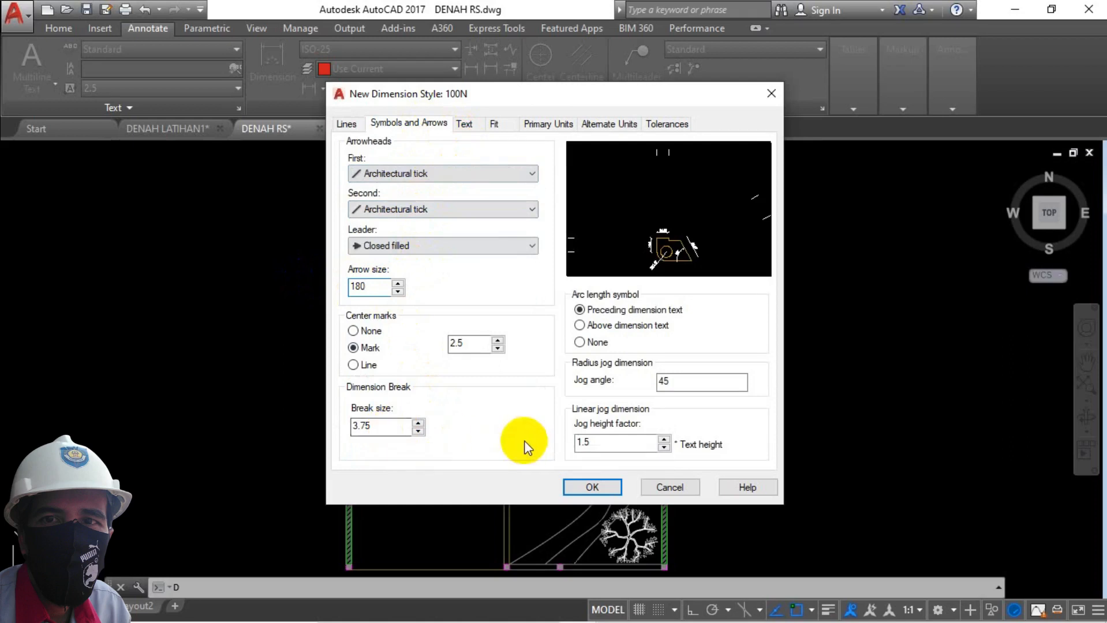
{"action": "left_click", "coordinate": [346, 123]}
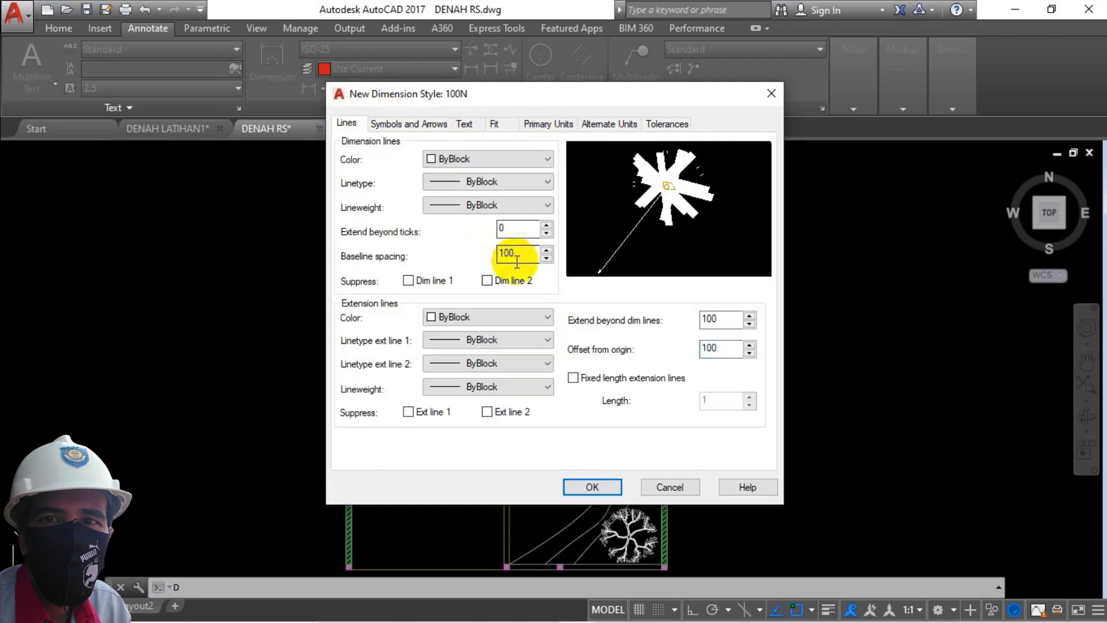
{"action": "left_click", "coordinate": [408, 124]}
Set the 100N style's text offset from the dimension line to 50 and its text height to 200
{"action": "left_click", "coordinate": [466, 125]}
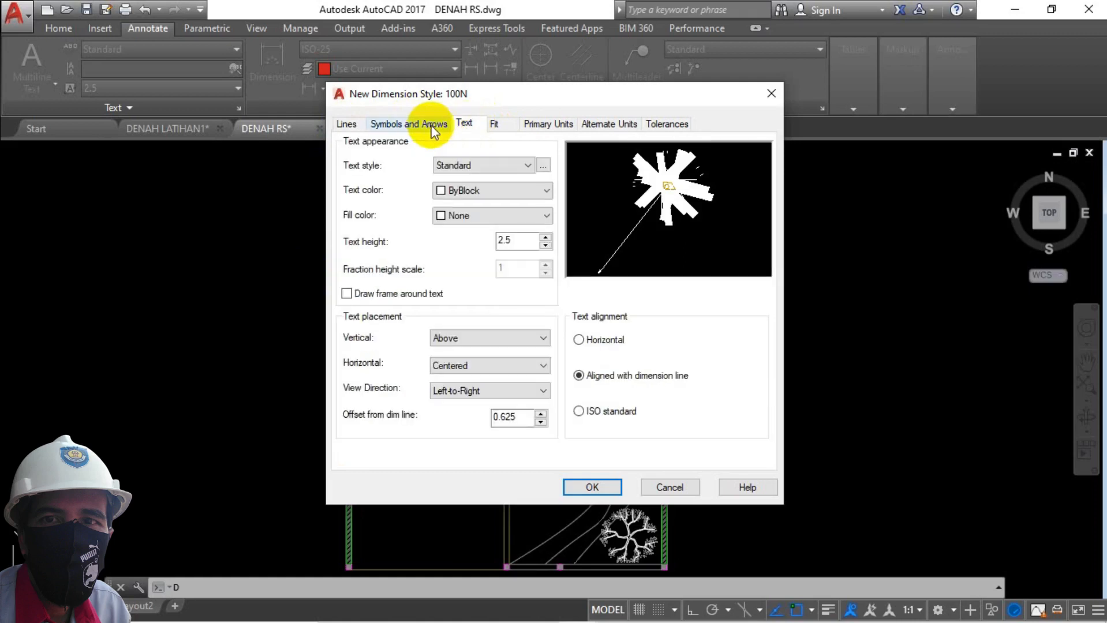
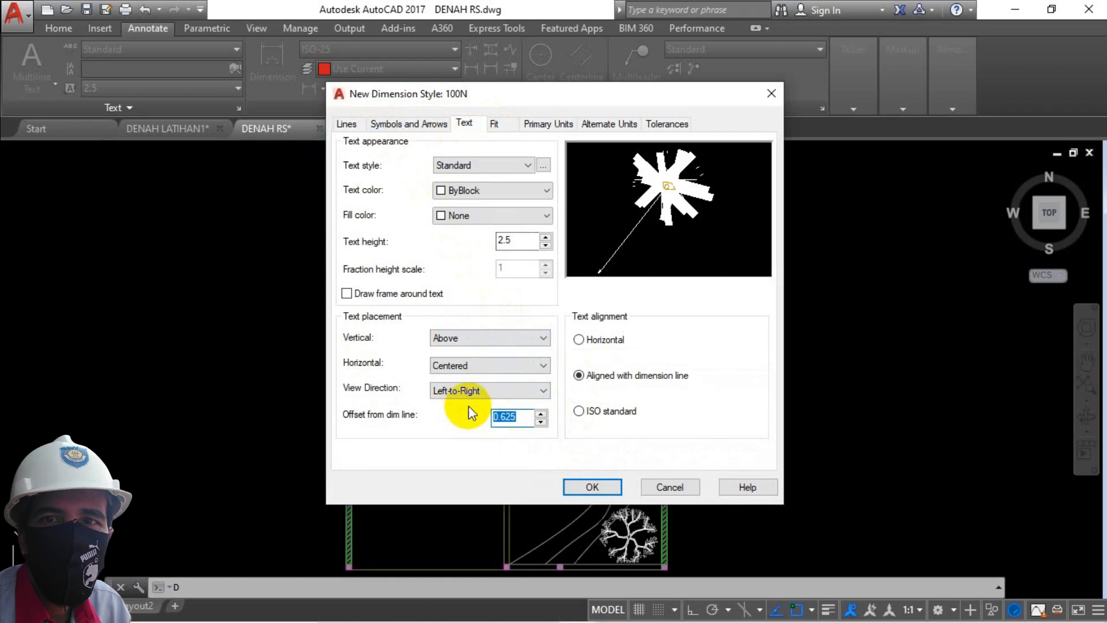
{"action": "type", "text": "50"}
{"action": "double_click", "coordinate": [530, 240]}
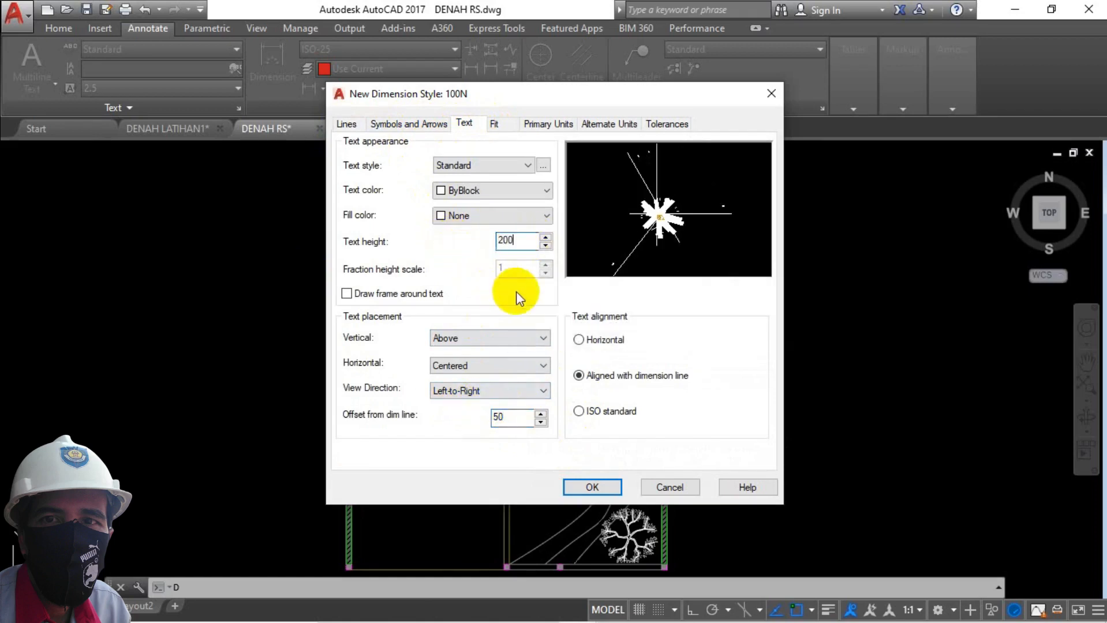
{"action": "left_click", "coordinate": [543, 166]}
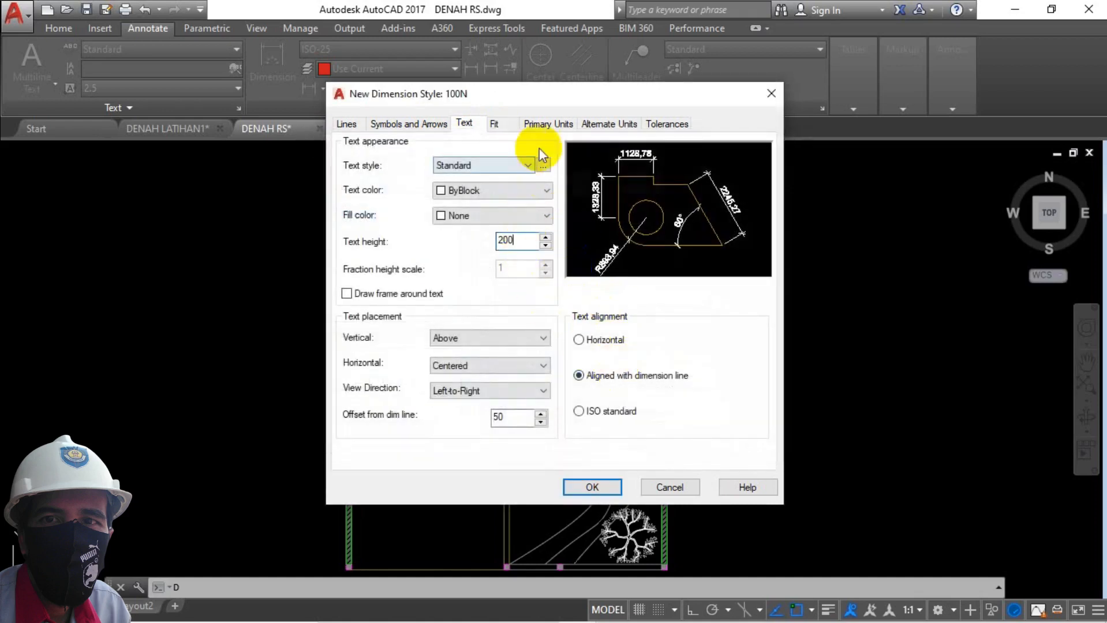
Set the 100N style's linear primary units to precision 0 with a period as decimal separator
{"action": "left_click", "coordinate": [500, 128]}
{"action": "left_click", "coordinate": [543, 127]}
{"action": "left_click", "coordinate": [474, 184]}
{"action": "left_click", "coordinate": [479, 194]}
{"action": "left_click", "coordinate": [520, 242]}
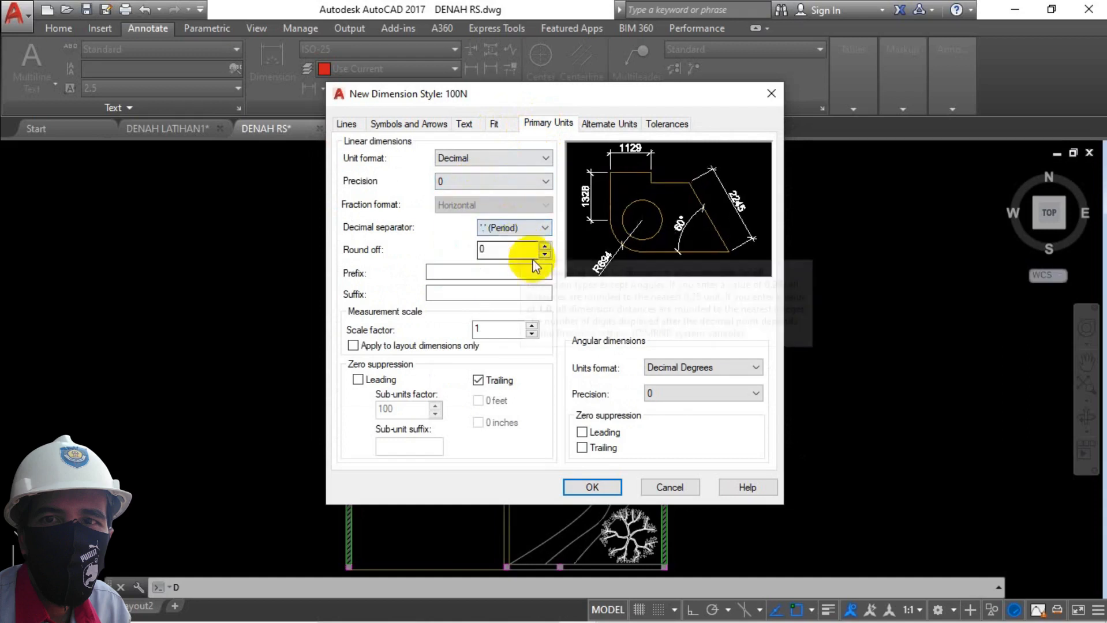
Set the vertical position of the 100N style's tolerances to Middle
{"action": "left_click", "coordinate": [595, 127]}
{"action": "left_click", "coordinate": [664, 127]}
{"action": "left_click", "coordinate": [479, 317]}
{"action": "left_click", "coordinate": [484, 335]}
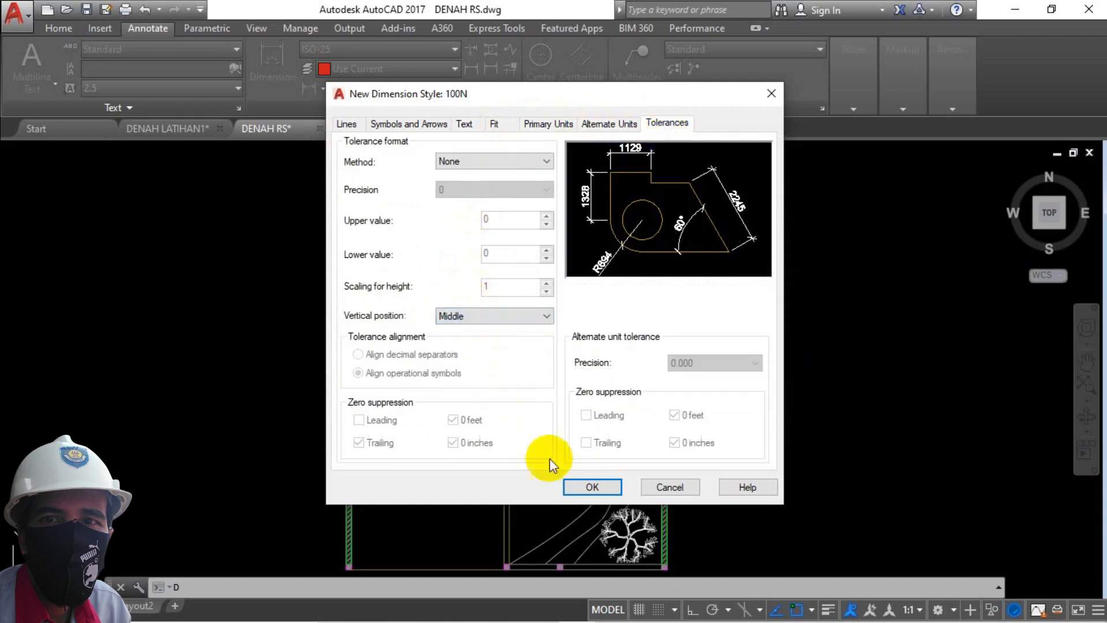
Save the 100N dimension style, make it current and close the style manager
{"action": "left_click", "coordinate": [583, 486]}
{"action": "left_click", "coordinate": [719, 235]}
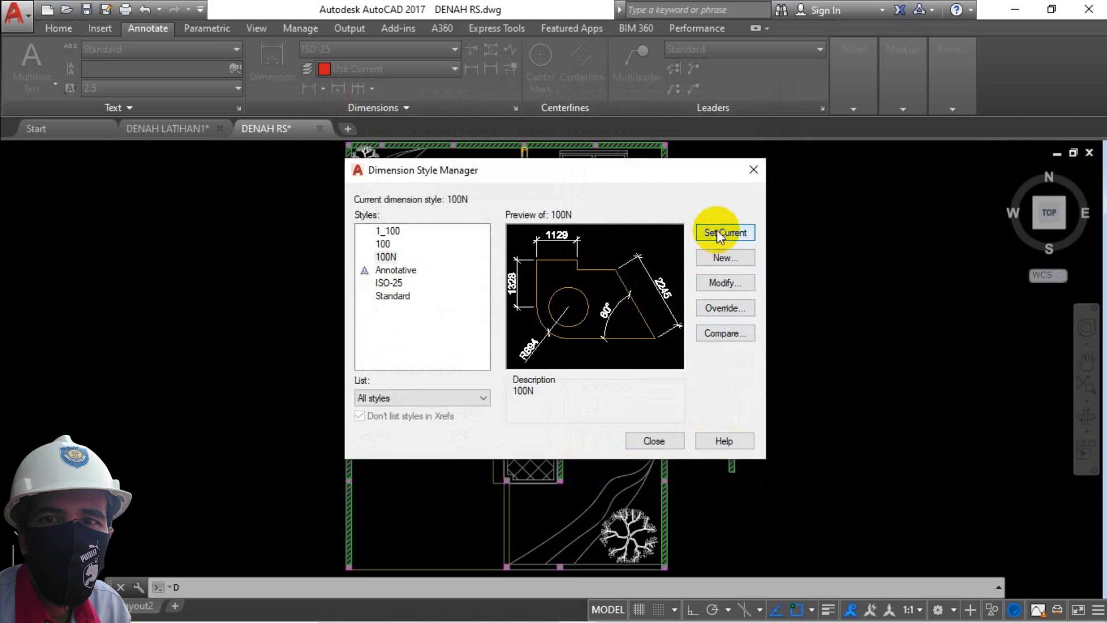
{"action": "left_click", "coordinate": [654, 442]}
{"action": "left_click", "coordinate": [272, 64]}
{"action": "scroll", "coordinate": [613, 397], "scroll_direction": "down", "scroll_amount": 3}
{"action": "scroll", "coordinate": [613, 397], "scroll_direction": "up", "scroll_amount": 10}
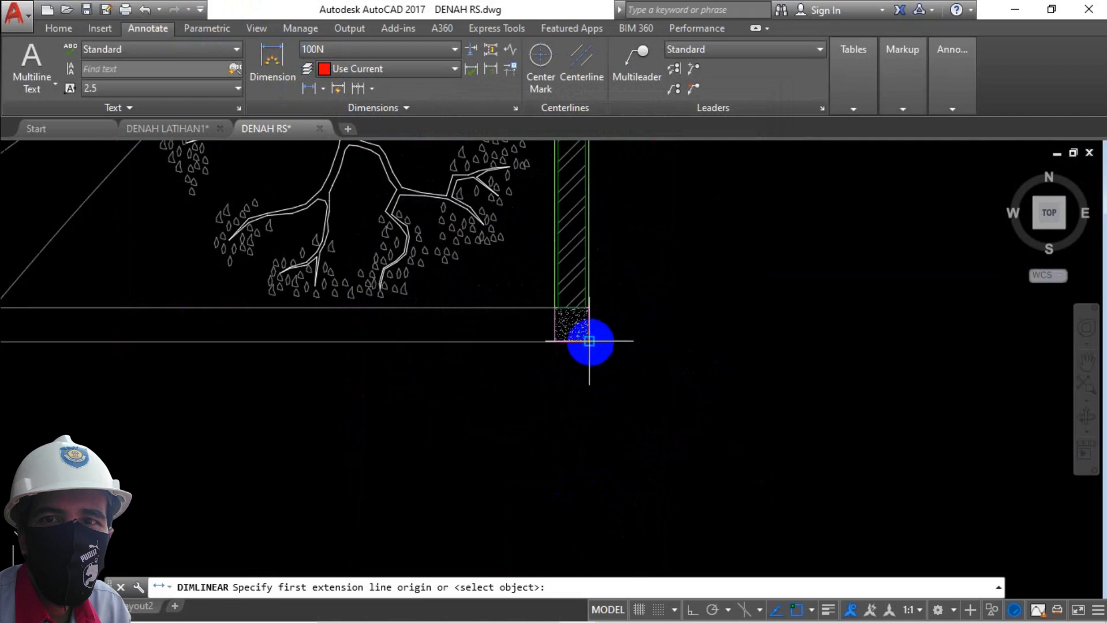
{"action": "left_click", "coordinate": [589, 341]}
{"action": "scroll", "coordinate": [596, 398], "scroll_direction": "down", "scroll_amount": 5}
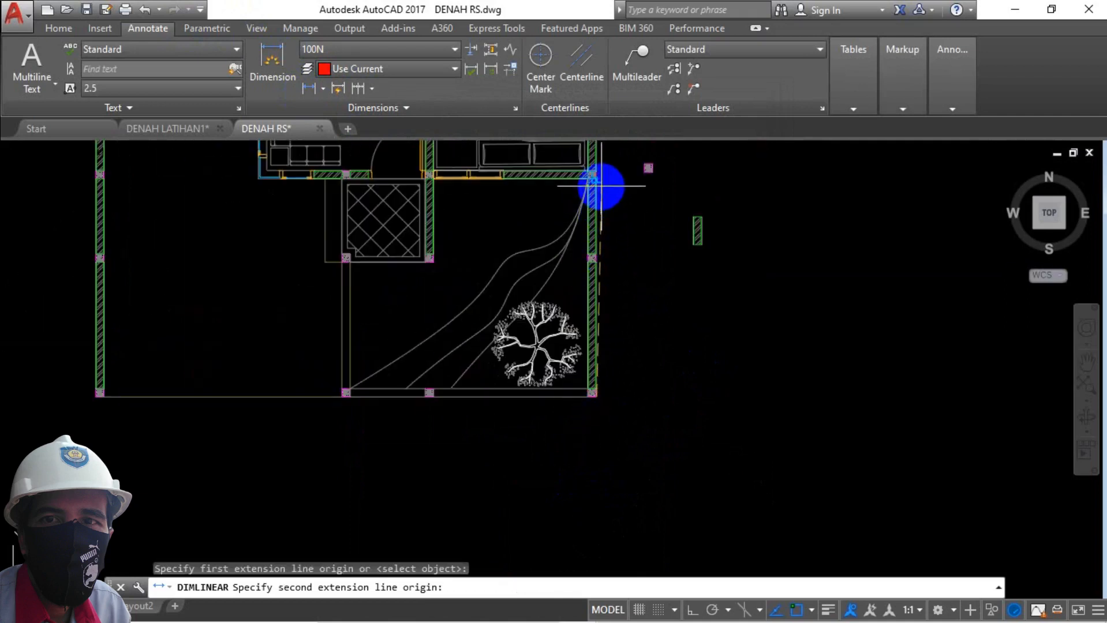
{"action": "key", "text": "Escape"}
Dimension the right boundary wall from its front corner to the next column, placing the dimension line 1000 outside the wall
{"action": "left_click", "coordinate": [59, 28]}
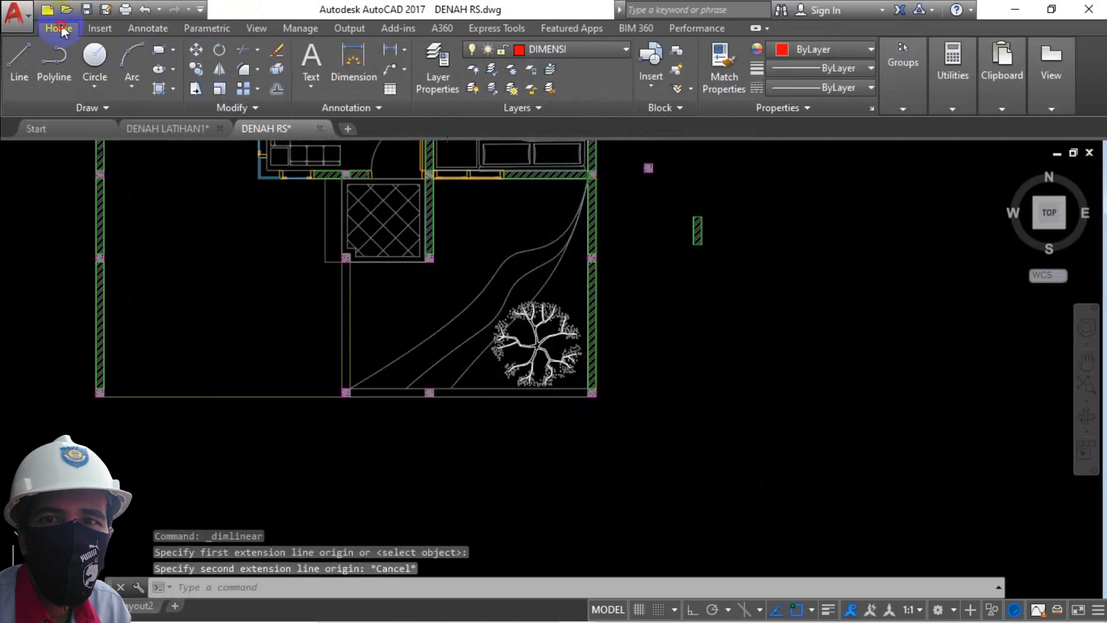
{"action": "left_click", "coordinate": [604, 50]}
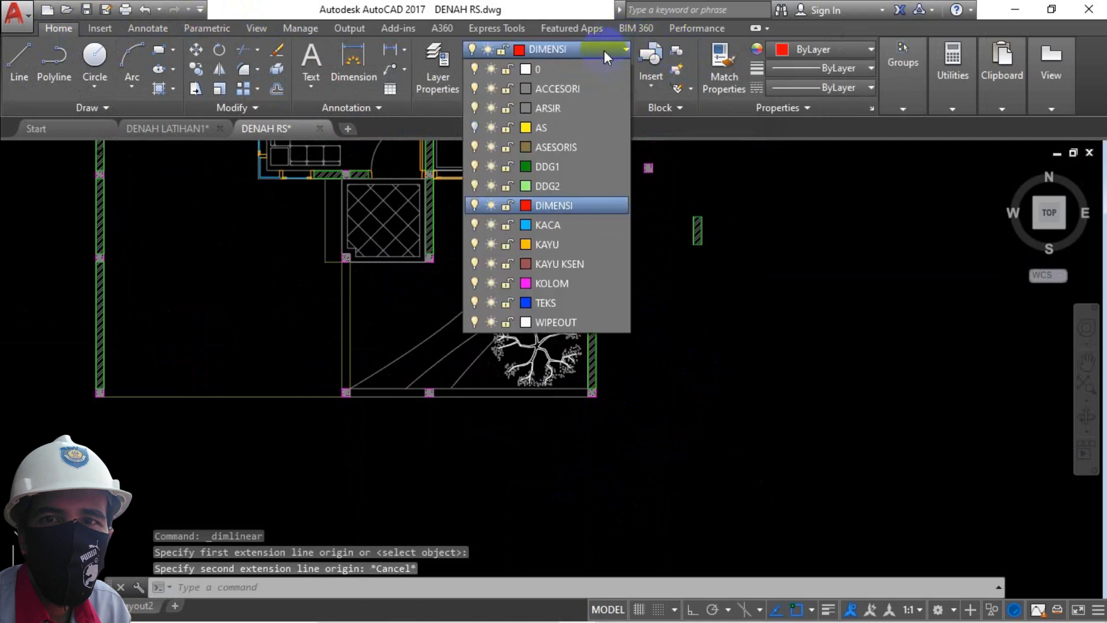
{"action": "left_click", "coordinate": [353, 60]}
{"action": "scroll", "coordinate": [605, 405], "scroll_direction": "up", "scroll_amount": 3}
{"action": "key", "text": "Return"}
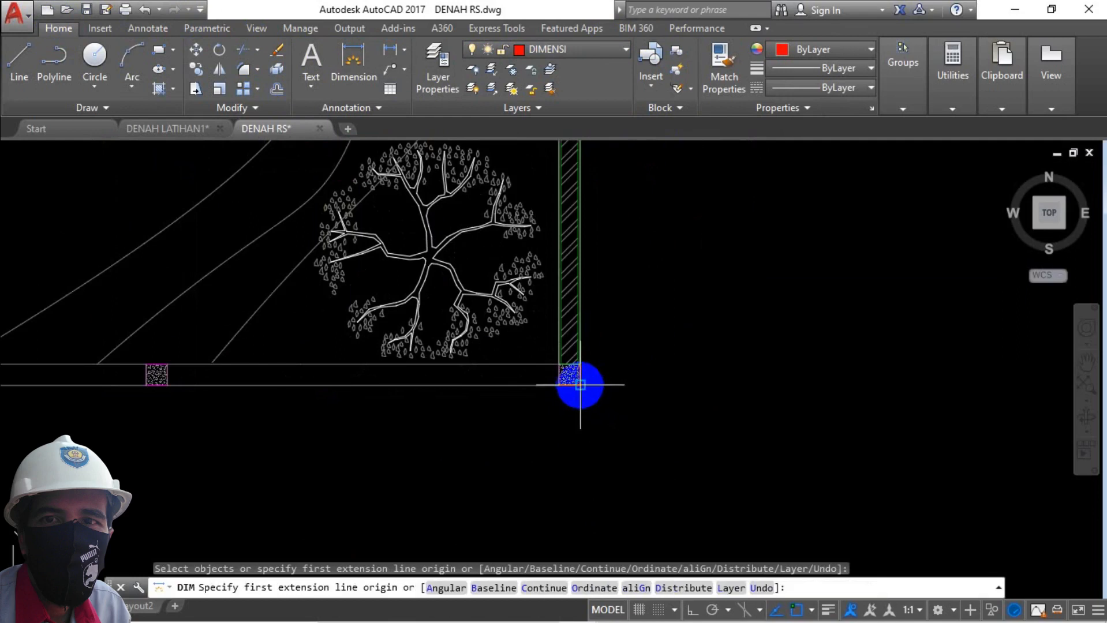
{"action": "left_click", "coordinate": [579, 385]}
{"action": "scroll", "coordinate": [631, 289], "scroll_direction": "down", "scroll_amount": 6}
{"action": "scroll", "coordinate": [605, 309], "scroll_direction": "up", "scroll_amount": 5}
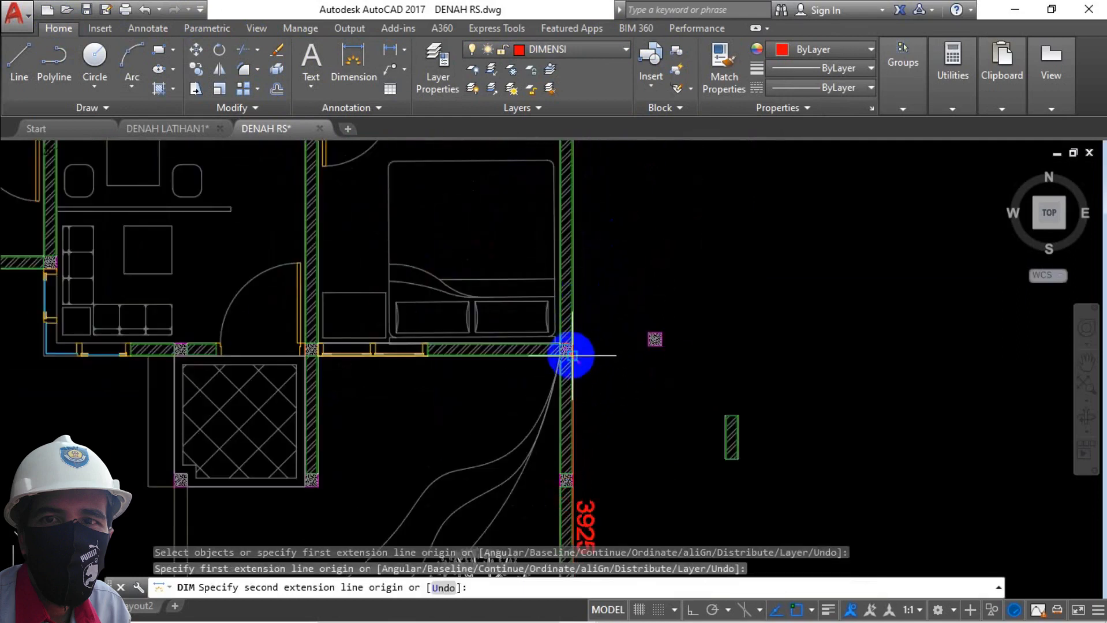
{"action": "scroll", "coordinate": [568, 347], "scroll_direction": "up", "scroll_amount": 2}
{"action": "scroll", "coordinate": [573, 284], "scroll_direction": "down", "scroll_amount": 5}
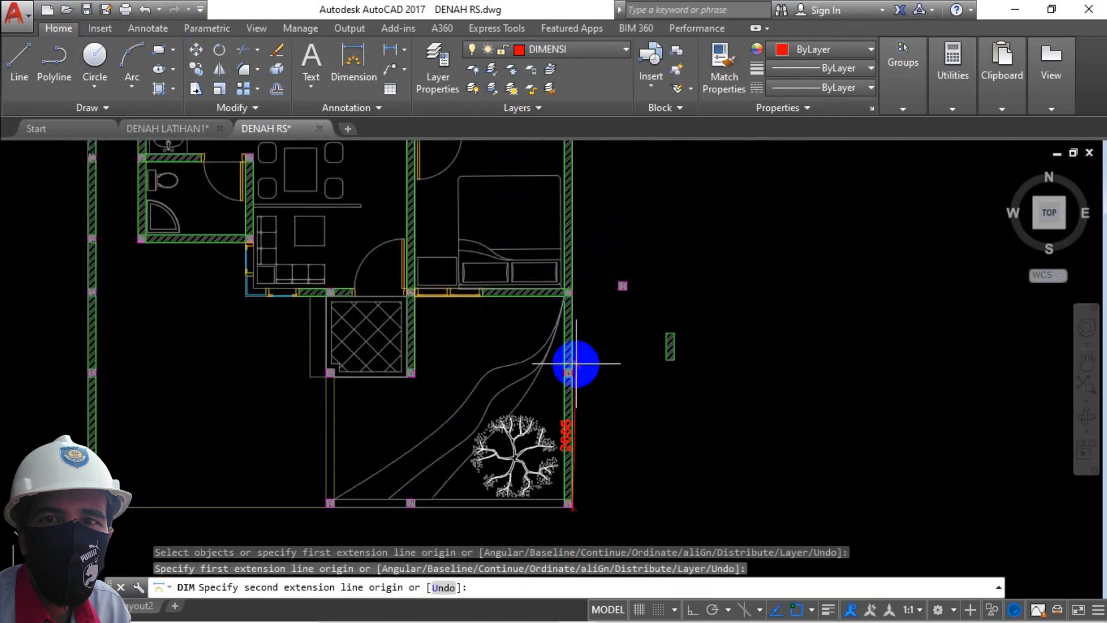
{"action": "scroll", "coordinate": [577, 378], "scroll_direction": "up", "scroll_amount": 6}
{"action": "left_click", "coordinate": [556, 392]}
{"action": "scroll", "coordinate": [626, 343], "scroll_direction": "down", "scroll_amount": 6}
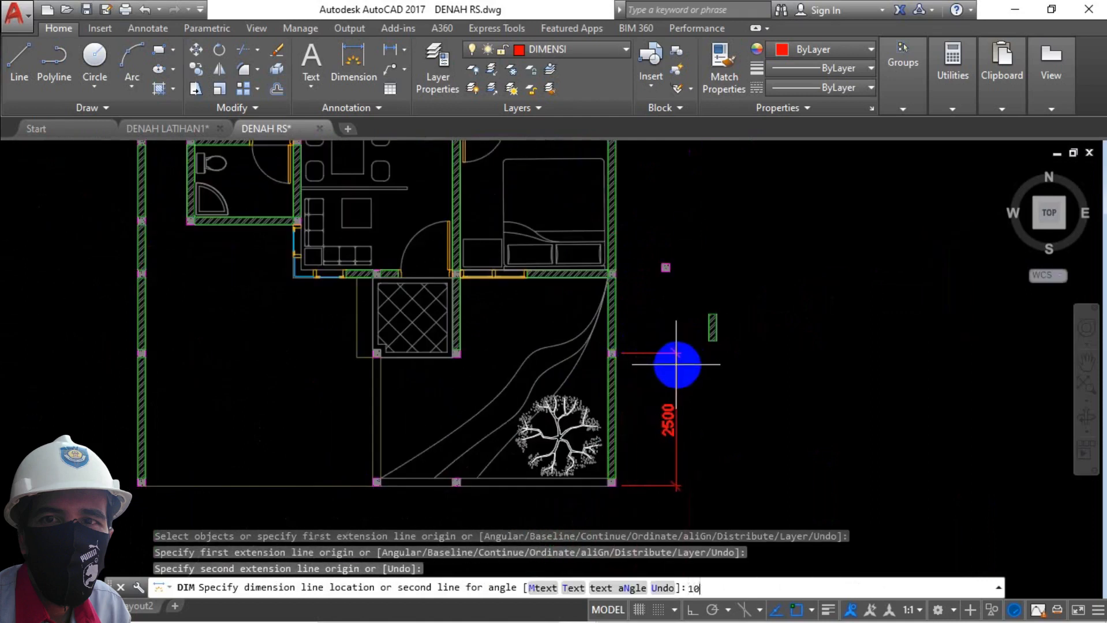
{"action": "key", "text": "Return"}
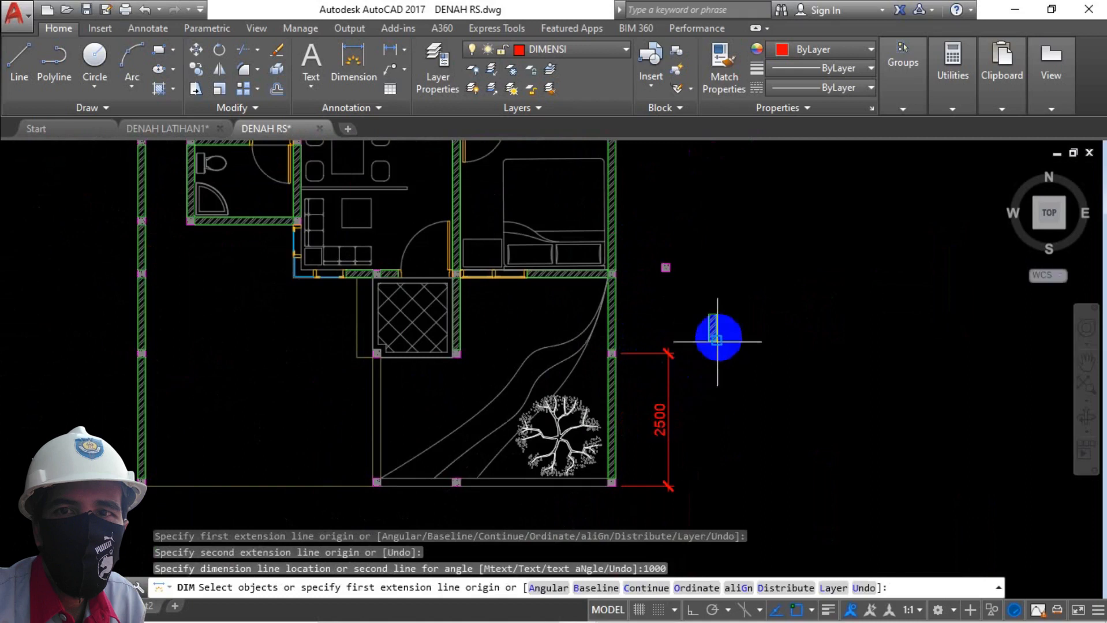
Erase the stray column and wall pieces lying outside the right boundary wall
{"action": "key", "text": "Escape"}
{"action": "left_click", "coordinate": [713, 235]}
{"action": "left_click", "coordinate": [650, 299]}
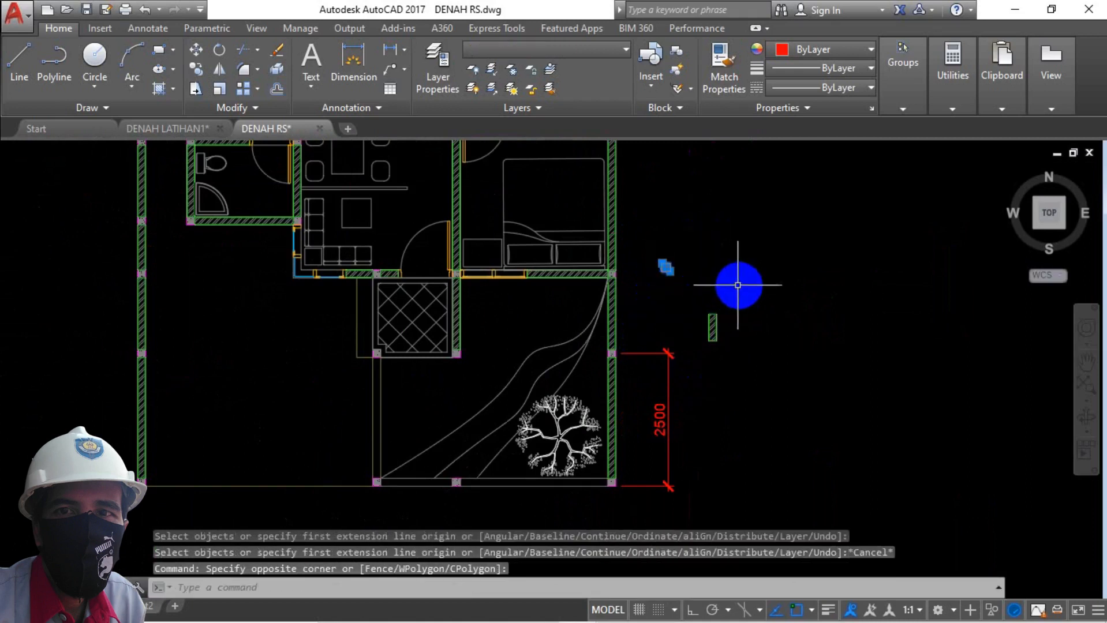
{"action": "left_click", "coordinate": [750, 278]}
{"action": "left_click", "coordinate": [698, 353]}
{"action": "key", "text": "Delete"}
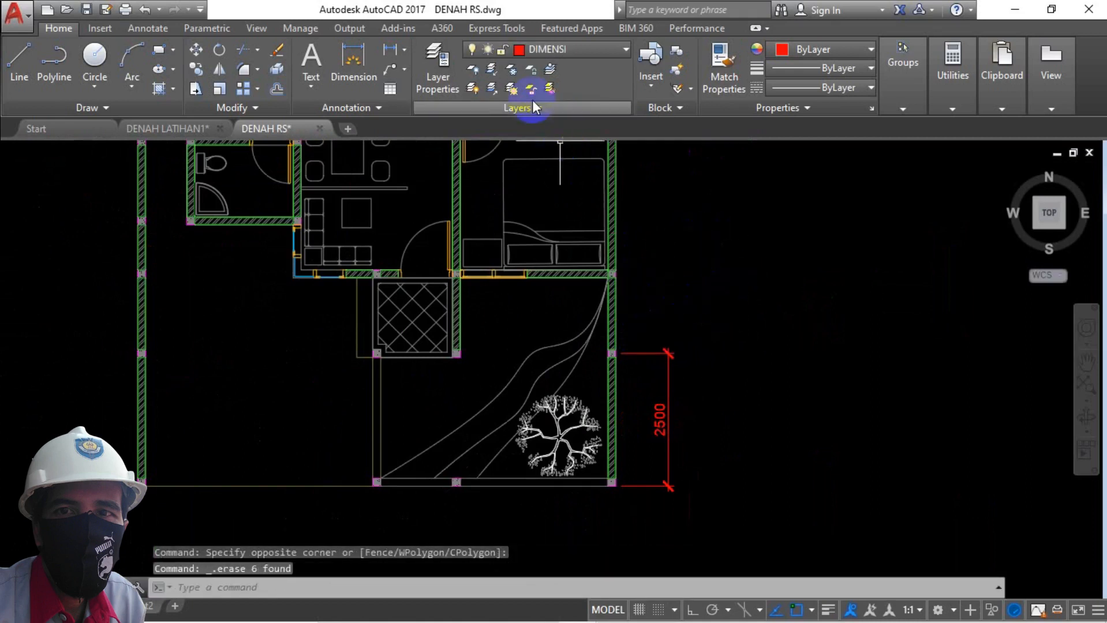
Continue the right boundary wall dimension to the column at the bedroom's front wall and the one at its rear wall
{"action": "left_click", "coordinate": [142, 30]}
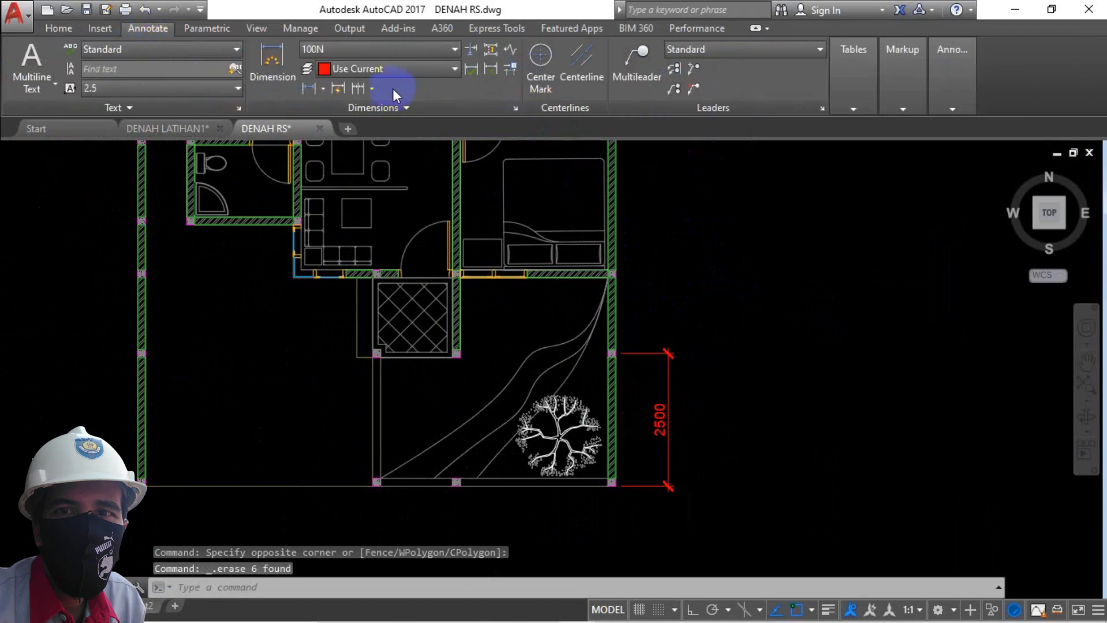
{"action": "left_click", "coordinate": [358, 88]}
{"action": "scroll", "coordinate": [604, 266], "scroll_direction": "up", "scroll_amount": 4}
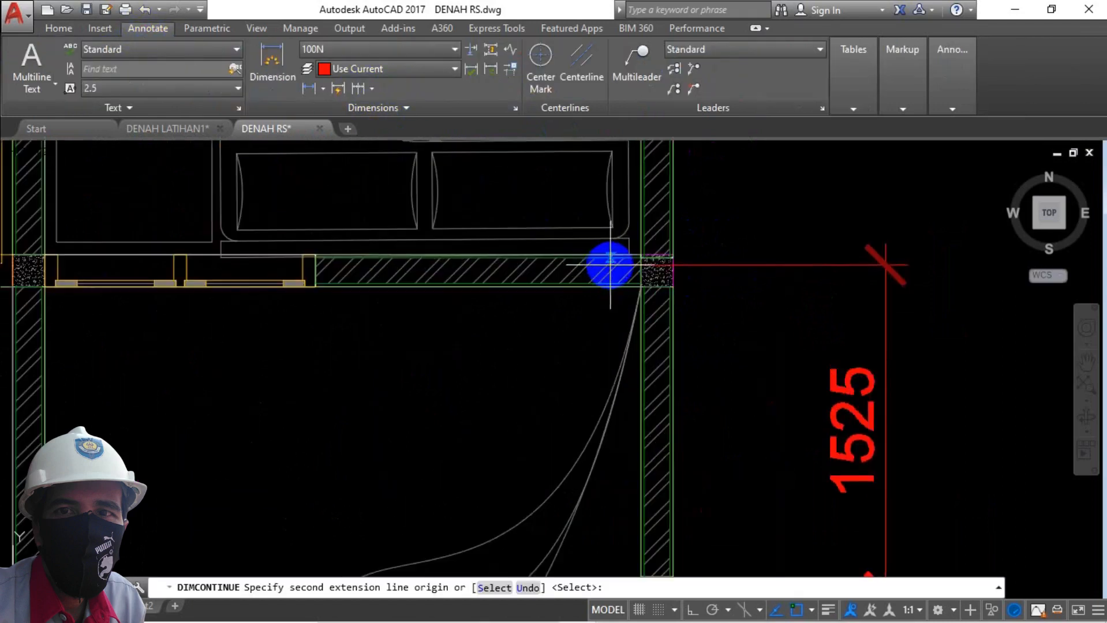
{"action": "left_click", "coordinate": [673, 272]}
{"action": "scroll", "coordinate": [664, 300], "scroll_direction": "down", "scroll_amount": 4}
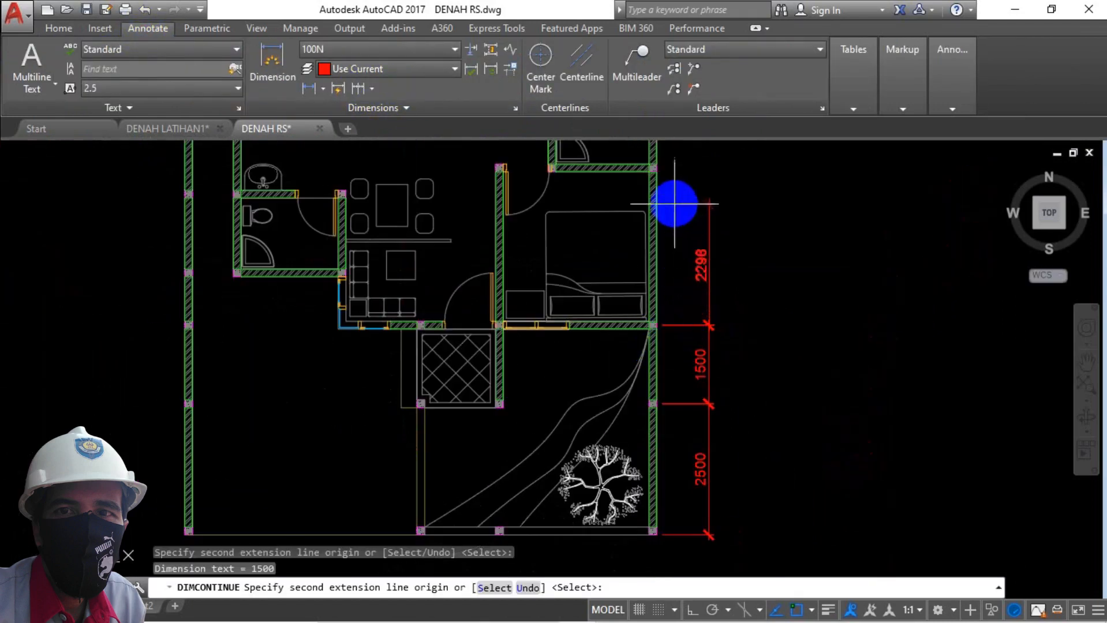
{"action": "scroll", "coordinate": [657, 168], "scroll_direction": "up", "scroll_amount": 4}
{"action": "left_click", "coordinate": [647, 175]}
{"action": "scroll", "coordinate": [642, 260], "scroll_direction": "down", "scroll_amount": 4}
Continue the right dimension chain past the bathroom's rear wall column to the rear corner and finish it
{"action": "scroll", "coordinate": [638, 249], "scroll_direction": "up", "scroll_amount": 5}
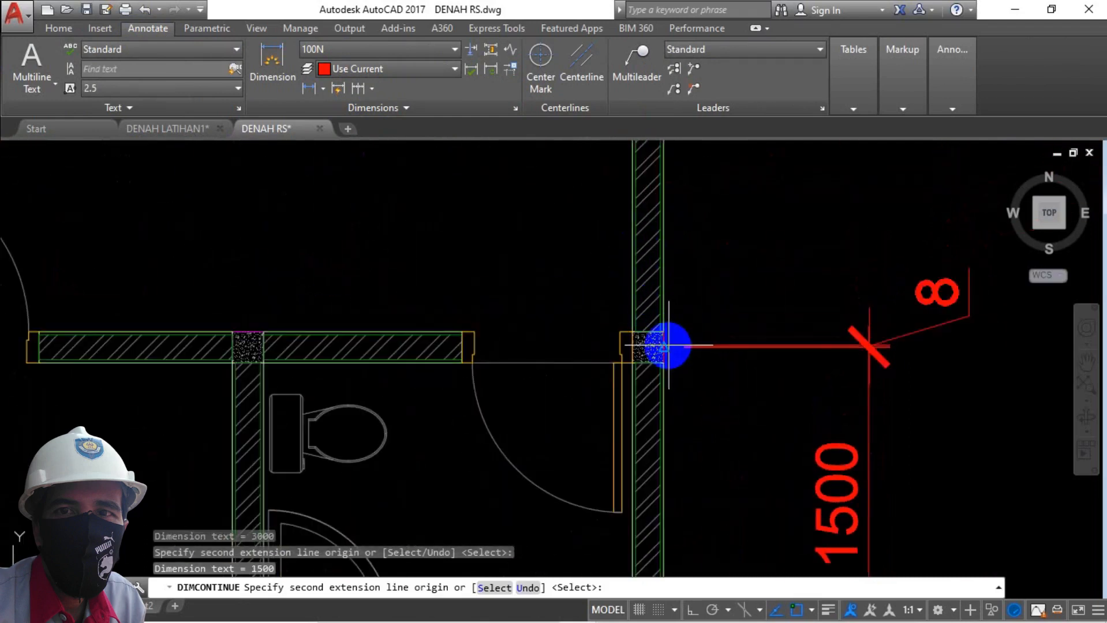
{"action": "left_click", "coordinate": [666, 335]}
{"action": "scroll", "coordinate": [662, 337], "scroll_direction": "down", "scroll_amount": 4}
{"action": "scroll", "coordinate": [664, 231], "scroll_direction": "up", "scroll_amount": 4}
{"action": "scroll", "coordinate": [633, 201], "scroll_direction": "up", "scroll_amount": 2}
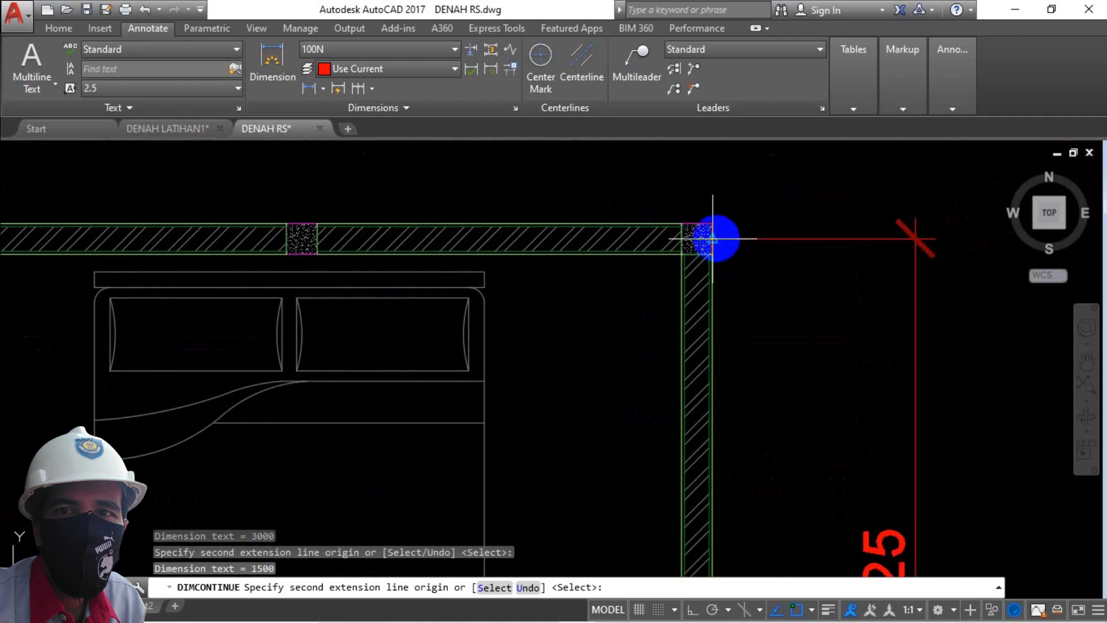
{"action": "key", "text": "Return"}
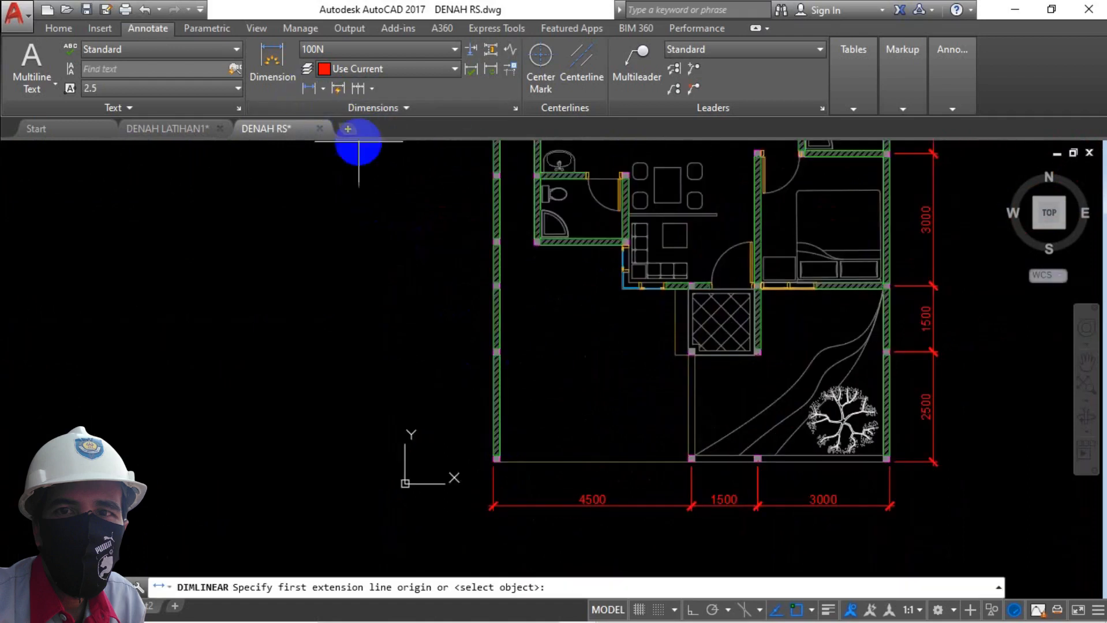
Add a linear dimension along the left boundary wall from its front corner to the column level with the bathroom's front wall, offset 1000
{"action": "scroll", "coordinate": [490, 456], "scroll_direction": "up", "scroll_amount": 8}
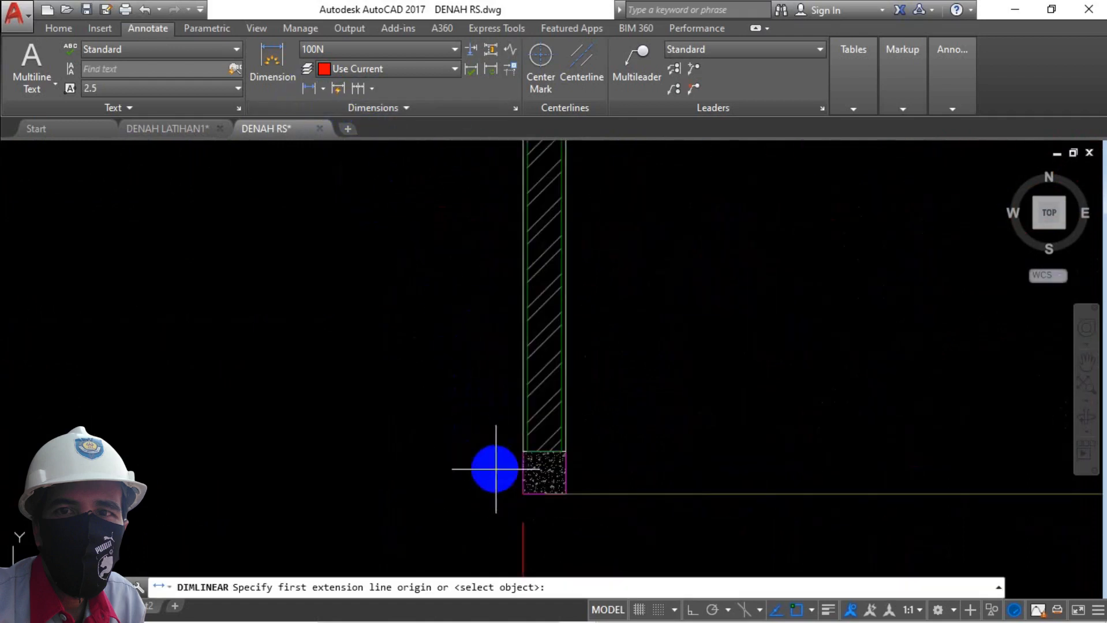
{"action": "left_click", "coordinate": [519, 487]}
{"action": "scroll", "coordinate": [514, 488], "scroll_direction": "down", "scroll_amount": 8}
{"action": "scroll", "coordinate": [492, 325], "scroll_direction": "up", "scroll_amount": 2}
{"action": "scroll", "coordinate": [511, 319], "scroll_direction": "down", "scroll_amount": 3}
{"action": "scroll", "coordinate": [477, 302], "scroll_direction": "up", "scroll_amount": 5}
{"action": "left_click", "coordinate": [458, 336]}
{"action": "scroll", "coordinate": [458, 336], "scroll_direction": "down", "scroll_amount": 4}
{"action": "type", "text": "1"}
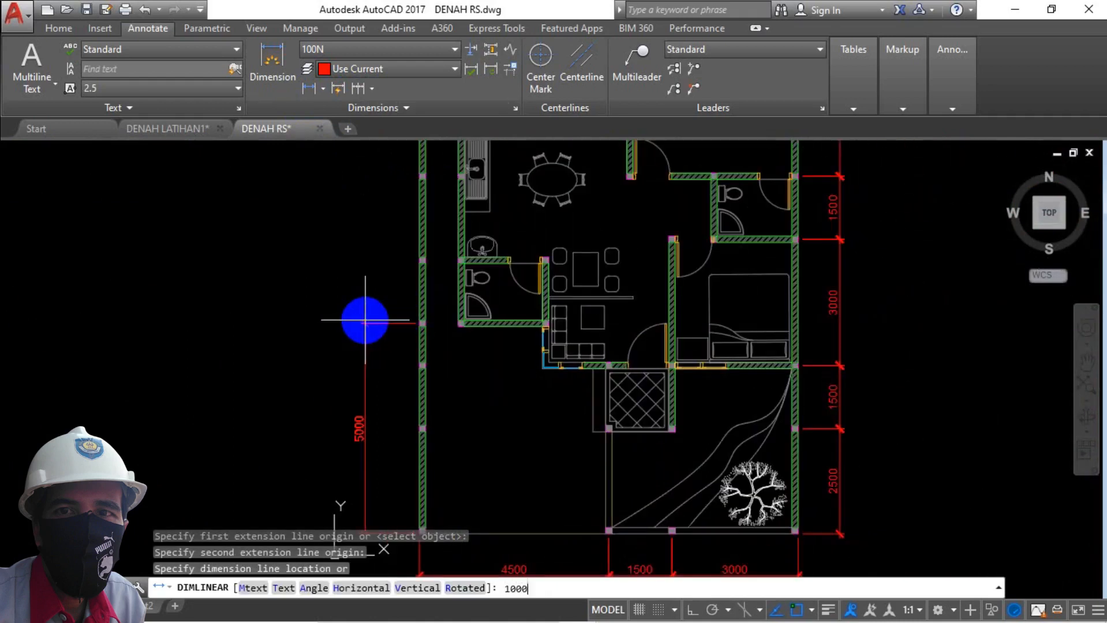
{"action": "type", "text": "000"}
{"action": "key", "text": "Return"}
Continue the left boundary wall dimension through the remaining columns up to the rear corner
{"action": "left_click", "coordinate": [358, 90]}
{"action": "scroll", "coordinate": [397, 232], "scroll_direction": "up", "scroll_amount": 3}
{"action": "scroll", "coordinate": [432, 302], "scroll_direction": "up", "scroll_amount": 3}
{"action": "left_click", "coordinate": [432, 264]}
{"action": "scroll", "coordinate": [448, 364], "scroll_direction": "down", "scroll_amount": 5}
{"action": "scroll", "coordinate": [445, 248], "scroll_direction": "up", "scroll_amount": 3}
{"action": "scroll", "coordinate": [440, 239], "scroll_direction": "down", "scroll_amount": 3}
{"action": "scroll", "coordinate": [437, 177], "scroll_direction": "up", "scroll_amount": 2}
{"action": "scroll", "coordinate": [441, 178], "scroll_direction": "up", "scroll_amount": 4}
{"action": "left_click", "coordinate": [470, 207]}
{"action": "scroll", "coordinate": [482, 334], "scroll_direction": "down", "scroll_amount": 4}
{"action": "scroll", "coordinate": [470, 171], "scroll_direction": "up", "scroll_amount": 6}
{"action": "left_click", "coordinate": [526, 264]}
{"action": "scroll", "coordinate": [453, 273], "scroll_direction": "down", "scroll_amount": 6}
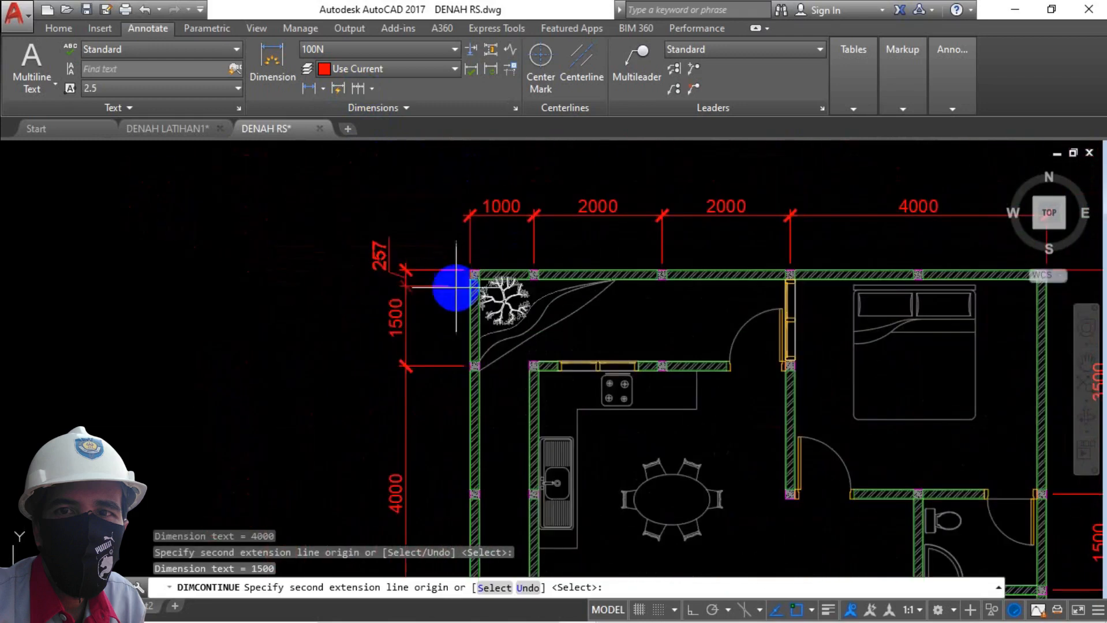
{"action": "key", "text": "Escape"}
Draw a carport rectangle beside the left boundary wall, from just below the bathroom to the front boundary line
{"action": "scroll", "coordinate": [456, 287], "scroll_direction": "down", "scroll_amount": 5}
{"action": "scroll", "coordinate": [475, 321], "scroll_direction": "up", "scroll_amount": 3}
{"action": "scroll", "coordinate": [526, 247], "scroll_direction": "up", "scroll_amount": 3}
{"action": "scroll", "coordinate": [503, 347], "scroll_direction": "up", "scroll_amount": 2}
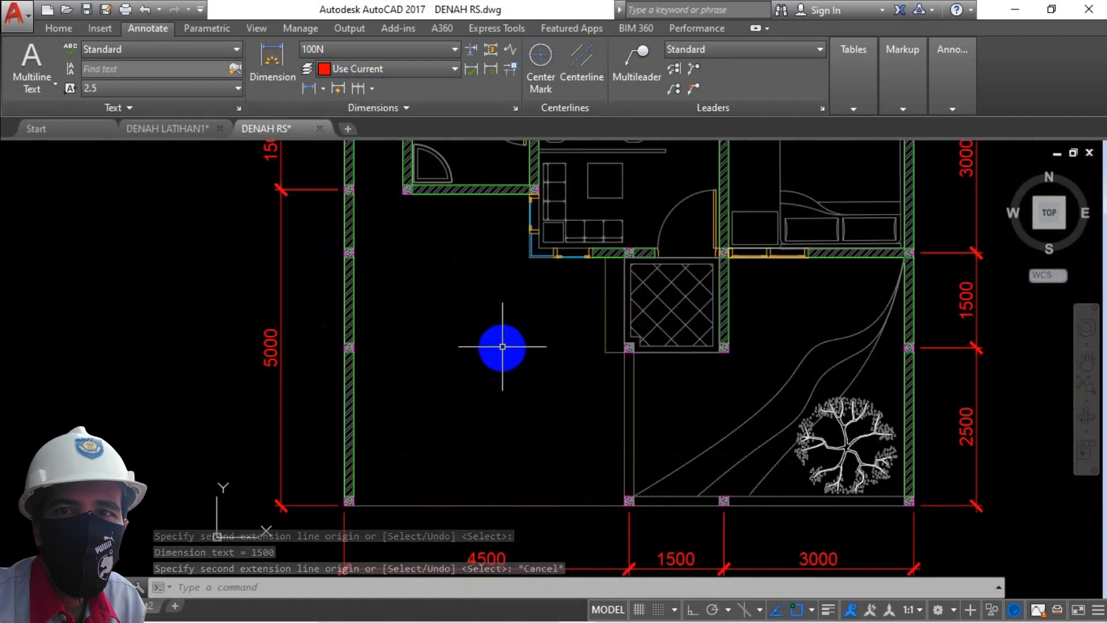
{"action": "type", "text": "rec"}
{"action": "key", "text": "Return"}
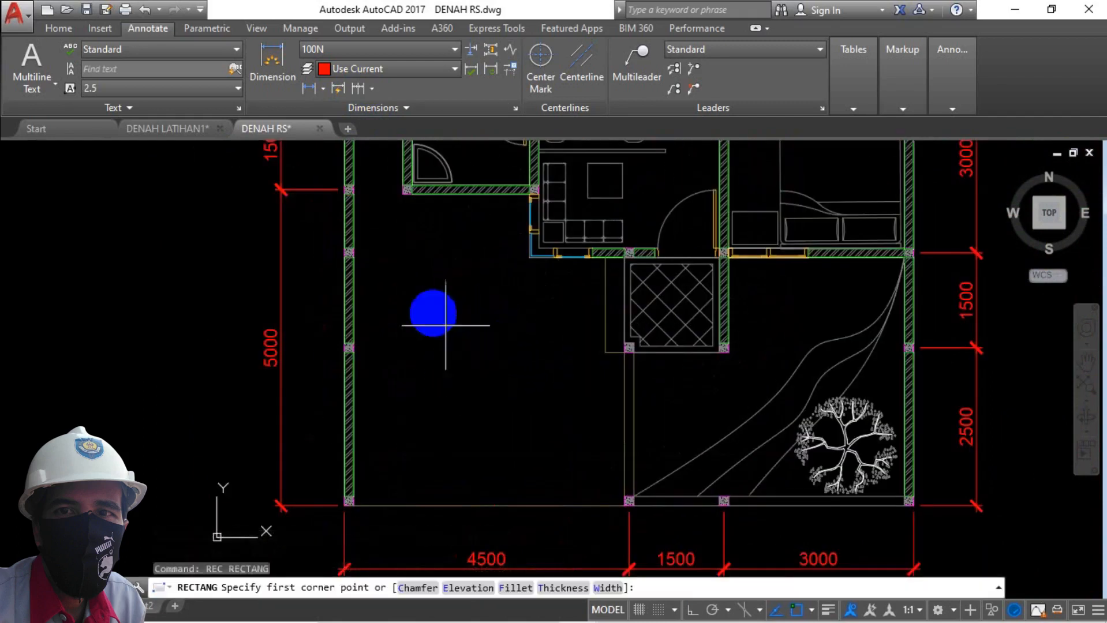
{"action": "scroll", "coordinate": [352, 201], "scroll_direction": "up", "scroll_amount": 6}
{"action": "left_click", "coordinate": [370, 182]}
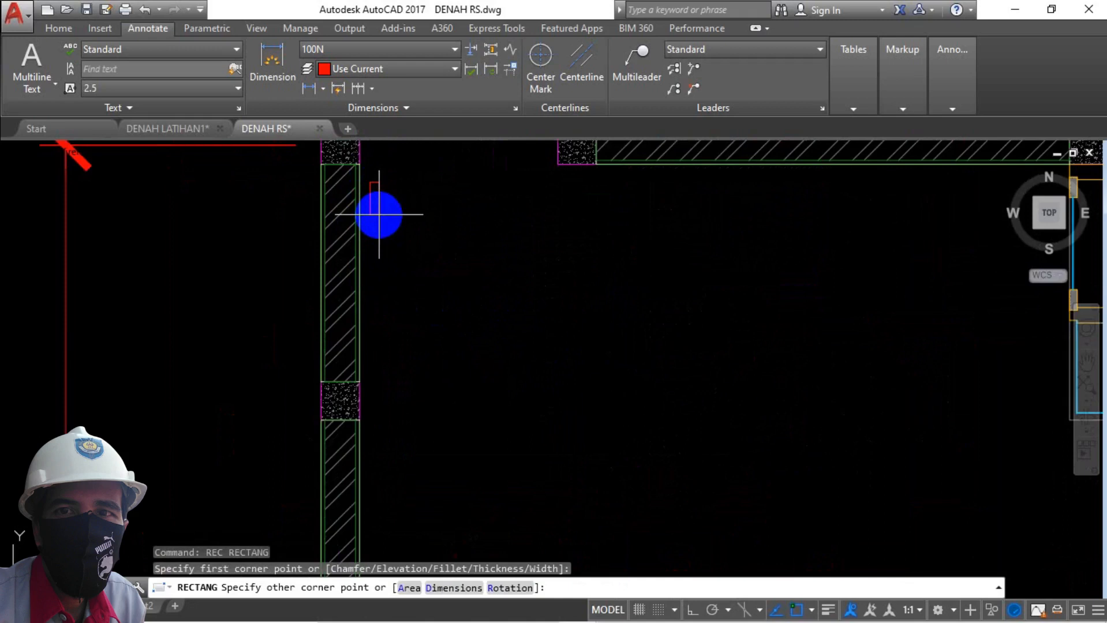
{"action": "scroll", "coordinate": [552, 277], "scroll_direction": "down", "scroll_amount": 6}
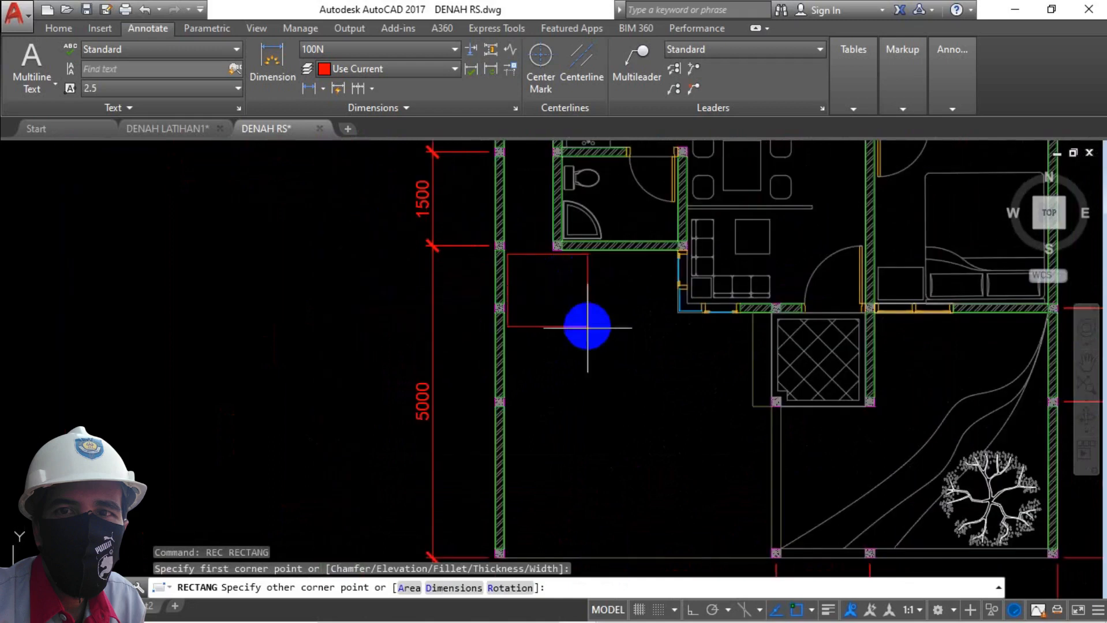
{"action": "left_click", "coordinate": [674, 559]}
{"action": "scroll", "coordinate": [678, 430], "scroll_direction": "down", "scroll_amount": 2}
{"action": "key", "text": "Escape"}
Move the carport rectangle to the ARSIR layer
{"action": "left_click", "coordinate": [678, 421]}
{"action": "left_click", "coordinate": [649, 401]}
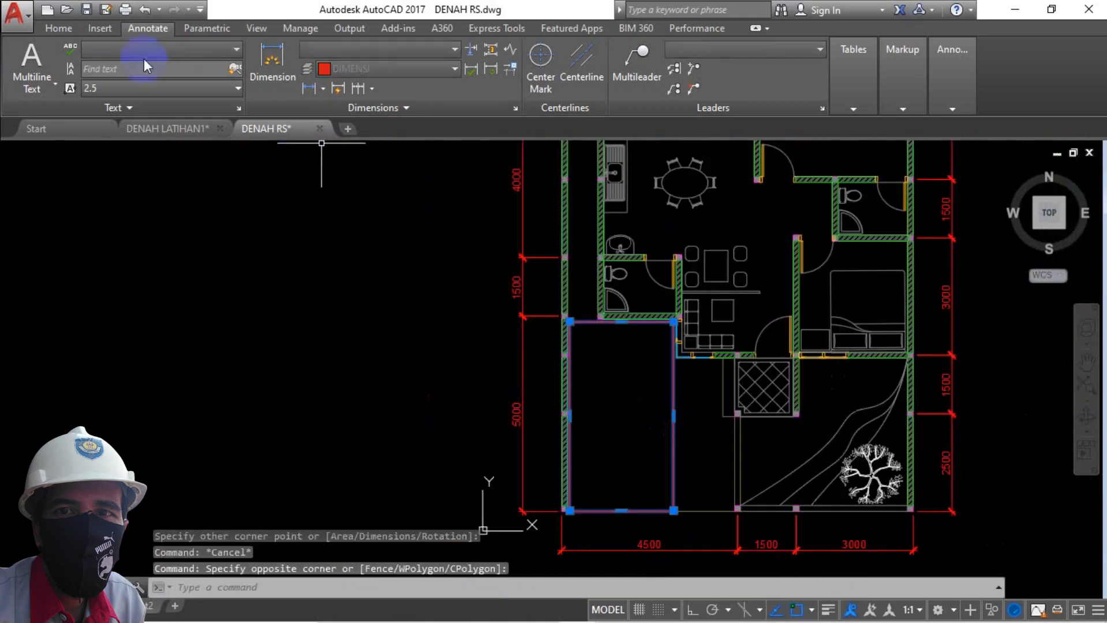
{"action": "left_click", "coordinate": [72, 30]}
{"action": "left_click", "coordinate": [526, 54]}
{"action": "left_click", "coordinate": [558, 108]}
{"action": "key", "text": "Escape"}
Hatch the carport rectangle with the AR-CONC pattern at scale 5
{"action": "middle_click_drag", "start_coordinate": [659, 399], "coordinate": [518, 306]}
{"action": "type", "text": "h"}
{"action": "key", "text": "Return"}
{"action": "left_click", "coordinate": [308, 78]}
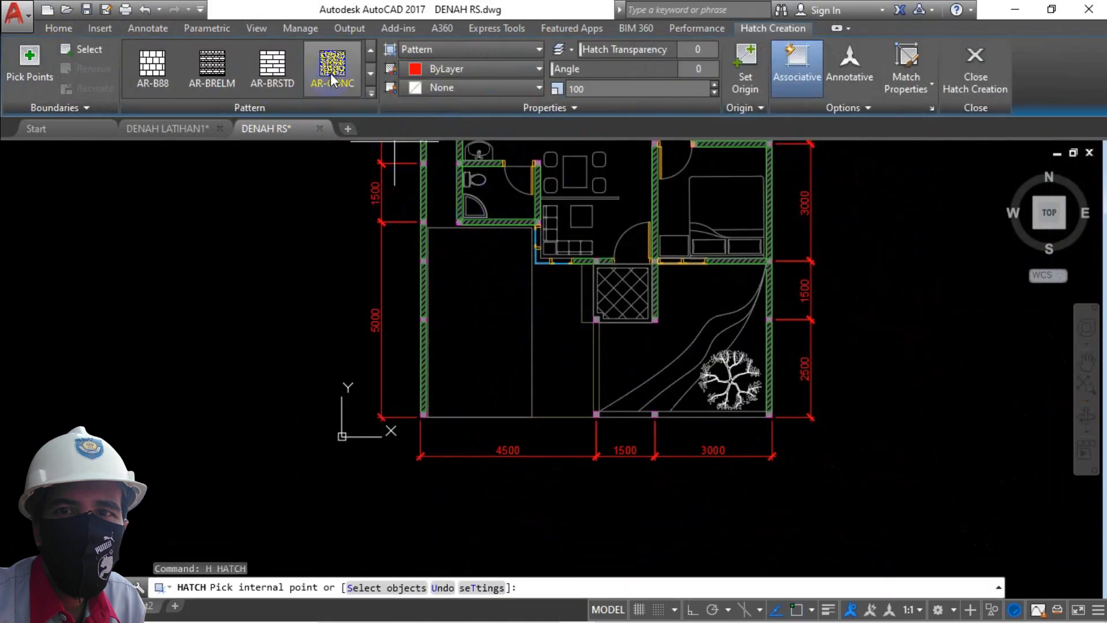
{"action": "left_click", "coordinate": [526, 321]}
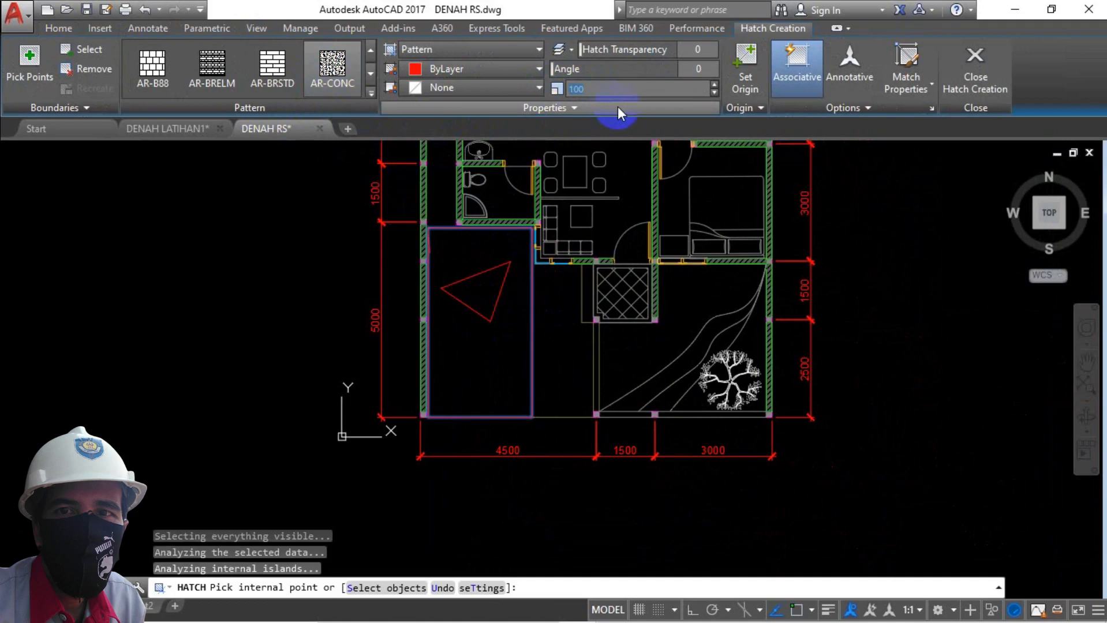
{"action": "type", "text": "5"}
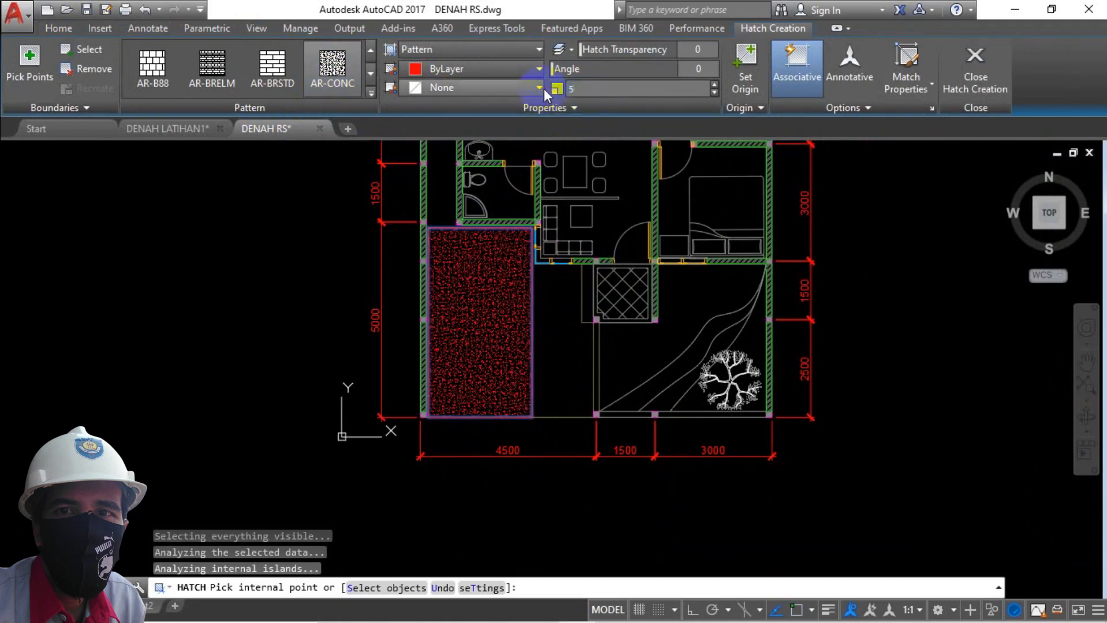
{"action": "key", "text": "Return"}
{"action": "key", "text": "Escape"}
Move the carport's concrete hatch to the ARSIR layer and regenerate the drawing
{"action": "scroll", "coordinate": [491, 278], "scroll_direction": "up", "scroll_amount": 6}
{"action": "left_click", "coordinate": [511, 217]}
{"action": "left_click", "coordinate": [408, 314]}
{"action": "left_click", "coordinate": [71, 28]}
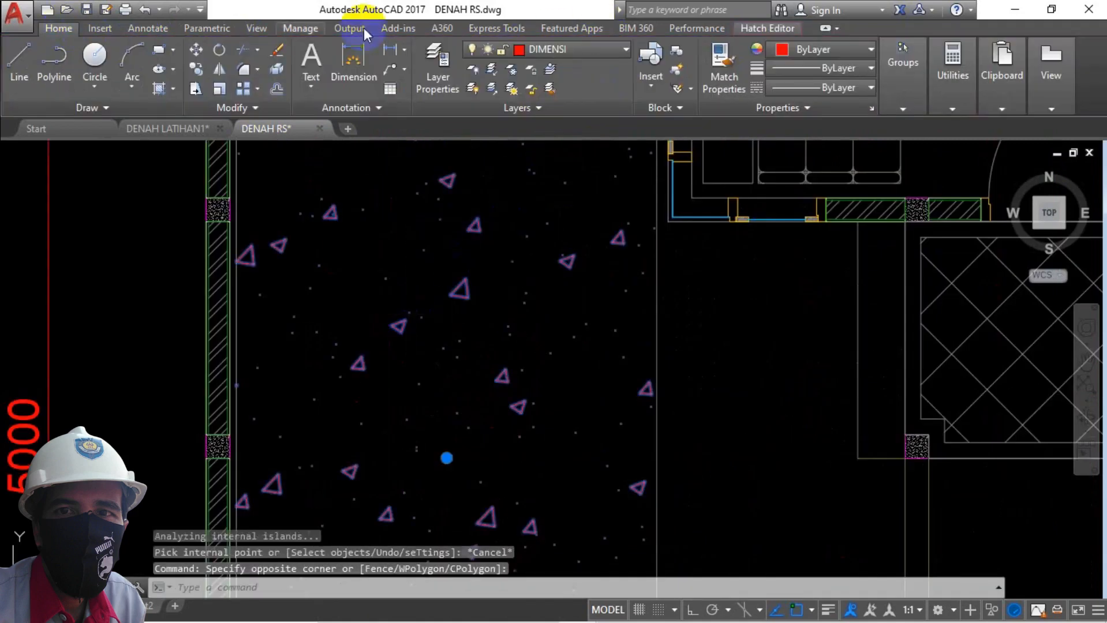
{"action": "left_click", "coordinate": [575, 49]}
{"action": "left_click", "coordinate": [545, 112]}
{"action": "scroll", "coordinate": [502, 317], "scroll_direction": "down", "scroll_amount": 5}
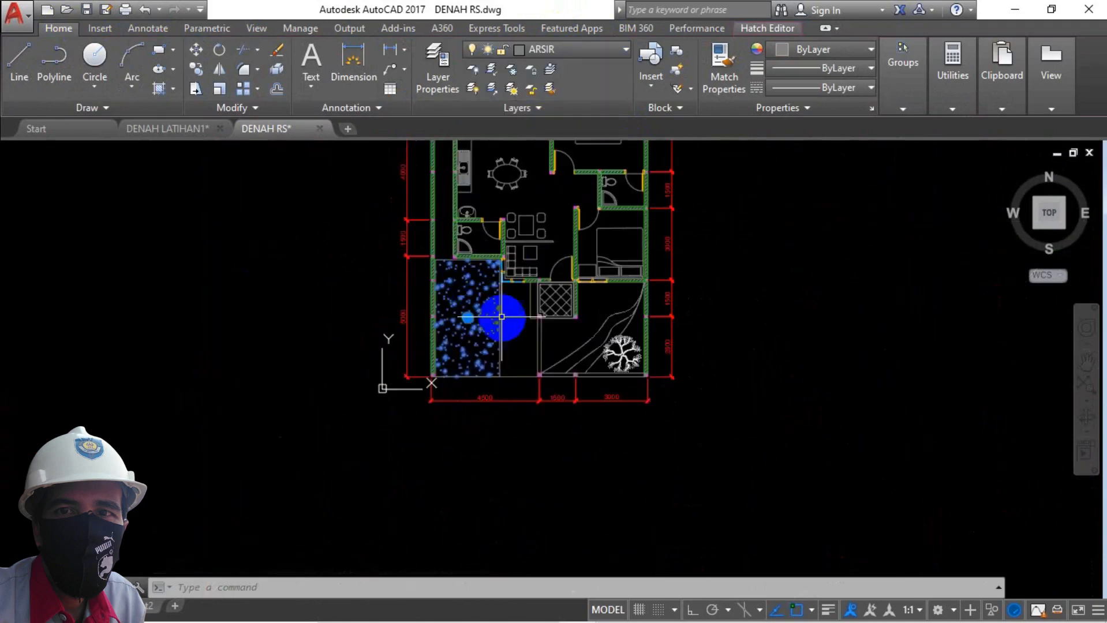
{"action": "key", "text": "Escape"}
{"action": "scroll", "coordinate": [501, 317], "scroll_direction": "up", "scroll_amount": 5}
{"action": "type", "text": "RE"}
{"action": "key", "text": "Return"}
Make ARSIR the current layer and draw a walkway rectangle between the carport and the porch, reaching down to the front boundary line
{"action": "scroll", "coordinate": [475, 277], "scroll_direction": "up", "scroll_amount": 3}
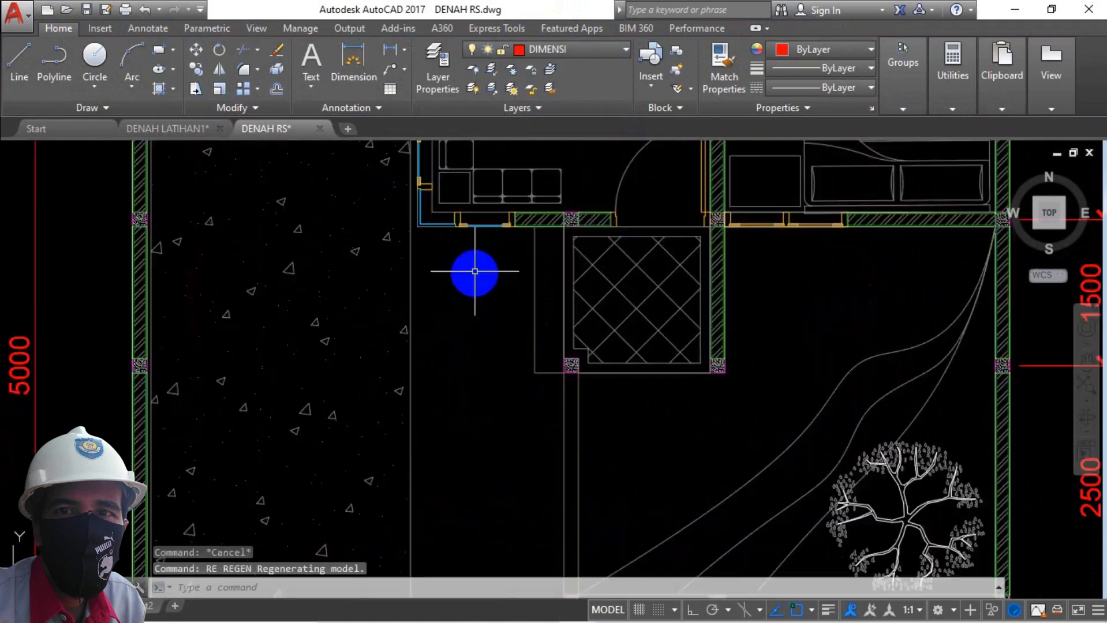
{"action": "scroll", "coordinate": [474, 271], "scroll_direction": "up", "scroll_amount": 2}
{"action": "key", "text": "Escape"}
{"action": "key", "text": "Escape"}
{"action": "left_click", "coordinate": [528, 51]}
{"action": "left_click", "coordinate": [532, 108]}
{"action": "type", "text": "REC"}
{"action": "key", "text": "Return"}
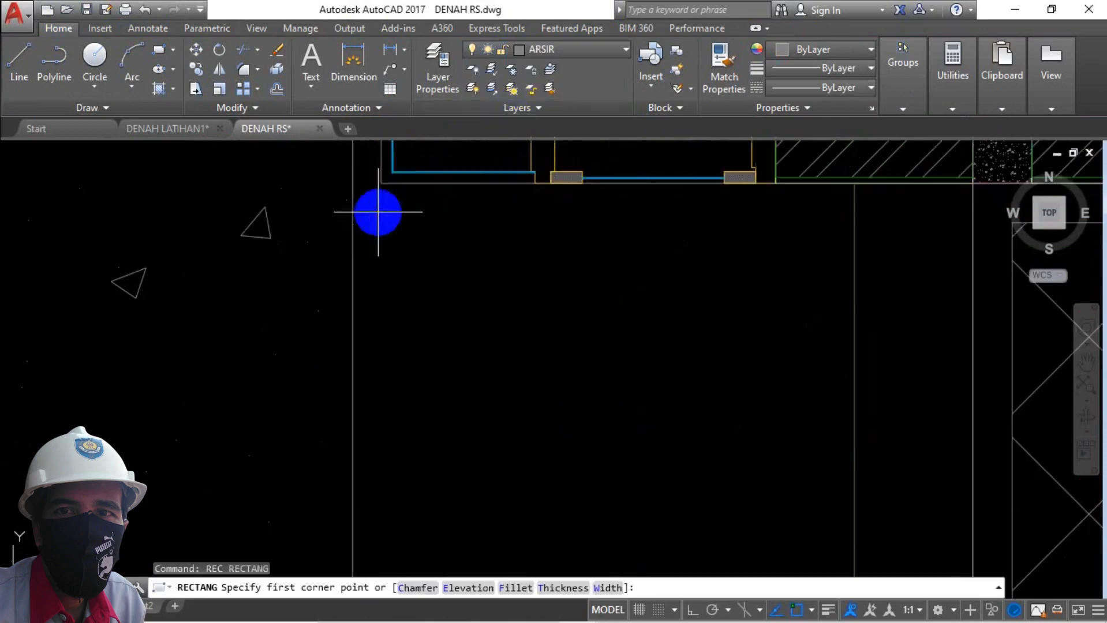
{"action": "left_click", "coordinate": [378, 208]}
{"action": "scroll", "coordinate": [588, 173], "scroll_direction": "down", "scroll_amount": 3}
{"action": "scroll", "coordinate": [604, 282], "scroll_direction": "down", "scroll_amount": 2}
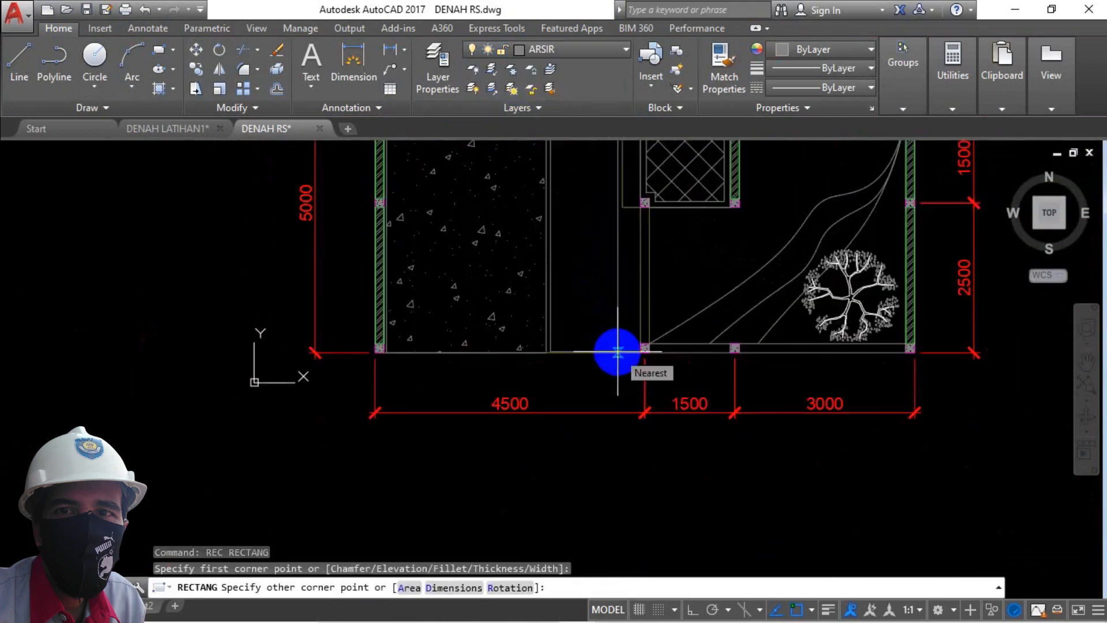
{"action": "left_click", "coordinate": [617, 351]}
{"action": "key", "text": "Escape"}
Hatch the walkway rectangle with the HONEY pattern at scale 50
{"action": "type", "text": "H"}
{"action": "key", "text": "Return"}
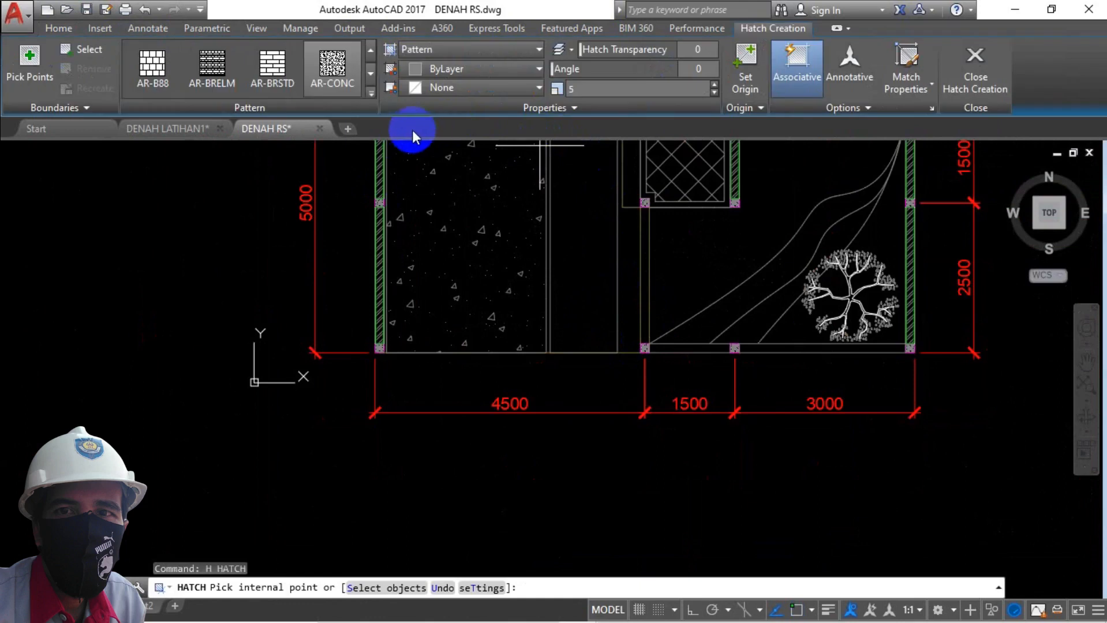
{"action": "left_click", "coordinate": [371, 93]}
{"action": "scroll", "coordinate": [225, 182], "scroll_direction": "down", "scroll_amount": 7}
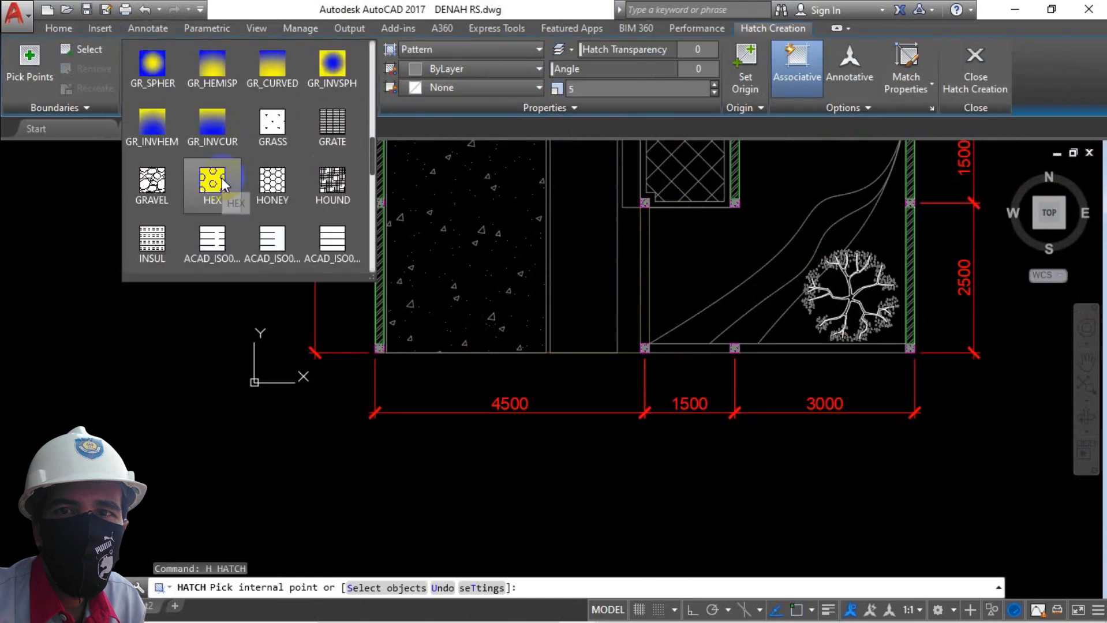
{"action": "left_click", "coordinate": [270, 180]}
{"action": "scroll", "coordinate": [544, 371], "scroll_direction": "down", "scroll_amount": 3}
{"action": "scroll", "coordinate": [556, 288], "scroll_direction": "up", "scroll_amount": 5}
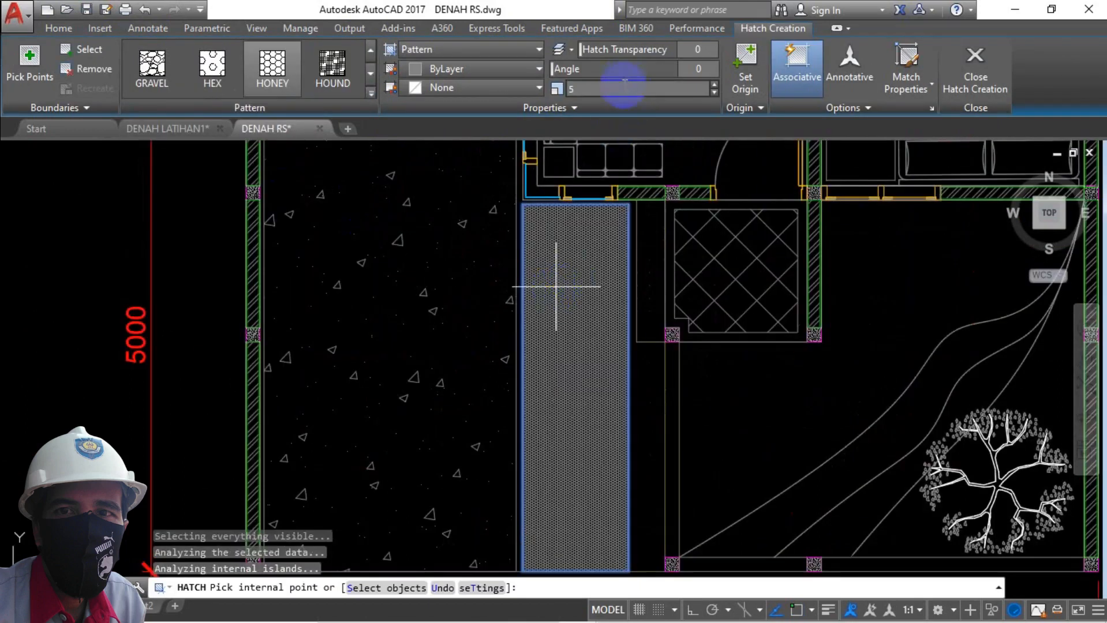
{"action": "type", "text": "050"}
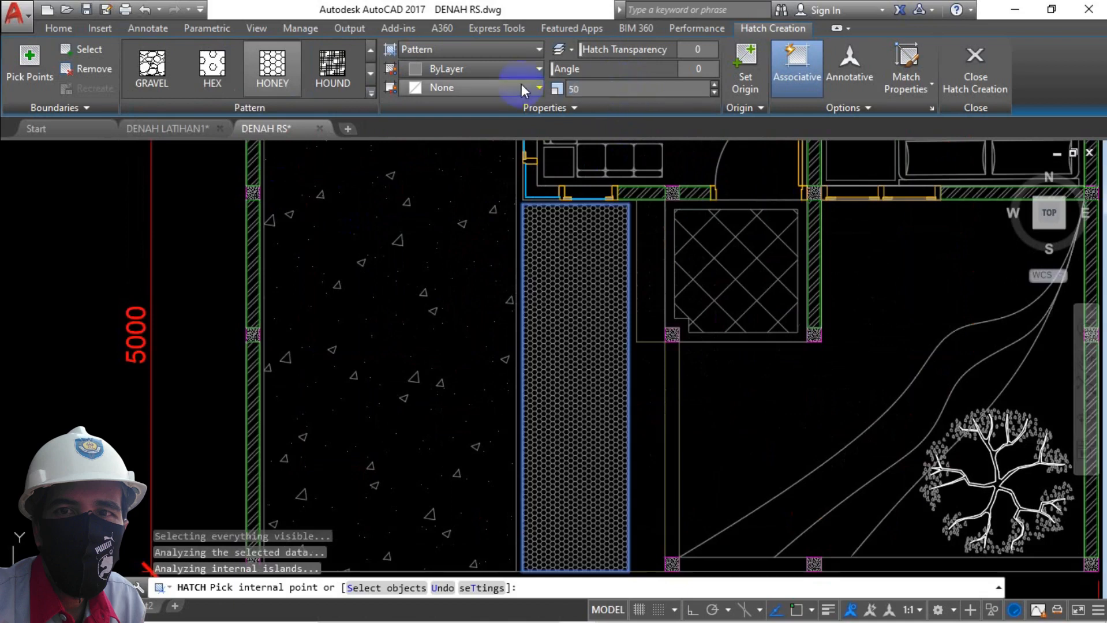
{"action": "key", "text": "Return"}
{"action": "key", "text": "Return"}
Hatch the front garden area between the porch and the first curved line with the GRASS pattern
{"action": "scroll", "coordinate": [451, 314], "scroll_direction": "down", "scroll_amount": 4}
{"action": "scroll", "coordinate": [501, 300], "scroll_direction": "up", "scroll_amount": 2}
{"action": "middle_click_drag", "start_coordinate": [502, 293], "coordinate": [366, 255]}
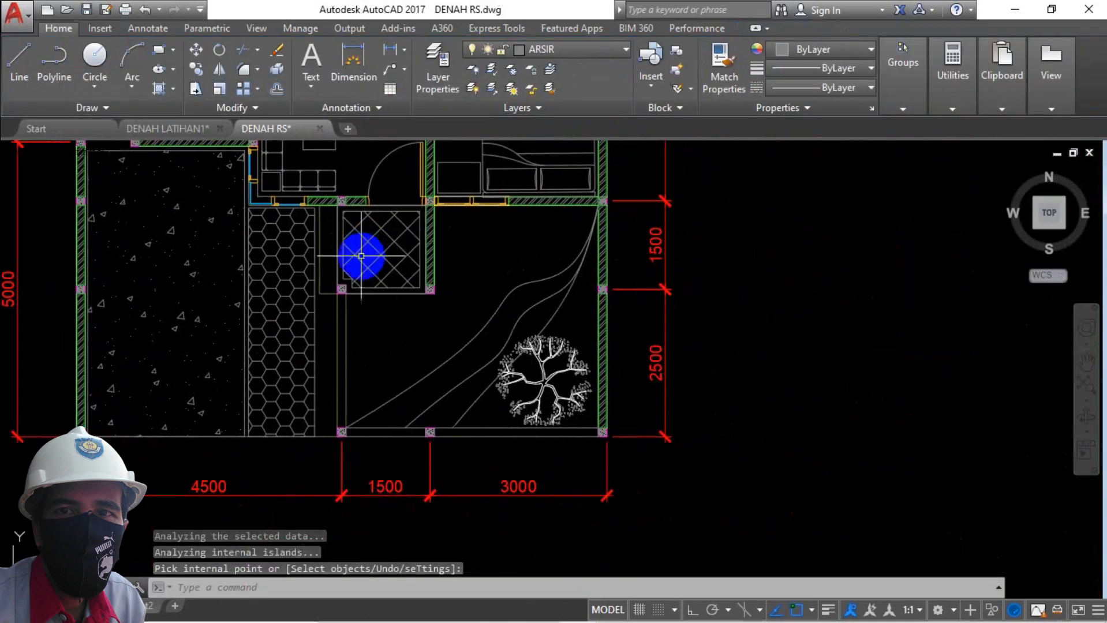
{"action": "scroll", "coordinate": [346, 306], "scroll_direction": "down", "scroll_amount": 2}
{"action": "middle_click_drag", "start_coordinate": [340, 314], "coordinate": [377, 346]}
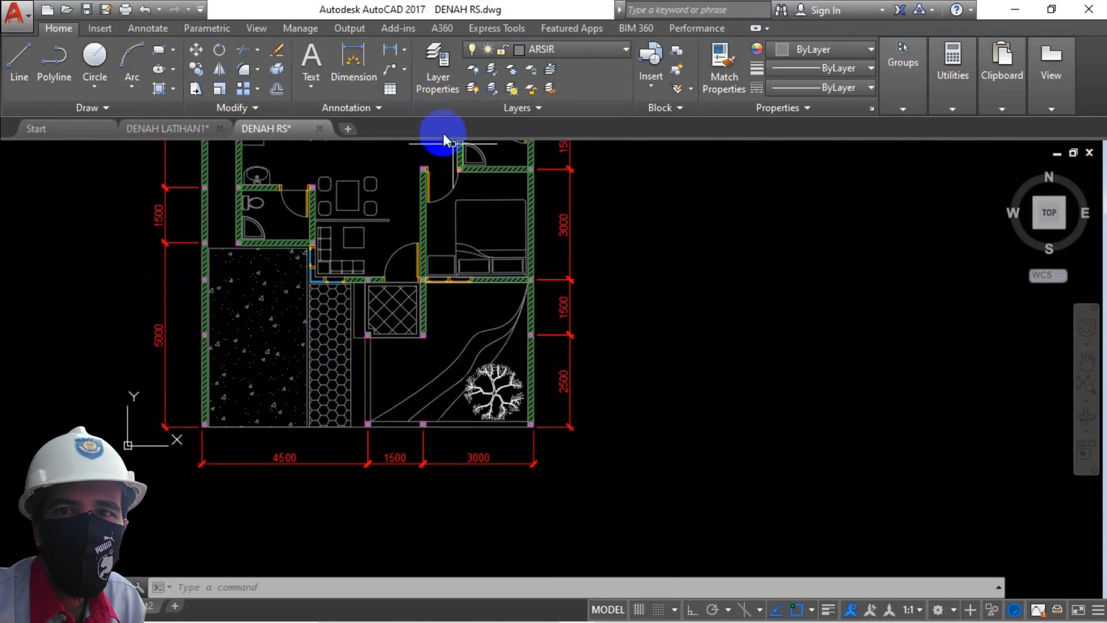
{"action": "type", "text": "h"}
{"action": "key", "text": "Return"}
{"action": "left_click", "coordinate": [372, 92]}
{"action": "scroll", "coordinate": [330, 196], "scroll_direction": "down", "scroll_amount": 4}
{"action": "scroll", "coordinate": [330, 196], "scroll_direction": "up", "scroll_amount": 4}
{"action": "scroll", "coordinate": [330, 200], "scroll_direction": "up", "scroll_amount": 4}
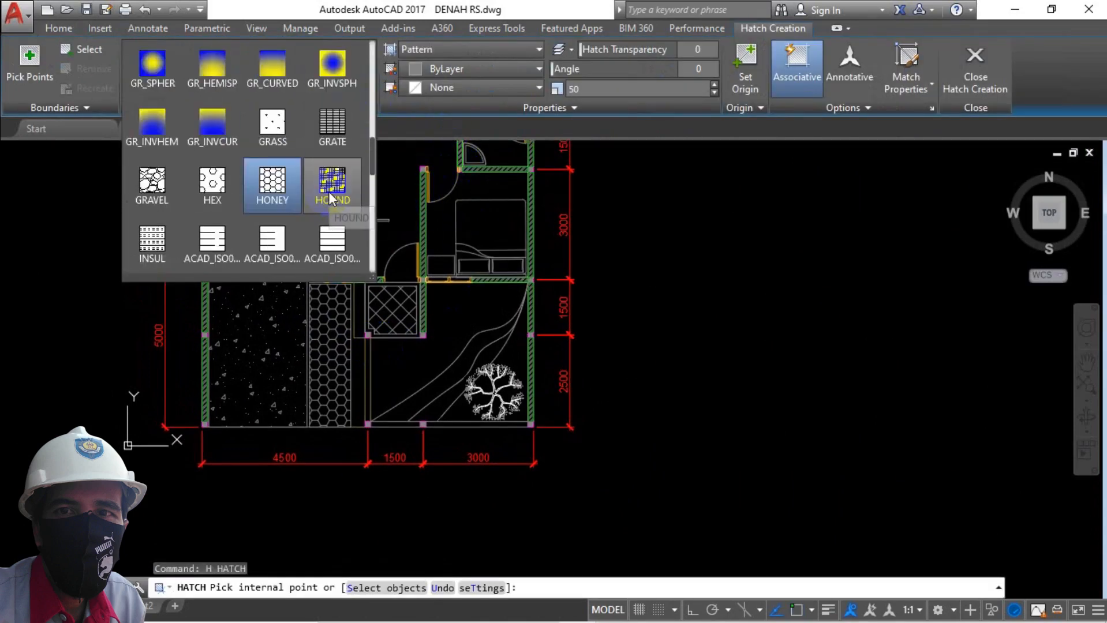
{"action": "scroll", "coordinate": [293, 186], "scroll_direction": "up", "scroll_amount": 2}
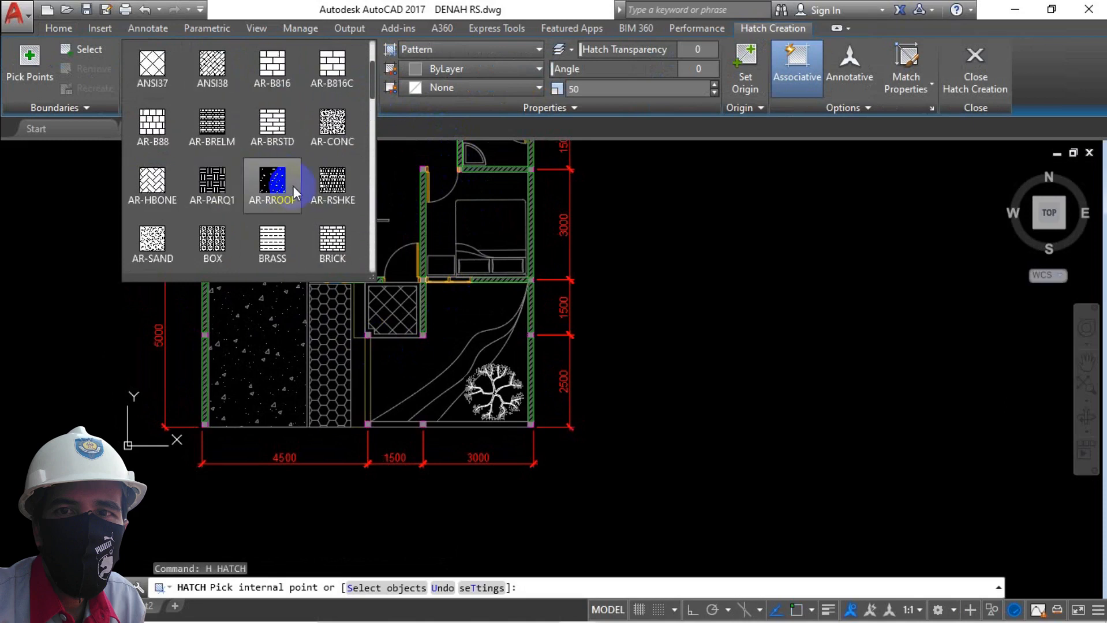
{"action": "scroll", "coordinate": [297, 180], "scroll_direction": "down", "scroll_amount": 1}
{"action": "scroll", "coordinate": [298, 180], "scroll_direction": "down", "scroll_amount": 1}
{"action": "scroll", "coordinate": [297, 179], "scroll_direction": "down", "scroll_amount": 5}
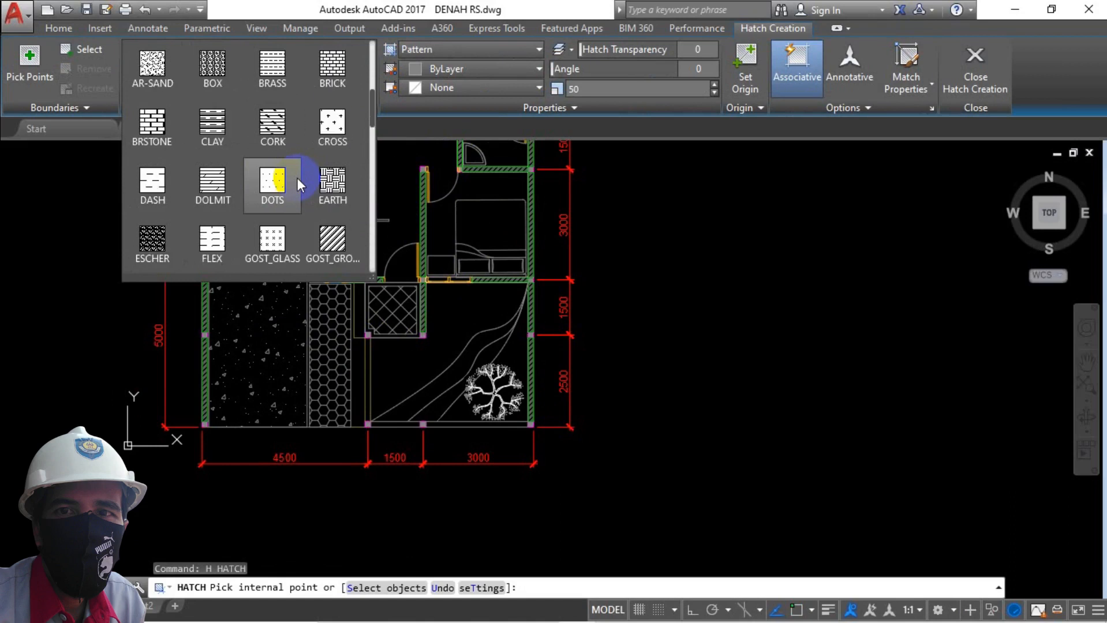
{"action": "scroll", "coordinate": [297, 178], "scroll_direction": "down", "scroll_amount": 1}
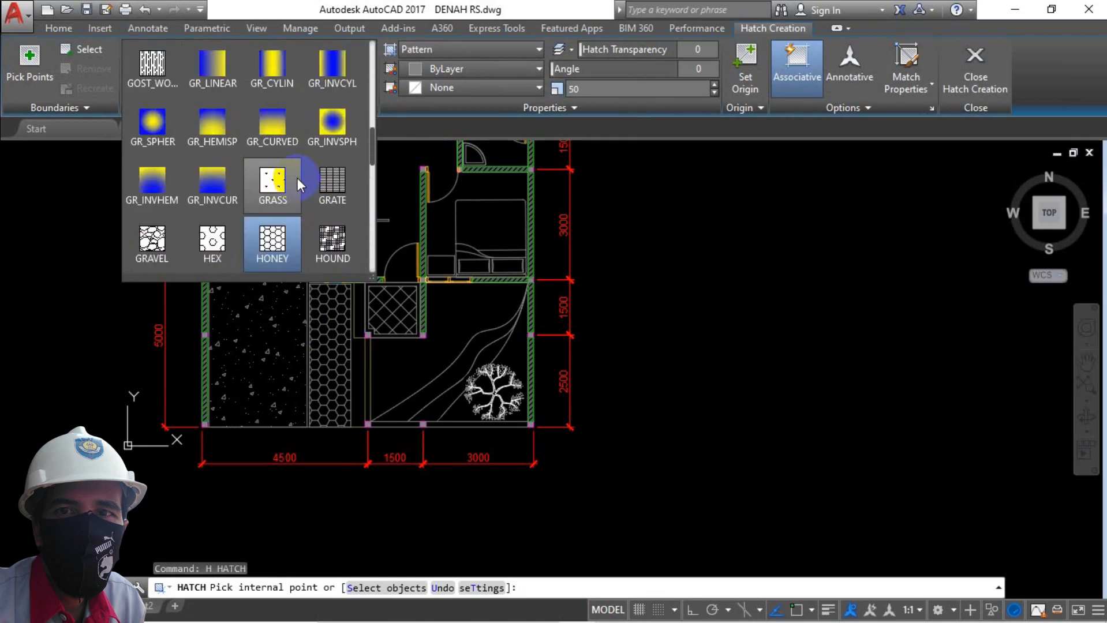
{"action": "left_click", "coordinate": [298, 178]}
{"action": "scroll", "coordinate": [451, 332], "scroll_direction": "up", "scroll_amount": 2}
Set the front garden's grass hatch scale to 10 and extend it to the areas along the curves and around the tree
{"action": "left_click", "coordinate": [598, 88]}
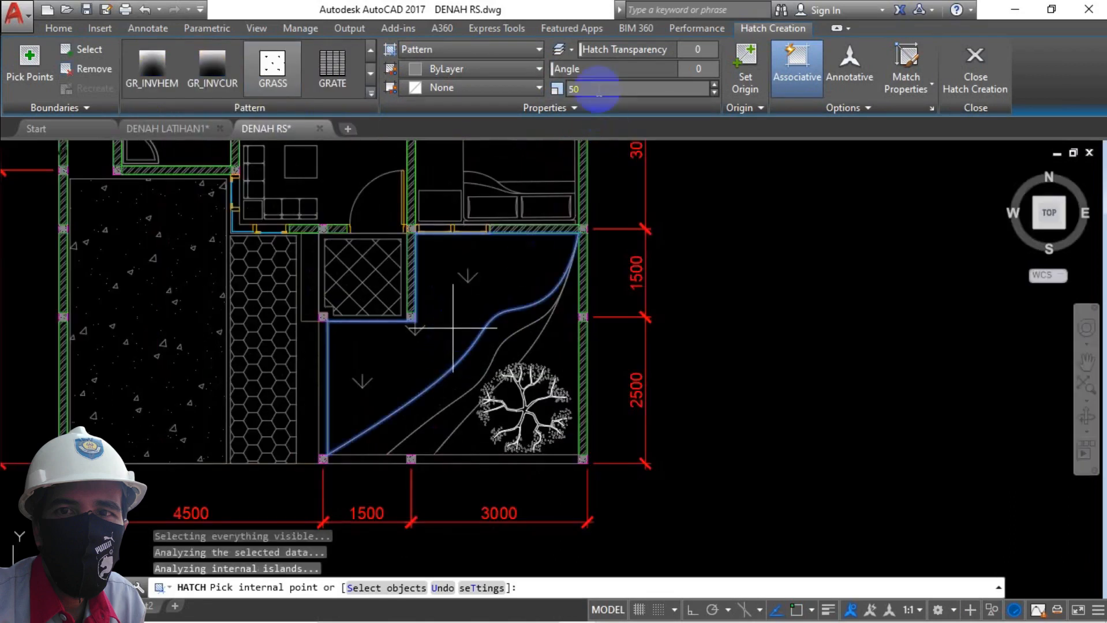
{"action": "scroll", "coordinate": [360, 280], "scroll_direction": "down", "scroll_amount": 2}
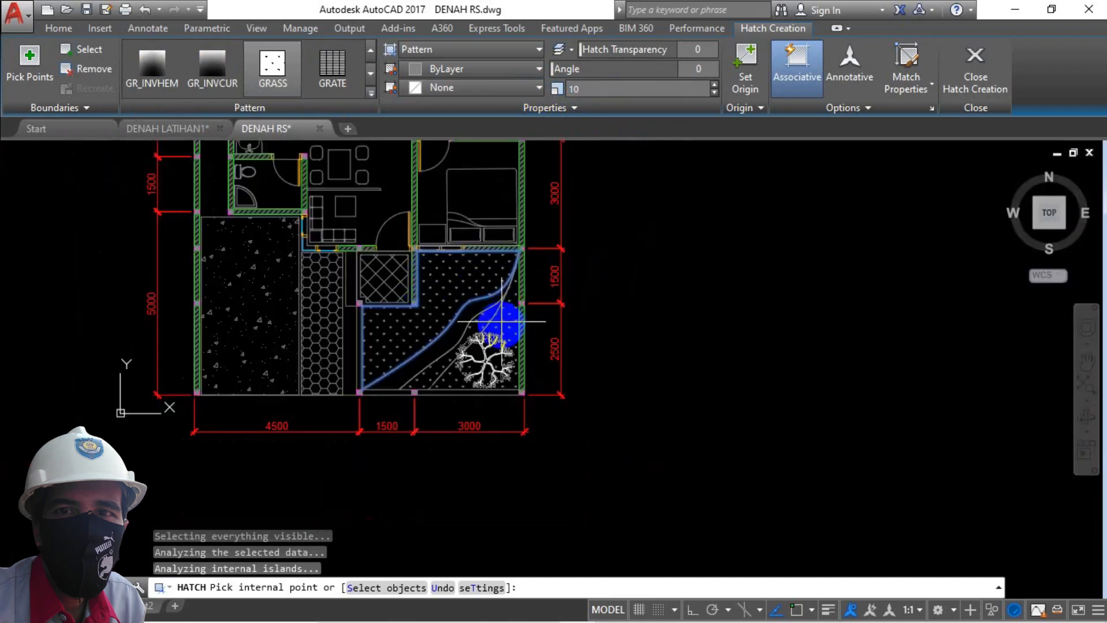
{"action": "scroll", "coordinate": [502, 322], "scroll_direction": "up", "scroll_amount": 4}
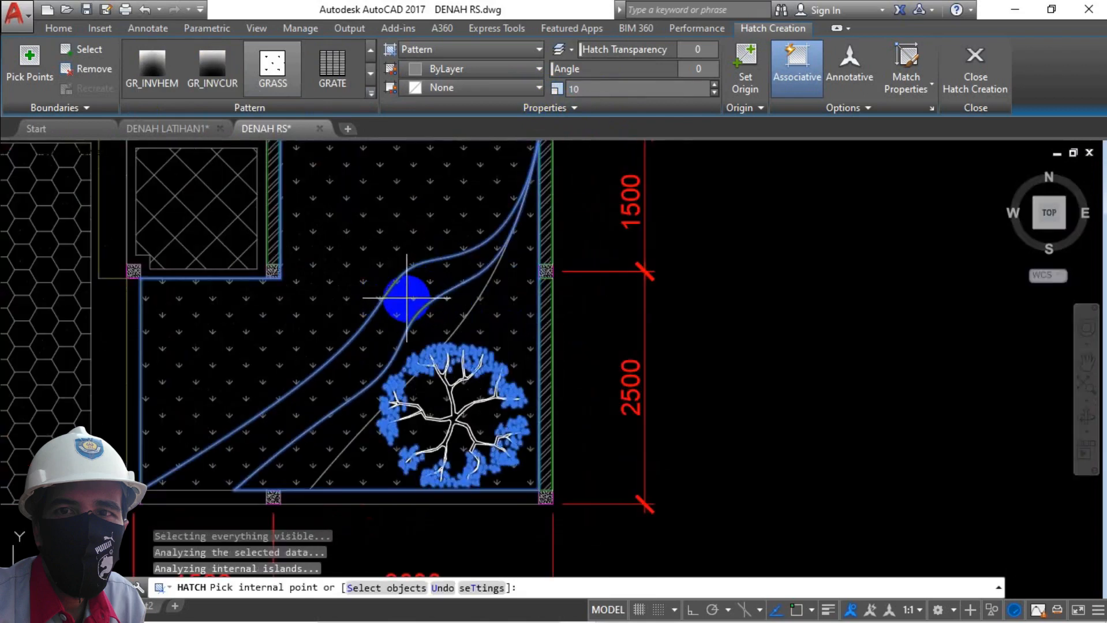
{"action": "left_click", "coordinate": [407, 299]}
{"action": "key", "text": "Return"}
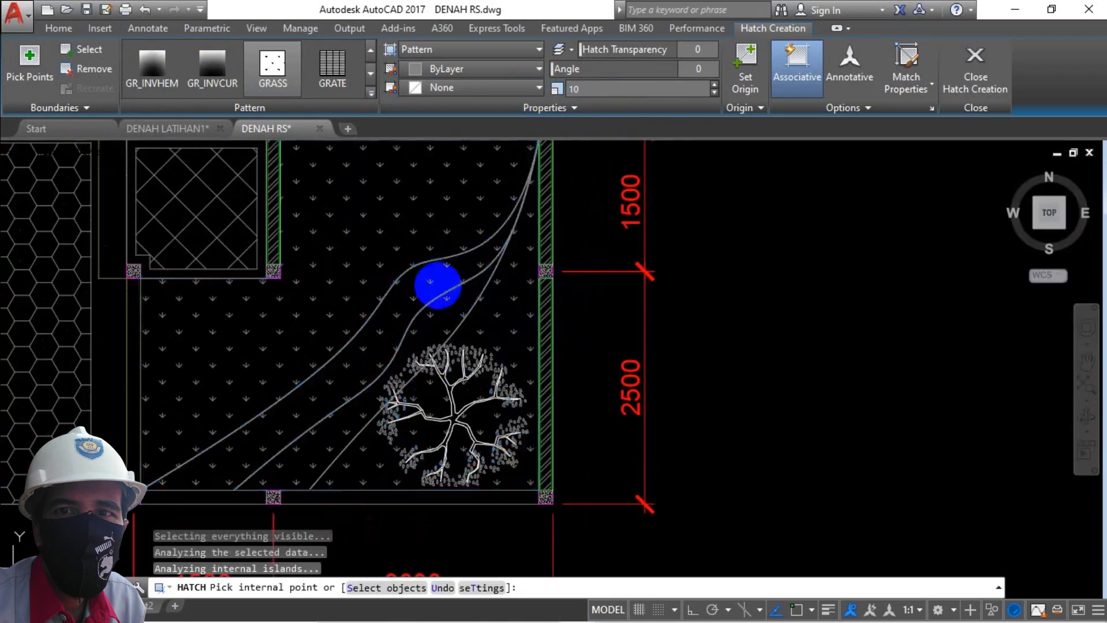
Hatch the back corner garden with the GRASS pattern at scale 10, covering the tree area and the regions between its boundary curves
{"action": "scroll", "coordinate": [400, 202], "scroll_direction": "down", "scroll_amount": 5}
{"action": "scroll", "coordinate": [506, 234], "scroll_direction": "up", "scroll_amount": 5}
{"action": "key", "text": "Return"}
{"action": "left_click", "coordinate": [525, 258]}
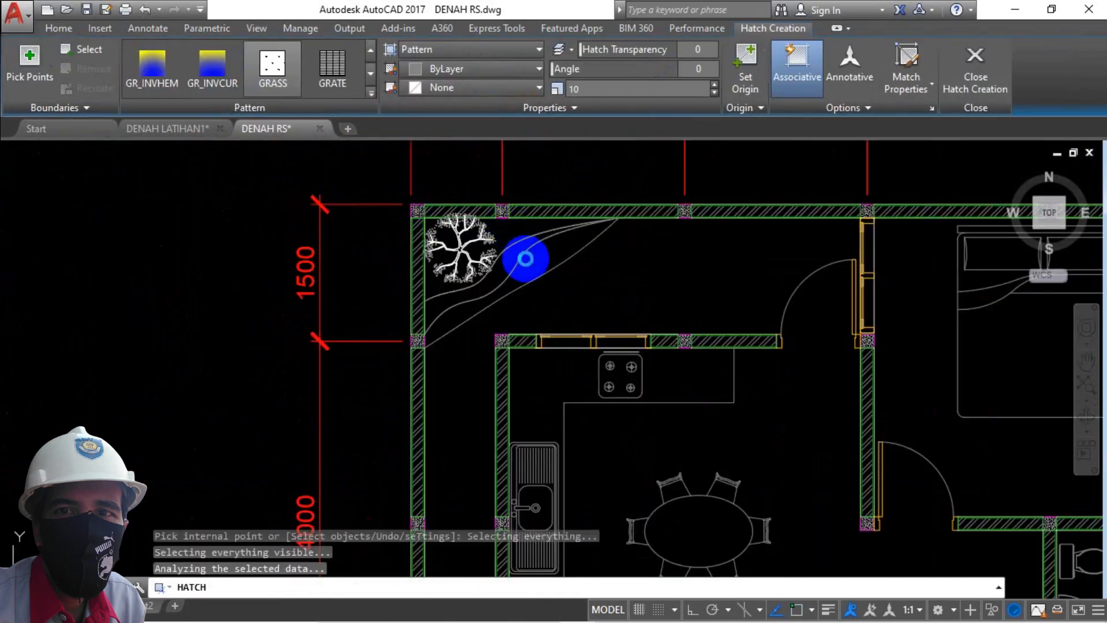
{"action": "scroll", "coordinate": [520, 271], "scroll_direction": "down", "scroll_amount": 2}
{"action": "scroll", "coordinate": [497, 277], "scroll_direction": "up", "scroll_amount": 5}
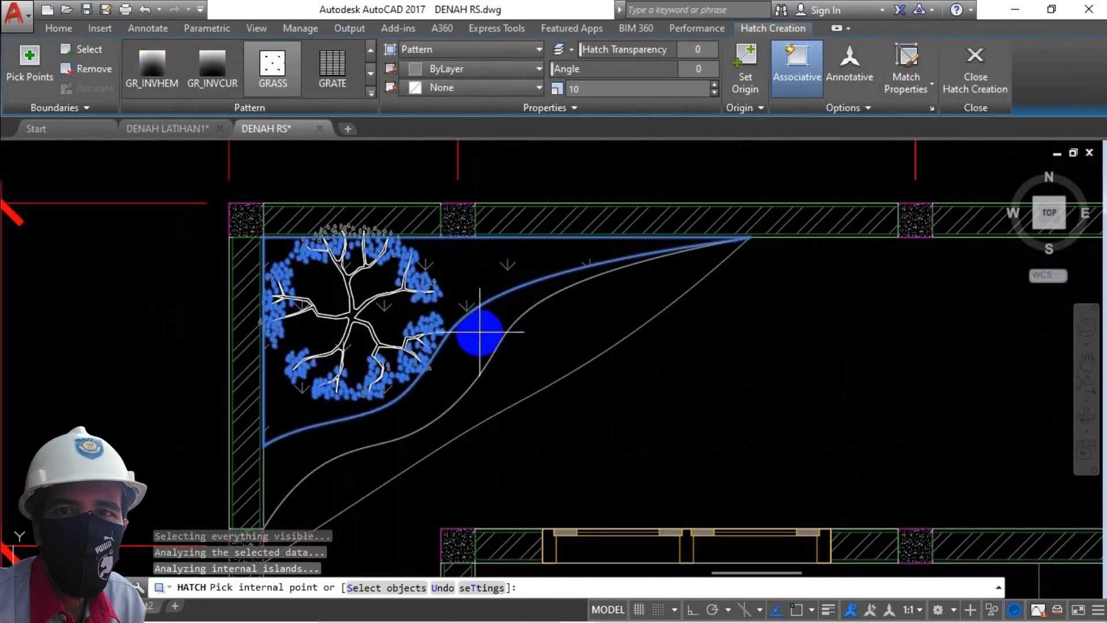
{"action": "left_click", "coordinate": [570, 329]}
{"action": "scroll", "coordinate": [575, 323], "scroll_direction": "down", "scroll_amount": 2}
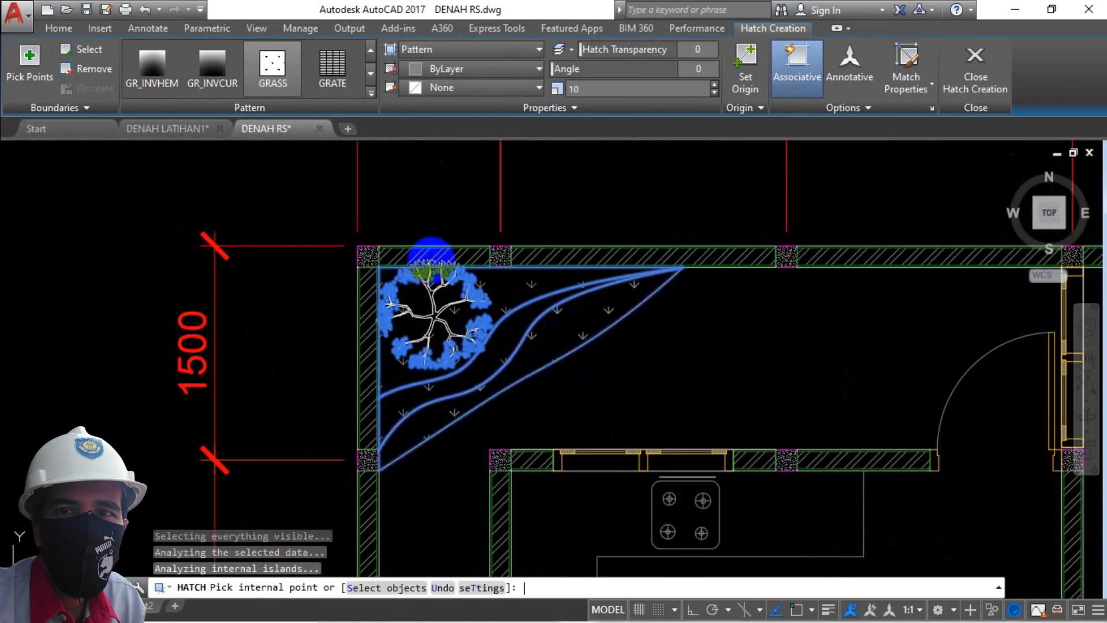
{"action": "key", "text": "Return"}
{"action": "scroll", "coordinate": [483, 243], "scroll_direction": "down", "scroll_amount": 6}
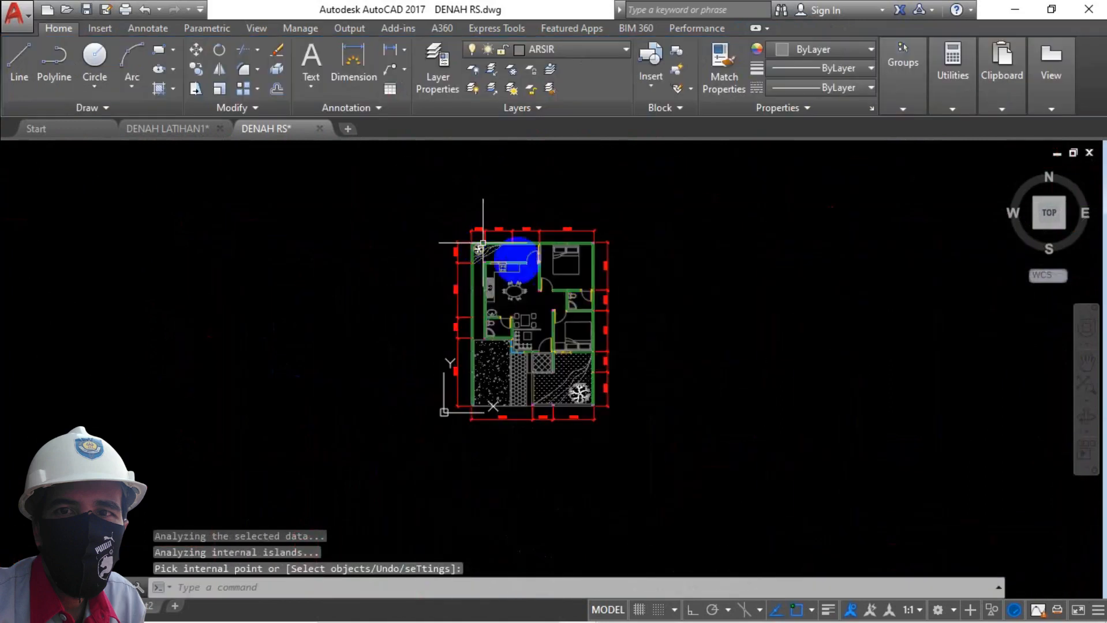
{"action": "scroll", "coordinate": [555, 287], "scroll_direction": "up", "scroll_amount": 4}
{"action": "scroll", "coordinate": [555, 287], "scroll_direction": "down", "scroll_amount": 2}
{"action": "middle_click_drag", "start_coordinate": [567, 331], "coordinate": [585, 328]}
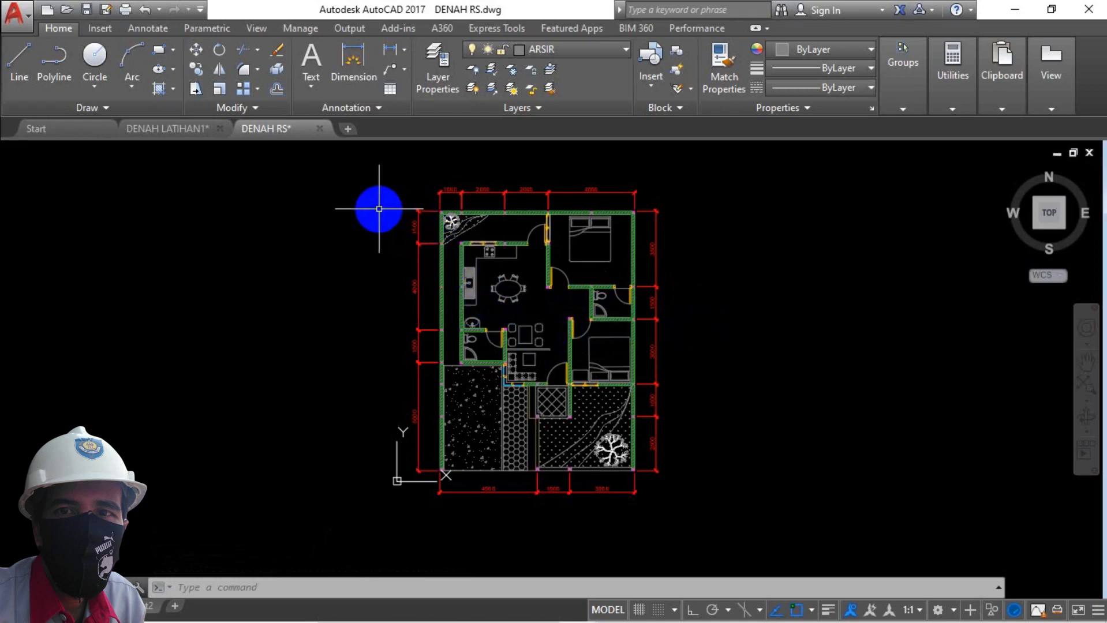
{"action": "type", "text": "ST"}
{"action": "key", "text": "Return"}
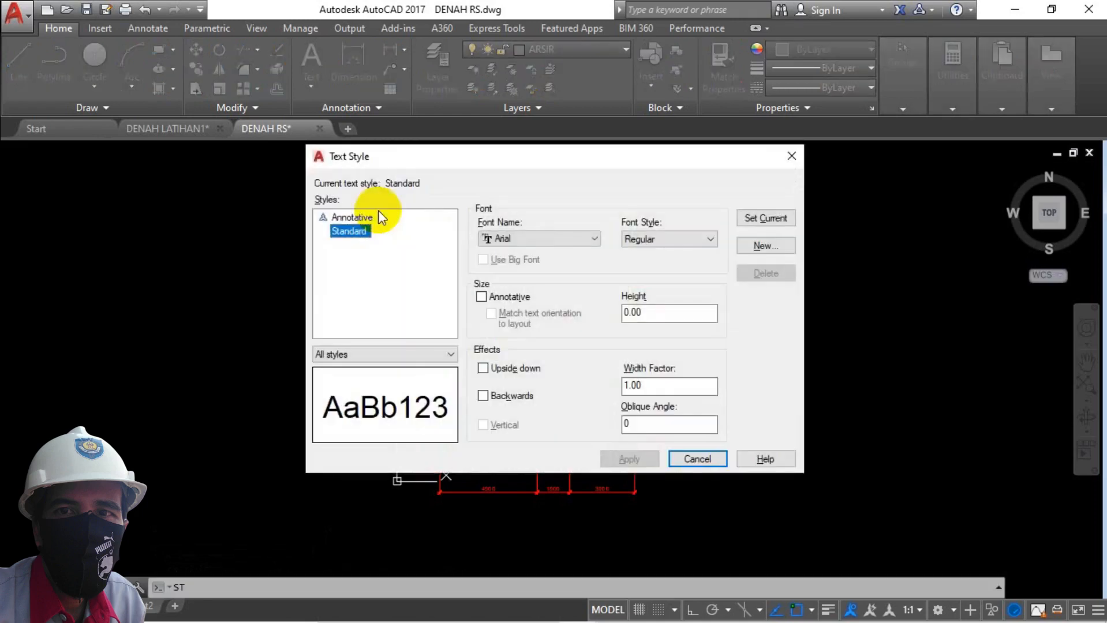
{"action": "key", "text": "Escape"}
Create a new text style named 150 and give it a text height of 150
{"action": "type", "text": "ST"}
{"action": "key", "text": "Return"}
{"action": "left_click", "coordinate": [765, 247]}
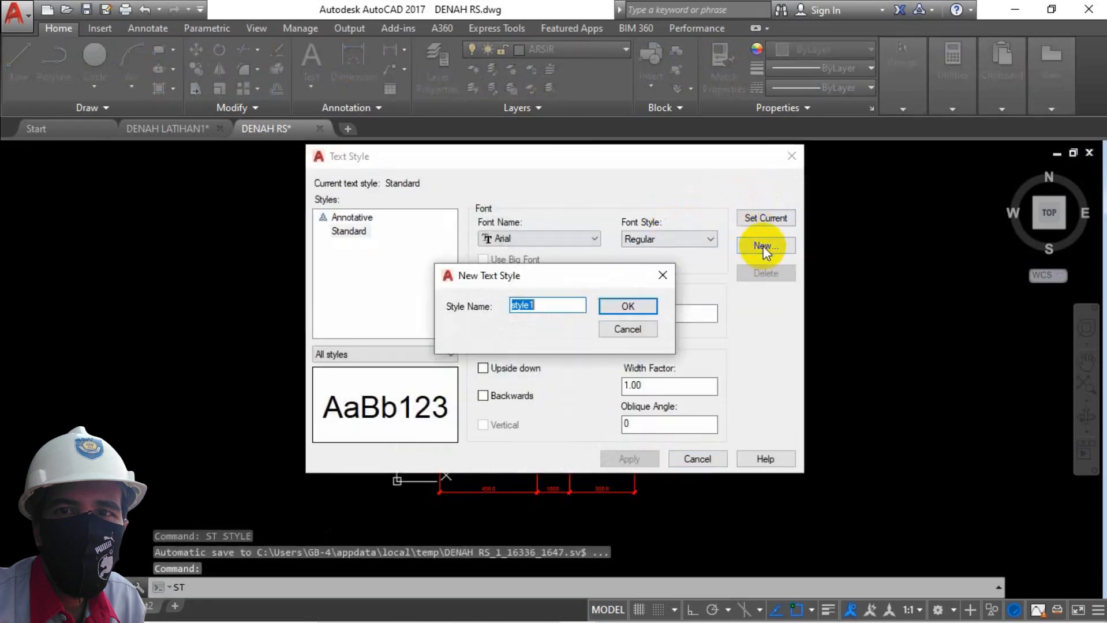
{"action": "type", "text": "150"}
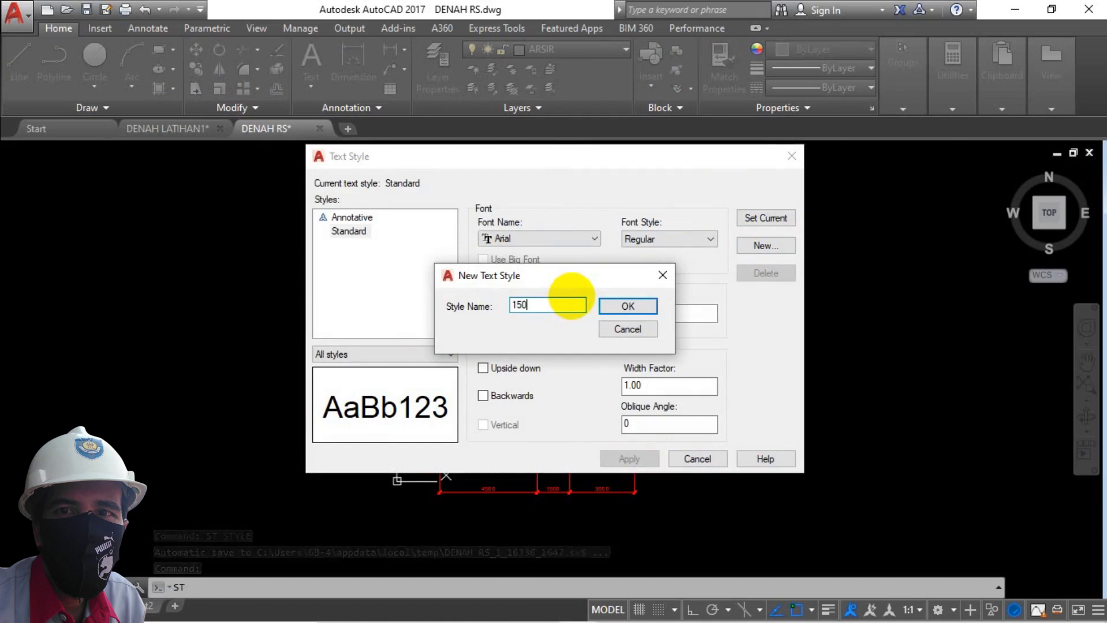
{"action": "left_click", "coordinate": [628, 306]}
{"action": "double_click", "coordinate": [634, 312]}
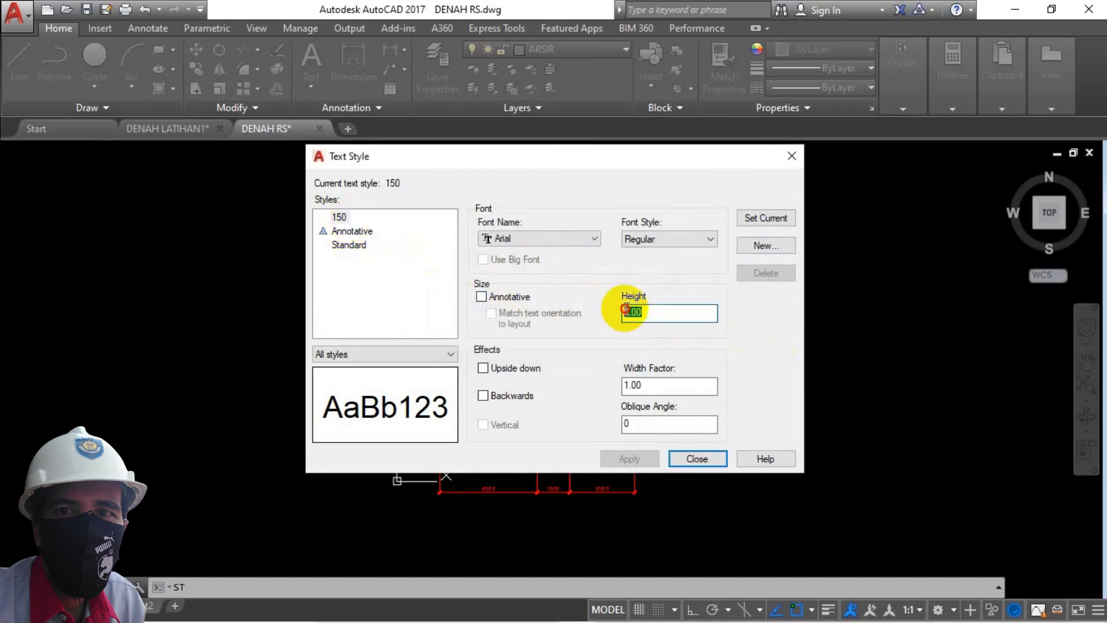
{"action": "type", "text": "150"}
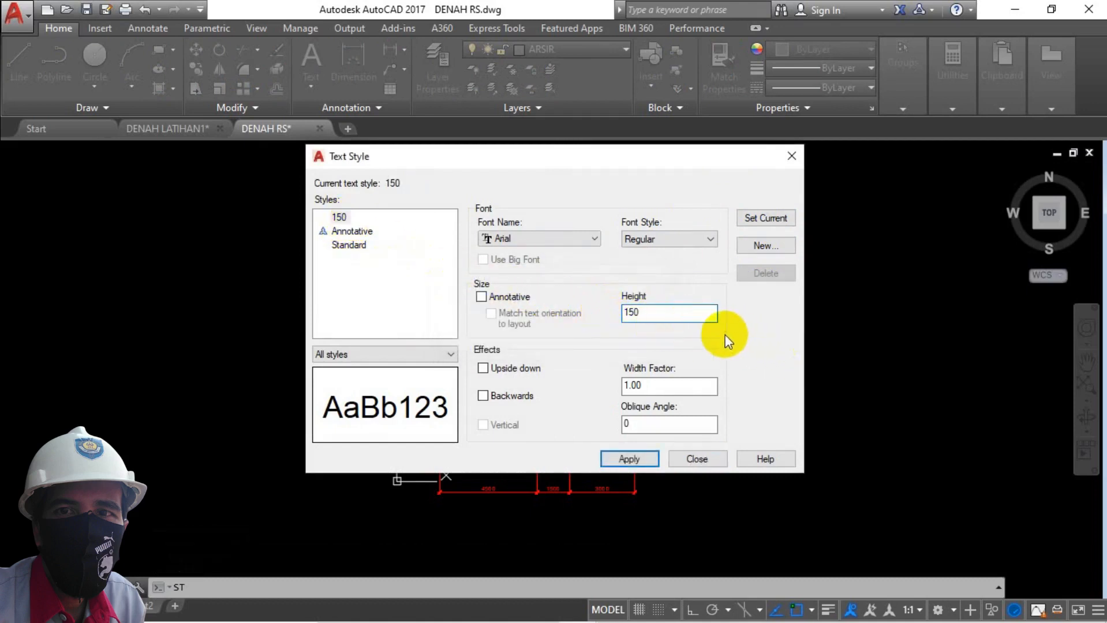
Set the 150 text style's width factor to 0.8, apply it and make the style current
{"action": "left_click", "coordinate": [662, 384]}
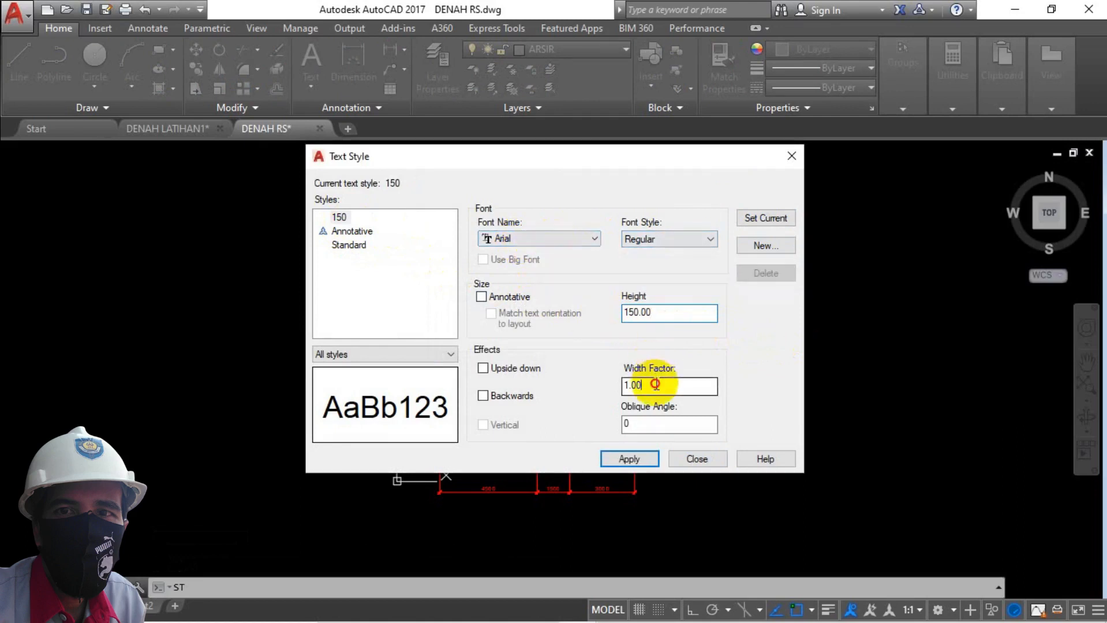
{"action": "left_click_drag", "start_coordinate": [662, 384], "coordinate": [559, 368]}
{"action": "key", "text": "BackSpace"}
{"action": "type", "text": "0.8"}
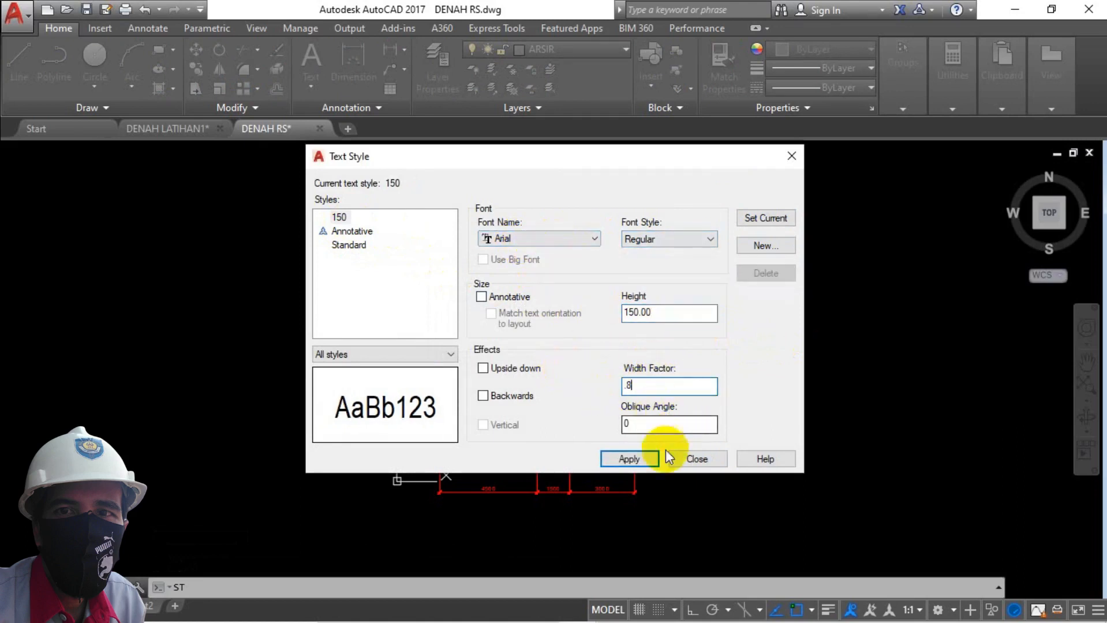
{"action": "left_click", "coordinate": [641, 460]}
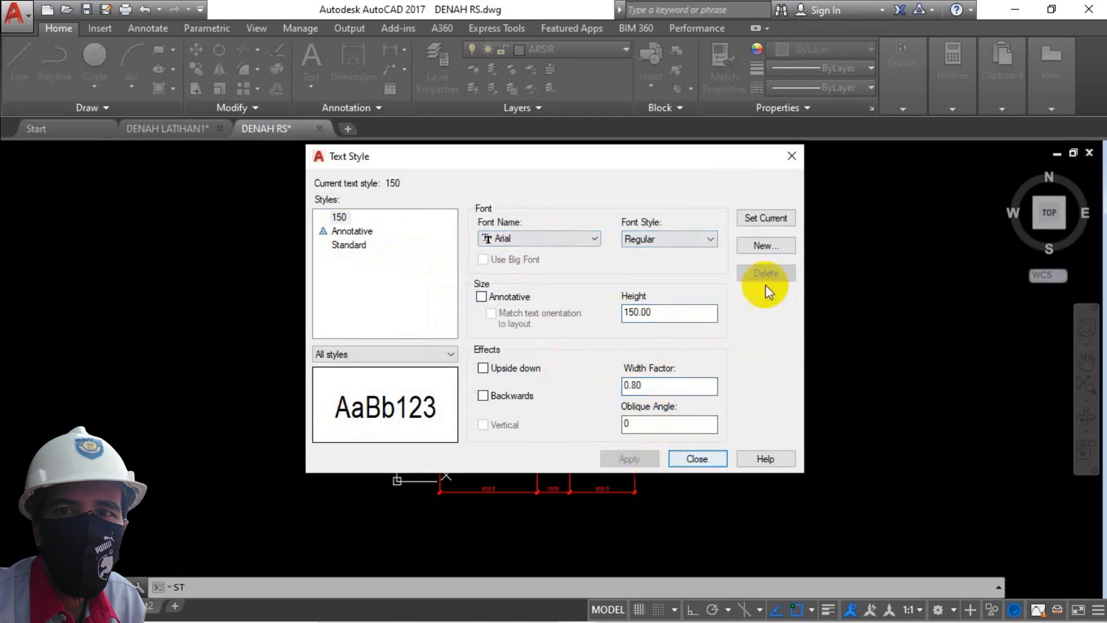
{"action": "left_click", "coordinate": [766, 218]}
{"action": "left_click", "coordinate": [696, 459]}
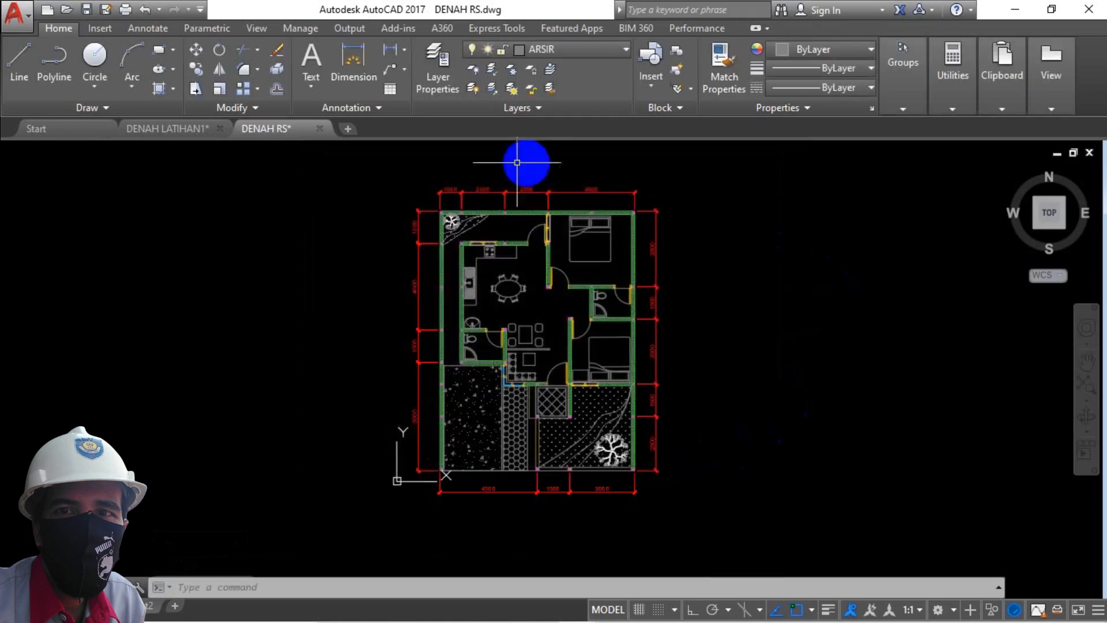
Label the kitchen below the counter with horizontal single-line text reading DAPUR, with ± 0.000 on a second line
{"action": "left_click", "coordinate": [311, 89]}
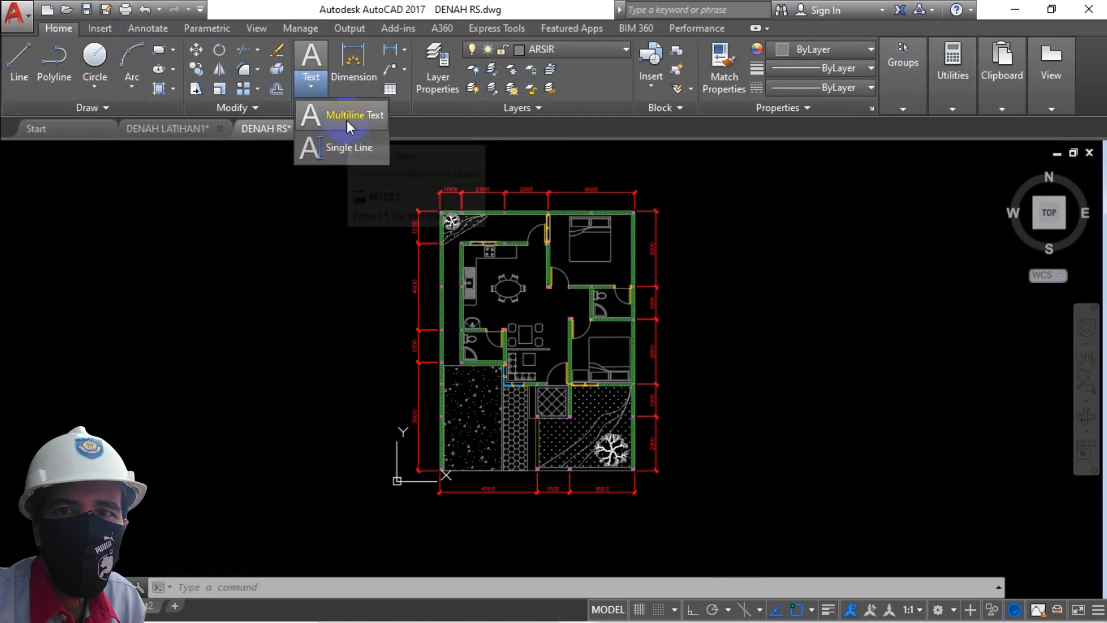
{"action": "left_click", "coordinate": [350, 147]}
{"action": "scroll", "coordinate": [545, 316], "scroll_direction": "up", "scroll_amount": 7}
{"action": "scroll", "coordinate": [699, 350], "scroll_direction": "down", "scroll_amount": 5}
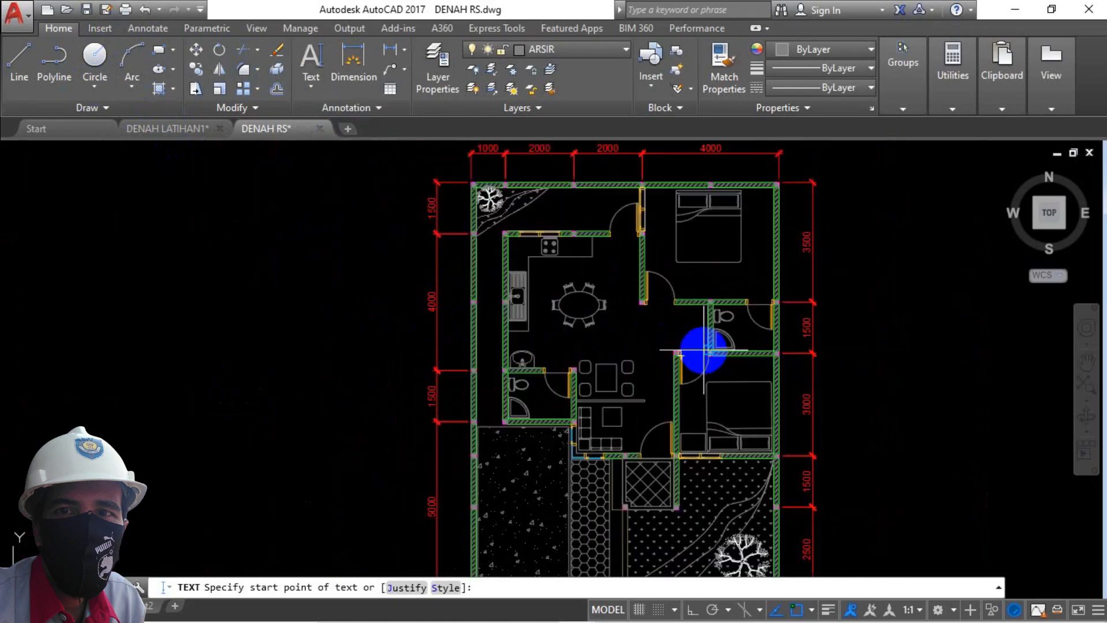
{"action": "scroll", "coordinate": [548, 257], "scroll_direction": "up", "scroll_amount": 8}
{"action": "left_click", "coordinate": [559, 261]}
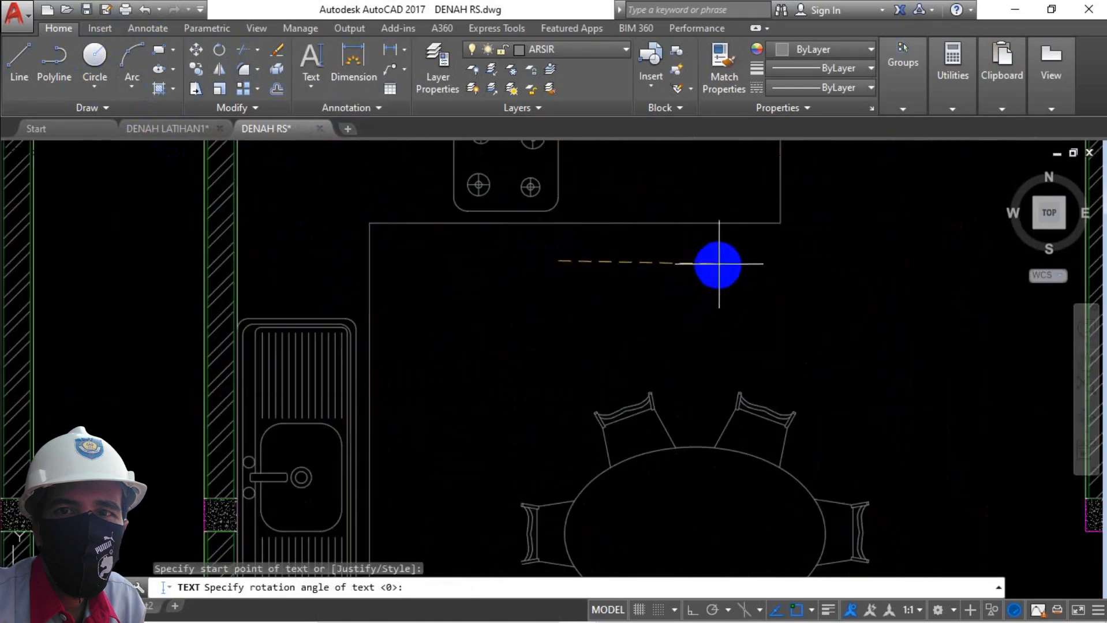
{"action": "left_click", "coordinate": [692, 610]}
{"action": "key", "text": "Return"}
{"action": "type", "text": "DA"}
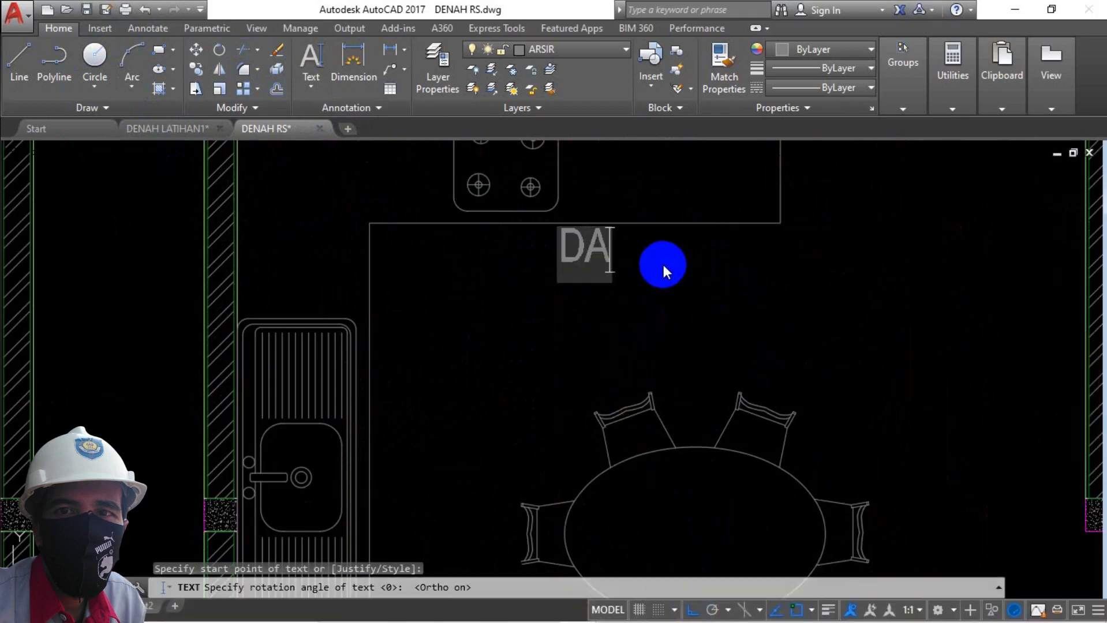
{"action": "type", "text": "PUR"}
{"action": "key", "text": "Return"}
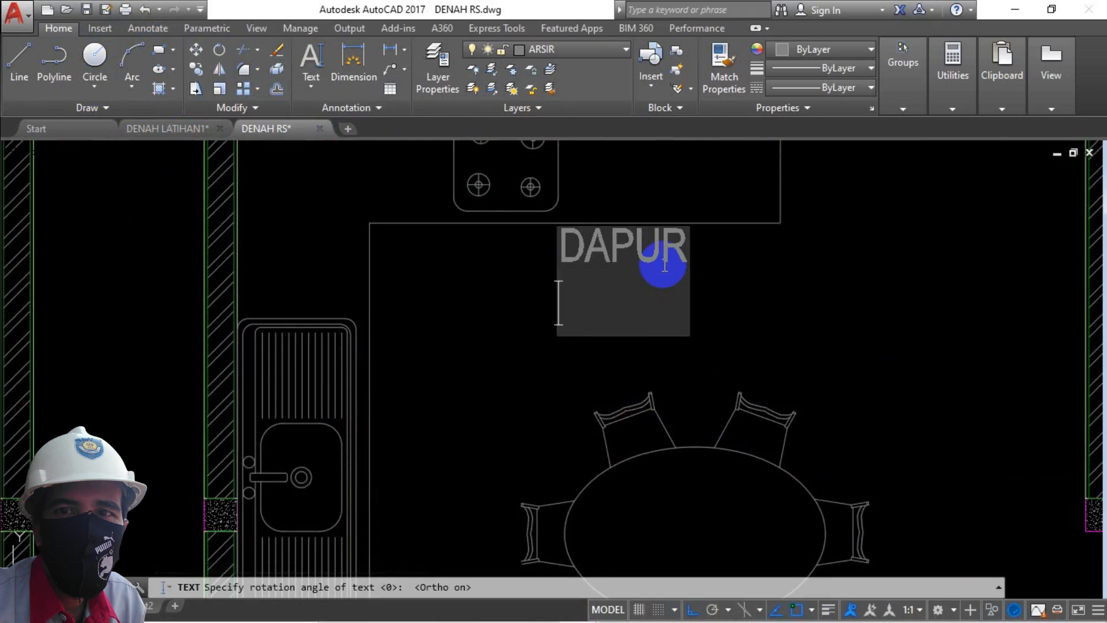
{"action": "type", "text": "%%p"}
{"action": "type", "text": " 0.00"}
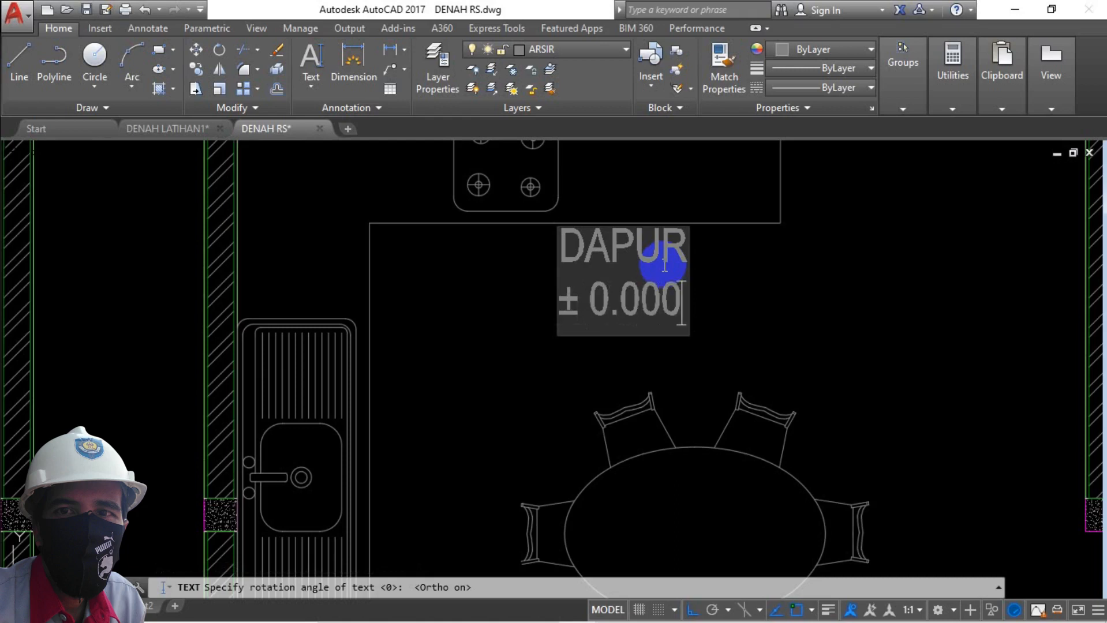
Label the dining area beside the oval table with R. MAKAN and the level ± 0.000 beneath it
{"action": "left_click", "coordinate": [759, 314]}
{"action": "scroll", "coordinate": [750, 306], "scroll_direction": "down", "scroll_amount": 6}
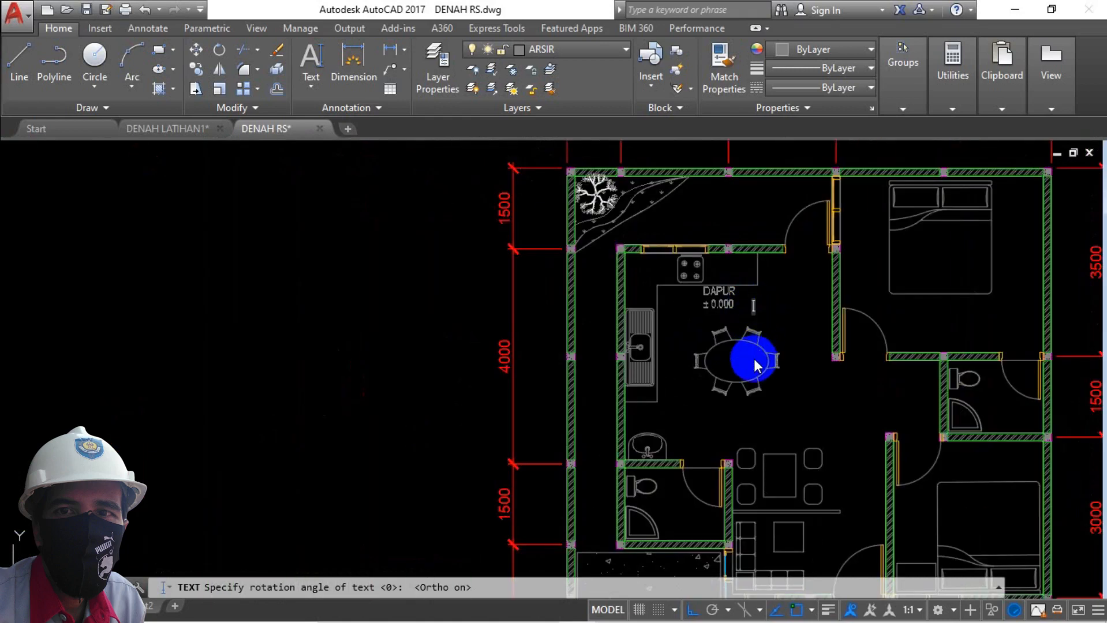
{"action": "scroll", "coordinate": [754, 359], "scroll_direction": "up", "scroll_amount": 2}
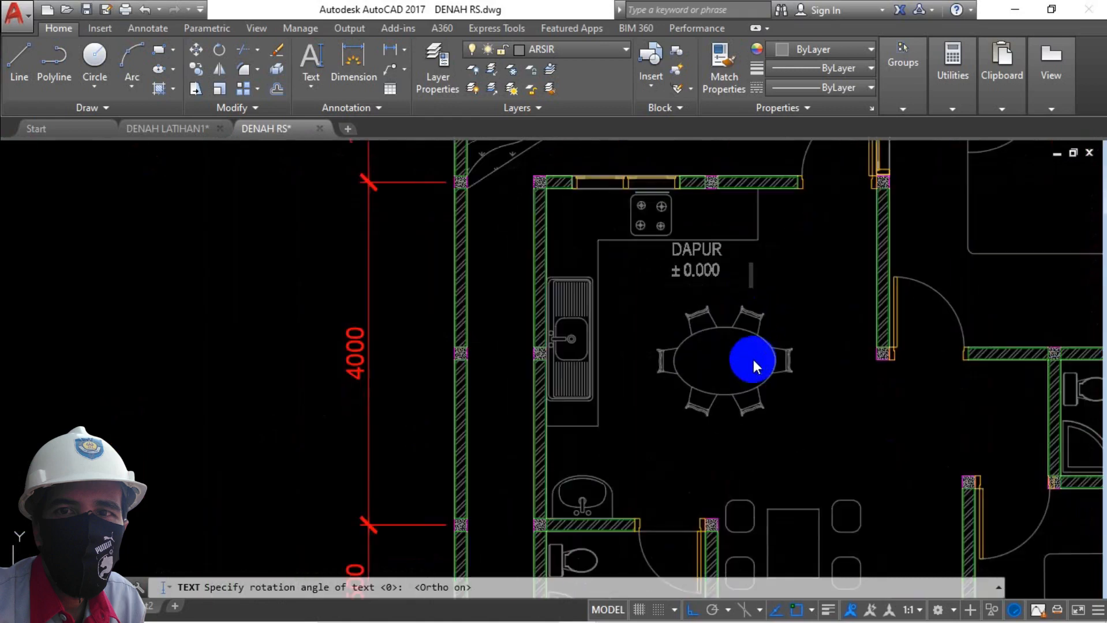
{"action": "left_click", "coordinate": [783, 386]}
{"action": "type", "text": "R. MAKAN"}
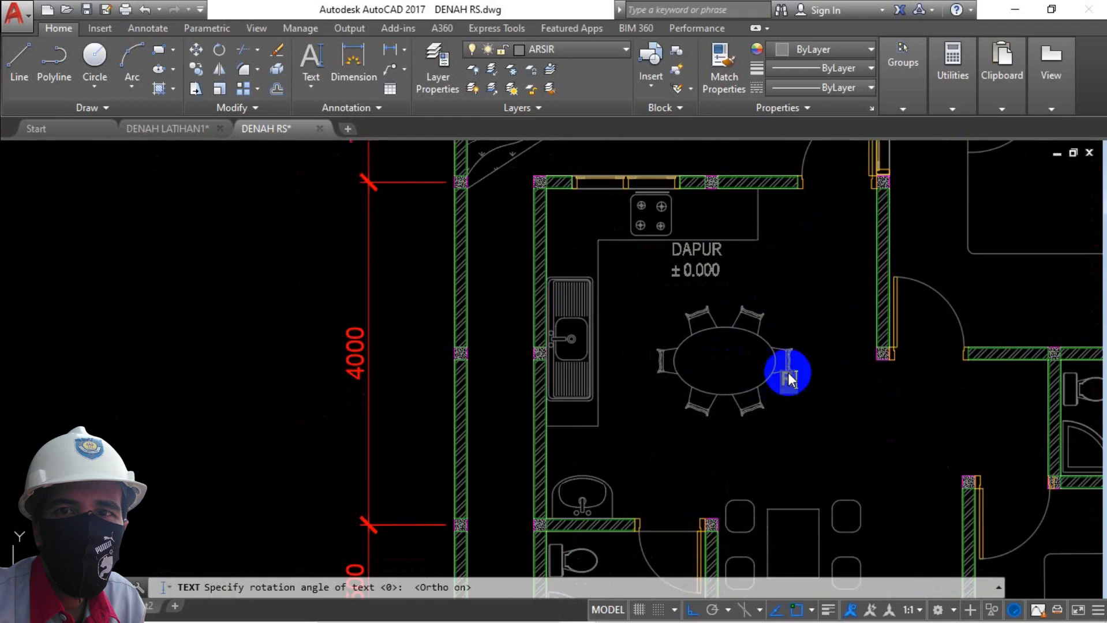
{"action": "key", "text": "Return"}
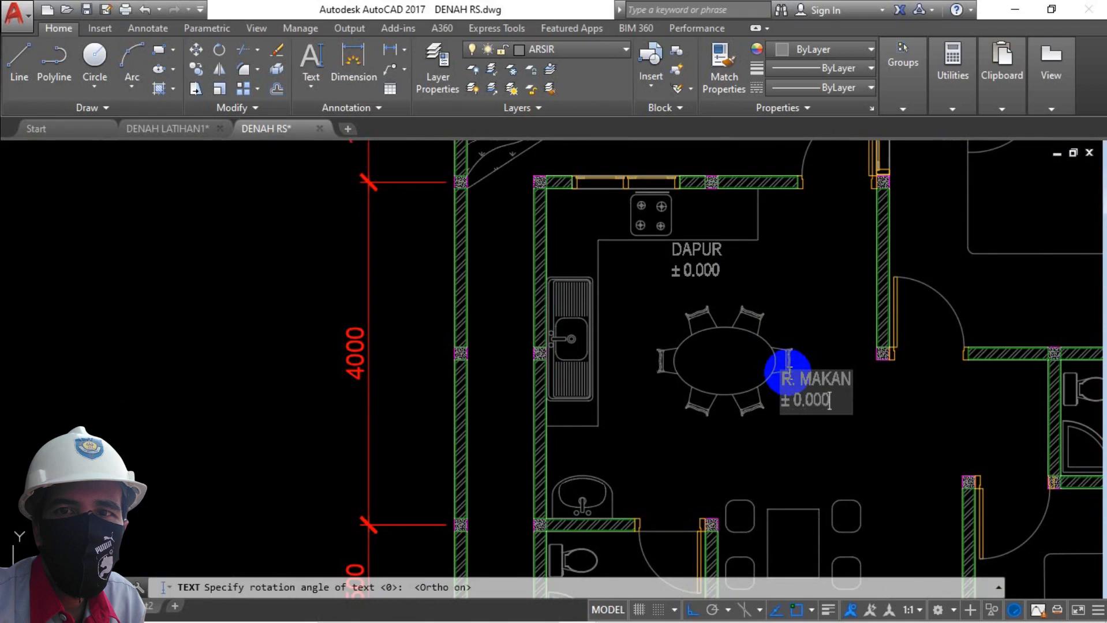
{"action": "type", "text": "%%p0.000"}
{"action": "scroll", "coordinate": [634, 351], "scroll_direction": "down", "scroll_amount": 4}
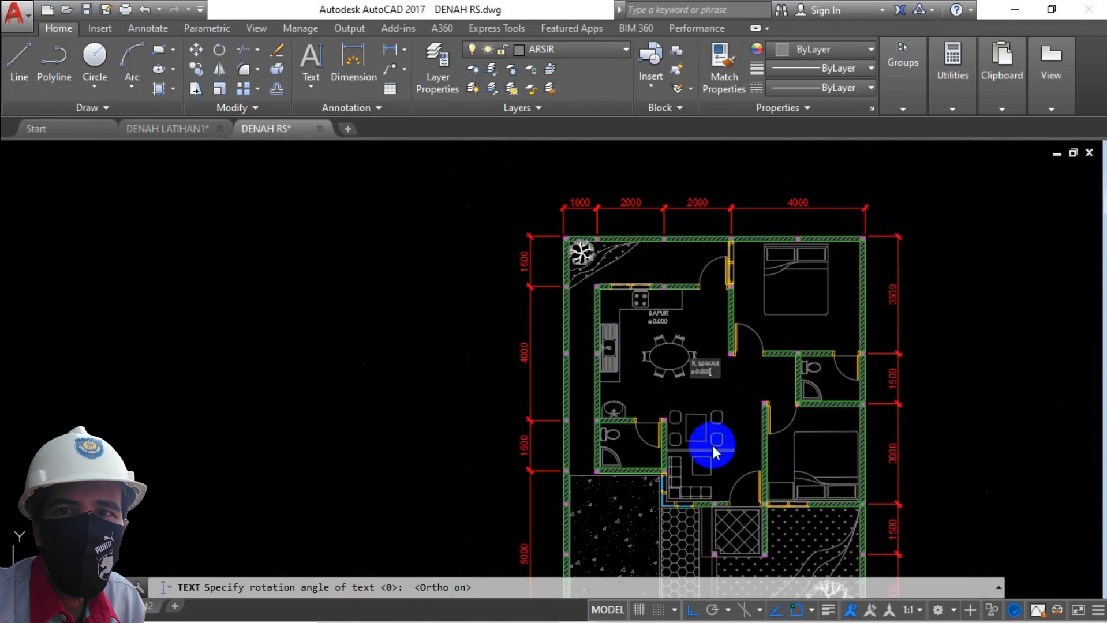
Label the middle room beside the square four-seat table with R. TENGAH and the level ± 0.000 beneath it
{"action": "scroll", "coordinate": [709, 440], "scroll_direction": "up", "scroll_amount": 4}
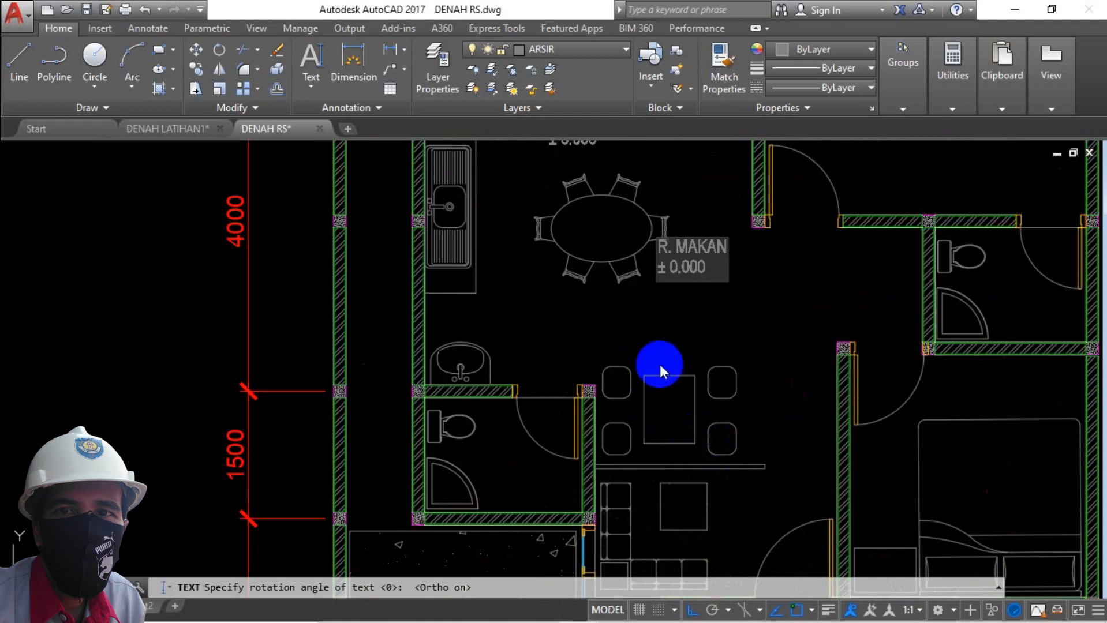
{"action": "left_click", "coordinate": [747, 400]}
{"action": "type", "text": "R. TENGAH"}
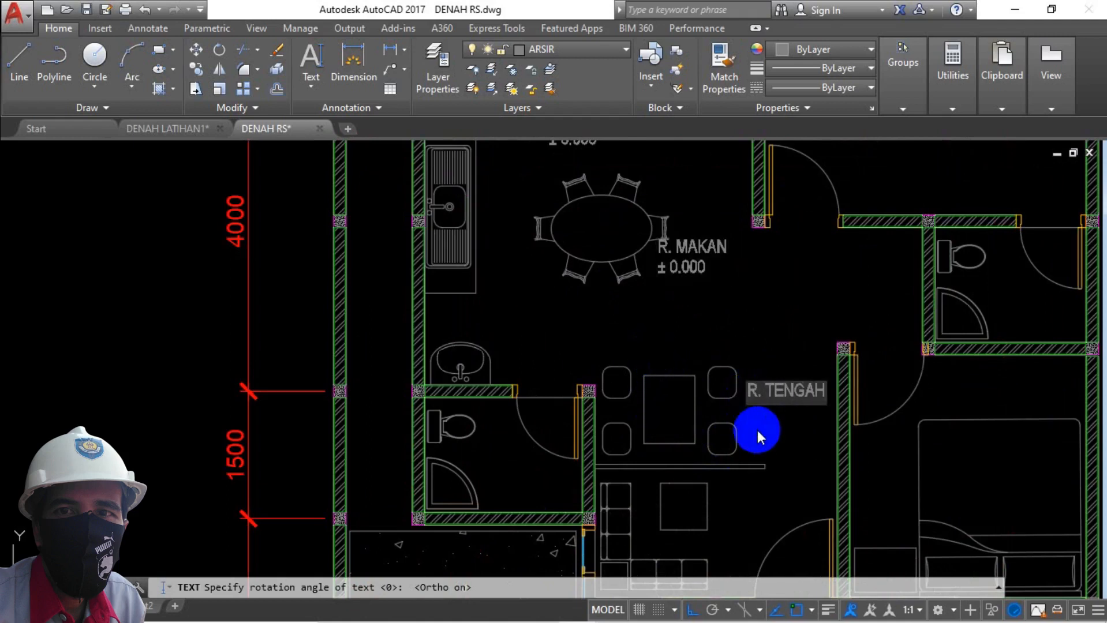
{"action": "key", "text": "Return"}
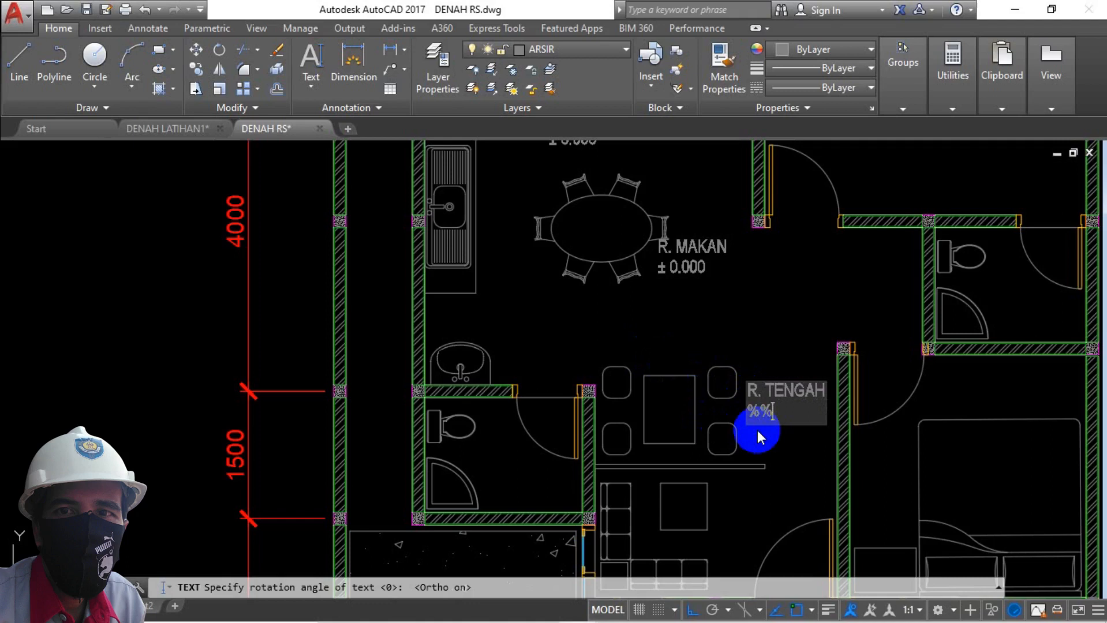
{"action": "type", "text": "± 0.000"}
Label the bathroom below the washbasin with KM/WC and the level - 0.050 on a second line
{"action": "scroll", "coordinate": [488, 469], "scroll_direction": "up", "scroll_amount": 2}
{"action": "left_click", "coordinate": [568, 419]}
{"action": "type", "text": "KM/WC"}
{"action": "key", "text": "Return"}
{"action": "type", "text": "- 0.05"}
{"action": "key", "text": "BackSpace"}
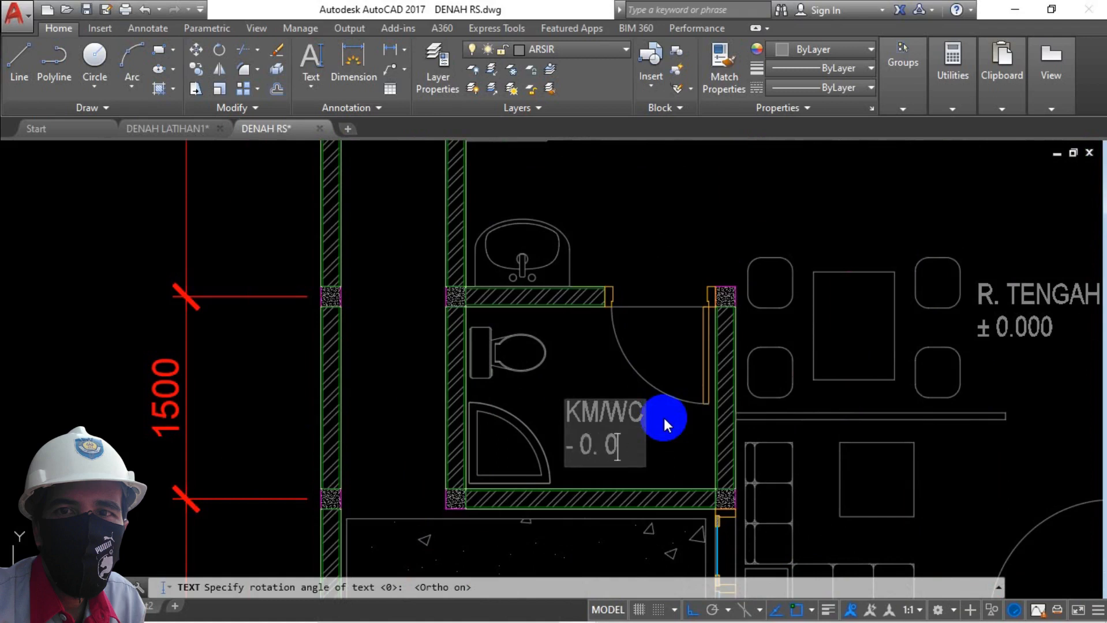
{"action": "type", "text": "50"}
Label the living room beside the sofa set with R. TAMU and the level ± 0.000 beneath it
{"action": "scroll", "coordinate": [714, 352], "scroll_direction": "down", "scroll_amount": 2}
{"action": "left_click", "coordinate": [704, 359]}
{"action": "type", "text": "R. TAMU"}
{"action": "key", "text": "Return"}
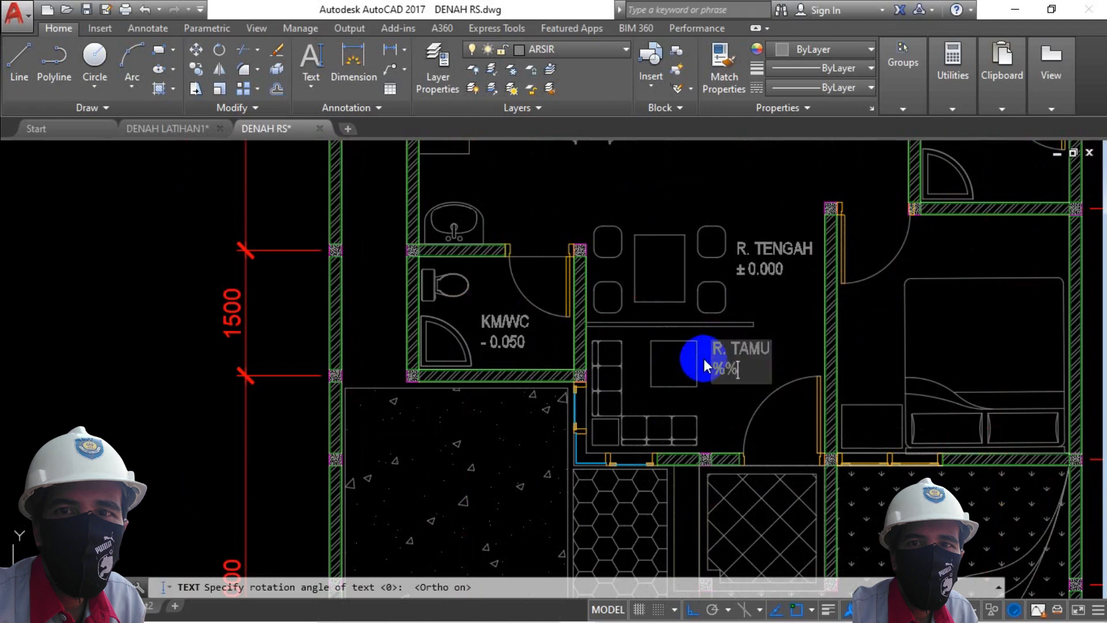
{"action": "type", "text": "%%p 0.000"}
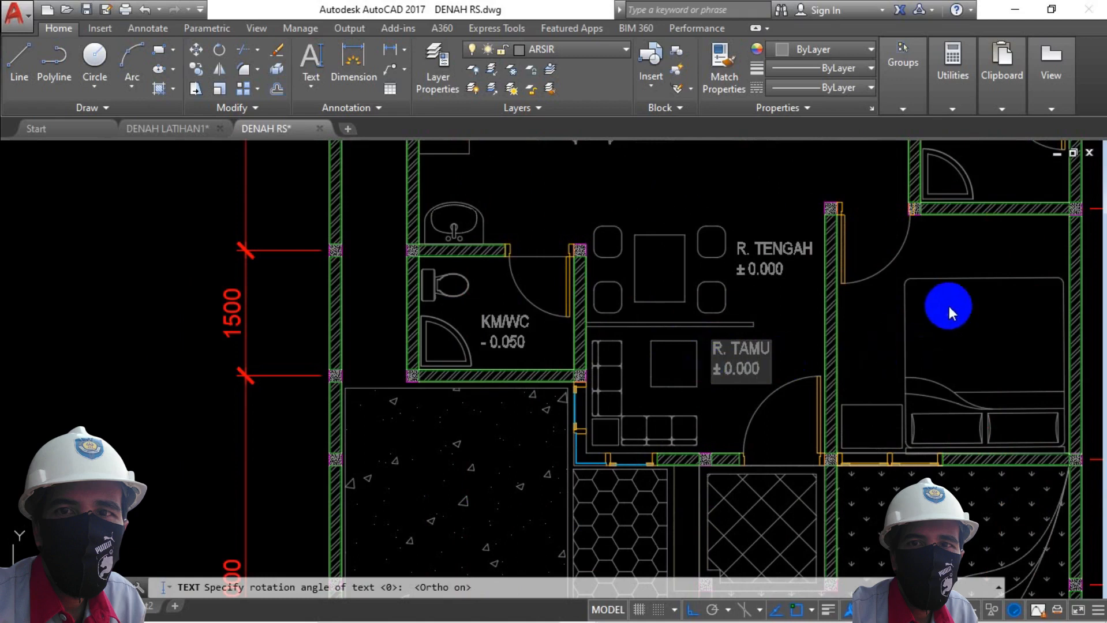
Label the lower bedroom over the bed with R. TIDUR and the level ± 0.000, and finish the text command
{"action": "left_click", "coordinate": [948, 304]}
{"action": "type", "text": "R. TIDUR"}
{"action": "key", "text": "Return"}
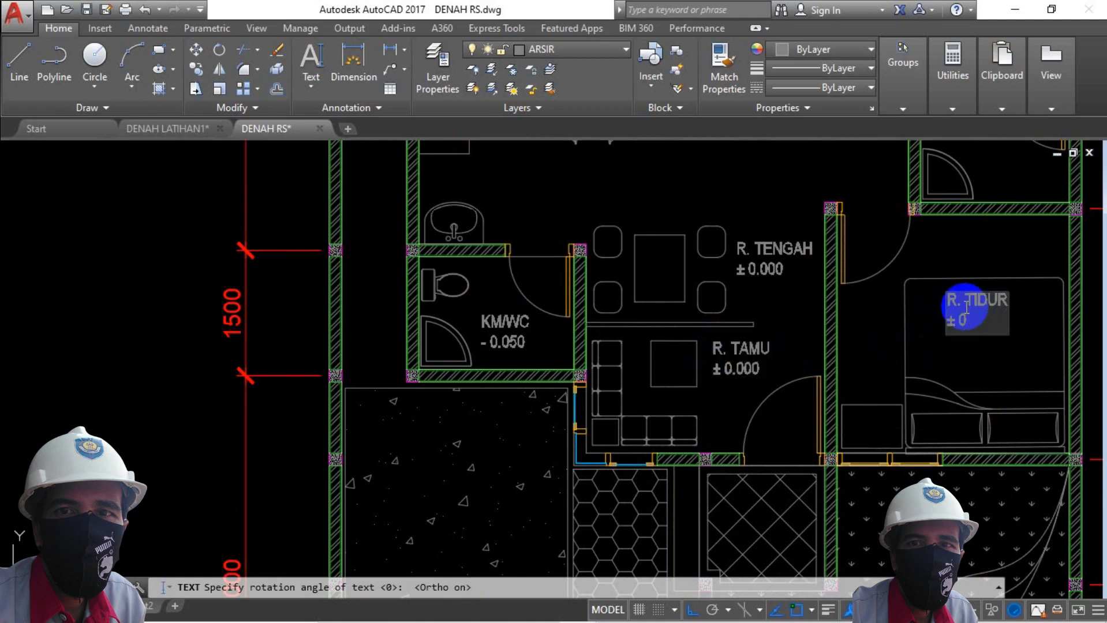
{"action": "left_click", "coordinate": [996, 345]}
{"action": "key", "text": "Escape"}
Copy the two-line R. TIDUR label from the lower bedroom into the upper bedroom
{"action": "left_click", "coordinate": [993, 307]}
{"action": "left_click", "coordinate": [951, 338]}
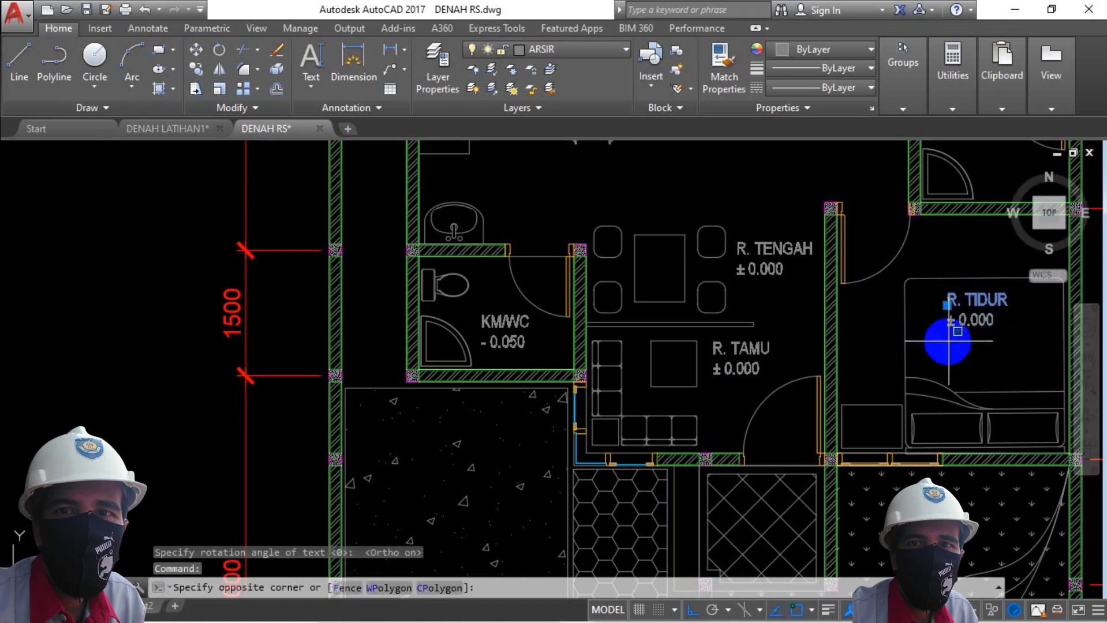
{"action": "left_click", "coordinate": [943, 316]}
{"action": "type", "text": "co"}
{"action": "key", "text": "space"}
{"action": "scroll", "coordinate": [959, 340], "scroll_direction": "down", "scroll_amount": 2}
{"action": "left_click", "coordinate": [961, 331]}
{"action": "middle_click_drag", "start_coordinate": [960, 306], "coordinate": [954, 491]}
{"action": "scroll", "coordinate": [957, 246], "scroll_direction": "up", "scroll_amount": 2}
{"action": "left_click", "coordinate": [910, 370]}
{"action": "scroll", "coordinate": [941, 274], "scroll_direction": "down", "scroll_amount": 2}
{"action": "key", "text": "Escape"}
Copy the two-line KM/WC label into the second bathroom between the two bedrooms
{"action": "middle_click_drag", "start_coordinate": [951, 368], "coordinate": [890, 299]}
{"action": "scroll", "coordinate": [603, 439], "scroll_direction": "up", "scroll_amount": 4}
{"action": "left_click", "coordinate": [604, 424]}
{"action": "left_click", "coordinate": [570, 494]}
{"action": "type", "text": "co"}
{"action": "key", "text": "space"}
{"action": "left_click", "coordinate": [600, 514]}
{"action": "scroll", "coordinate": [563, 486], "scroll_direction": "down", "scroll_amount": 4}
{"action": "scroll", "coordinate": [881, 390], "scroll_direction": "up", "scroll_amount": 4}
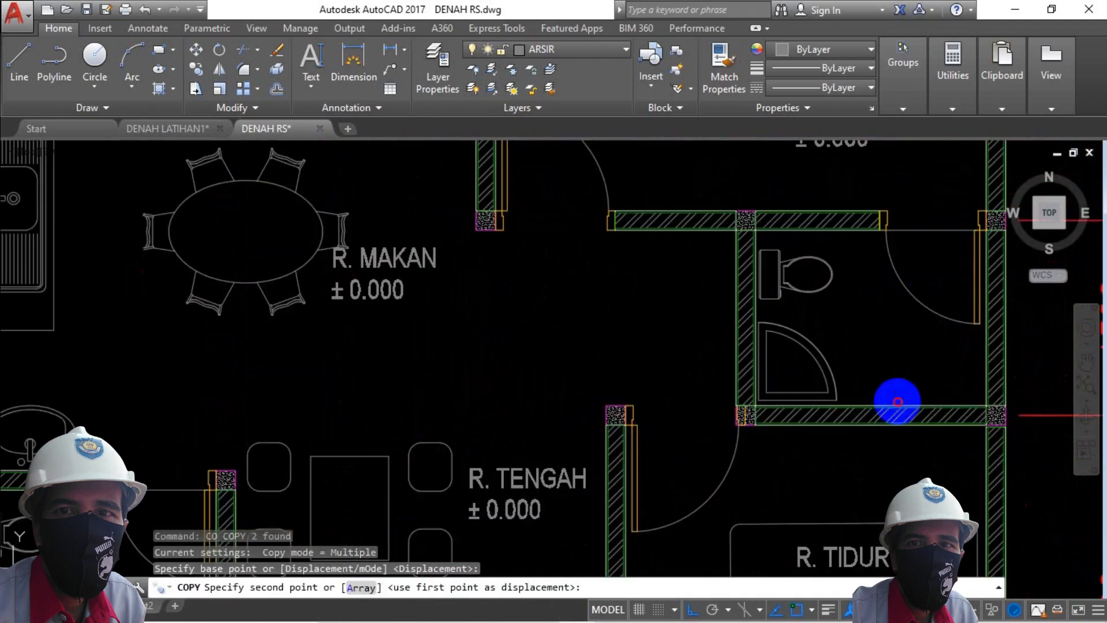
{"action": "left_click", "coordinate": [879, 403]}
{"action": "scroll", "coordinate": [857, 401], "scroll_direction": "down", "scroll_amount": 4}
{"action": "middle_click_drag", "start_coordinate": [742, 382], "coordinate": [764, 225]}
{"action": "key", "text": "Escape"}
Label the front terrace with horizontal single-line text reading TERAS and the level - 0.020 beneath it
{"action": "scroll", "coordinate": [726, 447], "scroll_direction": "up", "scroll_amount": 3}
{"action": "middle_click_drag", "start_coordinate": [726, 448], "coordinate": [599, 378]}
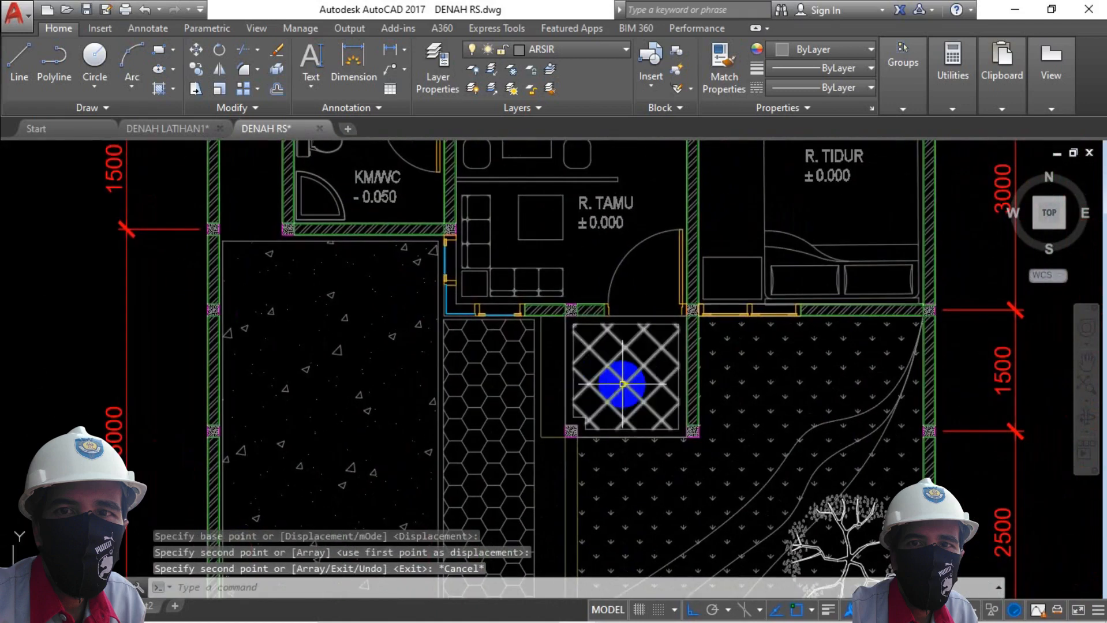
{"action": "scroll", "coordinate": [621, 387], "scroll_direction": "down", "scroll_amount": 6}
{"action": "scroll", "coordinate": [700, 331], "scroll_direction": "up", "scroll_amount": 6}
{"action": "scroll", "coordinate": [494, 259], "scroll_direction": "down", "scroll_amount": 4}
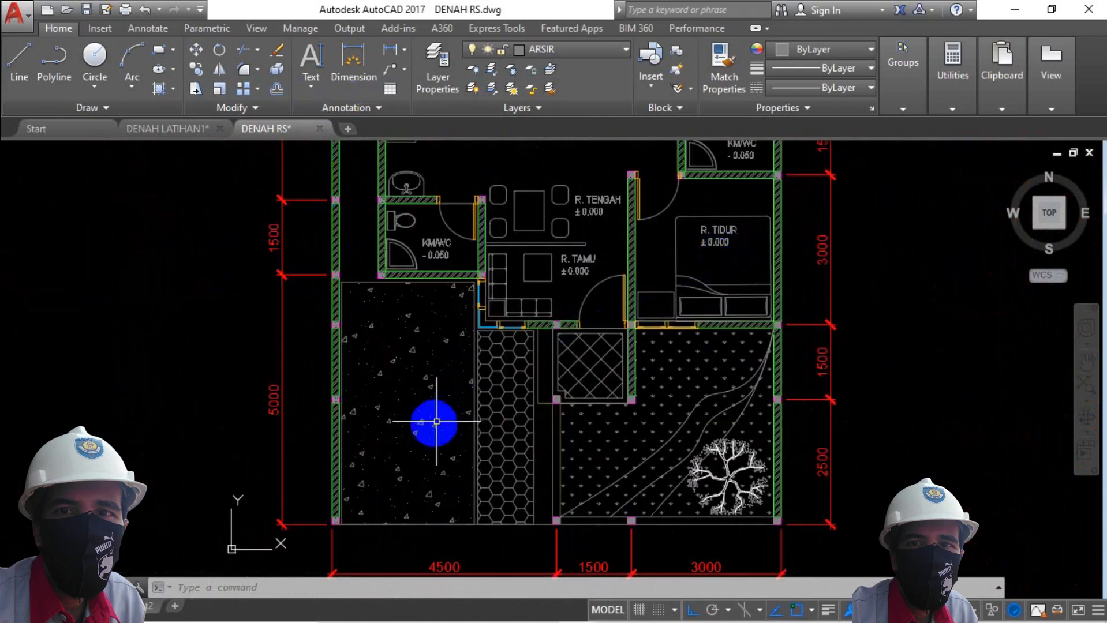
{"action": "scroll", "coordinate": [635, 352], "scroll_direction": "up", "scroll_amount": 4}
{"action": "left_click", "coordinate": [311, 58]}
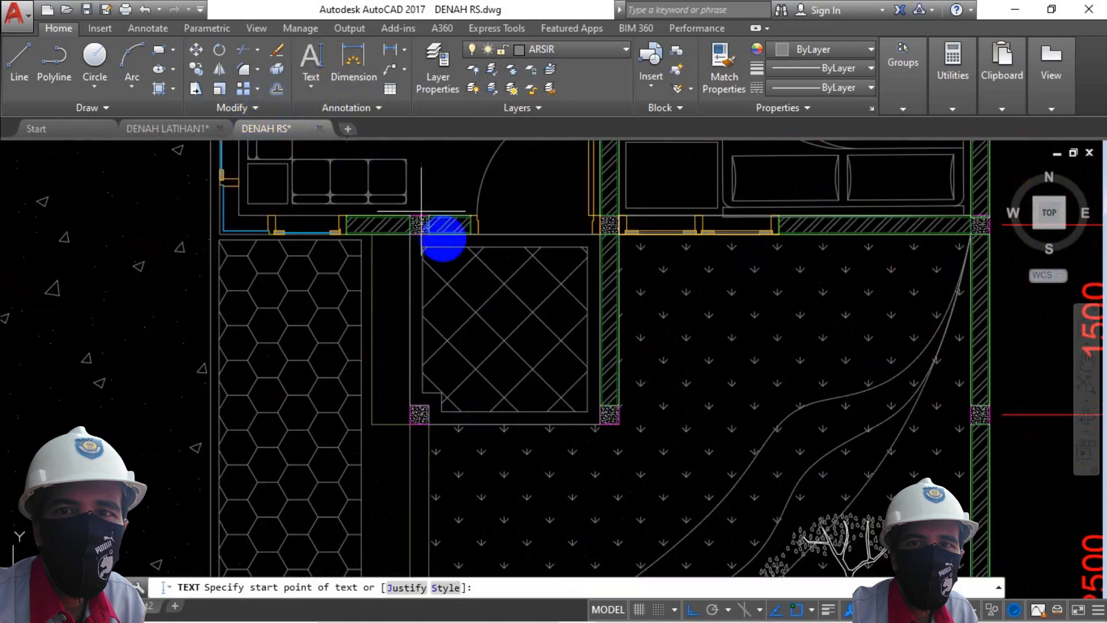
{"action": "left_click", "coordinate": [460, 314]}
{"action": "key", "text": "Return"}
{"action": "type", "text": "TERAS"}
{"action": "key", "text": "Return"}
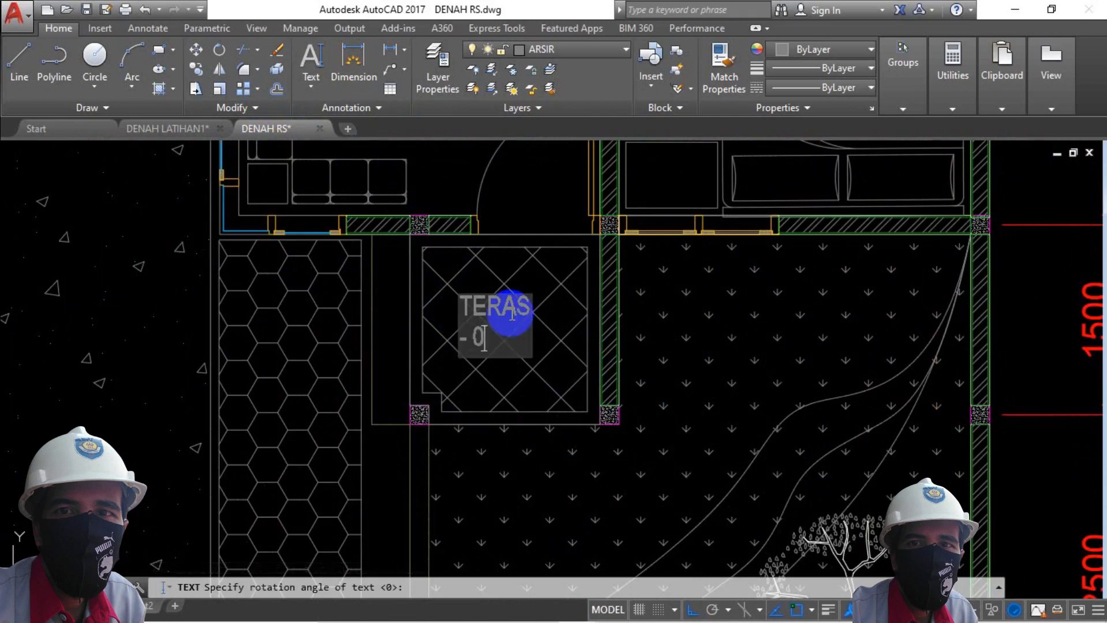
{"action": "type", "text": "- 0.020"}
Label the front garden beside the terrace with TAMAN and the level - 0.200 beneath it
{"action": "left_click", "coordinate": [693, 352]}
{"action": "type", "text": "TAMAN"}
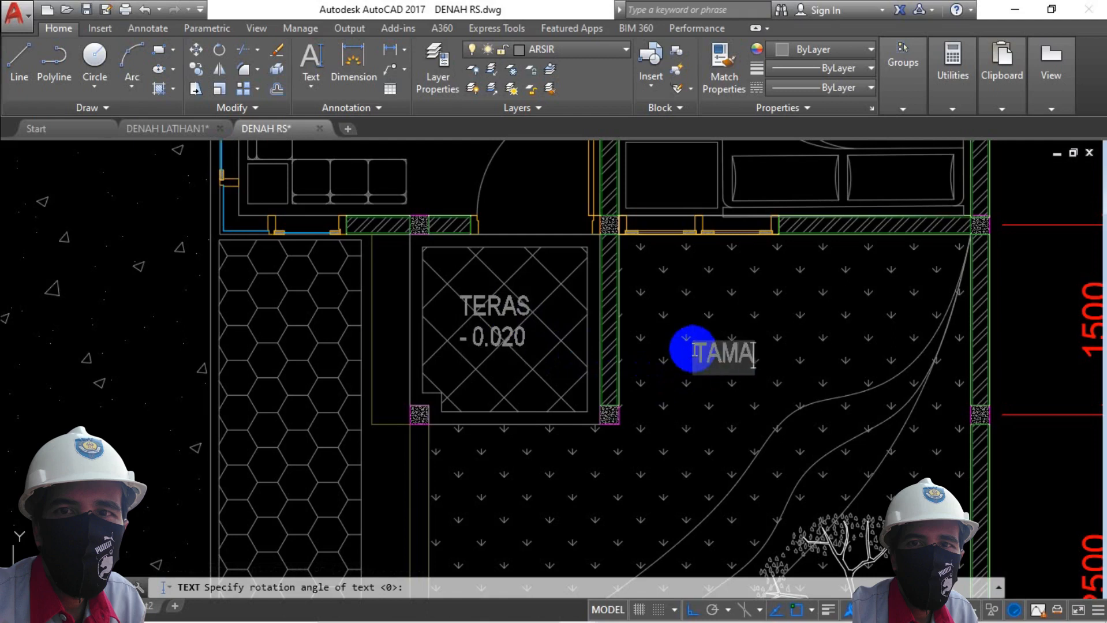
{"action": "key", "text": "Return"}
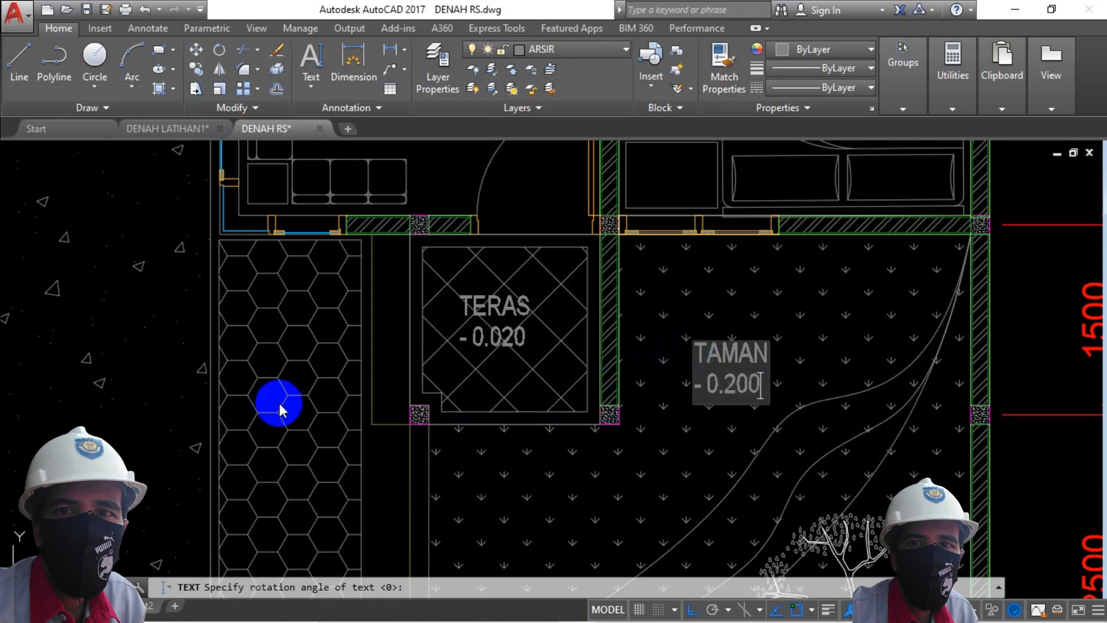
{"action": "middle_click_drag", "start_coordinate": [276, 403], "coordinate": [603, 403]}
{"action": "left_click", "coordinate": [1064, 382]}
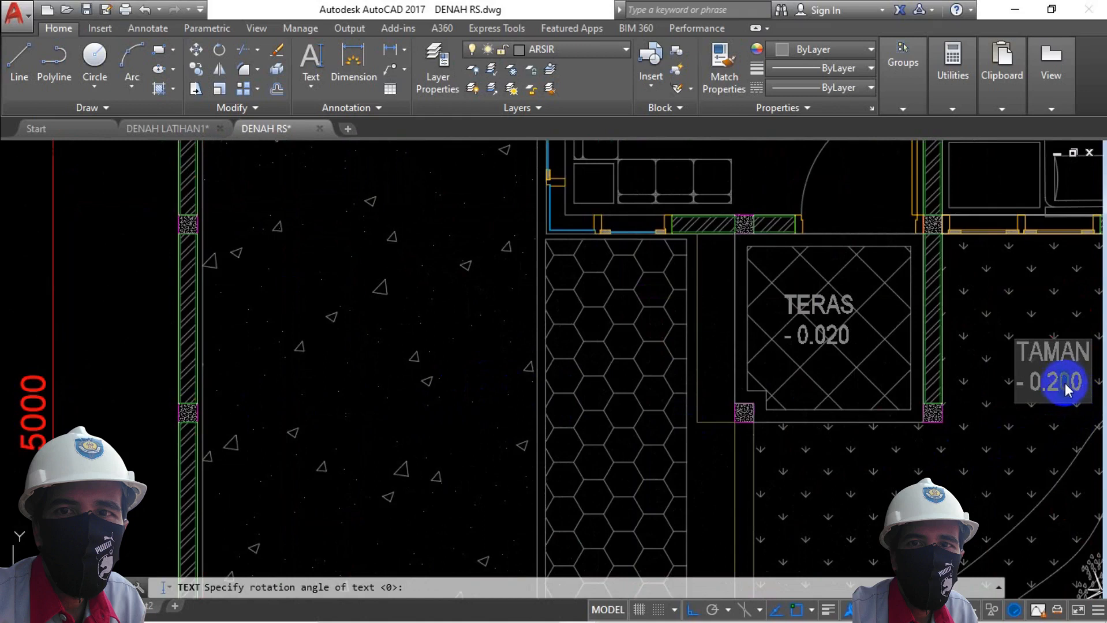
Add the level text - 0.200 on the hexagon-hatched walkway beside the terrace
{"action": "scroll", "coordinate": [563, 380], "scroll_direction": "down", "scroll_amount": 2}
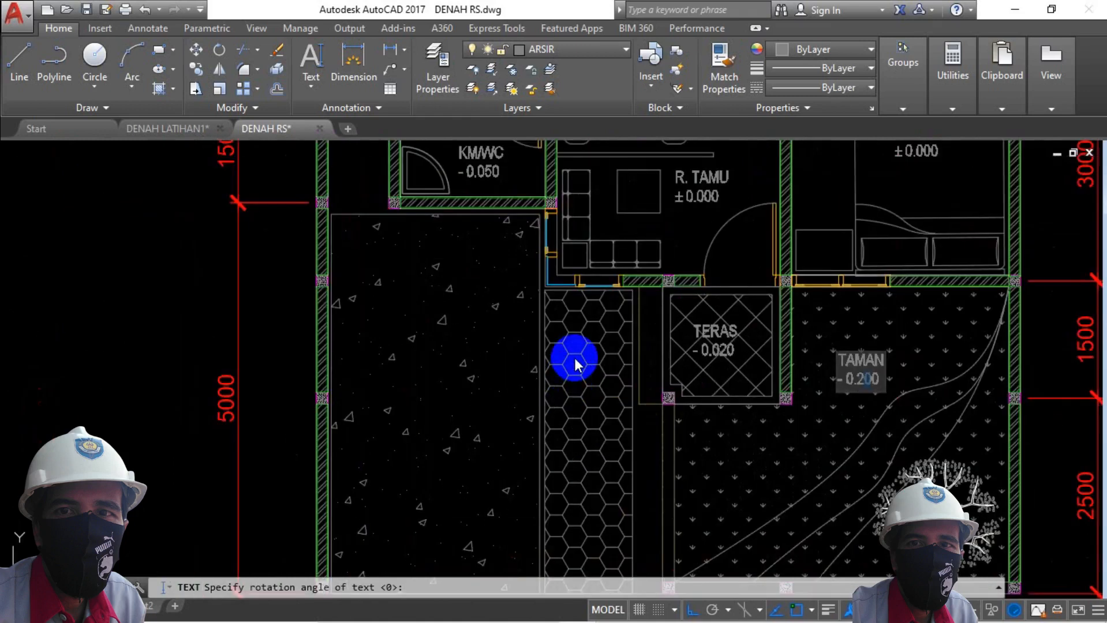
{"action": "left_click", "coordinate": [574, 358]}
{"action": "type", "text": "-0.200"}
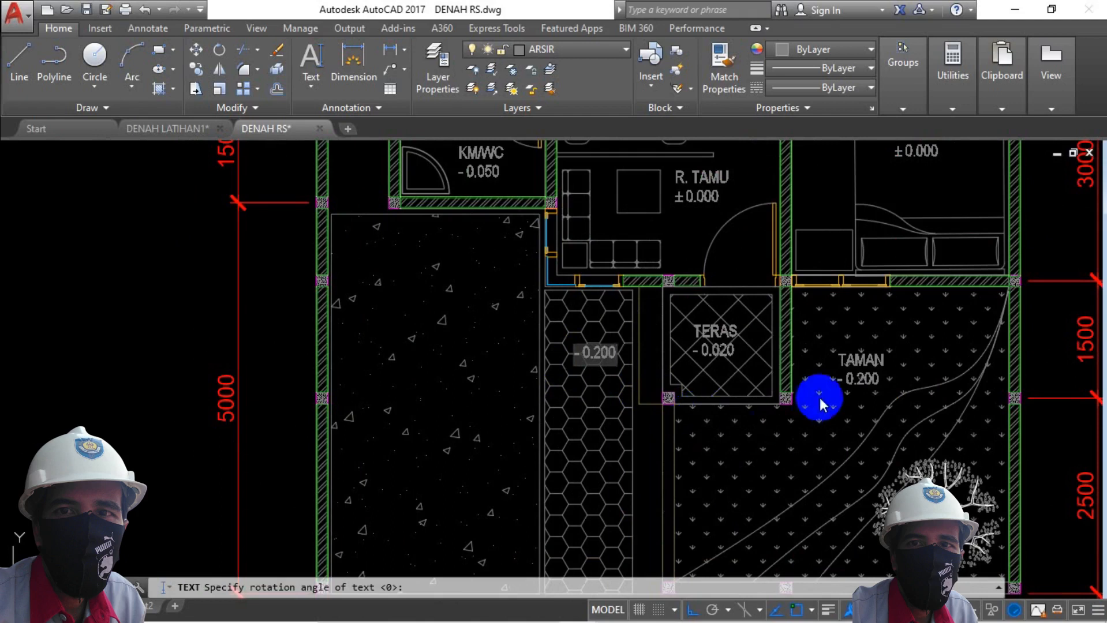
Change the front garden's level text to - 0.220 and end text editing
{"action": "left_click", "coordinate": [869, 378]}
{"action": "double_click", "coordinate": [868, 380]}
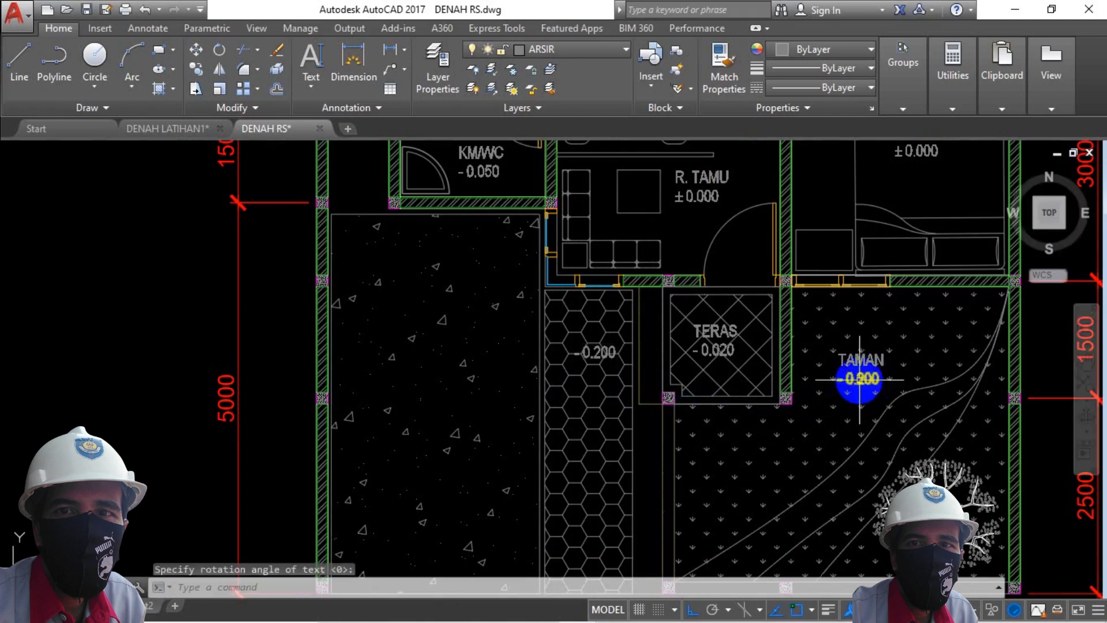
{"action": "key", "text": "BackSpace"}
{"action": "type", "text": "2"}
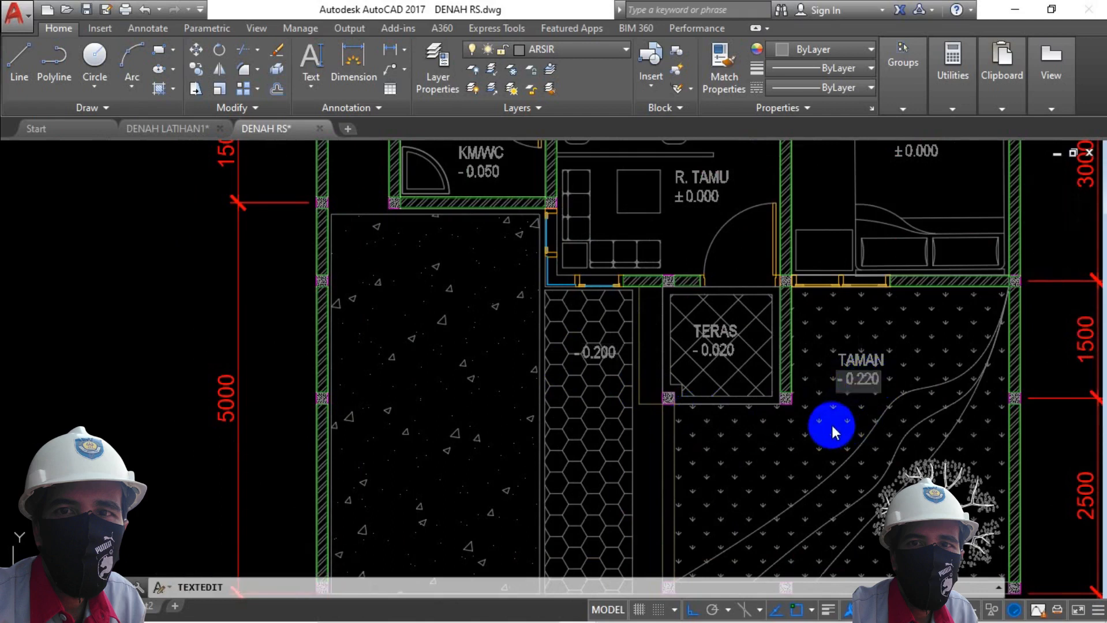
{"action": "left_click", "coordinate": [829, 421]}
{"action": "scroll", "coordinate": [367, 423], "scroll_direction": "up", "scroll_amount": 2}
{"action": "key", "text": "Escape"}
Copy the walkway's level text horizontally onto the carport
{"action": "left_click", "coordinate": [717, 314]}
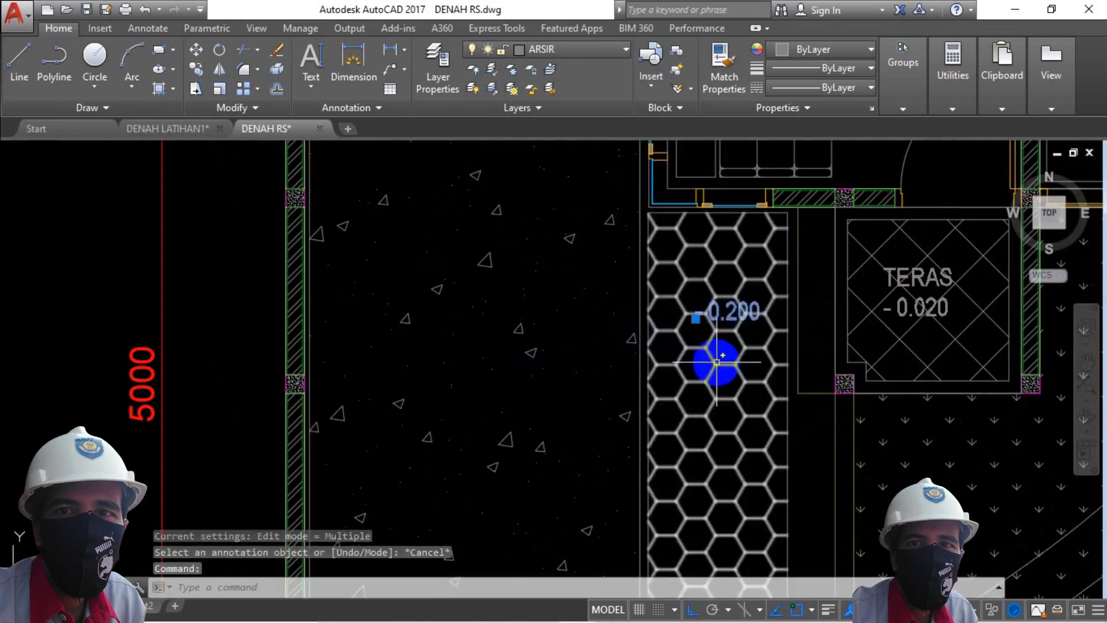
{"action": "type", "text": "co"}
{"action": "key", "text": "space"}
{"action": "left_click", "coordinate": [727, 367]}
{"action": "left_click", "coordinate": [473, 366]}
{"action": "key", "text": "Escape"}
Copy the front garden's TAMAN name and level text into the back garden beside the small tree
{"action": "scroll", "coordinate": [472, 366], "scroll_direction": "down", "scroll_amount": 3}
{"action": "middle_click_drag", "start_coordinate": [574, 340], "coordinate": [579, 494]}
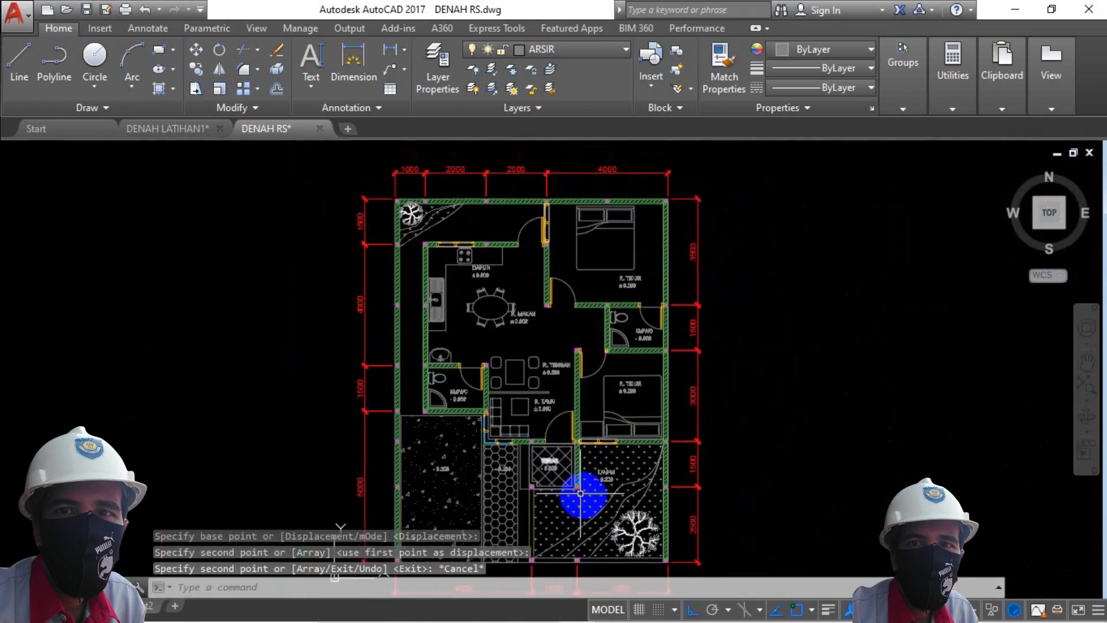
{"action": "scroll", "coordinate": [579, 462], "scroll_direction": "up", "scroll_amount": 5}
{"action": "left_click", "coordinate": [603, 416]}
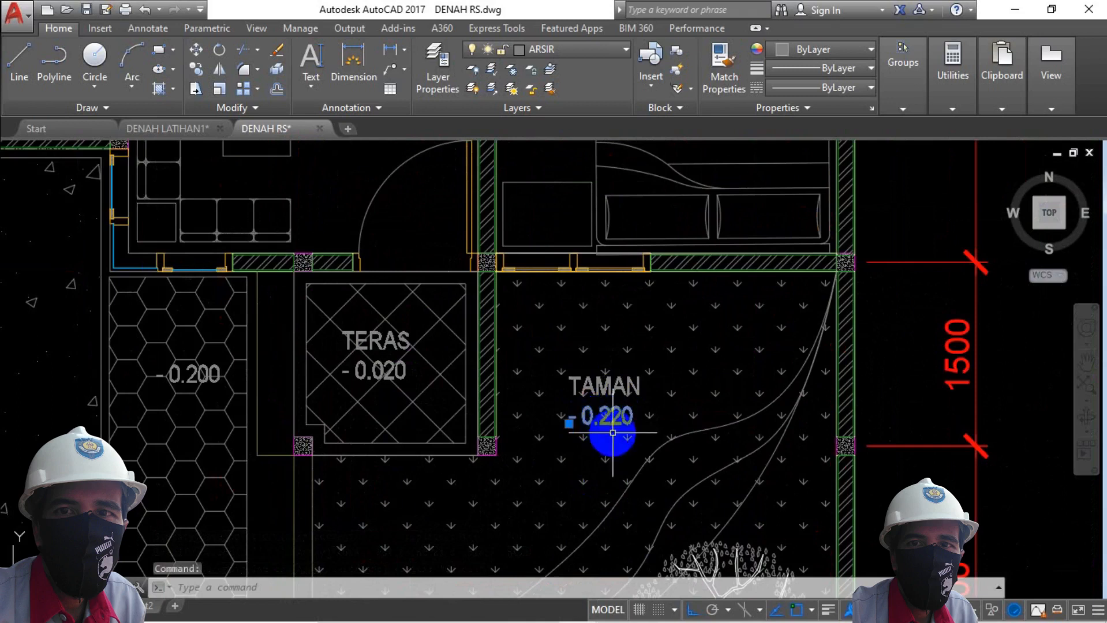
{"action": "left_click", "coordinate": [574, 383]}
{"action": "type", "text": "co"}
{"action": "key", "text": "space"}
{"action": "left_click", "coordinate": [561, 408]}
{"action": "scroll", "coordinate": [687, 450], "scroll_direction": "down", "scroll_amount": 7}
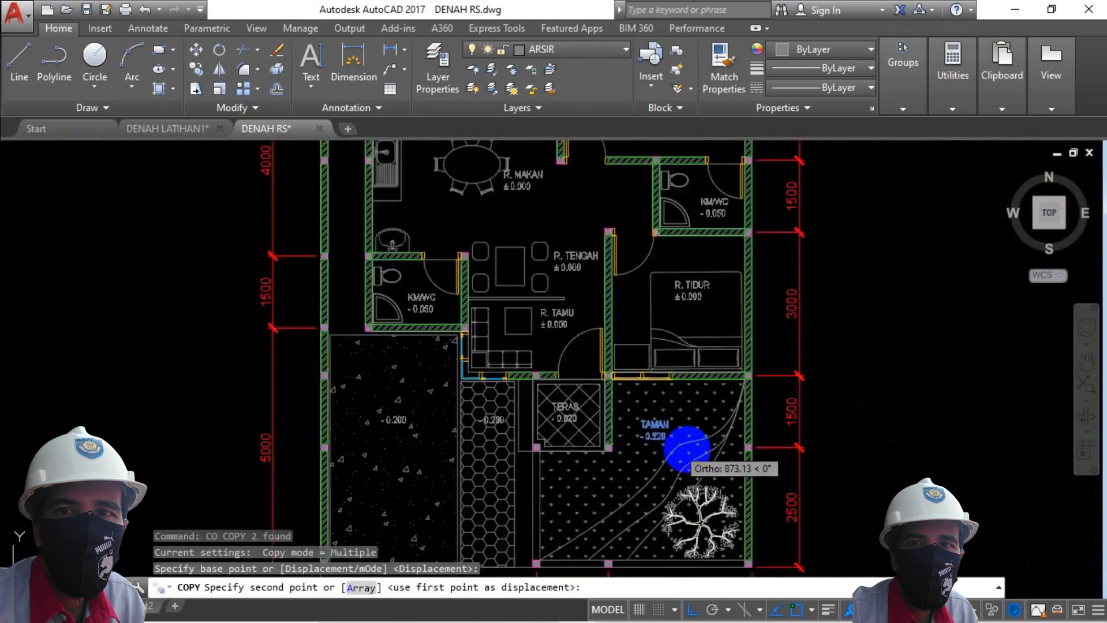
{"action": "scroll", "coordinate": [613, 187], "scroll_direction": "up", "scroll_amount": 7}
{"action": "left_click", "coordinate": [664, 202], "text": "shift"}
{"action": "scroll", "coordinate": [558, 355], "scroll_direction": "down", "scroll_amount": 5}
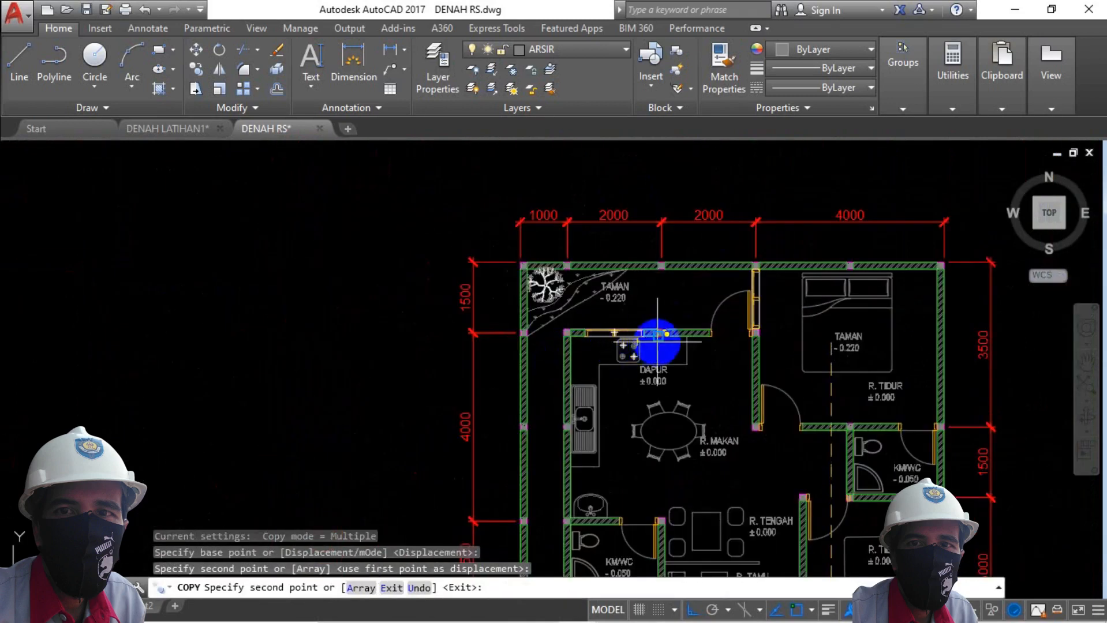
{"action": "key", "text": "Escape"}
Examine the whole floor plan to check the room names and levels
{"action": "middle_click_drag", "start_coordinate": [785, 369], "coordinate": [586, 289]}
{"action": "scroll", "coordinate": [587, 289], "scroll_direction": "down", "scroll_amount": 4}
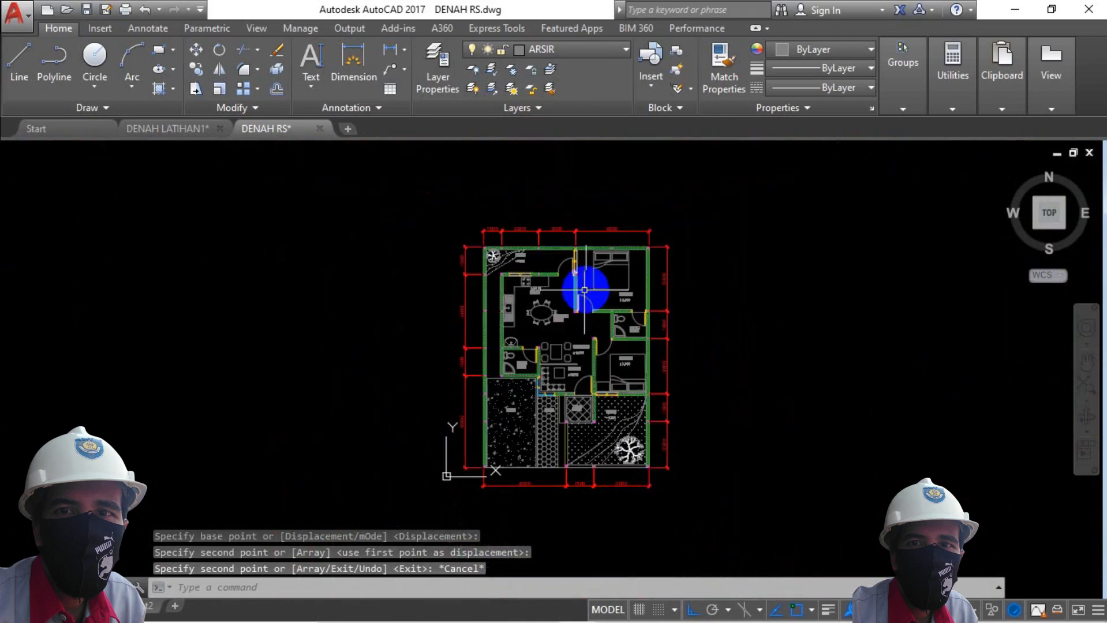
{"action": "middle_click_drag", "start_coordinate": [583, 382], "coordinate": [568, 341]}
{"action": "scroll", "coordinate": [542, 327], "scroll_direction": "up", "scroll_amount": 2}
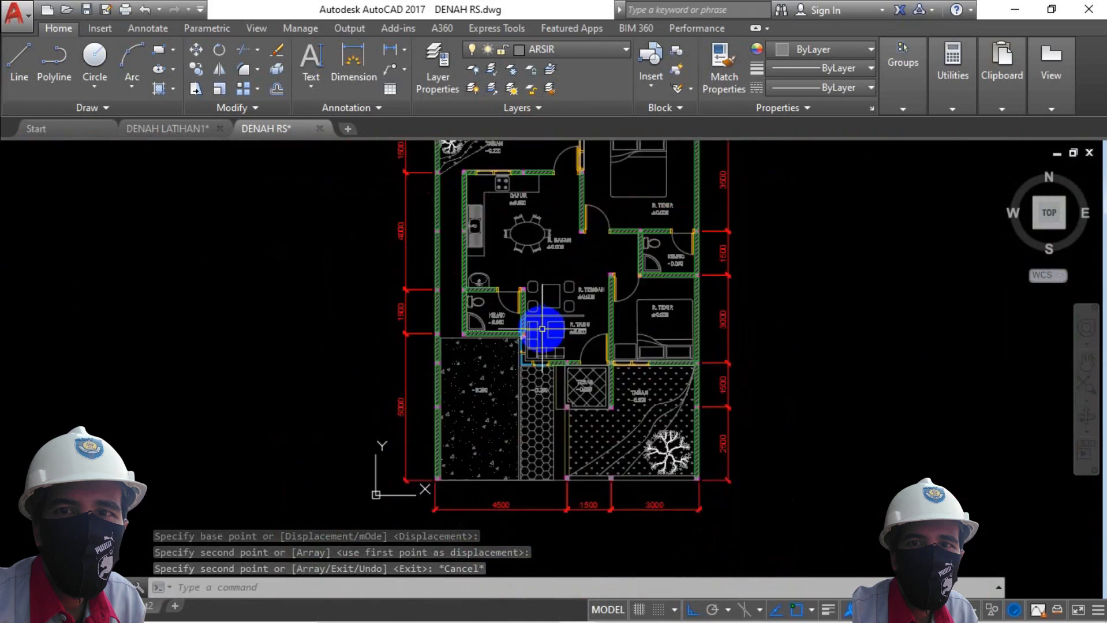
{"action": "scroll", "coordinate": [480, 323], "scroll_direction": "down", "scroll_amount": 2}
{"action": "scroll", "coordinate": [543, 259], "scroll_direction": "up", "scroll_amount": 2}
{"action": "scroll", "coordinate": [544, 277], "scroll_direction": "down", "scroll_amount": 2}
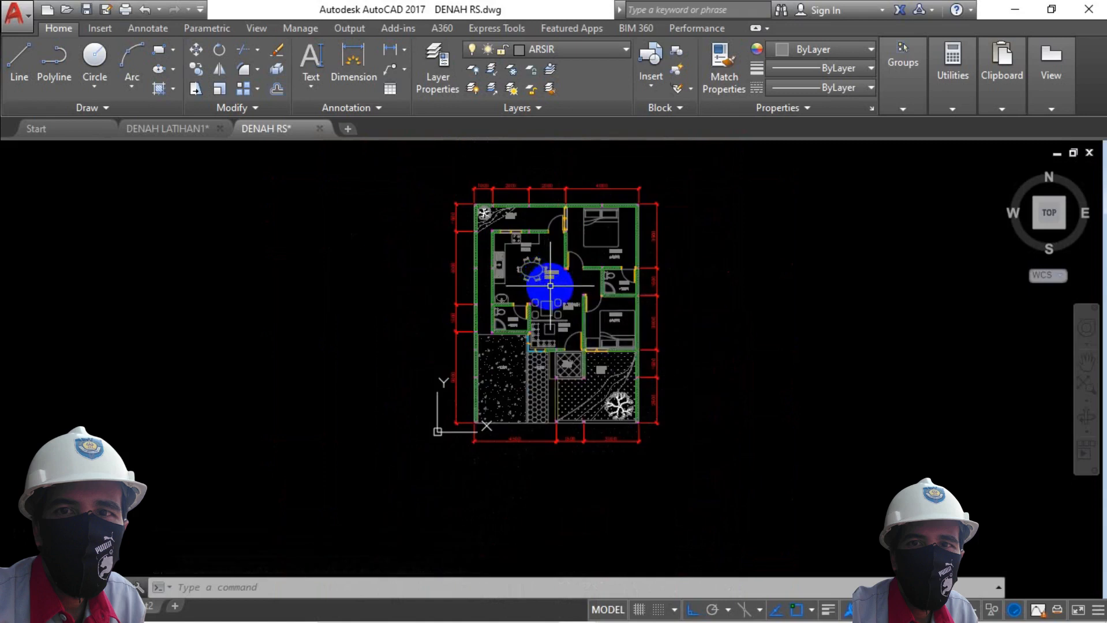
{"action": "scroll", "coordinate": [550, 285], "scroll_direction": "up", "scroll_amount": 2}
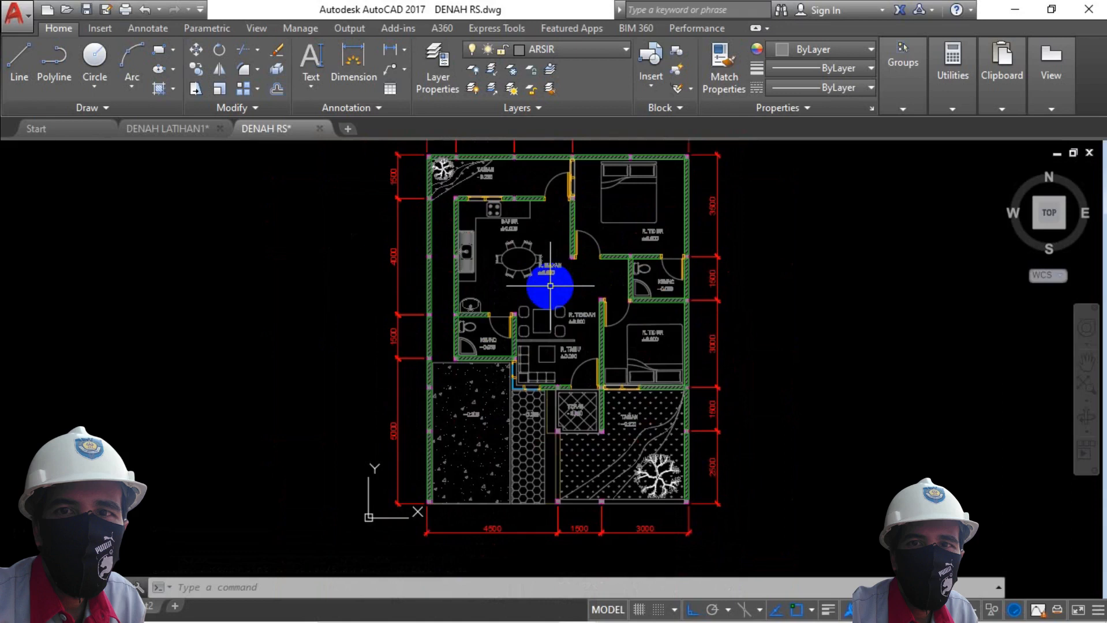
{"action": "scroll", "coordinate": [551, 286], "scroll_direction": "down", "scroll_amount": 2}
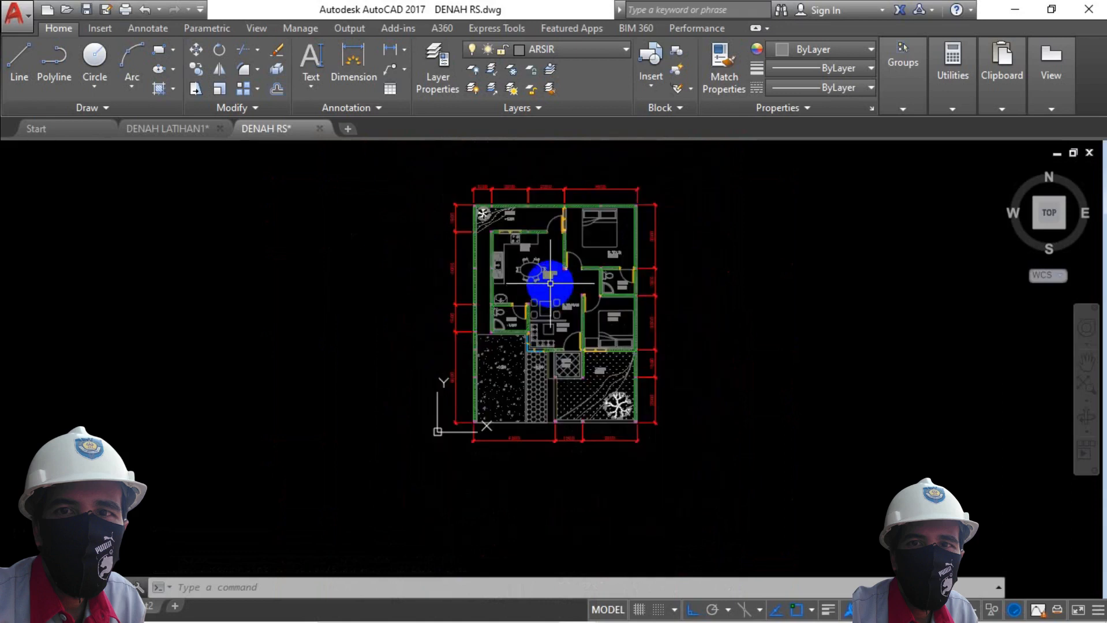
Start plotting the floor plan and choose DWG To PDF.pc3 as the plotter
{"action": "key", "text": "ctrl+p"}
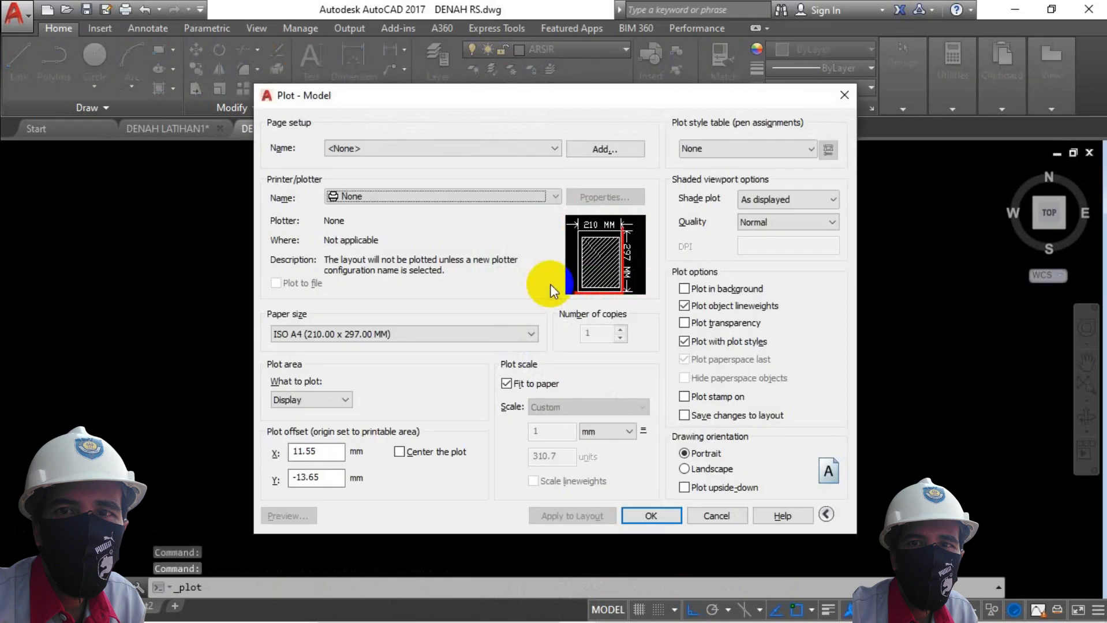
{"action": "left_click", "coordinate": [484, 206]}
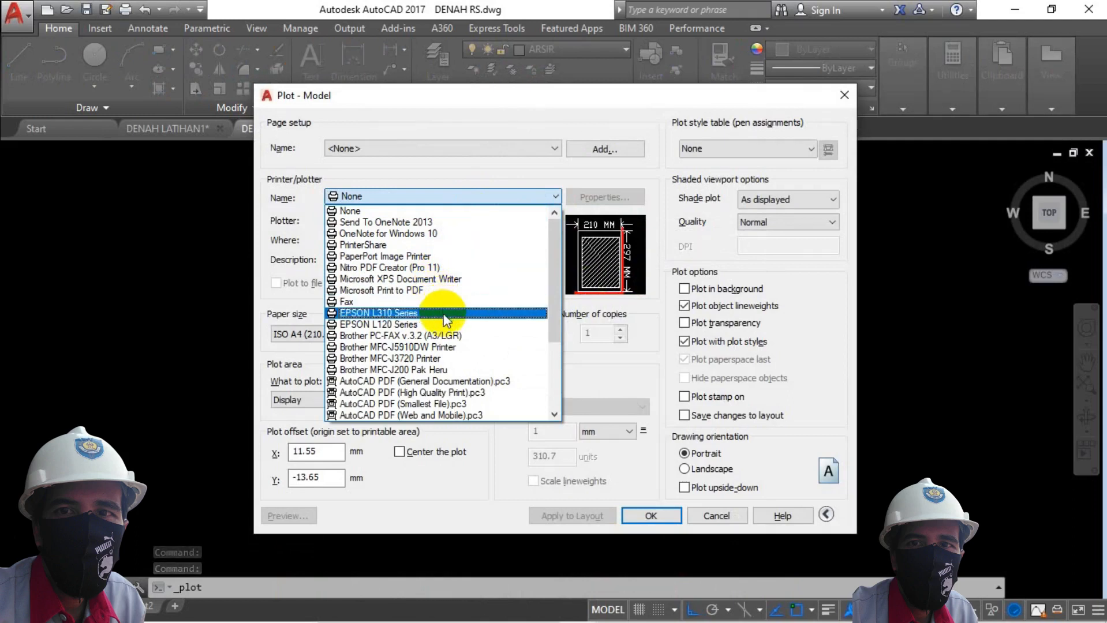
{"action": "scroll", "coordinate": [461, 367], "scroll_direction": "down", "scroll_amount": 2}
{"action": "scroll", "coordinate": [465, 374], "scroll_direction": "down", "scroll_amount": 1}
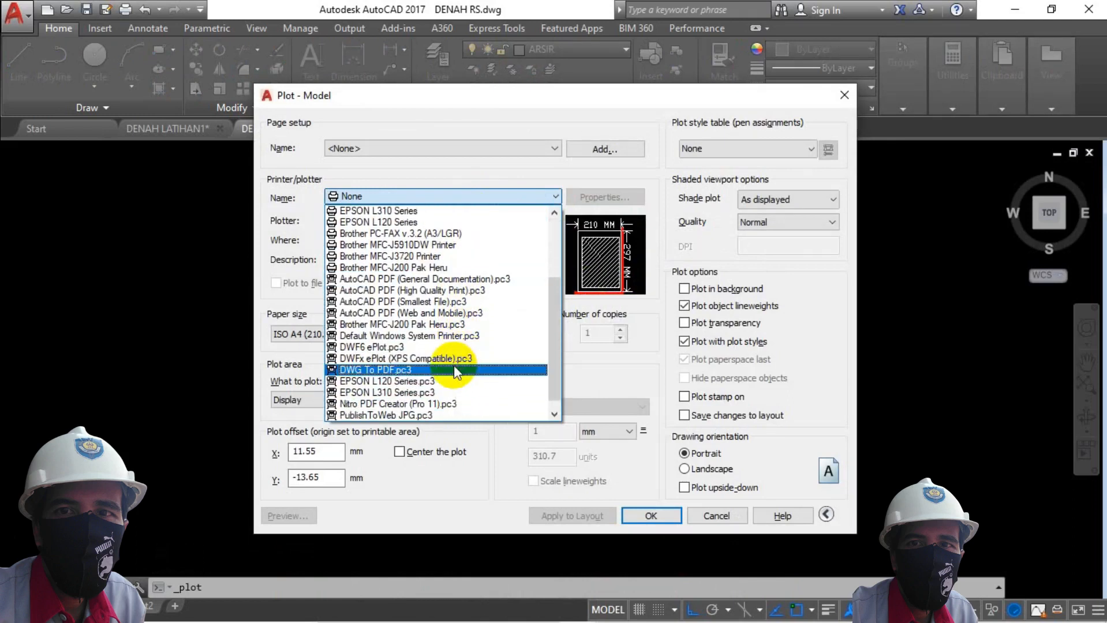
{"action": "left_click", "coordinate": [443, 371]}
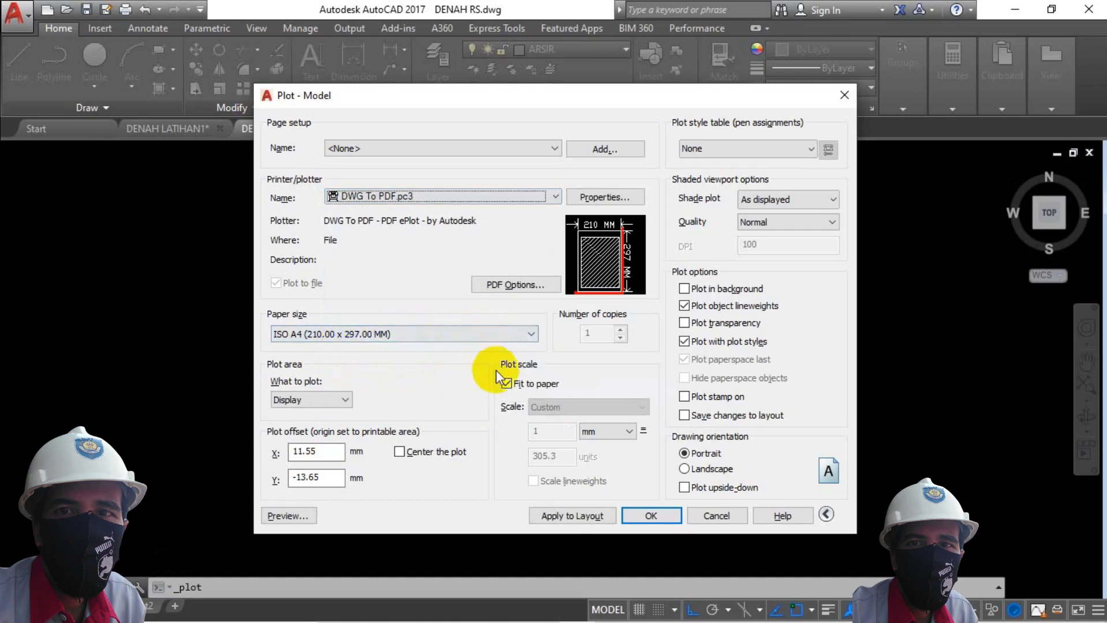
Turn off fit to paper, set the plot scale to 1:100 and center the plot on the sheet
{"action": "left_click", "coordinate": [507, 385]}
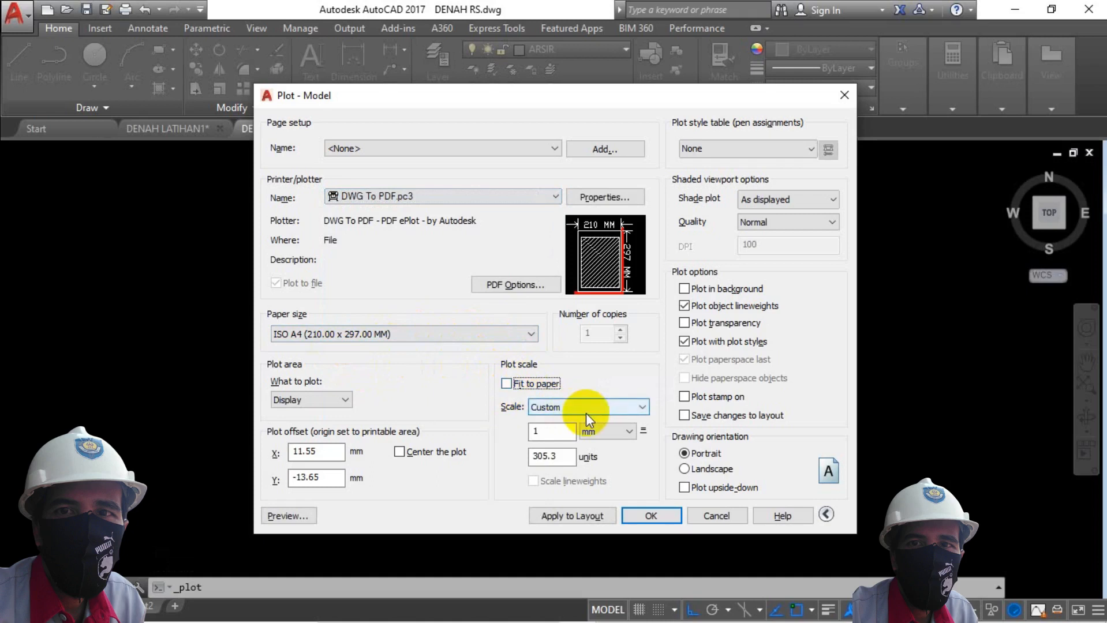
{"action": "left_click", "coordinate": [585, 413]}
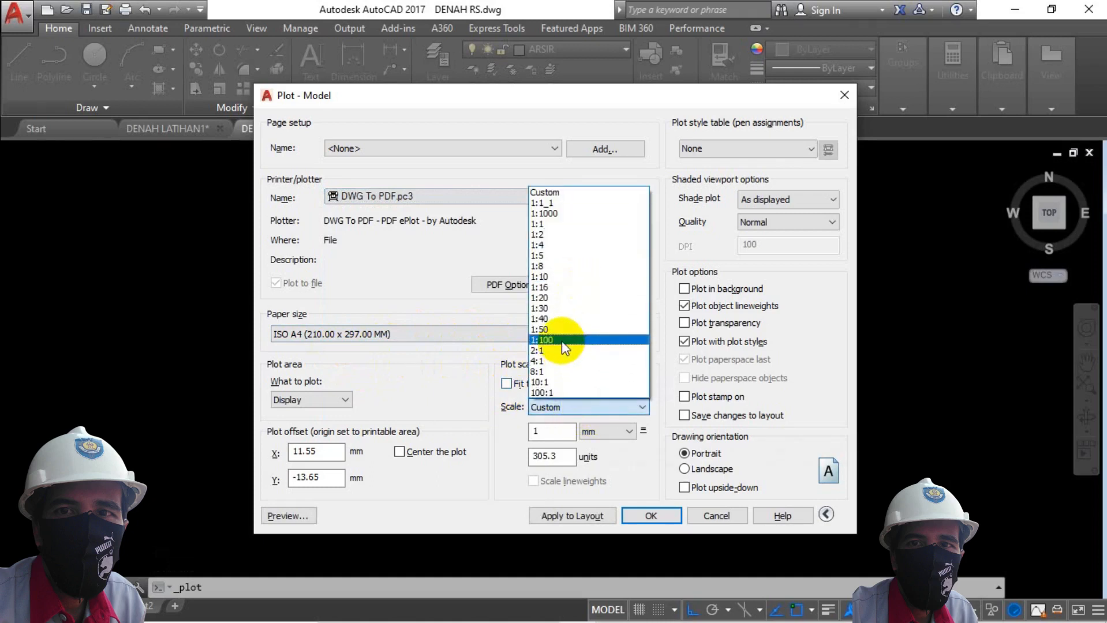
{"action": "left_click", "coordinate": [563, 340]}
{"action": "left_click", "coordinate": [400, 452]}
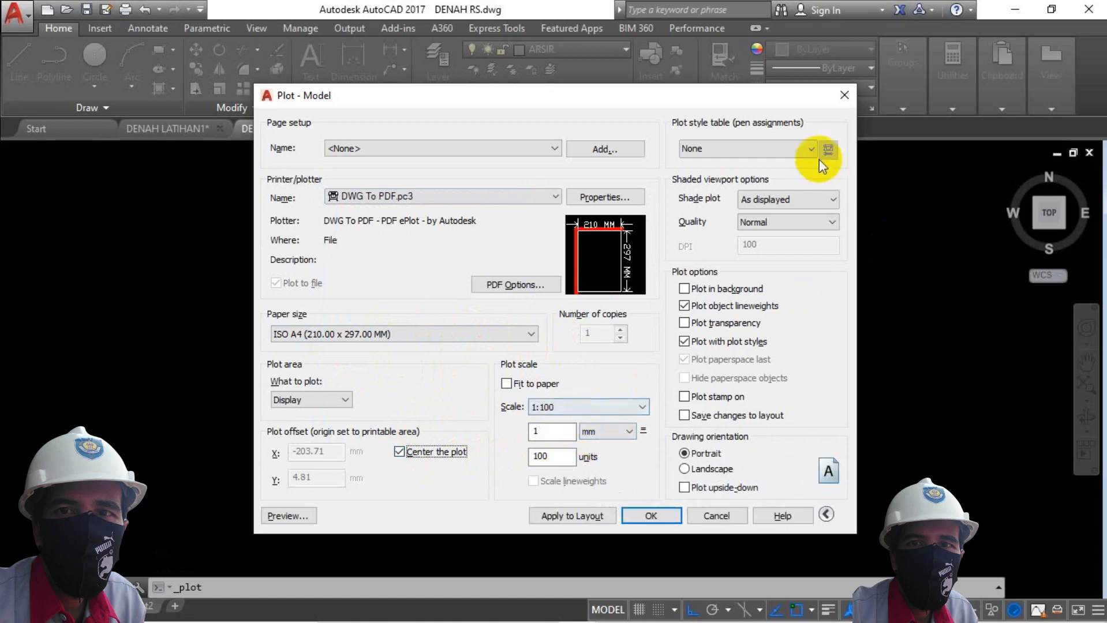
Assign the monochrome.ctb plot style table to the plot
{"action": "left_click", "coordinate": [786, 150]}
{"action": "left_click", "coordinate": [754, 236]}
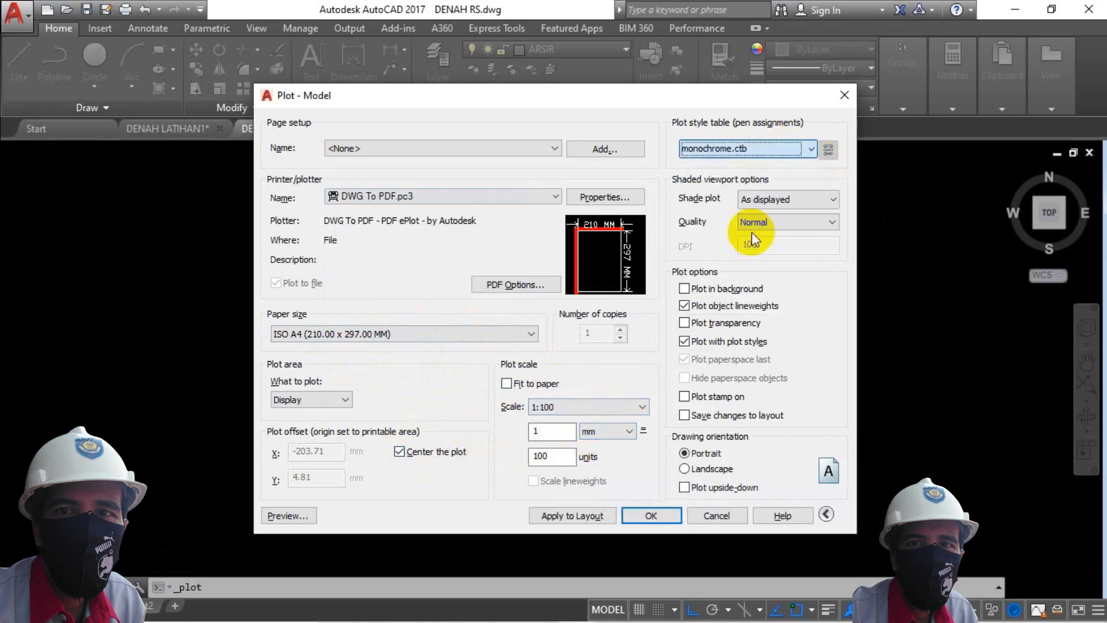
{"action": "left_click", "coordinate": [568, 352]}
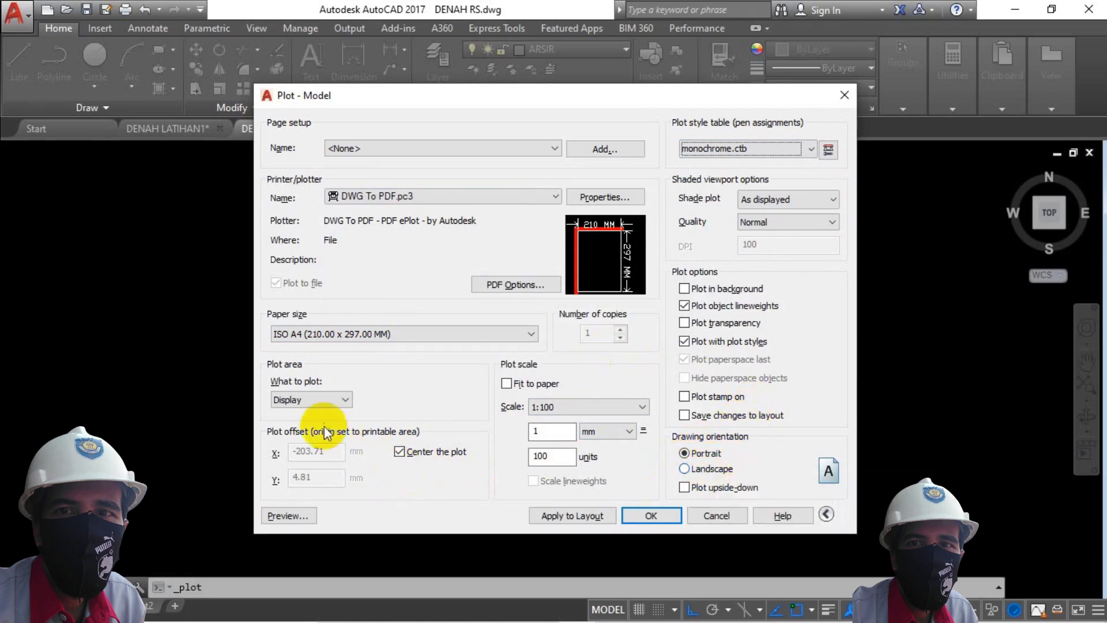
Set the plot area to Window and enclose the whole floor plan with its outer dimensions
{"action": "left_click", "coordinate": [318, 405]}
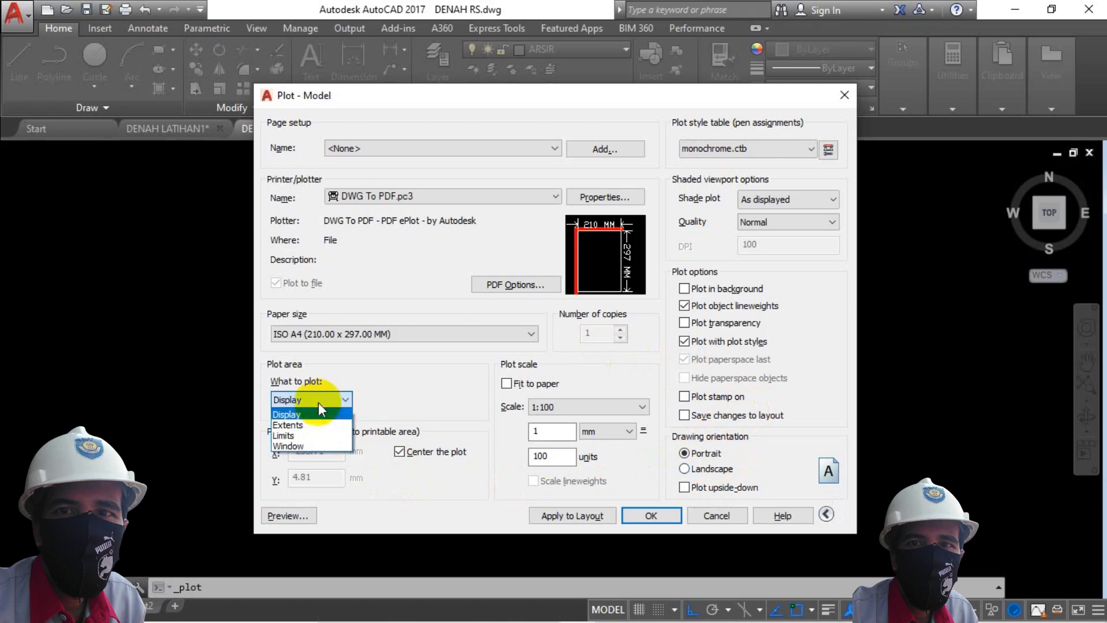
{"action": "left_click", "coordinate": [330, 444]}
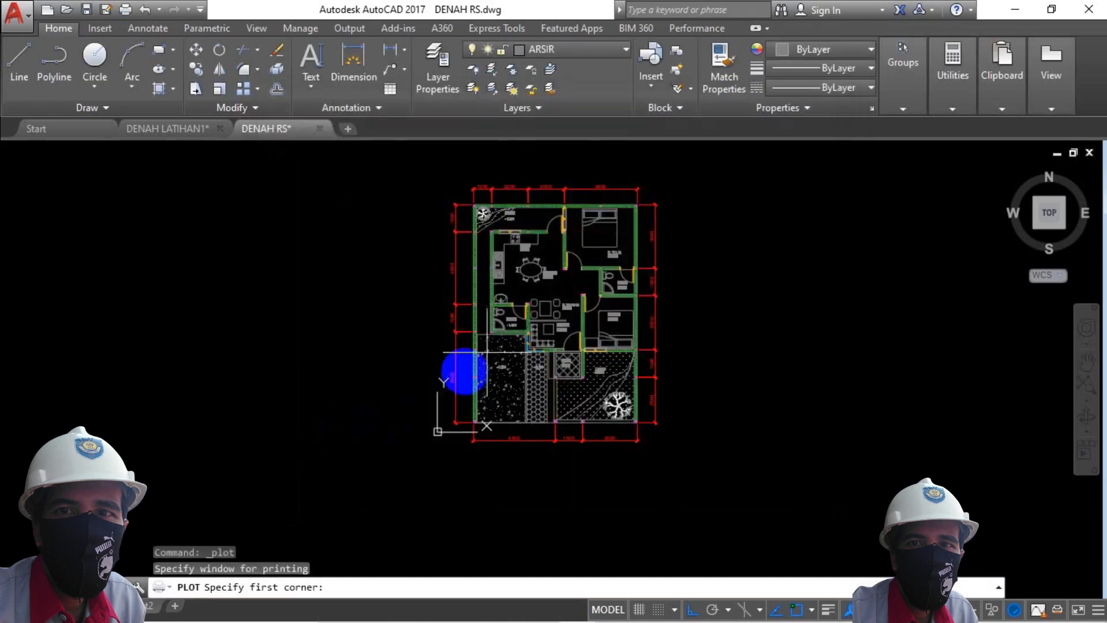
{"action": "left_click", "coordinate": [422, 164]}
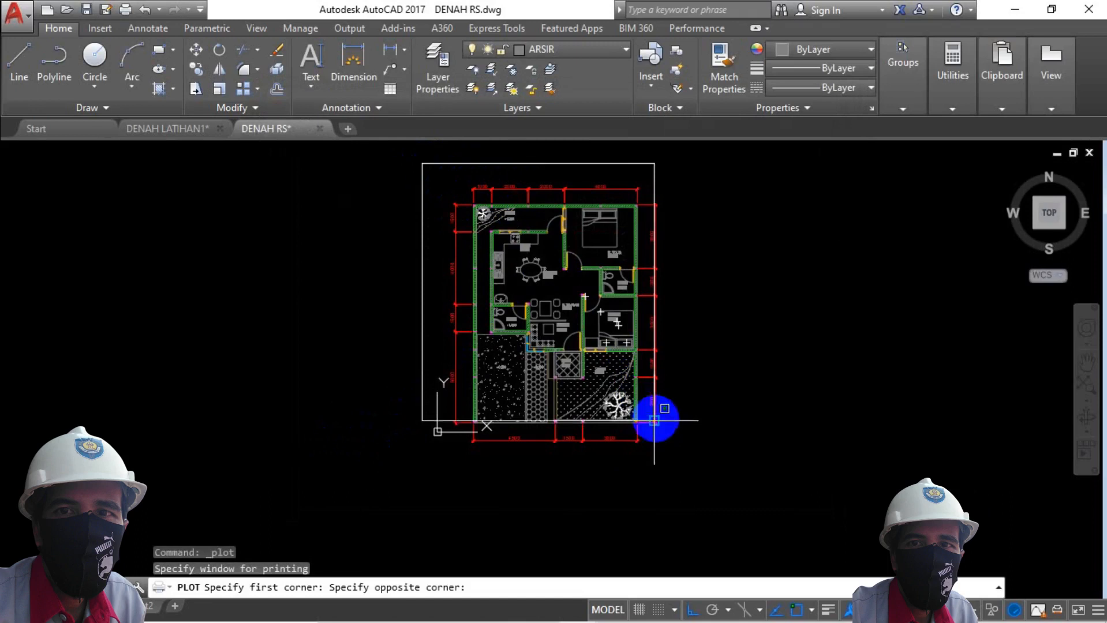
{"action": "left_click", "coordinate": [684, 462]}
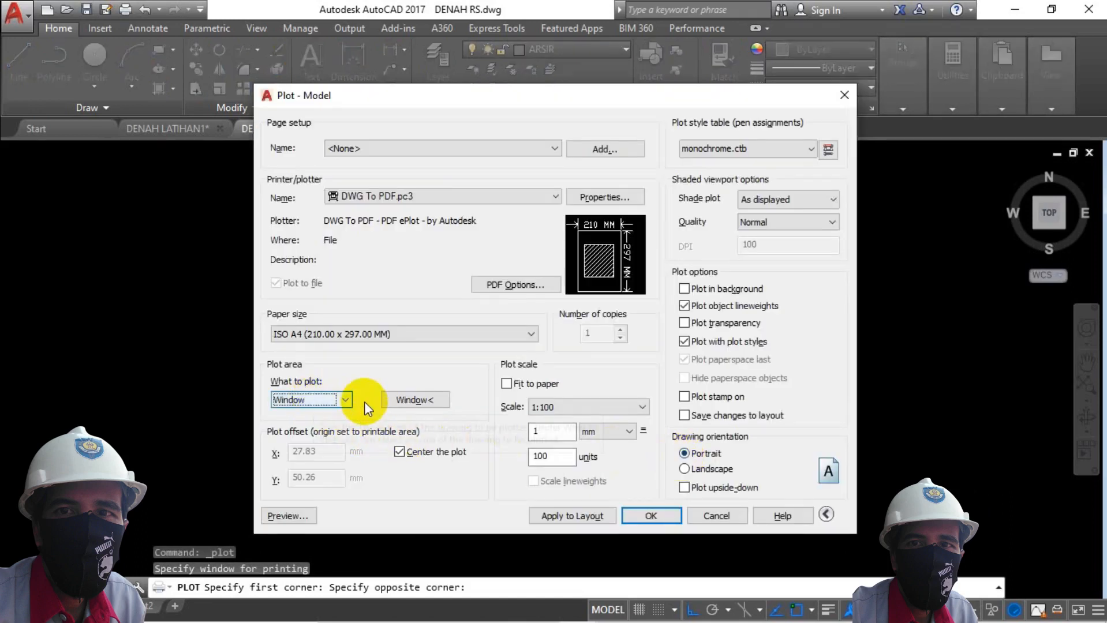
Redefine the plot window with a new rectangle around the floor plan and its dimension lines
{"action": "left_click", "coordinate": [344, 400]}
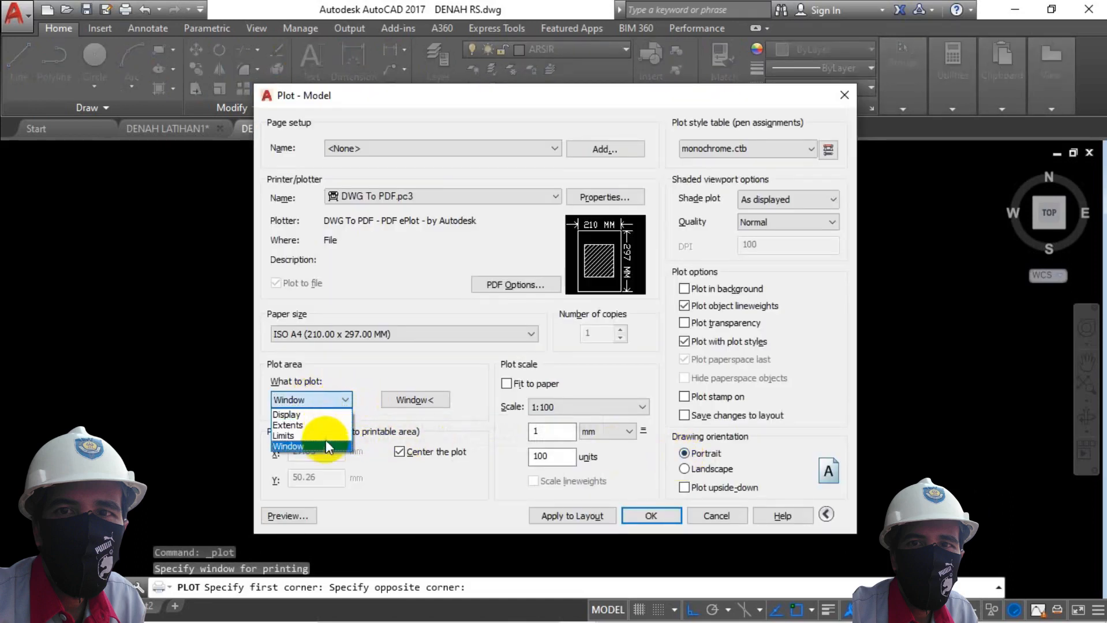
{"action": "left_click", "coordinate": [325, 444]}
{"action": "left_click", "coordinate": [415, 400]}
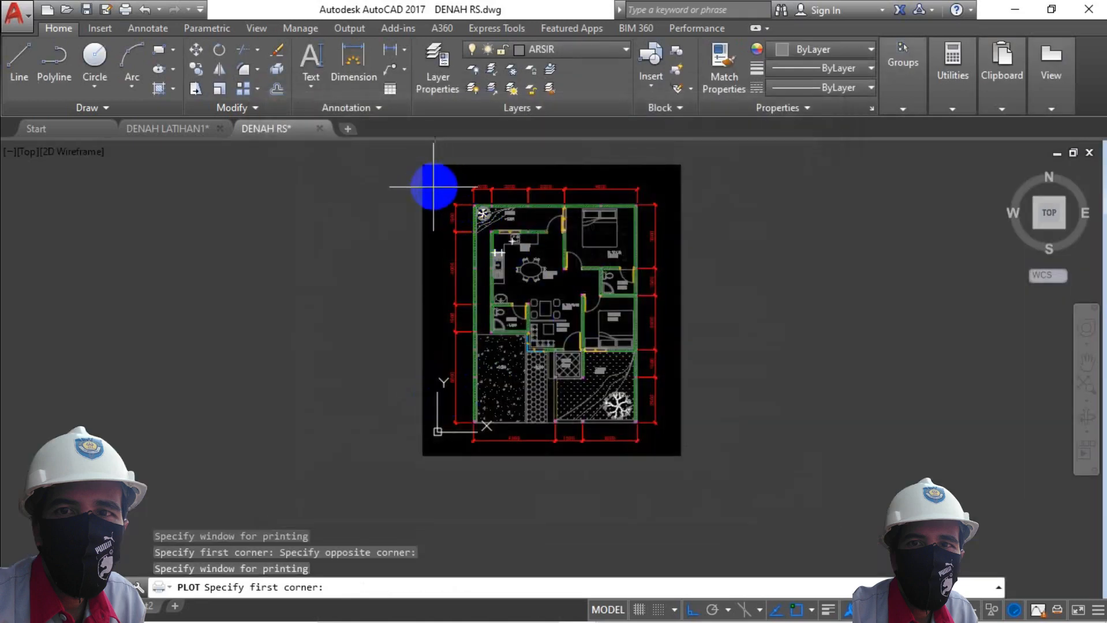
{"action": "key", "text": "Return"}
{"action": "left_click", "coordinate": [424, 167]}
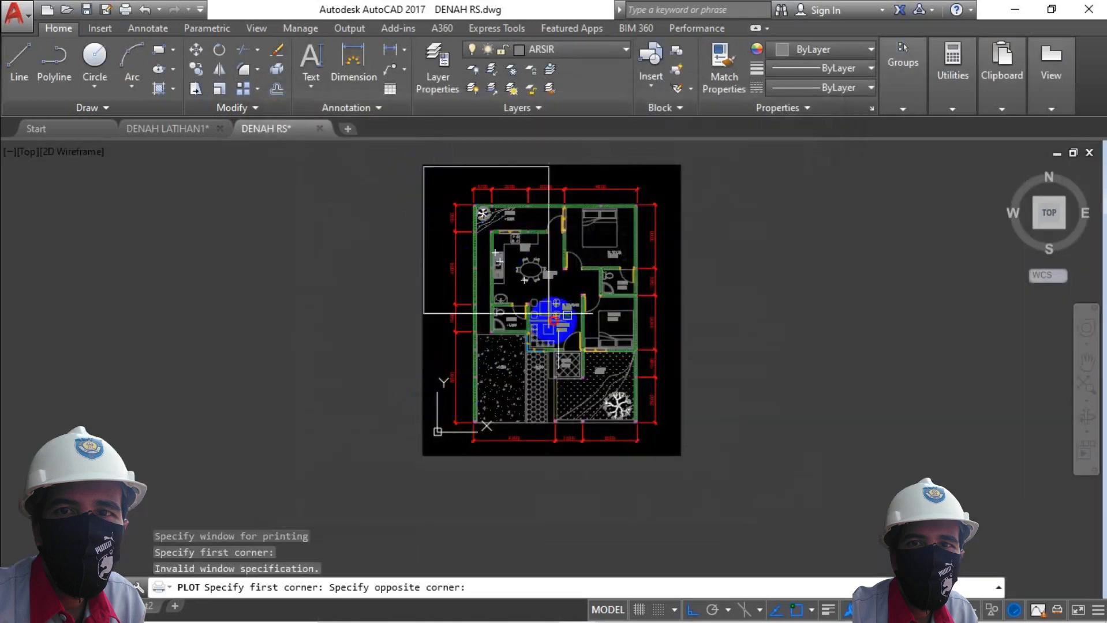
{"action": "left_click", "coordinate": [668, 465]}
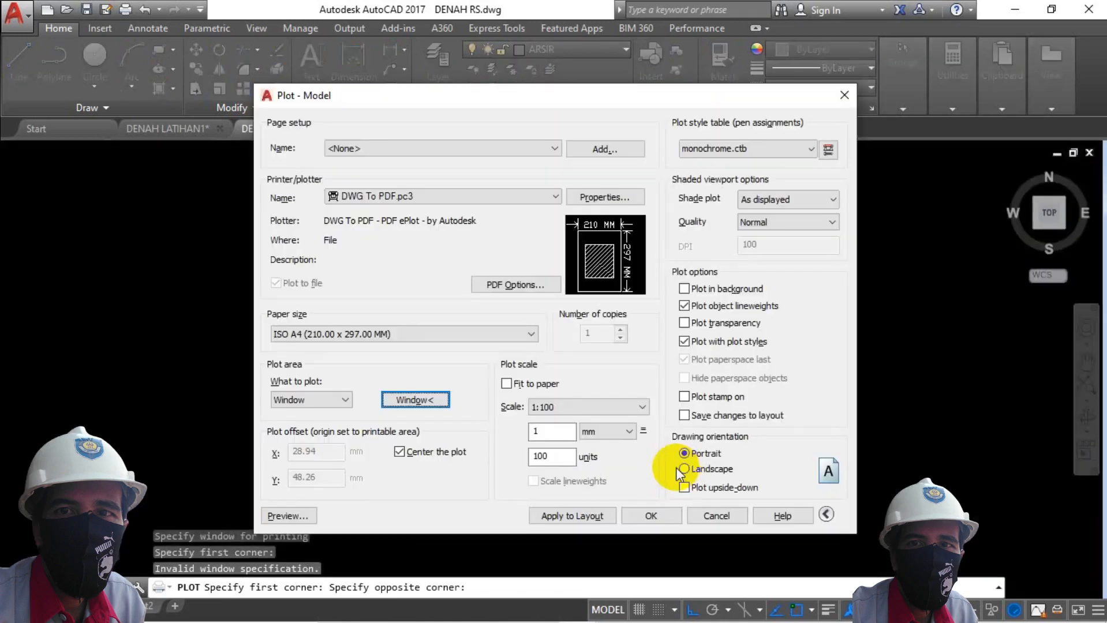
Preview the plot and examine the room names, levels, hatches and dimensions across the whole sheet
{"action": "left_click", "coordinate": [288, 516]}
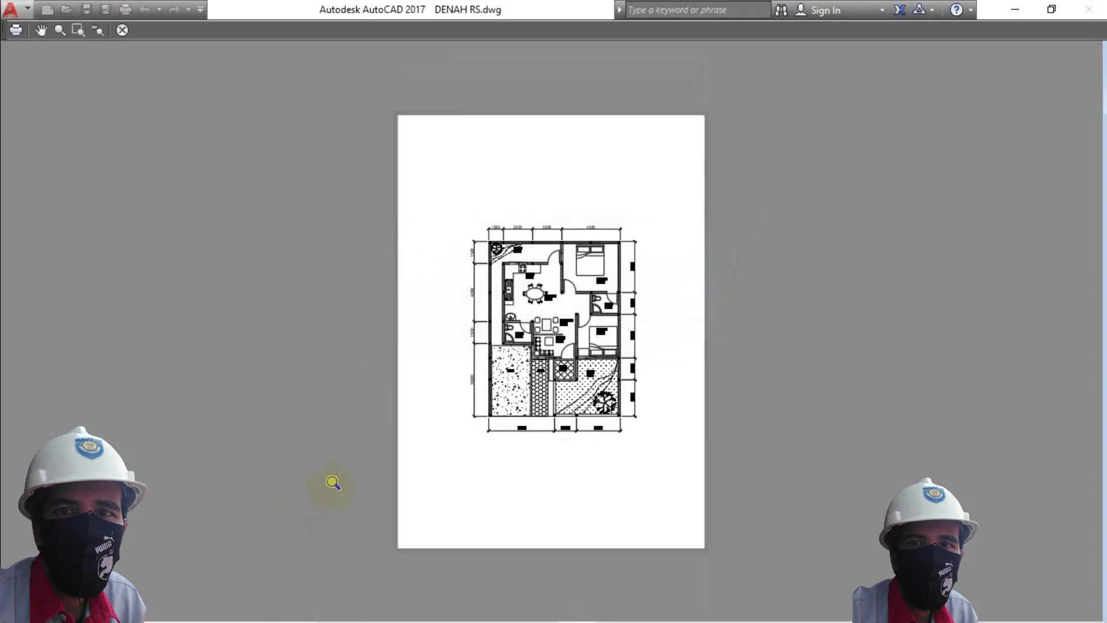
{"action": "scroll", "coordinate": [576, 318], "scroll_direction": "up", "scroll_amount": 6}
{"action": "scroll", "coordinate": [574, 321], "scroll_direction": "down", "scroll_amount": 3}
{"action": "scroll", "coordinate": [641, 286], "scroll_direction": "up", "scroll_amount": 5}
{"action": "scroll", "coordinate": [526, 235], "scroll_direction": "down", "scroll_amount": 4}
{"action": "scroll", "coordinate": [475, 433], "scroll_direction": "down", "scroll_amount": 2}
{"action": "scroll", "coordinate": [482, 420], "scroll_direction": "up", "scroll_amount": 8}
{"action": "scroll", "coordinate": [464, 426], "scroll_direction": "down", "scroll_amount": 4}
{"action": "scroll", "coordinate": [463, 426], "scroll_direction": "up", "scroll_amount": 5}
{"action": "scroll", "coordinate": [427, 400], "scroll_direction": "down", "scroll_amount": 3}
{"action": "middle_click_drag", "start_coordinate": [722, 387], "coordinate": [662, 321]}
{"action": "scroll", "coordinate": [662, 321], "scroll_direction": "down", "scroll_amount": 4}
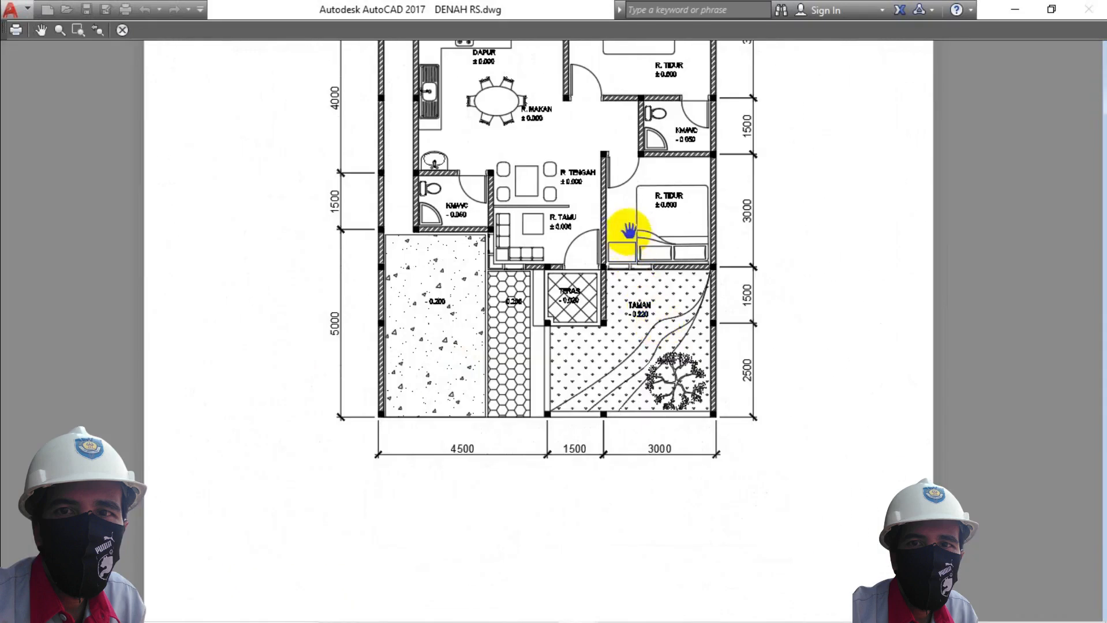
{"action": "middle_click_drag", "start_coordinate": [628, 229], "coordinate": [626, 357]}
{"action": "scroll", "coordinate": [415, 111], "scroll_direction": "up", "scroll_amount": 2}
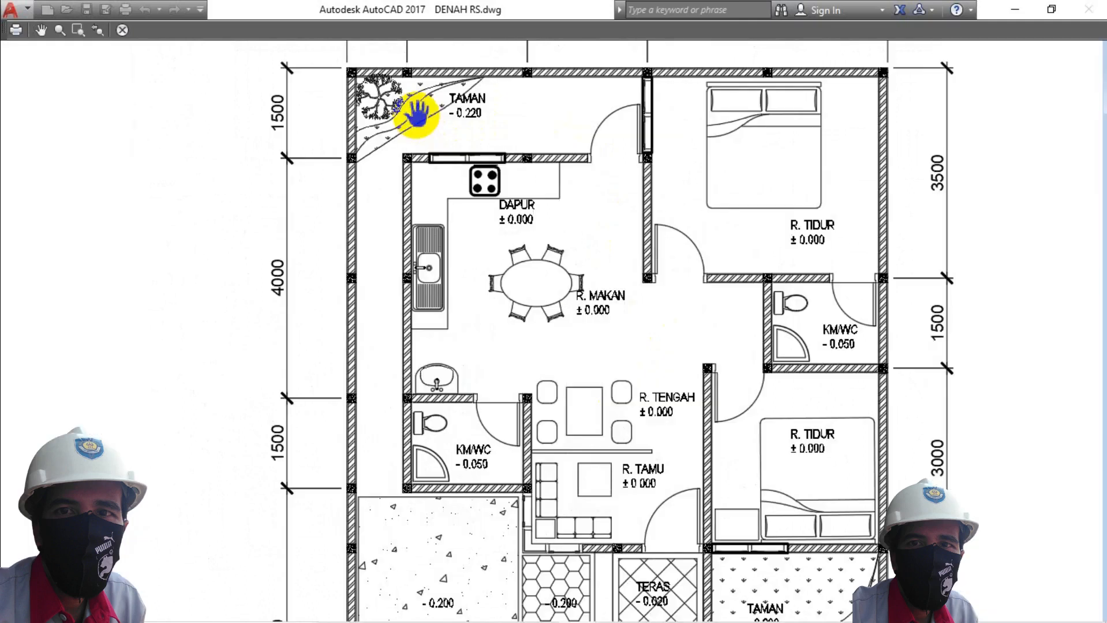
{"action": "scroll", "coordinate": [618, 283], "scroll_direction": "down", "scroll_amount": 2}
{"action": "scroll", "coordinate": [618, 283], "scroll_direction": "down", "scroll_amount": 1}
{"action": "scroll", "coordinate": [618, 156], "scroll_direction": "up", "scroll_amount": 3}
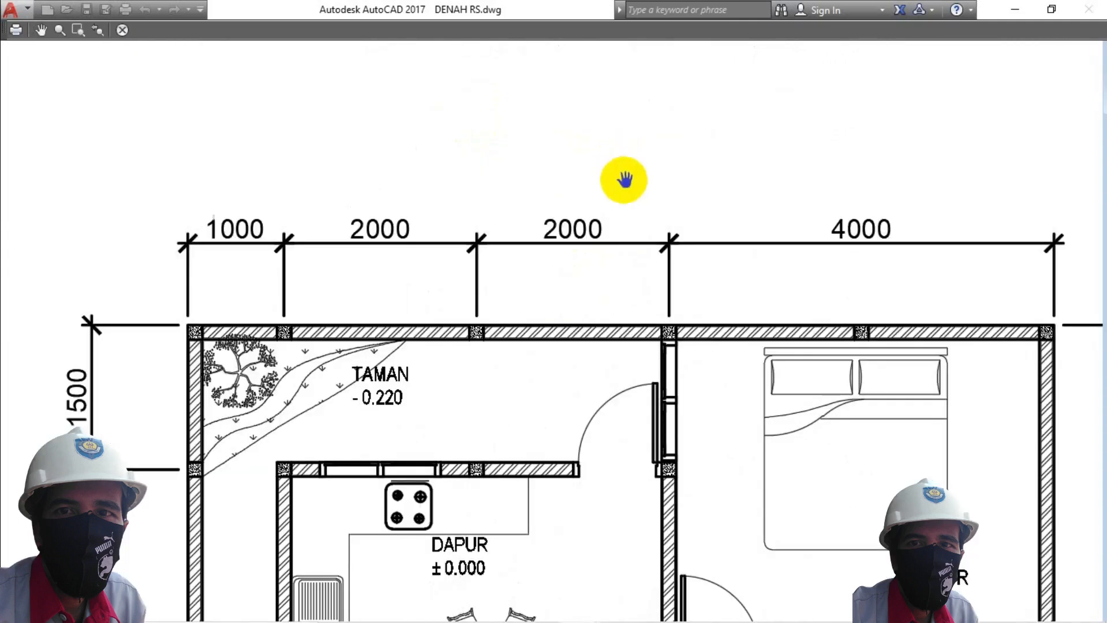
{"action": "scroll", "coordinate": [622, 178], "scroll_direction": "down", "scroll_amount": 1}
{"action": "middle_click_drag", "start_coordinate": [748, 289], "coordinate": [699, 129]}
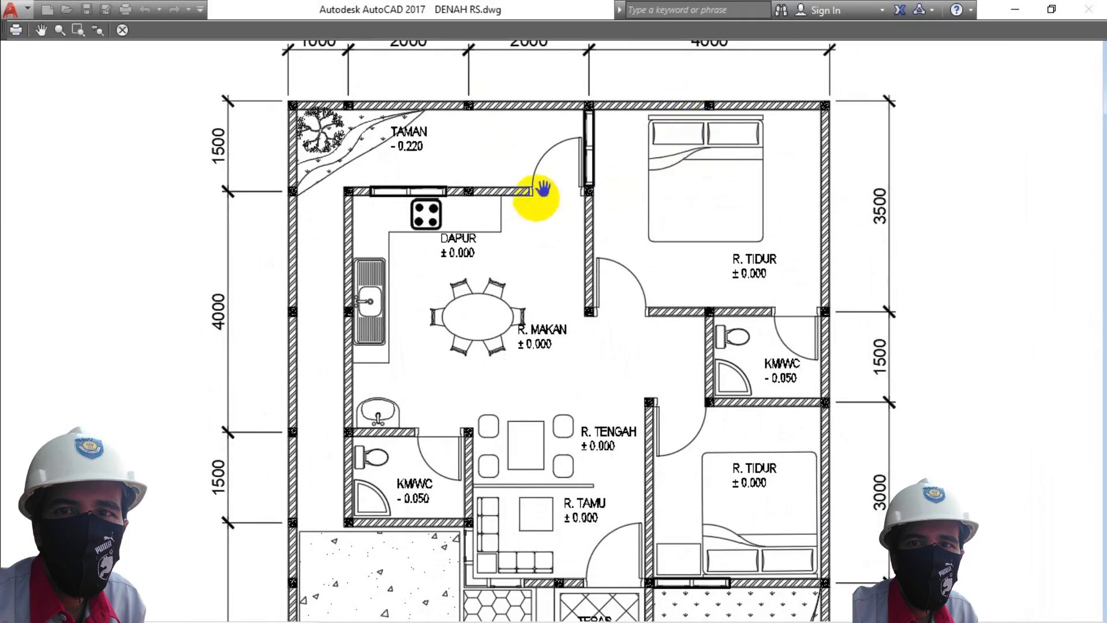
{"action": "scroll", "coordinate": [600, 168], "scroll_direction": "up", "scroll_amount": 3}
{"action": "scroll", "coordinate": [635, 225], "scroll_direction": "down", "scroll_amount": 3}
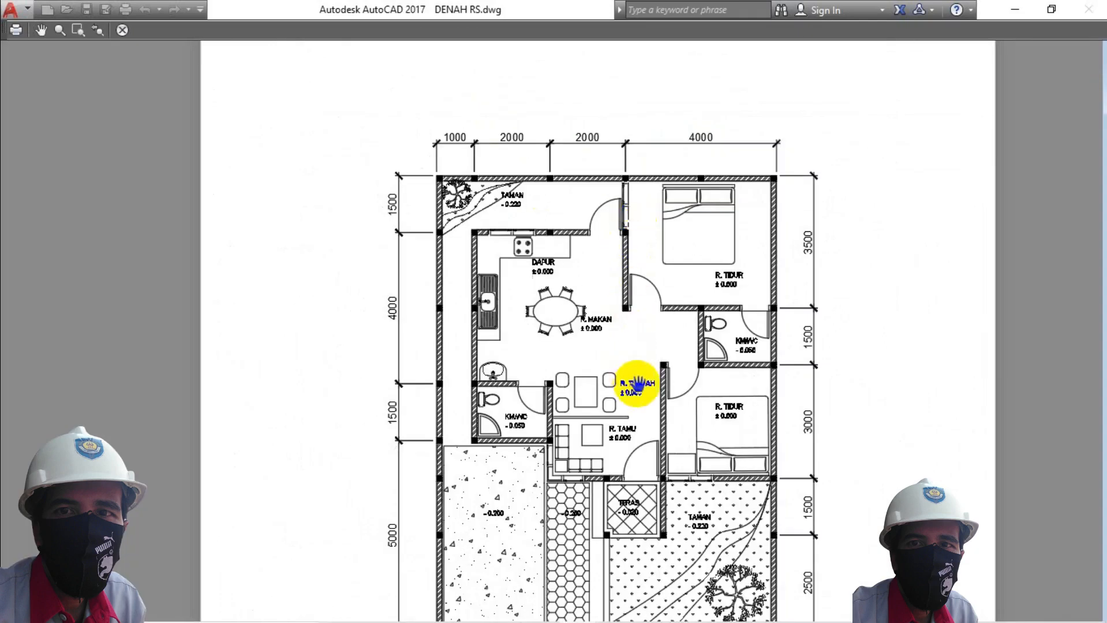
{"action": "middle_click_drag", "start_coordinate": [635, 378], "coordinate": [595, 276]}
{"action": "scroll", "coordinate": [704, 433], "scroll_direction": "up", "scroll_amount": 1}
{"action": "scroll", "coordinate": [704, 431], "scroll_direction": "up", "scroll_amount": 1}
{"action": "scroll", "coordinate": [703, 428], "scroll_direction": "down", "scroll_amount": 1}
{"action": "scroll", "coordinate": [702, 430], "scroll_direction": "down", "scroll_amount": 3}
{"action": "scroll", "coordinate": [583, 317], "scroll_direction": "up", "scroll_amount": 4}
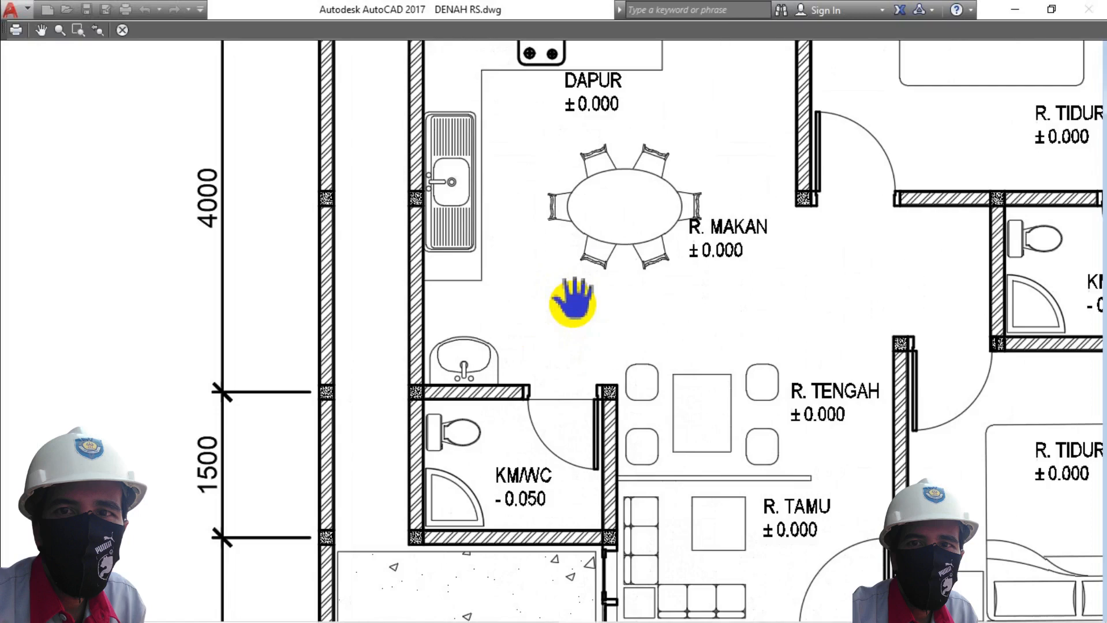
{"action": "scroll", "coordinate": [574, 302], "scroll_direction": "down", "scroll_amount": 4}
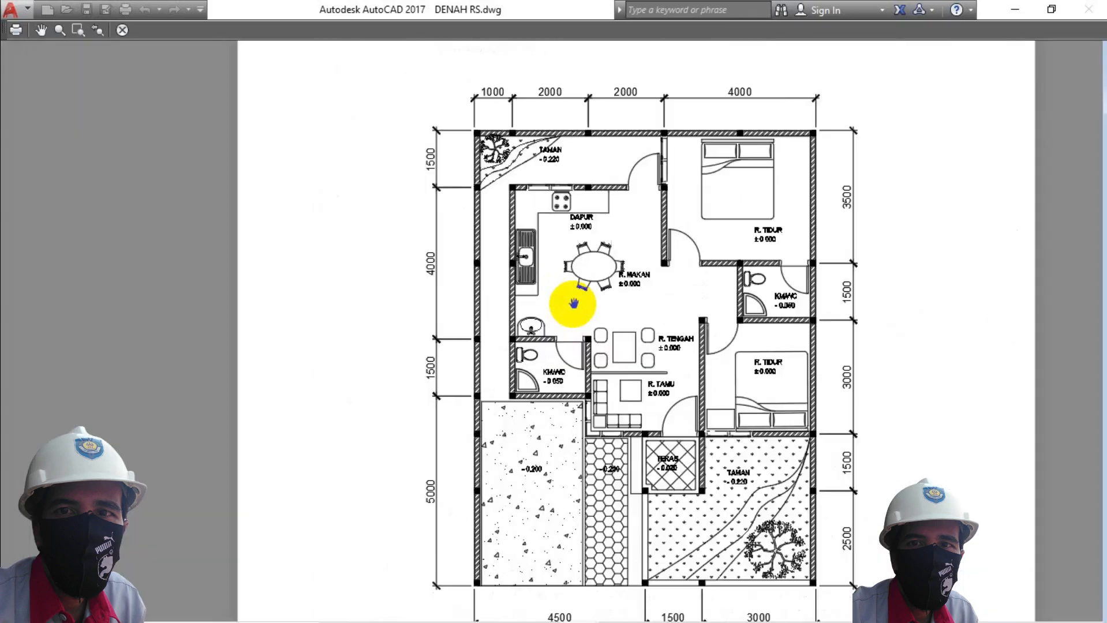
{"action": "middle_click_drag", "start_coordinate": [662, 363], "coordinate": [609, 299]}
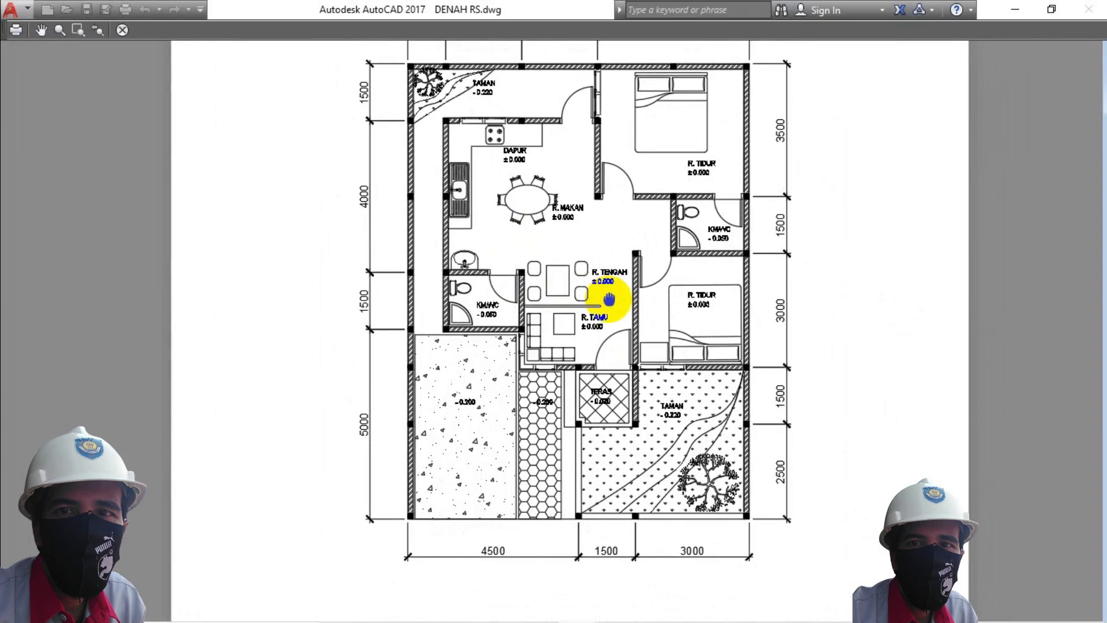
{"action": "scroll", "coordinate": [612, 324], "scroll_direction": "down", "scroll_amount": 1}
{"action": "scroll", "coordinate": [616, 346], "scroll_direction": "down", "scroll_amount": 1}
{"action": "scroll", "coordinate": [613, 358], "scroll_direction": "down", "scroll_amount": 2}
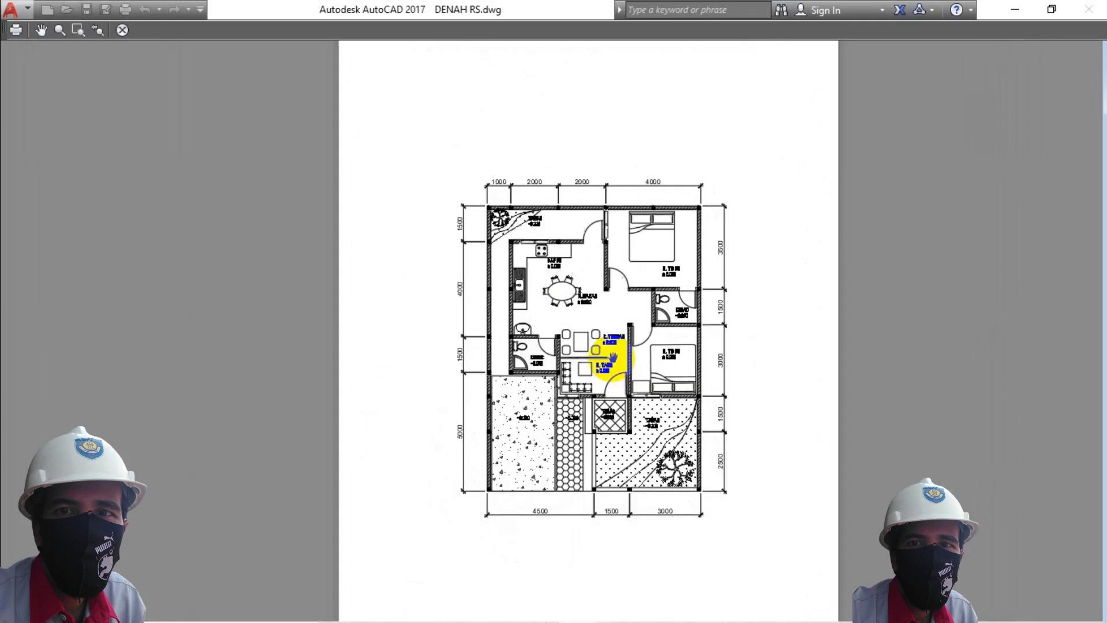
{"action": "scroll", "coordinate": [622, 362], "scroll_direction": "up", "scroll_amount": 2}
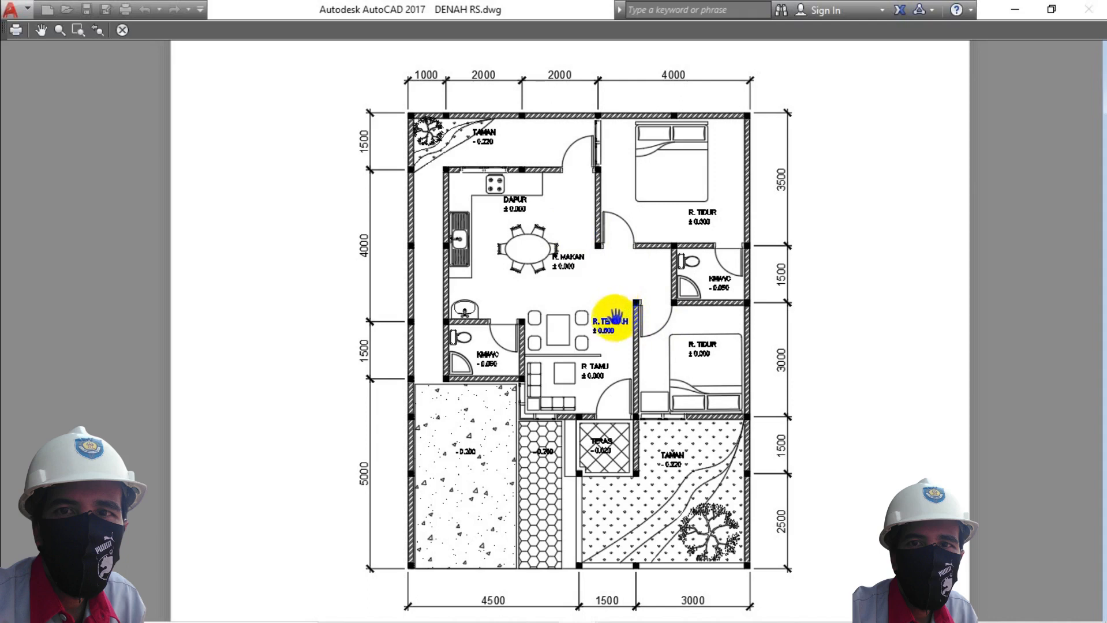
{"action": "key", "text": "Escape"}
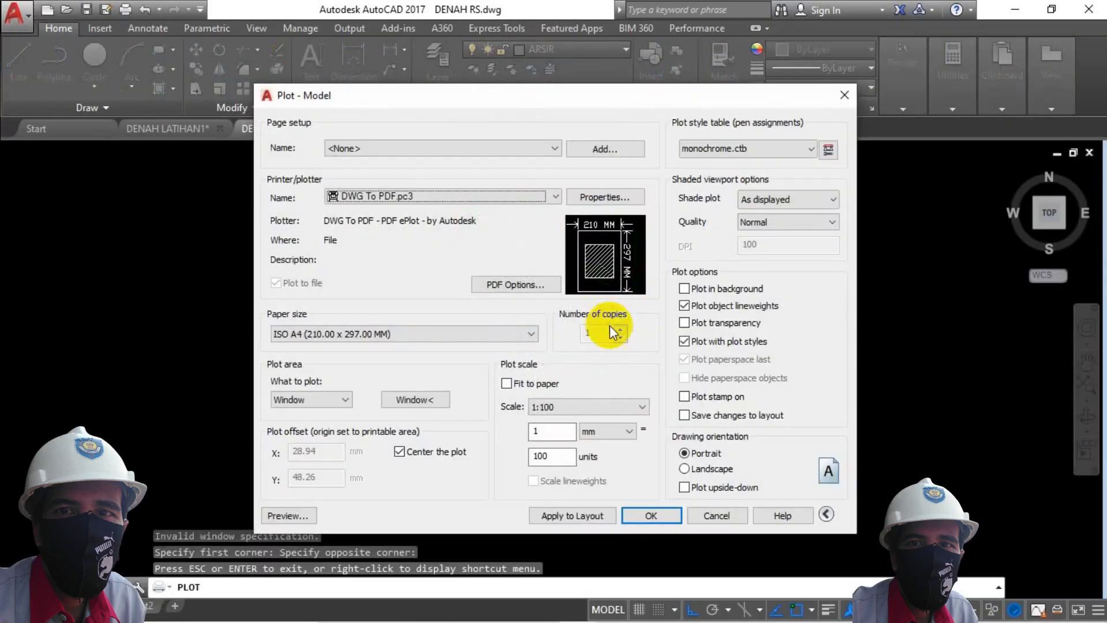
Plot the floor plan to a PDF file named DENAH RS-Model.pdf in the Documents folder
{"action": "left_click", "coordinate": [651, 516]}
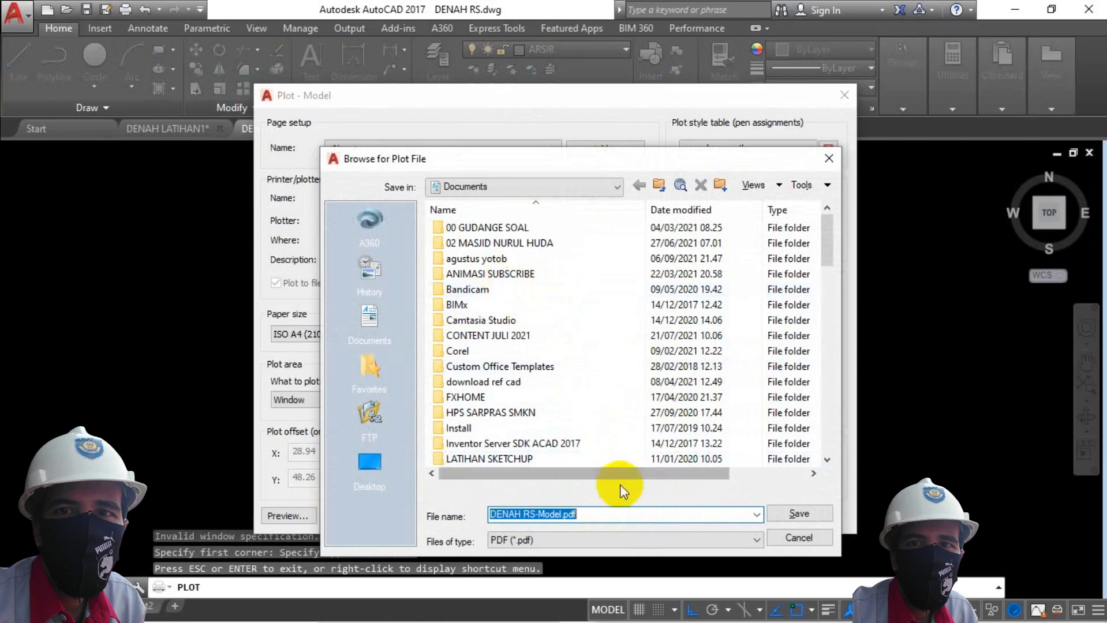
{"action": "left_click", "coordinate": [806, 512]}
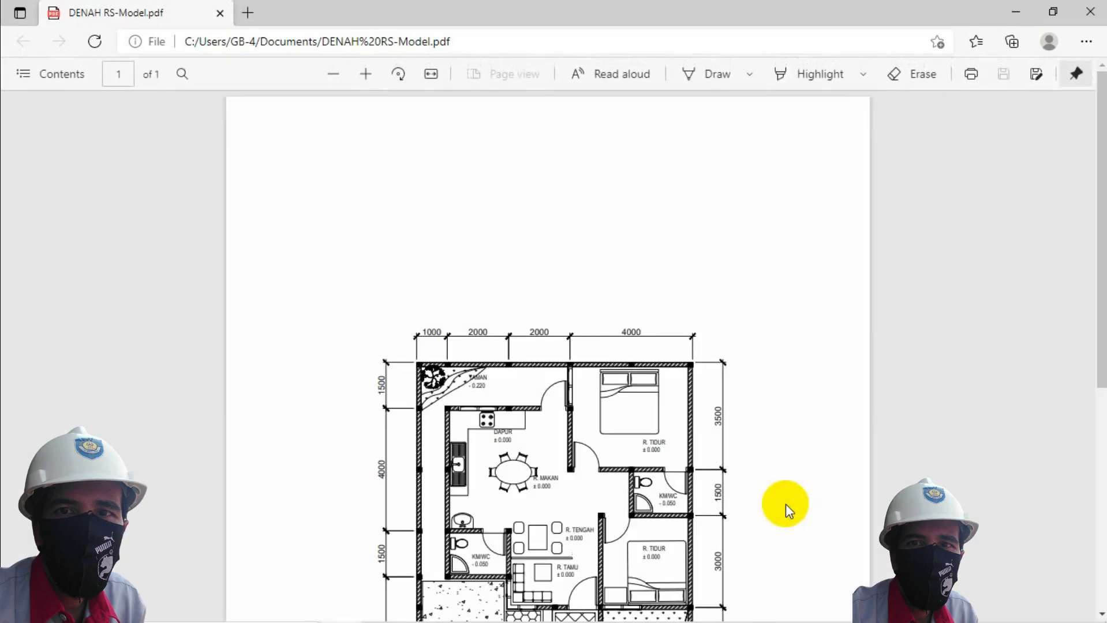
Examine the plotted floor plan in the opened PDF, from the upper dimensions down to the front garden
{"action": "scroll", "coordinate": [703, 407], "scroll_direction": "down", "scroll_amount": 4}
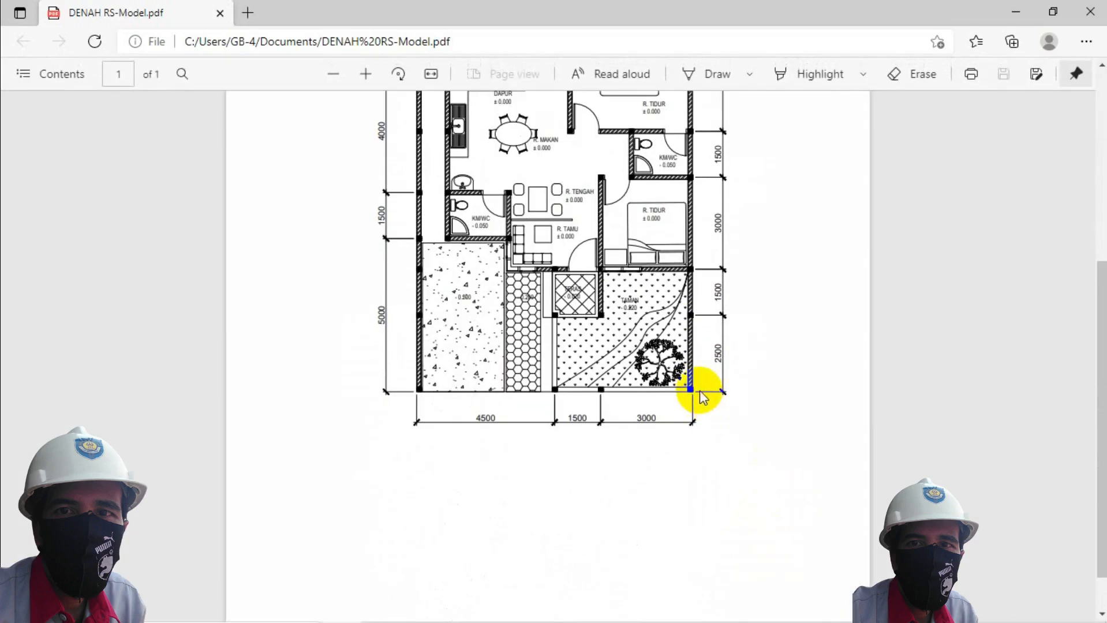
{"action": "scroll", "coordinate": [628, 336], "scroll_direction": "up", "scroll_amount": 5}
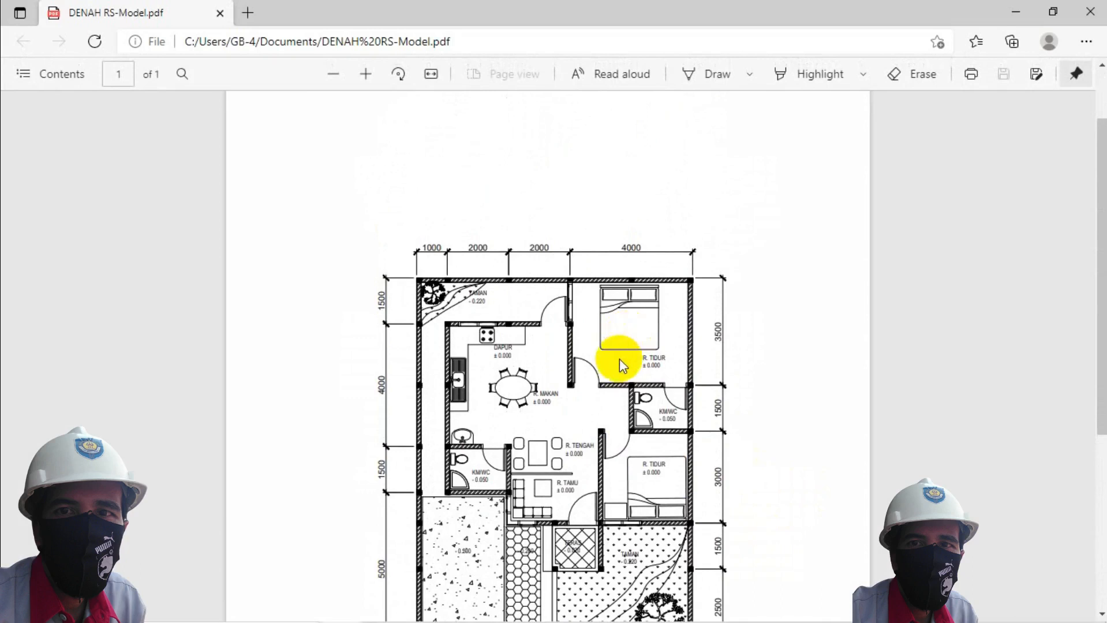
{"action": "scroll", "coordinate": [617, 378], "scroll_direction": "down", "scroll_amount": 5}
{"action": "scroll", "coordinate": [616, 378], "scroll_direction": "up", "scroll_amount": 5, "text": "ctrl"}
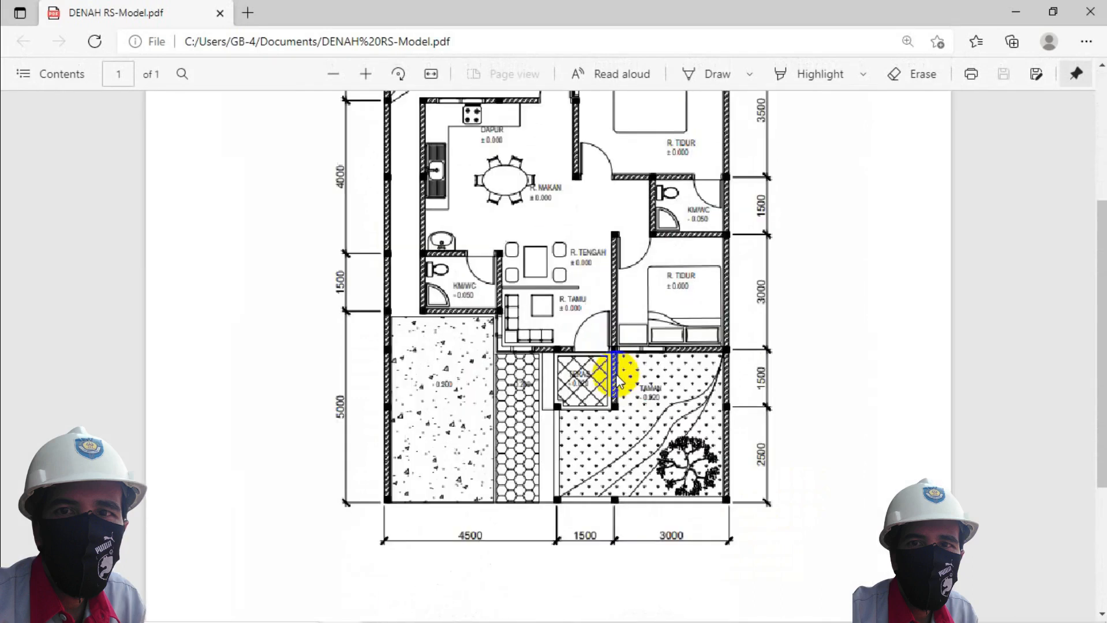
{"action": "scroll", "coordinate": [617, 376], "scroll_direction": "down", "scroll_amount": 6, "text": "ctrl"}
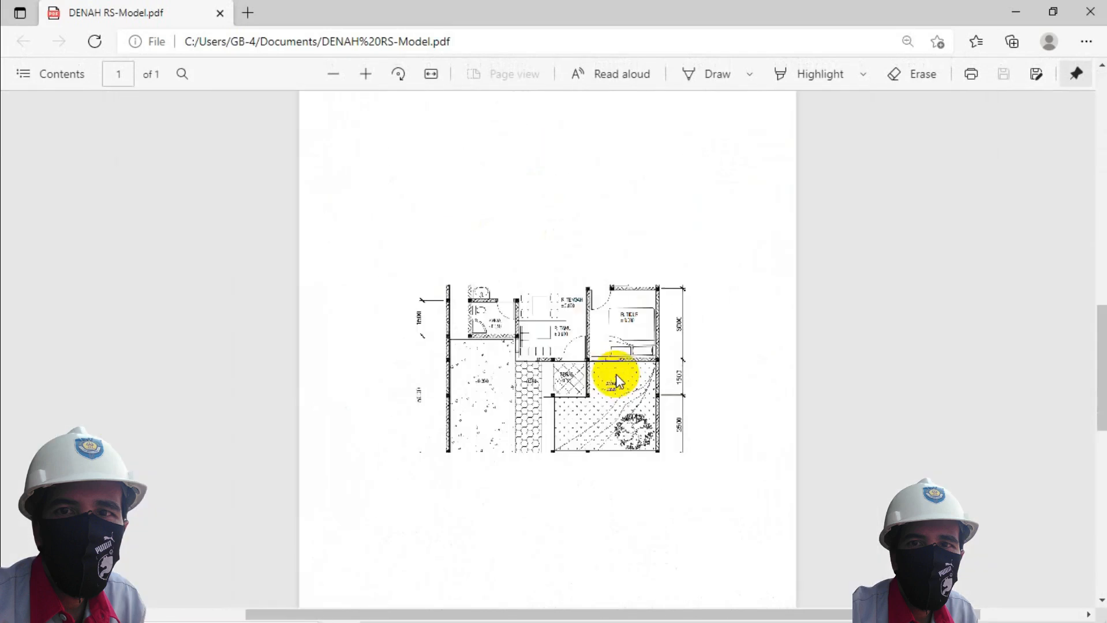
Examine the plotted plan's room names, hatches and dimensions at a larger scale, and close the PDF to return to the AutoCAD drawing
{"action": "scroll", "coordinate": [614, 376], "scroll_direction": "up", "scroll_amount": 2, "text": "ctrl"}
{"action": "scroll", "coordinate": [631, 267], "scroll_direction": "up", "scroll_amount": 4}
{"action": "scroll", "coordinate": [628, 181], "scroll_direction": "down", "scroll_amount": 8}
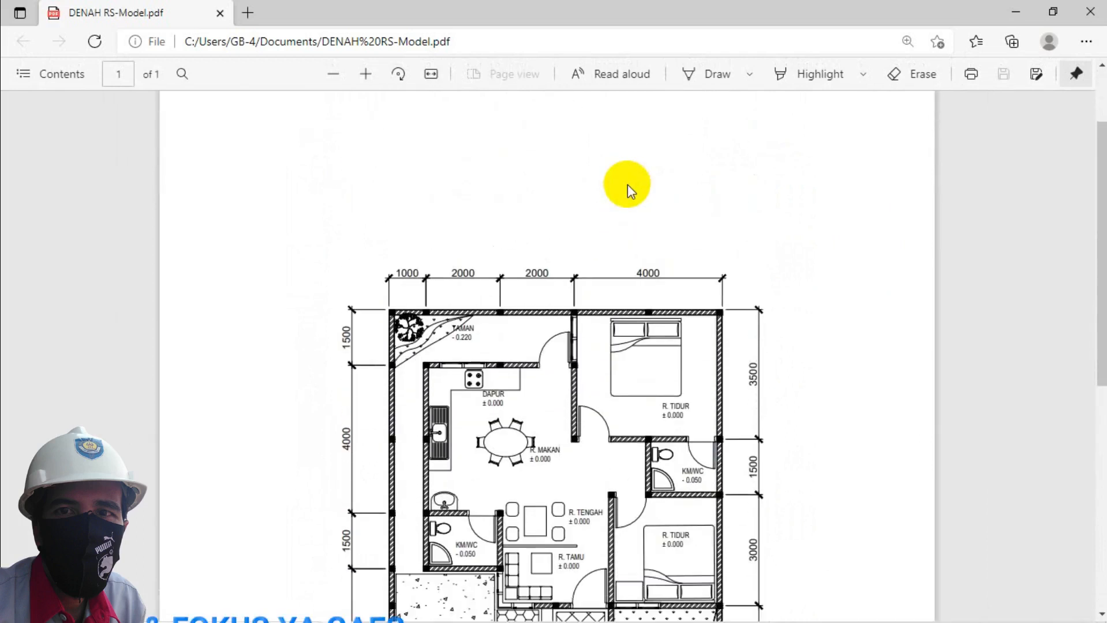
{"action": "scroll", "coordinate": [627, 184], "scroll_direction": "down", "scroll_amount": 2, "text": "ctrl"}
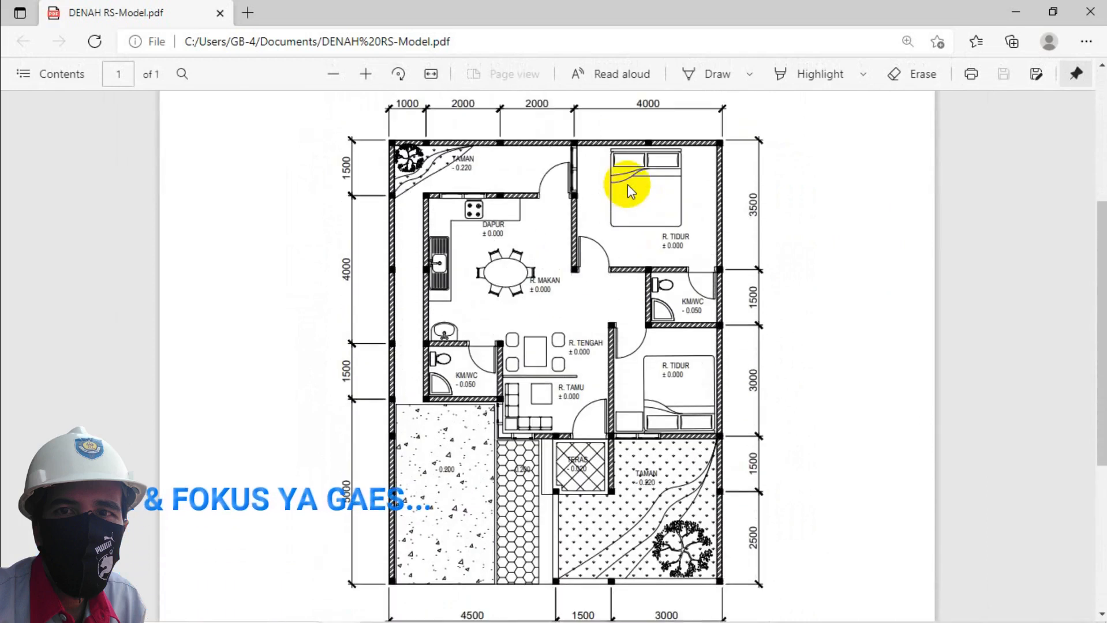
{"action": "scroll", "coordinate": [627, 184], "scroll_direction": "up", "scroll_amount": 2, "text": "ctrl"}
{"action": "scroll", "coordinate": [627, 184], "scroll_direction": "up", "scroll_amount": 2}
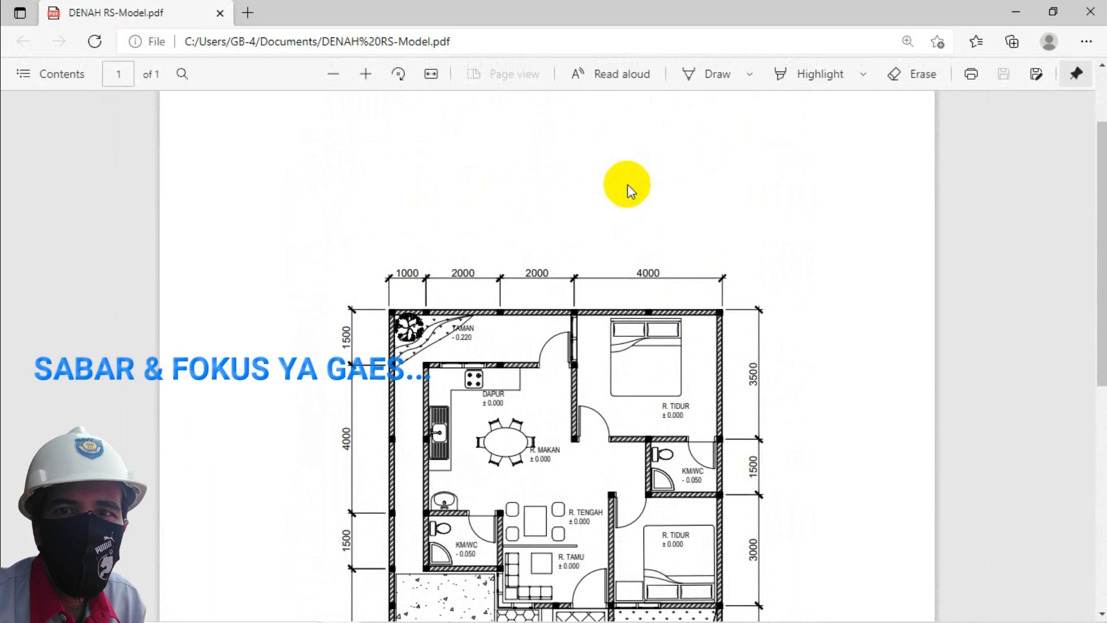
{"action": "scroll", "coordinate": [627, 184], "scroll_direction": "down", "scroll_amount": 6}
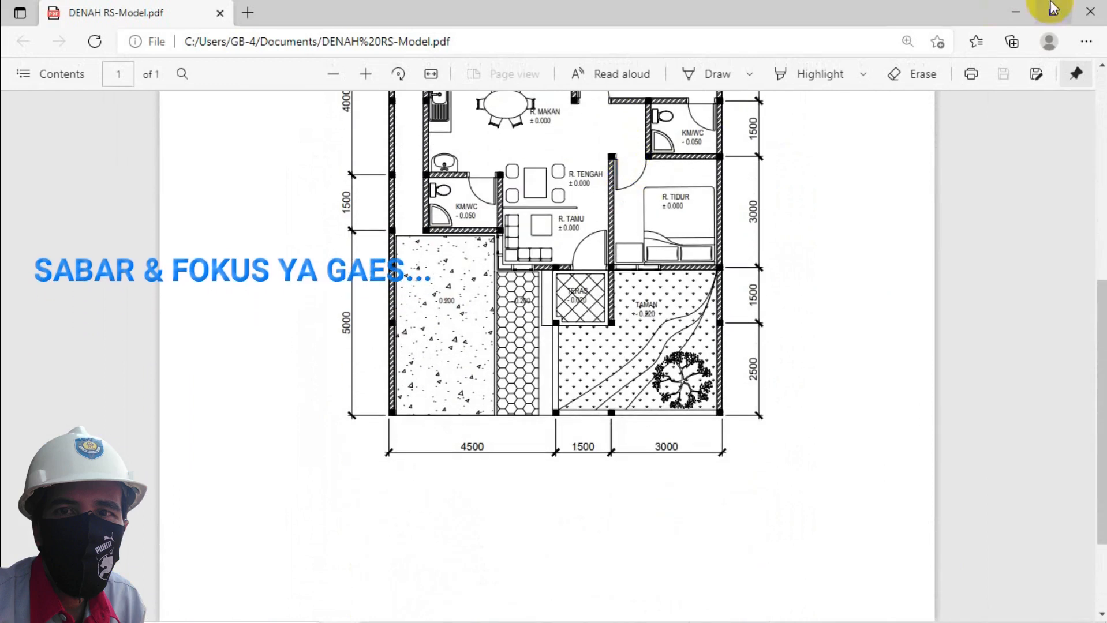
{"action": "left_click", "coordinate": [1090, 11]}
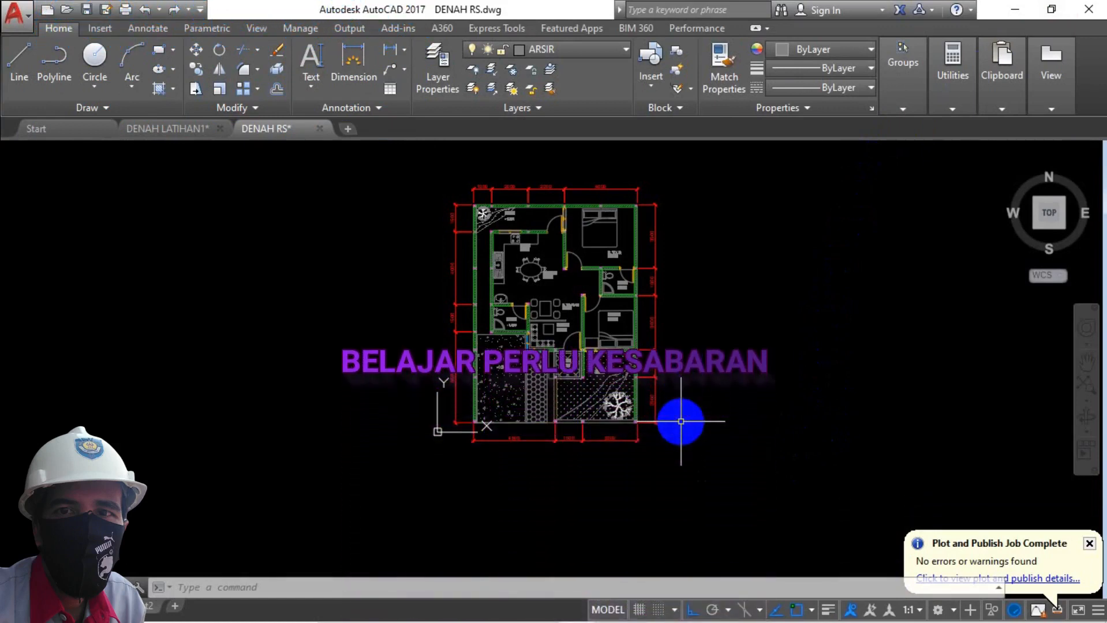
{"action": "key", "text": "F10"}
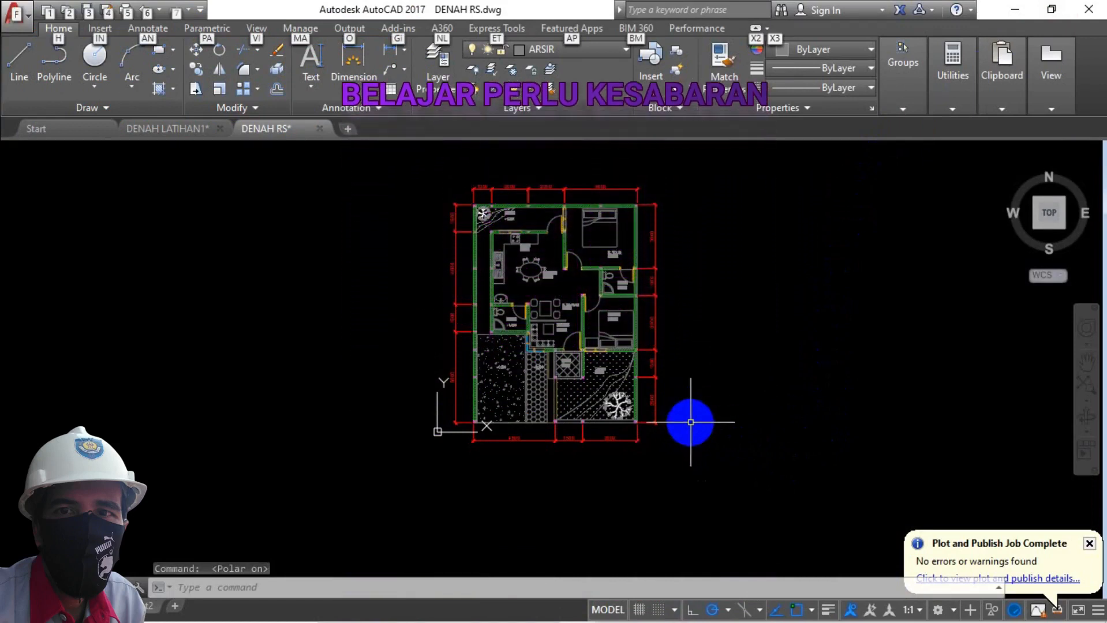
{"action": "key", "text": "Escape"}
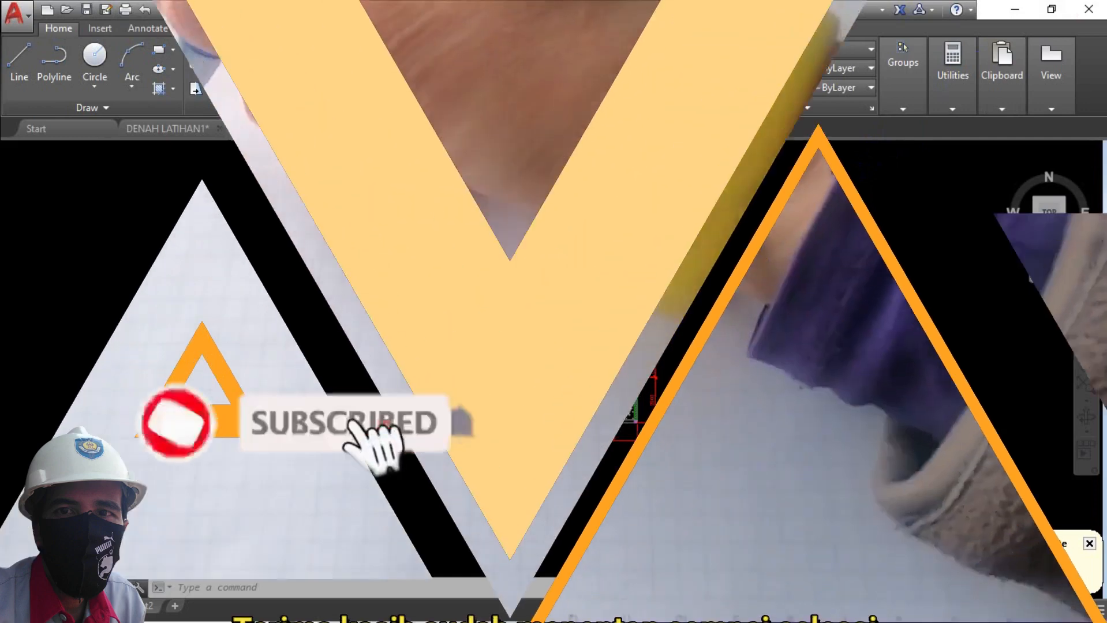